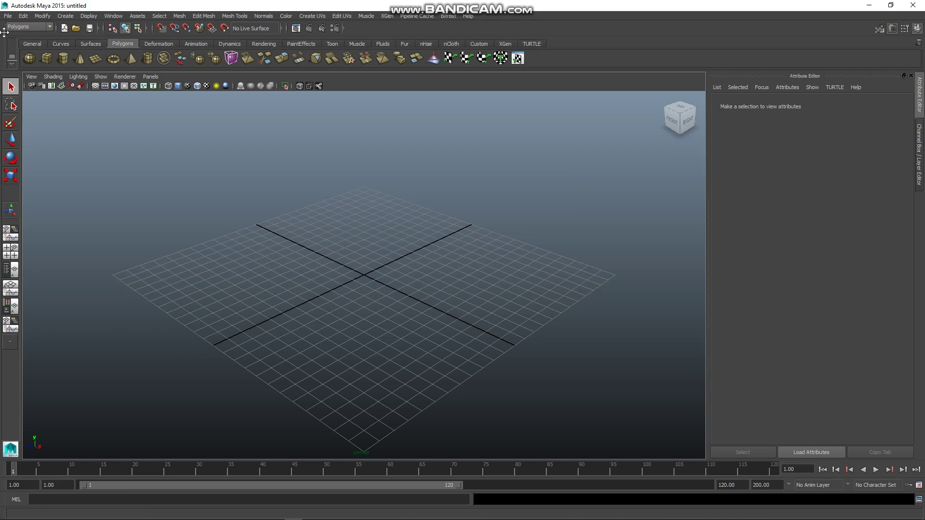
Create the 'TEXTURING in MAYA & PHOTOSHOP' project folder, set it, and create a default workspace
{"action": "left_click", "coordinate": [7, 16]}
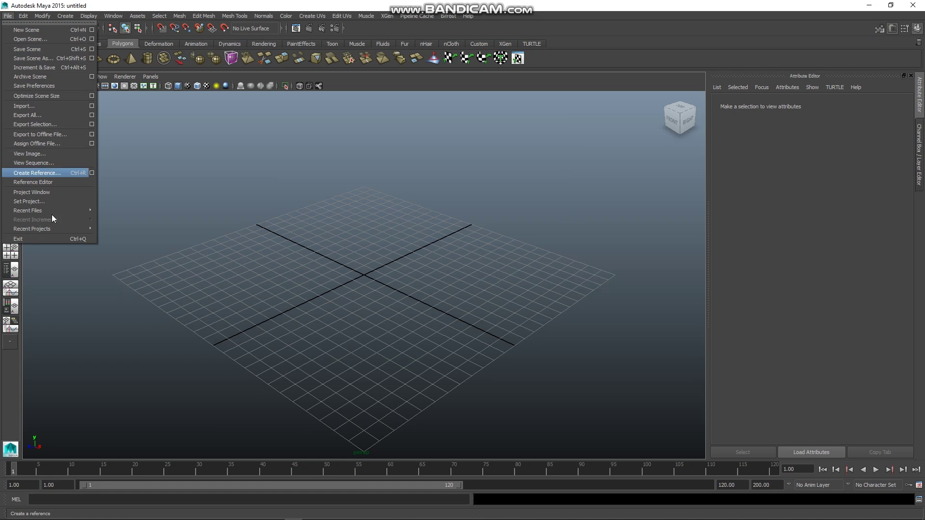
{"action": "left_click", "coordinate": [214, 166]}
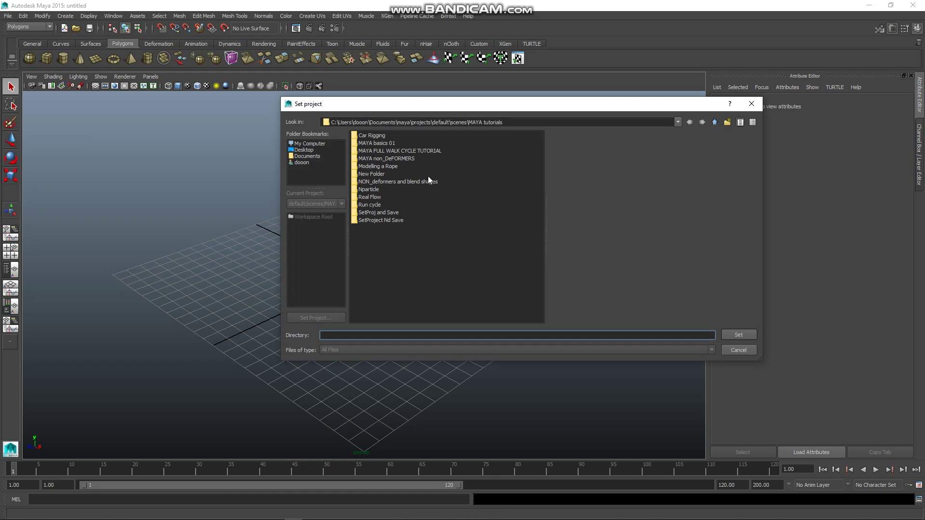
{"action": "left_click", "coordinate": [726, 123]}
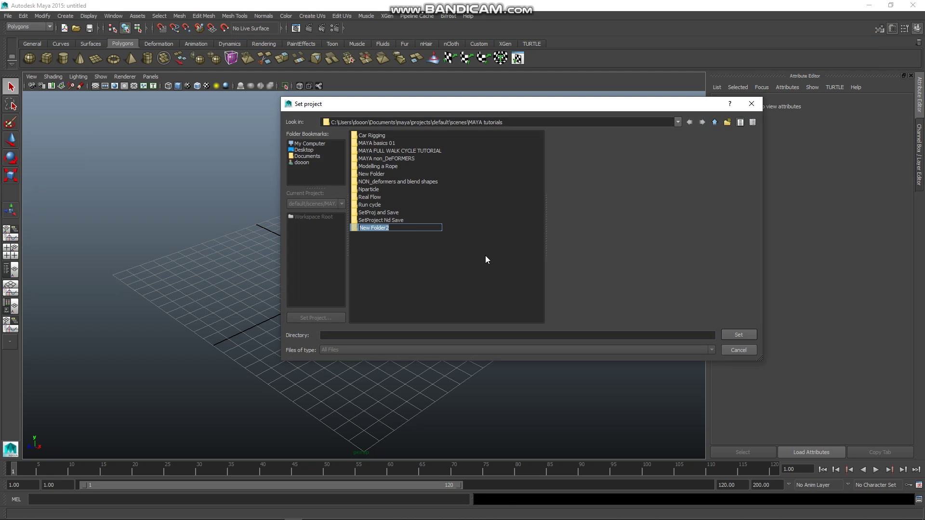
{"action": "type", "text": "T"}
{"action": "type", "text": "EX"}
{"action": "type", "text": "TURING i"}
{"action": "type", "text": "n MA"}
{"action": "type", "text": "YA"}
{"action": "type", "text": " &"}
{"action": "type", "text": " PH"}
{"action": "type", "text": "OTOSH"}
{"action": "type", "text": "OP"}
{"action": "key", "text": "Return"}
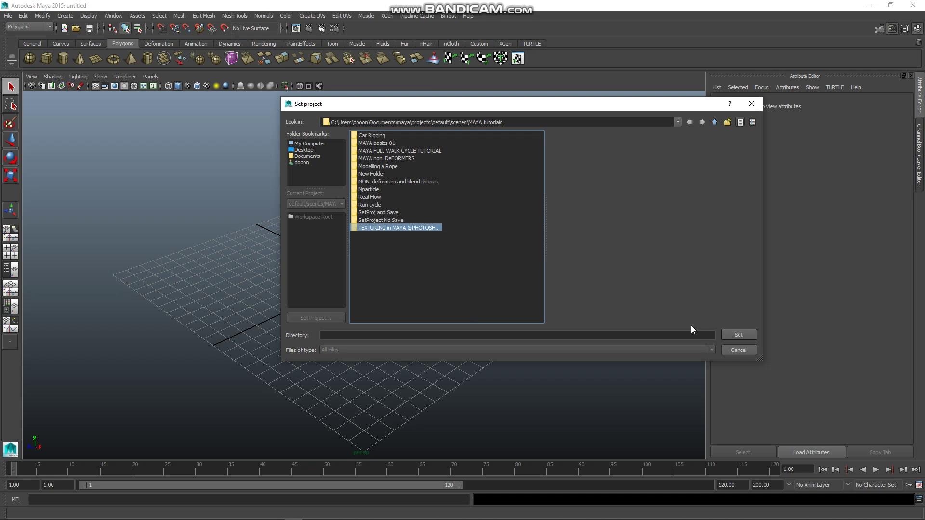
{"action": "left_click", "coordinate": [731, 335]}
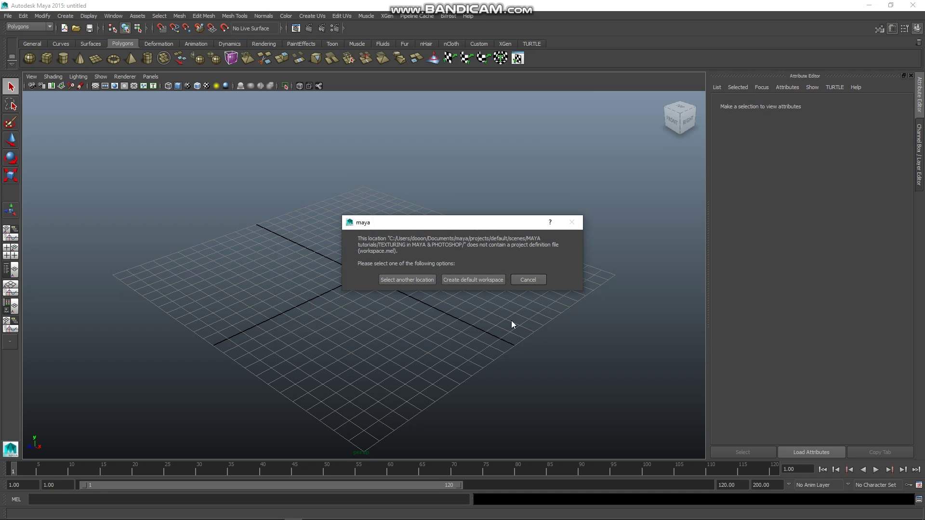
{"action": "left_click", "coordinate": [467, 280]}
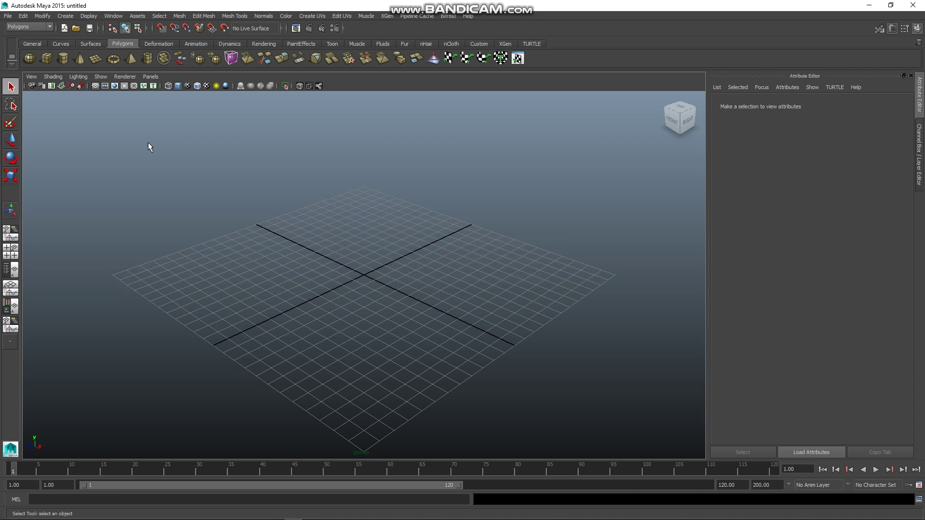
Confirm in the Project Window that TEXTURING in MAYA & PHOTOSHOP is the current project
{"action": "left_click", "coordinate": [5, 16]}
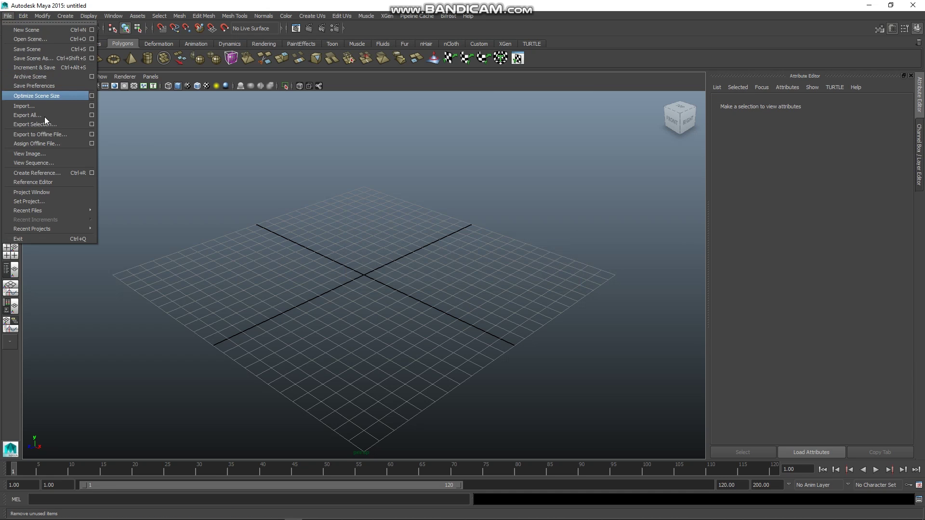
{"action": "left_click", "coordinate": [53, 191]}
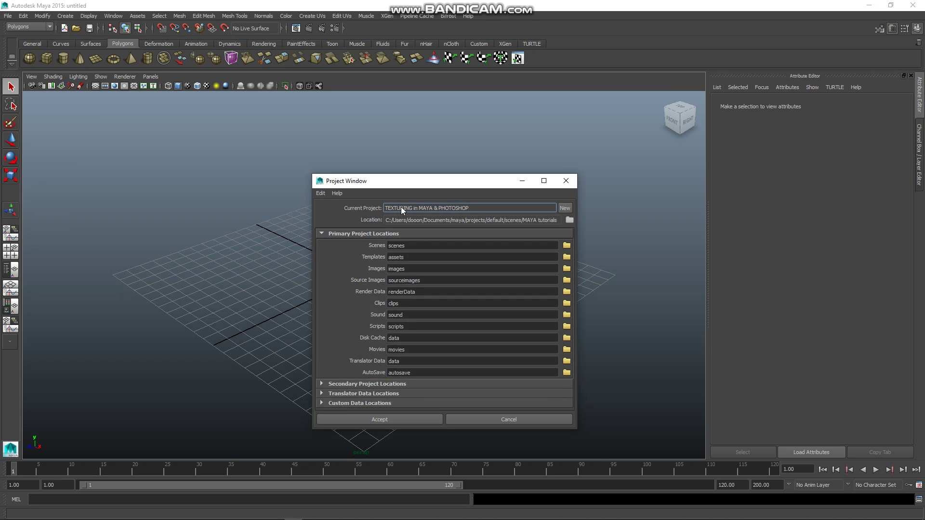
{"action": "left_click_drag", "start_coordinate": [389, 207], "coordinate": [456, 212]}
{"action": "left_click", "coordinate": [396, 419]}
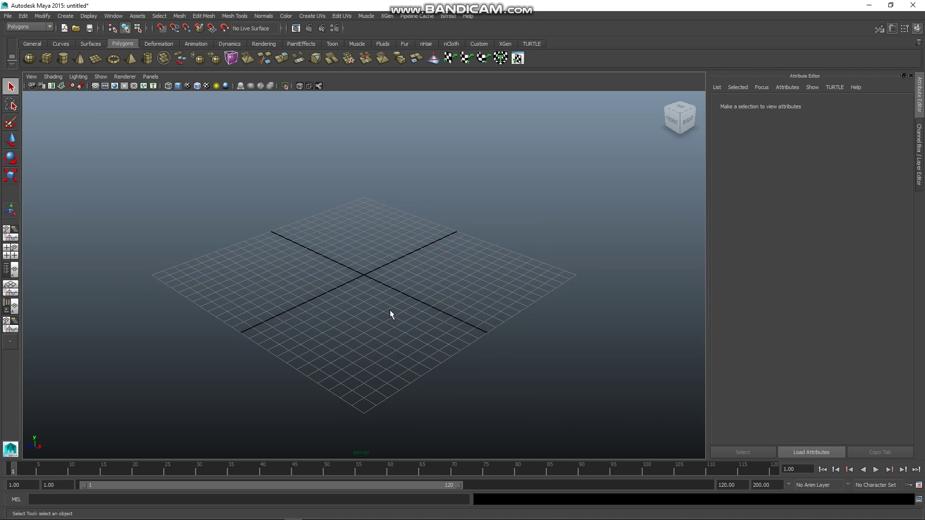
Zoom in and tumble the perspective view to a low, front-on angle of the grid
{"action": "scroll", "coordinate": [390, 311], "scroll_direction": "up", "scroll_amount": 3}
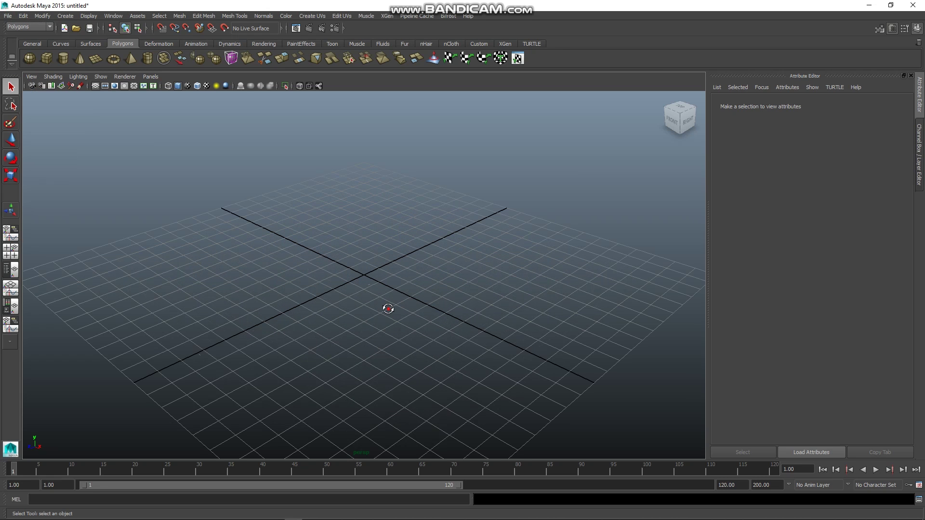
{"action": "left_click_drag", "start_coordinate": [383, 326], "coordinate": [400, 313], "text": "alt"}
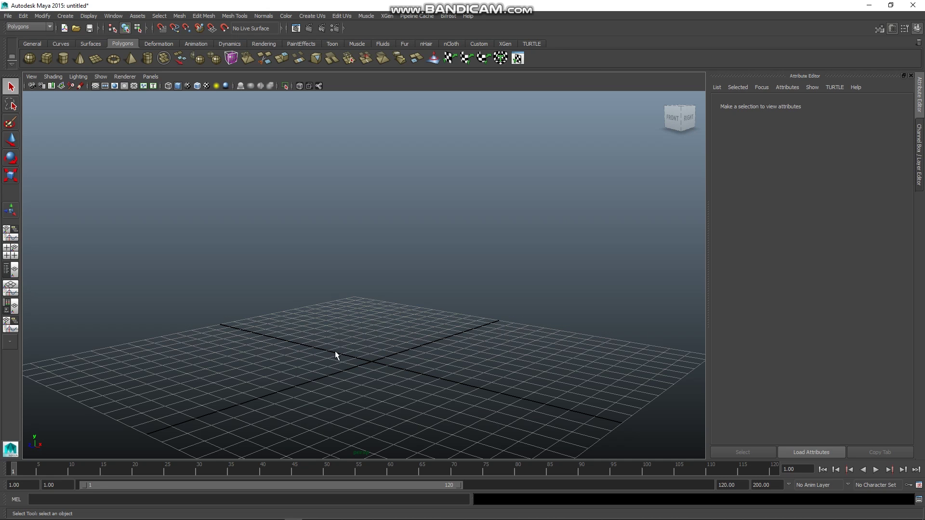
{"action": "left_click_drag", "start_coordinate": [337, 355], "coordinate": [384, 343], "text": "alt"}
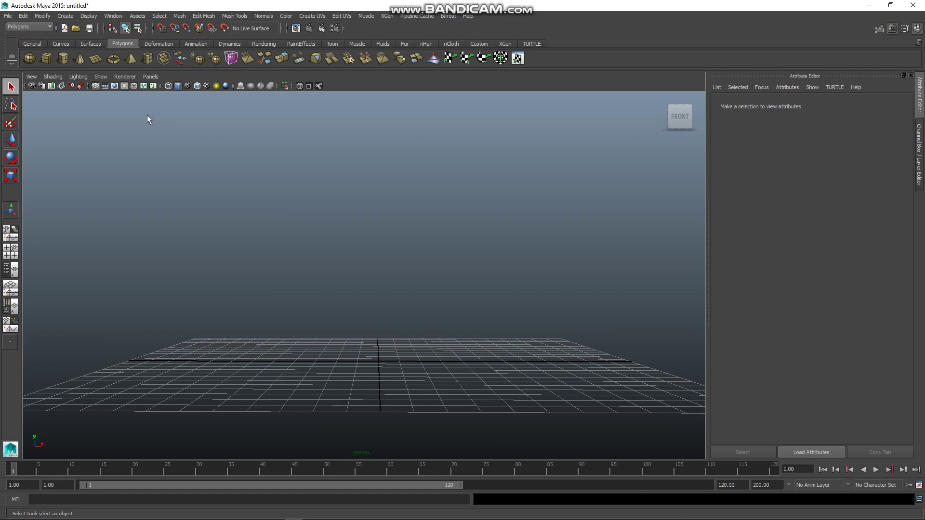
Draw a wide polygon cube base on the grid and give it a low height
{"action": "left_click", "coordinate": [49, 64]}
{"action": "mouse_move", "coordinate": [341, 317]}
{"action": "left_mouse_down", "text": "alt"}
{"action": "mouse_move", "coordinate": [337, 354]}
{"action": "mouse_move", "coordinate": [250, 383]}
{"action": "mouse_move", "coordinate": [259, 411]}
{"action": "mouse_move", "coordinate": [455, 341]}
{"action": "mouse_move", "coordinate": [574, 374]}
{"action": "mouse_move", "coordinate": [613, 363]}
{"action": "mouse_move", "coordinate": [592, 345]}
{"action": "mouse_move", "coordinate": [603, 341]}
{"action": "left_mouse_up", "text": "alt"}
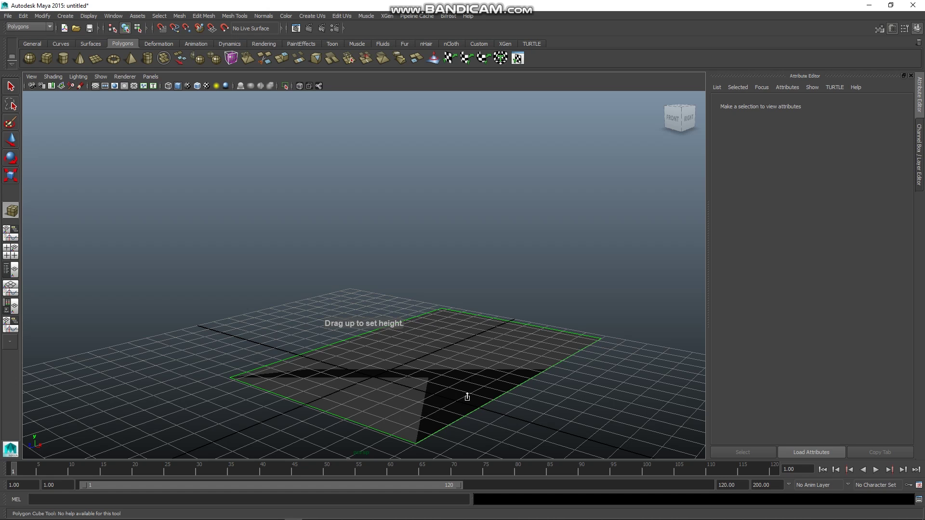
{"action": "left_click_drag", "start_coordinate": [441, 426], "coordinate": [438, 352]}
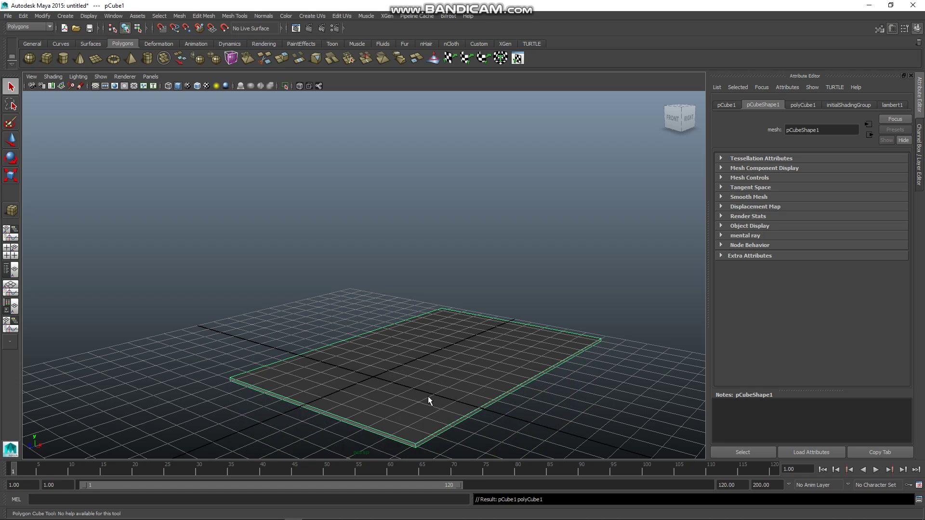
{"action": "mouse_move", "coordinate": [428, 396]}
{"action": "right_mouse_down"}
{"action": "mouse_move", "coordinate": [457, 281]}
{"action": "mouse_move", "coordinate": [448, 272]}
{"action": "right_mouse_up"}
{"action": "mouse_move", "coordinate": [417, 357]}
{"action": "left_mouse_down", "text": "alt"}
{"action": "mouse_move", "coordinate": [395, 390]}
{"action": "mouse_move", "coordinate": [374, 378]}
{"action": "mouse_move", "coordinate": [407, 260]}
{"action": "mouse_move", "coordinate": [379, 354]}
{"action": "mouse_move", "coordinate": [331, 350]}
{"action": "left_mouse_up", "text": "alt"}
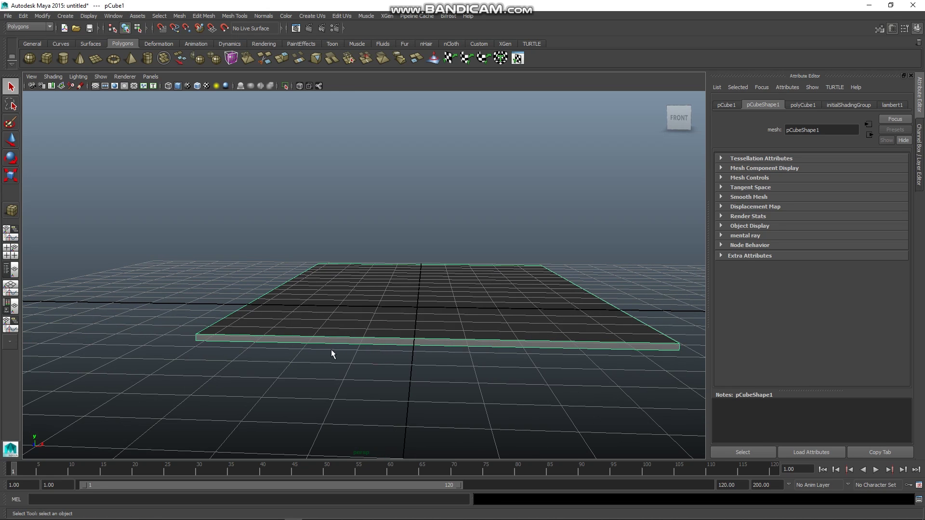
Lift the pCube1 slab slightly with the Move tool
{"action": "left_click", "coordinate": [10, 140]}
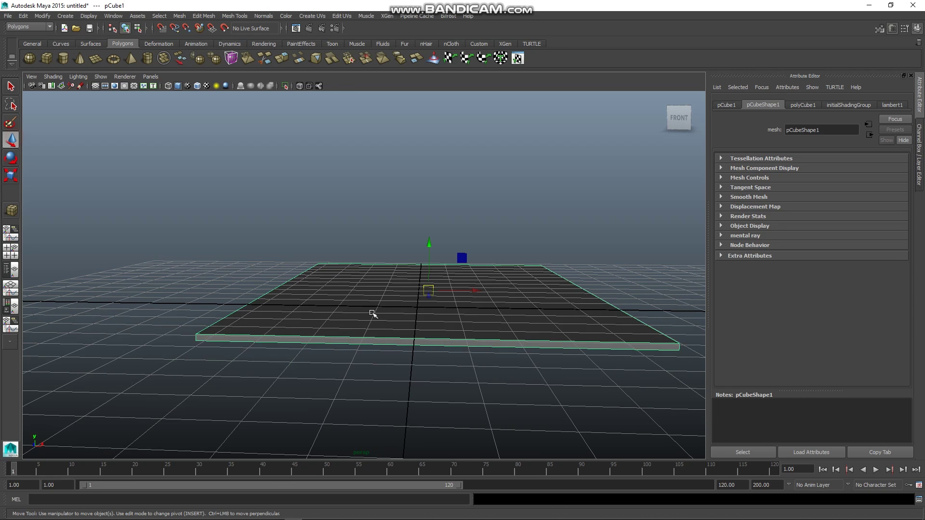
{"action": "mouse_move", "coordinate": [430, 243]}
{"action": "left_mouse_down"}
{"action": "mouse_move", "coordinate": [427, 228]}
{"action": "mouse_move", "coordinate": [428, 236]}
{"action": "left_mouse_up"}
{"action": "mouse_move", "coordinate": [408, 305]}
{"action": "left_mouse_down", "text": "alt"}
{"action": "mouse_move", "coordinate": [352, 361]}
{"action": "mouse_move", "coordinate": [353, 351]}
{"action": "left_mouse_up", "text": "alt"}
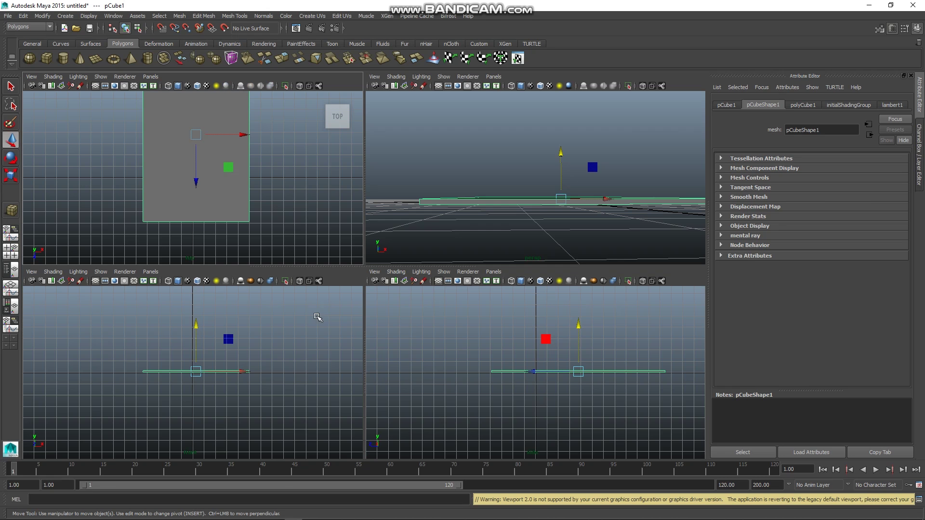
In the maximized side view, slide the slab along Z so one end meets the grid centre
{"action": "key", "text": "space"}
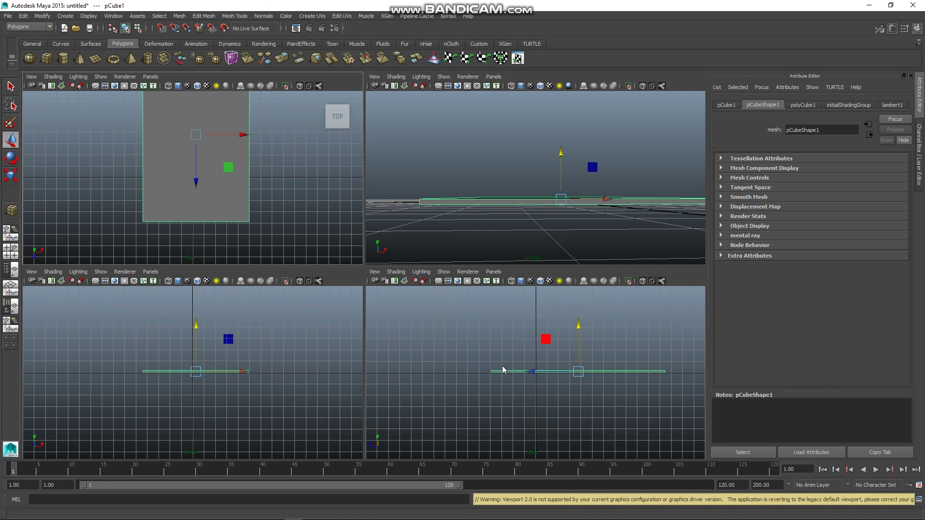
{"action": "key", "text": "space"}
{"action": "scroll", "coordinate": [501, 323], "scroll_direction": "up", "scroll_amount": 2}
{"action": "scroll", "coordinate": [494, 231], "scroll_direction": "up", "scroll_amount": 1}
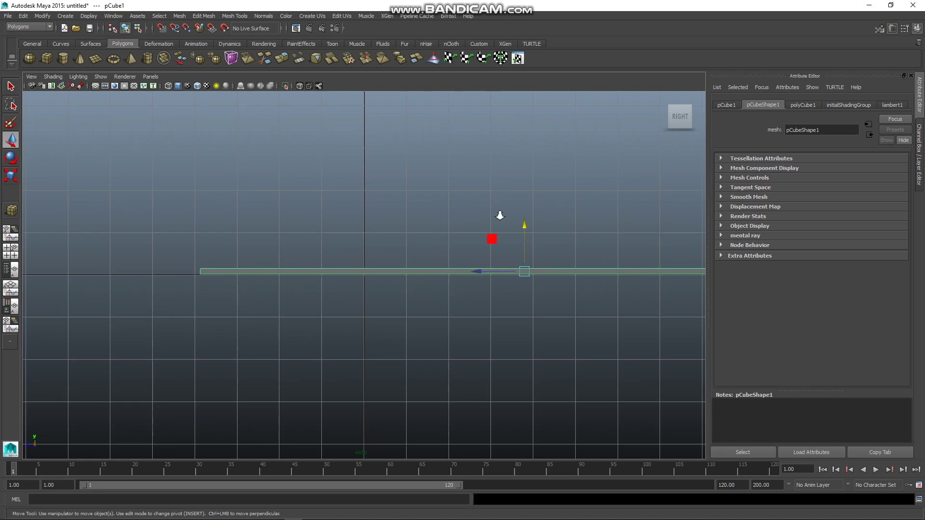
{"action": "scroll", "coordinate": [535, 224], "scroll_direction": "up", "scroll_amount": 1}
{"action": "left_click_drag", "start_coordinate": [574, 225], "coordinate": [572, 224]}
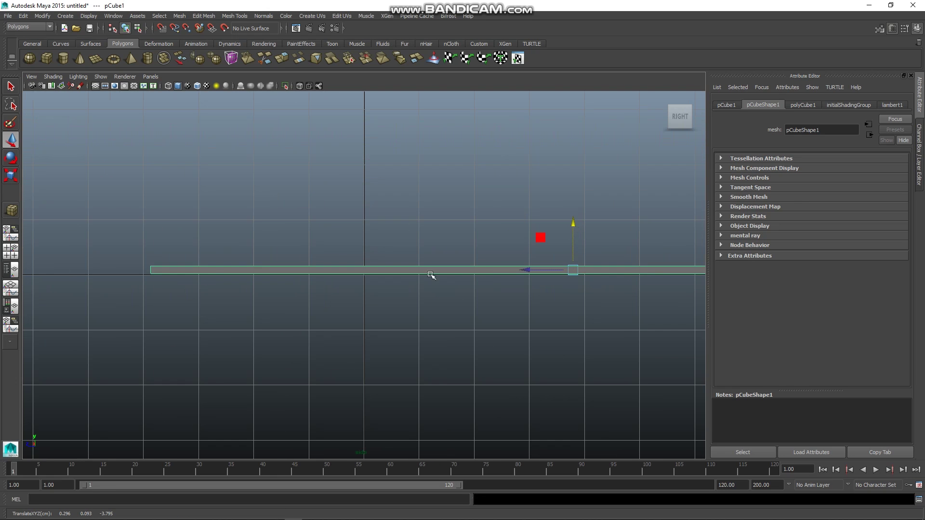
{"action": "scroll", "coordinate": [492, 271], "scroll_direction": "down", "scroll_amount": 1}
{"action": "scroll", "coordinate": [504, 282], "scroll_direction": "down", "scroll_amount": 1}
{"action": "left_click_drag", "start_coordinate": [414, 273], "coordinate": [513, 273]}
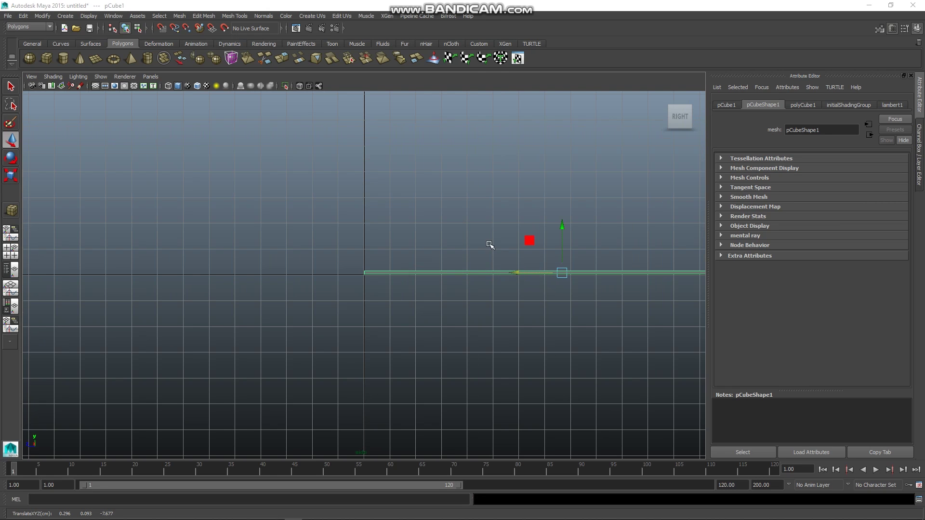
Return to the perspective view, look down on the slab, and deselect it
{"action": "key", "text": "space"}
{"action": "key", "text": "space"}
{"action": "mouse_move", "coordinate": [363, 266]}
{"action": "left_mouse_down", "text": "alt"}
{"action": "mouse_move", "coordinate": [366, 310]}
{"action": "mouse_move", "coordinate": [344, 237]}
{"action": "mouse_move", "coordinate": [396, 349]}
{"action": "left_mouse_up", "text": "alt"}
{"action": "scroll", "coordinate": [397, 348], "scroll_direction": "down", "scroll_amount": 3}
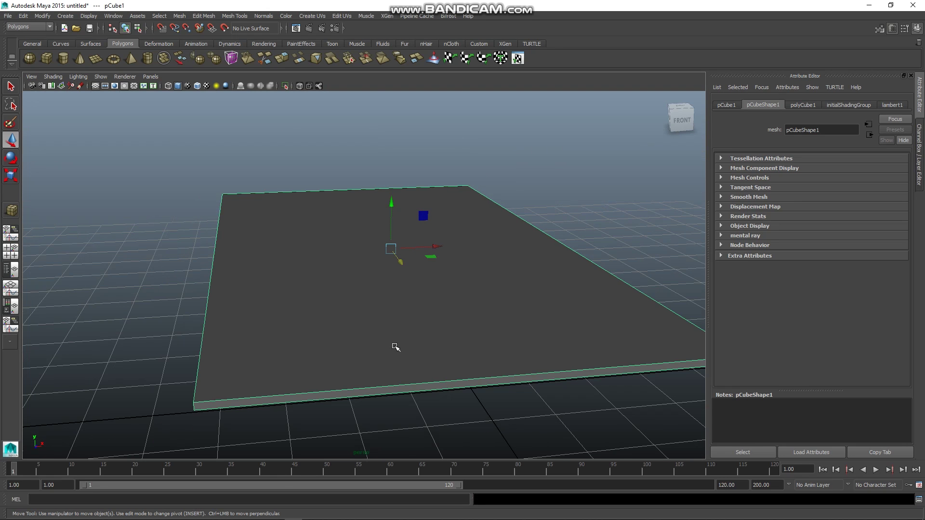
{"action": "left_click", "coordinate": [514, 165]}
Select the pCube1 slab and open Window > Rendering Editors
{"action": "left_click", "coordinate": [354, 329]}
{"action": "right_click", "coordinate": [361, 325]}
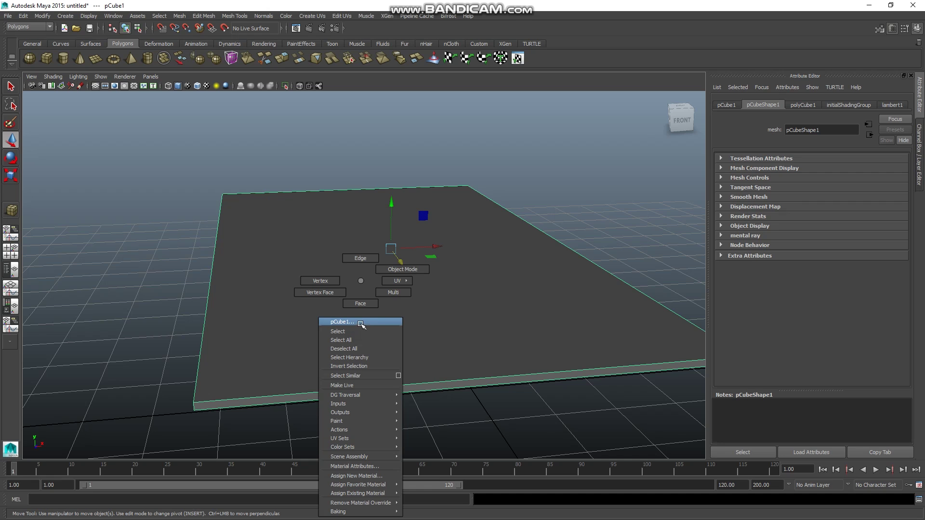
{"action": "left_click", "coordinate": [306, 322]}
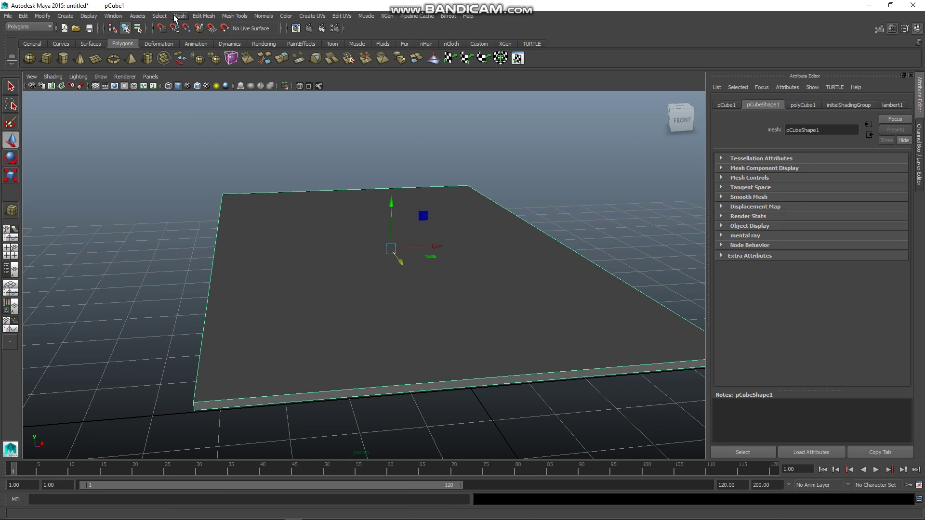
{"action": "left_click", "coordinate": [120, 20]}
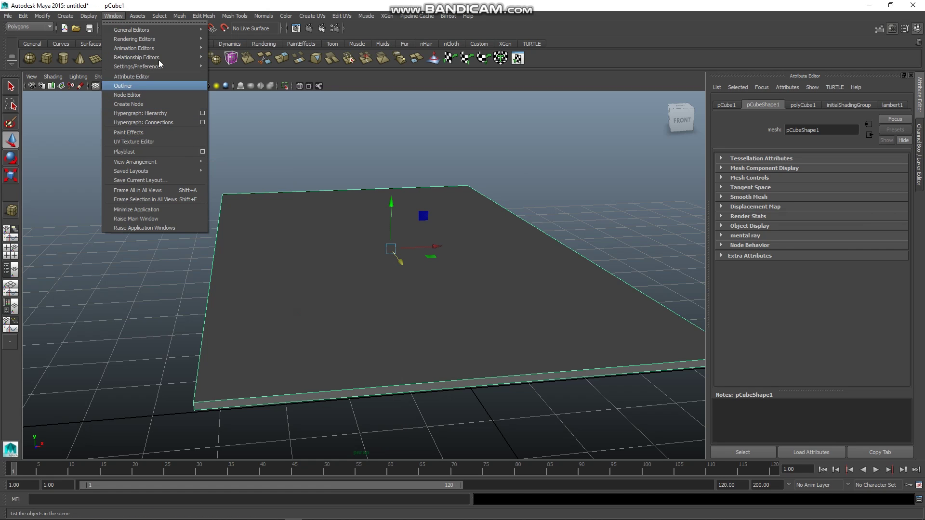
{"action": "mouse_move", "coordinate": [232, 71]}
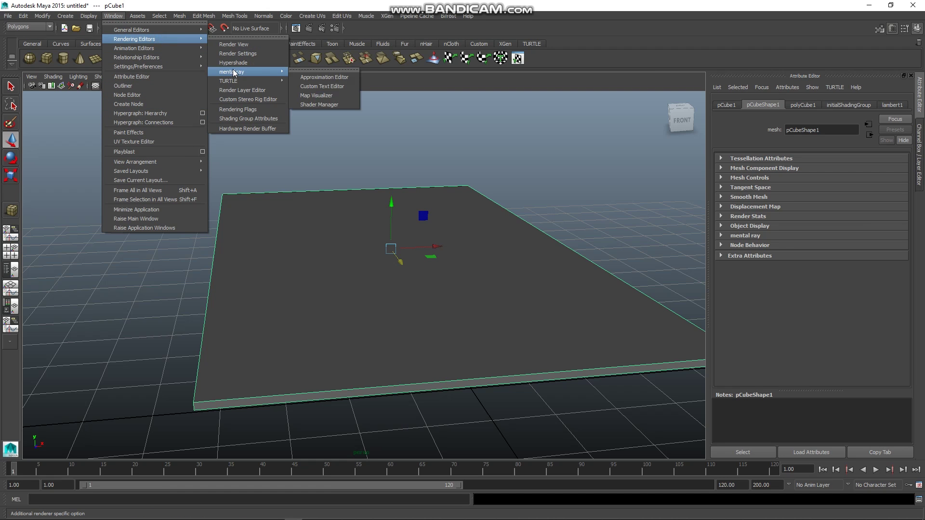
Open Hypershade, create a blinn1 Blinn material, and position it in the Work Area
{"action": "left_click", "coordinate": [233, 63]}
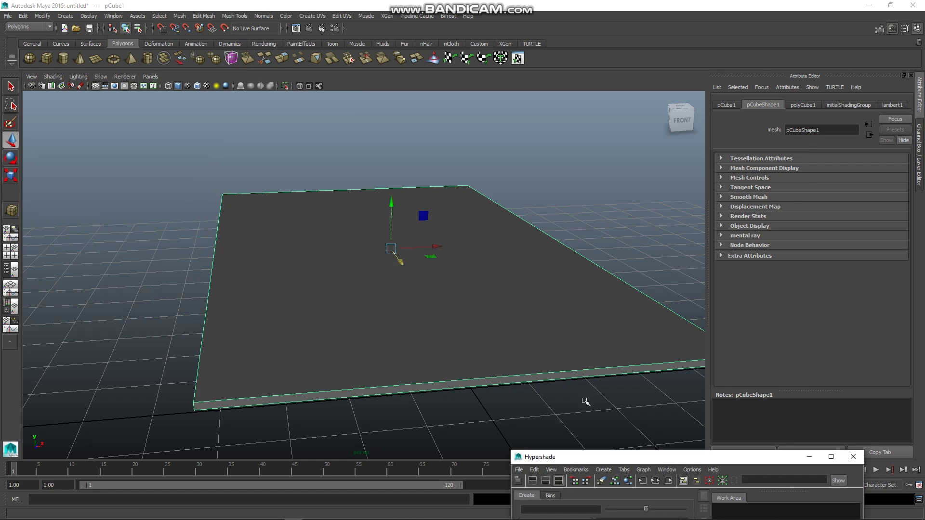
{"action": "left_click_drag", "start_coordinate": [664, 457], "coordinate": [711, 143]}
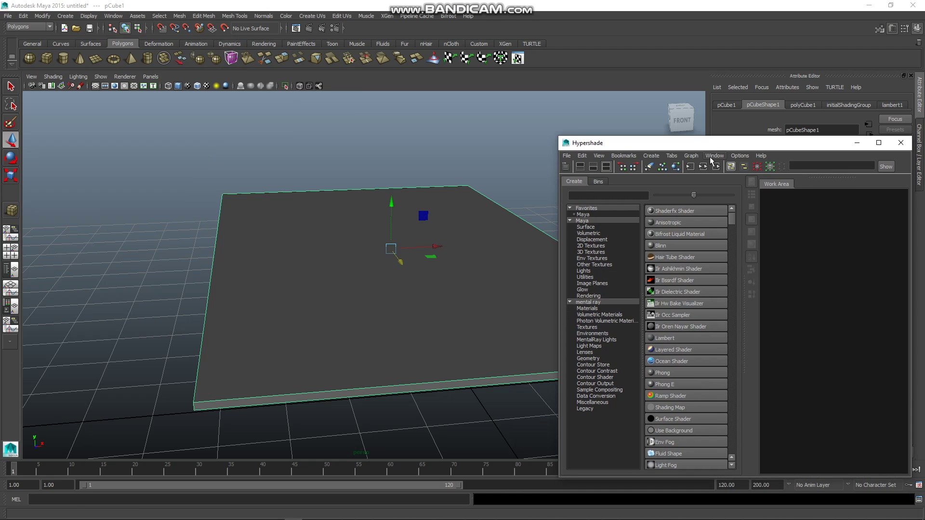
{"action": "left_click", "coordinate": [651, 156]}
{"action": "mouse_move", "coordinate": [715, 143]}
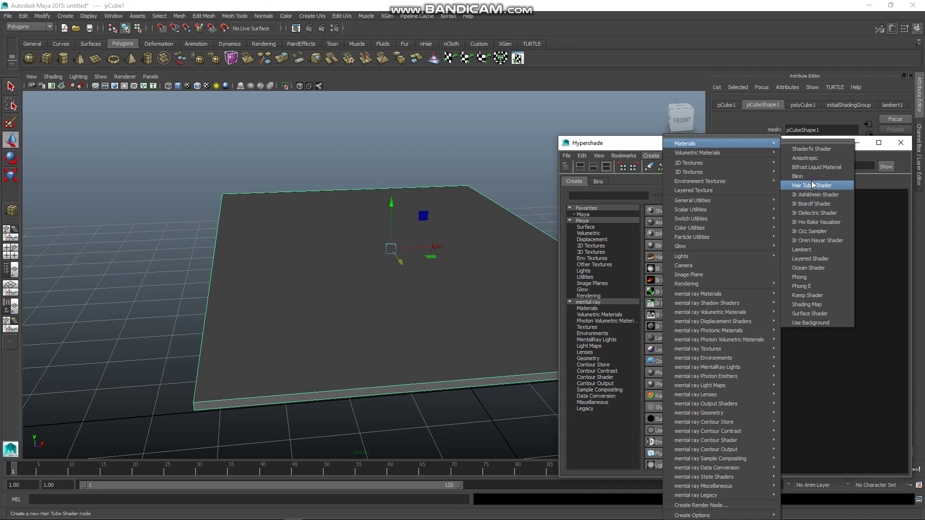
{"action": "left_click", "coordinate": [797, 176]}
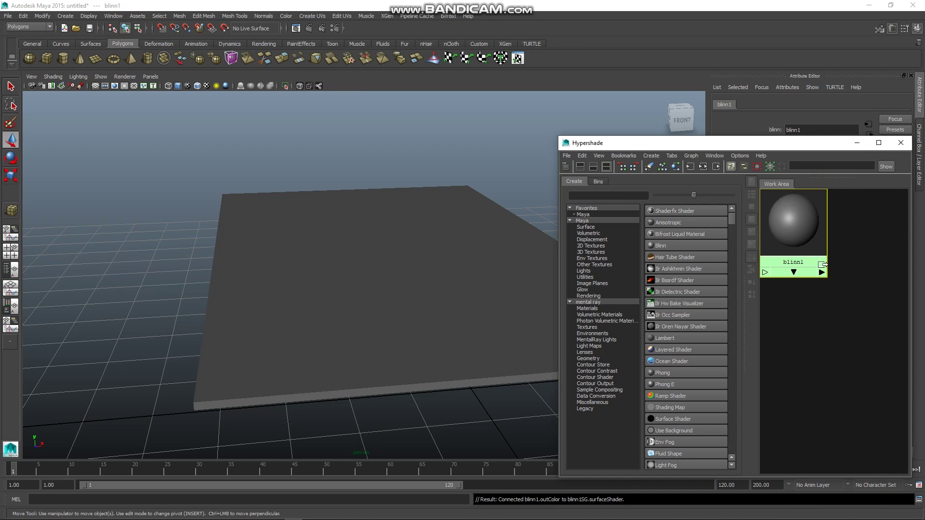
{"action": "right_click", "coordinate": [791, 227]}
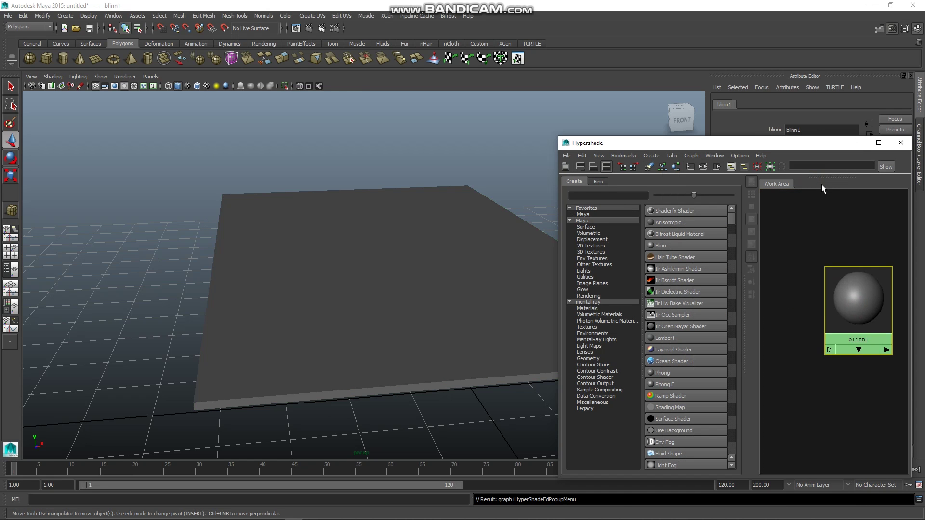
{"action": "left_click_drag", "start_coordinate": [822, 183], "coordinate": [822, 278]}
{"action": "left_click_drag", "start_coordinate": [855, 408], "coordinate": [855, 336]}
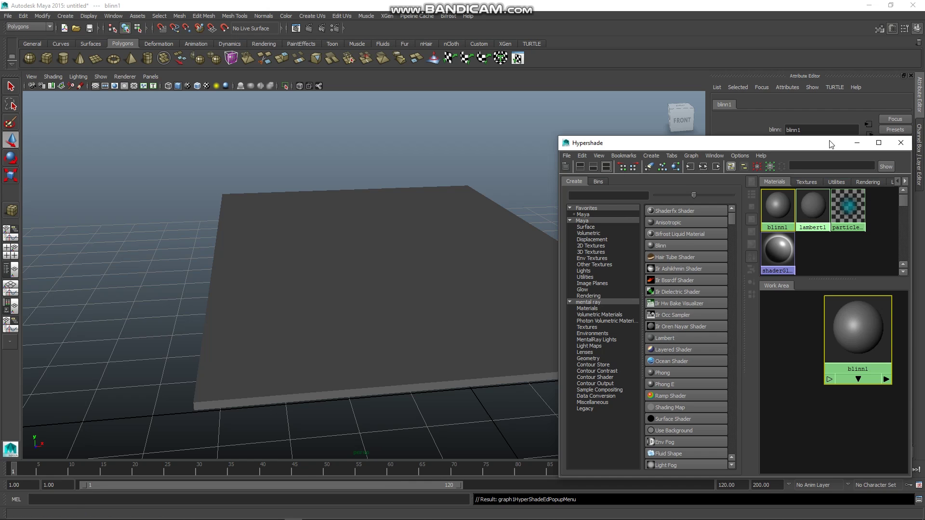
Rename blinn1 to Floor_Mat in the Attribute Editor
{"action": "left_click", "coordinate": [857, 142]}
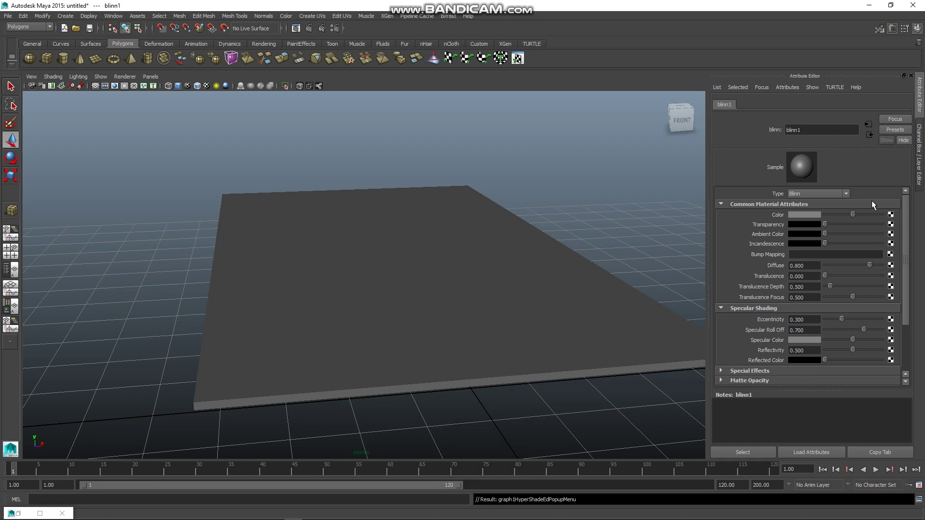
{"action": "left_click_drag", "start_coordinate": [813, 128], "coordinate": [776, 132]}
{"action": "type", "text": "Floor_Mat"}
{"action": "key", "text": "Return"}
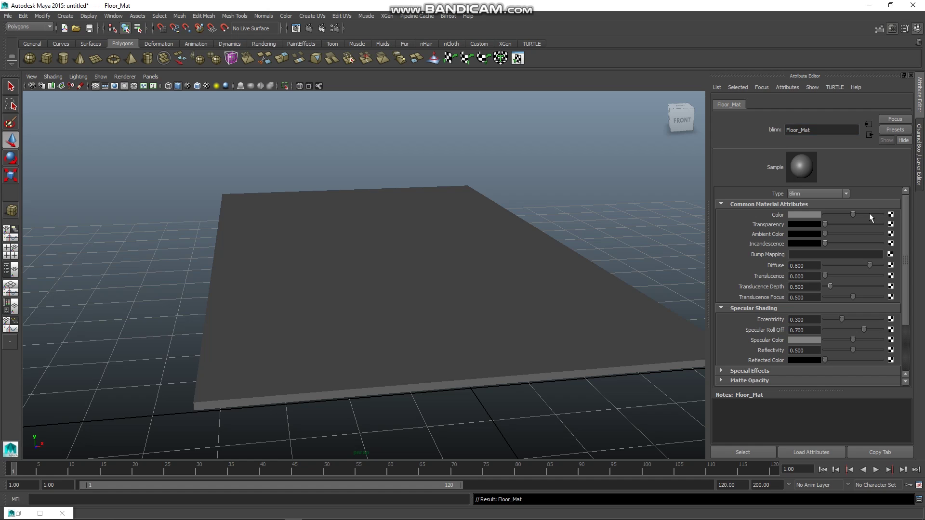
Create a File texture for Floor_Mat's Color and browse into the Floor Tiles folder
{"action": "left_click", "coordinate": [891, 215]}
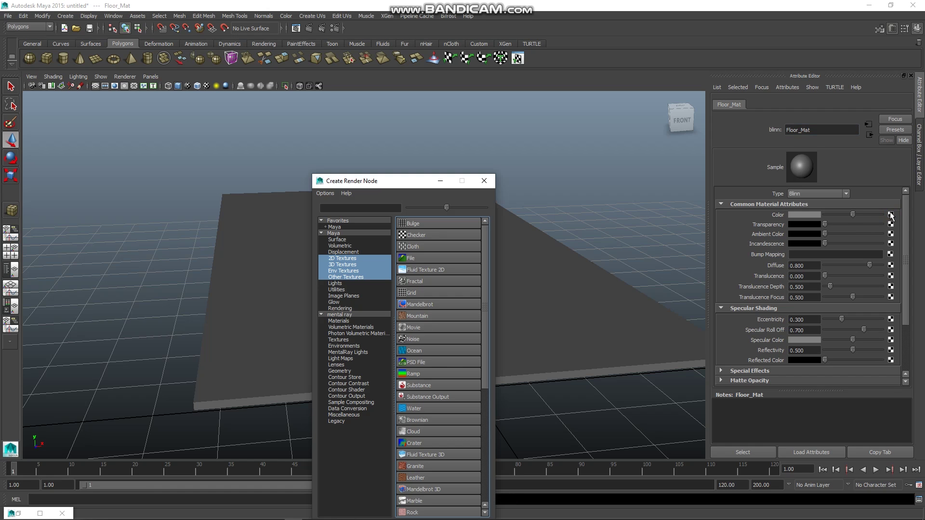
{"action": "left_click", "coordinate": [407, 258]}
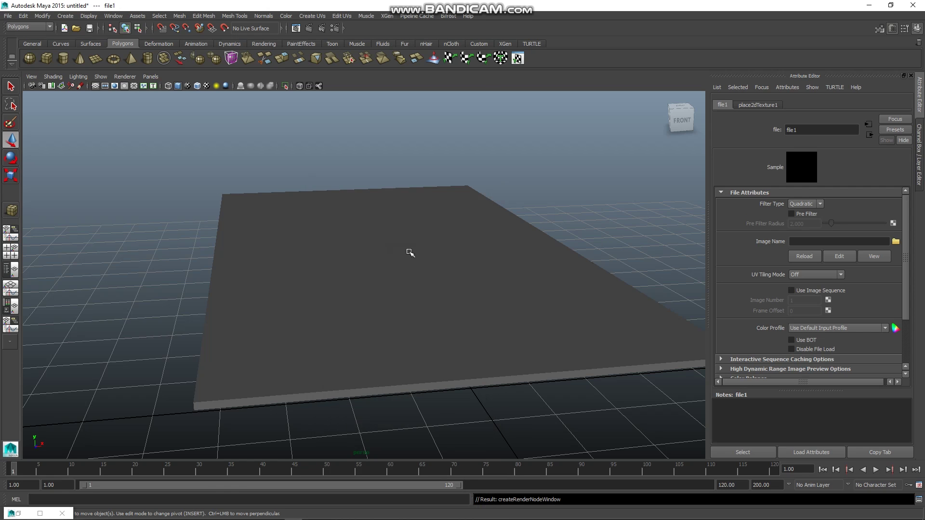
{"action": "left_click", "coordinate": [895, 242]}
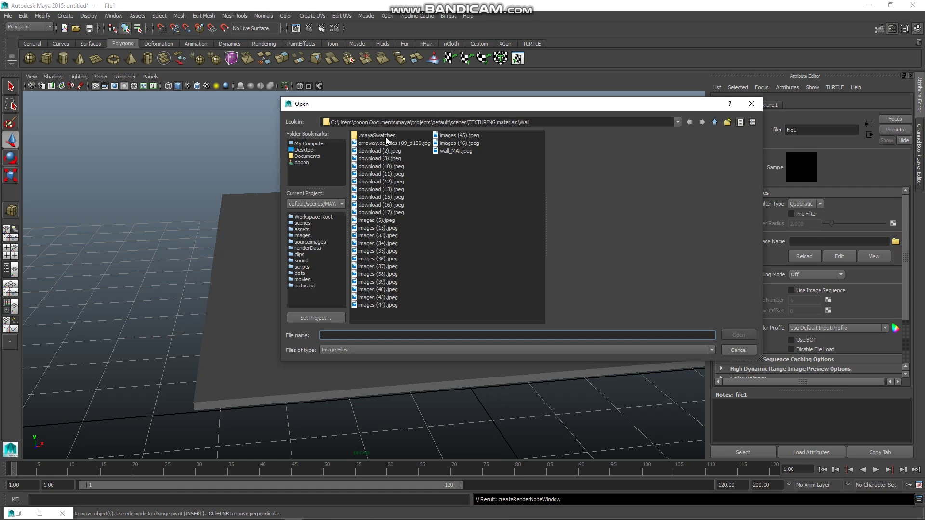
{"action": "left_click", "coordinate": [714, 123]}
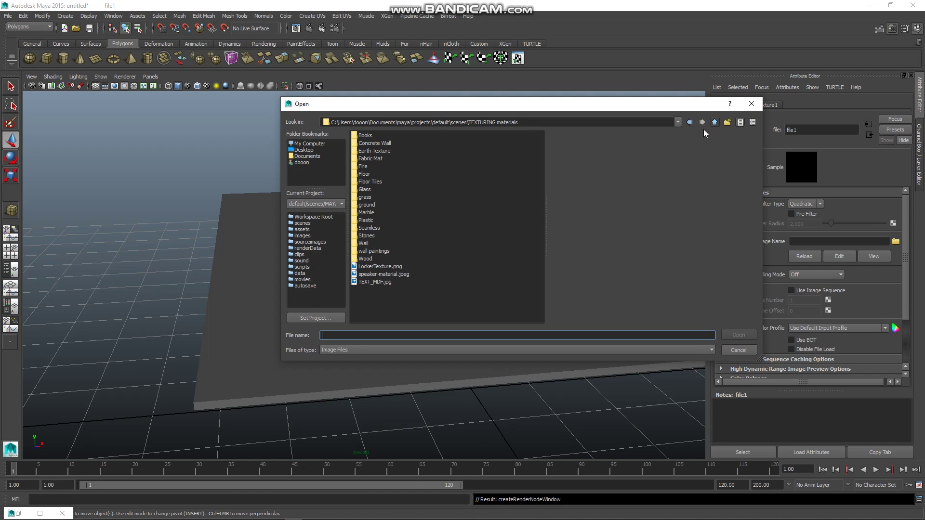
{"action": "left_click", "coordinate": [369, 183]}
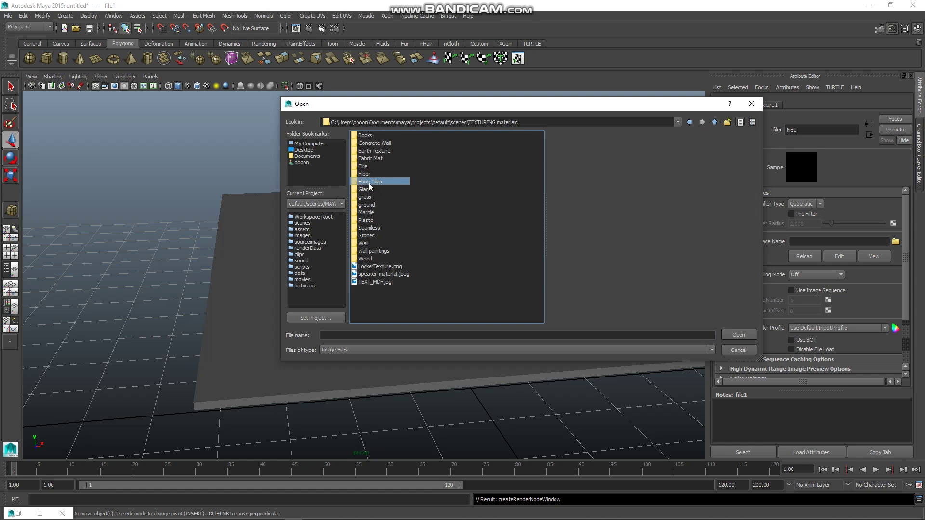
{"action": "double_click", "coordinate": [370, 183]}
Preview the tile images and load the white marble 'images (5).jpeg' into file1
{"action": "left_click", "coordinate": [382, 205]}
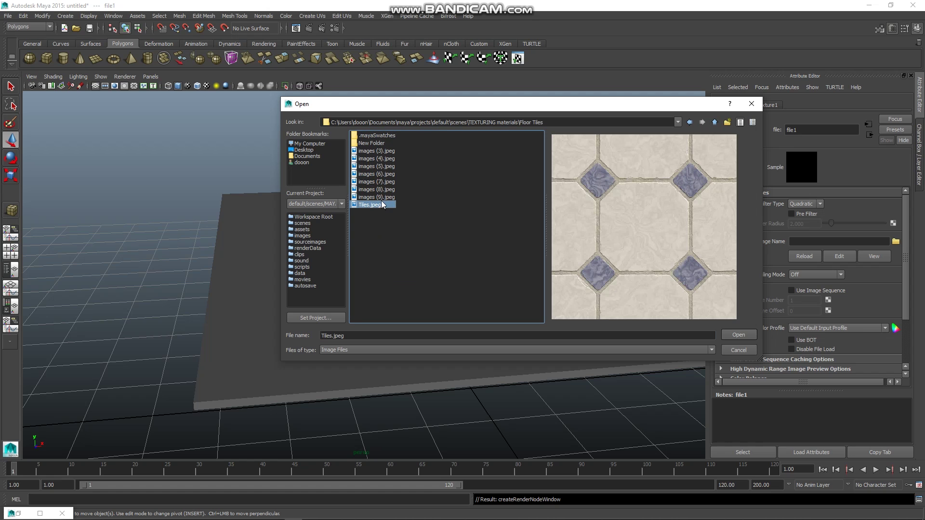
{"action": "left_click", "coordinate": [383, 198]}
{"action": "left_click", "coordinate": [383, 190]}
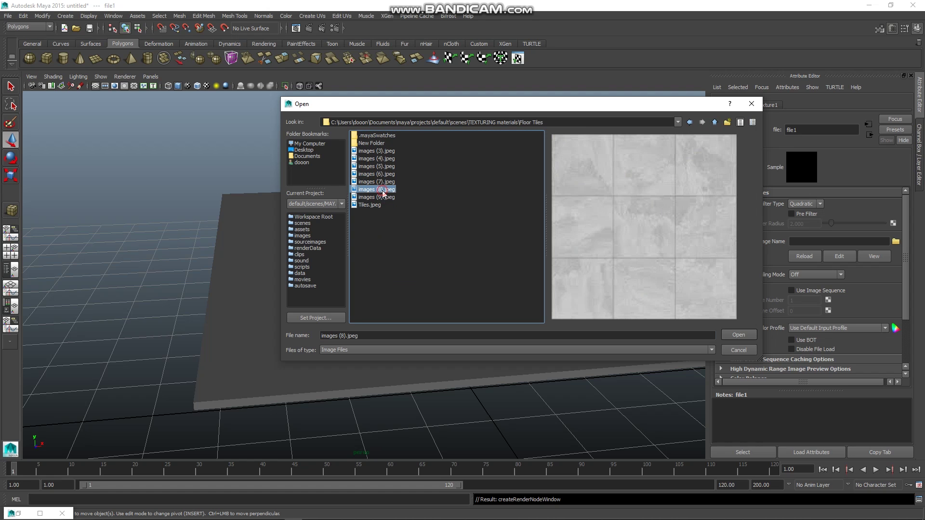
{"action": "left_click", "coordinate": [383, 183]}
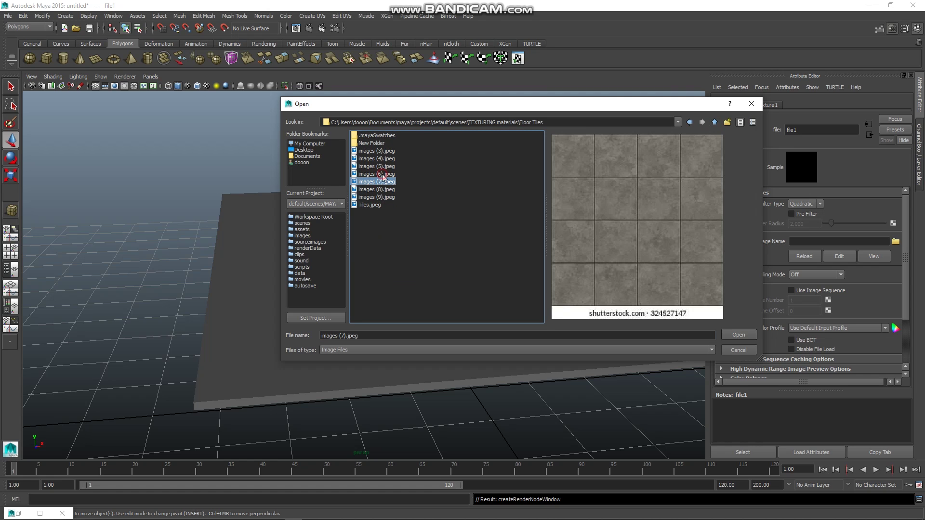
{"action": "left_click", "coordinate": [383, 176]}
{"action": "left_click", "coordinate": [384, 168]}
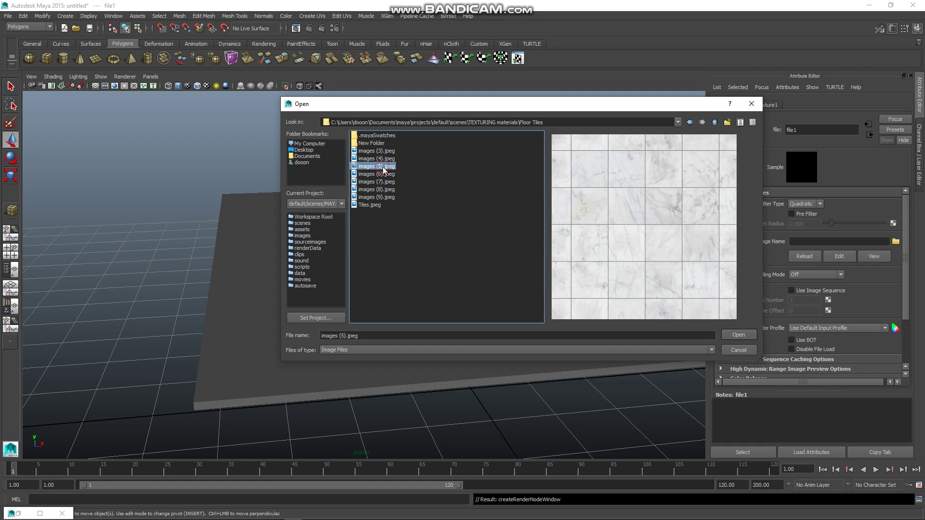
{"action": "left_click", "coordinate": [385, 160]}
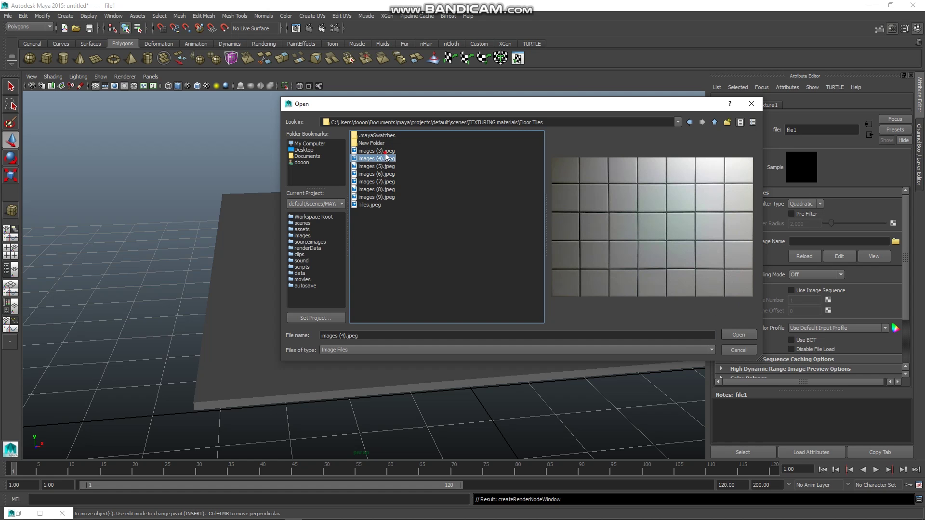
{"action": "left_click", "coordinate": [386, 153]}
{"action": "left_click", "coordinate": [387, 167]}
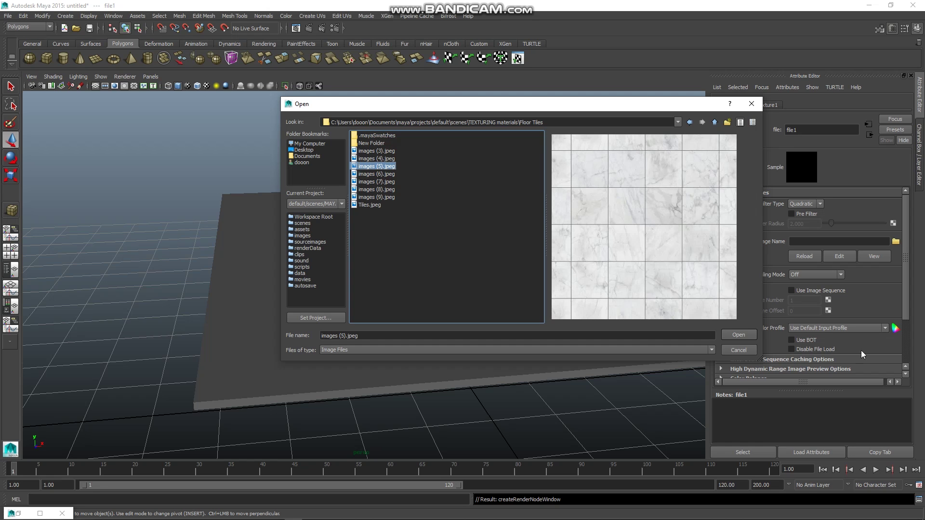
{"action": "left_click", "coordinate": [739, 335]}
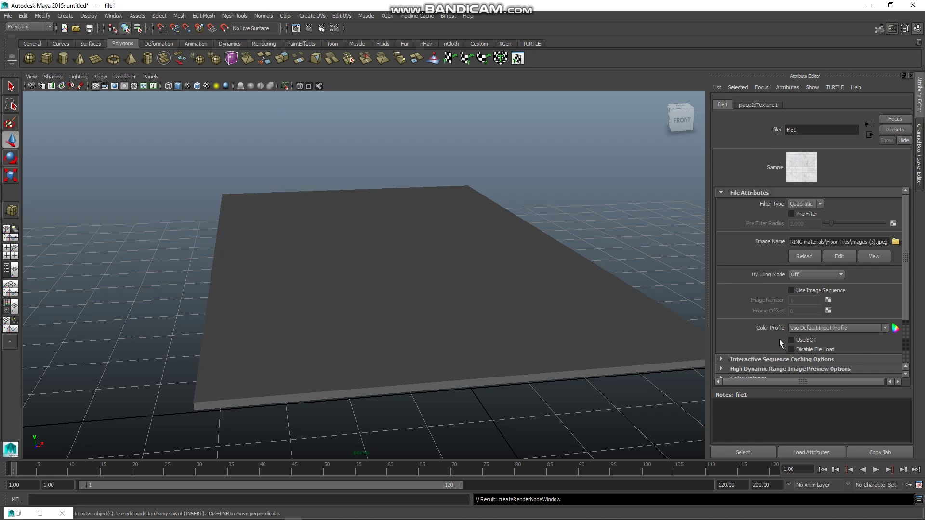
Enable Hardware Texturing from the viewport's Shading menu
{"action": "scroll", "coordinate": [448, 316], "scroll_direction": "down", "scroll_amount": 2}
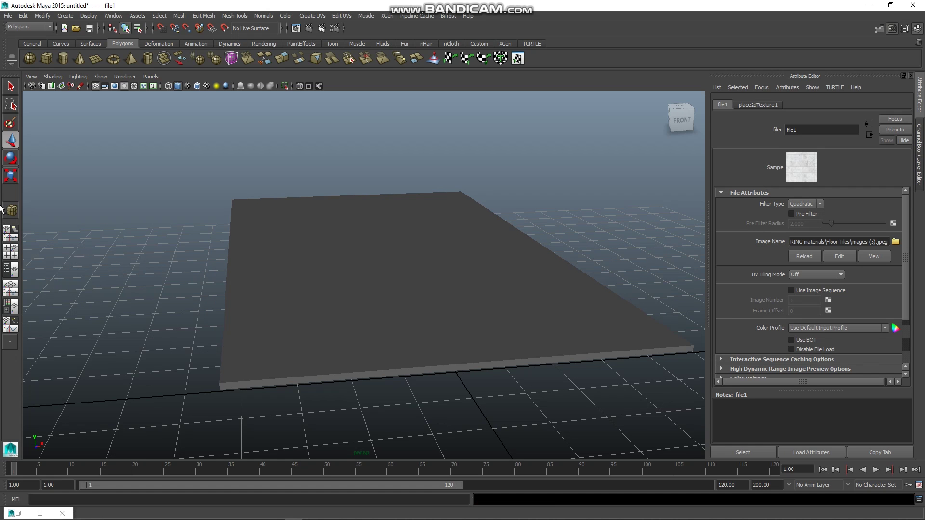
{"action": "left_click", "coordinate": [52, 77]}
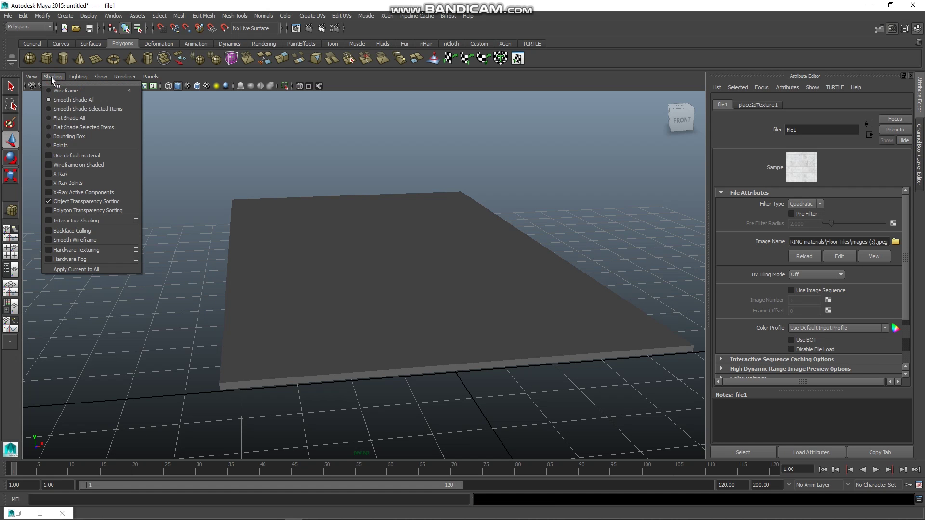
{"action": "left_click", "coordinate": [73, 250]}
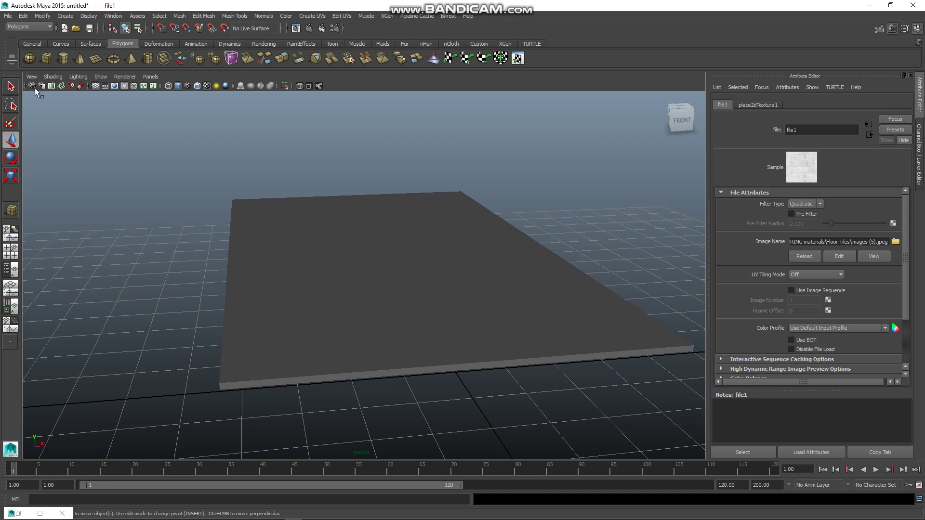
{"action": "scroll", "coordinate": [405, 272], "scroll_direction": "up", "scroll_amount": 2}
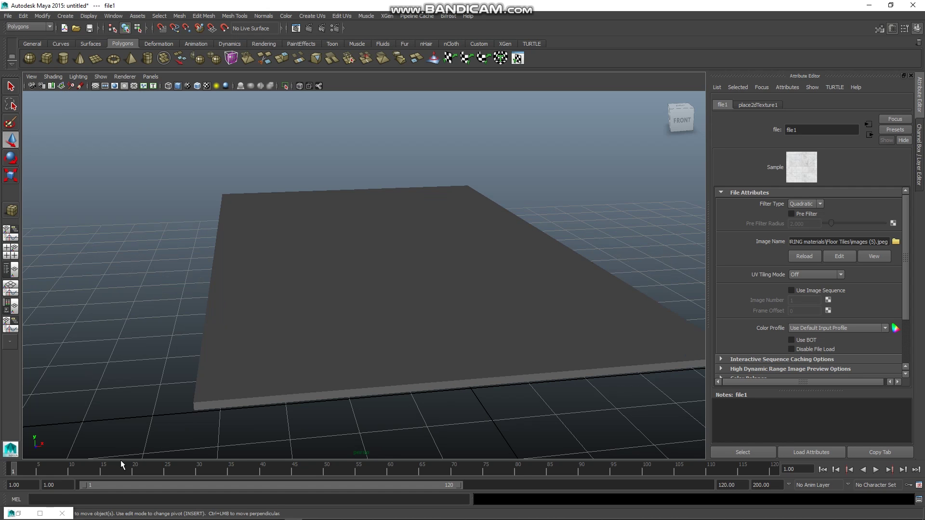
Restore Hypershade and drag Floor_Mat onto the pCube1 floor slab
{"action": "left_click", "coordinate": [18, 513]}
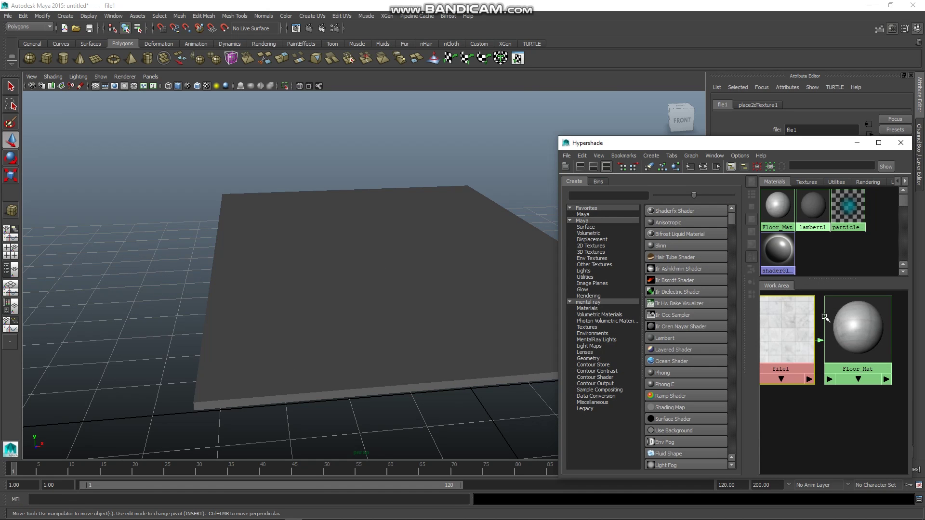
{"action": "scroll", "coordinate": [790, 361], "scroll_direction": "down", "scroll_amount": 2}
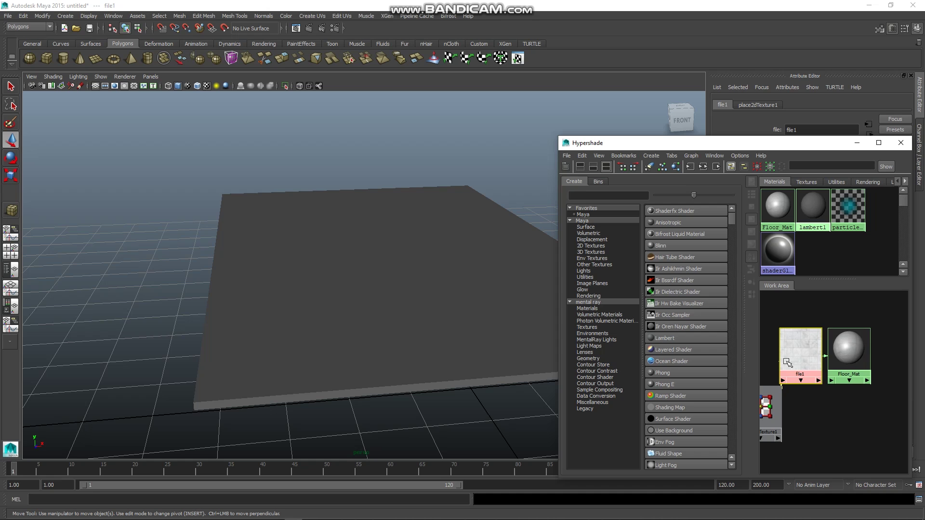
{"action": "left_click_drag", "start_coordinate": [787, 362], "coordinate": [775, 329]}
{"action": "left_click_drag", "start_coordinate": [855, 356], "coordinate": [887, 327]}
{"action": "left_click_drag", "start_coordinate": [790, 324], "coordinate": [813, 334]}
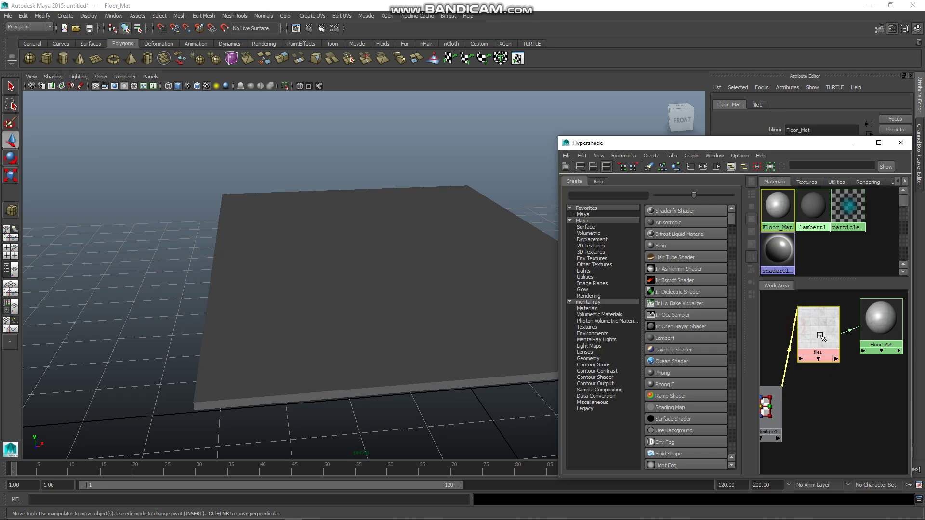
{"action": "left_click", "coordinate": [882, 331]}
{"action": "middle_click_drag", "start_coordinate": [883, 331], "coordinate": [396, 316]}
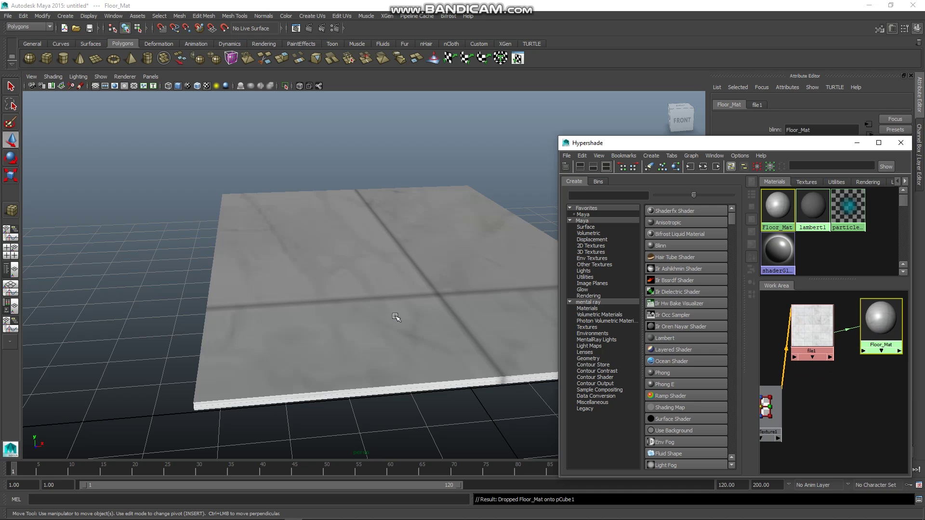
Orbit to a top-down view of the marble floor and select the slab
{"action": "right_click_drag", "start_coordinate": [419, 329], "coordinate": [361, 337], "text": "alt"}
{"action": "mouse_move", "coordinate": [356, 337]}
{"action": "left_mouse_down", "text": "alt"}
{"action": "mouse_move", "coordinate": [302, 342]}
{"action": "mouse_move", "coordinate": [310, 332]}
{"action": "left_mouse_up", "text": "alt"}
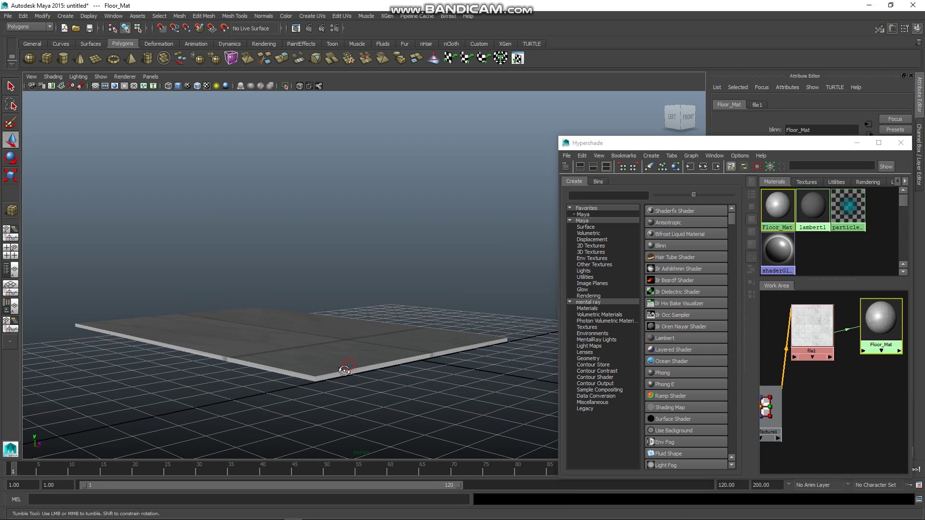
{"action": "mouse_move", "coordinate": [345, 371]}
{"action": "left_mouse_down", "text": "alt"}
{"action": "mouse_move", "coordinate": [305, 378]}
{"action": "mouse_move", "coordinate": [331, 364]}
{"action": "mouse_move", "coordinate": [299, 392]}
{"action": "left_mouse_up", "text": "alt"}
{"action": "mouse_move", "coordinate": [299, 392]}
{"action": "right_mouse_down", "text": "alt"}
{"action": "mouse_move", "coordinate": [341, 377]}
{"action": "mouse_move", "coordinate": [330, 380]}
{"action": "right_mouse_up", "text": "alt"}
{"action": "left_click_drag", "start_coordinate": [330, 381], "coordinate": [320, 385], "text": "alt"}
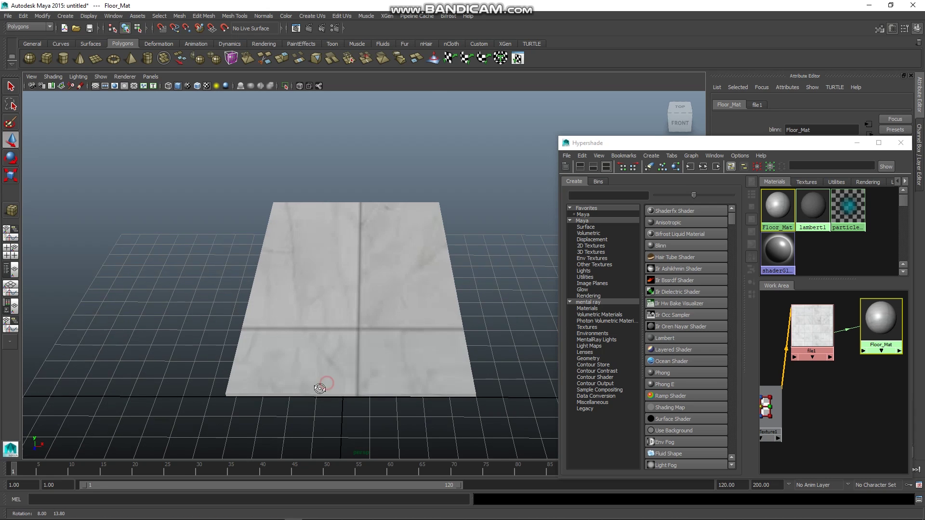
{"action": "left_click", "coordinate": [354, 320]}
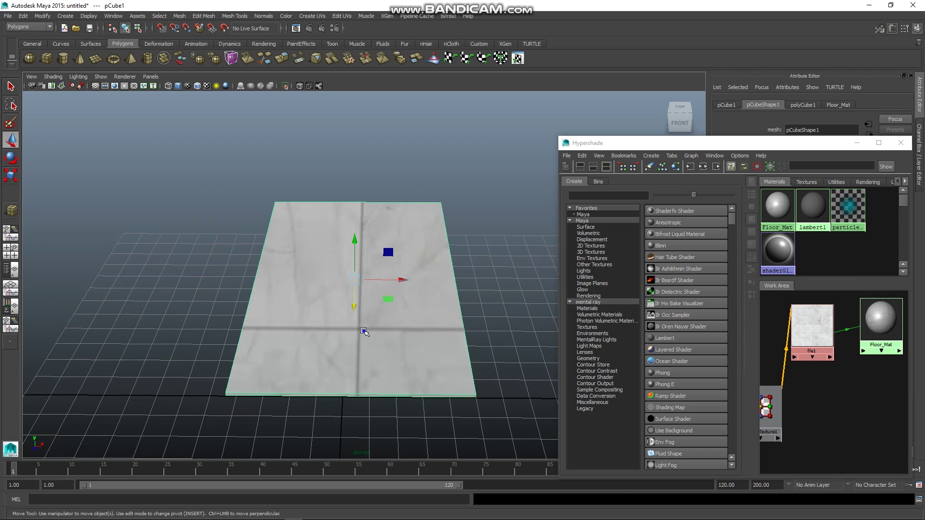
Reshape the floor by moving its top-middle vertices down and right-edge vertices outward
{"action": "right_click_drag", "start_coordinate": [364, 331], "coordinate": [332, 281]}
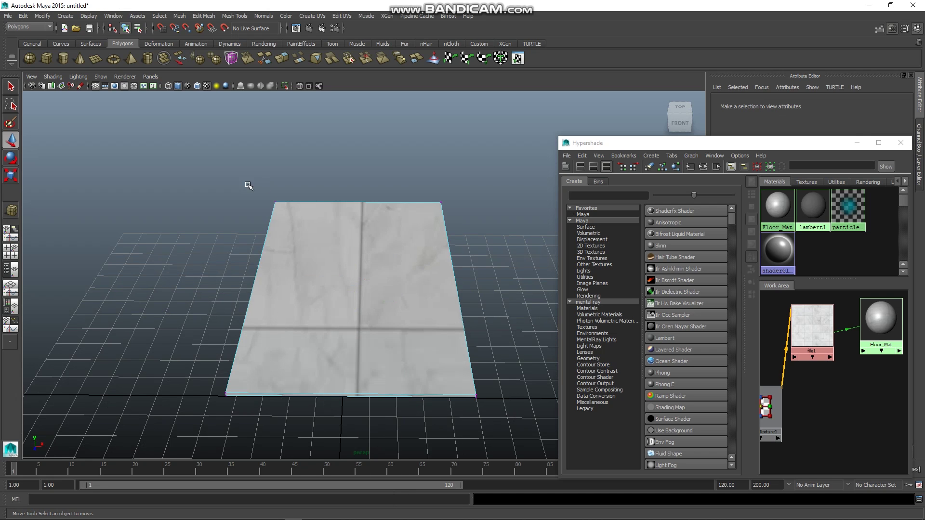
{"action": "left_click_drag", "start_coordinate": [373, 214], "coordinate": [343, 193]}
{"action": "left_click_drag", "start_coordinate": [359, 230], "coordinate": [355, 252]}
{"action": "left_click_drag", "start_coordinate": [418, 211], "coordinate": [493, 436]}
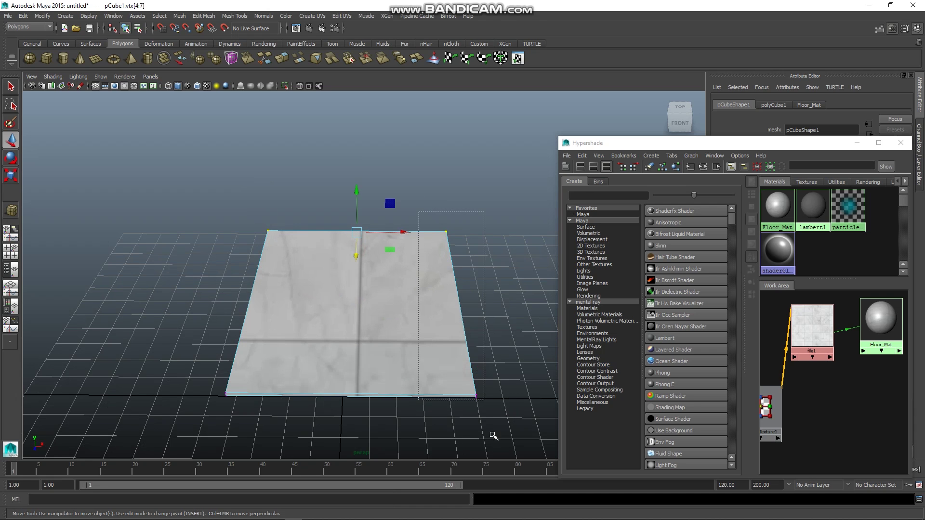
{"action": "left_click_drag", "start_coordinate": [506, 302], "coordinate": [574, 302]}
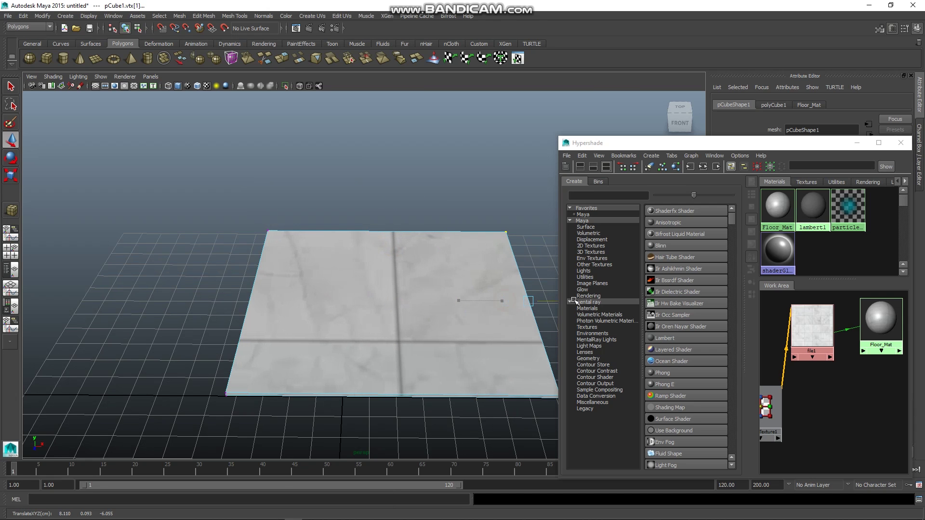
Apply Create UVs > Automatic Mapping to the whole floor plane object
{"action": "key", "text": "space"}
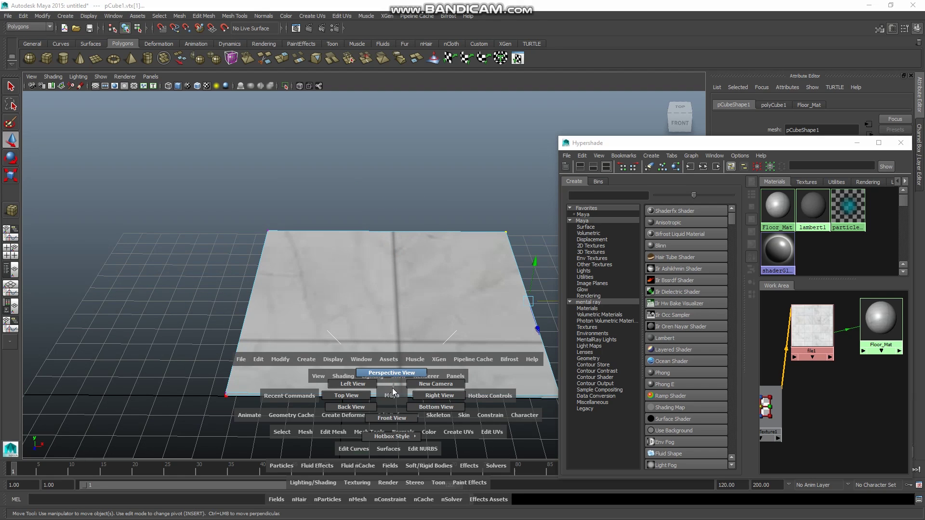
{"action": "left_click_drag", "start_coordinate": [387, 407], "coordinate": [386, 382], "text": "alt"}
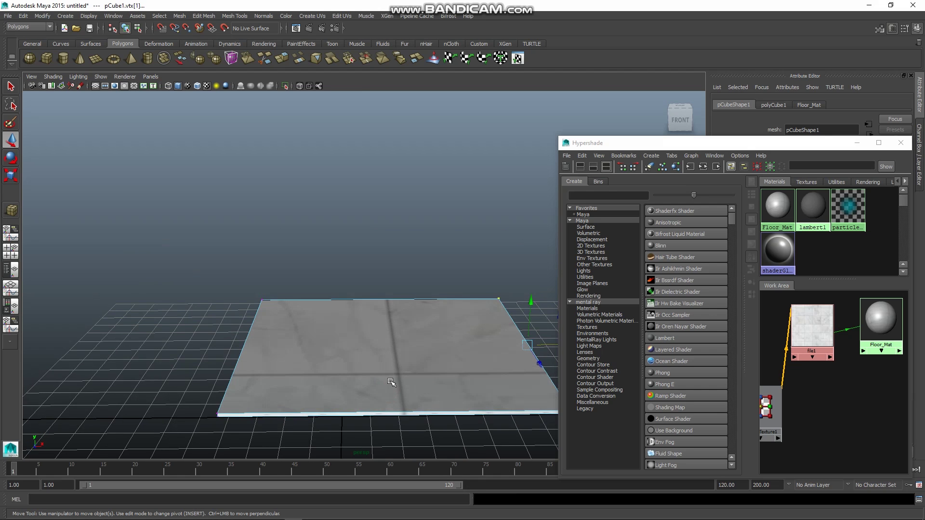
{"action": "scroll", "coordinate": [391, 382], "scroll_direction": "up", "scroll_amount": 3}
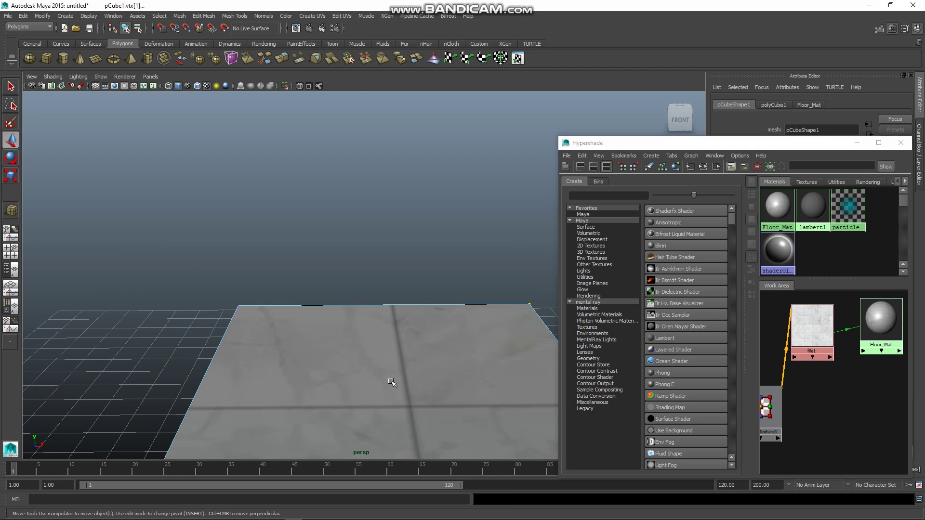
{"action": "left_click", "coordinate": [341, 17]}
{"action": "mouse_move", "coordinate": [313, 15]}
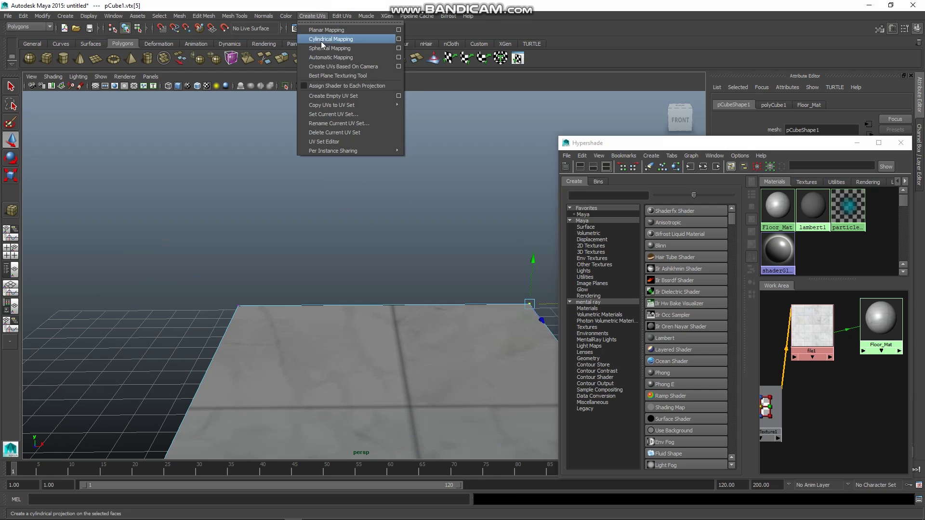
{"action": "left_click", "coordinate": [323, 58]}
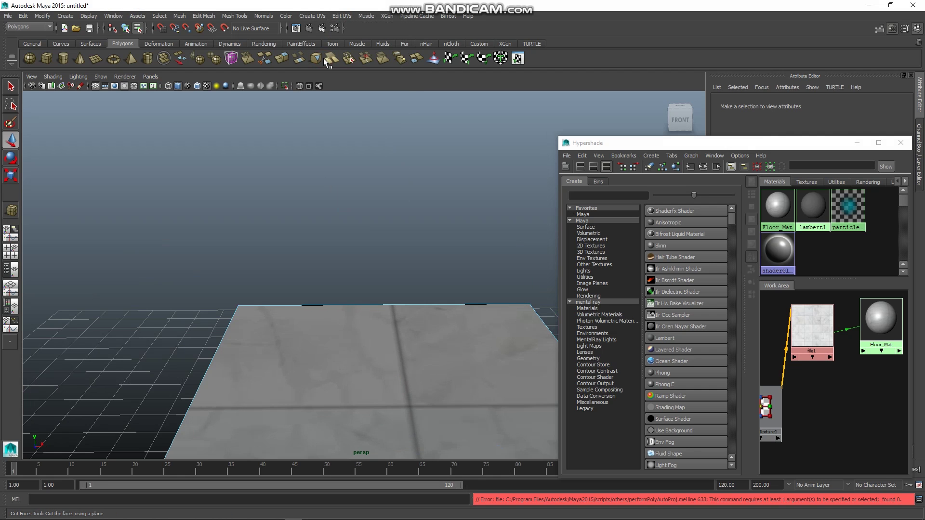
{"action": "left_click", "coordinate": [423, 398]}
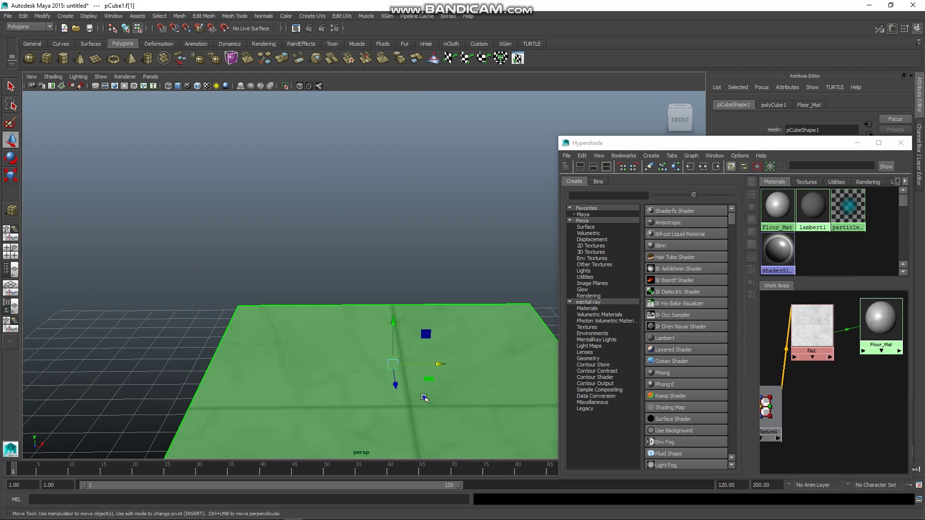
{"action": "right_click_drag", "start_coordinate": [424, 289], "coordinate": [464, 270]}
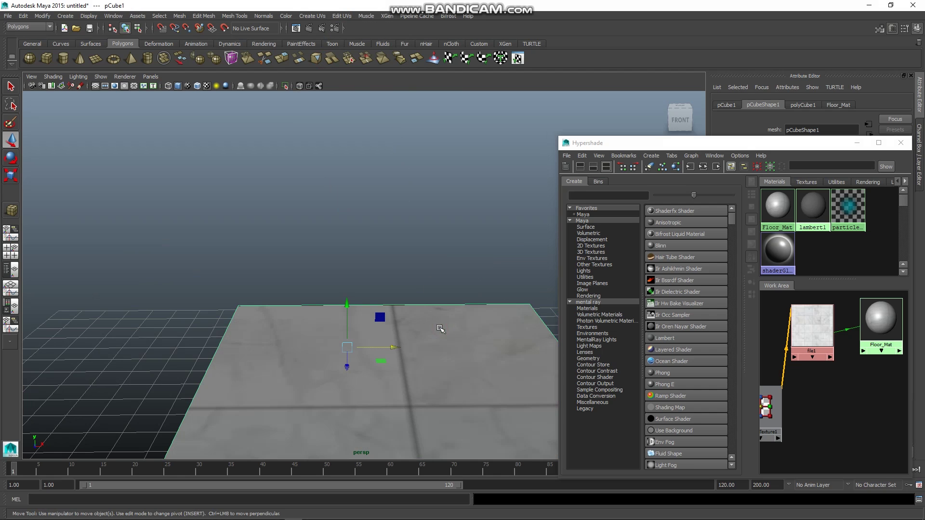
{"action": "left_click", "coordinate": [312, 16]}
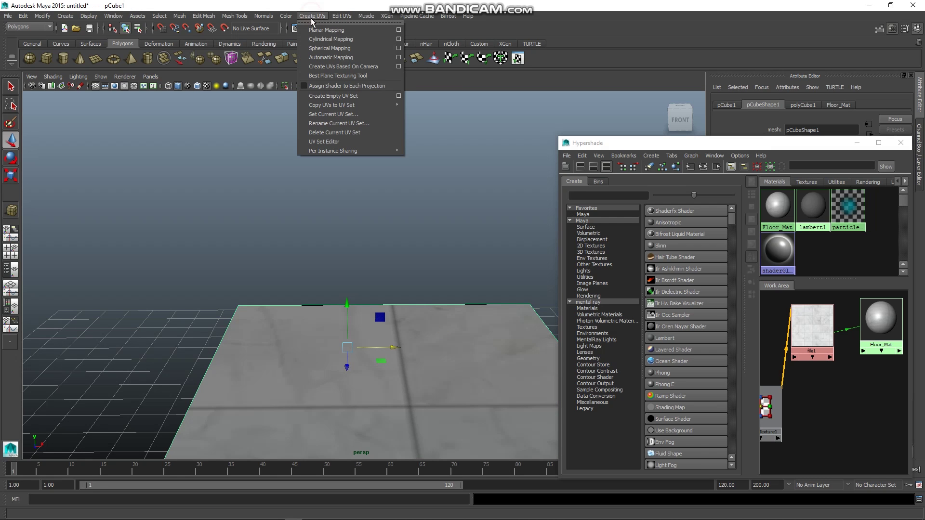
{"action": "left_click", "coordinate": [330, 57]}
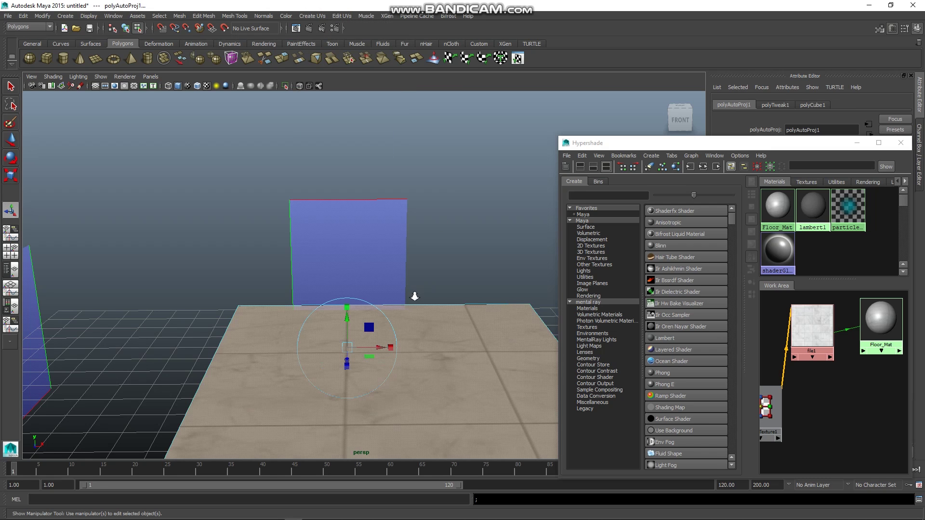
Minimize the Hypershade to free up workspace
{"action": "scroll", "coordinate": [414, 296], "scroll_direction": "down", "scroll_amount": 3}
{"action": "scroll", "coordinate": [414, 296], "scroll_direction": "down", "scroll_amount": 3}
{"action": "scroll", "coordinate": [414, 296], "scroll_direction": "down", "scroll_amount": 2}
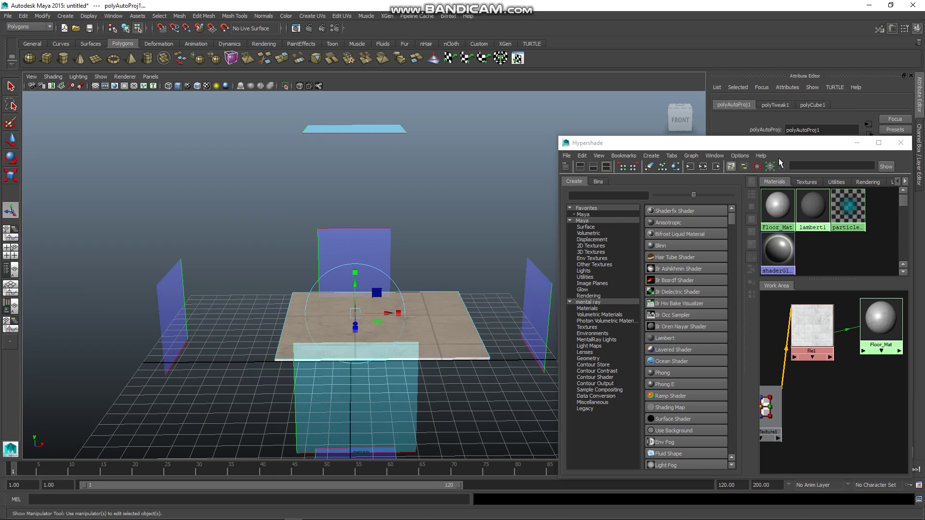
{"action": "left_click", "coordinate": [857, 142]}
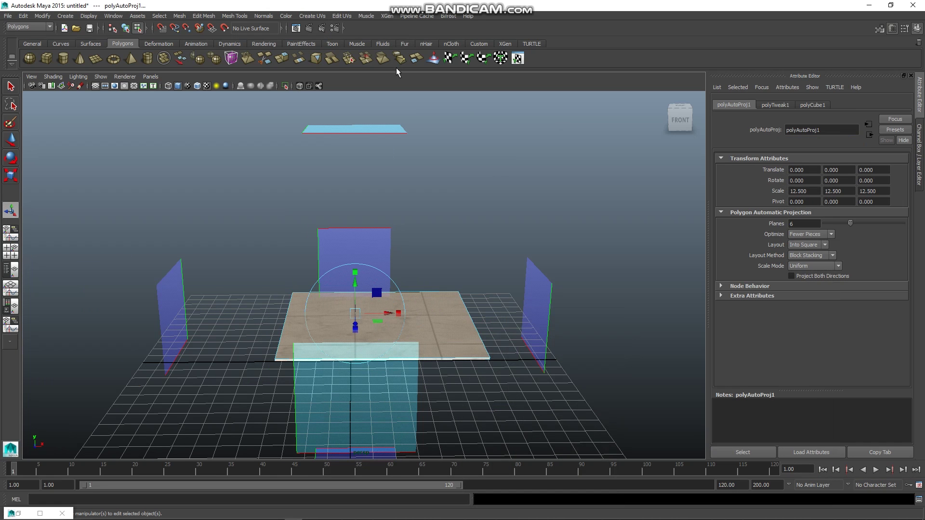
{"action": "left_click", "coordinate": [342, 16]}
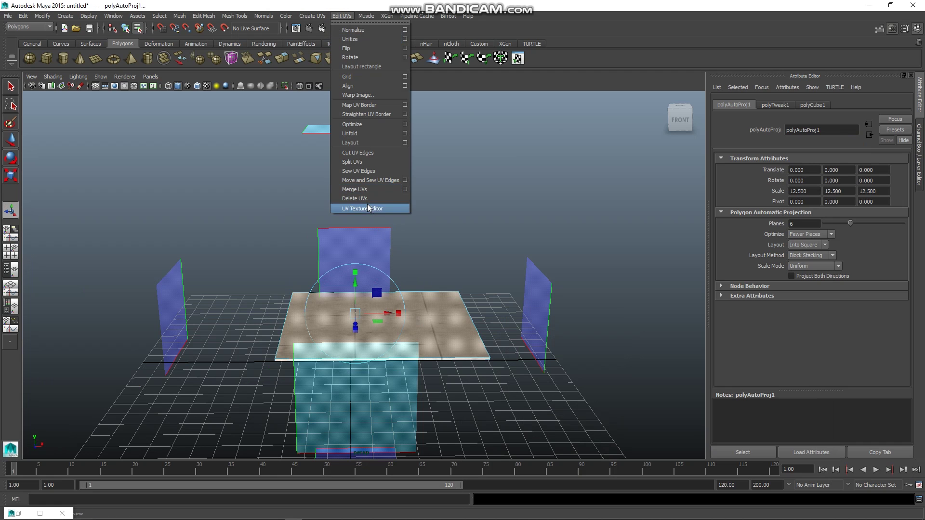
In the UV Texture Editor, move the top face f[1]'s UVs into the 0–1 square
{"action": "left_click", "coordinate": [367, 209]}
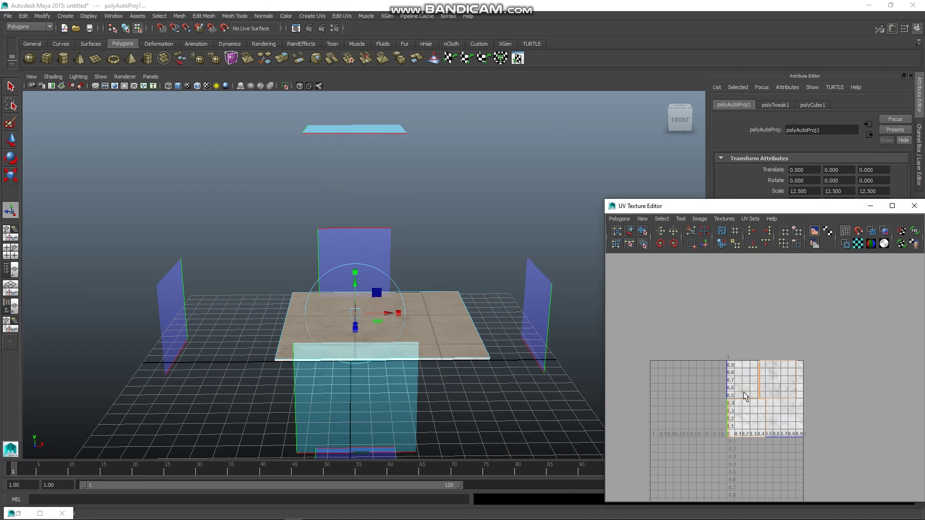
{"action": "scroll", "coordinate": [745, 396], "scroll_direction": "down", "scroll_amount": 2}
{"action": "scroll", "coordinate": [461, 359], "scroll_direction": "up", "scroll_amount": 2}
{"action": "scroll", "coordinate": [434, 337], "scroll_direction": "up", "scroll_amount": 3}
{"action": "right_click", "coordinate": [420, 281]}
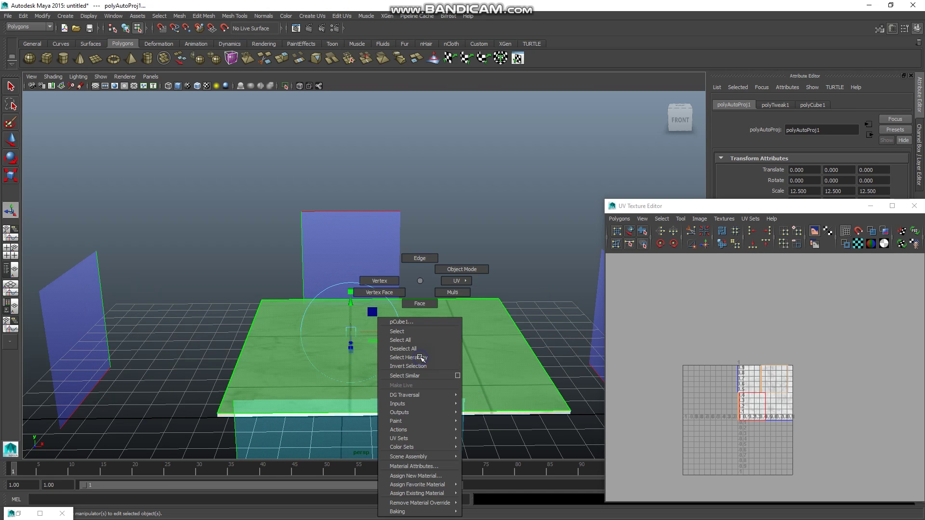
{"action": "left_click", "coordinate": [435, 333]}
{"action": "left_click", "coordinate": [435, 336]}
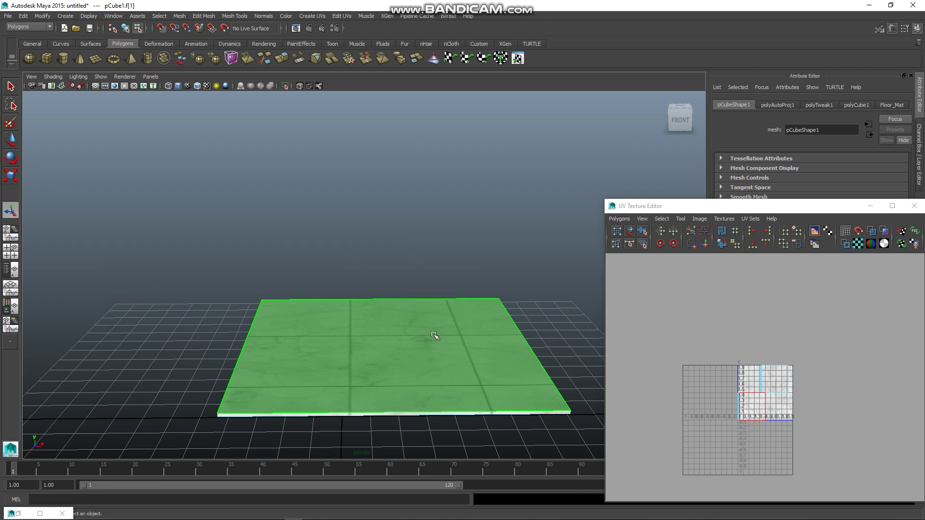
{"action": "key", "text": "w"}
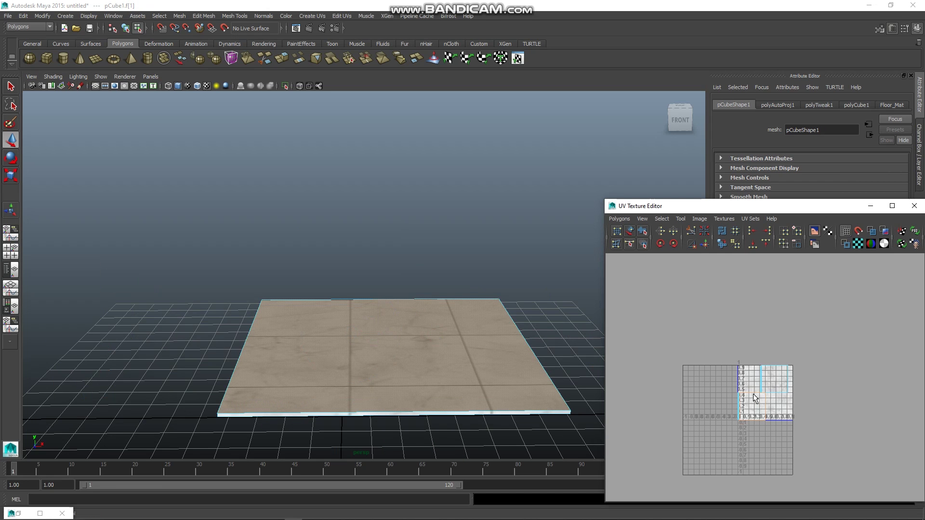
{"action": "left_click_drag", "start_coordinate": [807, 408], "coordinate": [885, 407]}
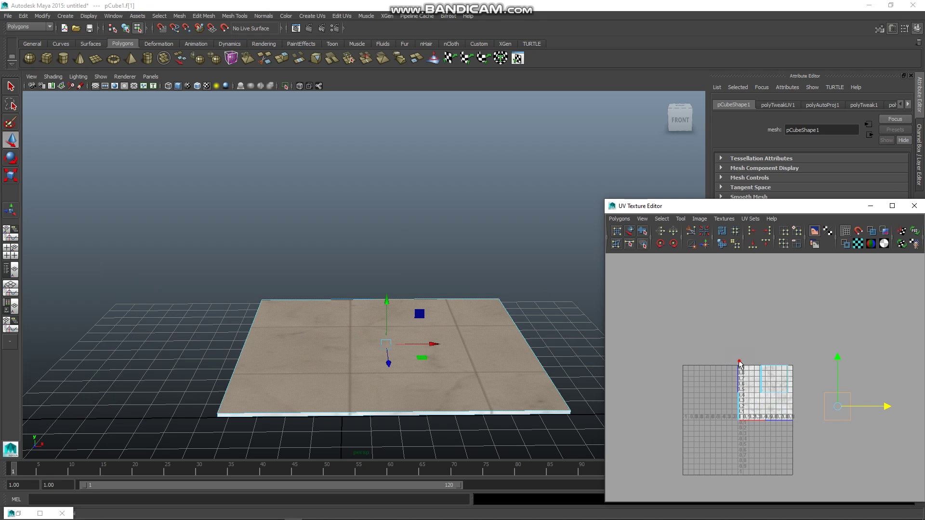
{"action": "key", "text": "ctrl+z"}
{"action": "left_click_drag", "start_coordinate": [805, 394], "coordinate": [721, 399]}
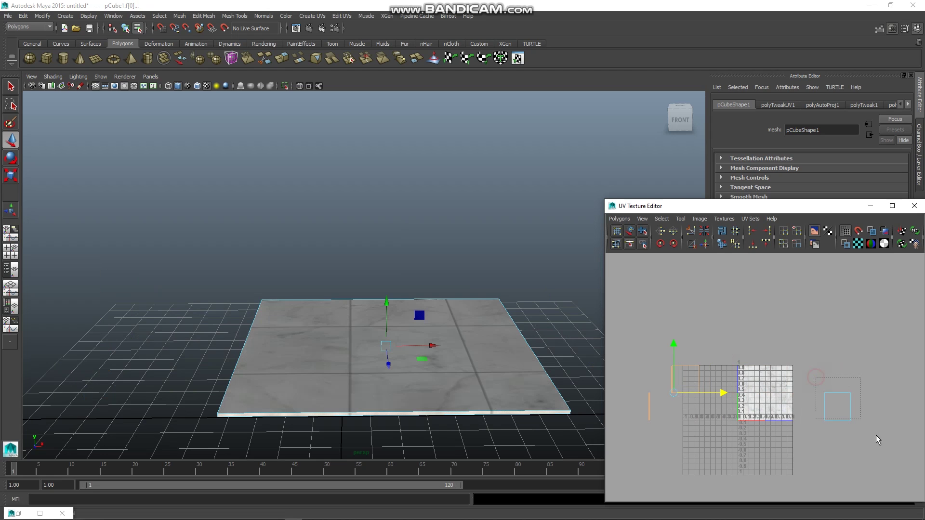
{"action": "left_click", "coordinate": [839, 408]}
{"action": "left_click_drag", "start_coordinate": [841, 408], "coordinate": [765, 391]}
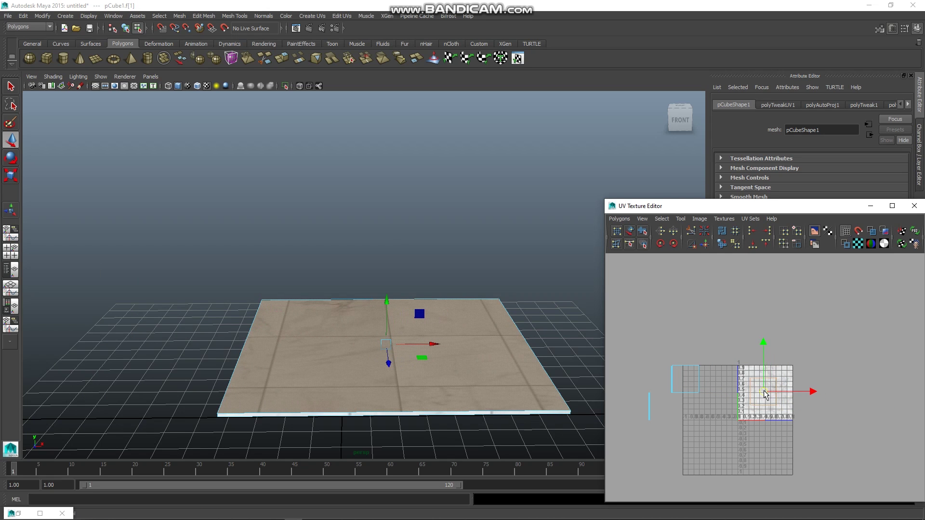
Raise the UVs along V and move the left-edge UVs to U=0
{"action": "scroll", "coordinate": [765, 394], "scroll_direction": "up", "scroll_amount": 2}
{"action": "left_click_drag", "start_coordinate": [775, 207], "coordinate": [769, 150]}
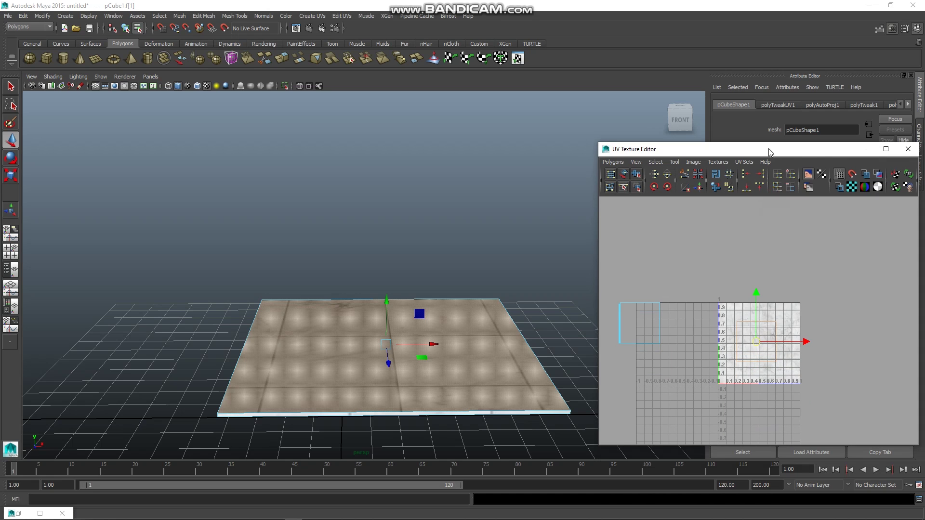
{"action": "right_click_drag", "start_coordinate": [741, 326], "coordinate": [763, 320]}
{"action": "left_click_drag", "start_coordinate": [757, 335], "coordinate": [764, 314]}
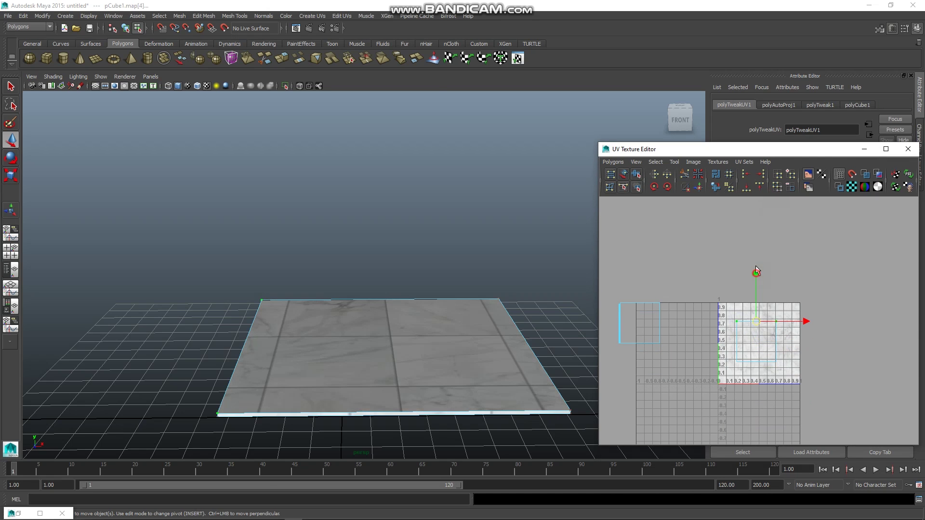
{"action": "left_click_drag", "start_coordinate": [756, 269], "coordinate": [756, 251]}
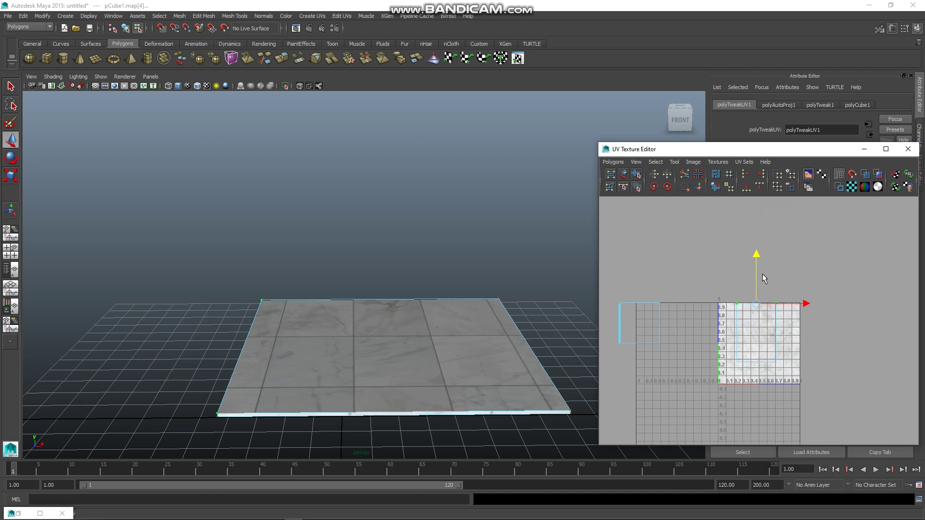
{"action": "mouse_move", "coordinate": [769, 298]}
{"action": "left_mouse_down"}
{"action": "mouse_move", "coordinate": [793, 360]}
{"action": "mouse_move", "coordinate": [848, 335]}
{"action": "left_mouse_up"}
{"action": "scroll", "coordinate": [816, 343], "scroll_direction": "up", "scroll_amount": 1}
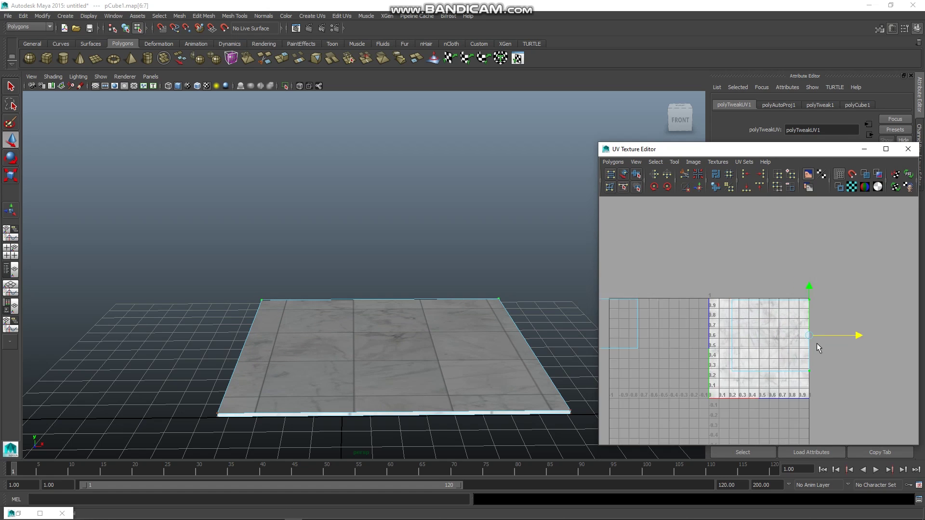
{"action": "scroll", "coordinate": [816, 343], "scroll_direction": "up", "scroll_amount": 2}
{"action": "left_click_drag", "start_coordinate": [709, 279], "coordinate": [752, 429]}
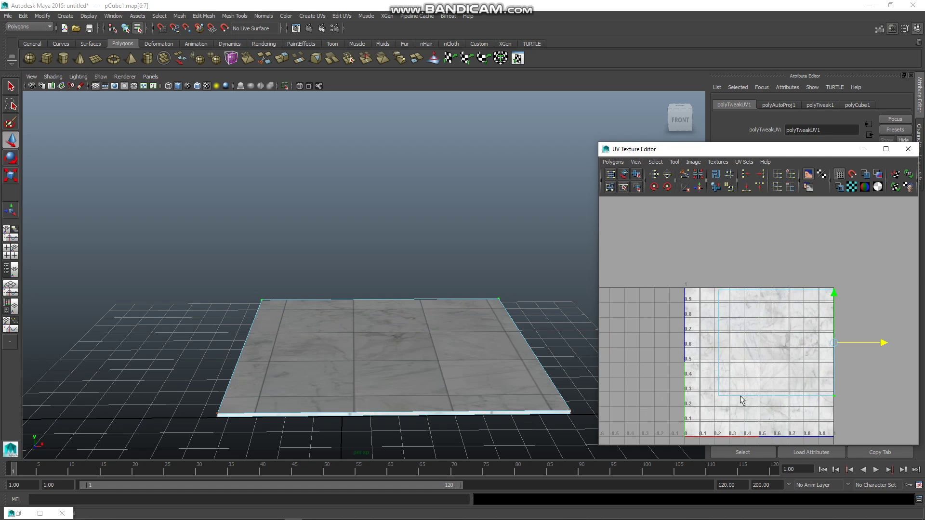
{"action": "left_click_drag", "start_coordinate": [766, 342], "coordinate": [732, 344]}
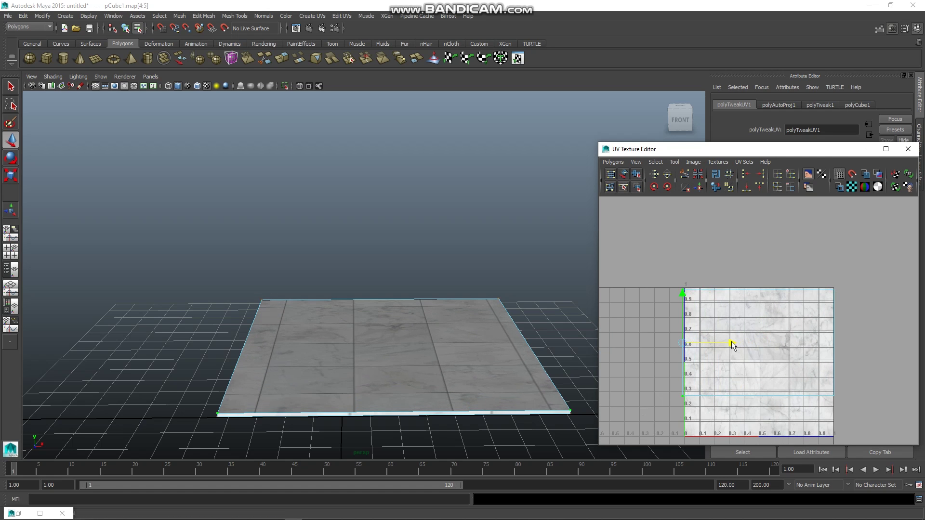
Select the top corner UVs and pull the lower corner UV down to the tile edge
{"action": "scroll", "coordinate": [719, 340], "scroll_direction": "up", "scroll_amount": 1}
{"action": "scroll", "coordinate": [689, 311], "scroll_direction": "up", "scroll_amount": 1}
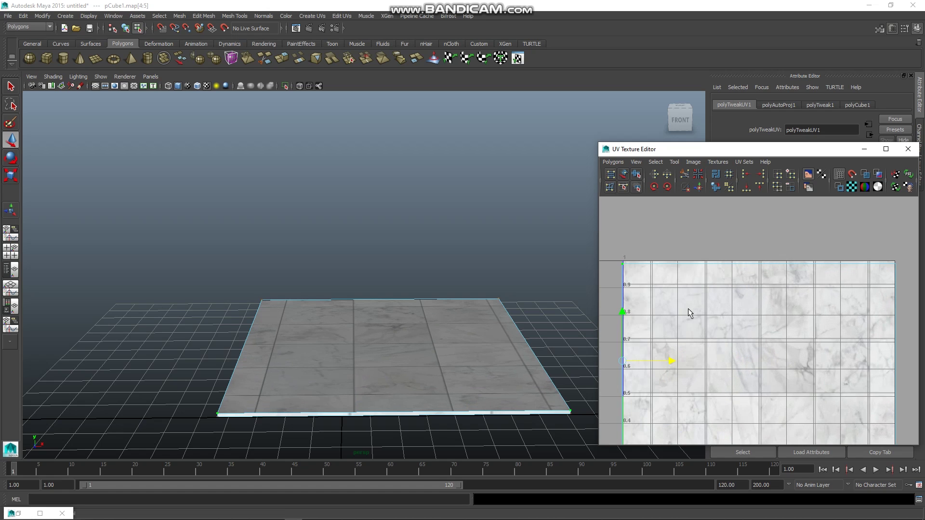
{"action": "scroll", "coordinate": [689, 308], "scroll_direction": "up", "scroll_amount": 2}
{"action": "scroll", "coordinate": [688, 278], "scroll_direction": "down", "scroll_amount": 2}
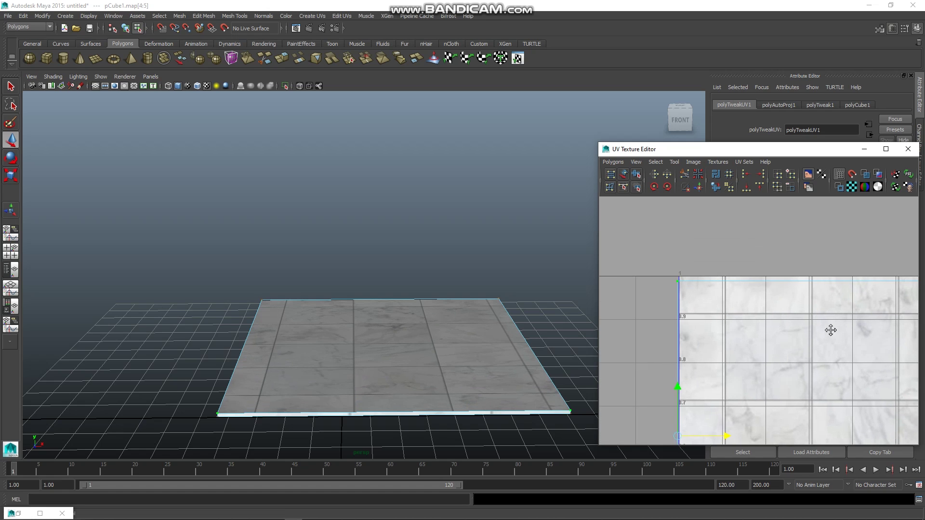
{"action": "mouse_move", "coordinate": [669, 271]}
{"action": "left_mouse_down"}
{"action": "mouse_move", "coordinate": [699, 289]}
{"action": "mouse_move", "coordinate": [686, 281]}
{"action": "left_mouse_up"}
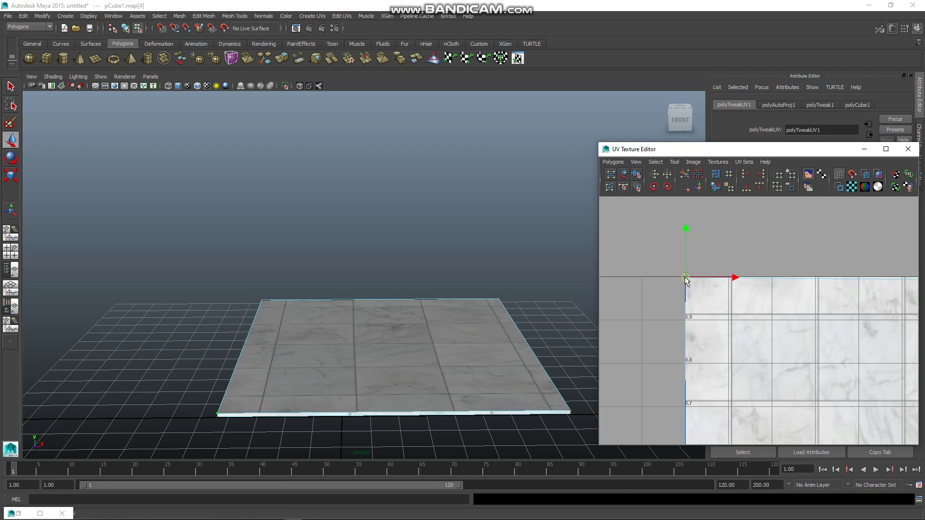
{"action": "middle_click_drag", "start_coordinate": [811, 304], "coordinate": [695, 303], "text": "alt"}
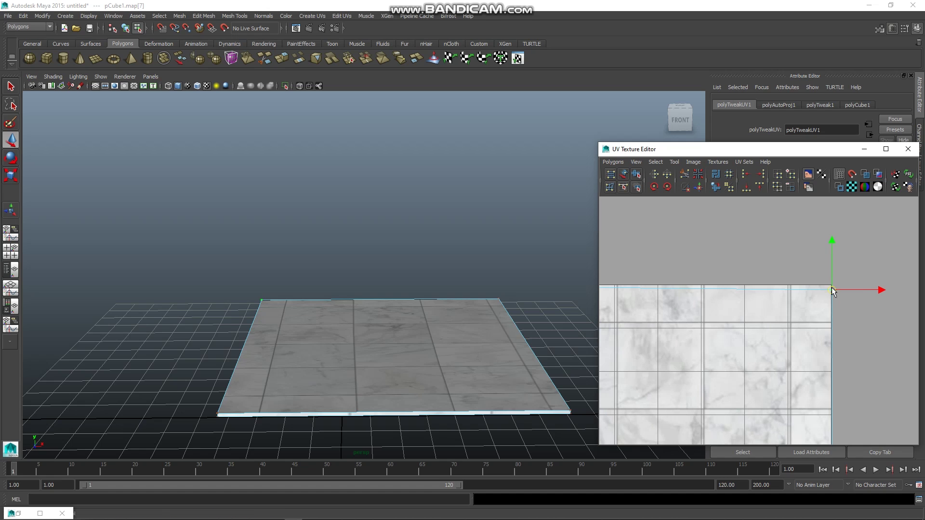
{"action": "left_click", "coordinate": [830, 287]}
{"action": "middle_click_drag", "start_coordinate": [831, 320], "coordinate": [834, 280], "text": "alt"}
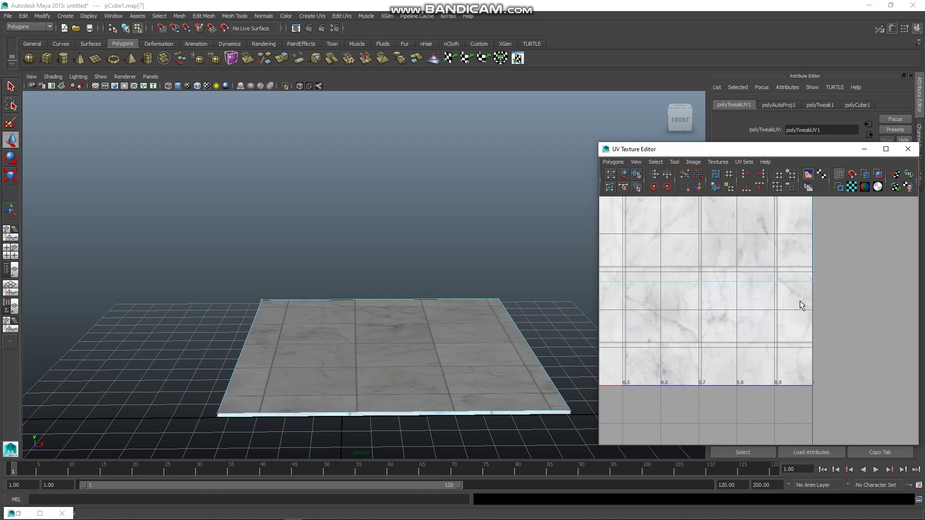
{"action": "left_click", "coordinate": [814, 283]}
{"action": "left_click_drag", "start_coordinate": [814, 302], "coordinate": [812, 387]}
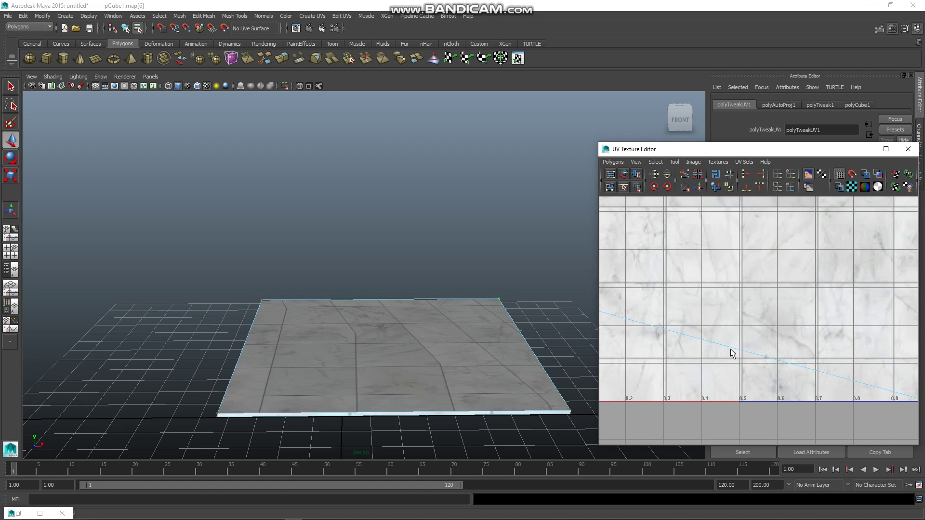
Select the bottom-left corner UV and reframe the UV view around the origin
{"action": "middle_click_drag", "start_coordinate": [730, 351], "coordinate": [740, 324], "text": "alt"}
{"action": "mouse_move", "coordinate": [703, 330]}
{"action": "left_mouse_down"}
{"action": "mouse_move", "coordinate": [656, 297]}
{"action": "mouse_move", "coordinate": [649, 403]}
{"action": "left_mouse_up"}
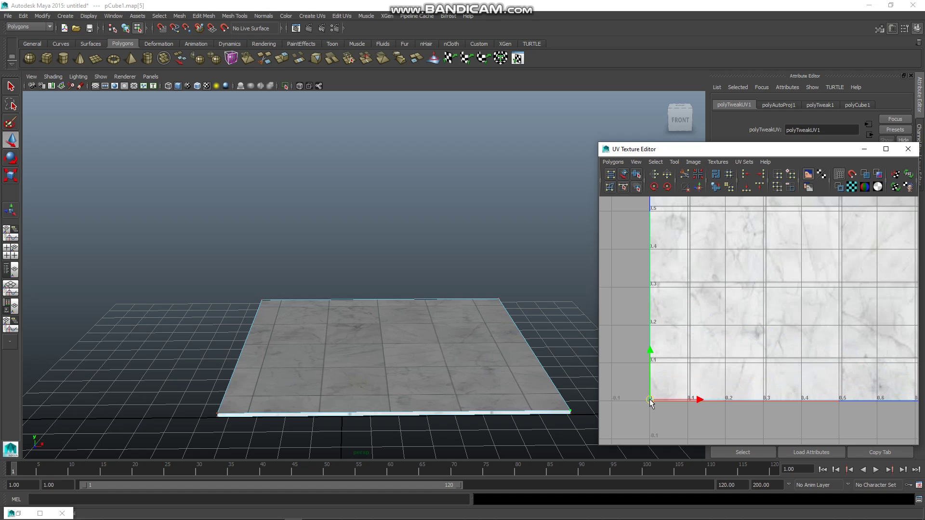
{"action": "scroll", "coordinate": [724, 347], "scroll_direction": "down", "scroll_amount": 3}
{"action": "middle_click_drag", "start_coordinate": [757, 303], "coordinate": [700, 338], "text": "alt"}
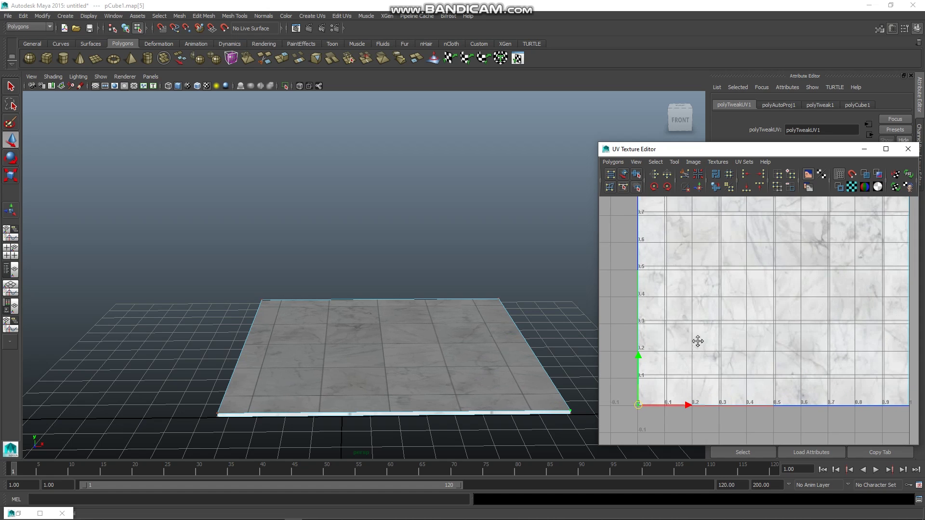
{"action": "scroll", "coordinate": [705, 330], "scroll_direction": "up", "scroll_amount": 1}
{"action": "scroll", "coordinate": [684, 329], "scroll_direction": "down", "scroll_amount": 3}
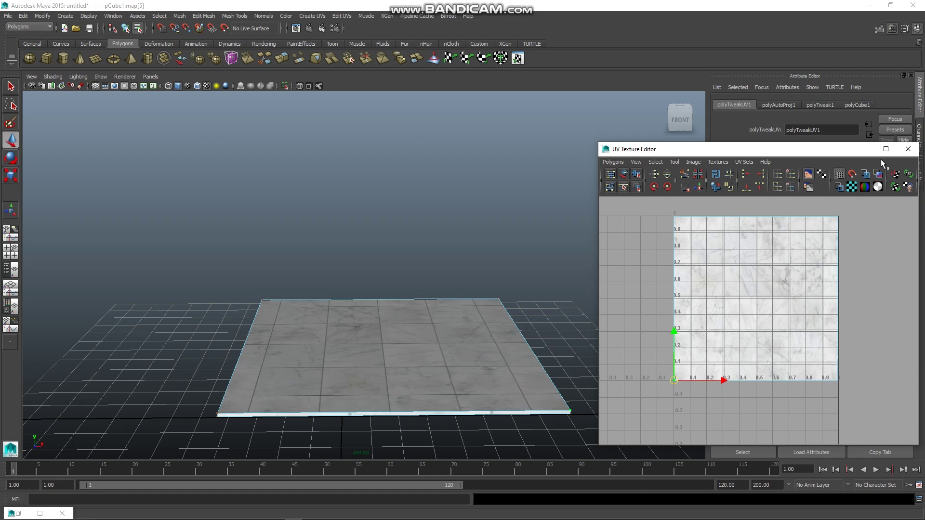
Minimize the UV editor, select the floor plane and open its place2dTexture1 settings
{"action": "left_click", "coordinate": [863, 149]}
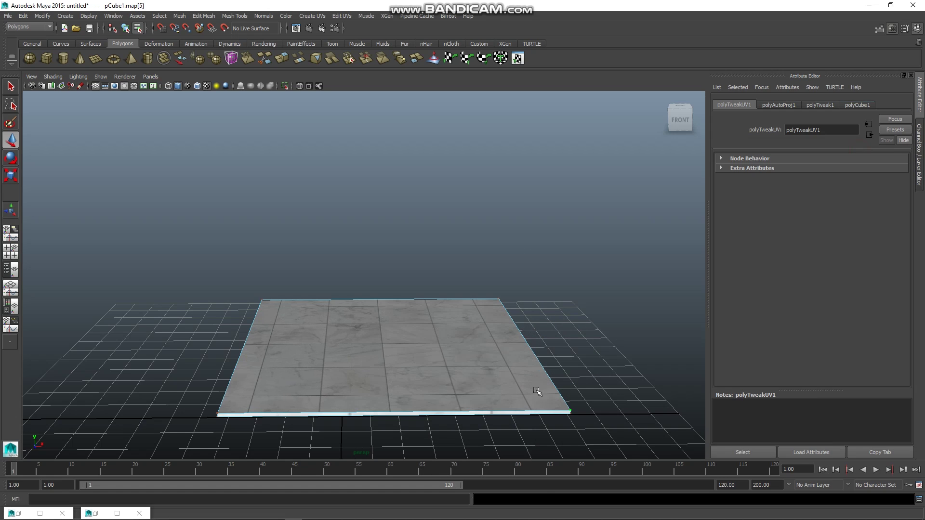
{"action": "left_click", "coordinate": [502, 385]}
{"action": "right_click_drag", "start_coordinate": [500, 388], "coordinate": [548, 270]}
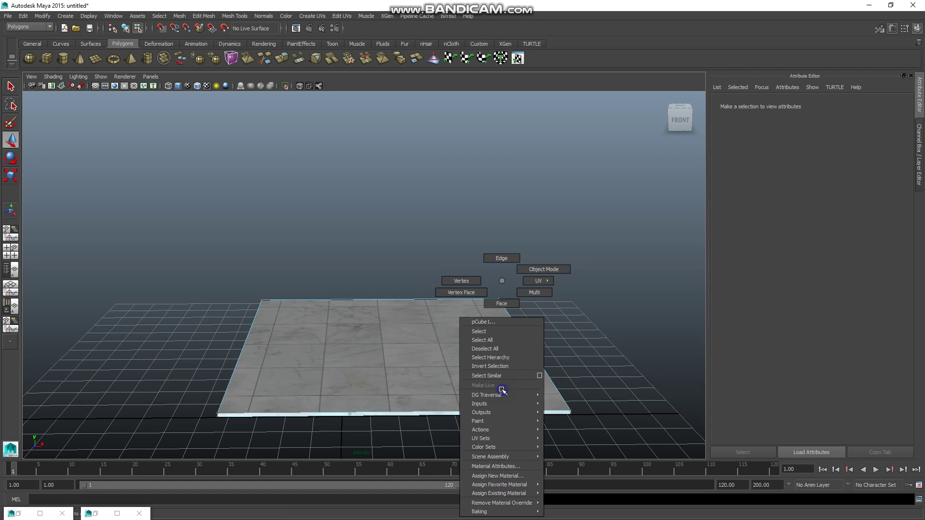
{"action": "left_click", "coordinate": [433, 360]}
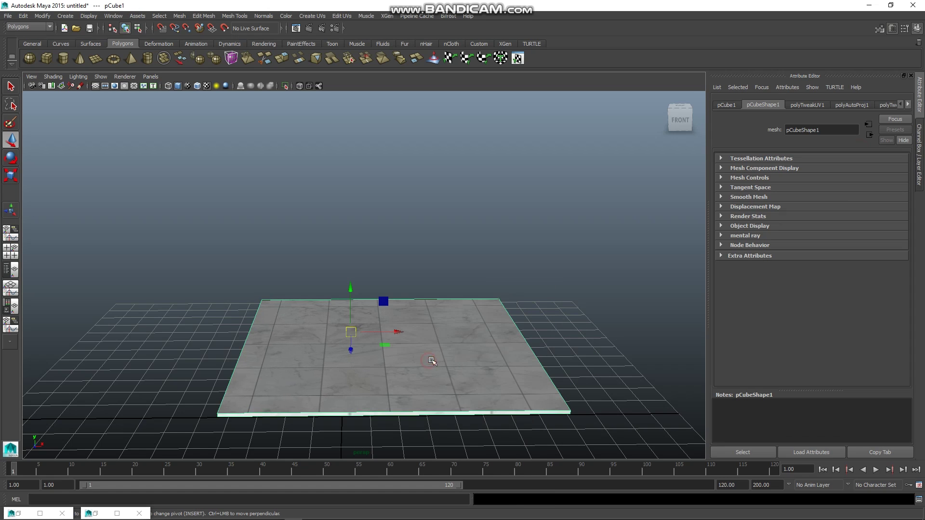
{"action": "left_click", "coordinate": [907, 105]}
{"action": "left_click", "coordinate": [883, 105]}
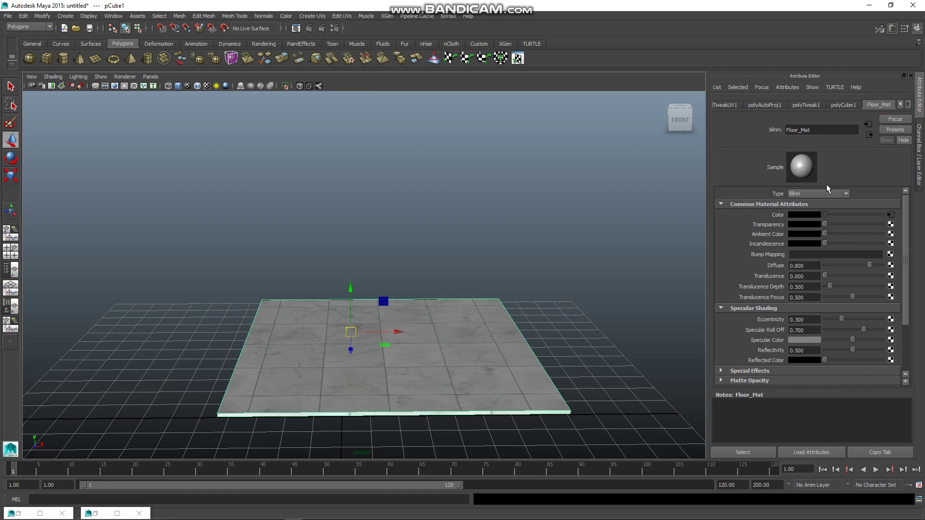
{"action": "left_click", "coordinate": [889, 215]}
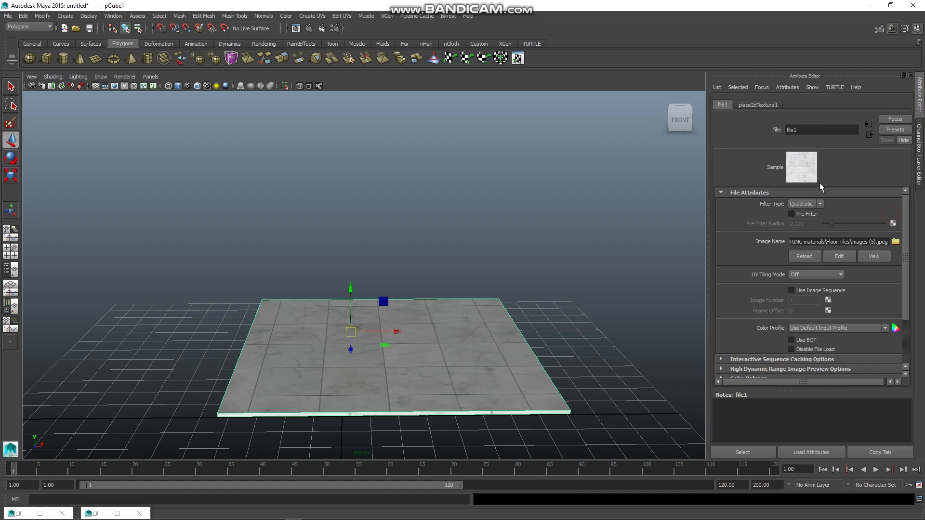
{"action": "left_click", "coordinate": [770, 105]}
Set the texture's Repeat UV to 2 and 2, viewing the floor from above
{"action": "left_click", "coordinate": [814, 279]}
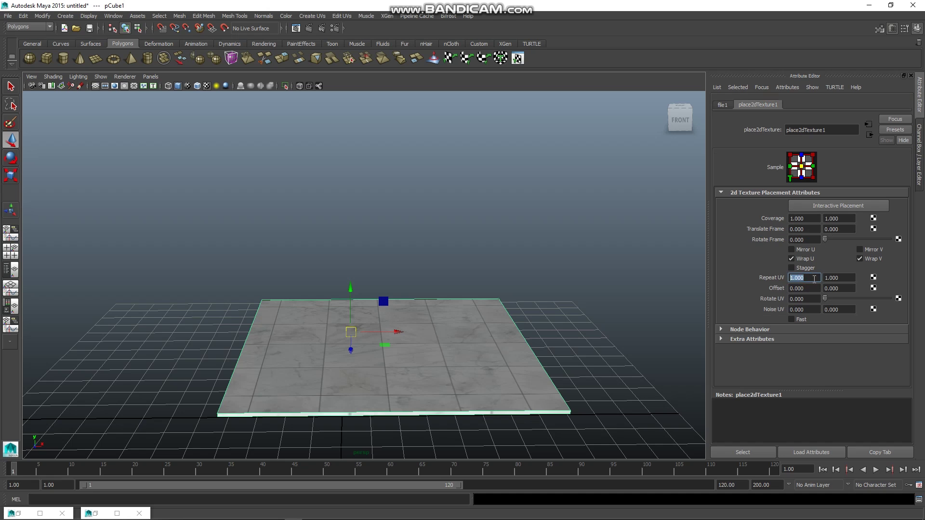
{"action": "type", "text": "2.000"}
{"action": "key", "text": "Return"}
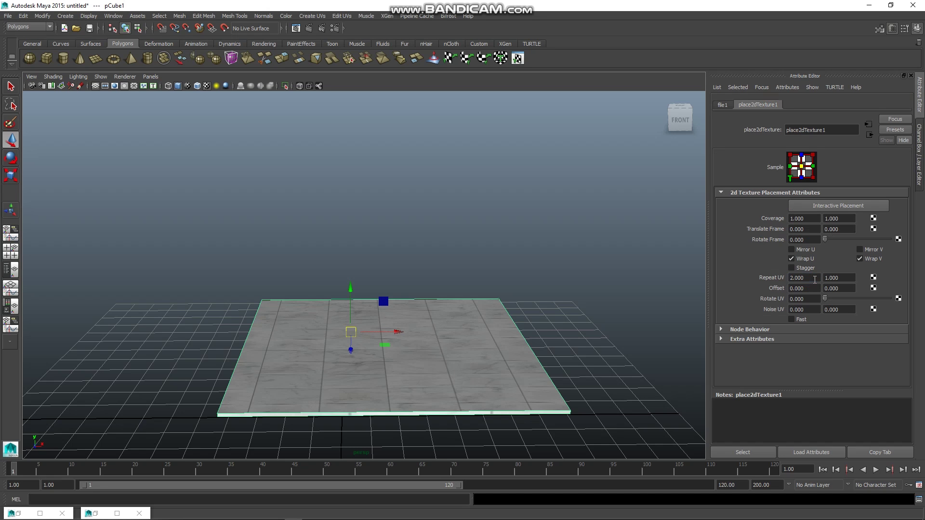
{"action": "left_click_drag", "start_coordinate": [847, 284], "coordinate": [819, 281]}
{"action": "type", "text": "2.000"}
{"action": "key", "text": "Return"}
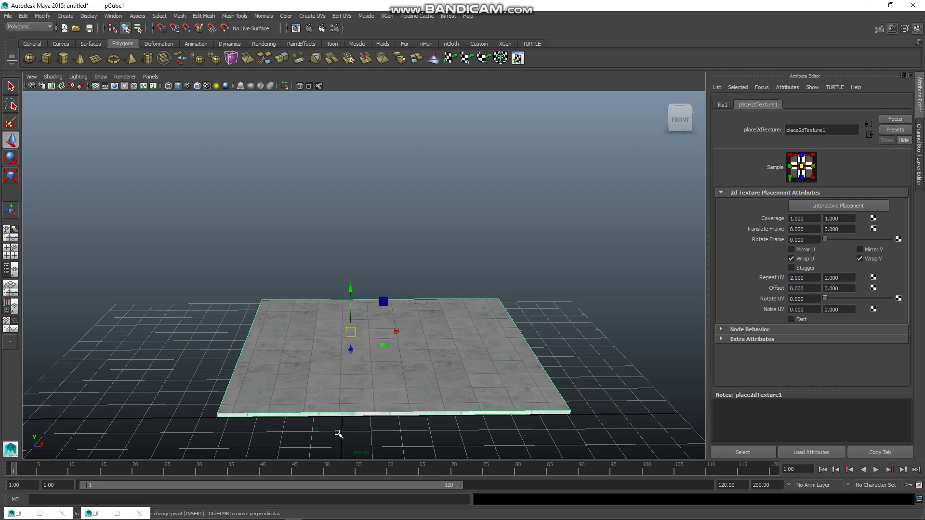
{"action": "scroll", "coordinate": [355, 424], "scroll_direction": "up", "scroll_amount": 1}
{"action": "scroll", "coordinate": [385, 385], "scroll_direction": "up", "scroll_amount": 1}
{"action": "scroll", "coordinate": [398, 365], "scroll_direction": "up", "scroll_amount": 1}
{"action": "mouse_move", "coordinate": [398, 365]}
{"action": "left_mouse_down", "text": "alt"}
{"action": "mouse_move", "coordinate": [368, 379]}
{"action": "mouse_move", "coordinate": [677, 306]}
{"action": "left_mouse_up", "text": "alt"}
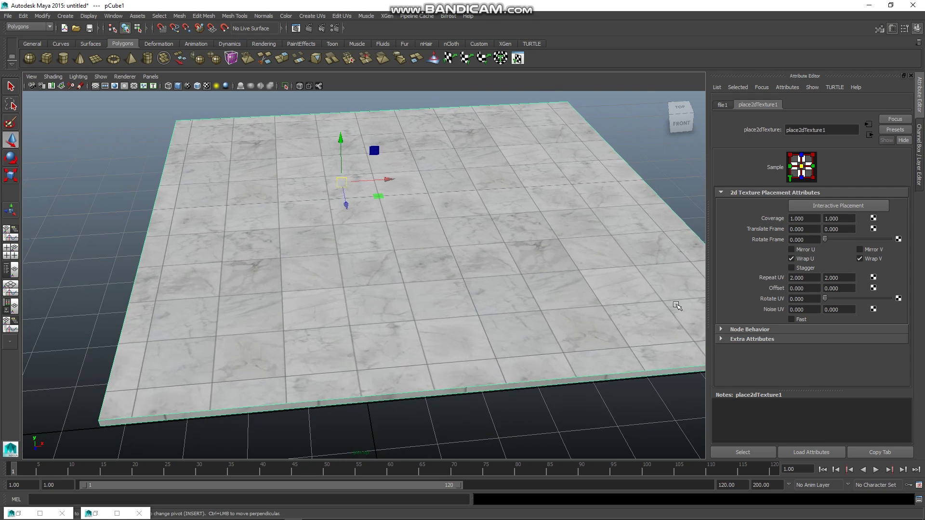
Try Repeat UV values of 3 horizontally and 2.5, then 3, vertically
{"action": "left_click_drag", "start_coordinate": [809, 277], "coordinate": [773, 276]}
{"action": "type", "text": "3.000"}
{"action": "key", "text": "Return"}
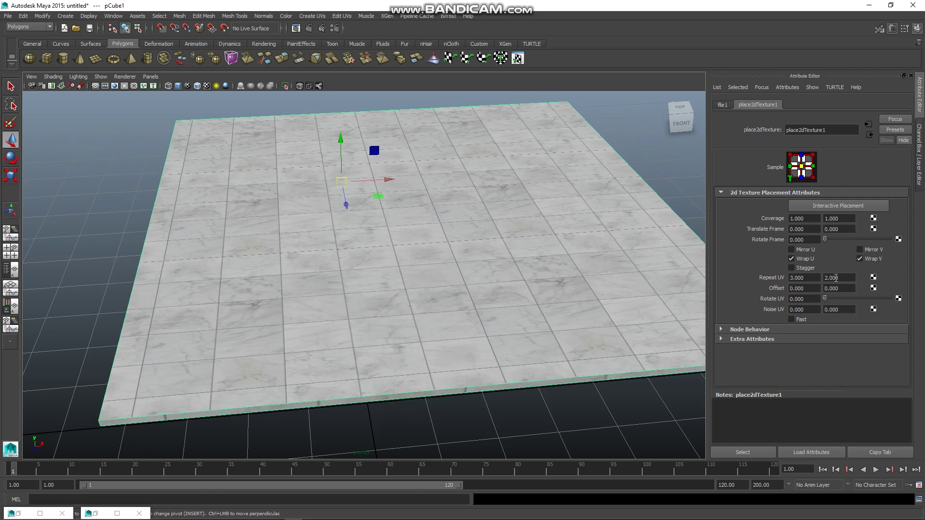
{"action": "left_click_drag", "start_coordinate": [842, 275], "coordinate": [814, 282]}
{"action": "type", "text": "2.500"}
{"action": "key", "text": "Return"}
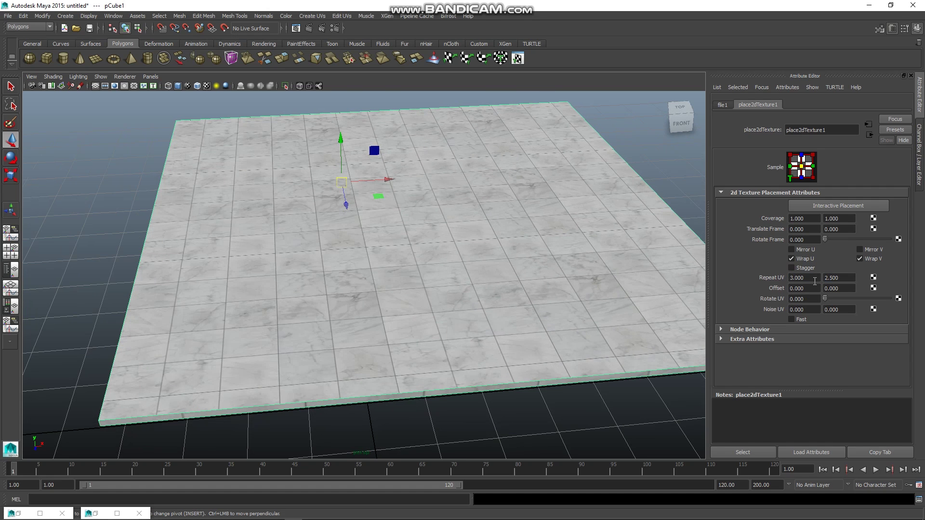
{"action": "left_click_drag", "start_coordinate": [841, 275], "coordinate": [817, 278]}
{"action": "type", "text": "3.000"}
{"action": "key", "text": "Return"}
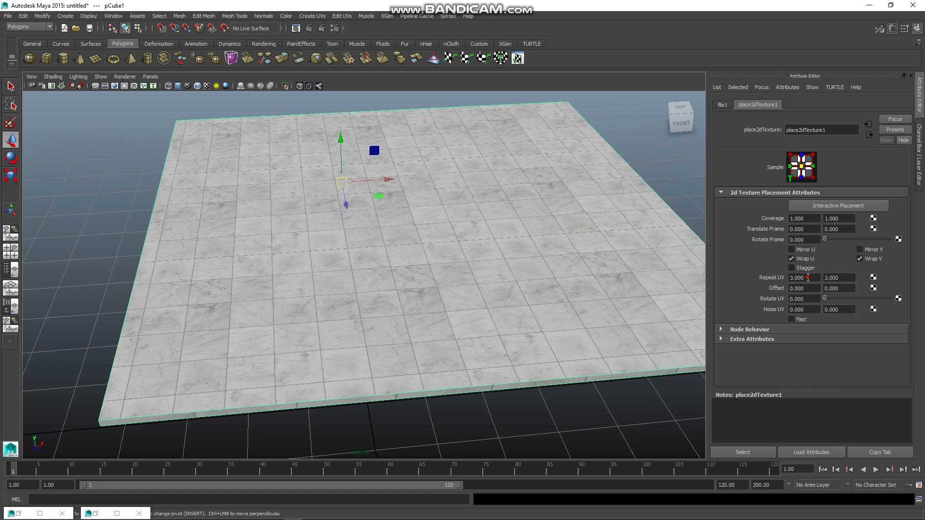
Return Repeat UV to 2 by 2 and orbit around the tiled floor
{"action": "left_click_drag", "start_coordinate": [807, 277], "coordinate": [775, 297]}
{"action": "type", "text": "2.000"}
{"action": "key", "text": "Return"}
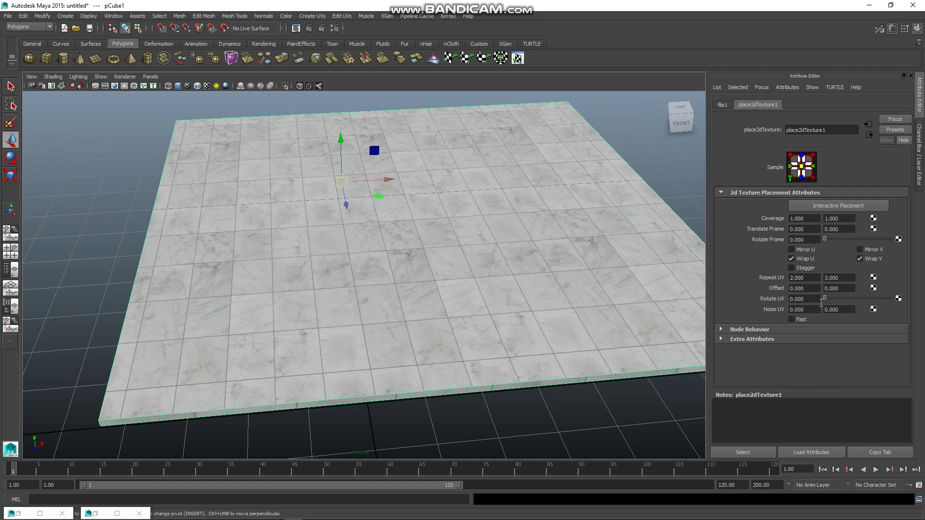
{"action": "left_click_drag", "start_coordinate": [846, 278], "coordinate": [820, 284]}
{"action": "type", "text": "2.000"}
{"action": "key", "text": "Return"}
{"action": "left_click_drag", "start_coordinate": [405, 368], "coordinate": [382, 371], "text": "alt"}
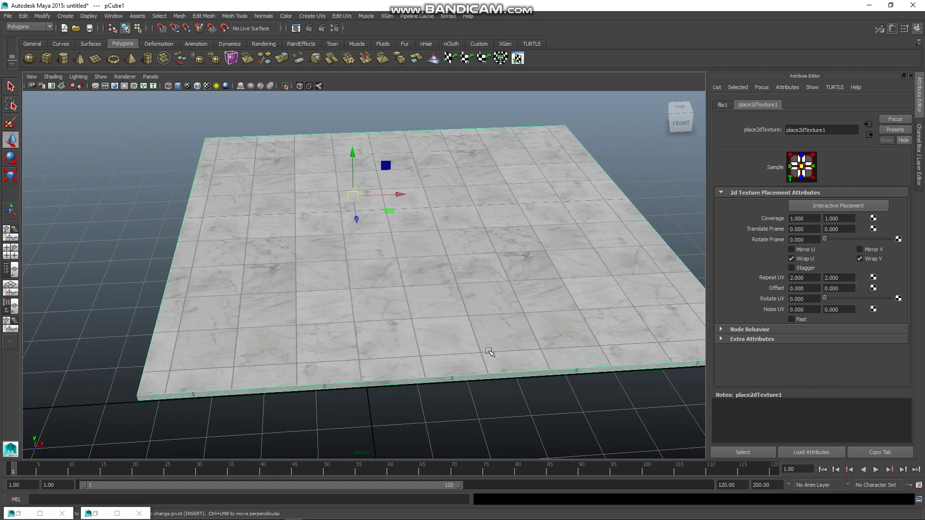
Nudge the floor face's UV shell slightly right and up, then minimize the UV editor
{"action": "left_click", "coordinate": [95, 513]}
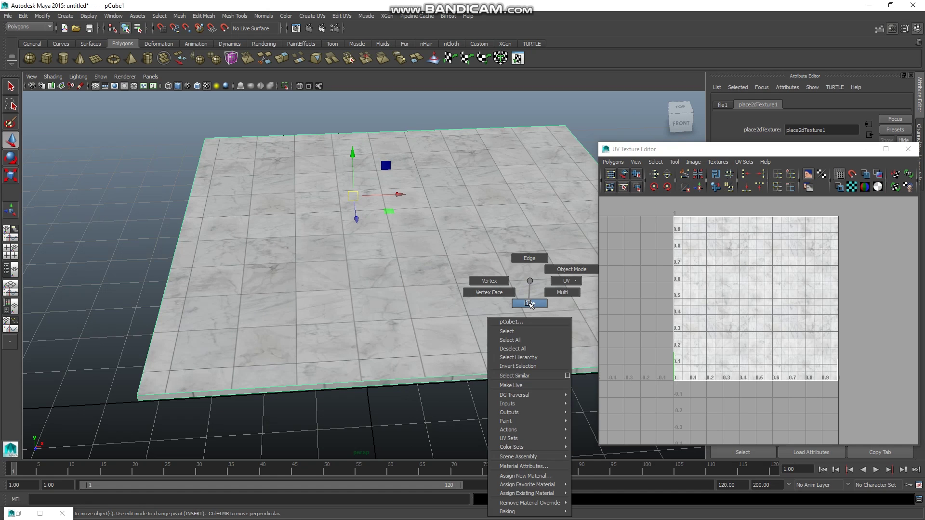
{"action": "right_click_drag", "start_coordinate": [532, 294], "coordinate": [527, 306]}
{"action": "left_click", "coordinate": [518, 298]}
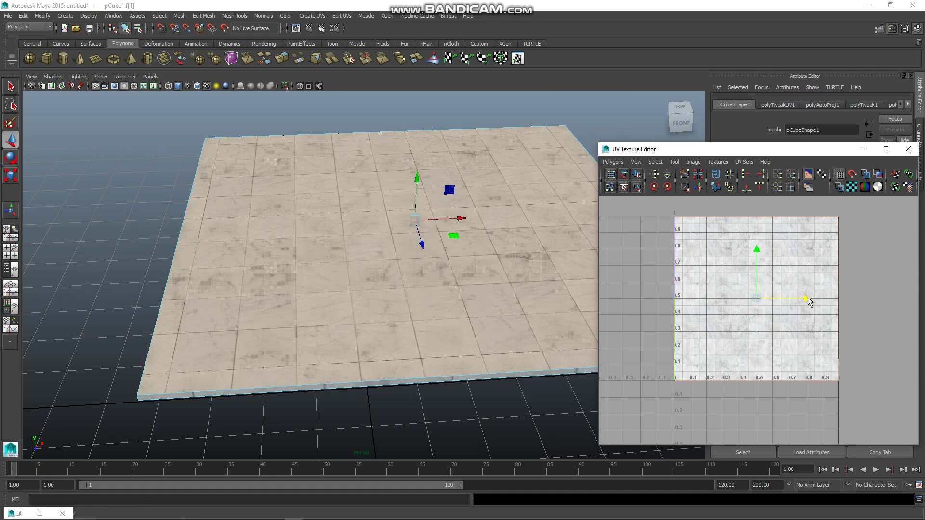
{"action": "left_click_drag", "start_coordinate": [807, 301], "coordinate": [799, 302]}
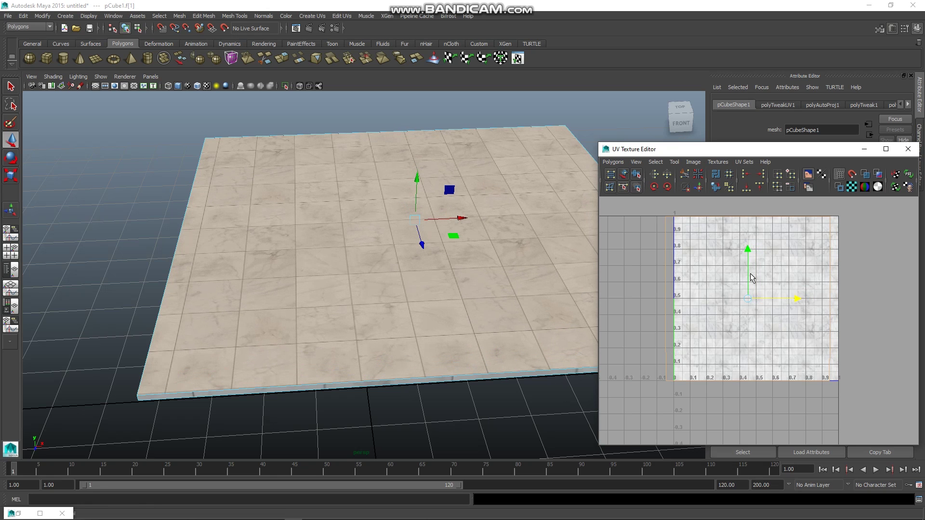
{"action": "left_click_drag", "start_coordinate": [747, 254], "coordinate": [746, 242]}
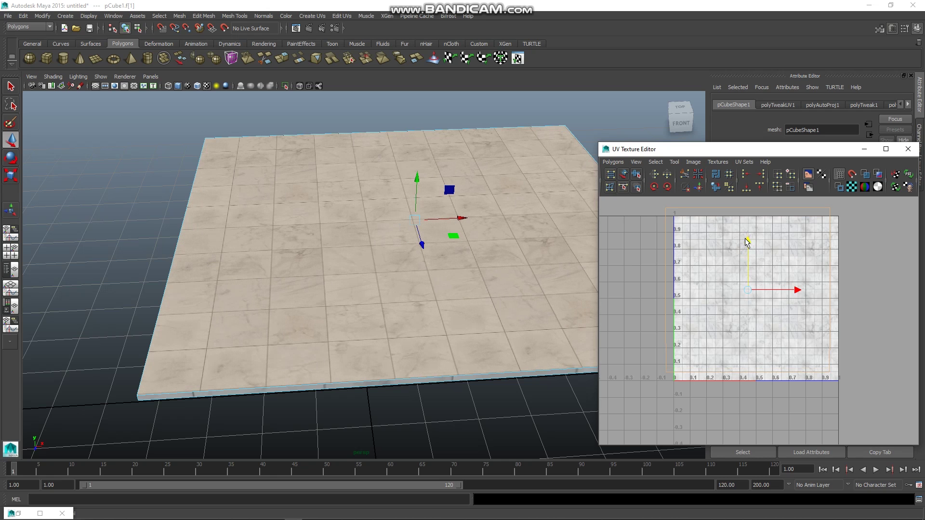
{"action": "left_click", "coordinate": [864, 149]}
Frame the floor in object mode, then keep only top and perspective views side by side
{"action": "key", "text": "f"}
{"action": "left_click_drag", "start_coordinate": [442, 325], "coordinate": [444, 314], "text": "alt"}
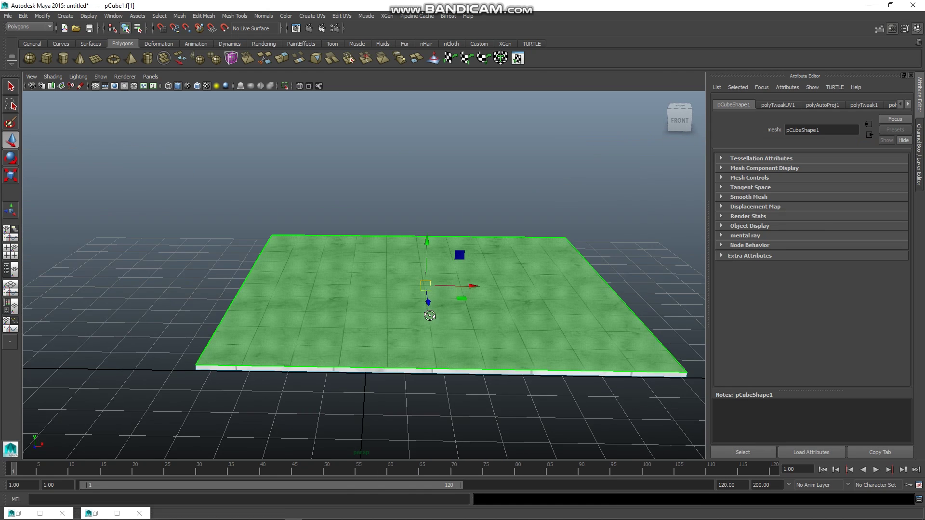
{"action": "right_click_drag", "start_coordinate": [446, 281], "coordinate": [481, 275]}
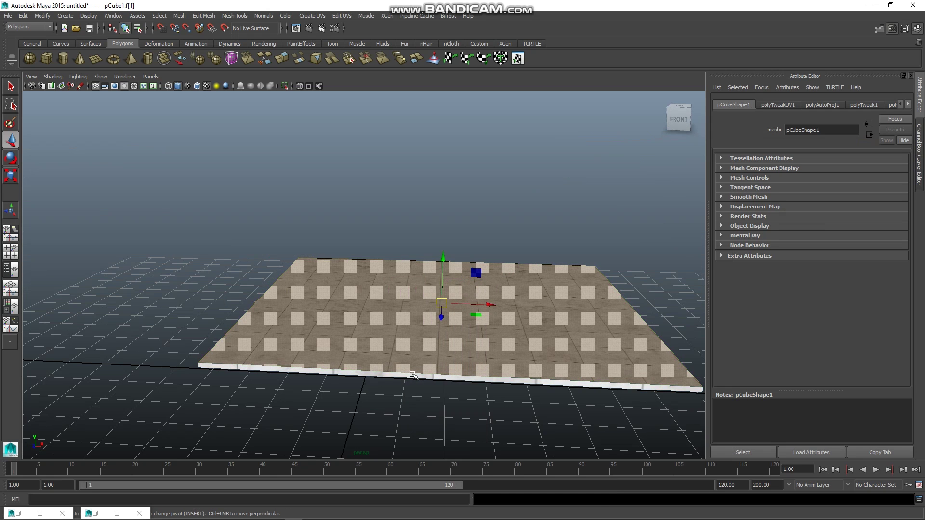
{"action": "mouse_move", "coordinate": [415, 376]}
{"action": "left_mouse_down", "text": "alt"}
{"action": "mouse_move", "coordinate": [367, 355]}
{"action": "mouse_move", "coordinate": [351, 373]}
{"action": "left_mouse_up", "text": "alt"}
{"action": "scroll", "coordinate": [367, 355], "scroll_direction": "up", "scroll_amount": 2}
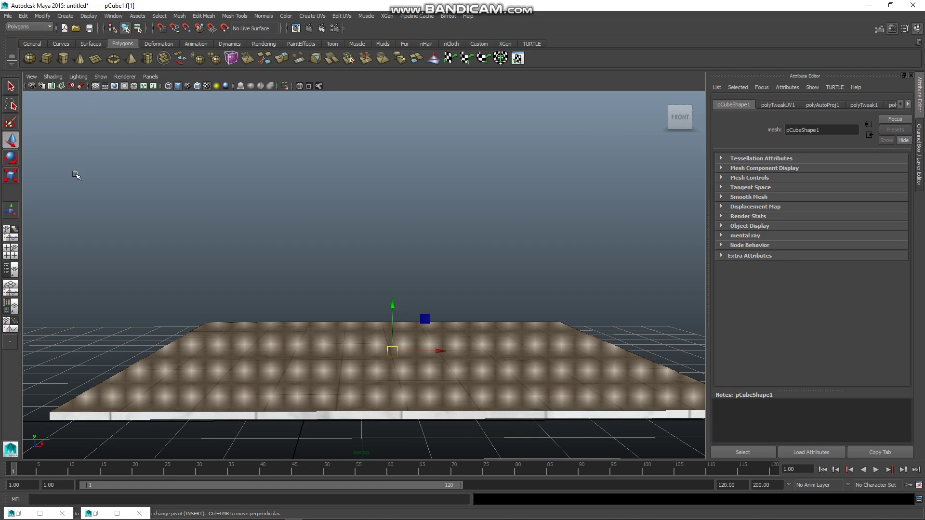
{"action": "left_click", "coordinate": [19, 252]}
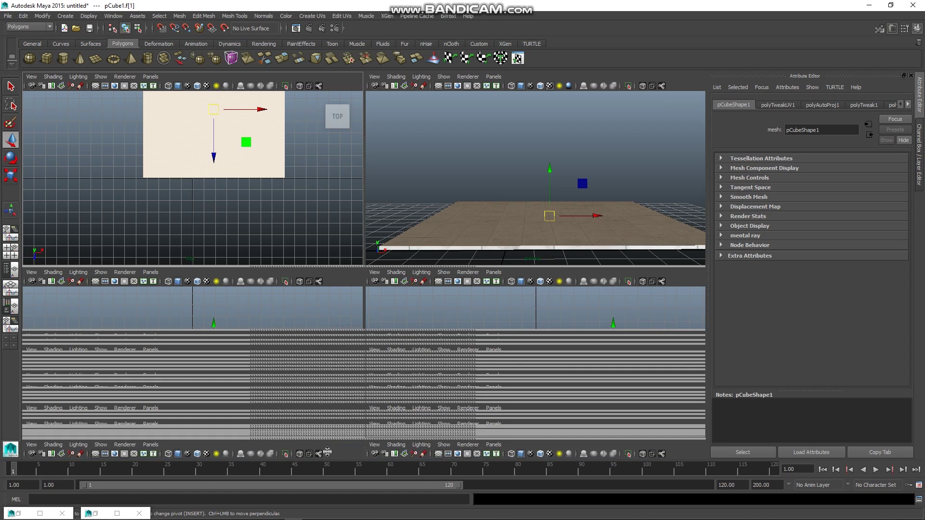
{"action": "left_click_drag", "start_coordinate": [336, 365], "coordinate": [320, 450]}
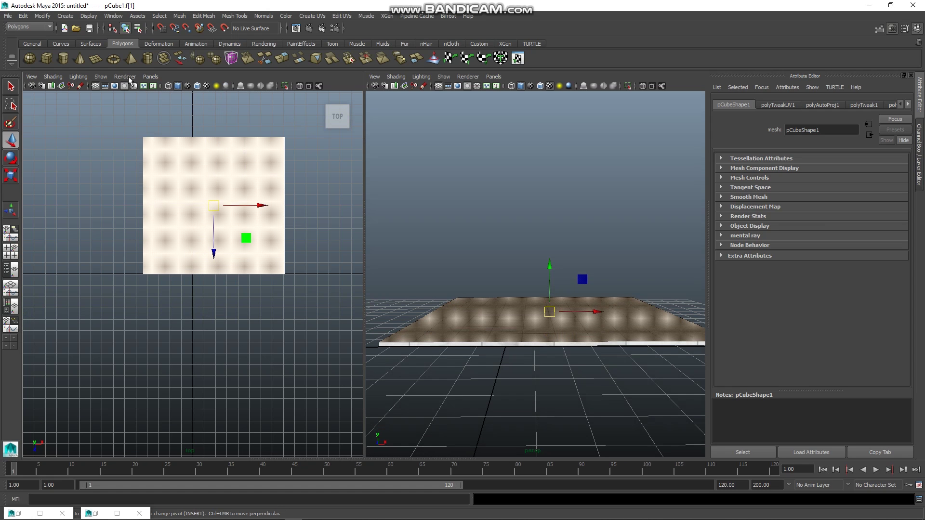
Create a new camera named RENDER_cam
{"action": "left_click", "coordinate": [66, 16]}
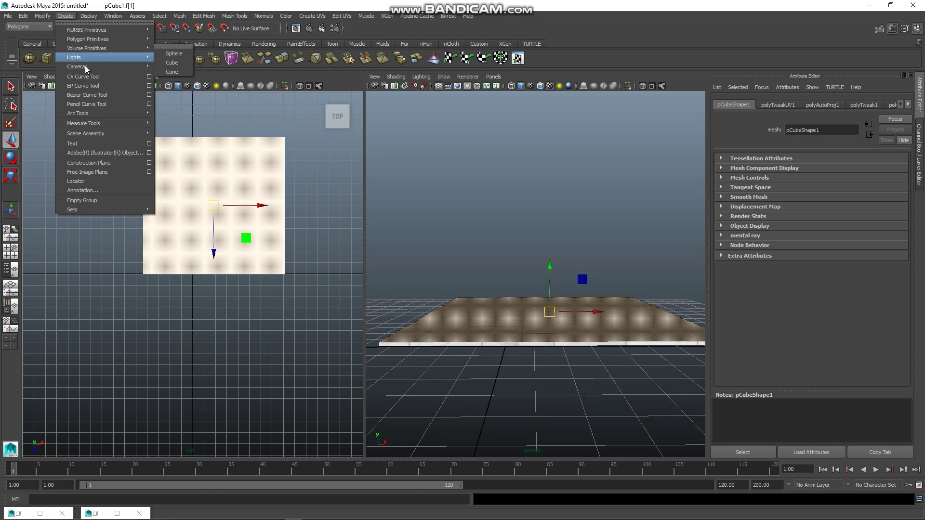
{"action": "mouse_move", "coordinate": [77, 67]}
{"action": "left_click", "coordinate": [178, 70]}
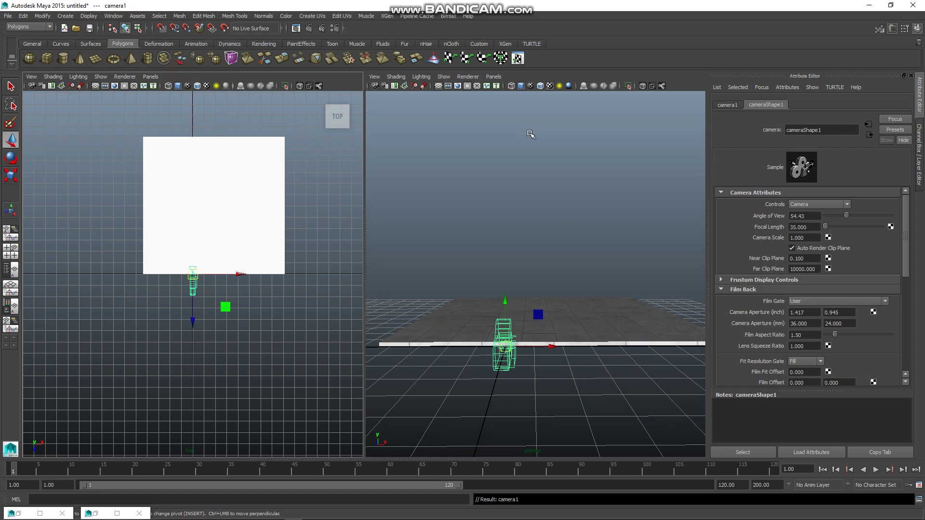
{"action": "left_click", "coordinate": [919, 150]}
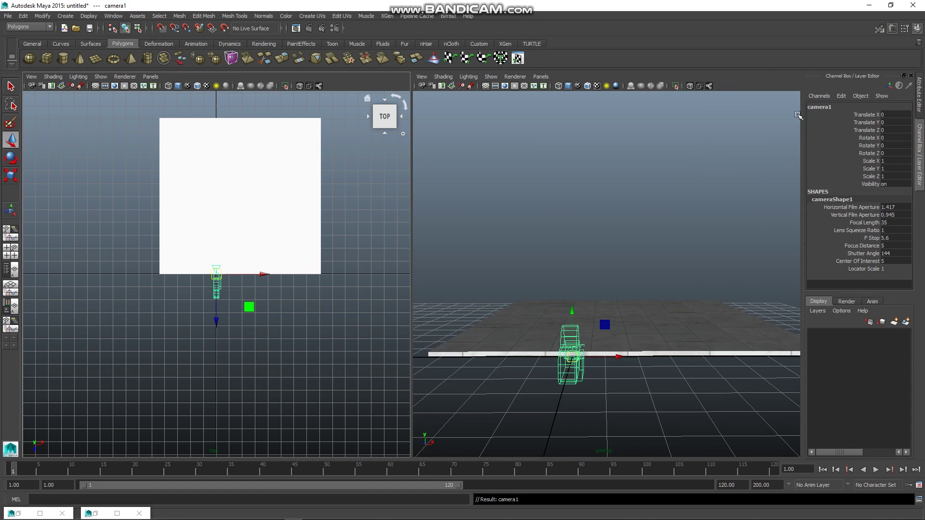
{"action": "left_click", "coordinate": [837, 107]}
{"action": "type", "text": "RENDER_cam"}
{"action": "key", "text": "Return"}
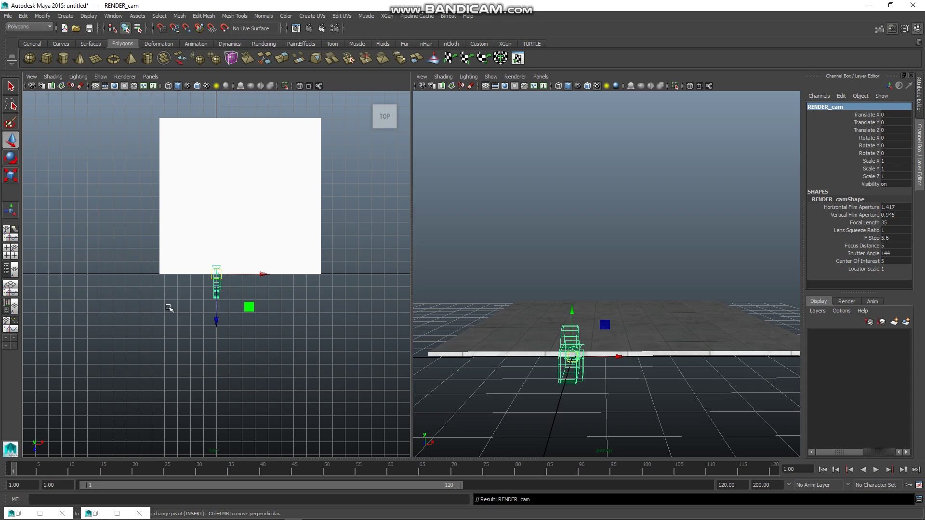
Look through RENDER_cam in the left view and dolly and tilt it to frame the floor
{"action": "left_click", "coordinate": [151, 77]}
{"action": "mouse_move", "coordinate": [168, 86]}
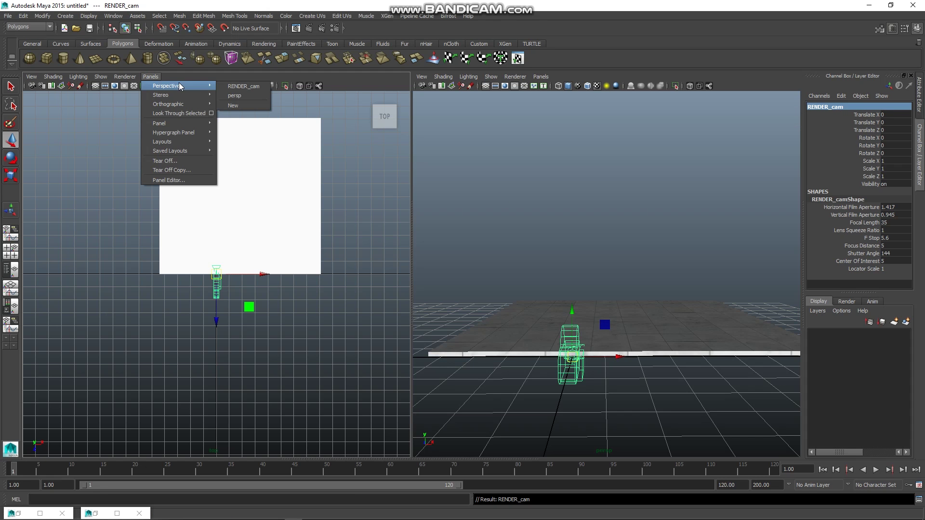
{"action": "left_click", "coordinate": [241, 86]}
{"action": "scroll", "coordinate": [242, 262], "scroll_direction": "down", "scroll_amount": 5}
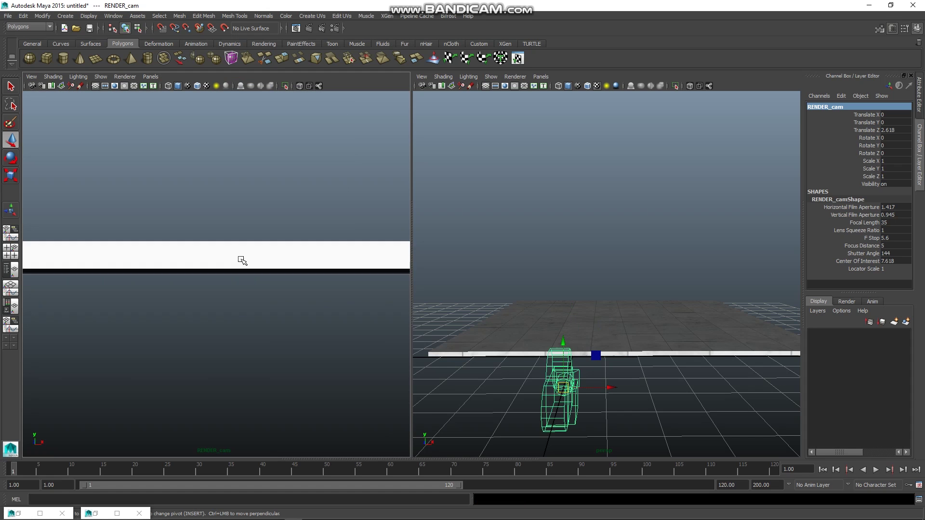
{"action": "scroll", "coordinate": [242, 262], "scroll_direction": "down", "scroll_amount": 2}
{"action": "scroll", "coordinate": [242, 263], "scroll_direction": "up", "scroll_amount": 2}
{"action": "scroll", "coordinate": [240, 262], "scroll_direction": "up", "scroll_amount": 3}
{"action": "left_click_drag", "start_coordinate": [240, 263], "coordinate": [209, 240], "text": "alt"}
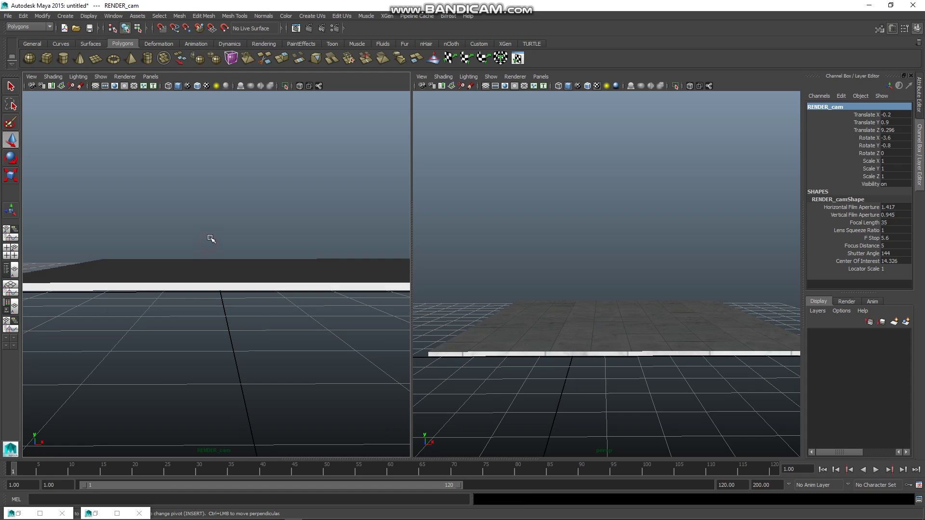
{"action": "middle_click_drag", "start_coordinate": [208, 240], "coordinate": [215, 288], "text": "alt"}
{"action": "scroll", "coordinate": [215, 288], "scroll_direction": "down", "scroll_amount": 3}
{"action": "left_click_drag", "start_coordinate": [221, 283], "coordinate": [209, 274], "text": "alt"}
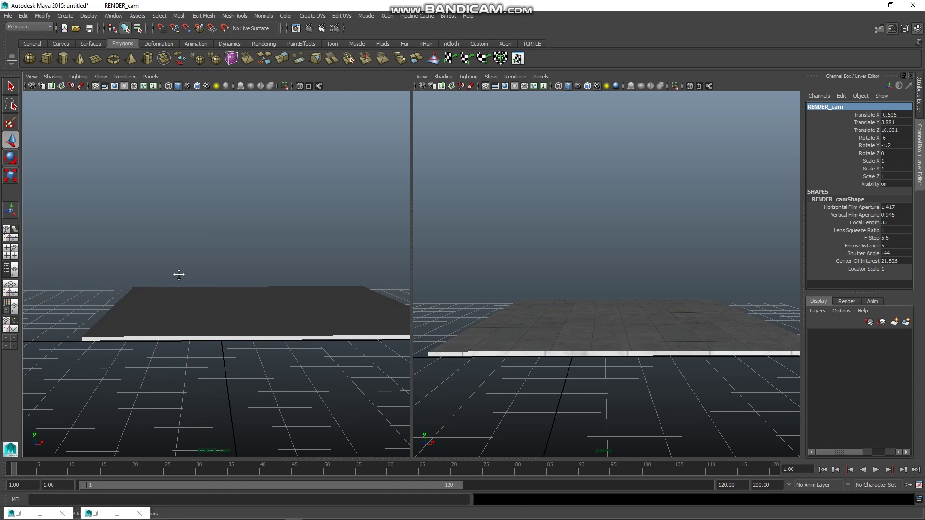
{"action": "mouse_move", "coordinate": [175, 274]}
{"action": "middle_mouse_down", "text": "alt"}
{"action": "mouse_move", "coordinate": [169, 290]}
{"action": "mouse_move", "coordinate": [190, 335]}
{"action": "mouse_move", "coordinate": [187, 292]}
{"action": "middle_mouse_up", "text": "alt"}
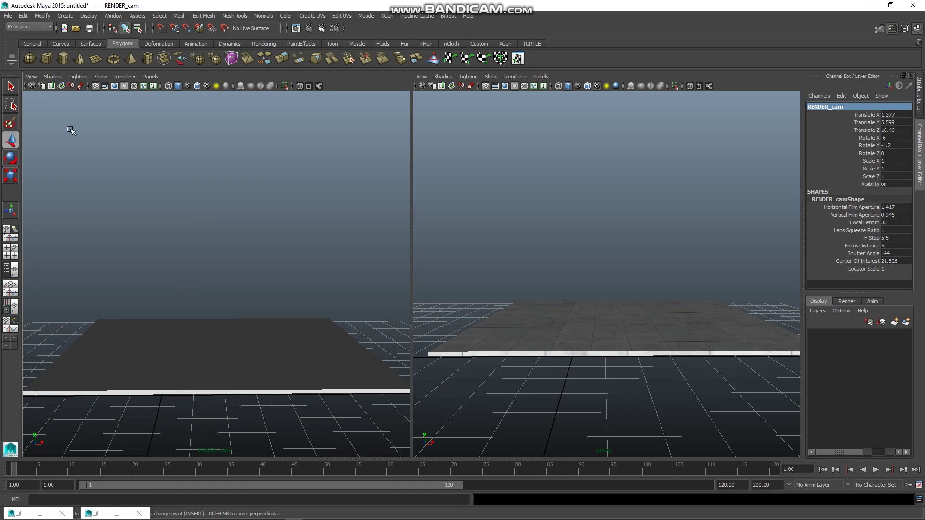
Enable Hardware Texturing in the left viewport and deselect the camera
{"action": "left_click", "coordinate": [53, 77]}
{"action": "left_click", "coordinate": [207, 86]}
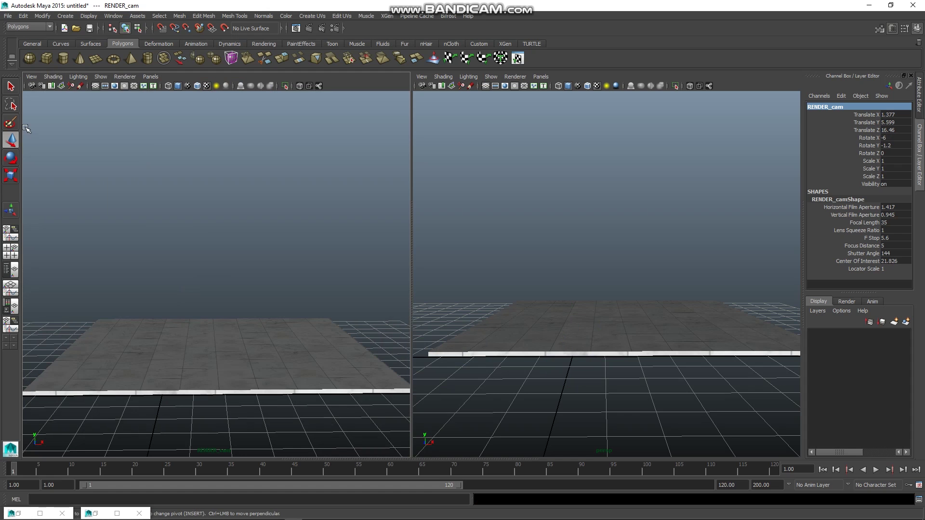
{"action": "left_click", "coordinate": [53, 76]}
{"action": "left_click", "coordinate": [250, 238]}
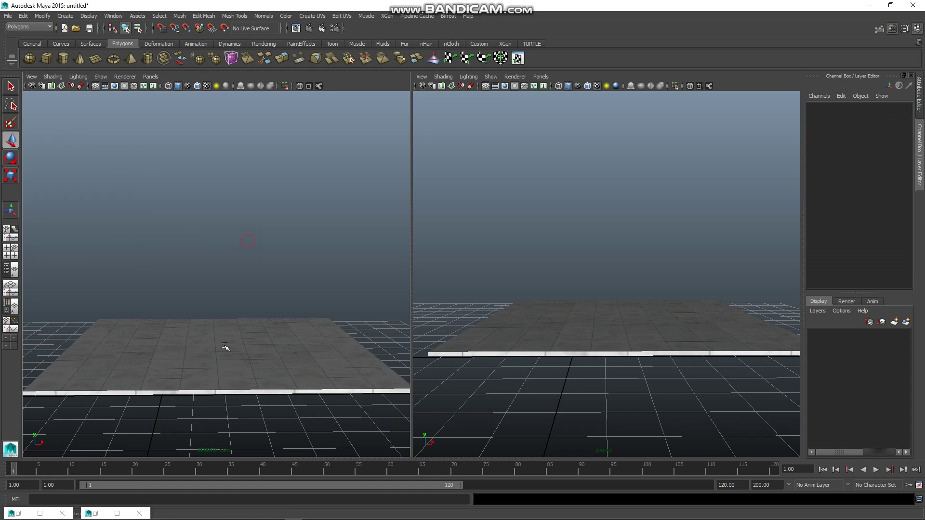
{"action": "scroll", "coordinate": [224, 348], "scroll_direction": "up", "scroll_amount": 2}
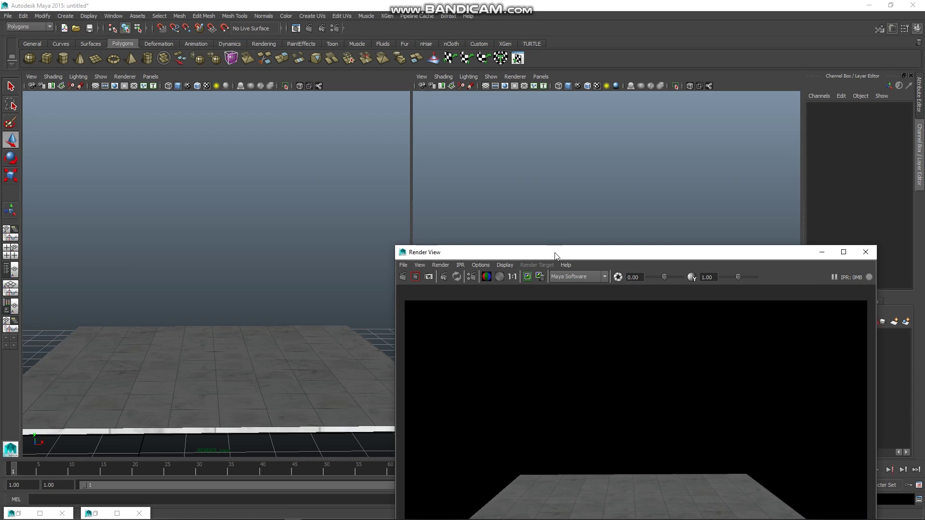
Tumble RENDER_cam to an oblique floor angle and render it in Render View
{"action": "left_click_drag", "start_coordinate": [607, 255], "coordinate": [629, 131]}
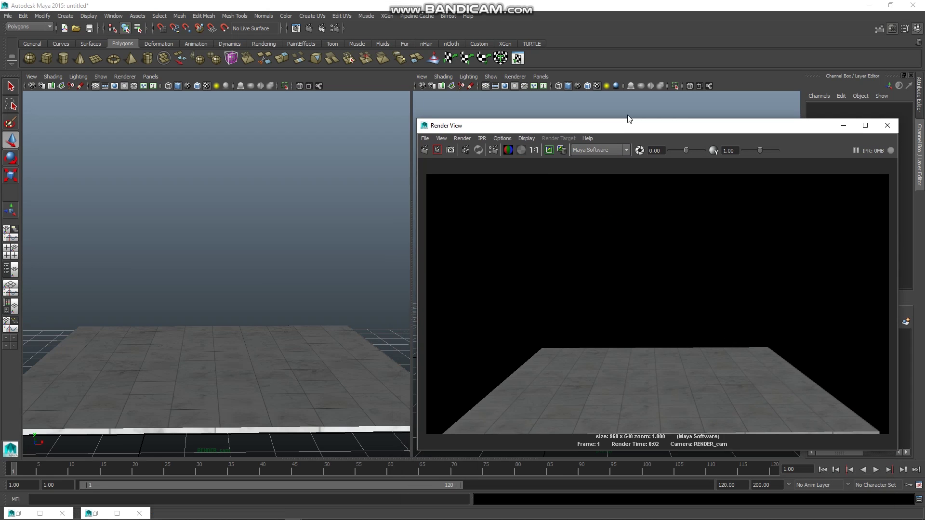
{"action": "scroll", "coordinate": [231, 340], "scroll_direction": "up", "scroll_amount": 2}
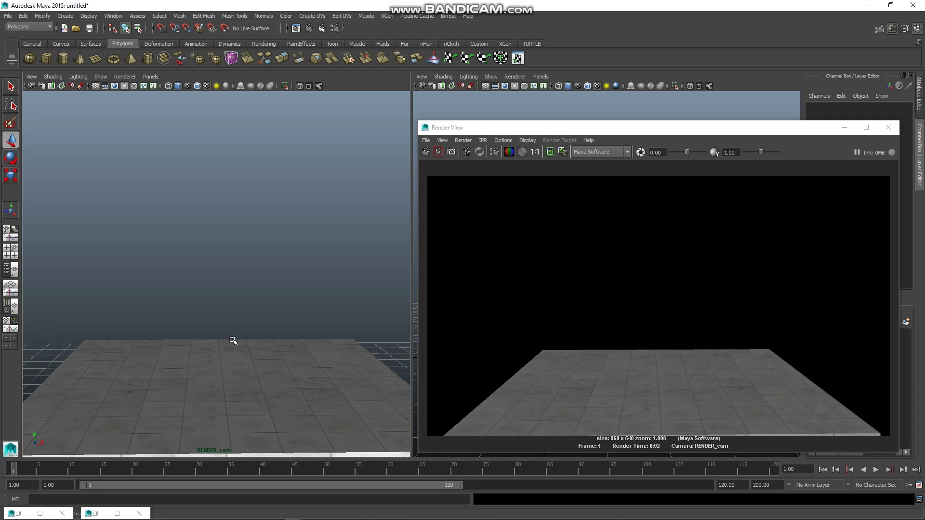
{"action": "scroll", "coordinate": [231, 341], "scroll_direction": "up", "scroll_amount": 1}
{"action": "mouse_move", "coordinate": [231, 341]}
{"action": "middle_mouse_down", "text": "alt"}
{"action": "mouse_move", "coordinate": [268, 264]}
{"action": "mouse_move", "coordinate": [208, 318]}
{"action": "middle_mouse_up", "text": "alt"}
{"action": "left_click_drag", "start_coordinate": [208, 319], "coordinate": [240, 300], "text": "alt"}
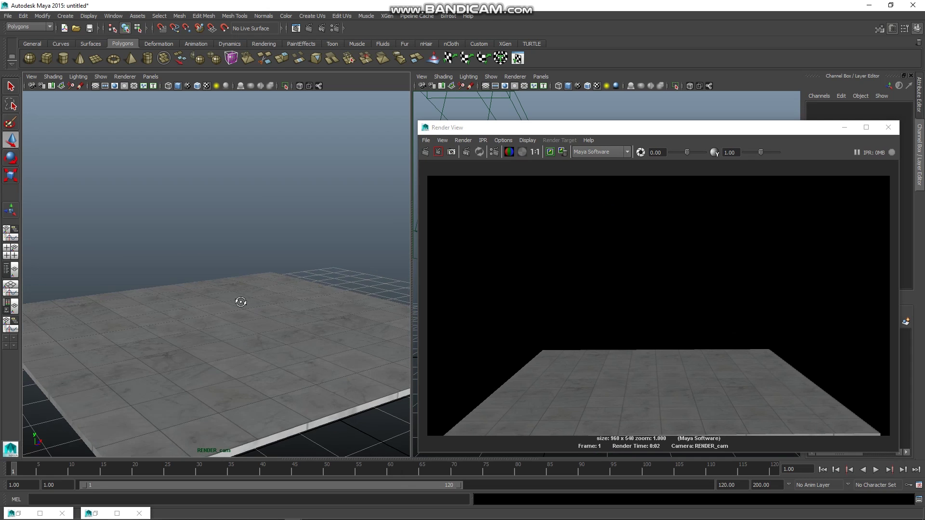
{"action": "left_click_drag", "start_coordinate": [240, 300], "coordinate": [236, 286], "text": "alt"}
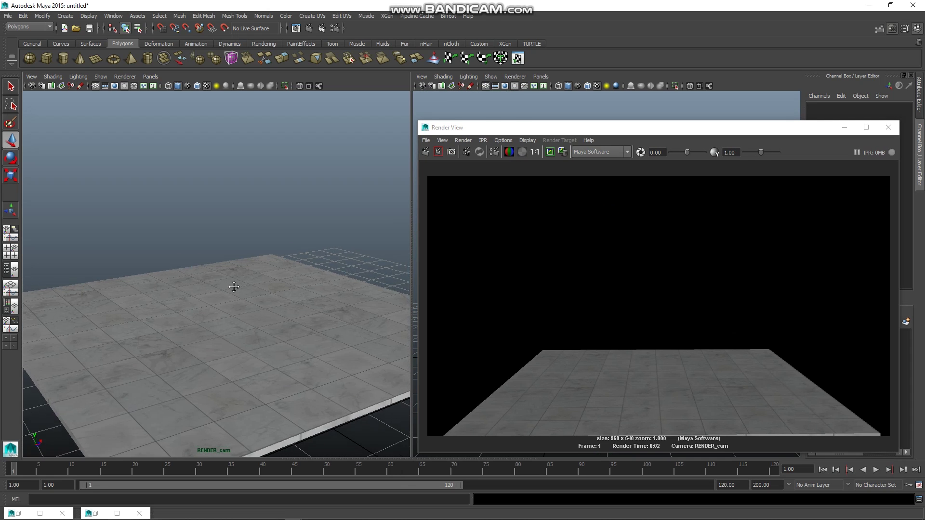
{"action": "left_click", "coordinate": [426, 152]}
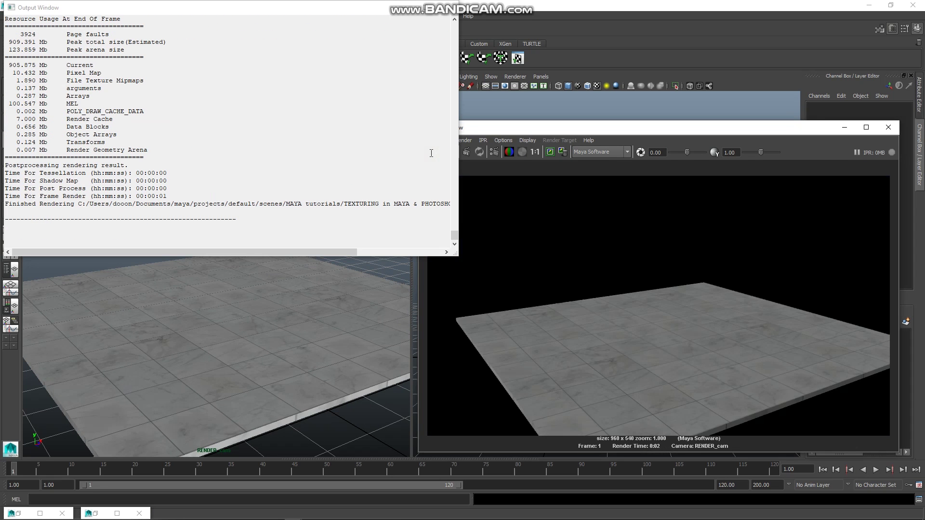
Switch the renderer to mental ray and render the current RENDER_cam view
{"action": "left_click", "coordinate": [609, 157]}
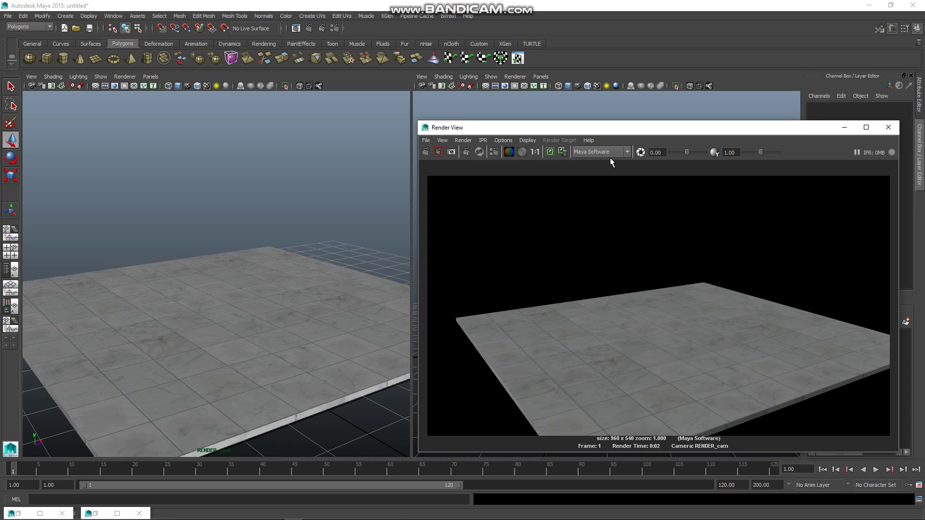
{"action": "left_click", "coordinate": [594, 180]}
{"action": "left_click", "coordinate": [427, 152]}
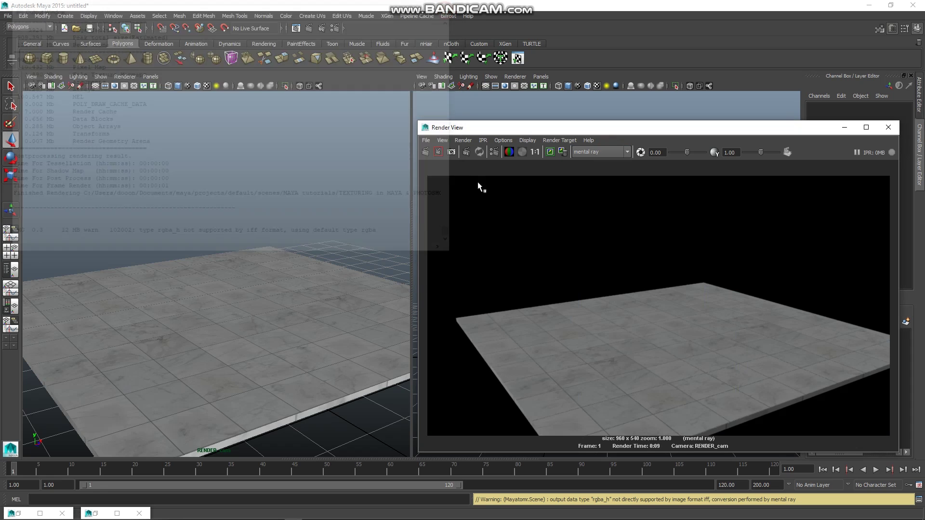
{"action": "left_click", "coordinate": [458, 140]}
{"action": "mouse_move", "coordinate": [503, 193]}
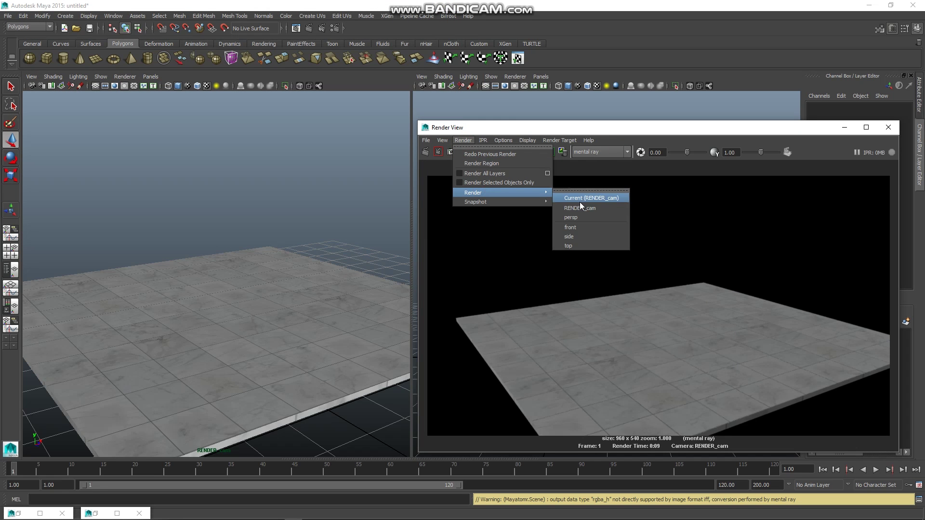
{"action": "left_click", "coordinate": [584, 198]}
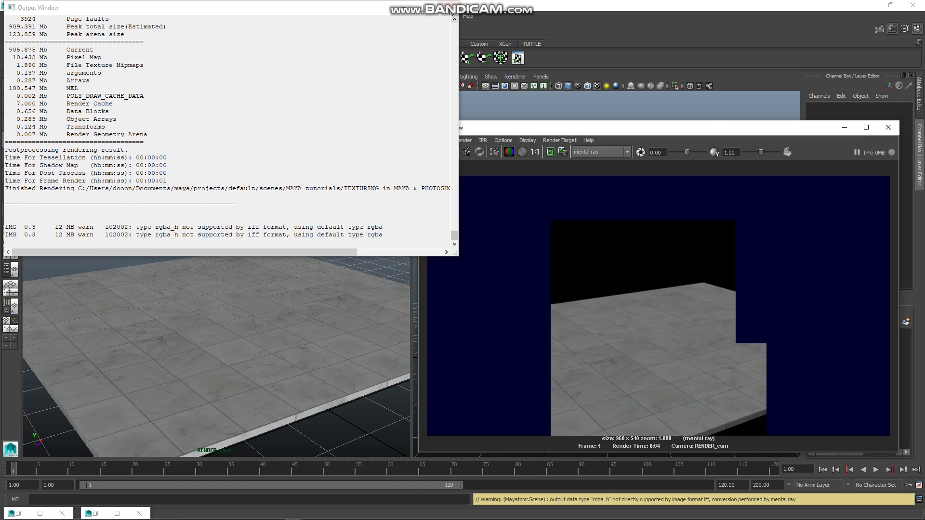
Minimize Render View and make the perspective panel active
{"action": "left_click", "coordinate": [866, 206]}
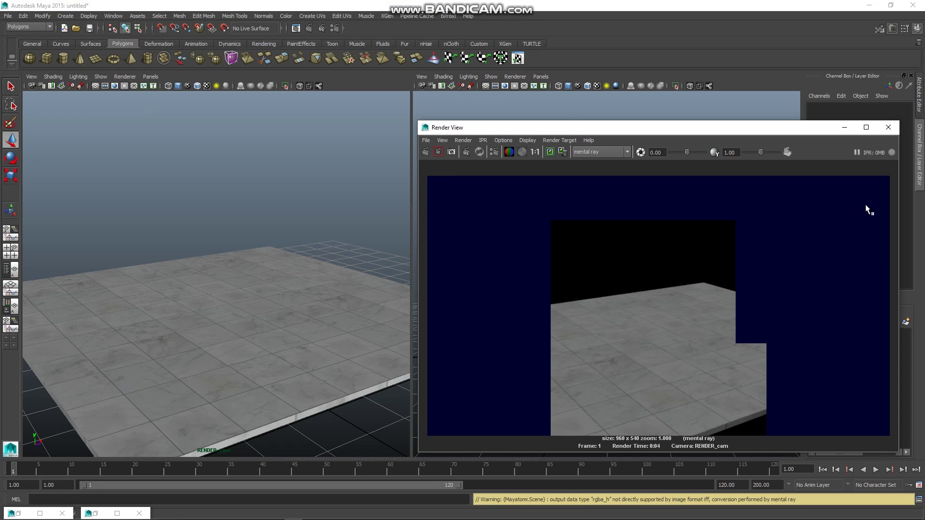
{"action": "left_click", "coordinate": [844, 127]}
{"action": "left_click", "coordinate": [578, 279]}
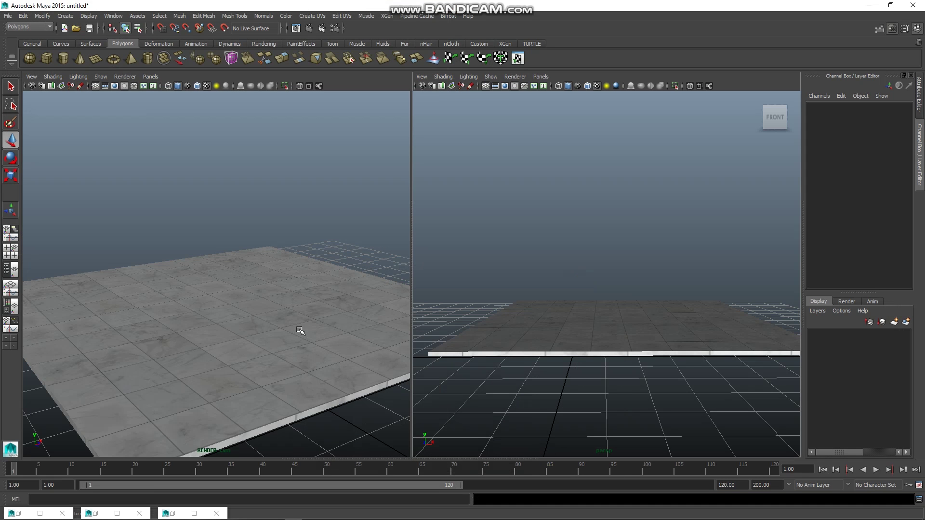
{"action": "left_click", "coordinate": [42, 86]}
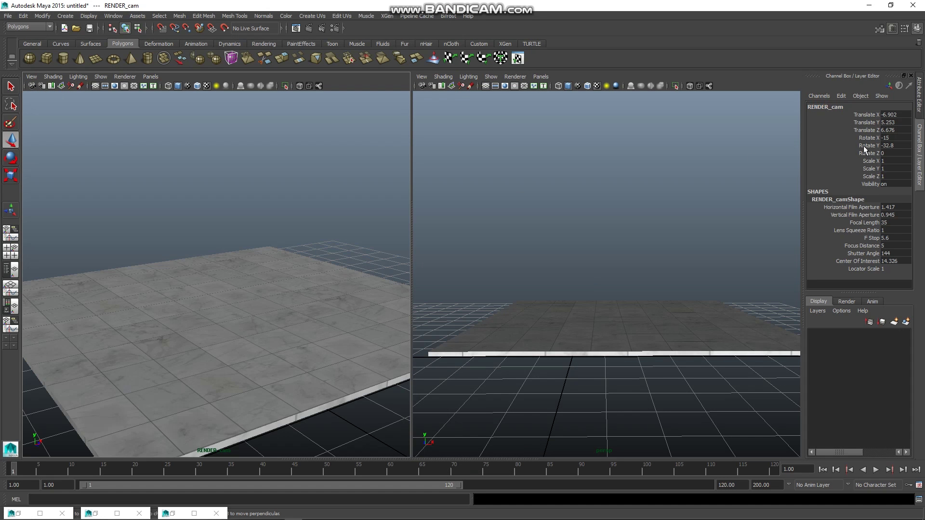
{"action": "mouse_move", "coordinate": [824, 107]}
{"action": "left_mouse_down"}
{"action": "mouse_move", "coordinate": [880, 199]}
{"action": "mouse_move", "coordinate": [886, 267]}
{"action": "left_mouse_up"}
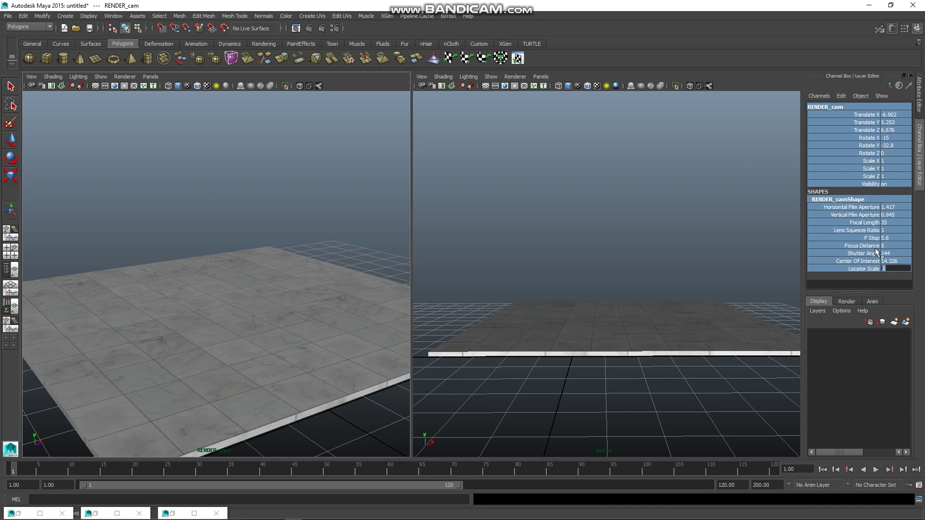
{"action": "right_click", "coordinate": [844, 169]}
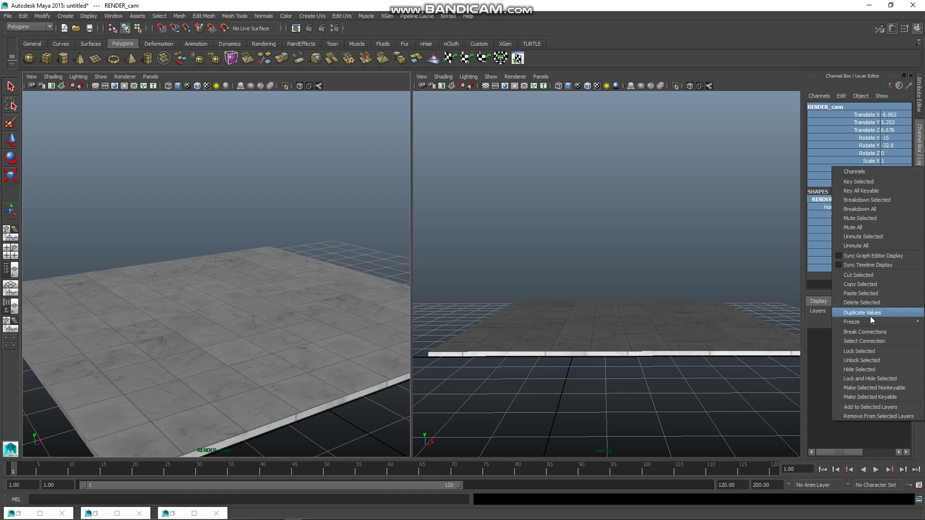
{"action": "left_click", "coordinate": [862, 355]}
{"action": "left_click", "coordinate": [635, 200]}
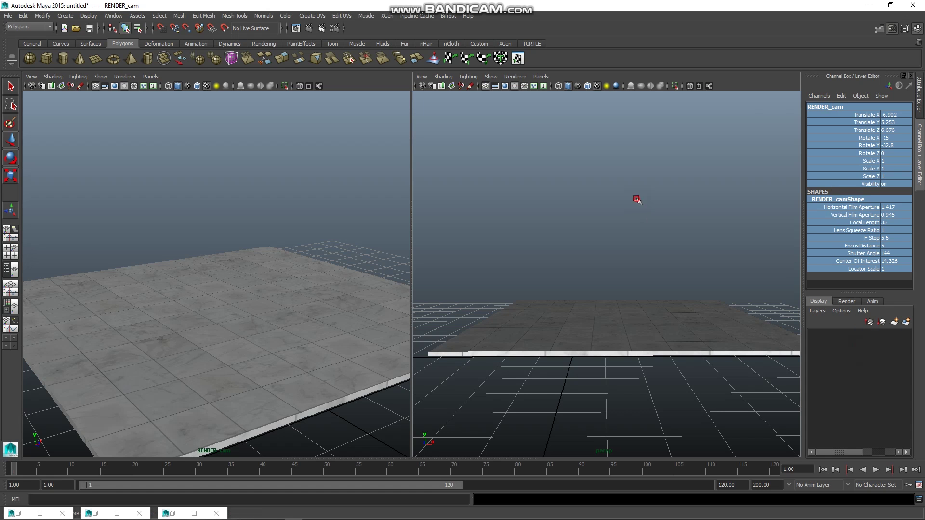
{"action": "left_click", "coordinate": [548, 352]}
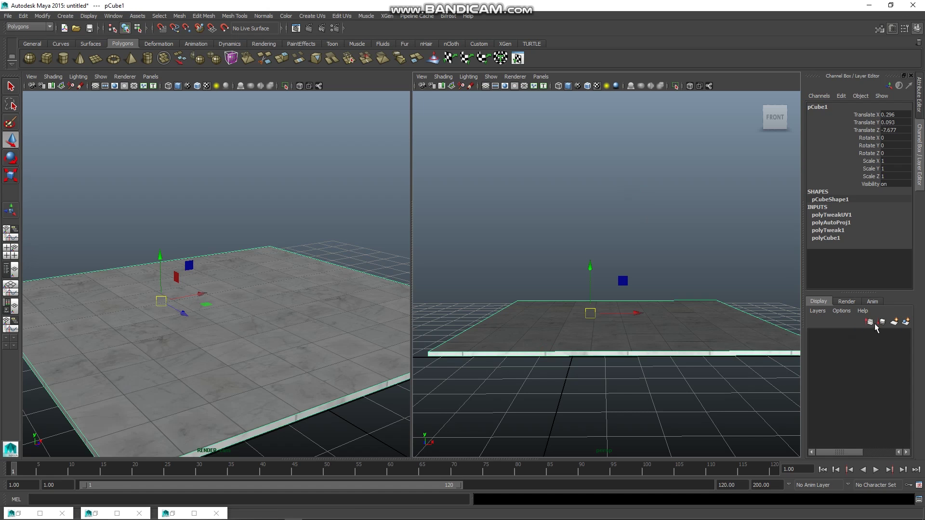
Put the floor cube on a new white display layer named Floor
{"action": "left_click", "coordinate": [906, 321]}
{"action": "double_click", "coordinate": [842, 333]}
{"action": "type", "text": "Floor"}
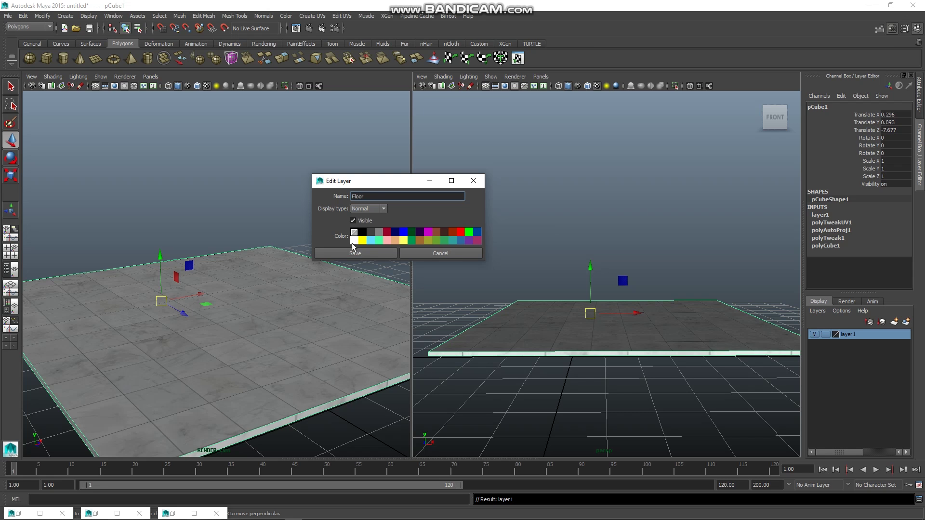
{"action": "left_click", "coordinate": [354, 240]}
{"action": "left_click", "coordinate": [373, 254]}
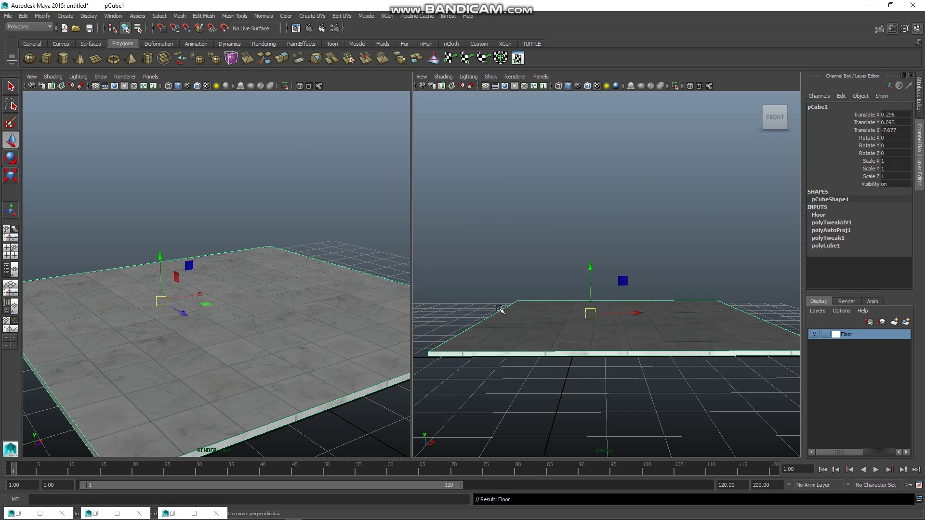
Toggle the Floor layer's visibility to check it, then set it to reference and deselect
{"action": "left_click", "coordinate": [817, 334]}
{"action": "left_click", "coordinate": [817, 334]}
{"action": "left_click_drag", "start_coordinate": [626, 355], "coordinate": [598, 342], "text": "alt"}
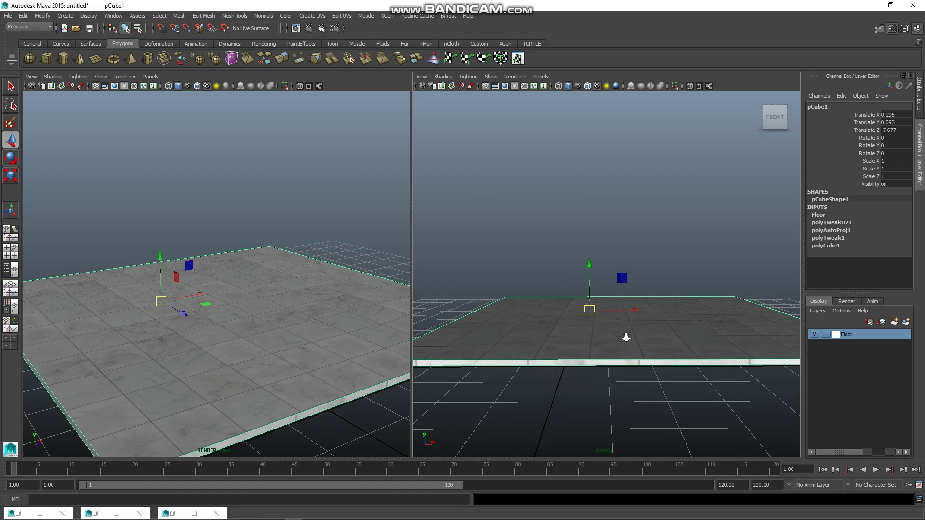
{"action": "scroll", "coordinate": [599, 342], "scroll_direction": "down", "scroll_amount": 3}
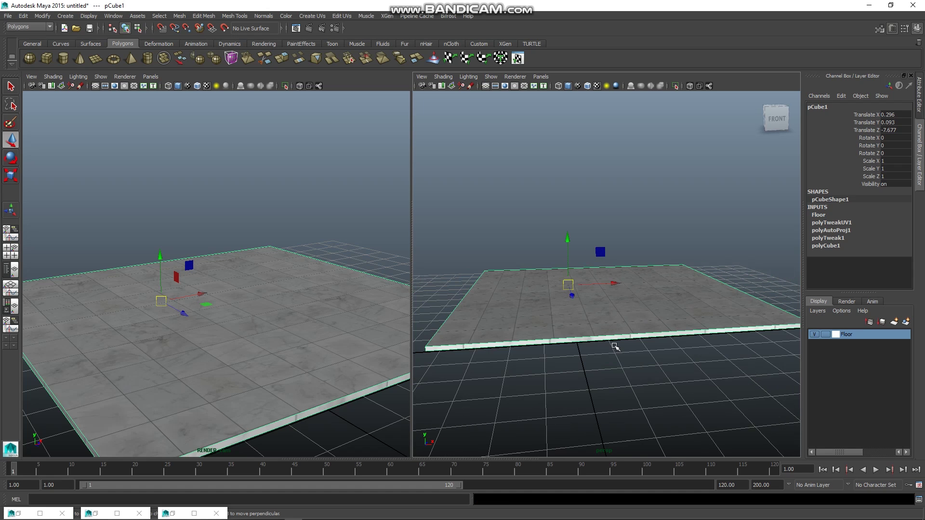
{"action": "left_click", "coordinate": [816, 334]}
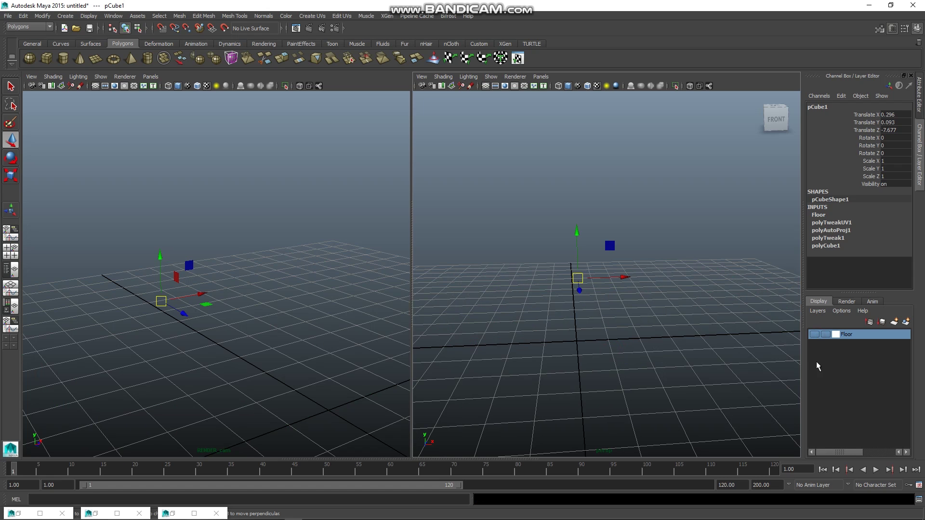
{"action": "mouse_move", "coordinate": [651, 355]}
{"action": "left_mouse_down", "text": "alt"}
{"action": "mouse_move", "coordinate": [594, 331]}
{"action": "mouse_move", "coordinate": [621, 343]}
{"action": "mouse_move", "coordinate": [576, 347]}
{"action": "mouse_move", "coordinate": [618, 347]}
{"action": "left_mouse_up", "text": "alt"}
{"action": "left_click", "coordinate": [814, 334]}
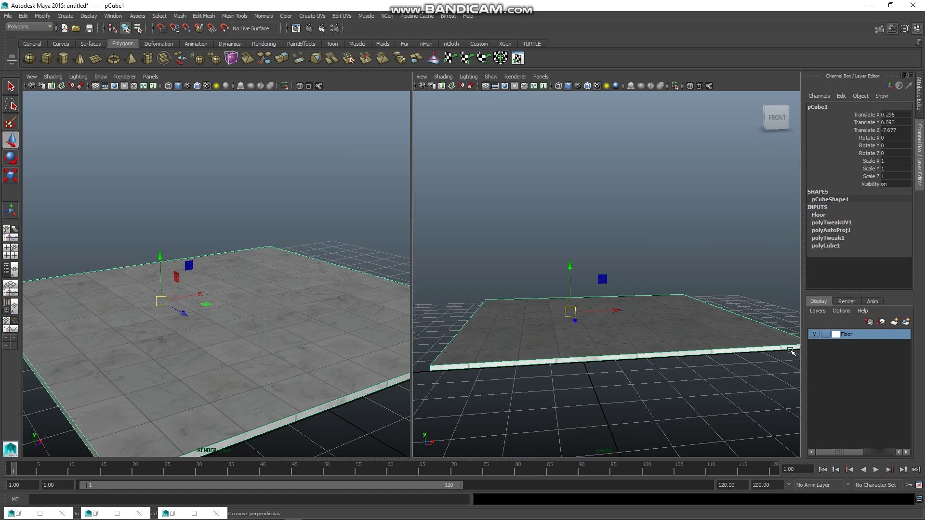
{"action": "left_click", "coordinate": [821, 336]}
{"action": "left_click", "coordinate": [578, 387]}
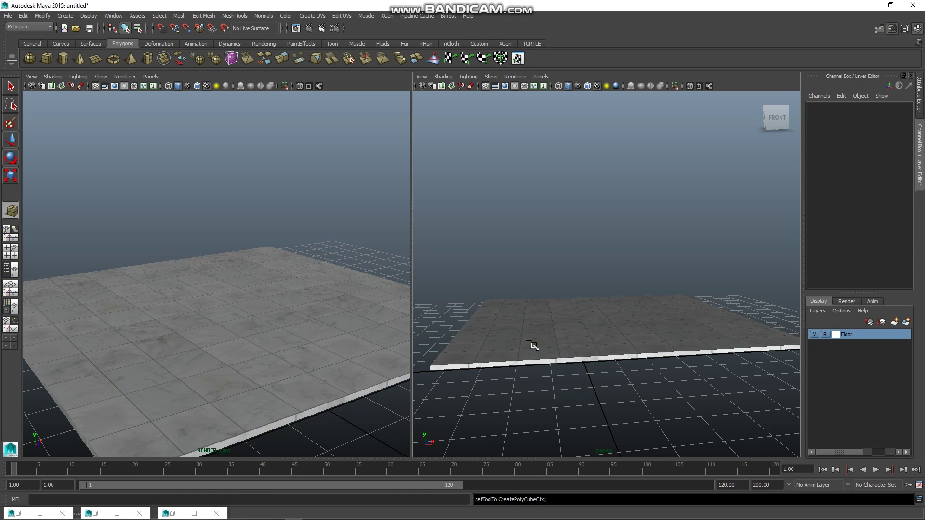
Orbit toward the floor's left side and delete a first, misplaced box
{"action": "scroll", "coordinate": [533, 345], "scroll_direction": "up", "scroll_amount": 2}
{"action": "scroll", "coordinate": [498, 330], "scroll_direction": "up", "scroll_amount": 2}
{"action": "scroll", "coordinate": [481, 337], "scroll_direction": "down", "scroll_amount": 2}
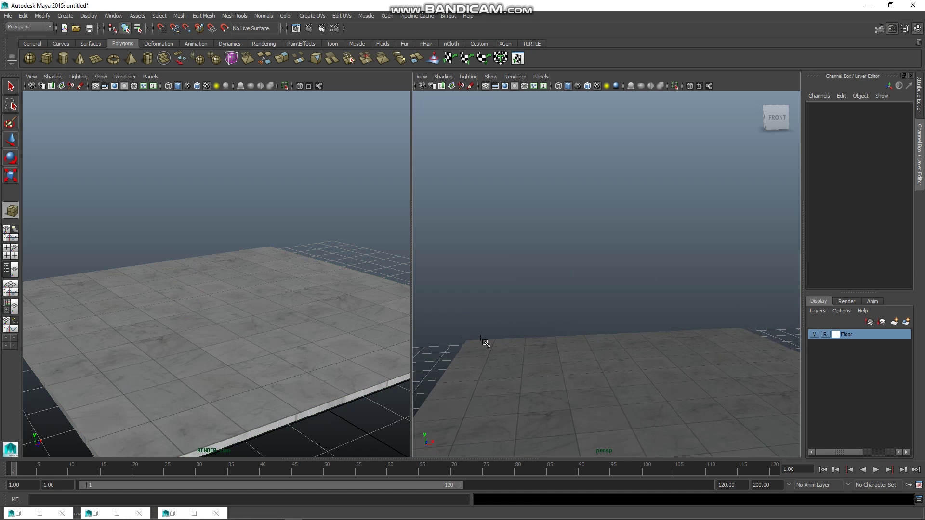
{"action": "key", "text": "F10"}
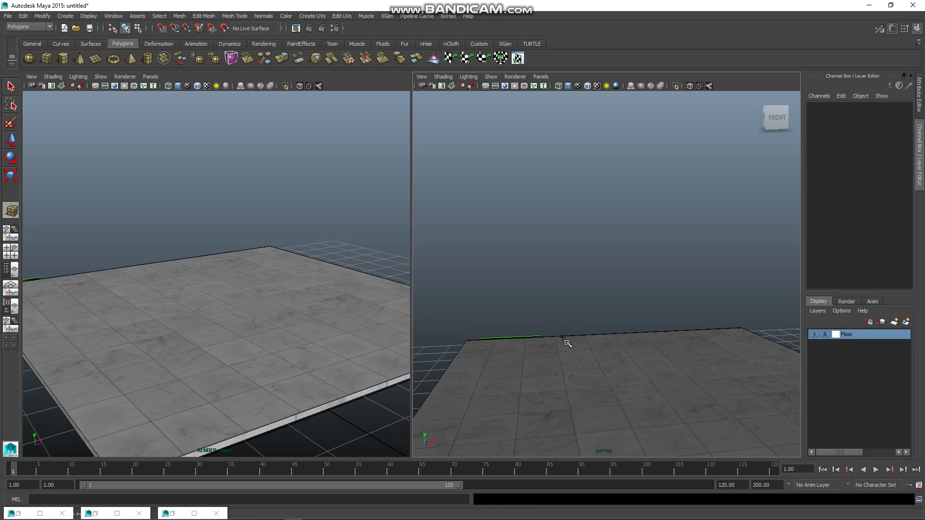
{"action": "left_click_drag", "start_coordinate": [470, 375], "coordinate": [718, 263], "text": "alt"}
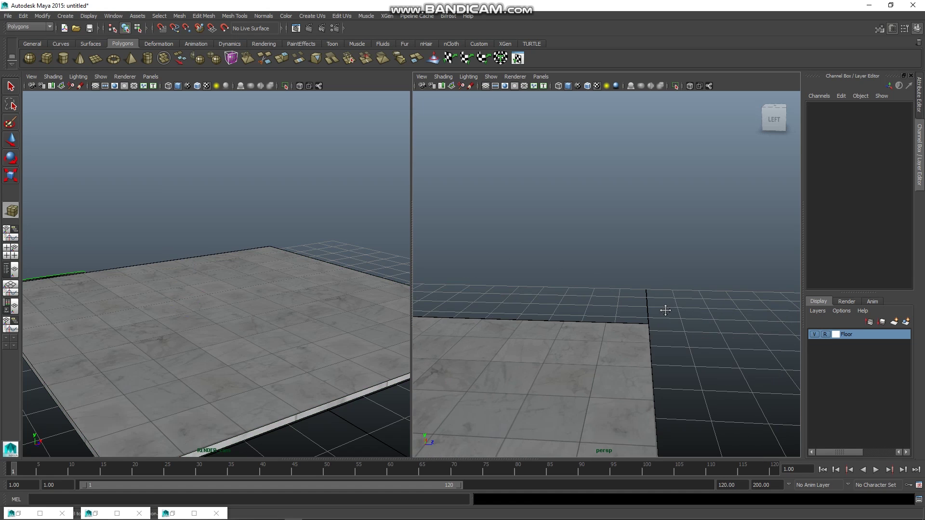
{"action": "scroll", "coordinate": [485, 337], "scroll_direction": "down", "scroll_amount": 3}
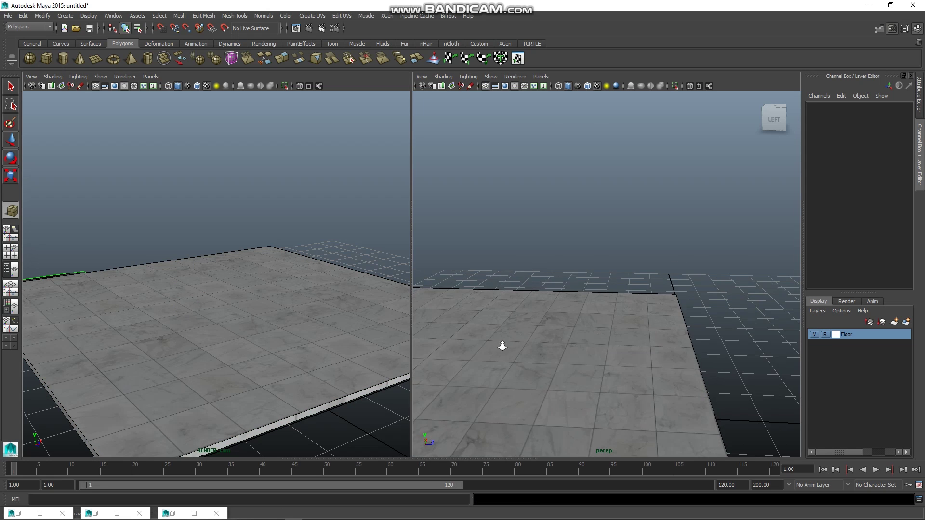
{"action": "scroll", "coordinate": [501, 344], "scroll_direction": "down", "scroll_amount": 3}
{"action": "scroll", "coordinate": [597, 312], "scroll_direction": "down", "scroll_amount": 2}
{"action": "scroll", "coordinate": [523, 326], "scroll_direction": "up", "scroll_amount": 3}
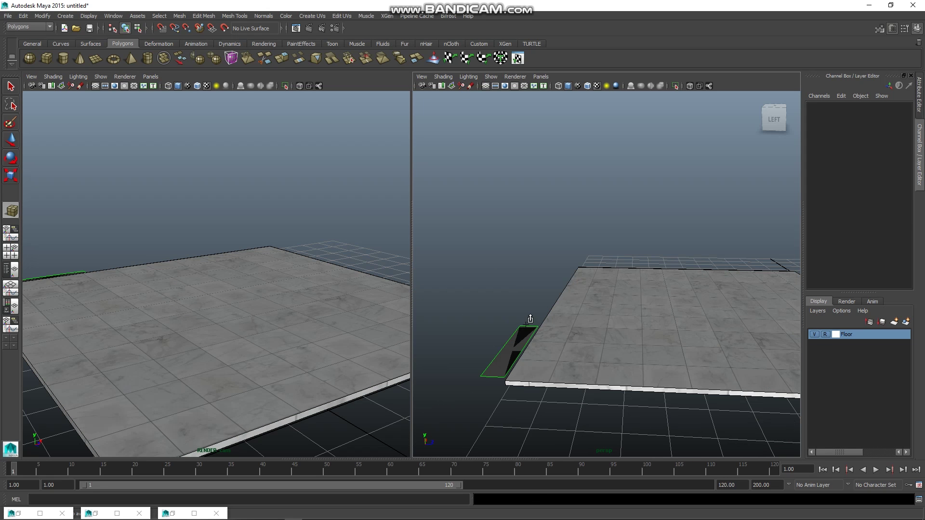
{"action": "mouse_move", "coordinate": [533, 320]}
{"action": "left_mouse_down"}
{"action": "mouse_move", "coordinate": [400, 307]}
{"action": "mouse_move", "coordinate": [608, 314]}
{"action": "left_mouse_up"}
{"action": "left_click_drag", "start_coordinate": [607, 244], "coordinate": [607, 234]}
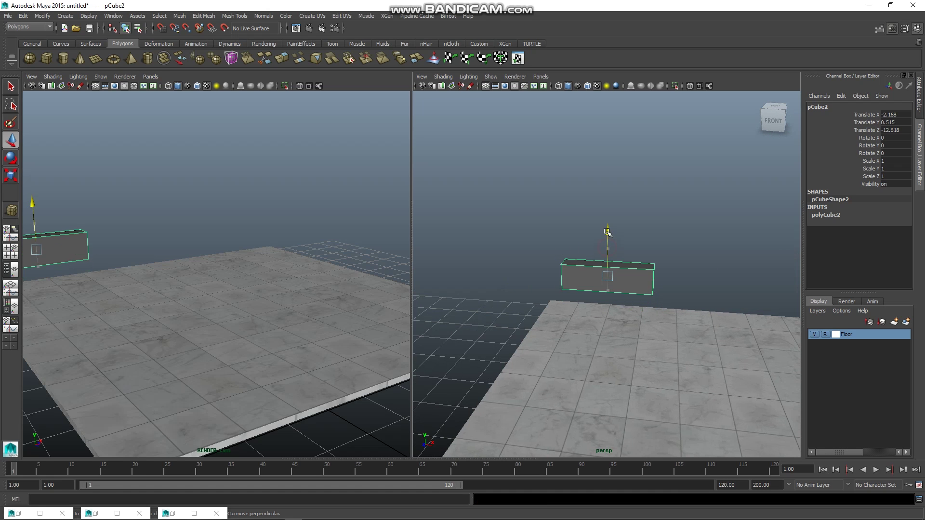
{"action": "key", "text": "Delete"}
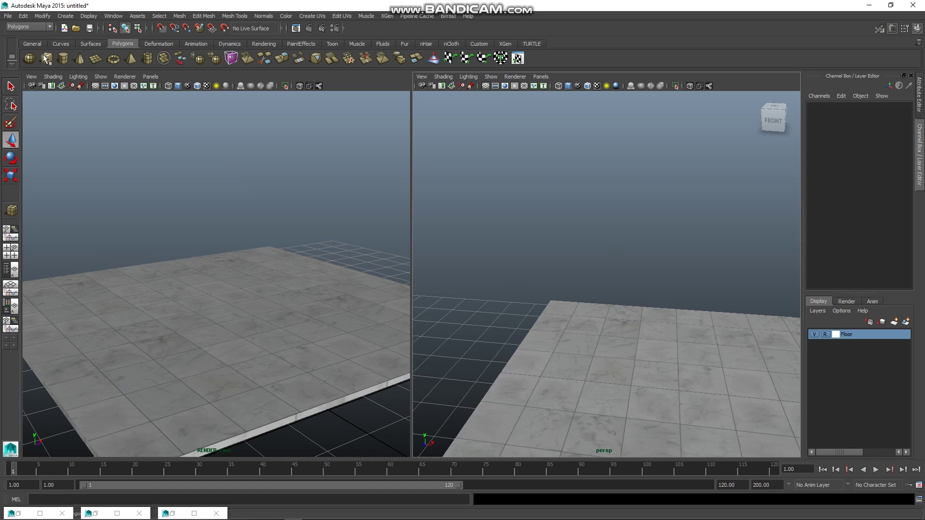
Draw an interactive cube as a long thin base along the floor's far edge, raised into a tall wall
{"action": "left_click", "coordinate": [46, 58]}
{"action": "mouse_move", "coordinate": [566, 294]}
{"action": "left_mouse_down"}
{"action": "mouse_move", "coordinate": [795, 323]}
{"action": "mouse_move", "coordinate": [911, 322]}
{"action": "left_mouse_up"}
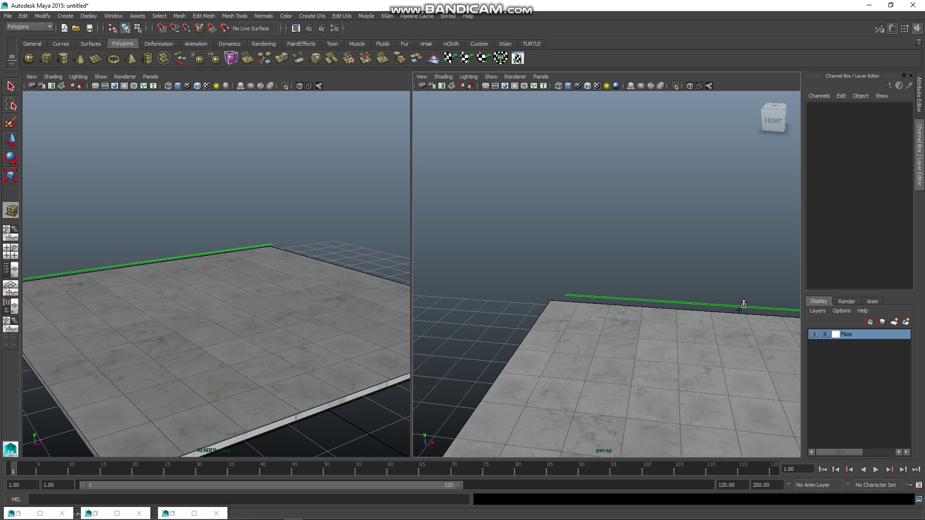
{"action": "mouse_move", "coordinate": [743, 304]}
{"action": "left_mouse_down"}
{"action": "mouse_move", "coordinate": [732, 129]}
{"action": "mouse_move", "coordinate": [691, 217]}
{"action": "mouse_move", "coordinate": [640, 279]}
{"action": "mouse_move", "coordinate": [648, 284]}
{"action": "mouse_move", "coordinate": [568, 306]}
{"action": "mouse_move", "coordinate": [582, 312]}
{"action": "left_mouse_up"}
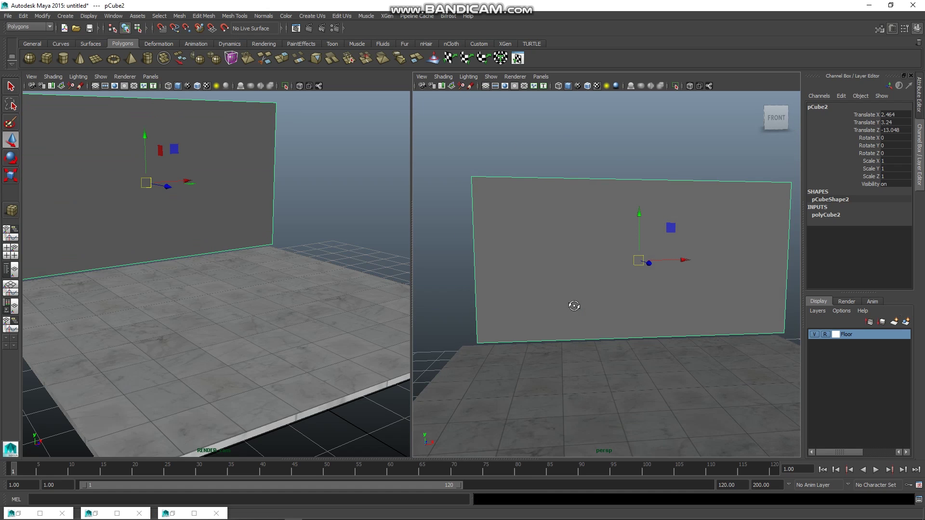
Check the thin wall edge-on from the side and switch to a four-view layout
{"action": "right_click_drag", "start_coordinate": [593, 299], "coordinate": [629, 269]}
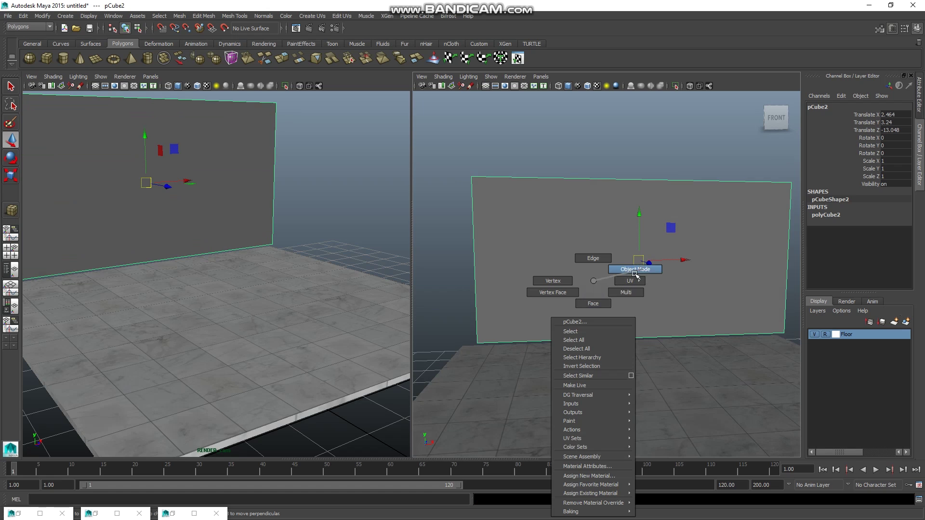
{"action": "scroll", "coordinate": [613, 306], "scroll_direction": "up", "scroll_amount": 2}
{"action": "mouse_move", "coordinate": [477, 351]}
{"action": "left_mouse_down", "text": "alt"}
{"action": "mouse_move", "coordinate": [700, 367]}
{"action": "mouse_move", "coordinate": [593, 394]}
{"action": "mouse_move", "coordinate": [665, 384]}
{"action": "left_mouse_up", "text": "alt"}
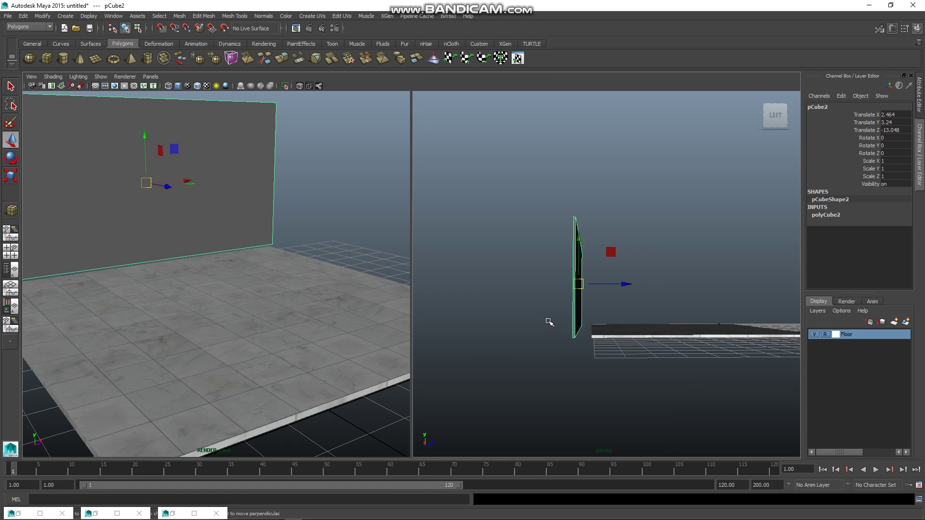
{"action": "key", "text": "space"}
{"action": "key", "text": "space"}
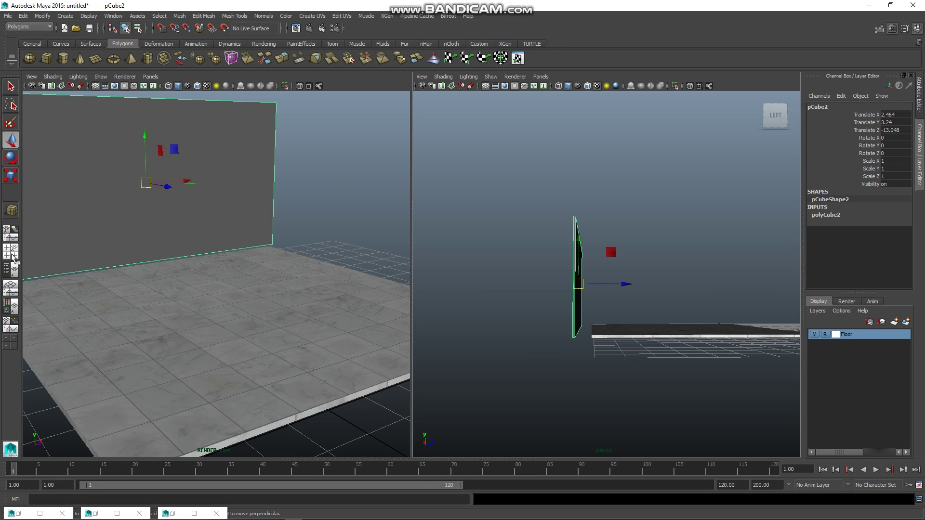
{"action": "left_click", "coordinate": [11, 255]}
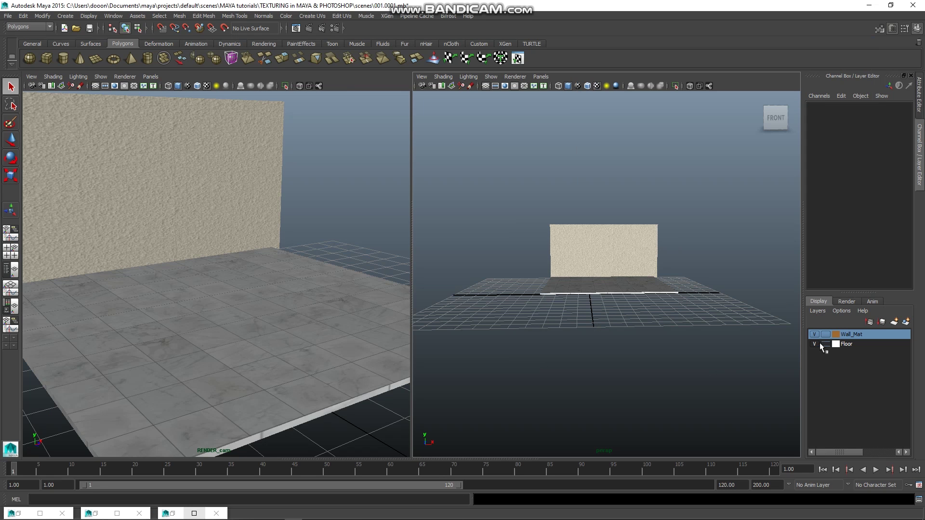
Hide the Floor layer, select the wall pCube2, and bring Photoshop to the front
{"action": "left_click", "coordinate": [814, 344]}
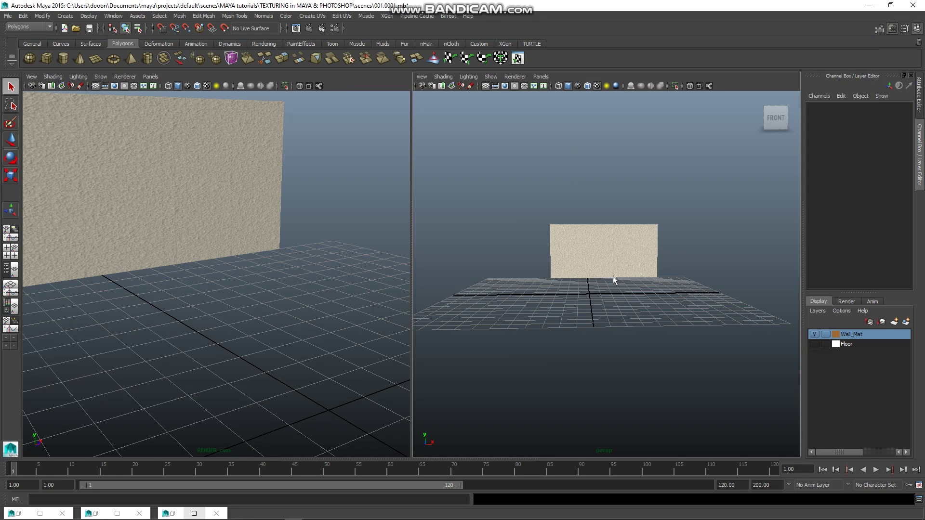
{"action": "scroll", "coordinate": [612, 276], "scroll_direction": "up", "scroll_amount": 3}
{"action": "left_click_drag", "start_coordinate": [593, 271], "coordinate": [605, 252], "text": "alt"}
{"action": "scroll", "coordinate": [630, 292], "scroll_direction": "up", "scroll_amount": 3}
{"action": "left_click", "coordinate": [605, 252]}
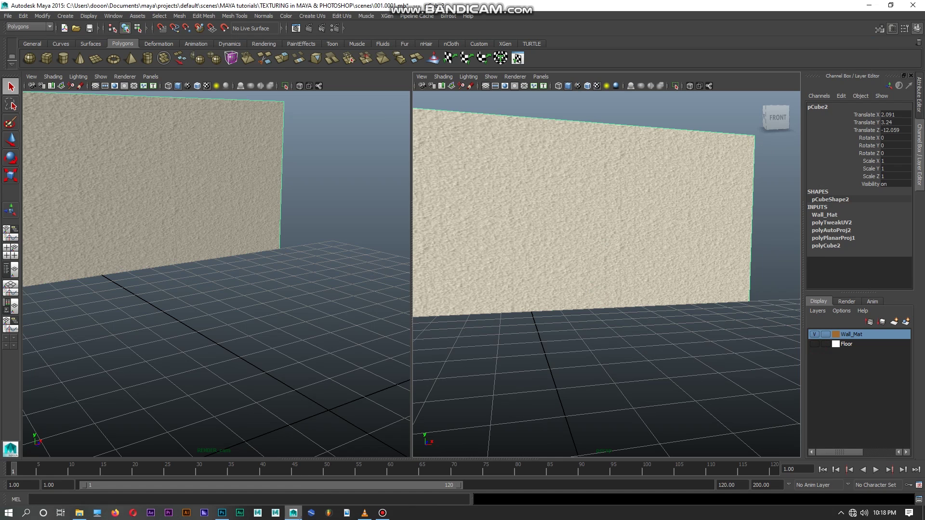
{"action": "left_click", "coordinate": [221, 512]}
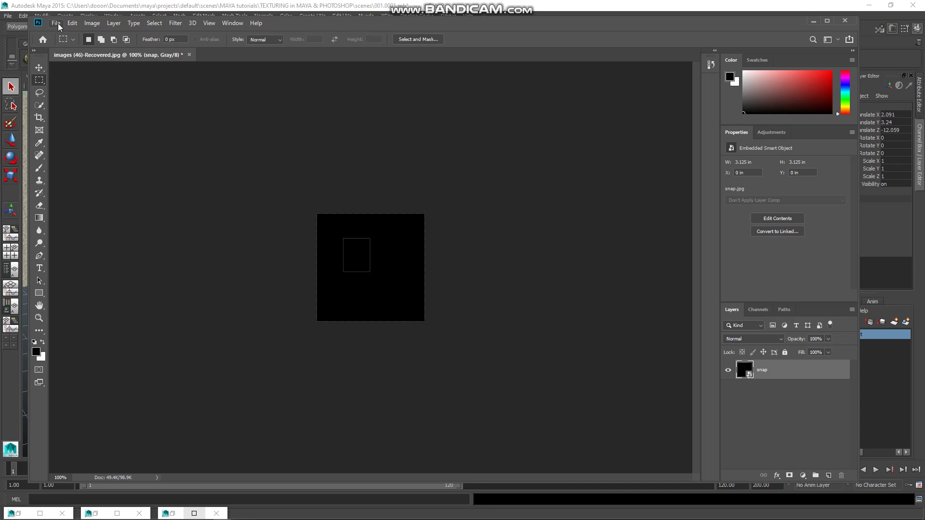
Open the beige plaster texture images (5).jpeg in Photoshop
{"action": "left_click", "coordinate": [56, 23]}
{"action": "left_click", "coordinate": [66, 44]}
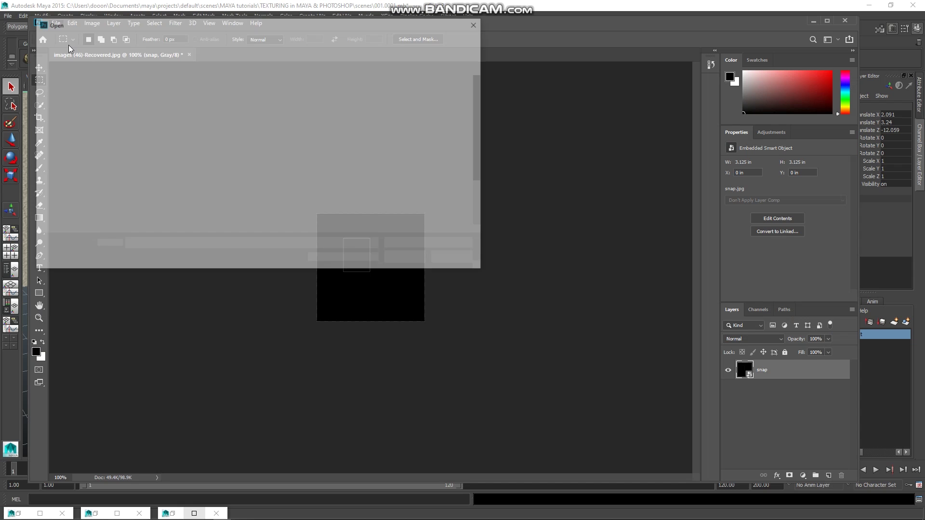
{"action": "left_click", "coordinate": [350, 170]}
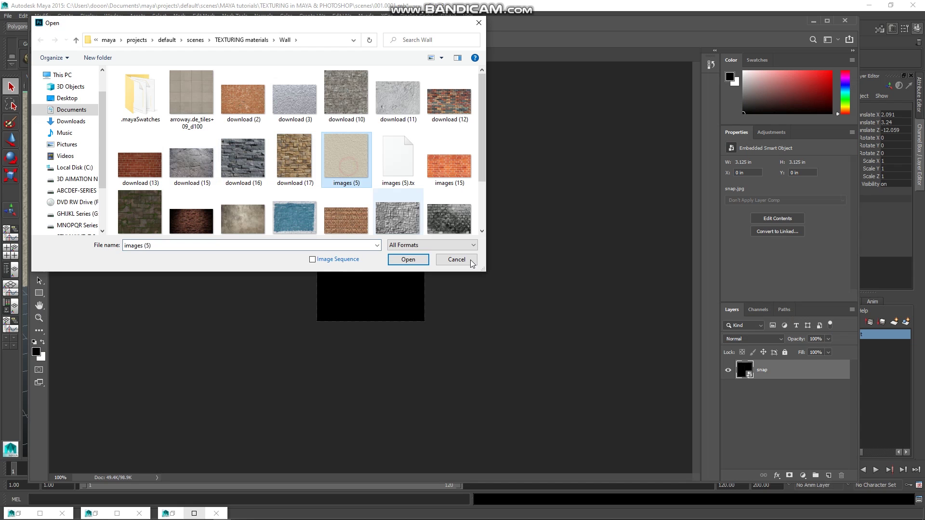
{"action": "left_click", "coordinate": [401, 261]}
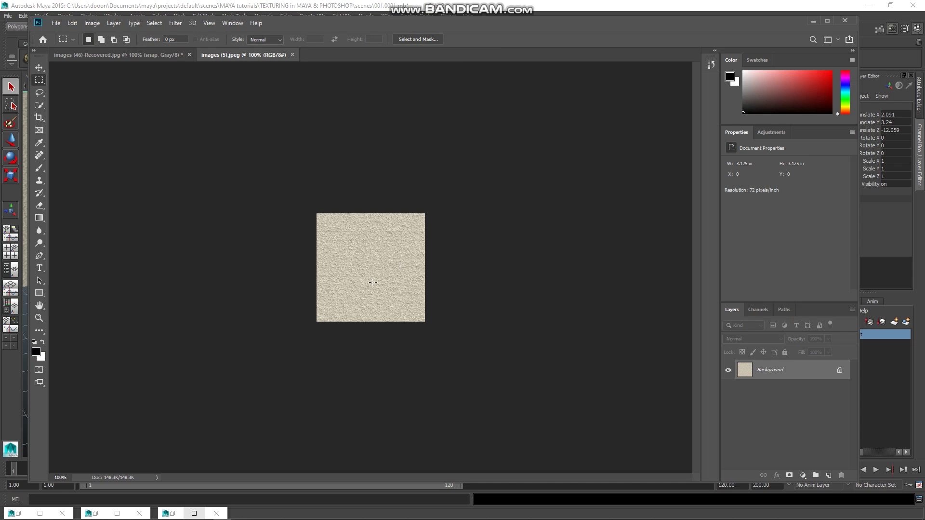
{"action": "scroll", "coordinate": [366, 289], "scroll_direction": "up", "scroll_amount": 1, "text": "alt"}
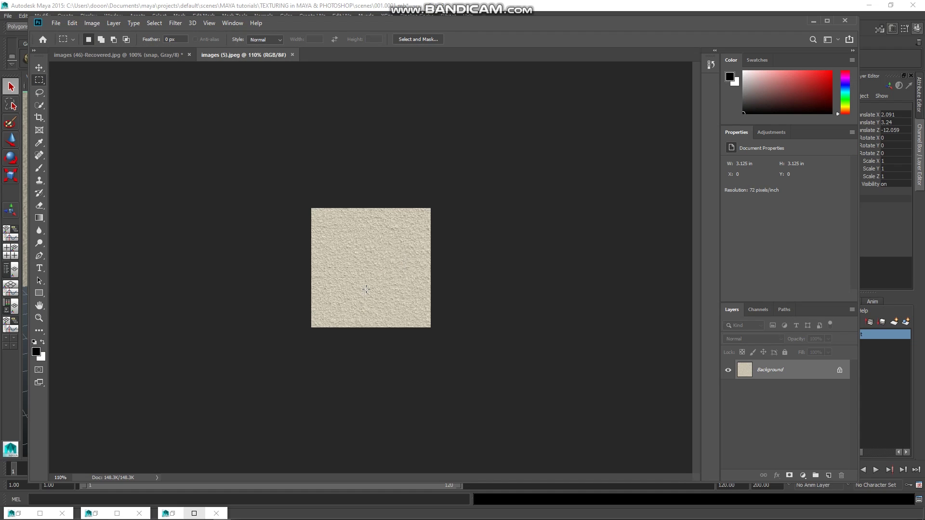
{"action": "scroll", "coordinate": [366, 289], "scroll_direction": "up", "scroll_amount": 2, "text": "alt"}
{"action": "scroll", "coordinate": [366, 289], "scroll_direction": "up", "scroll_amount": 1, "text": "alt"}
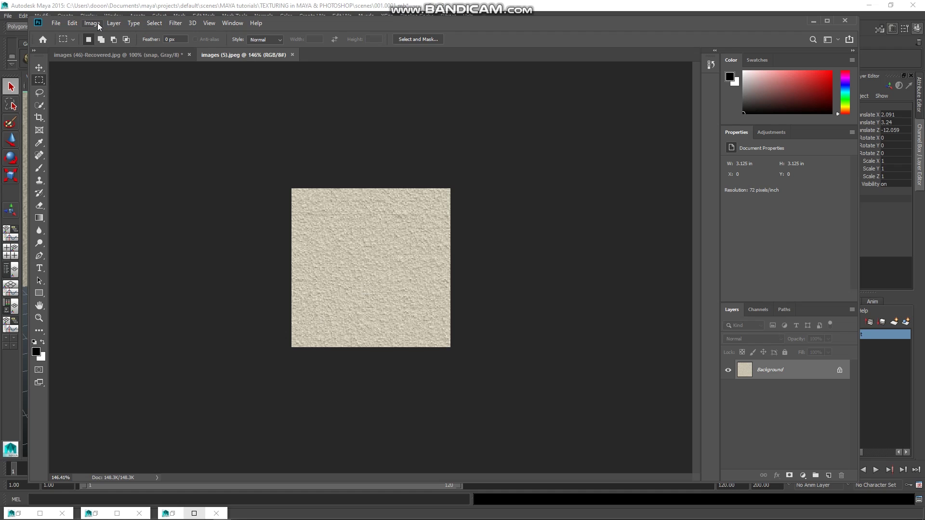
Convert the image to Grayscale, discarding colour, and maximise the window
{"action": "left_click", "coordinate": [149, 24]}
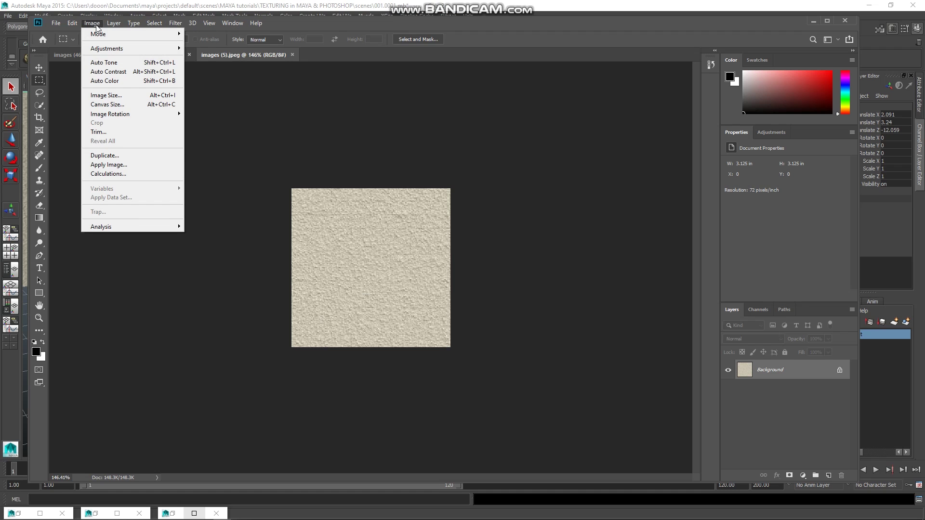
{"action": "mouse_move", "coordinate": [99, 34]}
{"action": "left_click", "coordinate": [215, 43]}
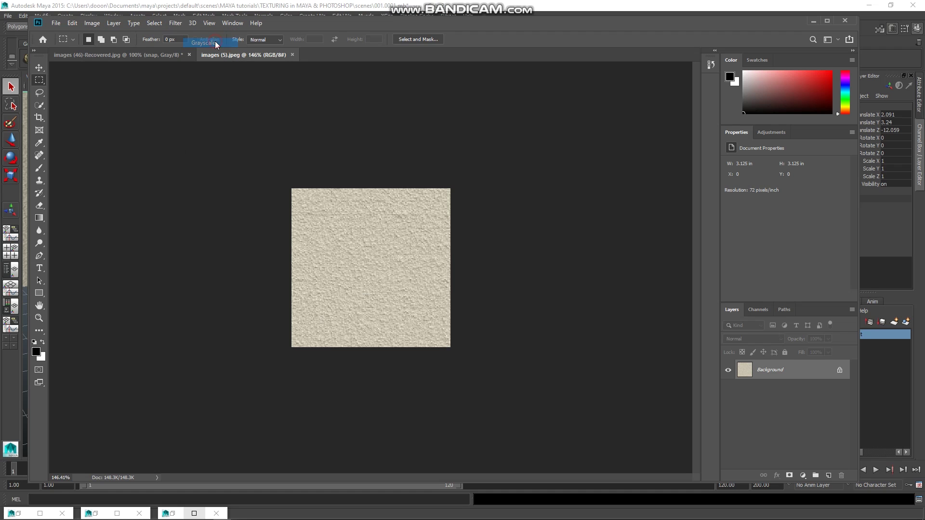
{"action": "left_click", "coordinate": [400, 209]}
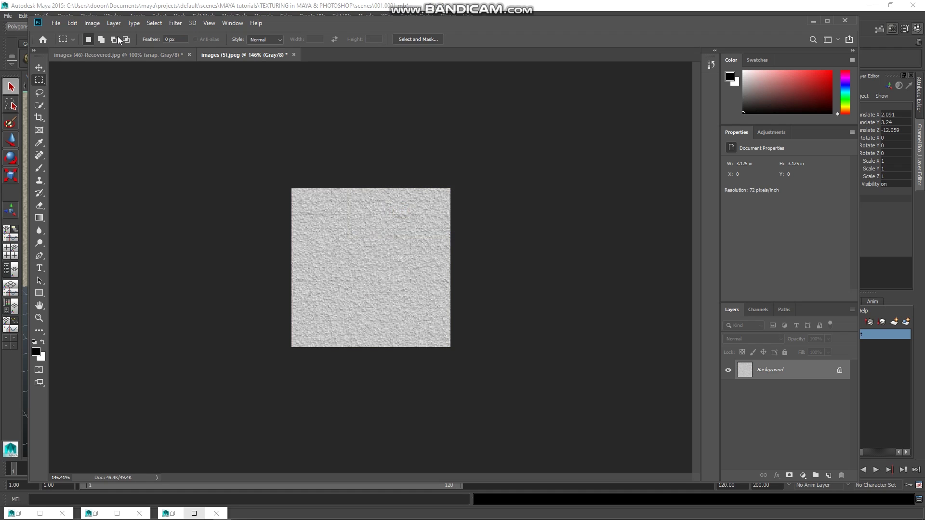
{"action": "scroll", "coordinate": [406, 286], "scroll_direction": "up", "scroll_amount": 2, "text": "alt"}
{"action": "scroll", "coordinate": [406, 286], "scroll_direction": "up", "scroll_amount": 1, "text": "alt"}
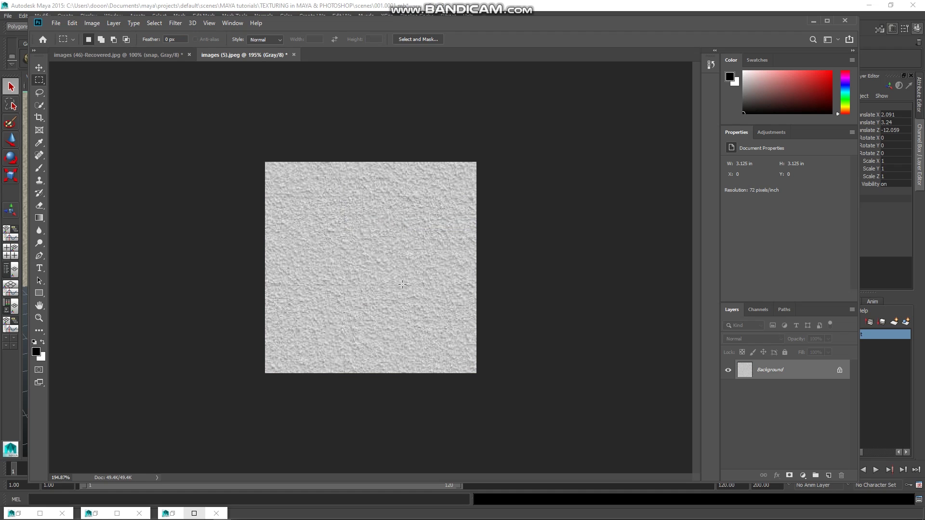
{"action": "scroll", "coordinate": [406, 286], "scroll_direction": "up", "scroll_amount": 1, "text": "alt"}
{"action": "left_click", "coordinate": [828, 21]}
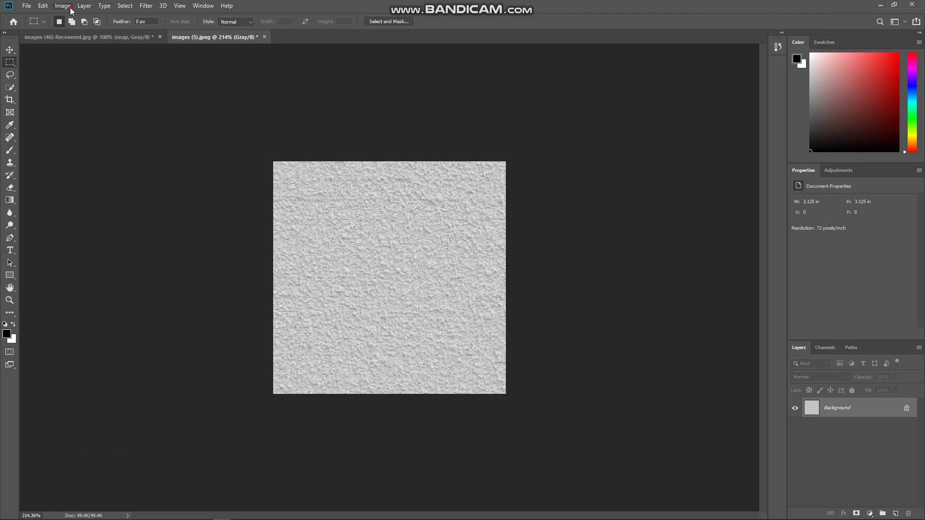
Invert the plaster texture and apply Brightness/Contrast with Brightness -23 and Contrast 54
{"action": "left_click", "coordinate": [71, 9]}
{"action": "mouse_move", "coordinate": [77, 31]}
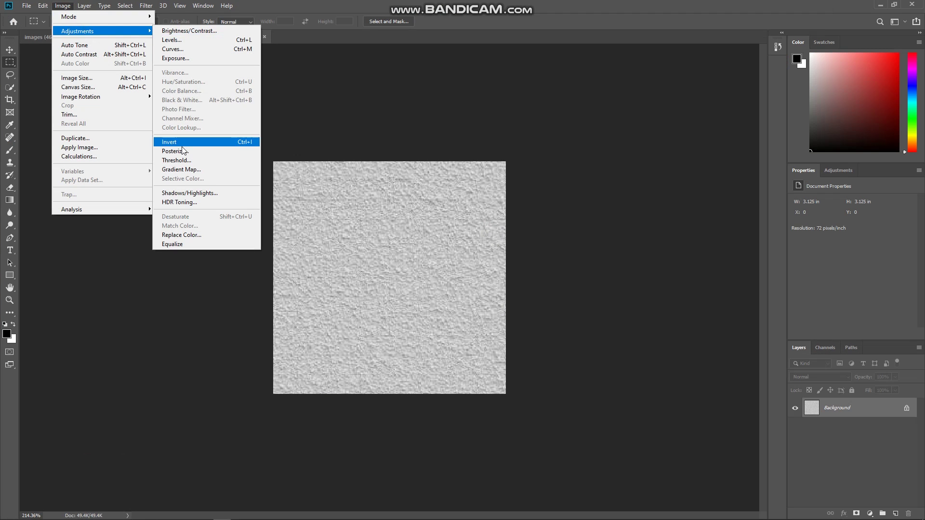
{"action": "left_click", "coordinate": [188, 142]}
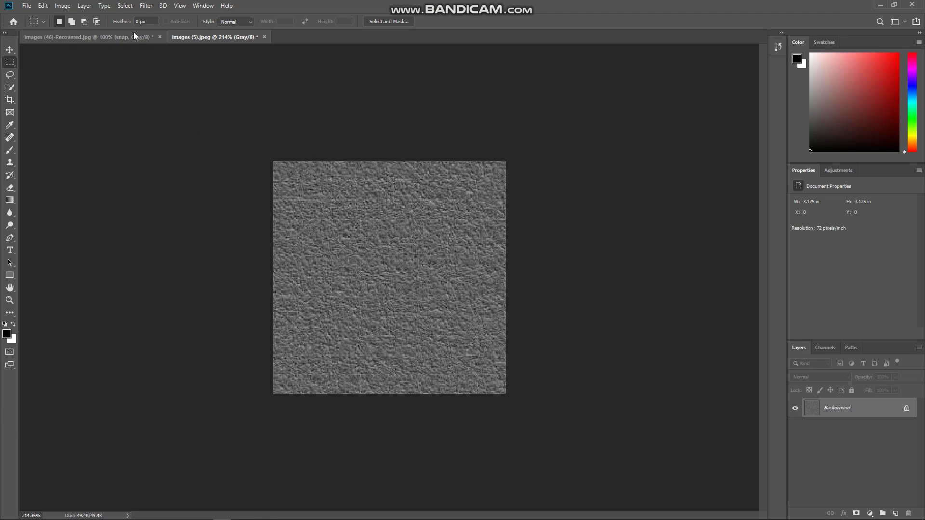
{"action": "left_click", "coordinate": [82, 7]}
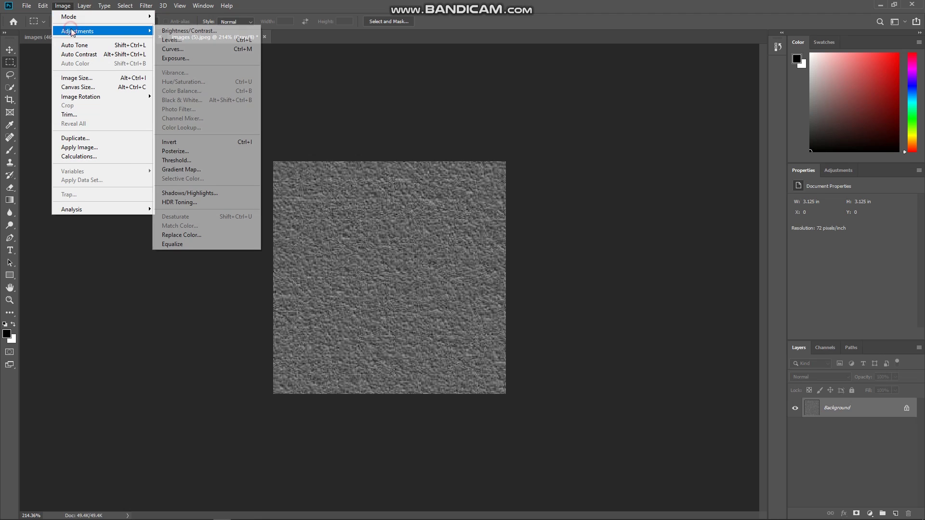
{"action": "left_click", "coordinate": [176, 32]}
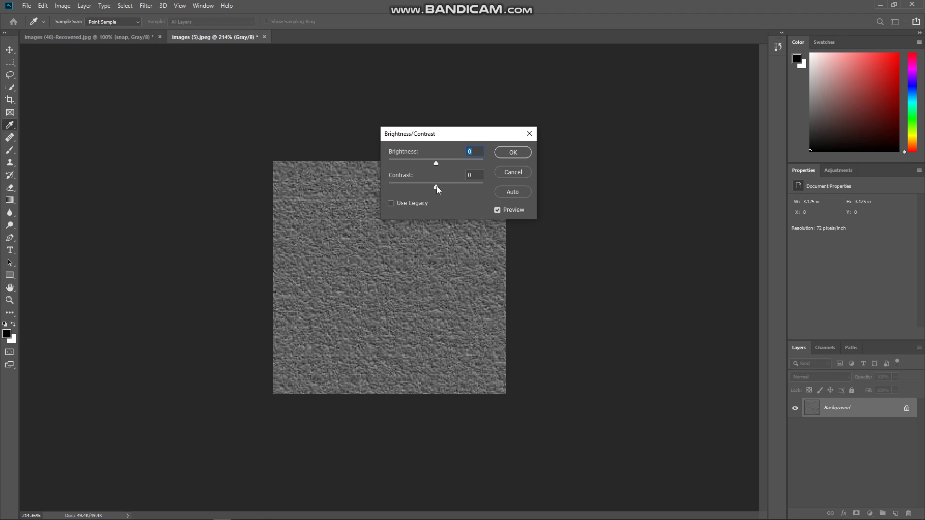
{"action": "mouse_move", "coordinate": [436, 187]}
{"action": "left_mouse_down"}
{"action": "mouse_move", "coordinate": [471, 185]}
{"action": "mouse_move", "coordinate": [428, 164]}
{"action": "left_mouse_up"}
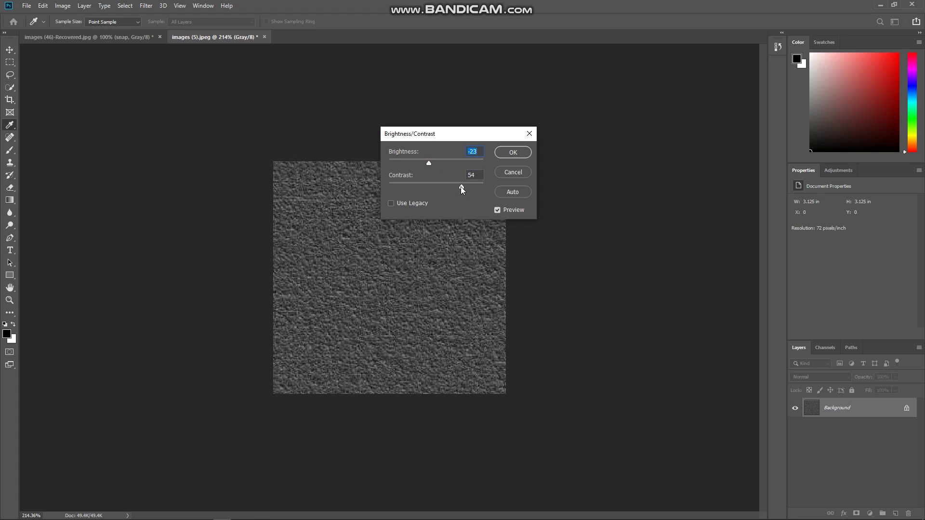
{"action": "left_click", "coordinate": [513, 153]}
{"action": "key", "text": "m"}
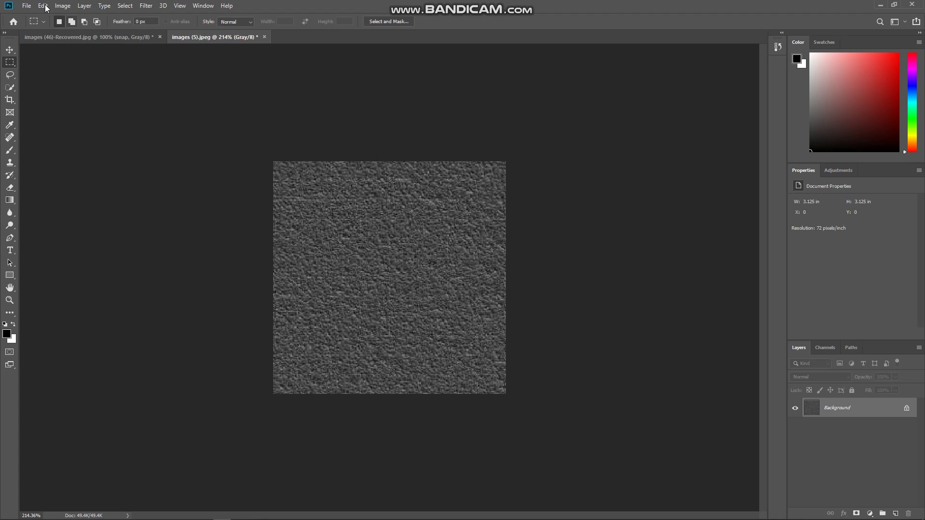
In Save As, browse to TEXTURING in MAYA & PHOTOSHOP > images
{"action": "left_click", "coordinate": [26, 6]}
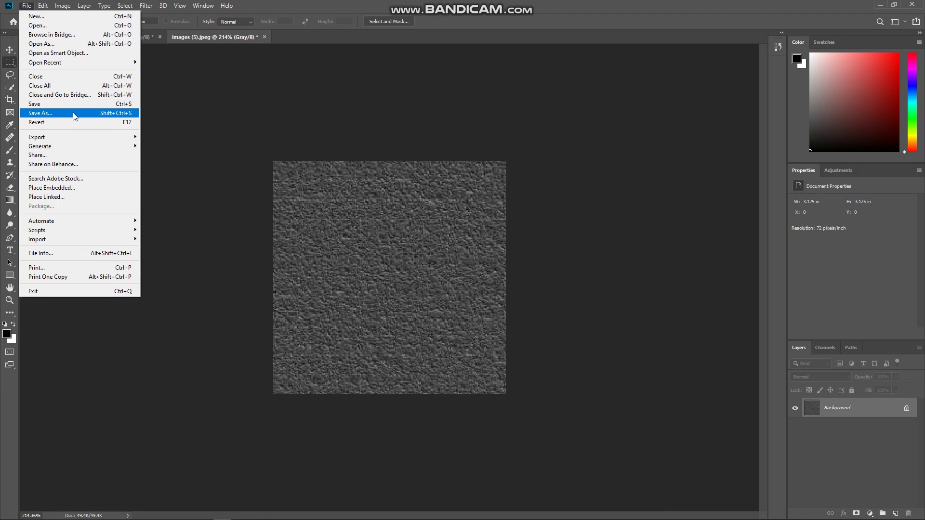
{"action": "left_click", "coordinate": [99, 138]}
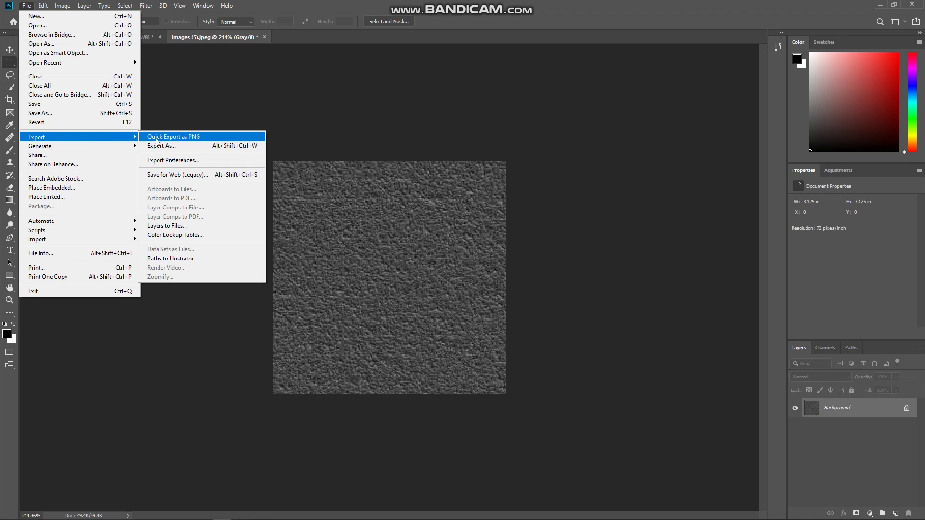
{"action": "left_click", "coordinate": [101, 112]}
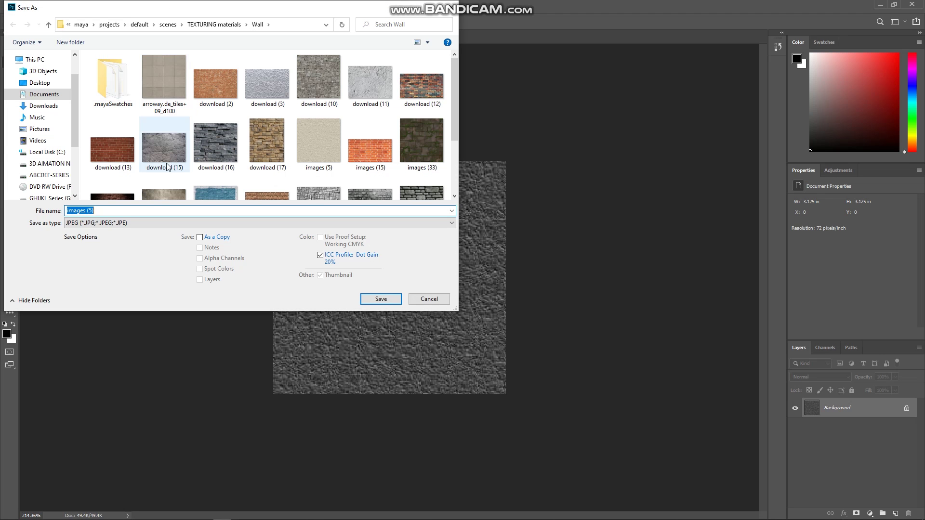
{"action": "scroll", "coordinate": [151, 177], "scroll_direction": "down", "scroll_amount": 2}
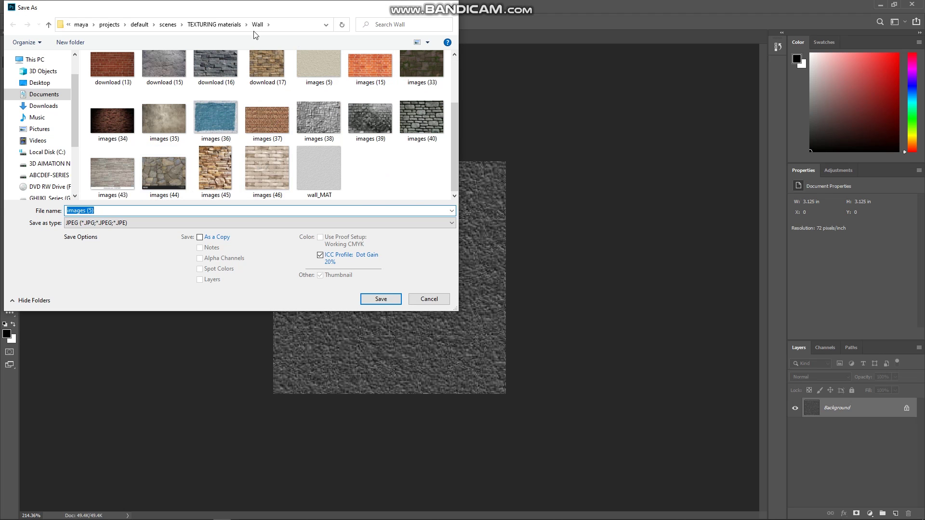
{"action": "left_click", "coordinate": [214, 24]}
{"action": "left_click", "coordinate": [174, 27]}
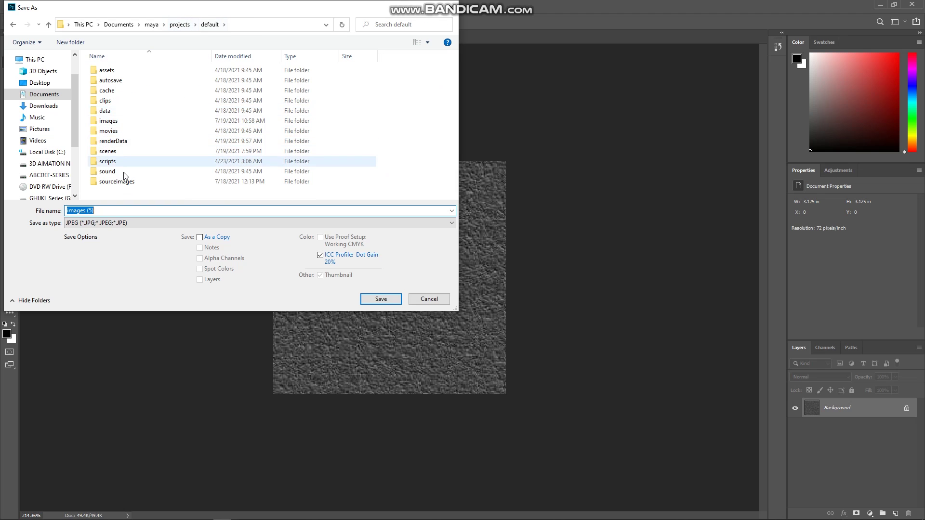
{"action": "double_click", "coordinate": [114, 160]}
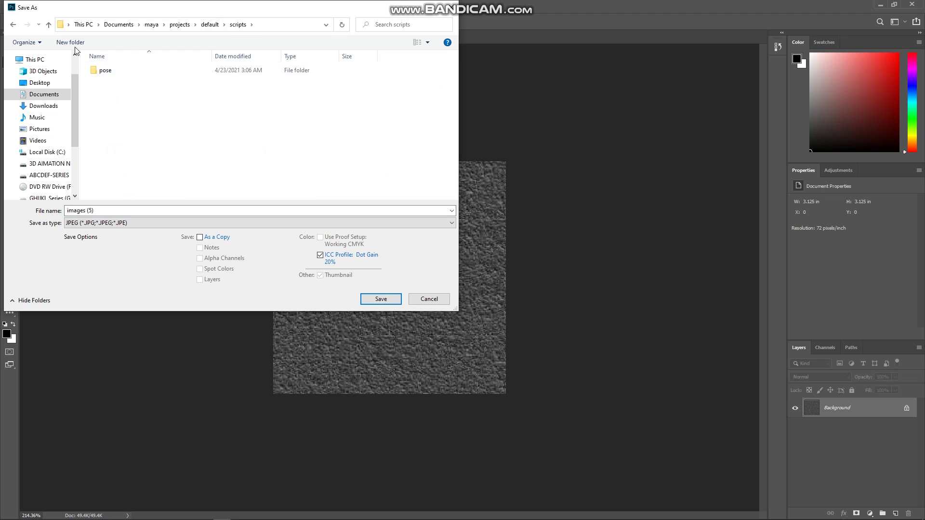
{"action": "left_click", "coordinate": [13, 25]}
{"action": "double_click", "coordinate": [123, 152]}
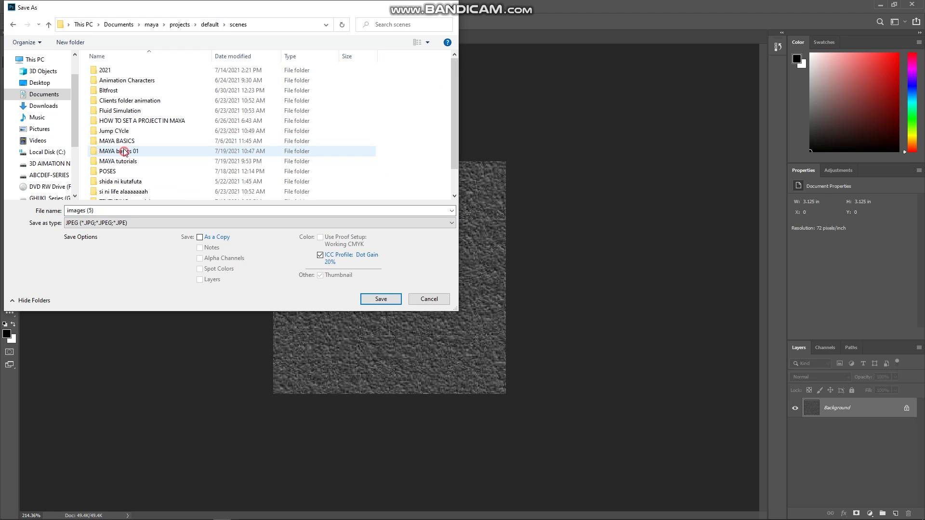
{"action": "scroll", "coordinate": [123, 193], "scroll_direction": "down", "scroll_amount": 1}
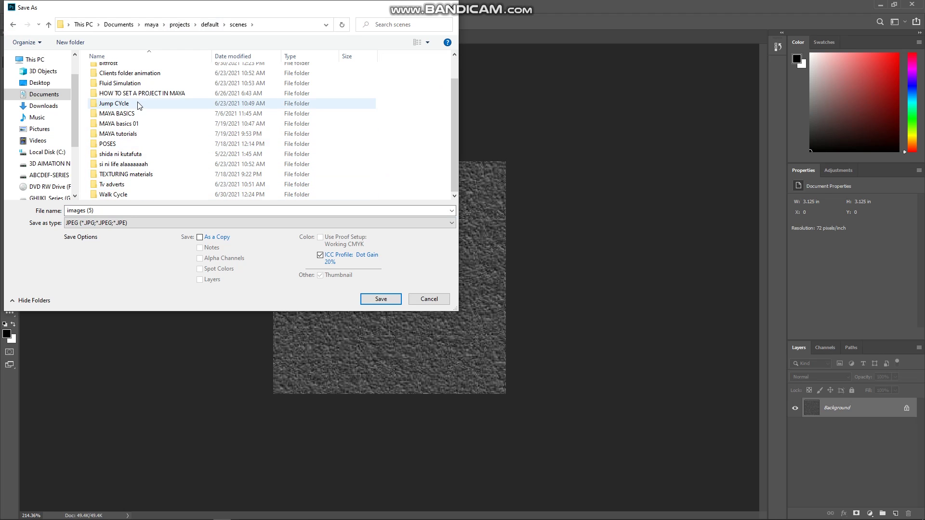
{"action": "double_click", "coordinate": [124, 133]}
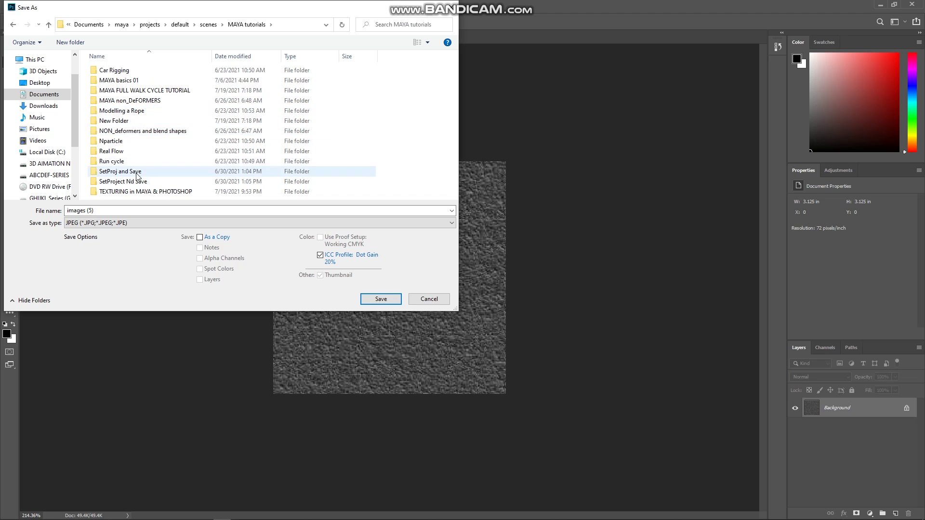
{"action": "double_click", "coordinate": [142, 193]}
{"action": "left_click", "coordinate": [115, 119]}
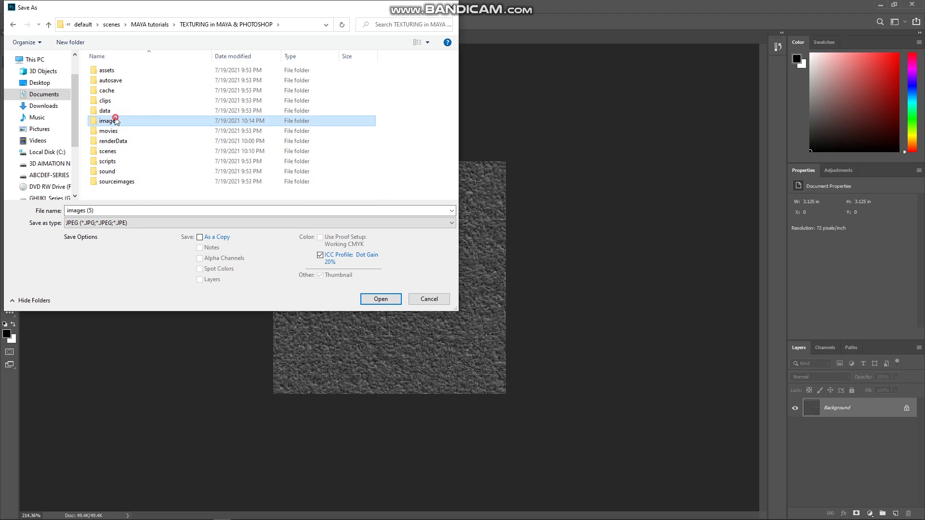
{"action": "double_click", "coordinate": [115, 120]}
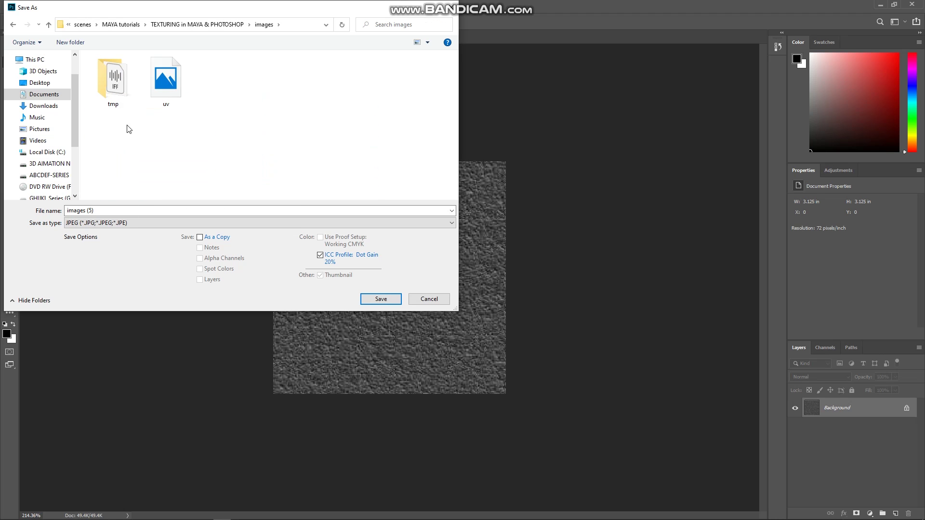
Replace the file name with 'wall BUMP', keeping JPEG format
{"action": "double_click", "coordinate": [110, 210]}
{"action": "left_click", "coordinate": [105, 224]}
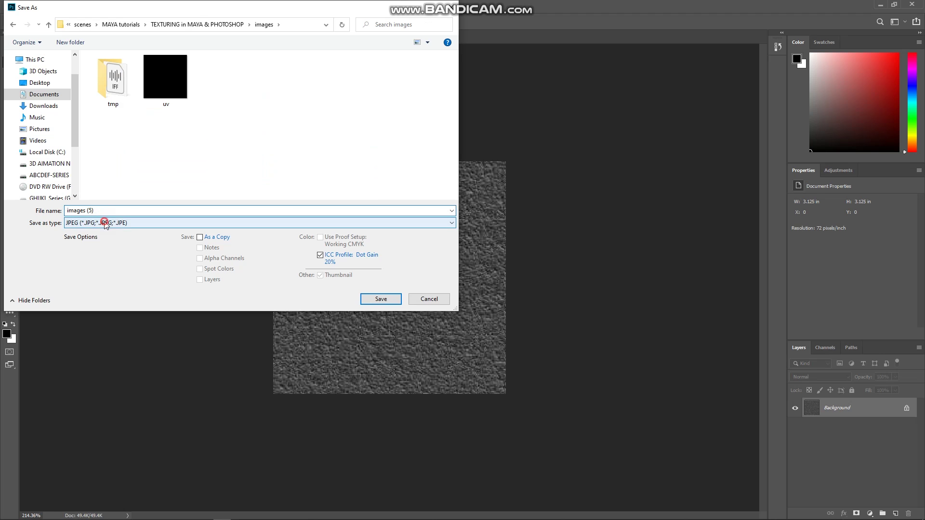
{"action": "left_click", "coordinate": [109, 210]}
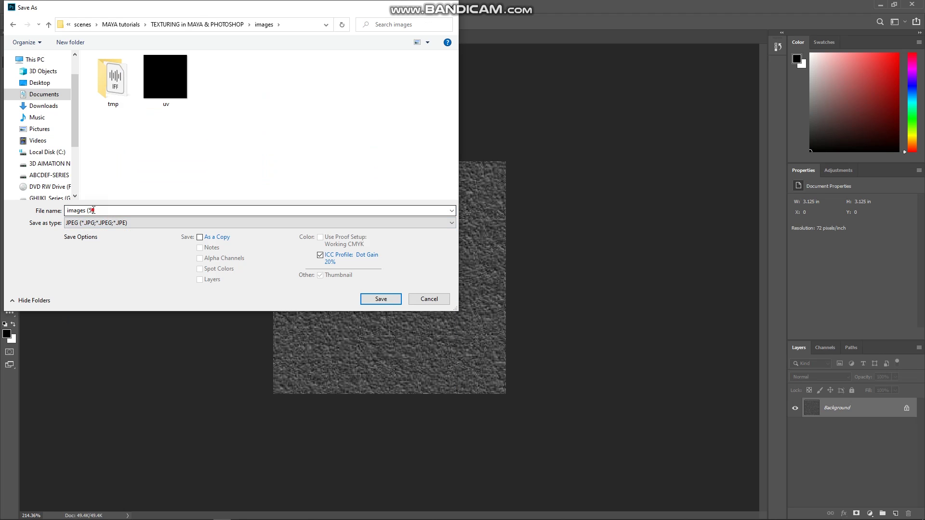
{"action": "left_click_drag", "start_coordinate": [93, 210], "coordinate": [46, 213]}
{"action": "type", "text": "w\\ll BUMP"}
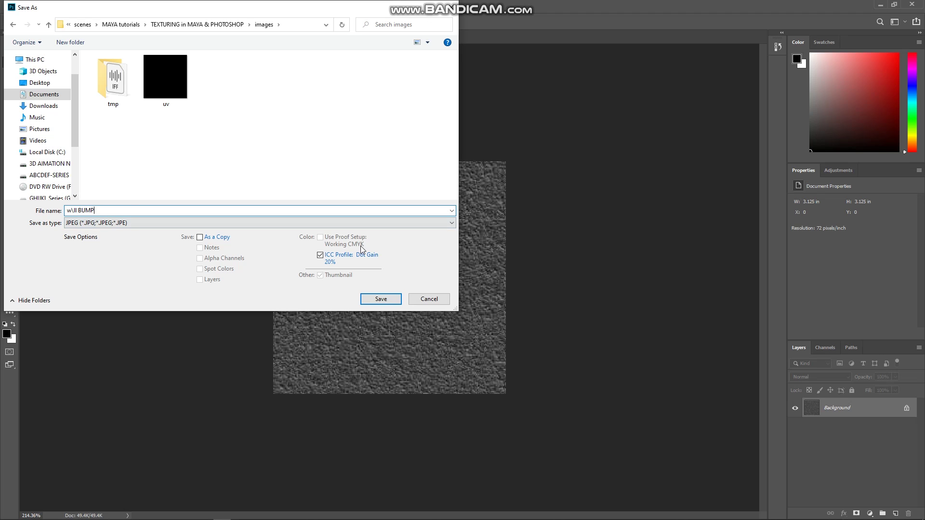
{"action": "left_click_drag", "start_coordinate": [78, 211], "coordinate": [61, 215]}
{"action": "left_click", "coordinate": [70, 210]}
Save the JPEG with Quality set to Maximum
{"action": "left_click", "coordinate": [372, 299]}
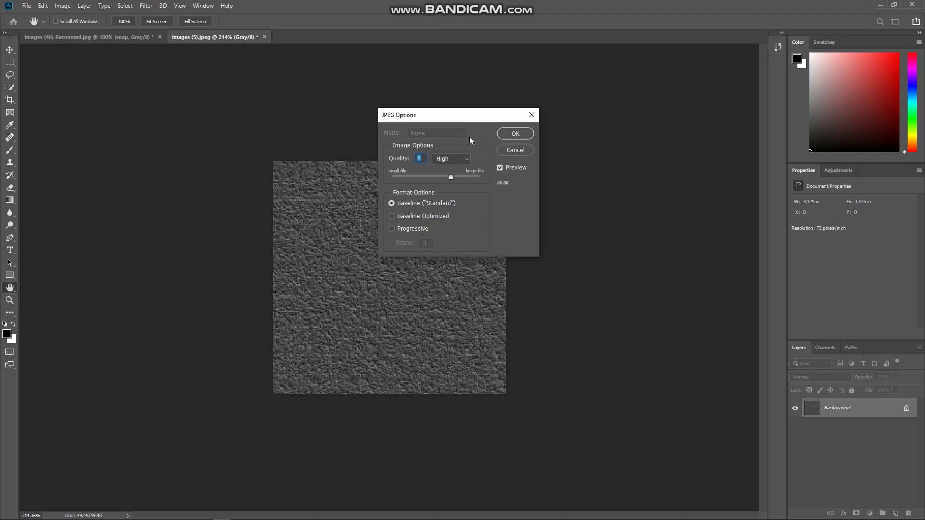
{"action": "left_click", "coordinate": [450, 159]}
{"action": "left_click", "coordinate": [455, 194]}
{"action": "left_click", "coordinate": [509, 135]}
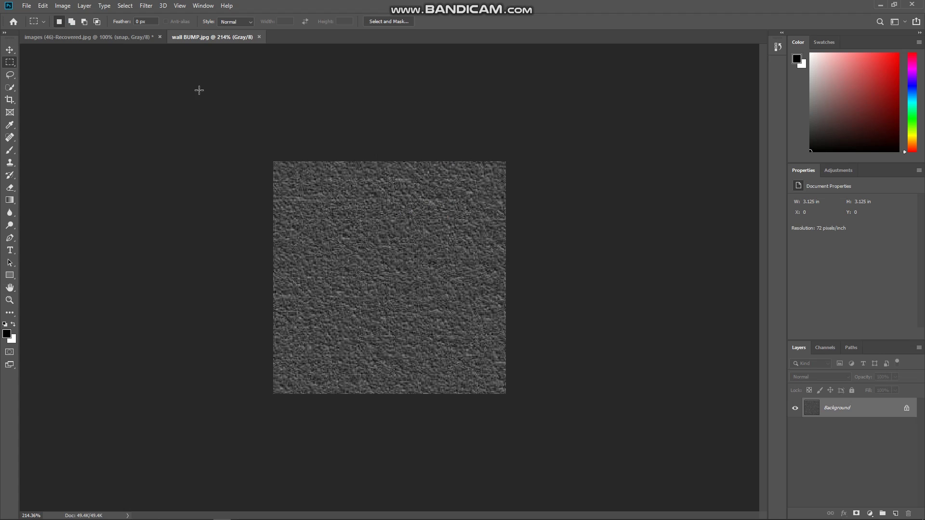
Browse to TEXTURING materials > Floor Tiles and open the white marble images (5)
{"action": "left_click", "coordinate": [26, 7]}
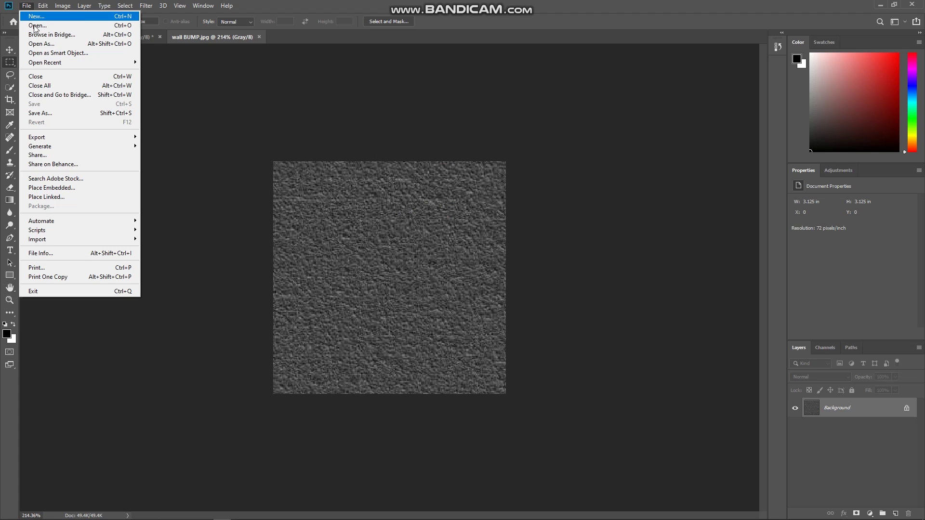
{"action": "left_click", "coordinate": [55, 25]}
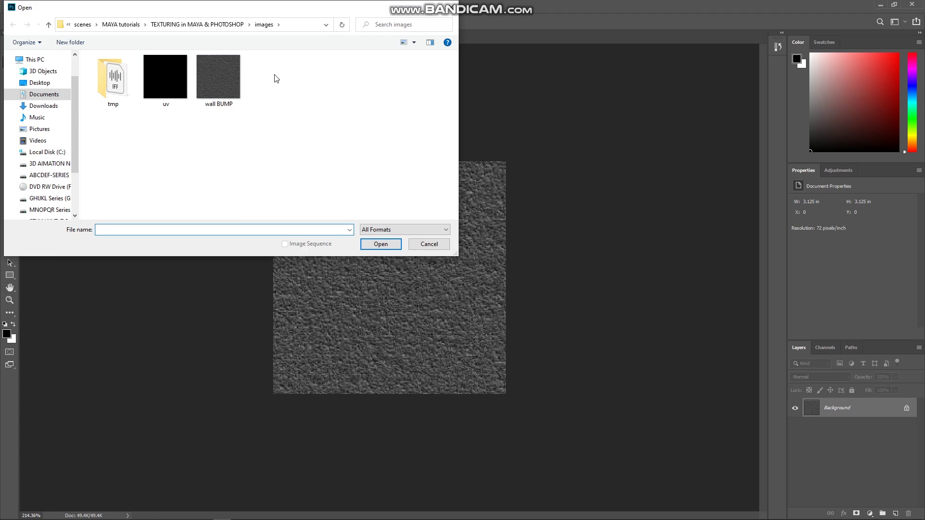
{"action": "left_click", "coordinate": [49, 25]}
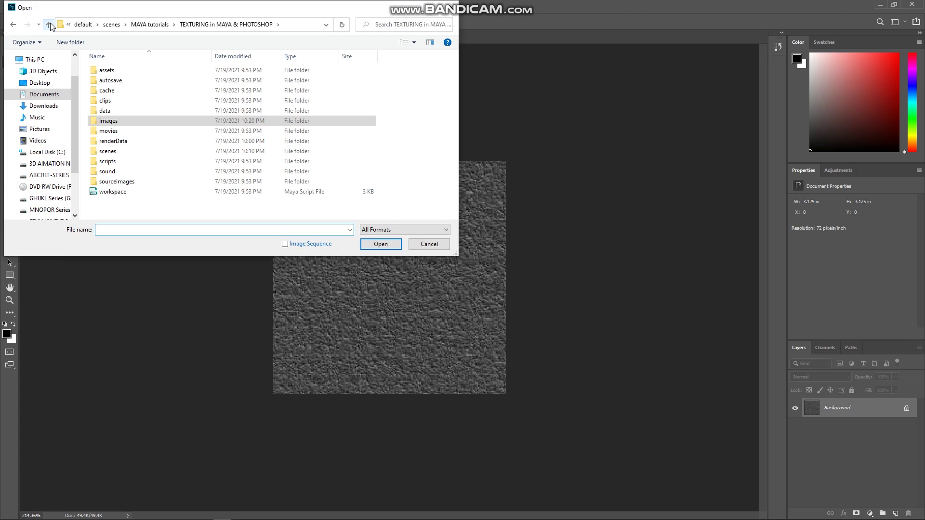
{"action": "left_click", "coordinate": [121, 151]}
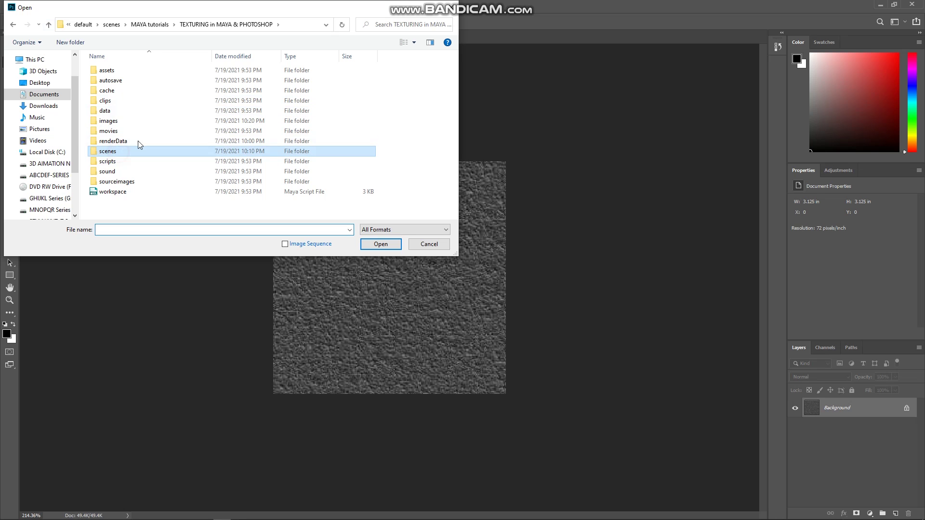
{"action": "left_click", "coordinate": [49, 25]}
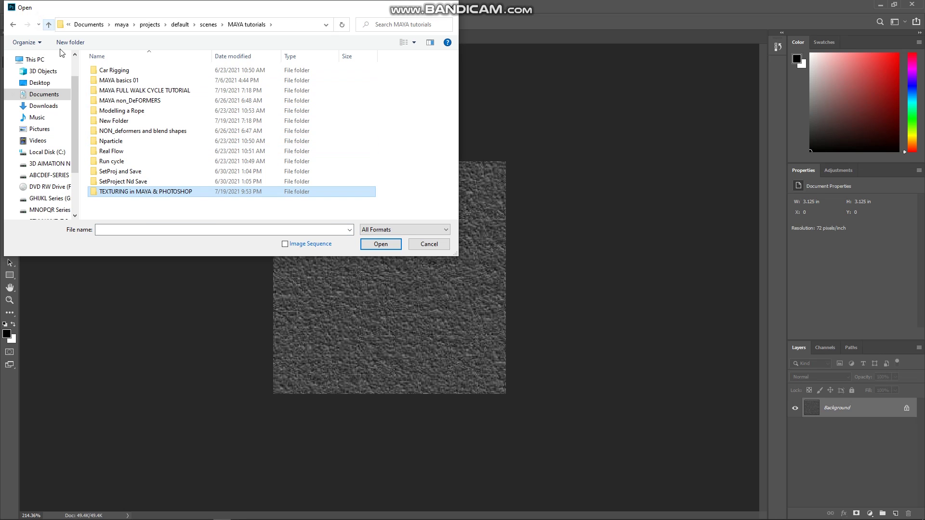
{"action": "left_click", "coordinate": [50, 26]}
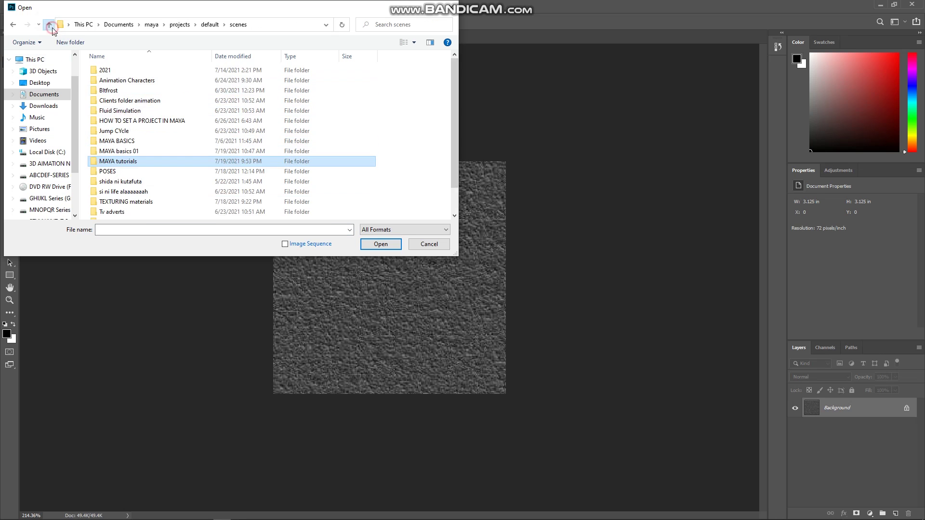
{"action": "scroll", "coordinate": [133, 178], "scroll_direction": "down", "scroll_amount": 1}
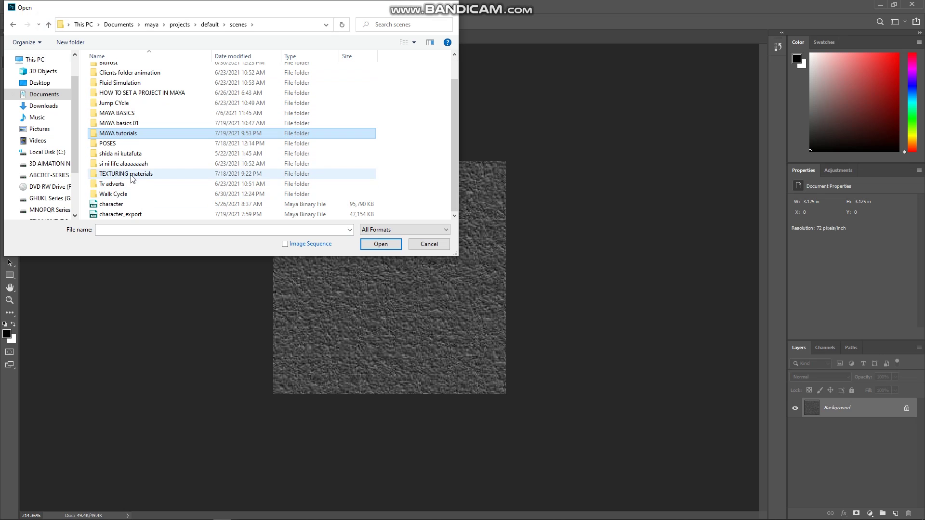
{"action": "double_click", "coordinate": [133, 178]}
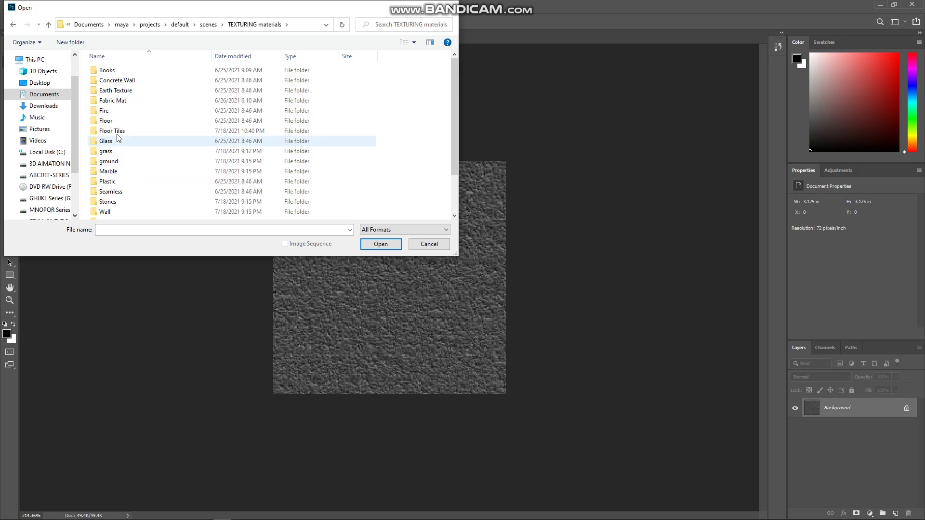
{"action": "double_click", "coordinate": [120, 130]}
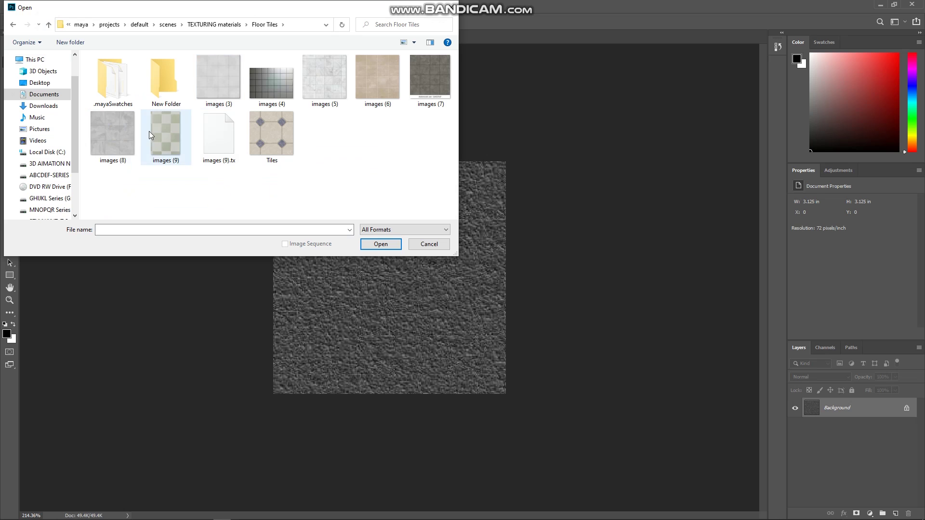
{"action": "mouse_move", "coordinate": [112, 136]}
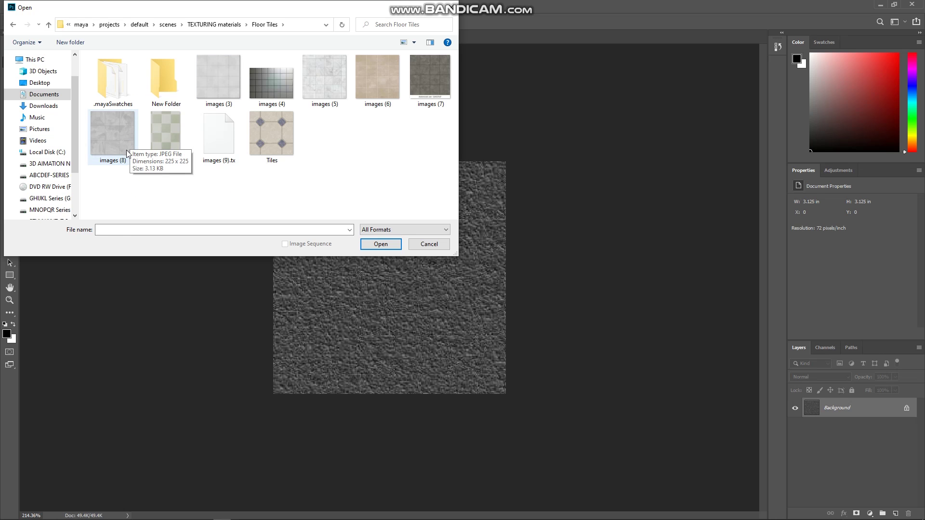
{"action": "left_click", "coordinate": [127, 153]}
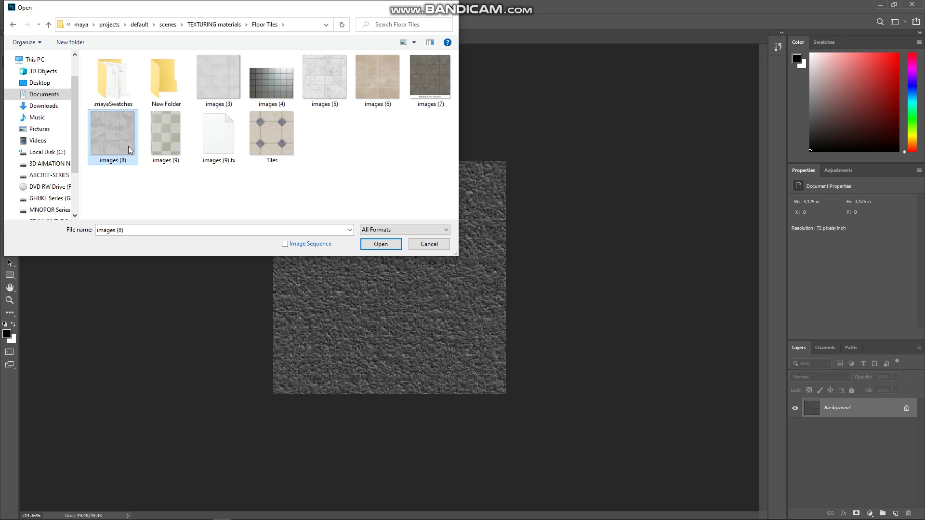
{"action": "left_click", "coordinate": [338, 78]}
{"action": "left_click", "coordinate": [381, 244]}
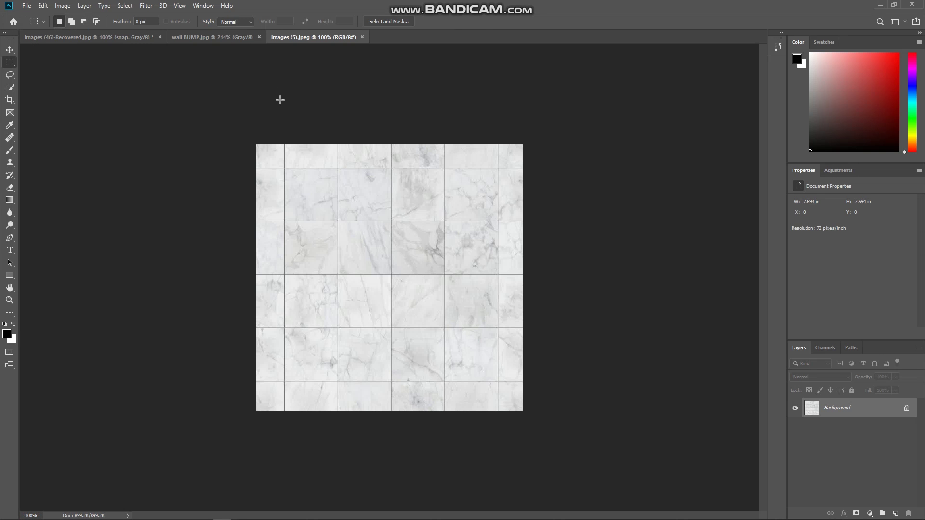
Convert the marble image to Grayscale, discarding colour, and invert it
{"action": "left_click", "coordinate": [69, 8]}
{"action": "mouse_move", "coordinate": [69, 16]}
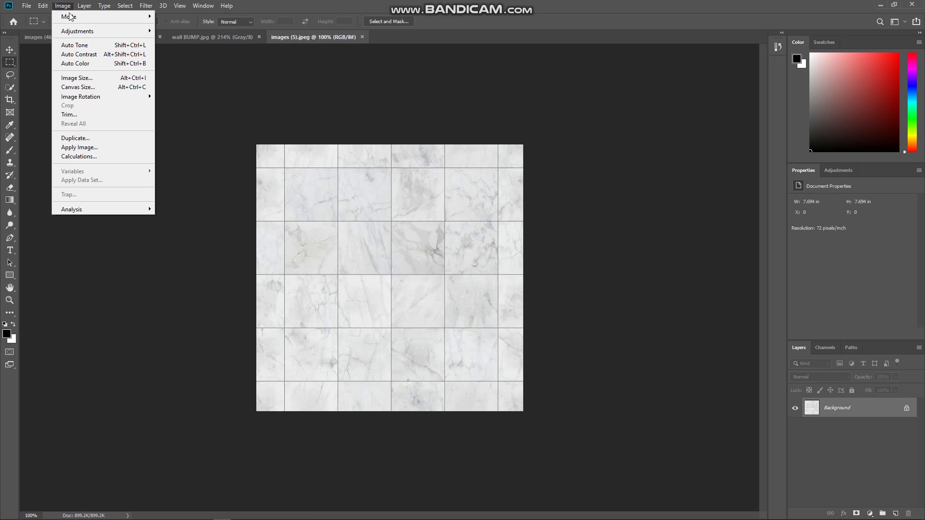
{"action": "left_click", "coordinate": [192, 27]}
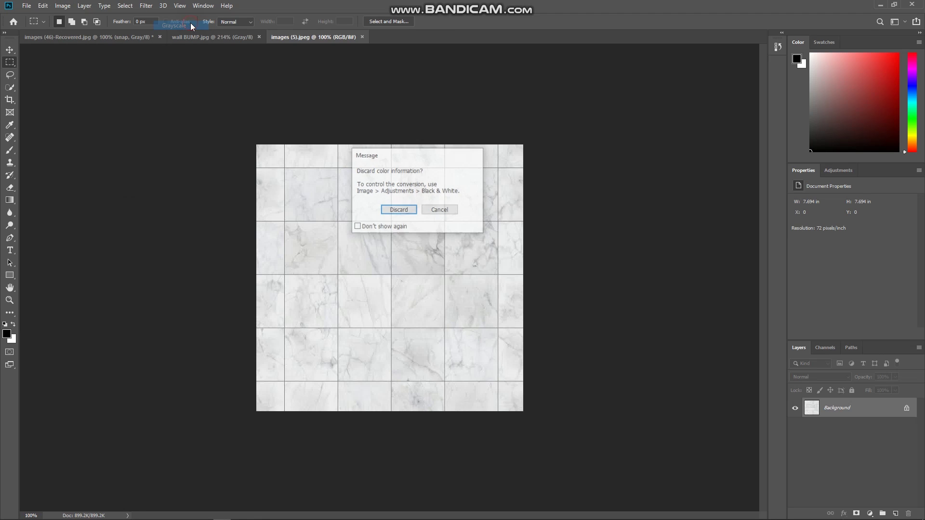
{"action": "left_click", "coordinate": [402, 210]}
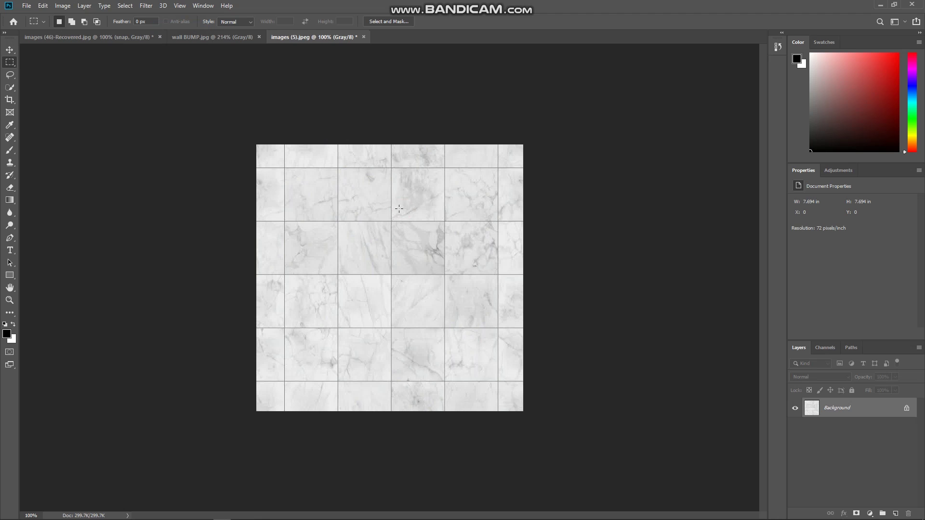
{"action": "left_click", "coordinate": [63, 7]}
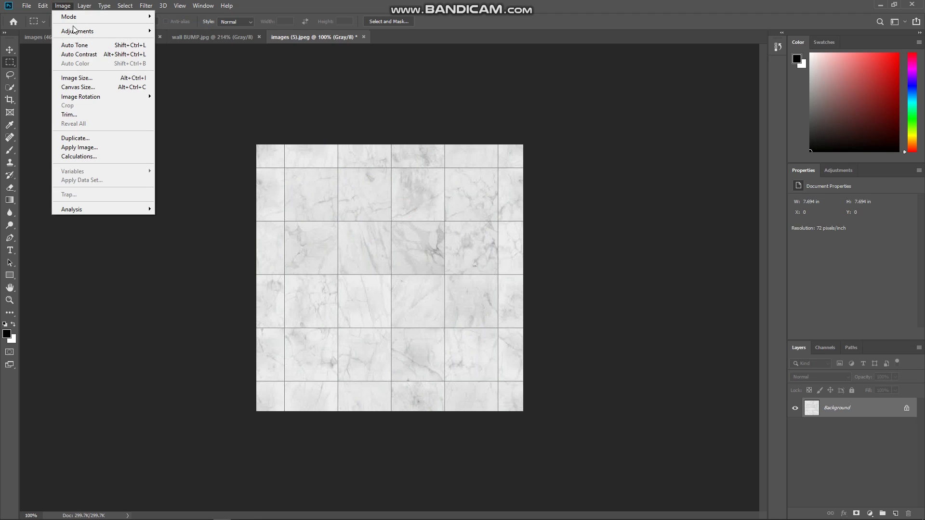
{"action": "left_click", "coordinate": [103, 29]}
{"action": "left_click", "coordinate": [182, 142]}
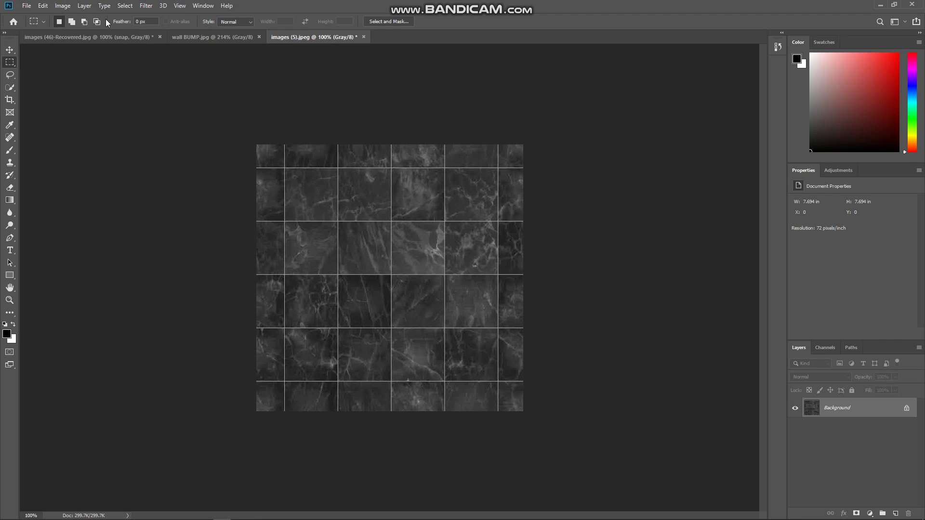
Apply Brightness/Contrast with Brightness -21 and Contrast 26
{"action": "left_click", "coordinate": [63, 5]}
{"action": "left_click", "coordinate": [76, 32]}
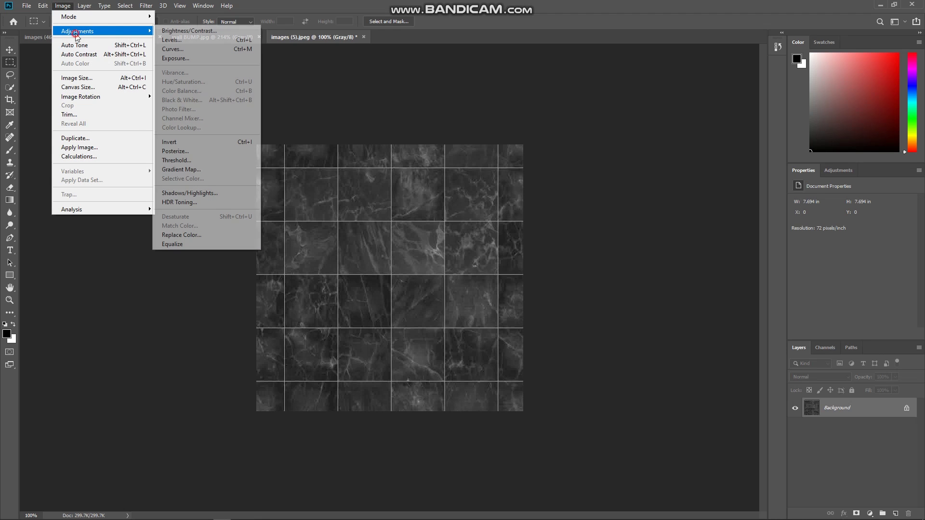
{"action": "left_click", "coordinate": [182, 31]}
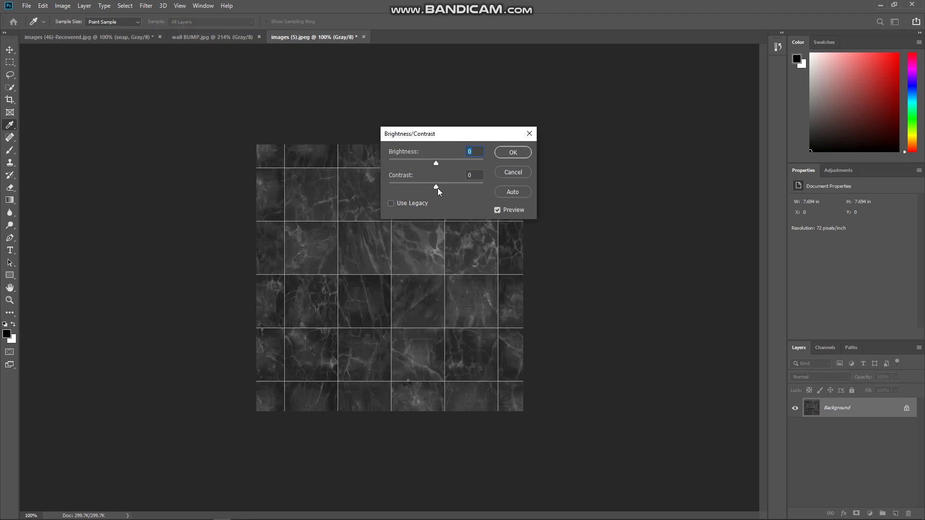
{"action": "mouse_move", "coordinate": [437, 188]}
{"action": "left_mouse_down"}
{"action": "mouse_move", "coordinate": [432, 163]}
{"action": "mouse_move", "coordinate": [447, 187]}
{"action": "left_mouse_up"}
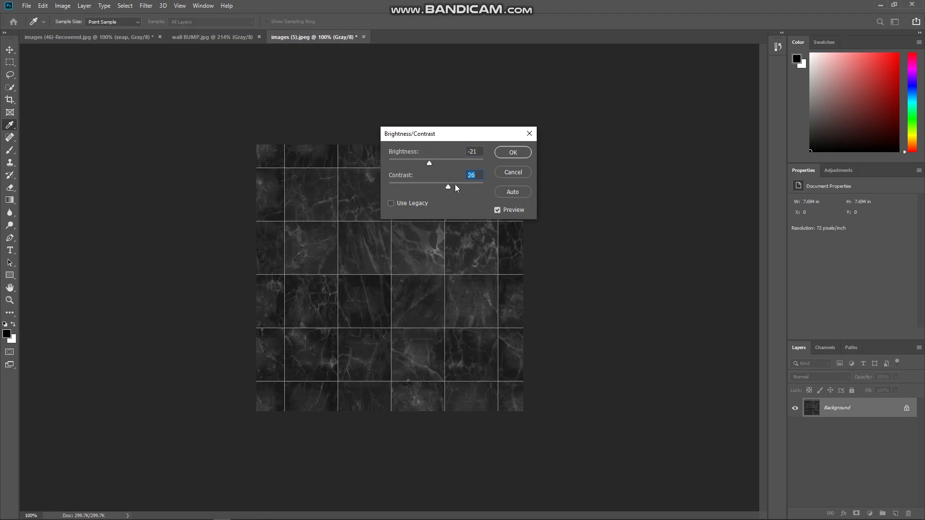
{"action": "left_click", "coordinate": [511, 151]}
{"action": "key", "text": "m"}
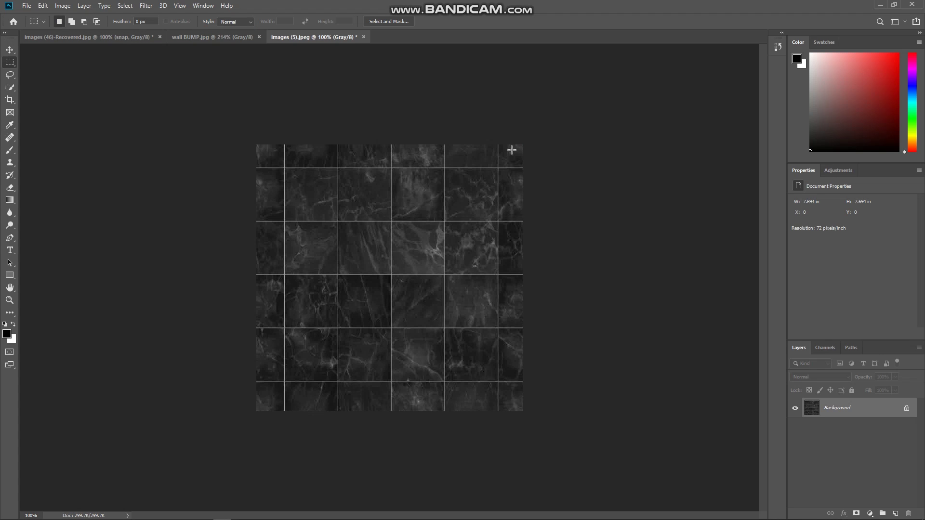
In Save As, browse to the TEXTURING in MAYA & PHOTOSHOP images folder
{"action": "left_click", "coordinate": [27, 6]}
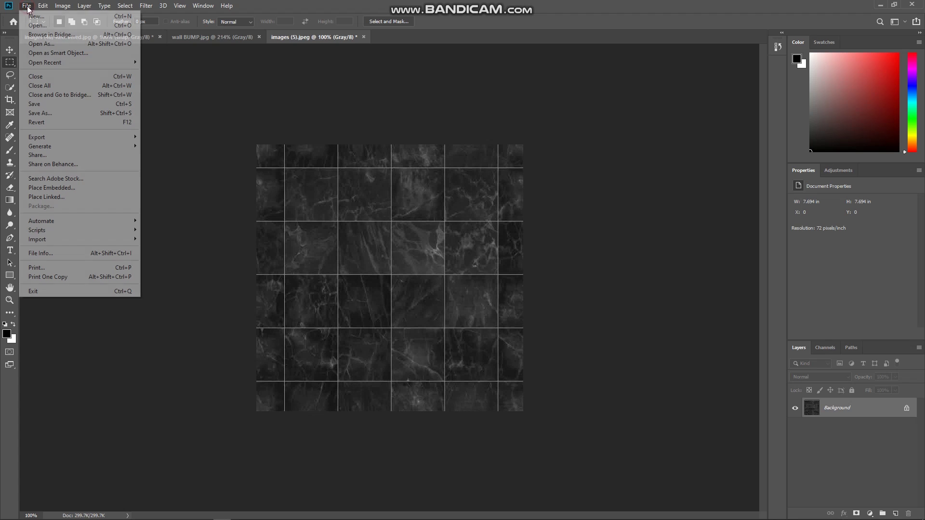
{"action": "left_click", "coordinate": [50, 113]}
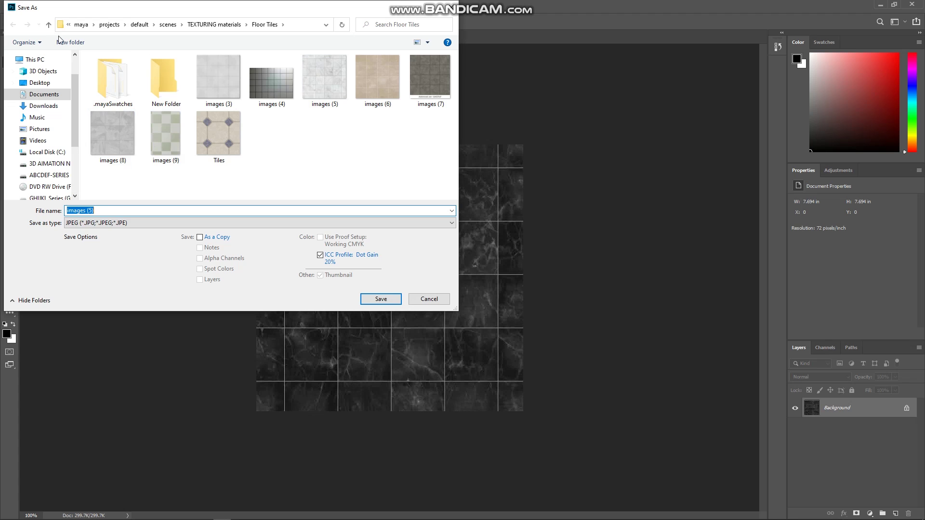
{"action": "left_click", "coordinate": [49, 25]}
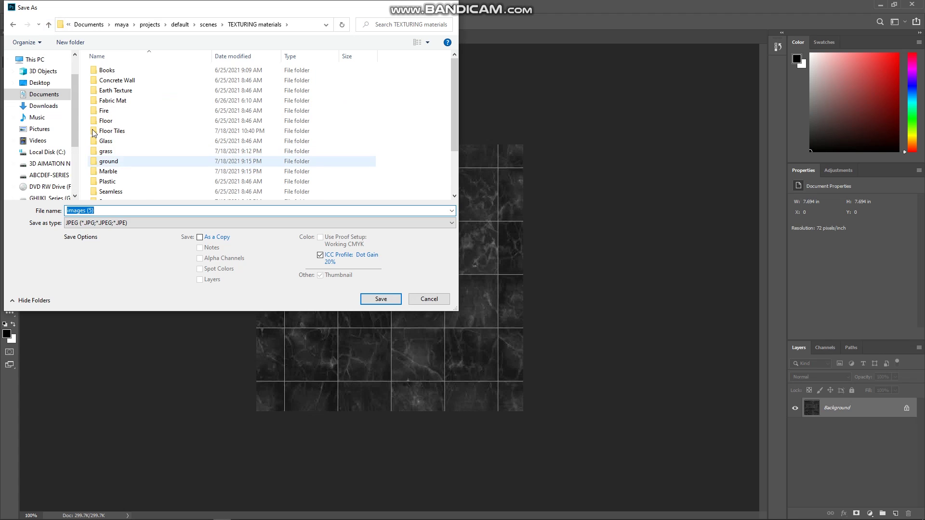
{"action": "left_click", "coordinate": [50, 25]}
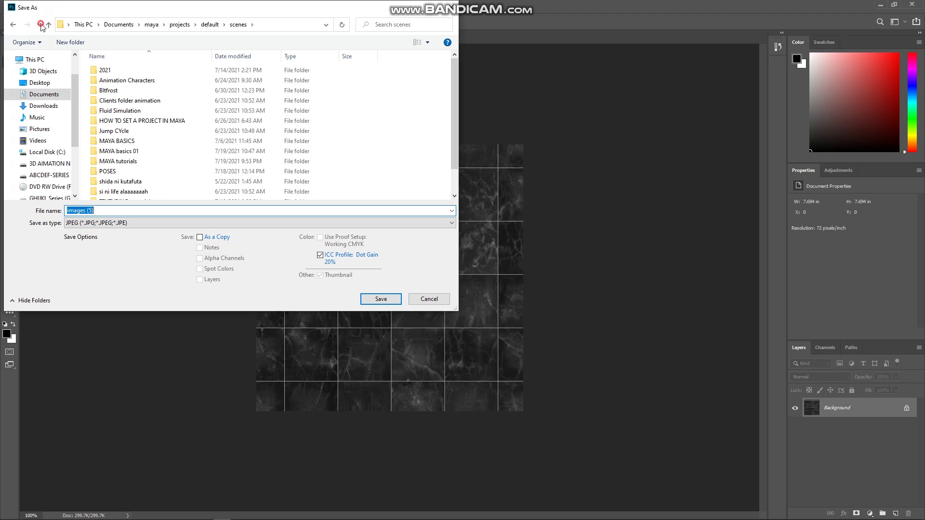
{"action": "left_click", "coordinate": [40, 24]}
{"action": "left_click", "coordinate": [50, 24]}
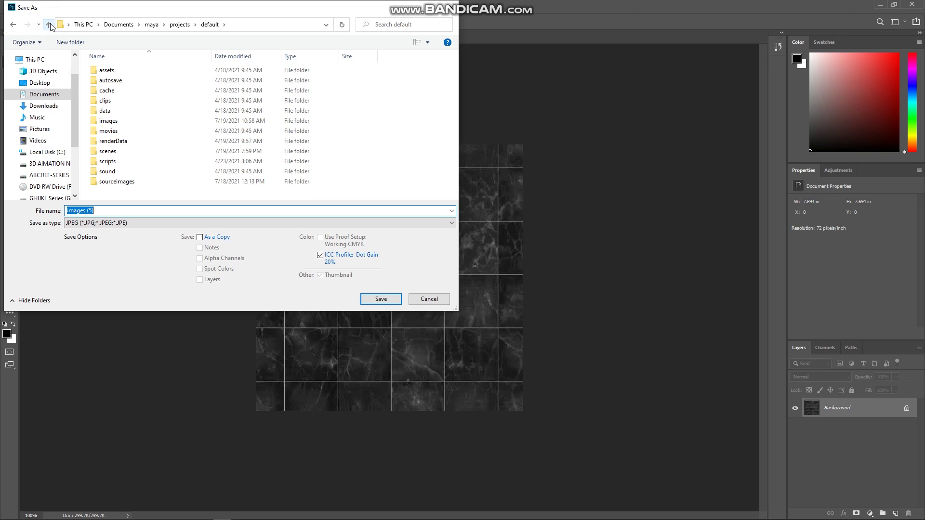
{"action": "left_click", "coordinate": [50, 25]}
{"action": "left_click", "coordinate": [112, 70]}
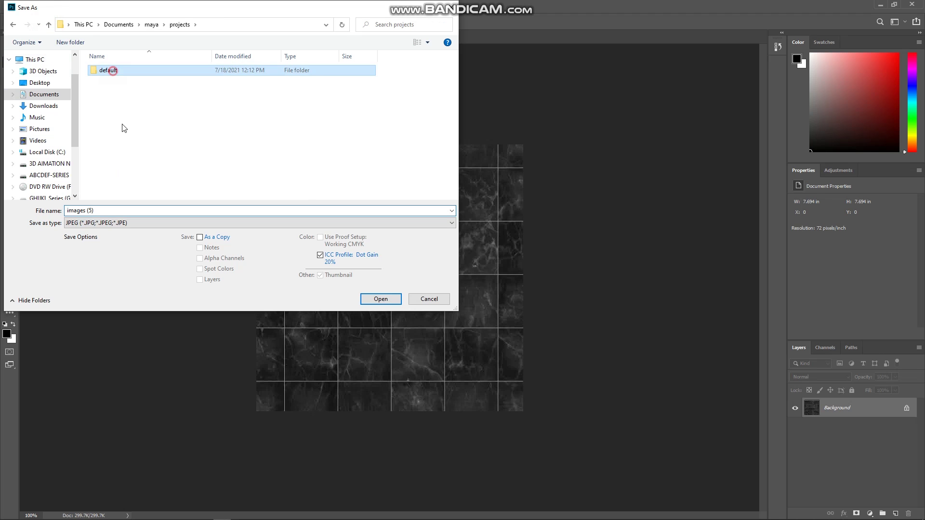
{"action": "double_click", "coordinate": [113, 151]}
{"action": "scroll", "coordinate": [130, 143], "scroll_direction": "down", "scroll_amount": 1}
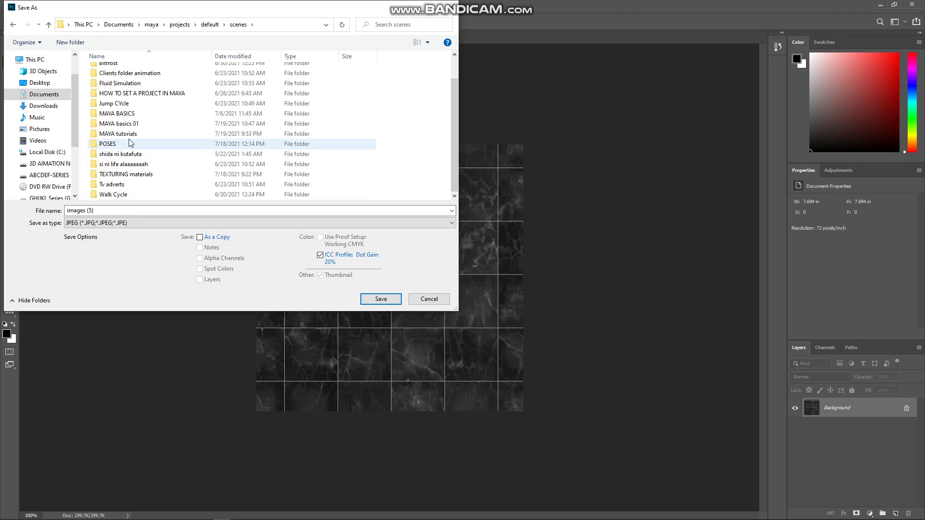
{"action": "double_click", "coordinate": [128, 134]}
{"action": "double_click", "coordinate": [137, 191]}
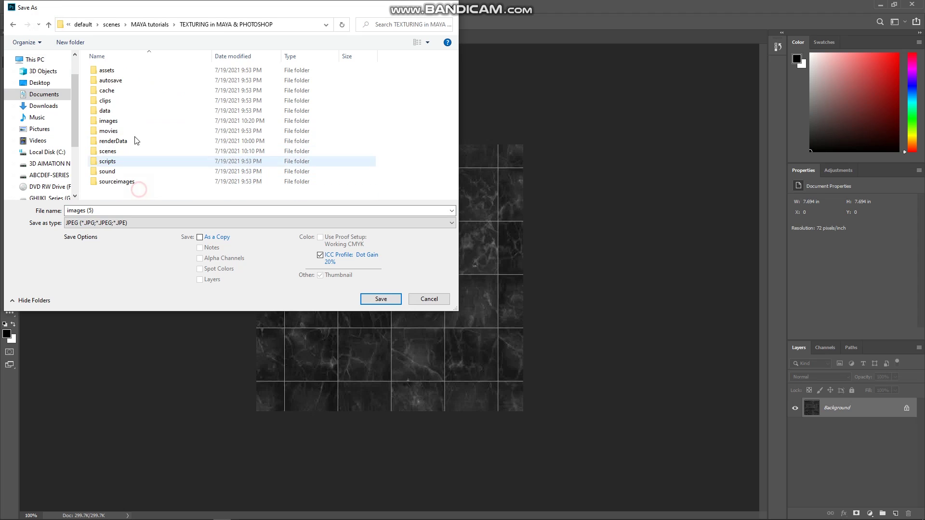
{"action": "double_click", "coordinate": [126, 121]}
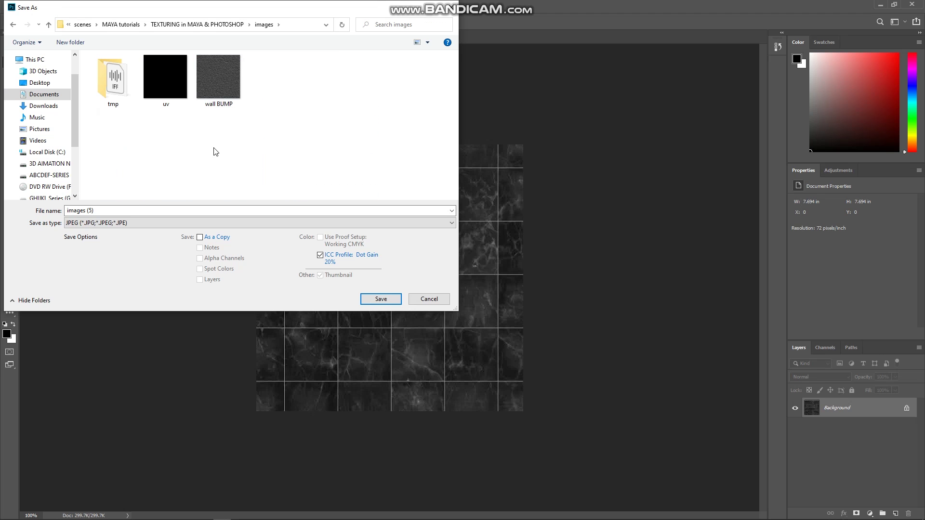
Name the file floor_bump and save it as a JPEG, accepting the quality options
{"action": "left_click", "coordinate": [108, 210]}
{"action": "double_click", "coordinate": [109, 211]}
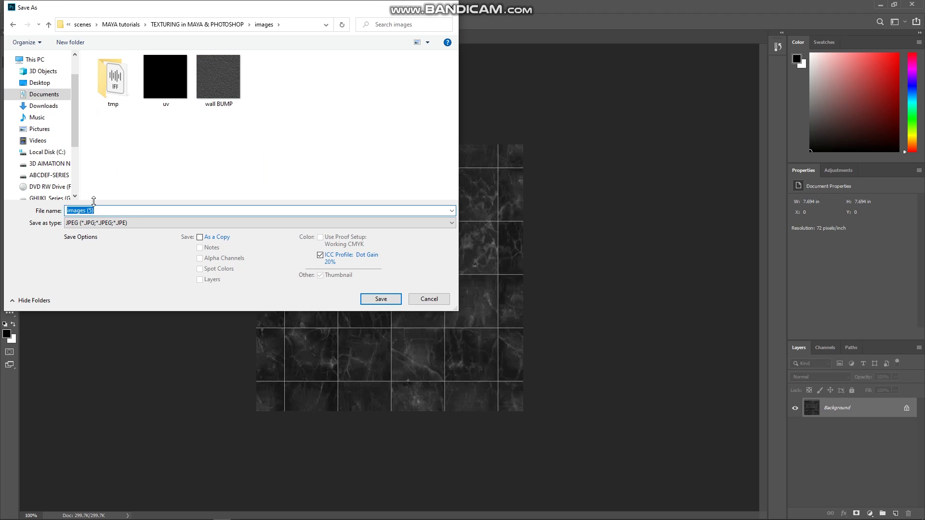
{"action": "type", "text": "floor_bump"}
{"action": "left_click", "coordinate": [369, 300]}
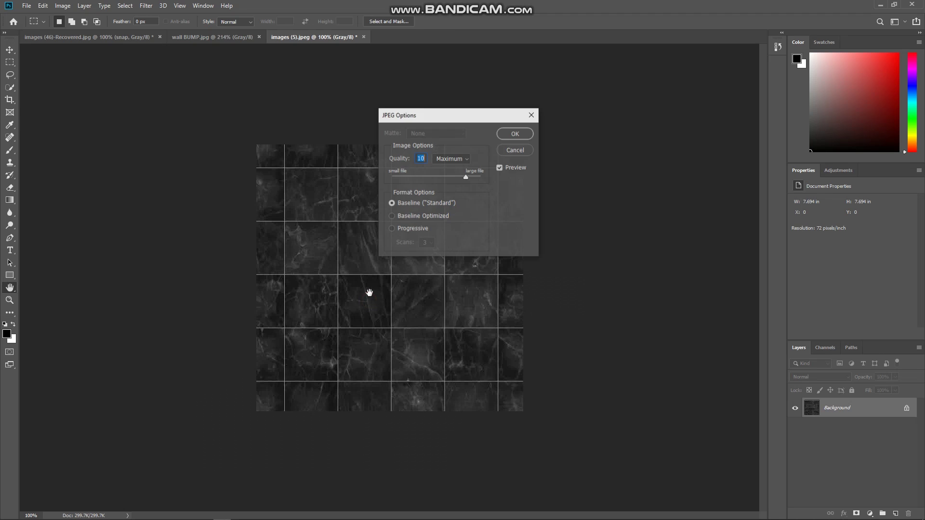
{"action": "left_click", "coordinate": [513, 136]}
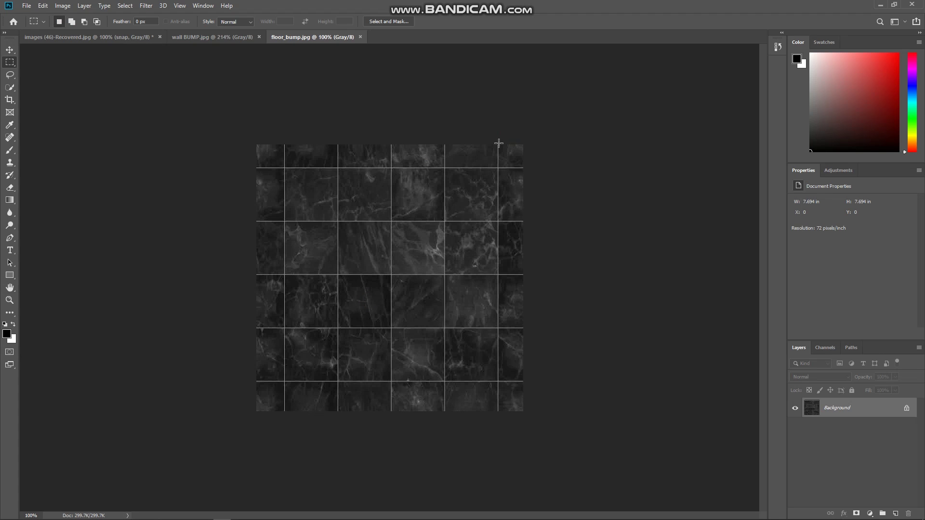
Back in Maya, connect a new File texture (file2) to the Wall Blinn's Bump Mapping
{"action": "left_click", "coordinate": [878, 7]}
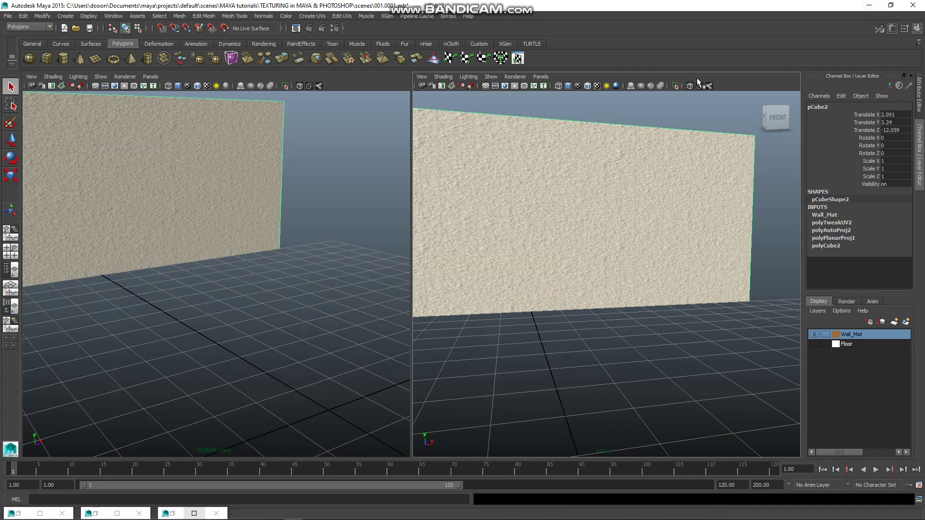
{"action": "right_click_drag", "start_coordinate": [554, 296], "coordinate": [553, 254], "text": "alt"}
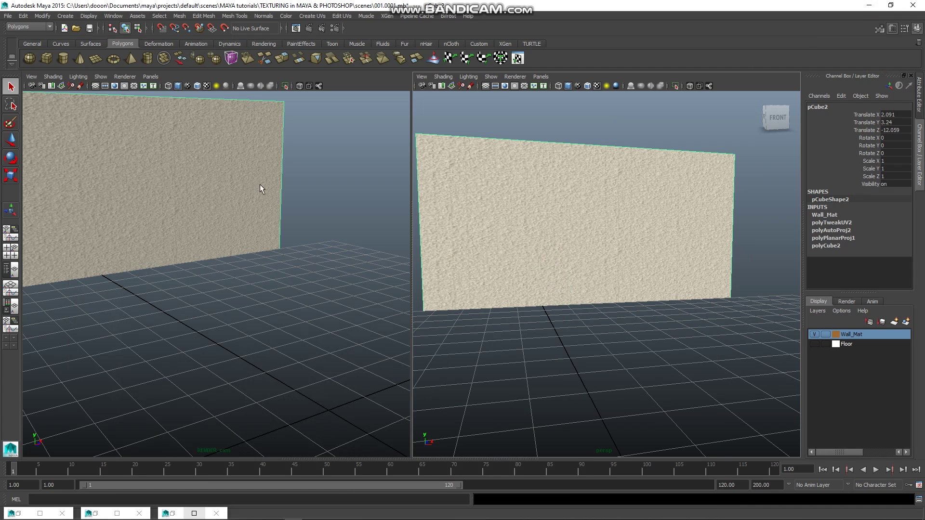
{"action": "left_click", "coordinate": [919, 96]}
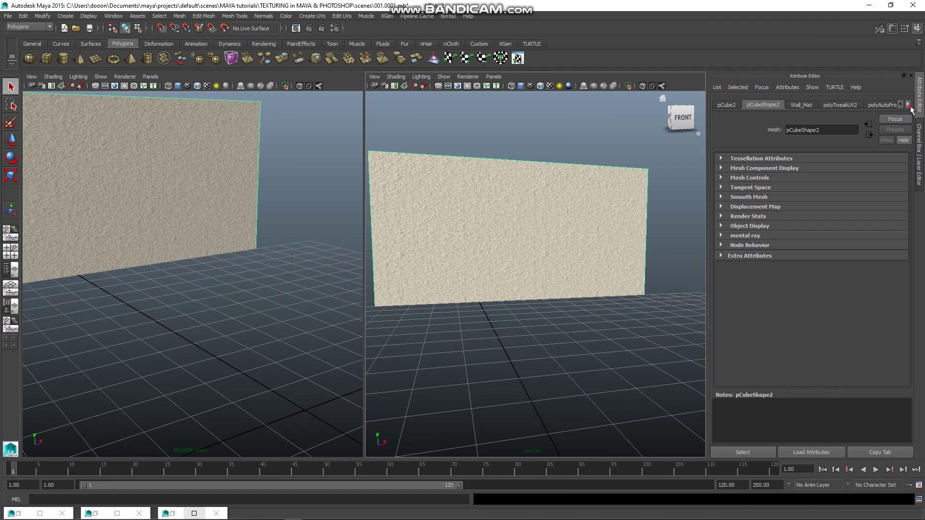
{"action": "left_click", "coordinate": [908, 104]}
{"action": "left_click", "coordinate": [892, 104]}
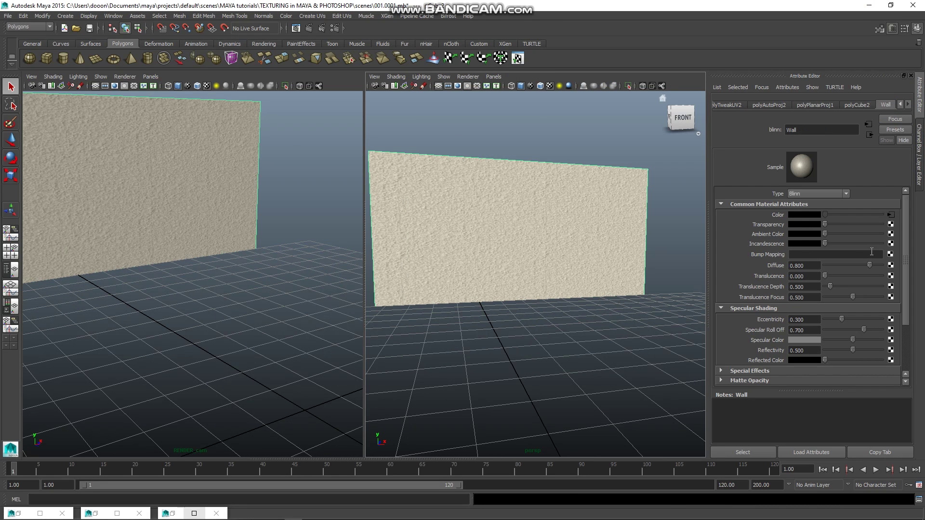
{"action": "left_click", "coordinate": [889, 255]}
{"action": "left_click", "coordinate": [406, 257]}
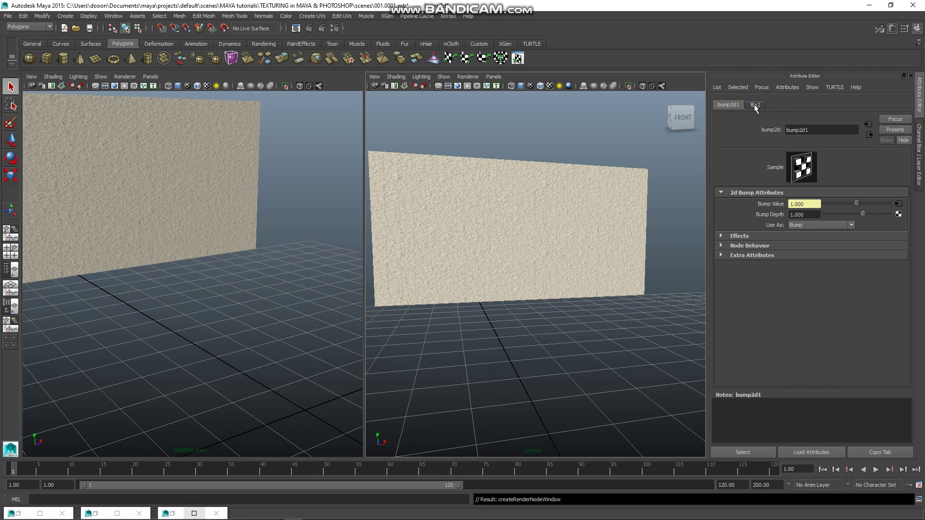
{"action": "left_click", "coordinate": [754, 106]}
Browse file2's Image Name to the TEXTURING in MAYA & PHOTOSHOP images folder and select wall BUMP.jpg
{"action": "left_click", "coordinate": [894, 241]}
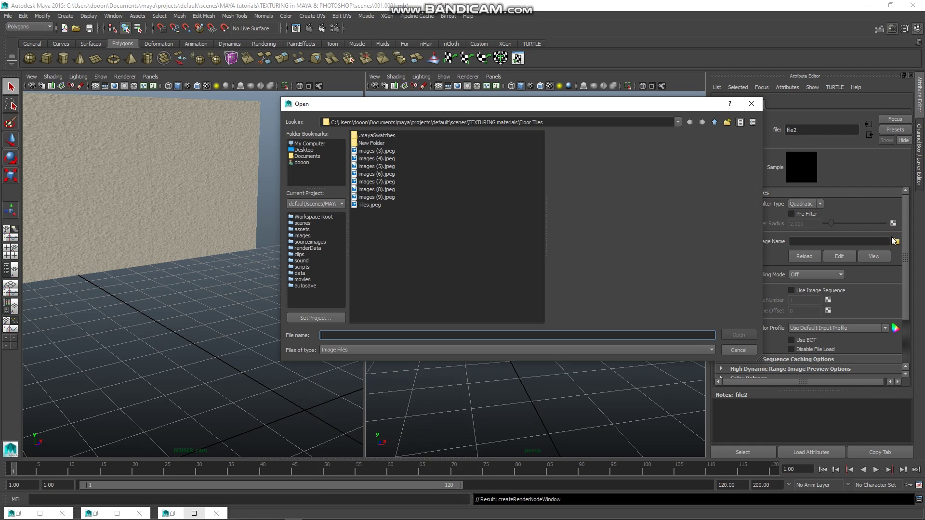
{"action": "left_click", "coordinate": [715, 122]}
{"action": "left_click", "coordinate": [716, 122]}
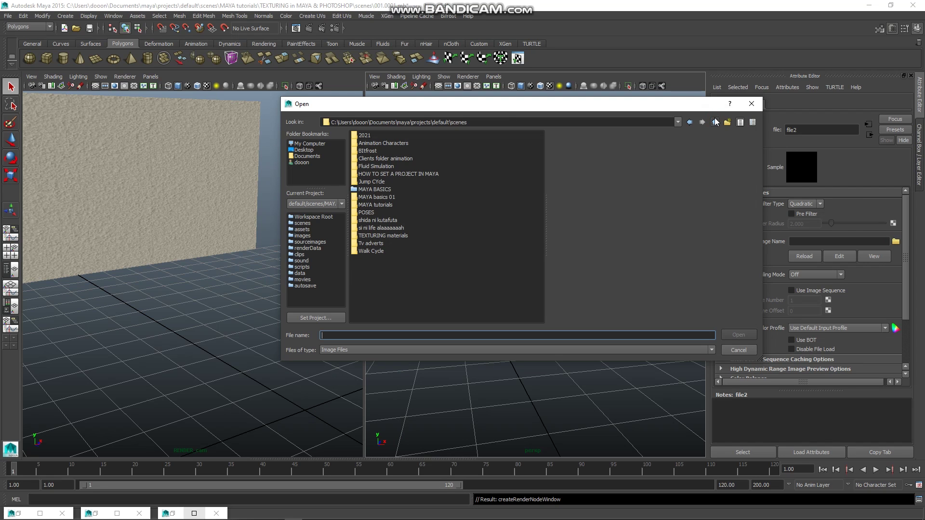
{"action": "double_click", "coordinate": [387, 205]}
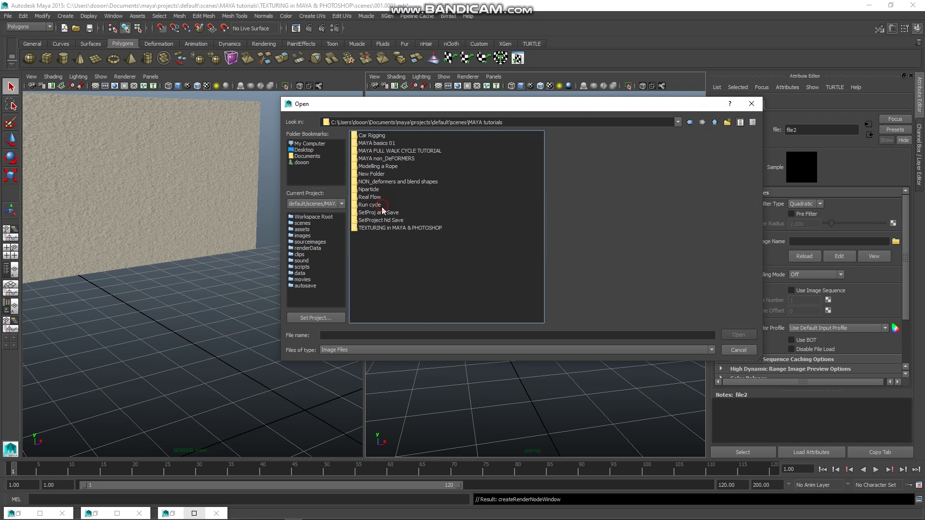
{"action": "double_click", "coordinate": [398, 227]}
{"action": "double_click", "coordinate": [367, 175]}
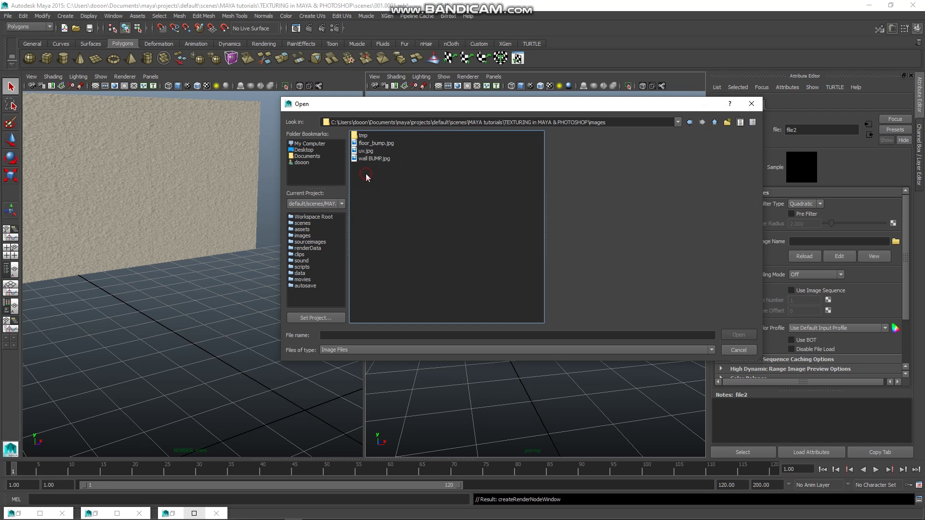
{"action": "left_click", "coordinate": [373, 158]}
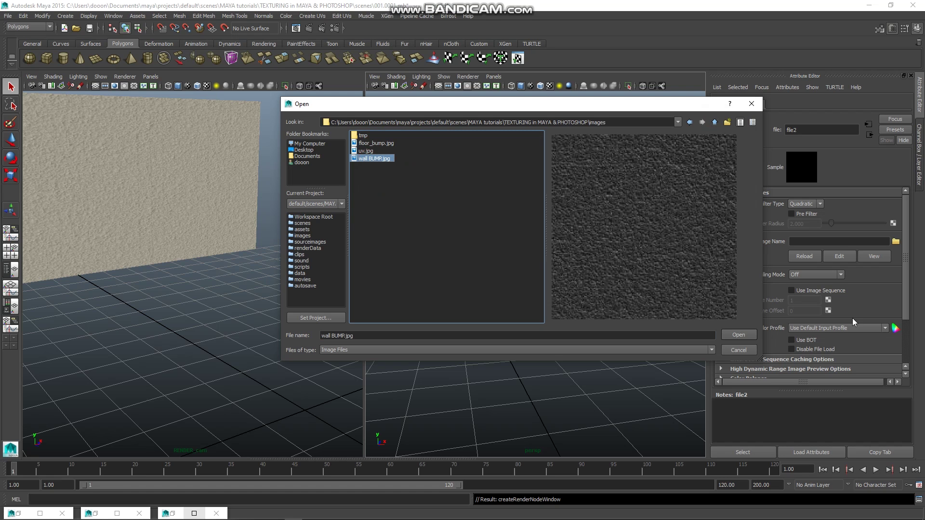
Load wall BUMP.jpg as the bump texture and render a test frame of the wall
{"action": "left_click", "coordinate": [737, 335]}
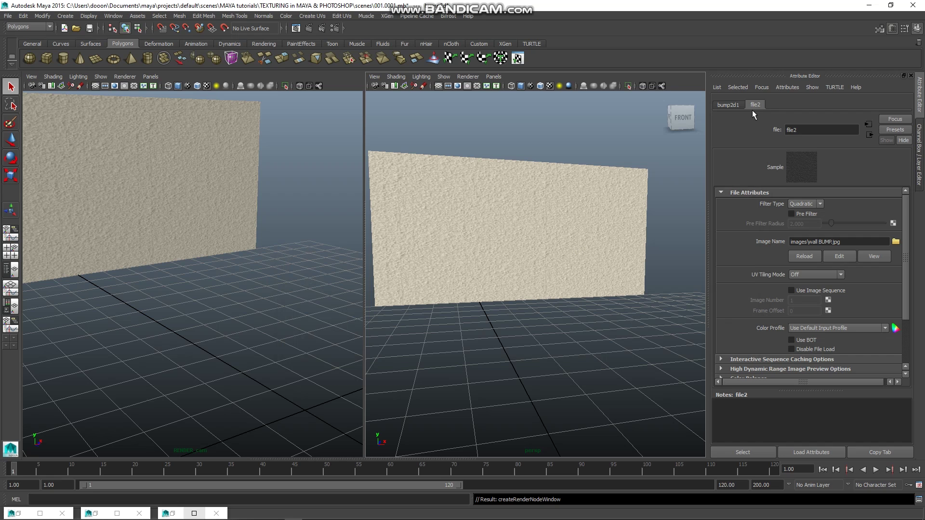
{"action": "left_click", "coordinate": [738, 106]}
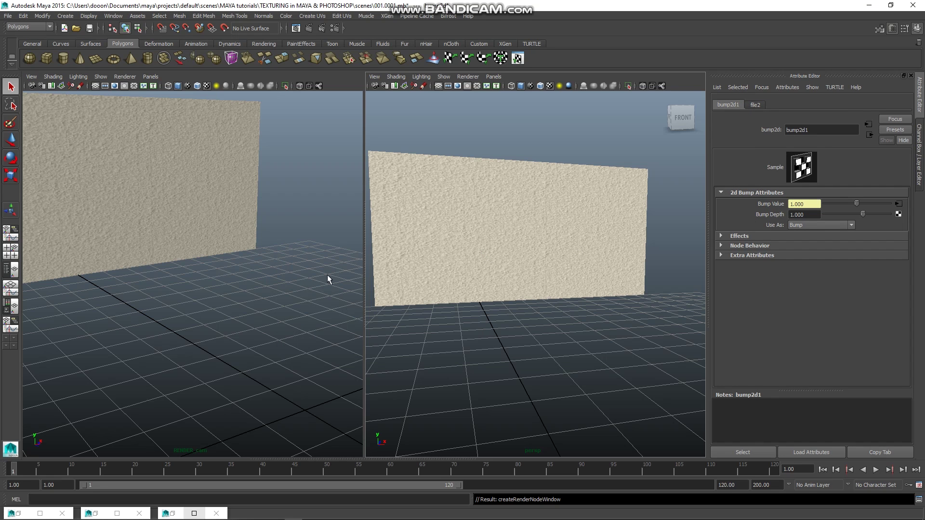
{"action": "left_click", "coordinate": [308, 28]}
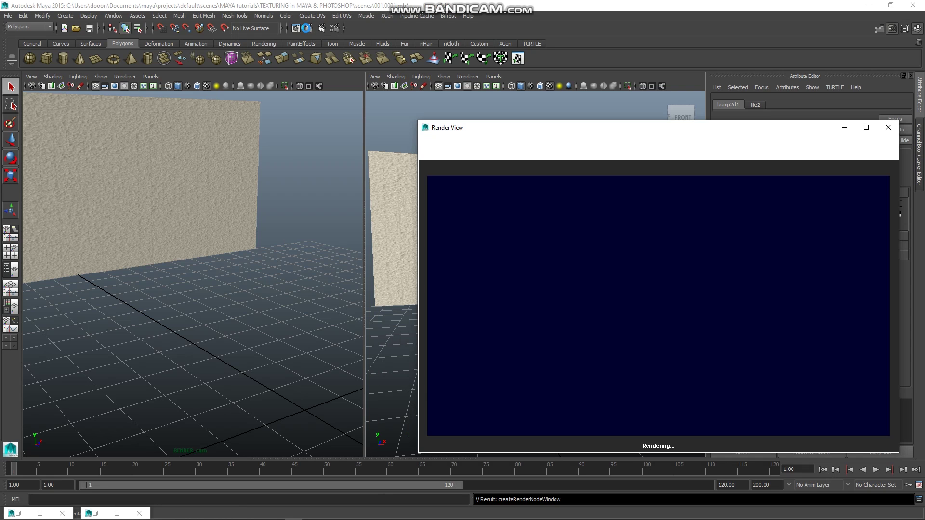
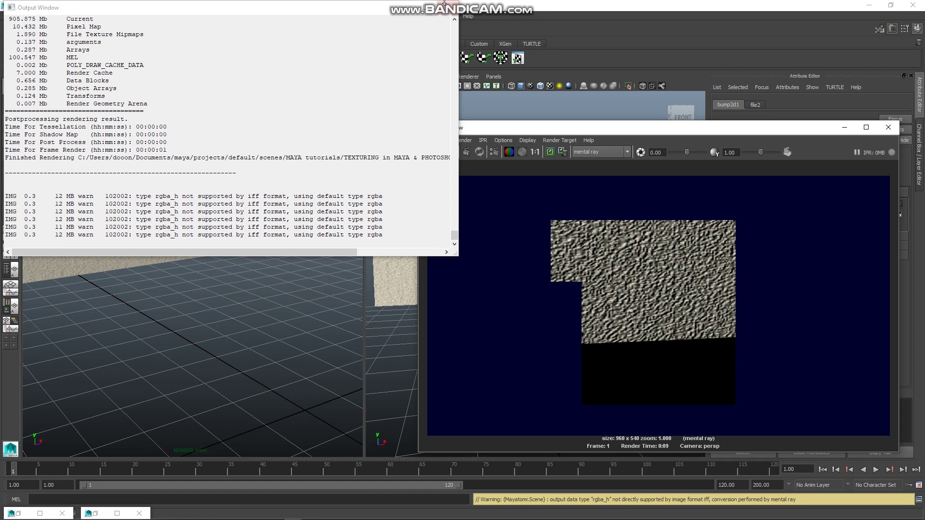
Render the wall with Maya Software, then lower bump depth to about 0.11 and re-render
{"action": "left_click", "coordinate": [600, 151]}
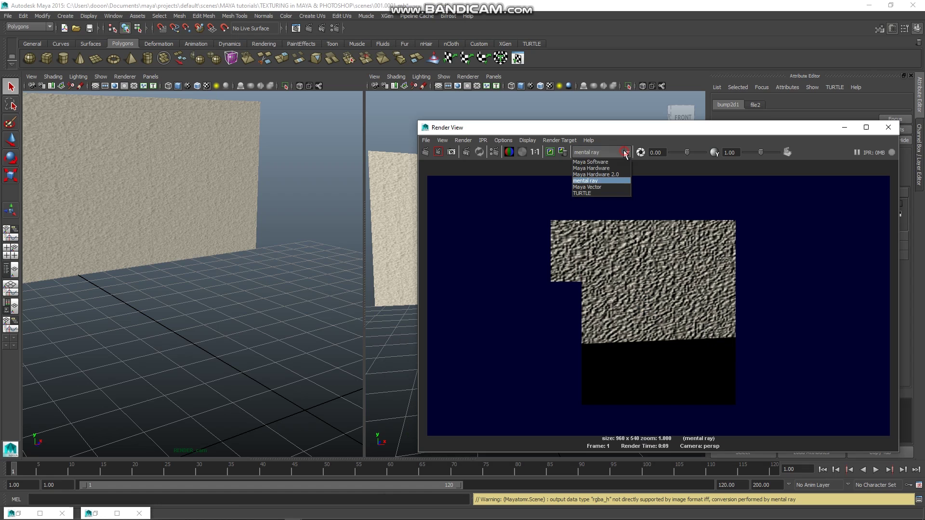
{"action": "left_click", "coordinate": [597, 160]}
{"action": "left_click", "coordinate": [427, 151]}
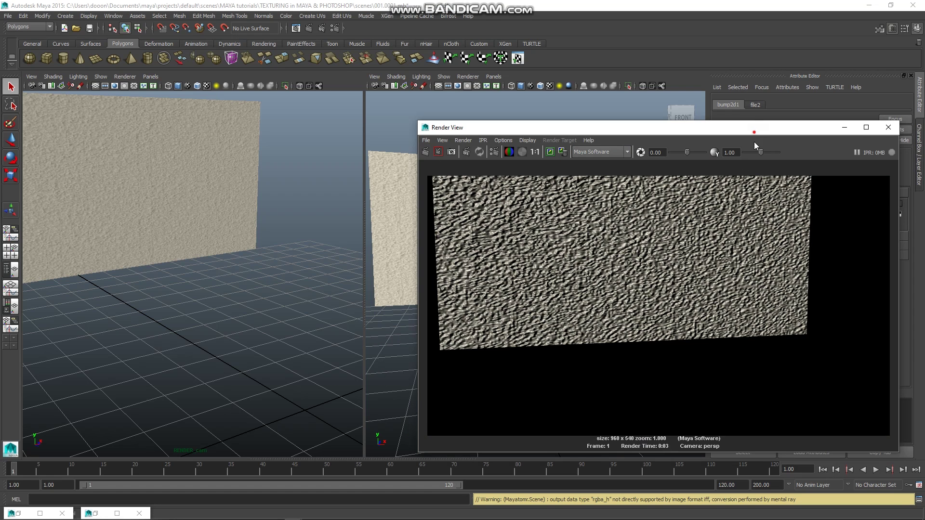
{"action": "left_click_drag", "start_coordinate": [754, 134], "coordinate": [780, 240]}
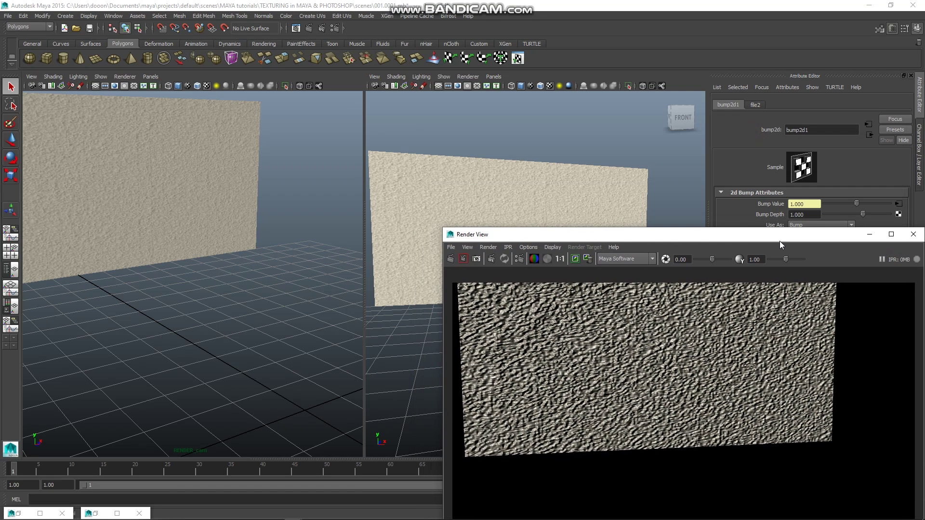
{"action": "left_click_drag", "start_coordinate": [862, 214], "coordinate": [856, 214]}
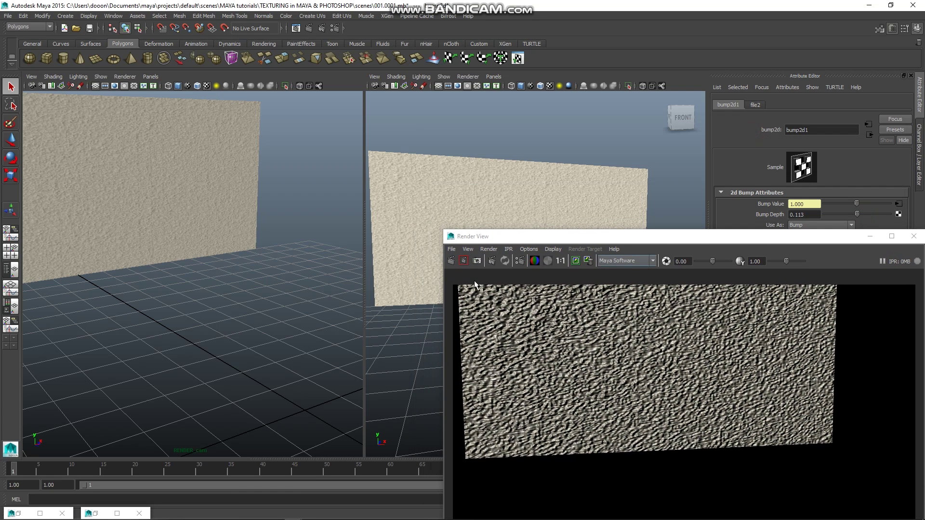
{"action": "left_click", "coordinate": [452, 261]}
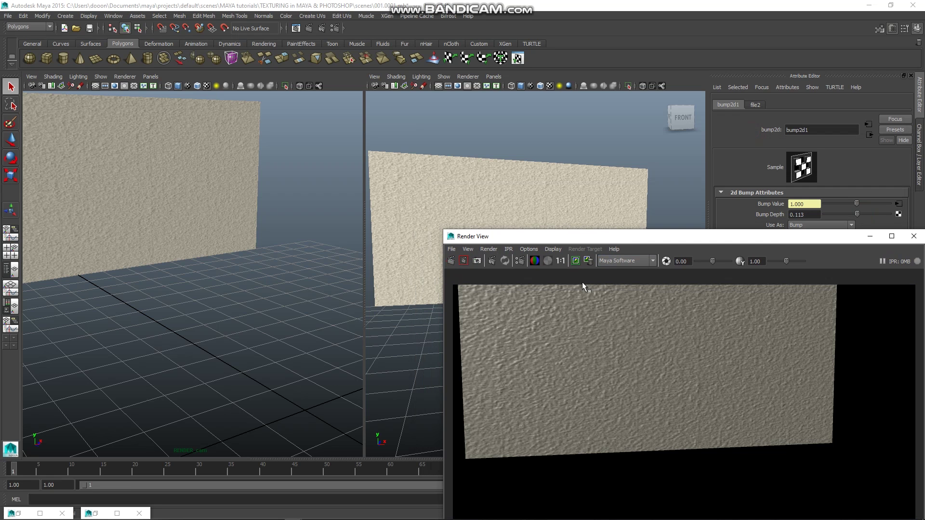
Test a bump depth of 0.5, then reduce it again and re-render
{"action": "left_click", "coordinate": [801, 215]}
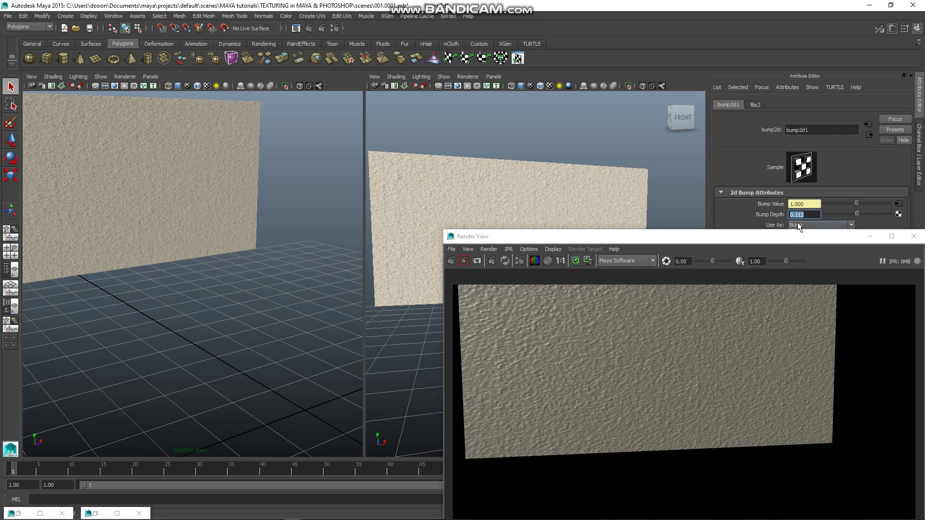
{"action": "type", "text": "0.5"}
{"action": "key", "text": "Return"}
{"action": "left_click", "coordinate": [449, 264]}
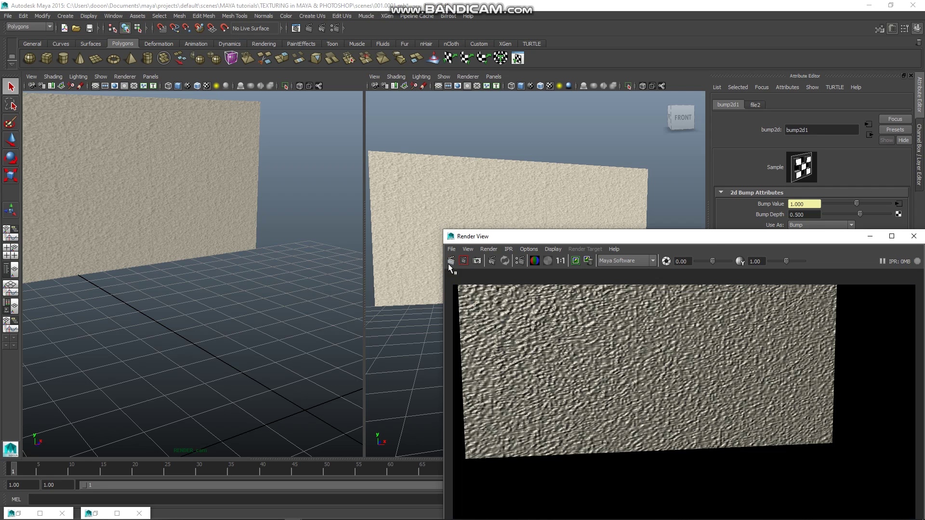
{"action": "left_click_drag", "start_coordinate": [858, 214], "coordinate": [858, 215]}
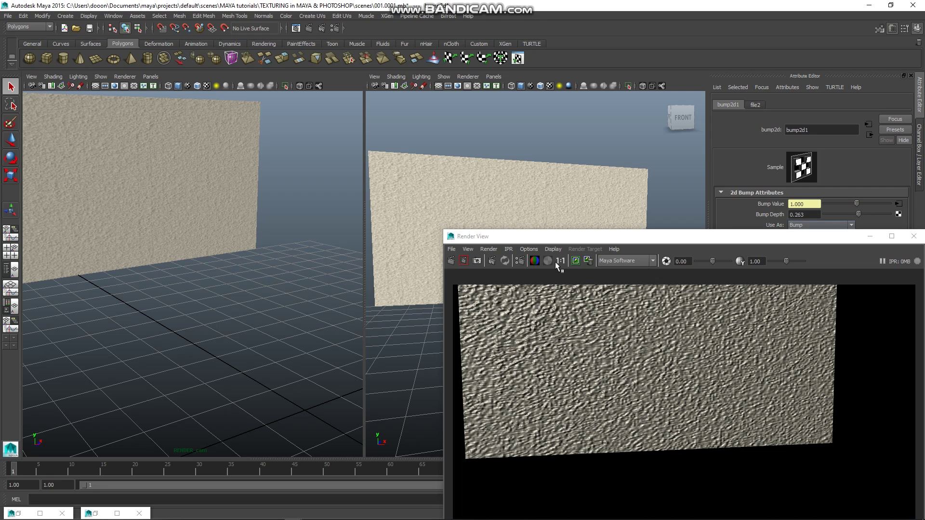
{"action": "left_click", "coordinate": [454, 259]}
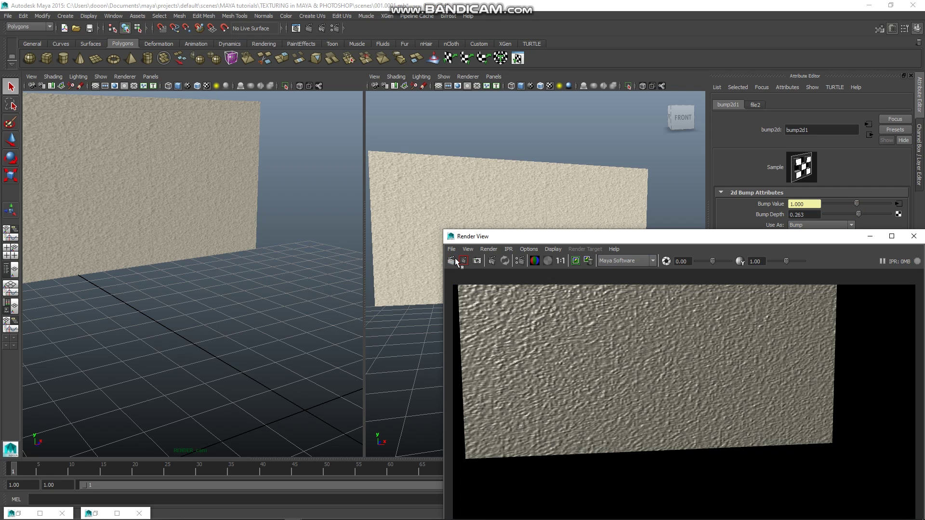
Test bump depth 0.2, then settle on 0.15 and render the wall
{"action": "left_click_drag", "start_coordinate": [809, 215], "coordinate": [782, 215]}
{"action": "type", "text": "0.2"}
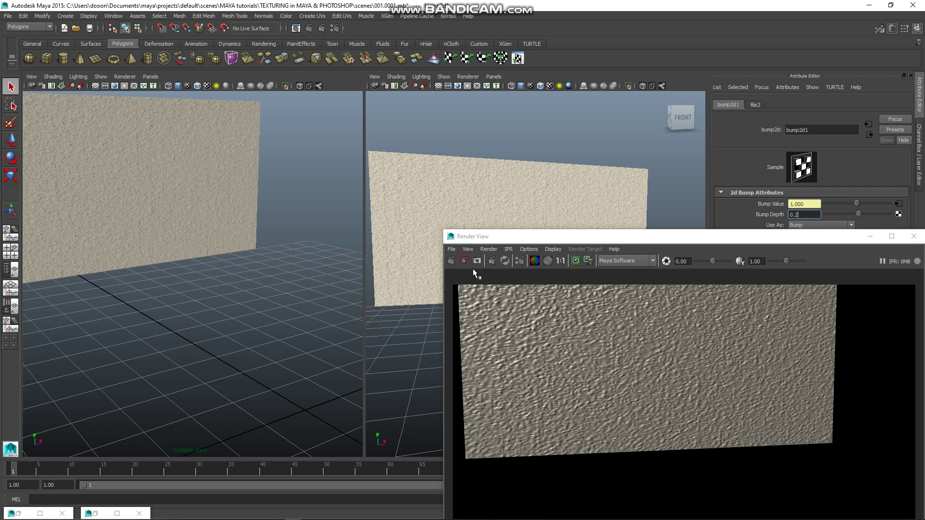
{"action": "left_click", "coordinate": [451, 260]}
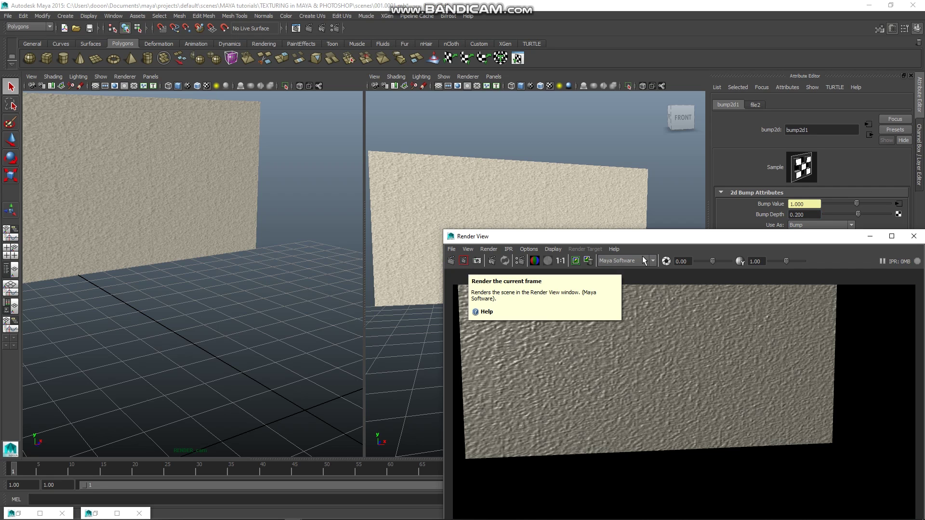
{"action": "left_click_drag", "start_coordinate": [819, 214], "coordinate": [786, 215]}
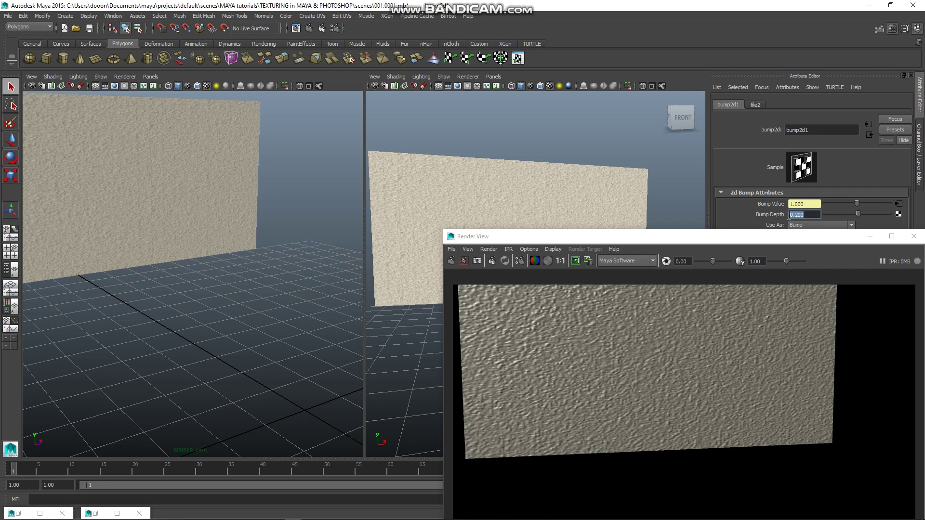
{"action": "type", "text": "0.15"}
{"action": "key", "text": "Return"}
{"action": "left_click", "coordinate": [451, 261]}
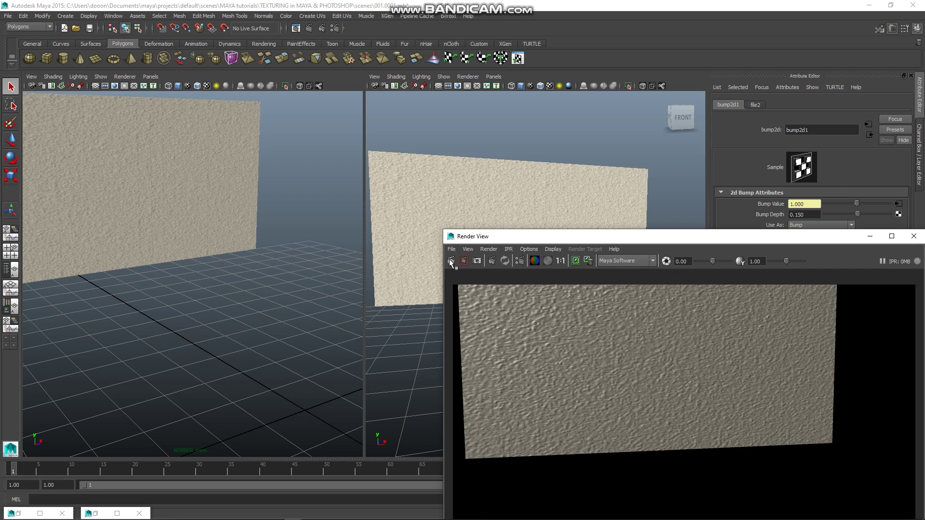
Hide the Wall_Mat layer, show the Floor layer, and select the floor to open its Floor_Mat attributes
{"action": "left_click", "coordinate": [870, 236]}
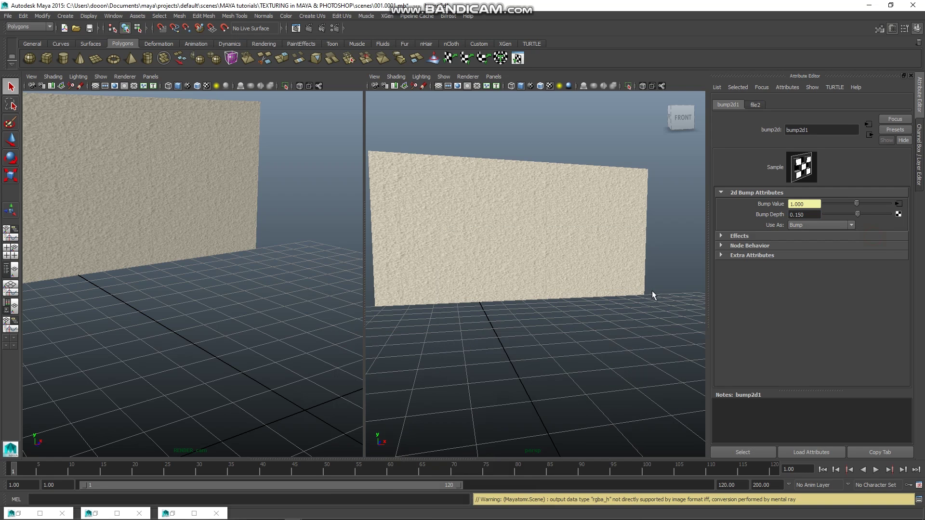
{"action": "scroll", "coordinate": [600, 321], "scroll_direction": "down", "scroll_amount": 3}
{"action": "left_click_drag", "start_coordinate": [568, 299], "coordinate": [568, 296], "text": "alt"}
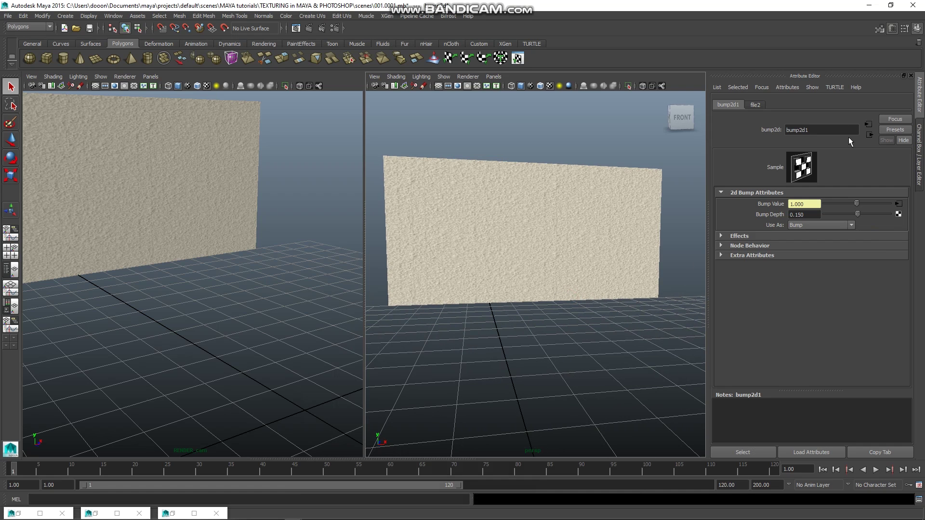
{"action": "left_click", "coordinate": [919, 144]}
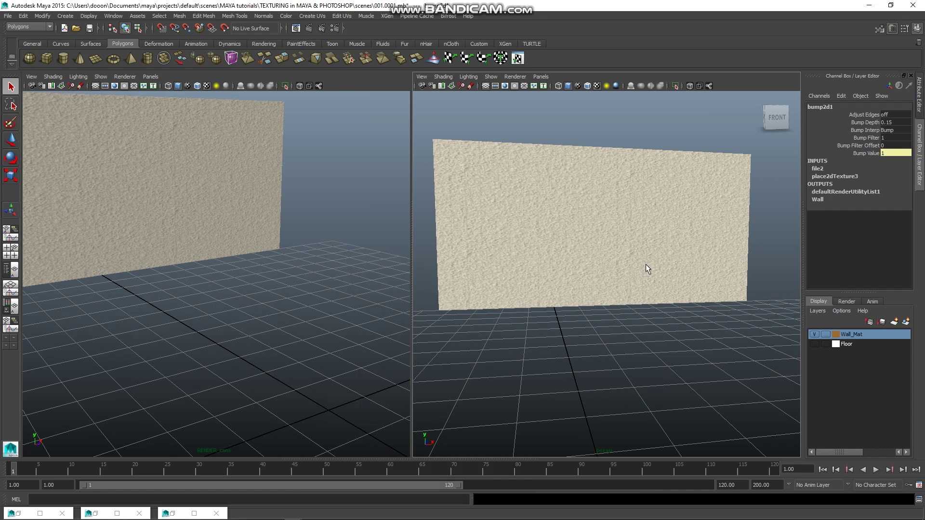
{"action": "left_click", "coordinate": [814, 334]}
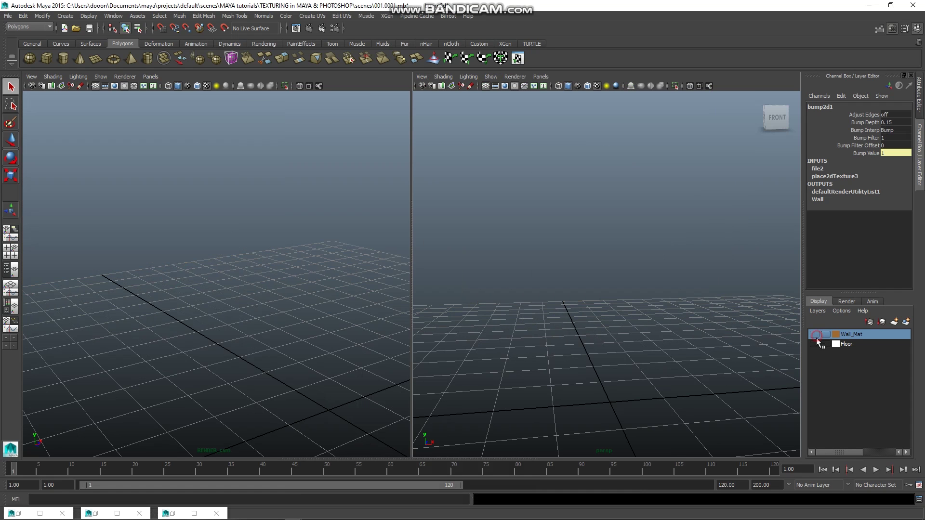
{"action": "left_click", "coordinate": [814, 344]}
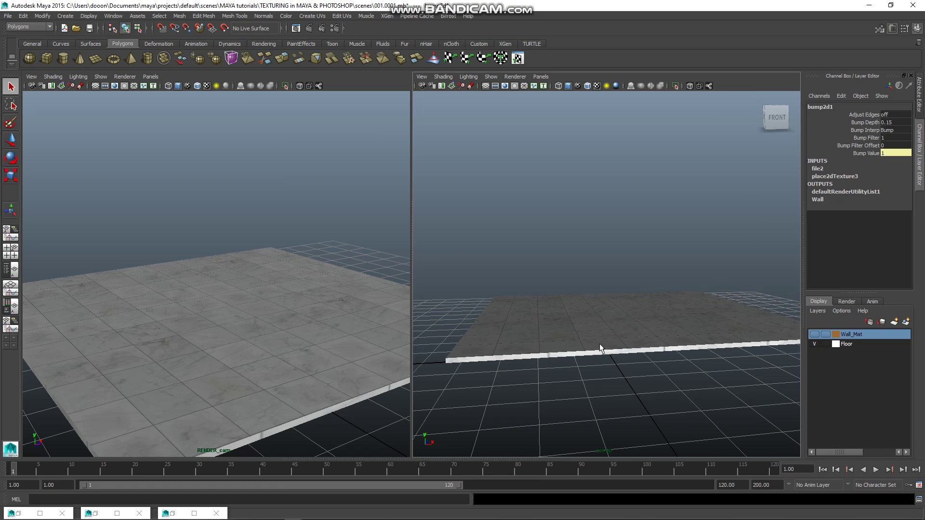
{"action": "left_click_drag", "start_coordinate": [600, 355], "coordinate": [610, 355], "text": "alt"}
{"action": "left_click", "coordinate": [616, 331]}
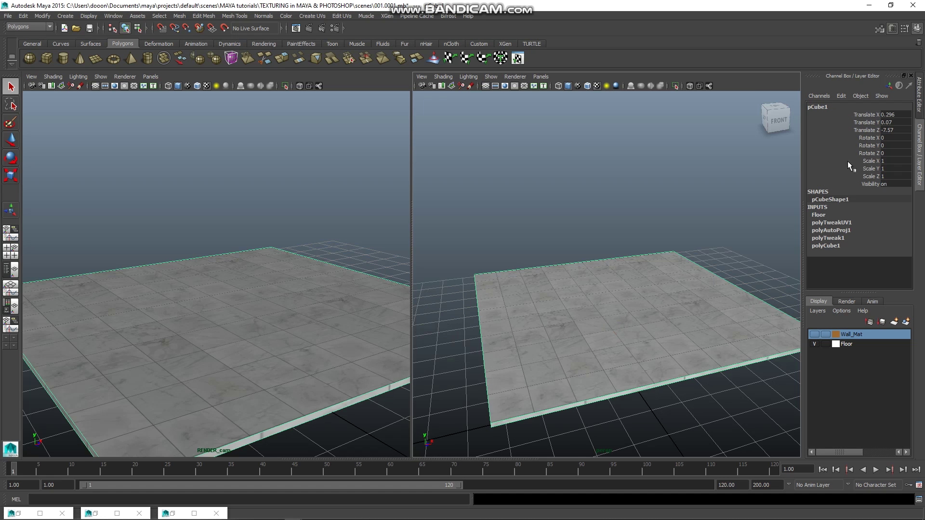
{"action": "left_click", "coordinate": [920, 105]}
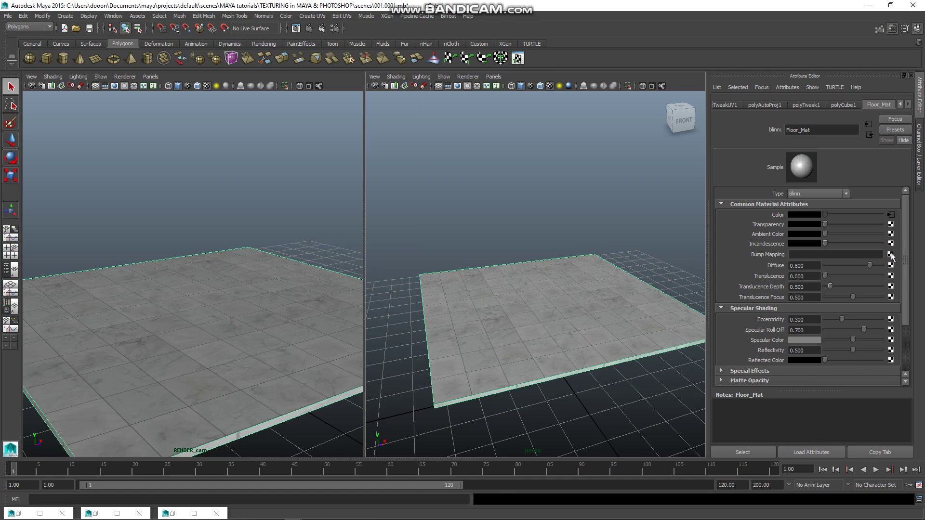
Add a File texture as Floor_Mat's bump map and load floor_bump.jpg into it
{"action": "left_click", "coordinate": [890, 254]}
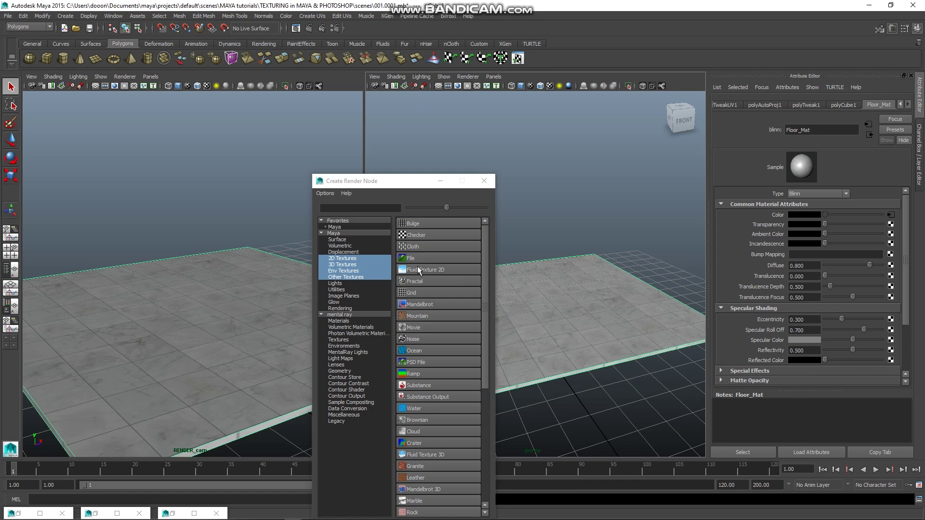
{"action": "left_click", "coordinate": [407, 259]}
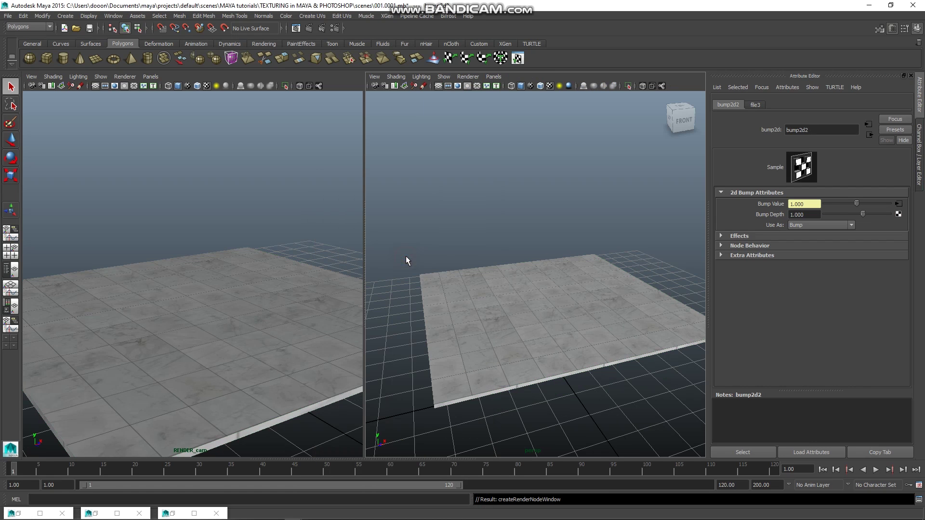
{"action": "left_click", "coordinate": [750, 106]}
{"action": "left_click", "coordinate": [895, 241]}
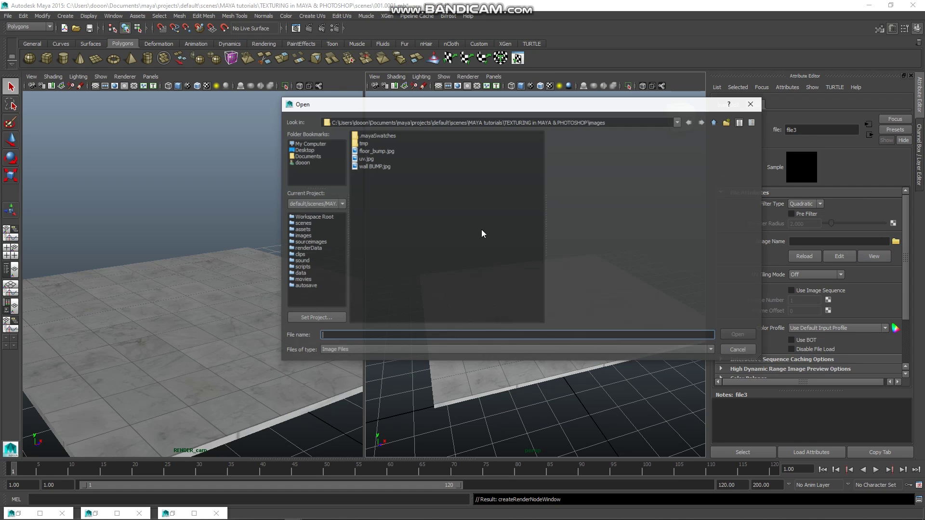
{"action": "left_click", "coordinate": [375, 151]}
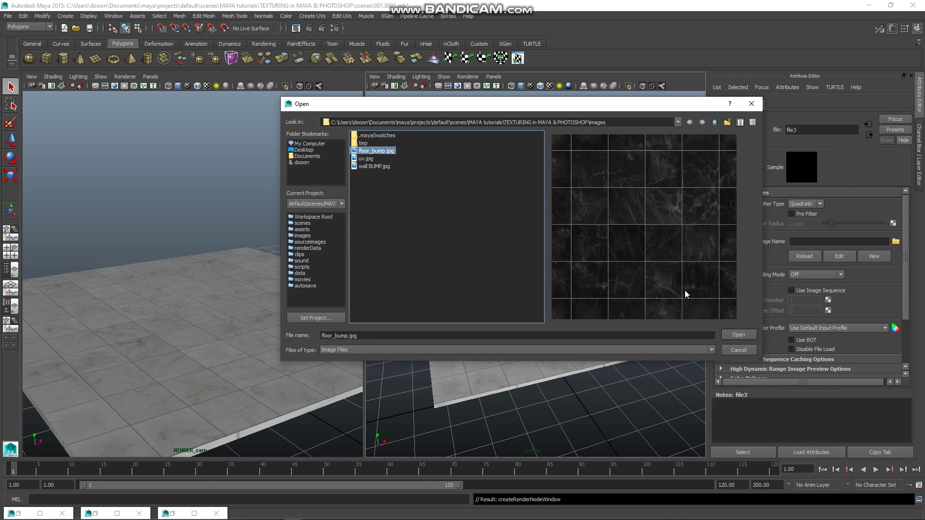
{"action": "left_click", "coordinate": [737, 334]}
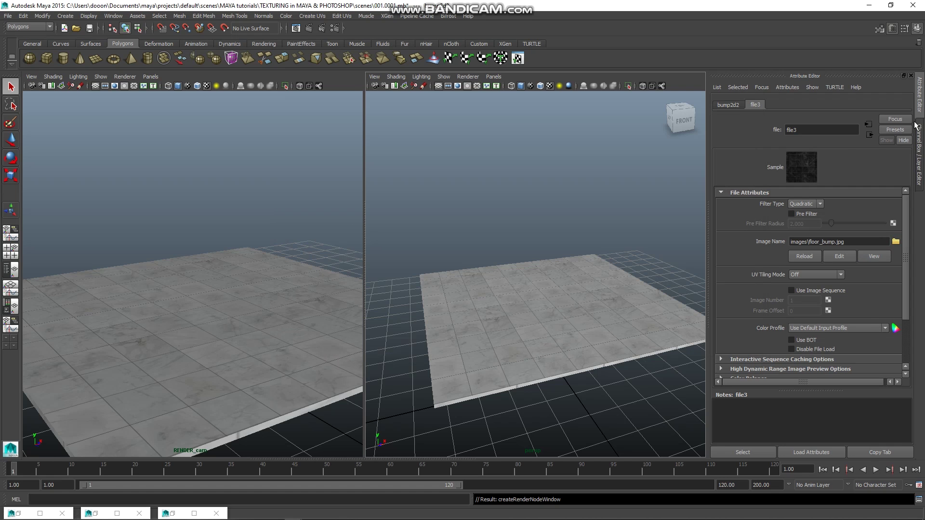
Inspect the new floor bump node's channels and Bump Depth settings
{"action": "left_click", "coordinate": [919, 154]}
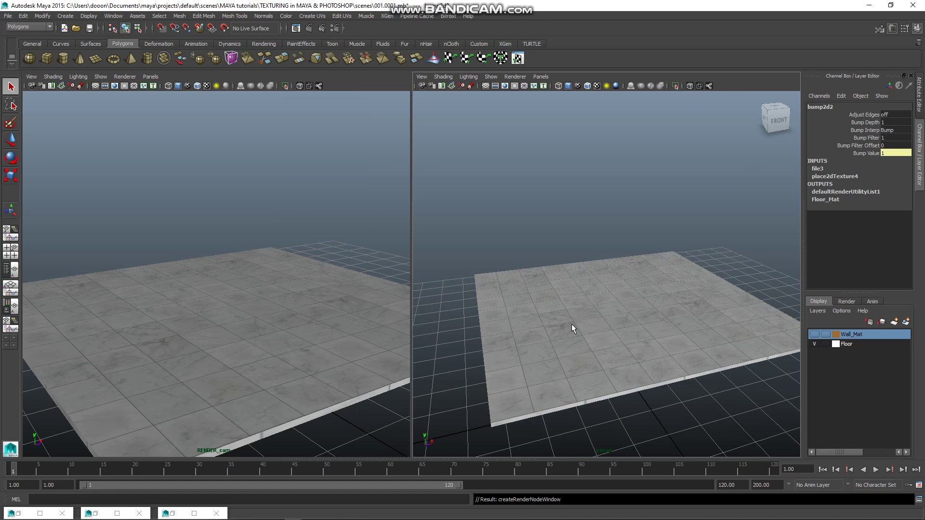
{"action": "scroll", "coordinate": [572, 324], "scroll_direction": "up", "scroll_amount": 2}
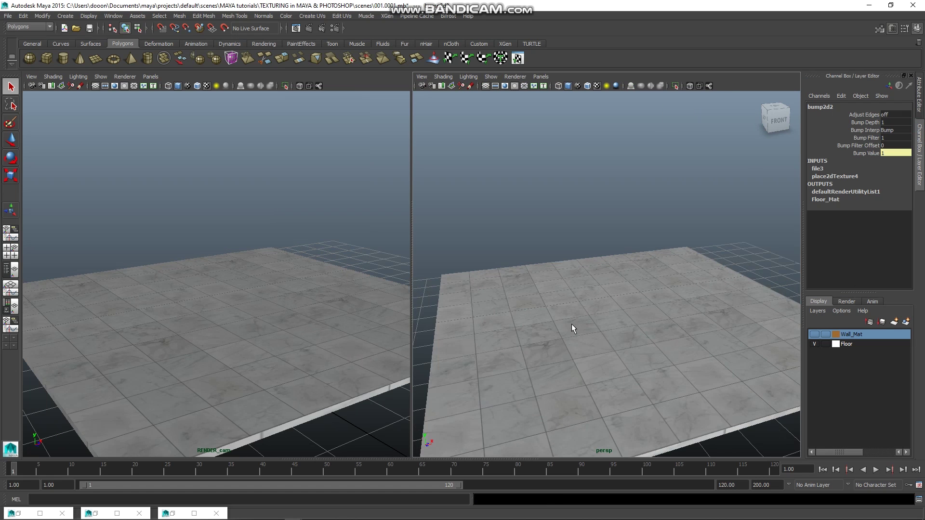
{"action": "left_click", "coordinate": [920, 111]}
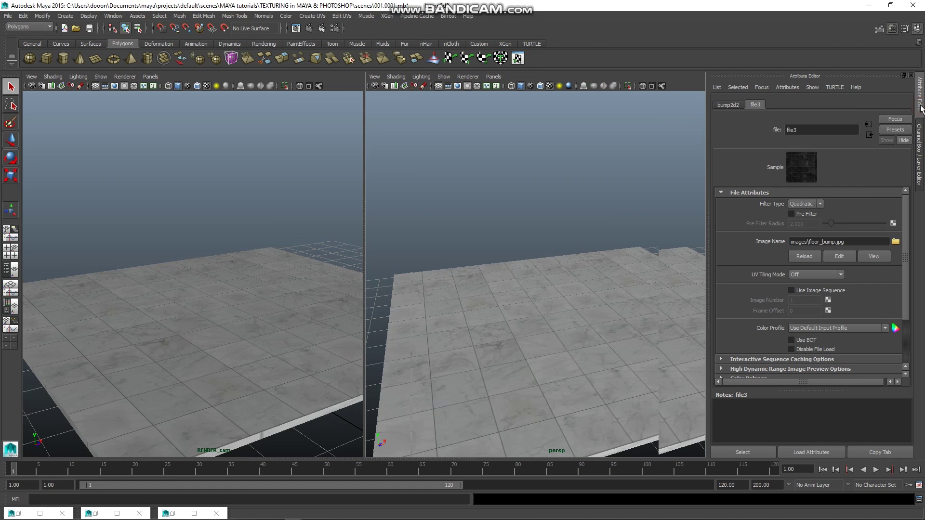
{"action": "left_click", "coordinate": [733, 106]}
{"action": "scroll", "coordinate": [558, 325], "scroll_direction": "up", "scroll_amount": 1}
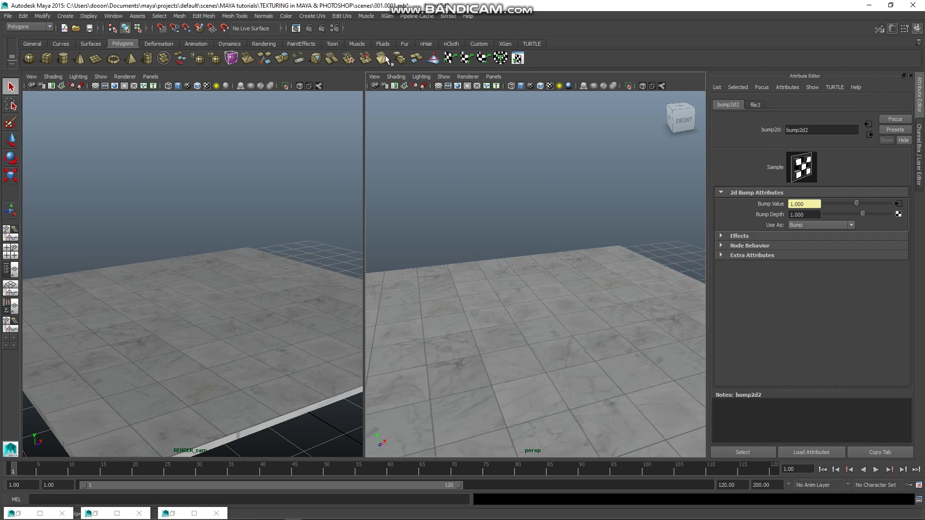
Render the floor, set bump2d2 Bump Depth to 0.1, and re-render
{"action": "left_click", "coordinate": [308, 28]}
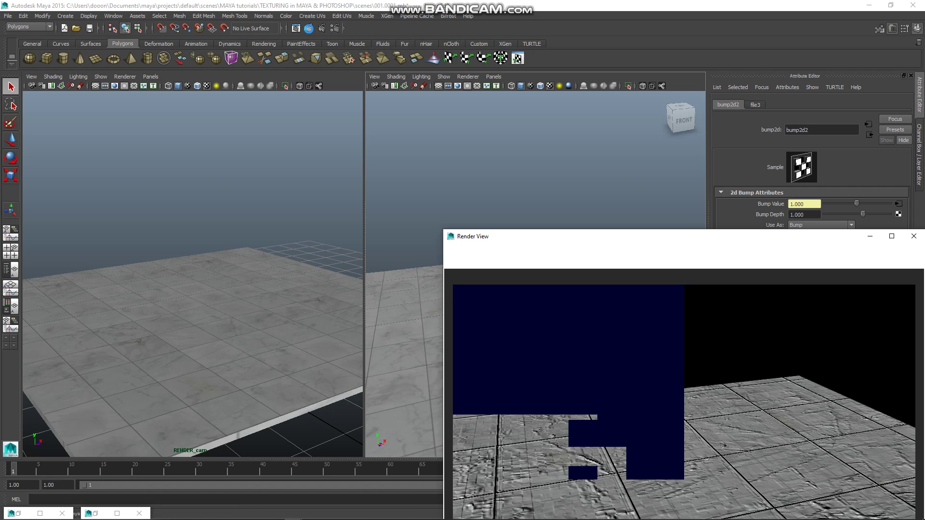
{"action": "left_click_drag", "start_coordinate": [582, 201], "coordinate": [581, 185]}
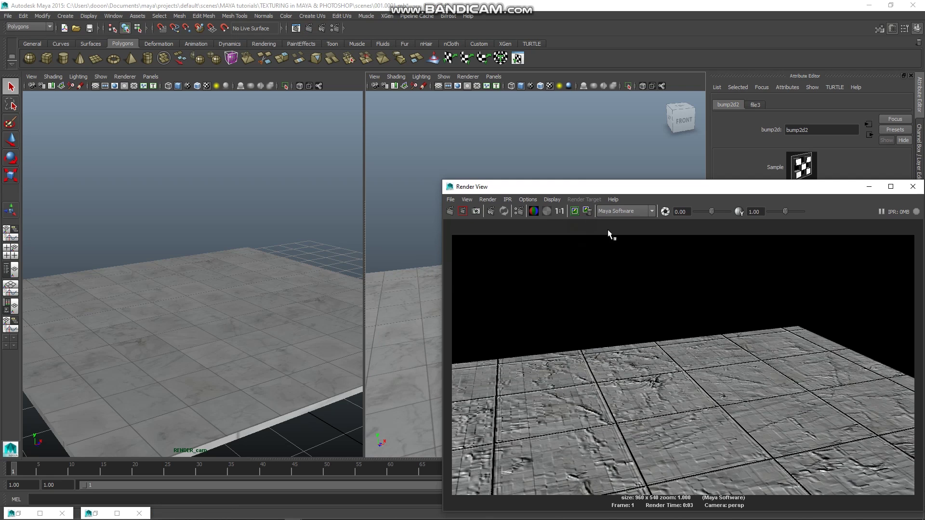
{"action": "left_click_drag", "start_coordinate": [710, 183], "coordinate": [340, 111]}
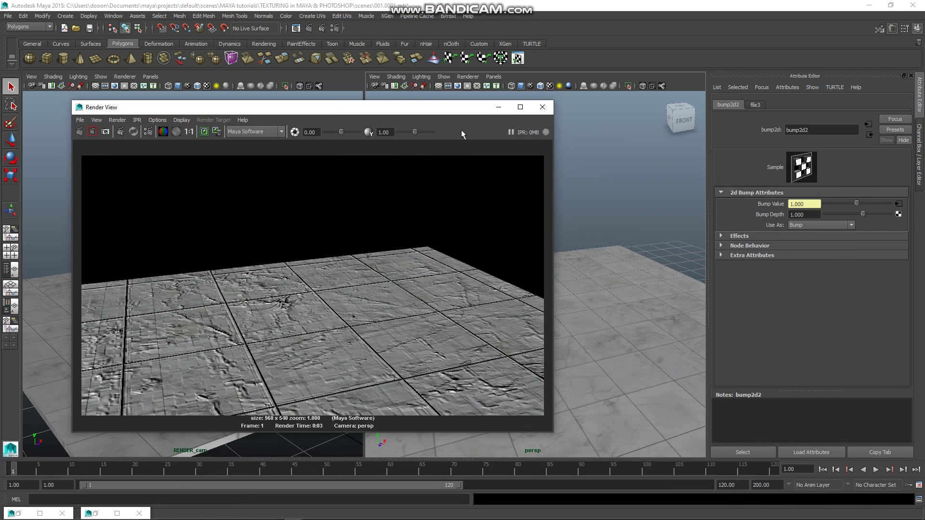
{"action": "left_click", "coordinate": [814, 215]}
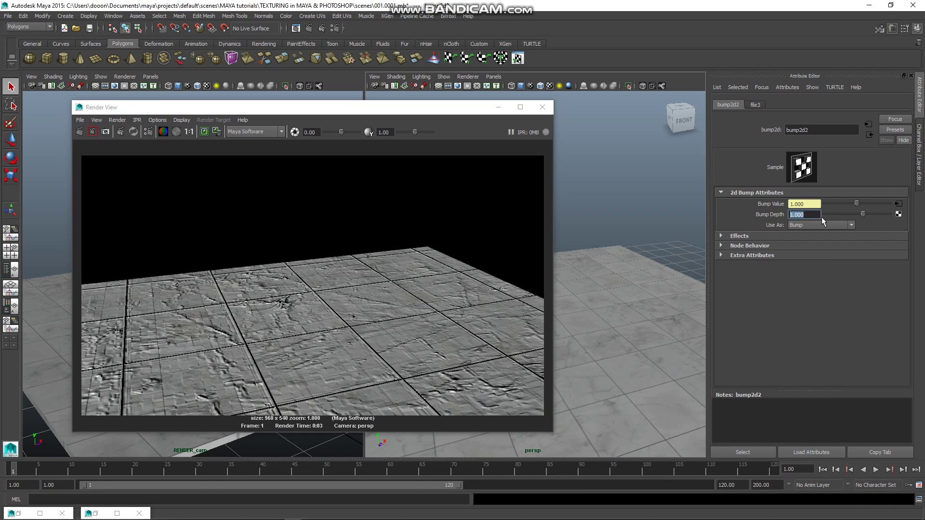
{"action": "type", "text": "0.1"}
{"action": "key", "text": "Return"}
{"action": "left_click", "coordinate": [80, 132]}
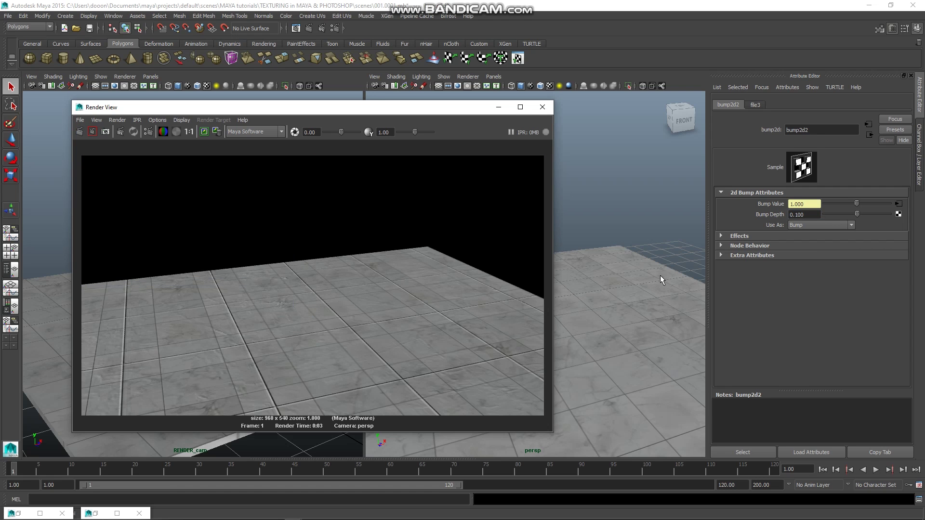
Lower the floor Bump Depth to 0.05 and re-render
{"action": "double_click", "coordinate": [797, 215]}
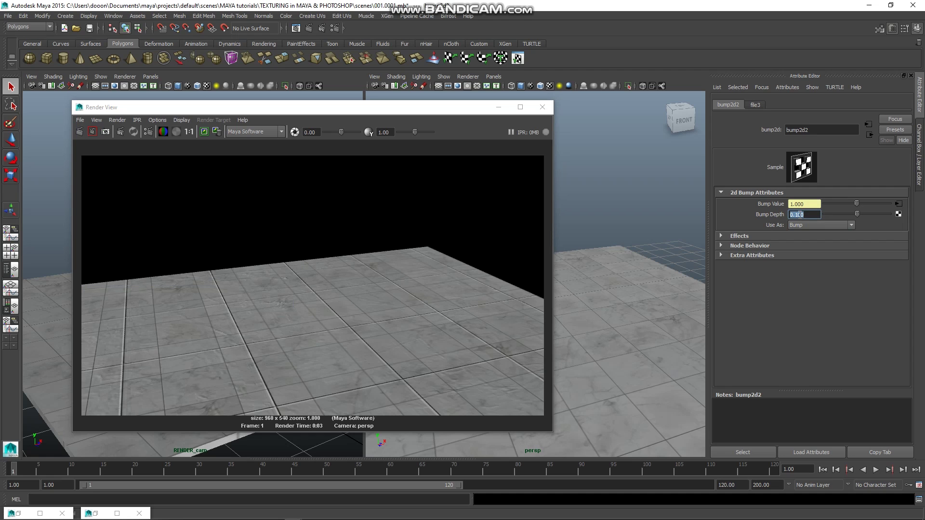
{"action": "type", "text": "0"}
{"action": "type", "text": "5"}
{"action": "key", "text": "Return"}
{"action": "left_click", "coordinate": [78, 131]}
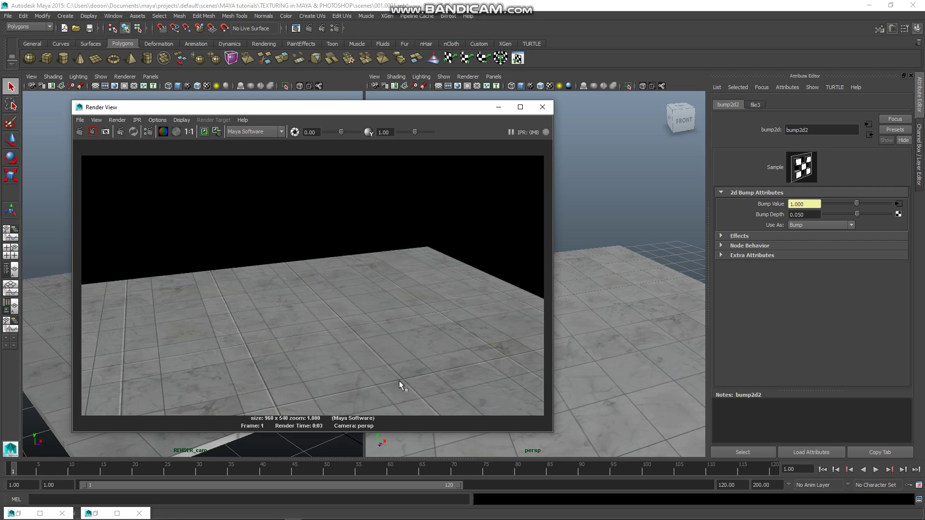
Set the floor Bump Depth to 0.02, render to confirm, and put away Render View
{"action": "left_click", "coordinate": [803, 213]}
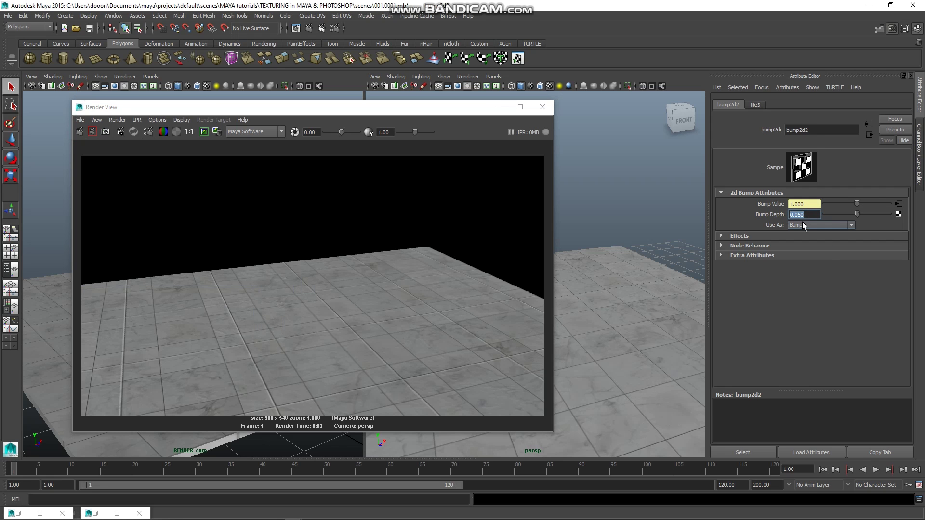
{"action": "type", "text": "2"}
{"action": "key", "text": "Return"}
{"action": "left_click", "coordinate": [76, 133]}
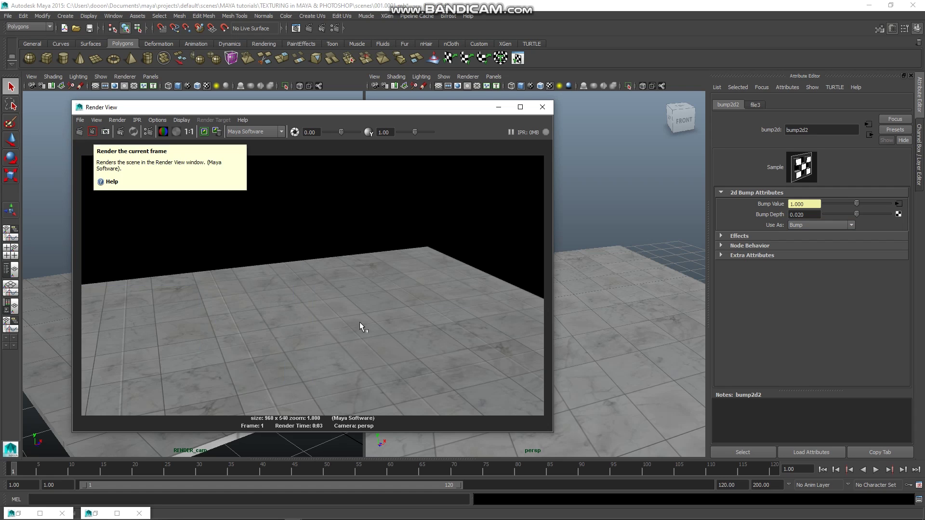
{"action": "left_click", "coordinate": [499, 107]}
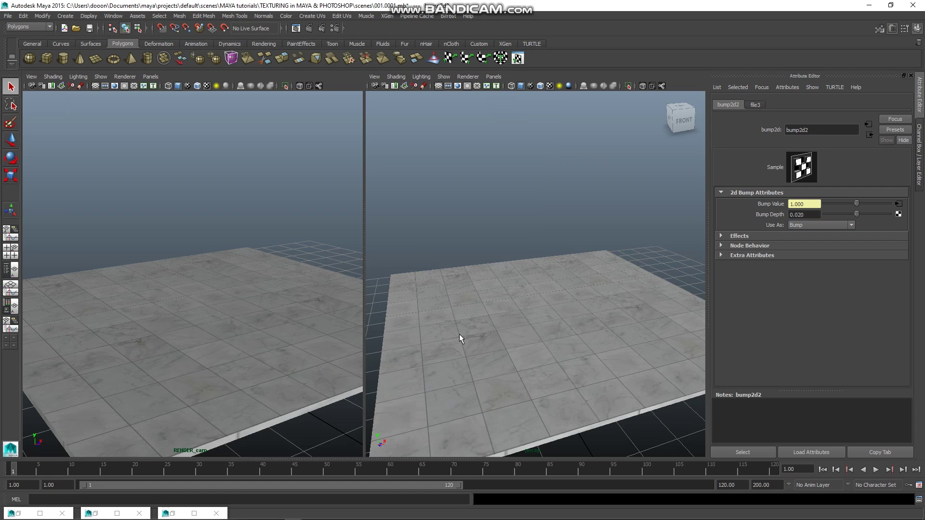
{"action": "scroll", "coordinate": [459, 334], "scroll_direction": "down", "scroll_amount": 3}
{"action": "mouse_move", "coordinate": [474, 331]}
{"action": "left_mouse_down", "text": "alt"}
{"action": "mouse_move", "coordinate": [482, 327]}
{"action": "mouse_move", "coordinate": [480, 343]}
{"action": "left_mouse_up", "text": "alt"}
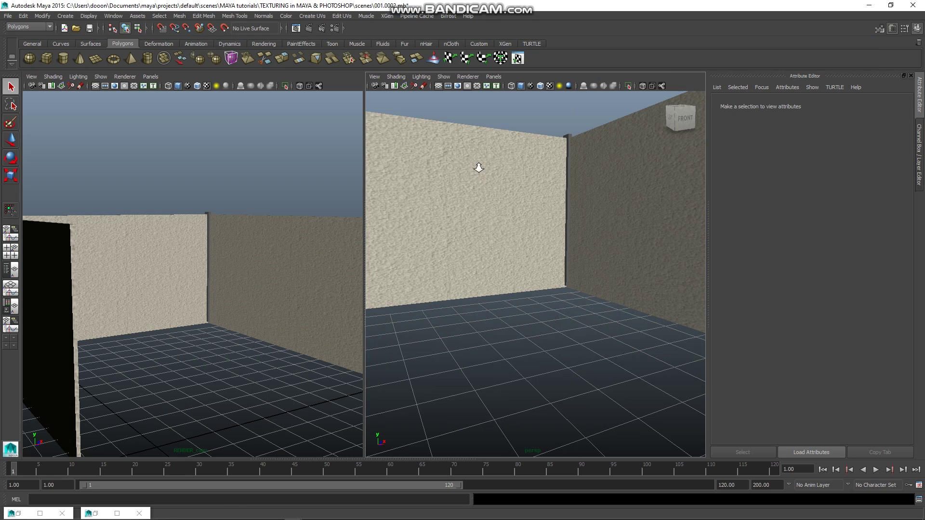
Select the corner column pCube5 and isolate it in the perspective view, framed by panning
{"action": "left_click", "coordinate": [209, 216]}
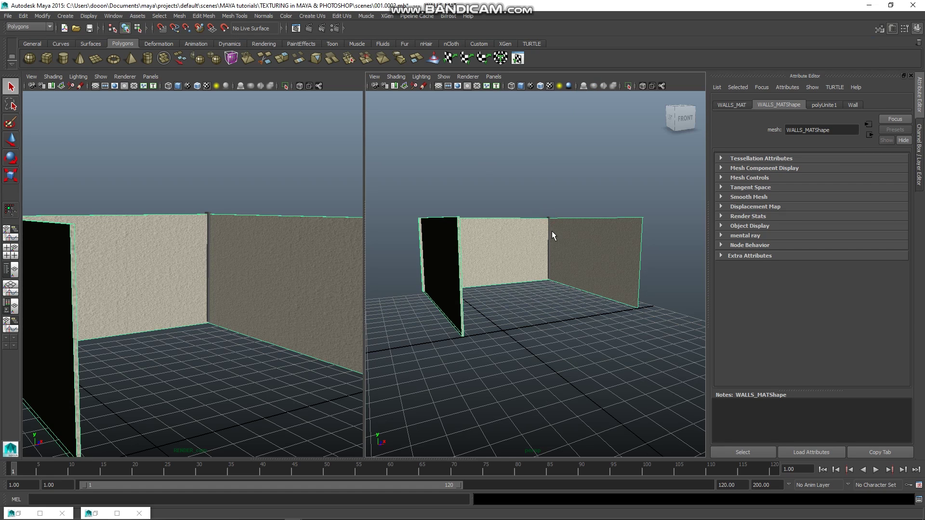
{"action": "scroll", "coordinate": [550, 220], "scroll_direction": "up", "scroll_amount": 3}
{"action": "scroll", "coordinate": [549, 207], "scroll_direction": "up", "scroll_amount": 3}
{"action": "left_click", "coordinate": [545, 208]}
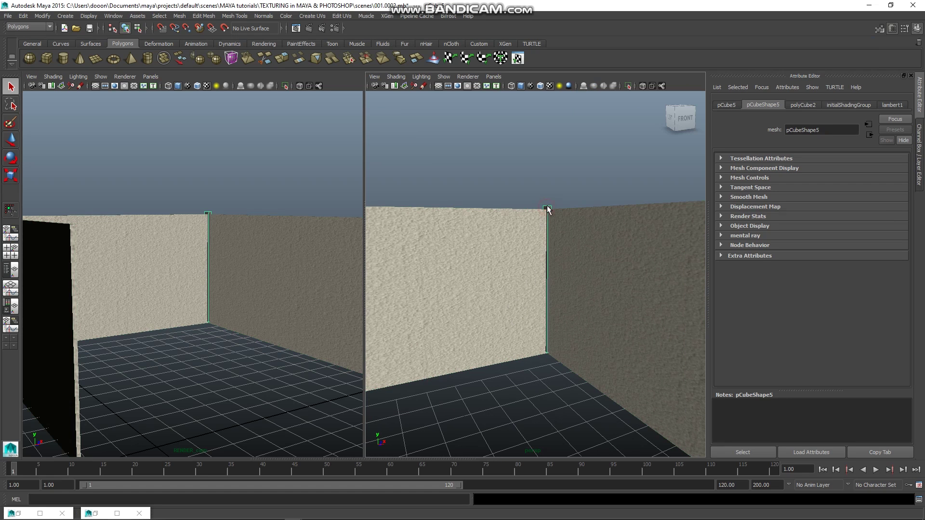
{"action": "left_click", "coordinate": [627, 85]}
{"action": "scroll", "coordinate": [544, 234], "scroll_direction": "up", "scroll_amount": 3}
{"action": "middle_click_drag", "start_coordinate": [505, 263], "coordinate": [496, 290], "text": "alt"}
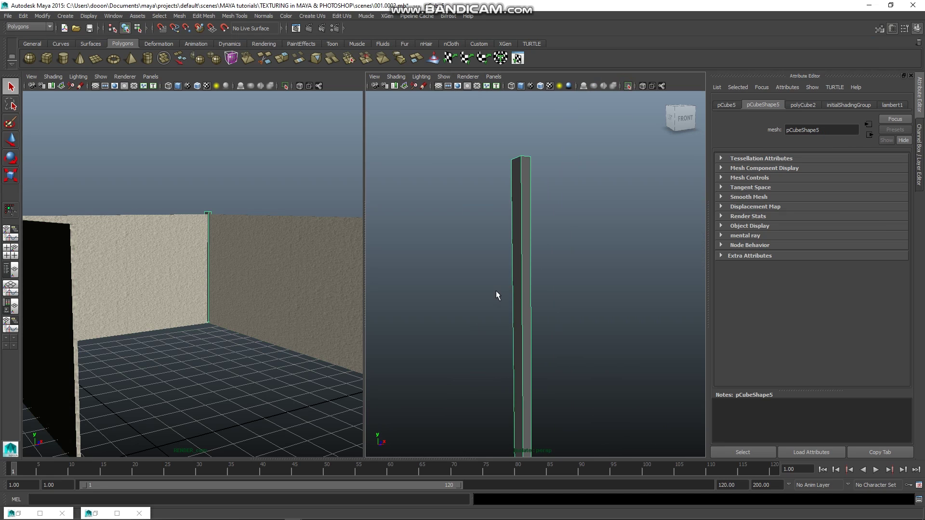
{"action": "middle_click_drag", "start_coordinate": [533, 316], "coordinate": [514, 271], "text": "alt"}
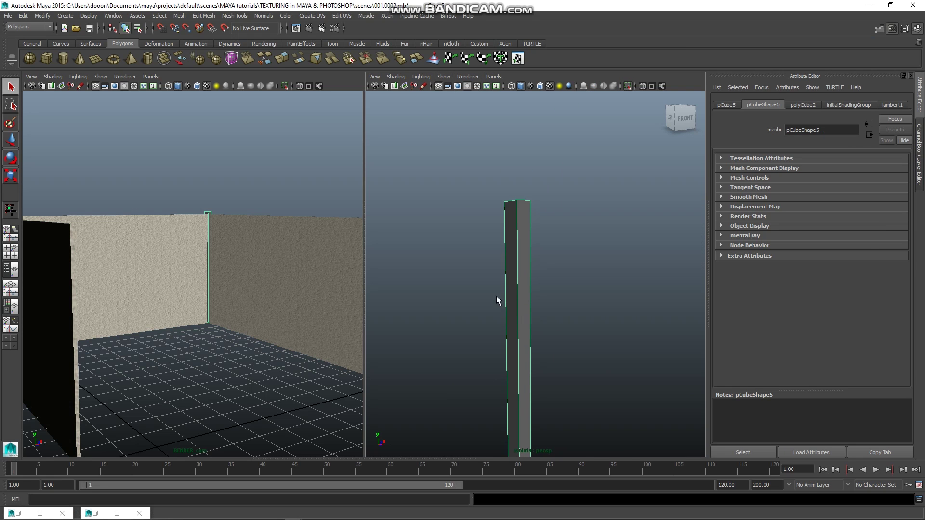
Bevel a vertical edge of pCube5 with offset narrowed to about 0.21, then return to Object Mode
{"action": "mouse_move", "coordinate": [504, 286]}
{"action": "left_mouse_down", "text": "alt"}
{"action": "mouse_move", "coordinate": [531, 262]}
{"action": "mouse_move", "coordinate": [520, 252]}
{"action": "mouse_move", "coordinate": [586, 245]}
{"action": "left_mouse_up", "text": "alt"}
{"action": "right_click", "coordinate": [549, 202]}
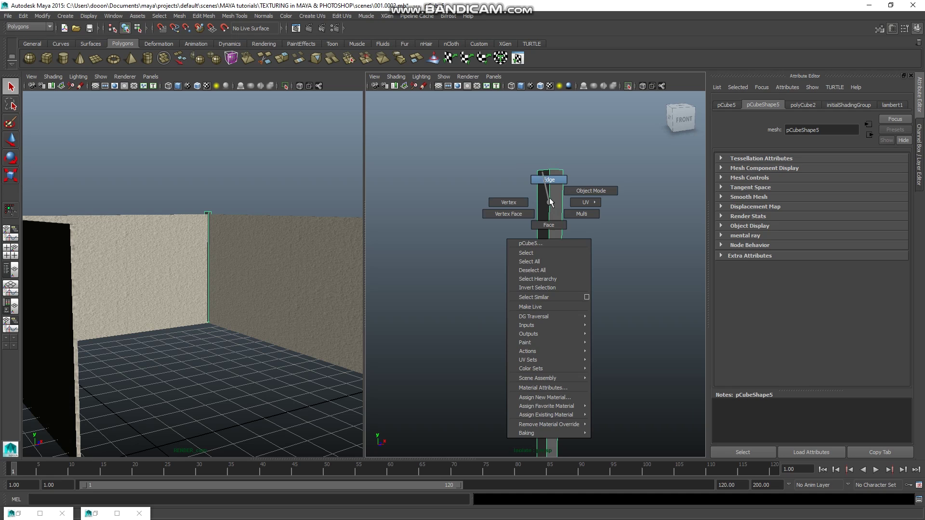
{"action": "left_click", "coordinate": [549, 198]}
{"action": "left_click", "coordinate": [549, 209]}
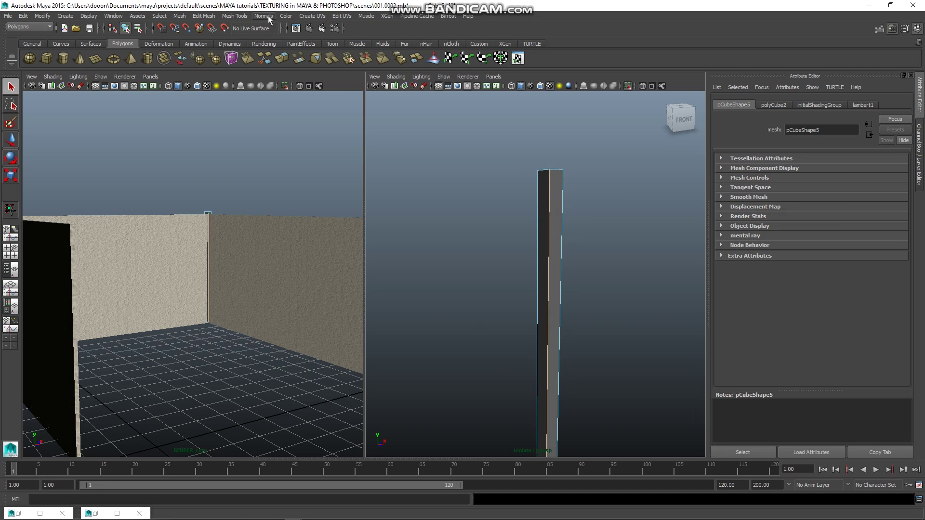
{"action": "left_click", "coordinate": [225, 17]}
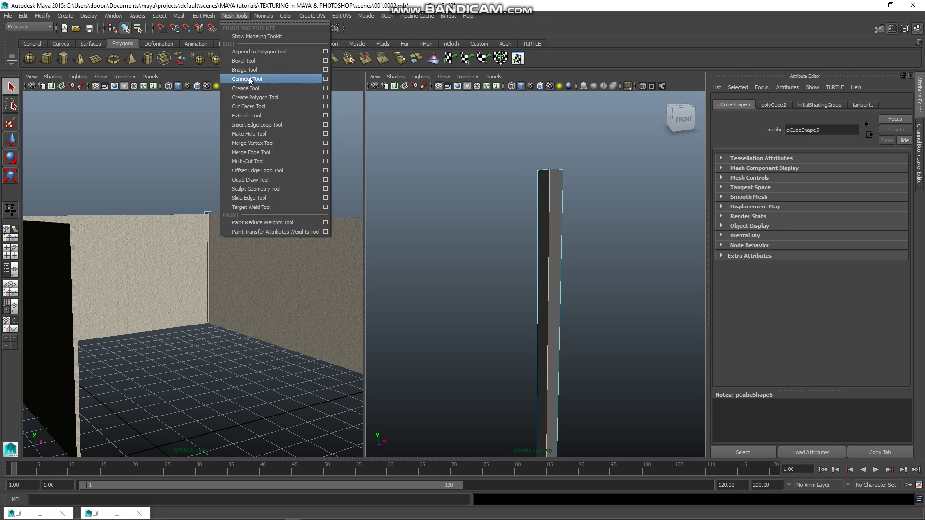
{"action": "left_click", "coordinate": [243, 61]}
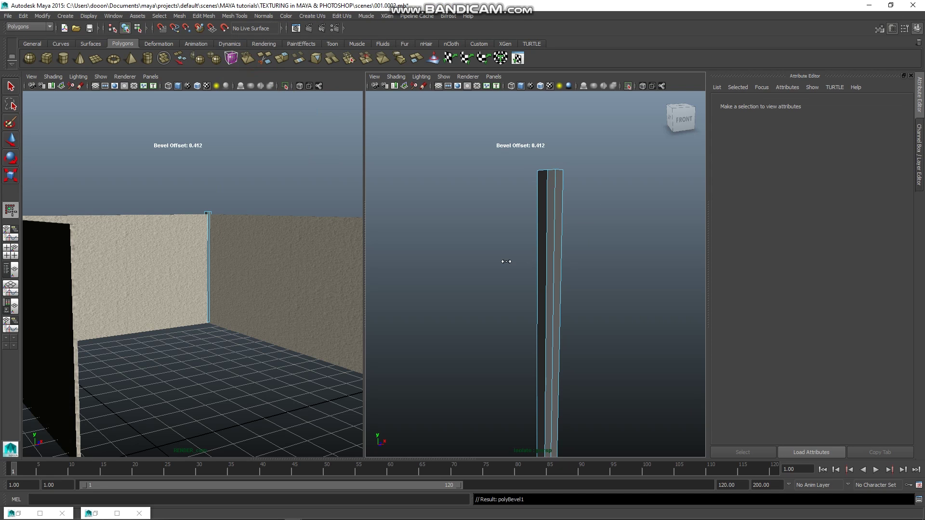
{"action": "mouse_move", "coordinate": [507, 262]}
{"action": "middle_mouse_down"}
{"action": "mouse_move", "coordinate": [524, 260]}
{"action": "mouse_move", "coordinate": [489, 271]}
{"action": "middle_mouse_up"}
{"action": "mouse_move", "coordinate": [620, 188]}
{"action": "left_mouse_down", "text": "alt"}
{"action": "mouse_move", "coordinate": [606, 190]}
{"action": "mouse_move", "coordinate": [520, 305]}
{"action": "mouse_move", "coordinate": [568, 235]}
{"action": "mouse_move", "coordinate": [550, 297]}
{"action": "mouse_move", "coordinate": [530, 293]}
{"action": "left_mouse_up", "text": "alt"}
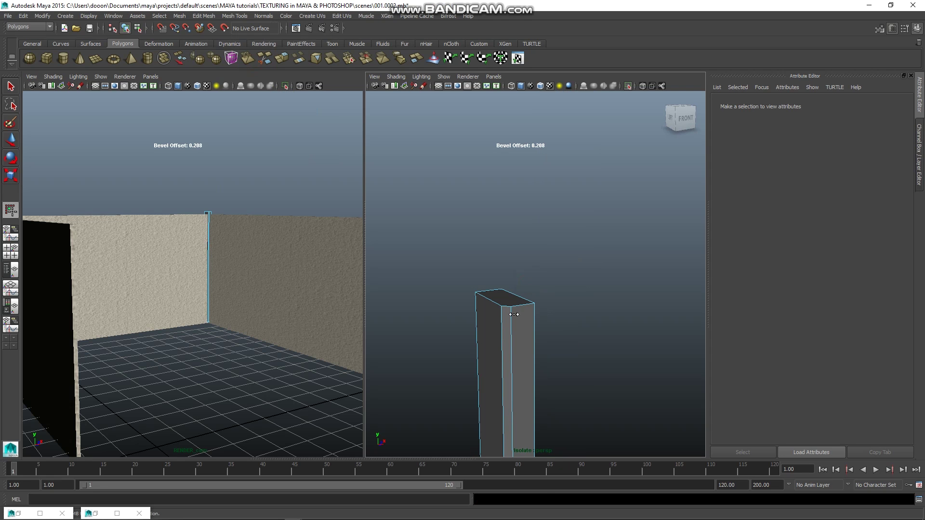
{"action": "right_click_drag", "start_coordinate": [509, 280], "coordinate": [540, 266]}
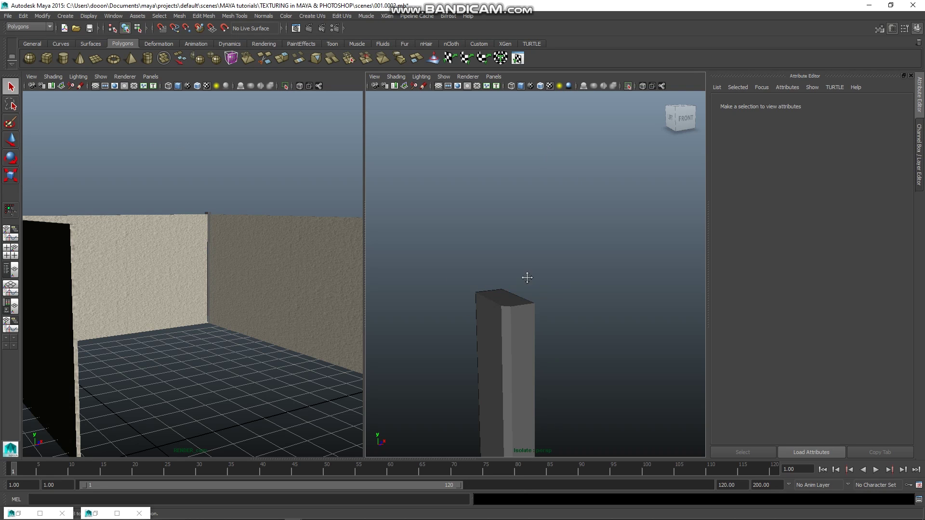
{"action": "left_click_drag", "start_coordinate": [527, 275], "coordinate": [533, 300], "text": "alt"}
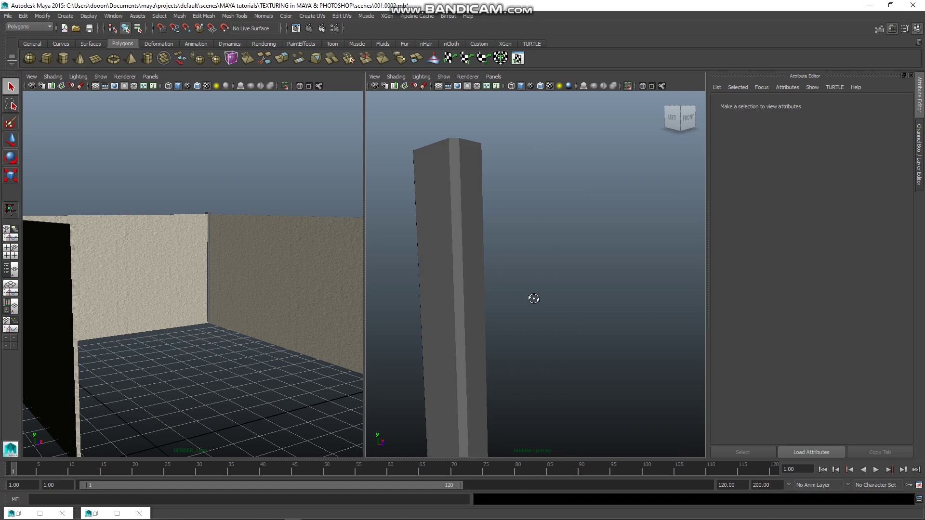
Select the column's narrow middle edge in Edge mode with the Move tool active
{"action": "left_click", "coordinate": [481, 286]}
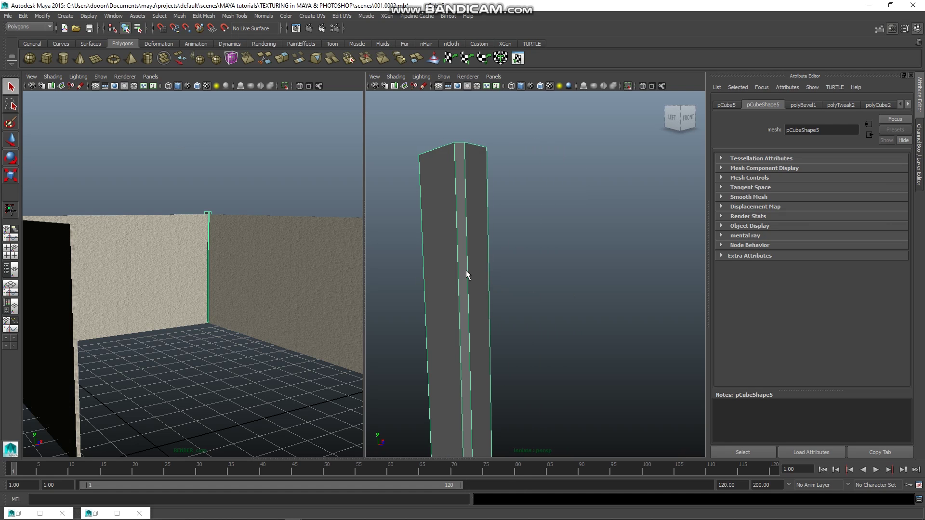
{"action": "right_click", "coordinate": [467, 271]}
{"action": "left_click", "coordinate": [466, 247]}
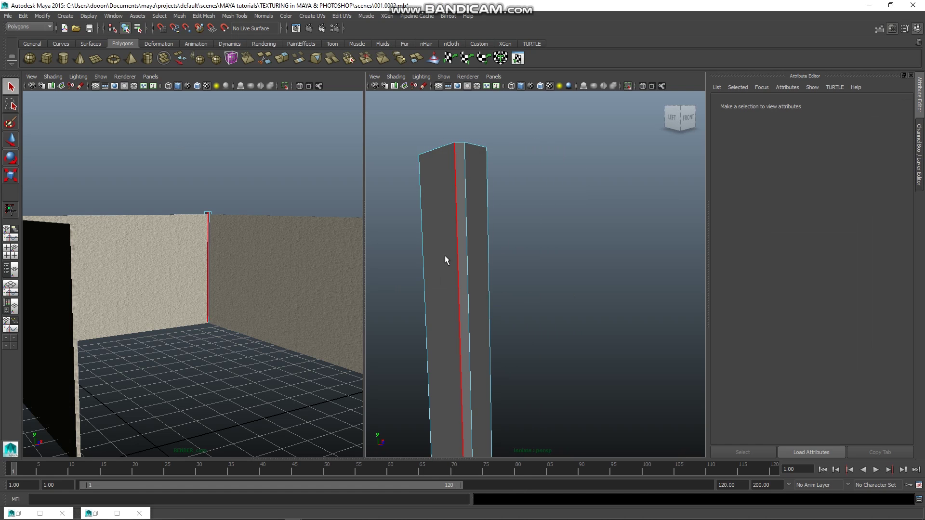
{"action": "left_click", "coordinate": [472, 258]}
{"action": "key", "text": "w"}
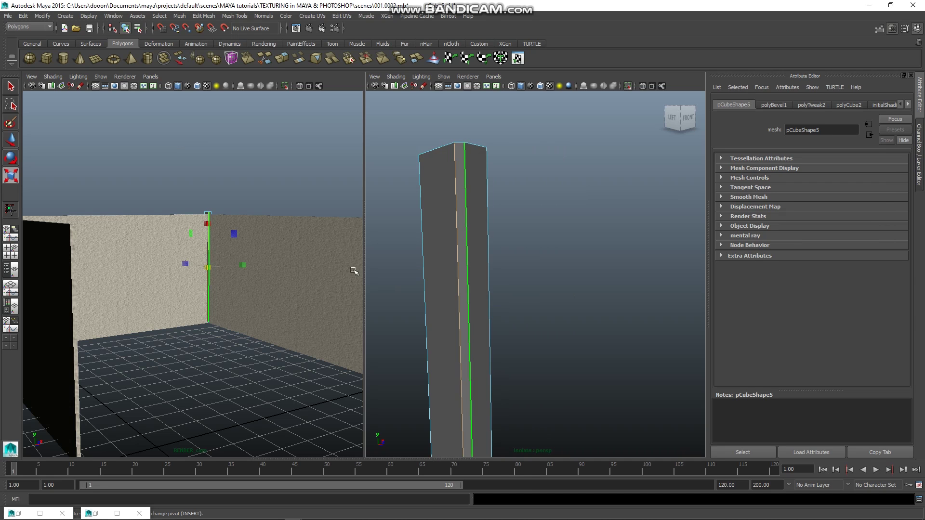
Use Show > All and Show > Polygons to make the isolated column reappear, then select its vertical edge
{"action": "left_click", "coordinate": [442, 77]}
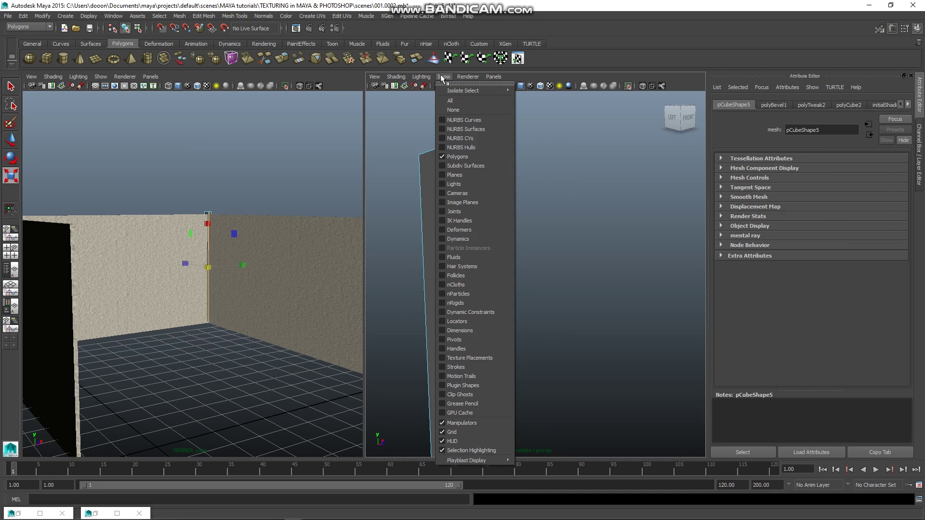
{"action": "left_click", "coordinate": [450, 101]}
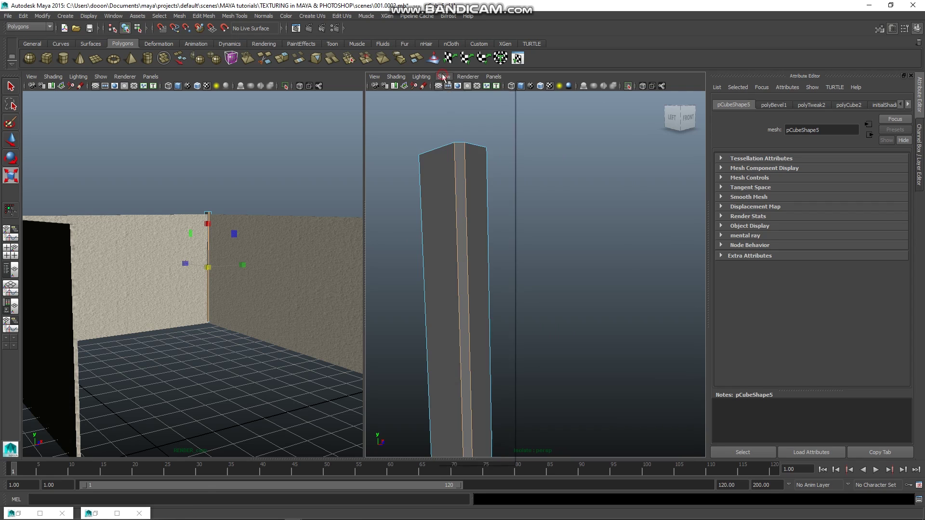
{"action": "left_click", "coordinate": [443, 77]}
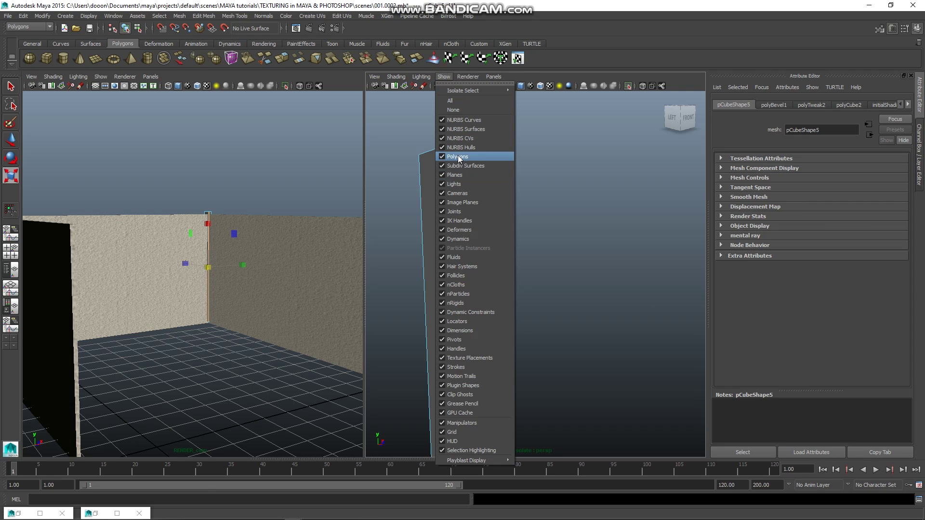
{"action": "left_click", "coordinate": [458, 156]}
{"action": "left_click", "coordinate": [443, 77]}
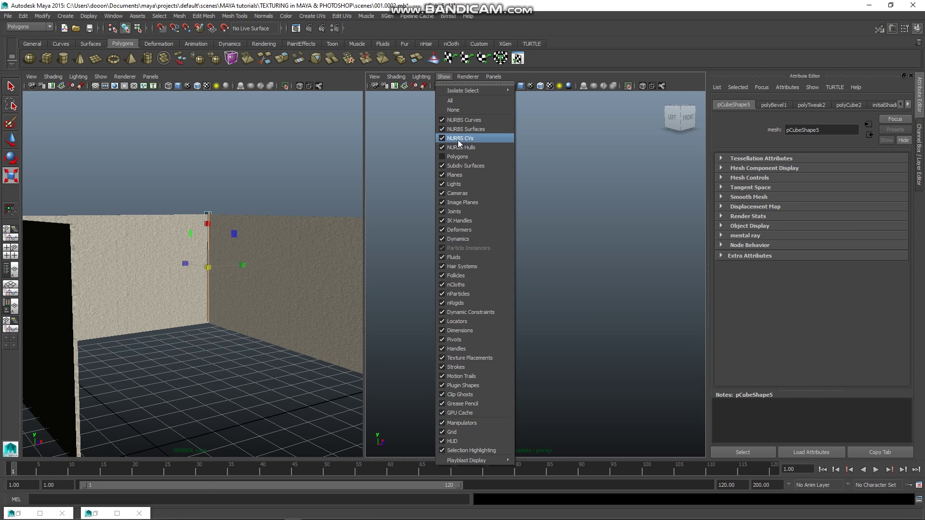
{"action": "left_click", "coordinate": [450, 100]}
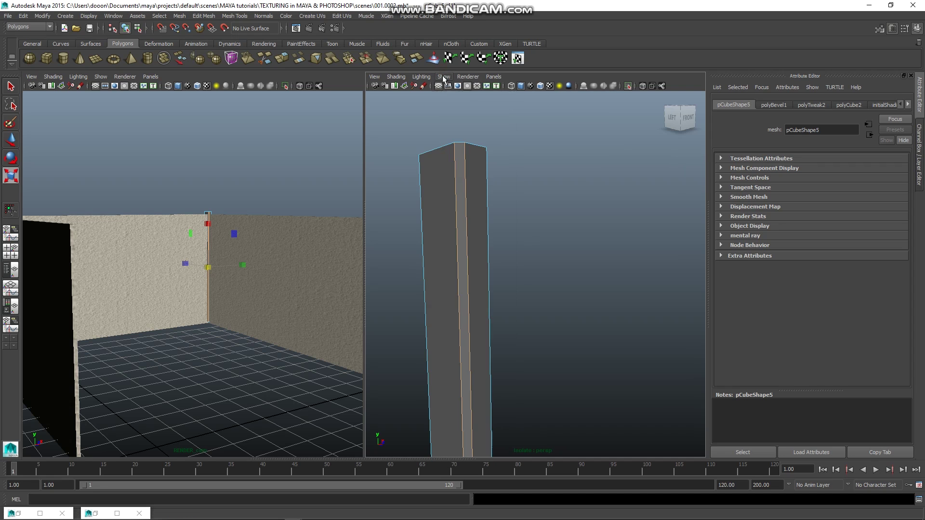
{"action": "left_click", "coordinate": [443, 77]}
{"action": "left_click", "coordinate": [451, 111]}
{"action": "left_click", "coordinate": [443, 76]}
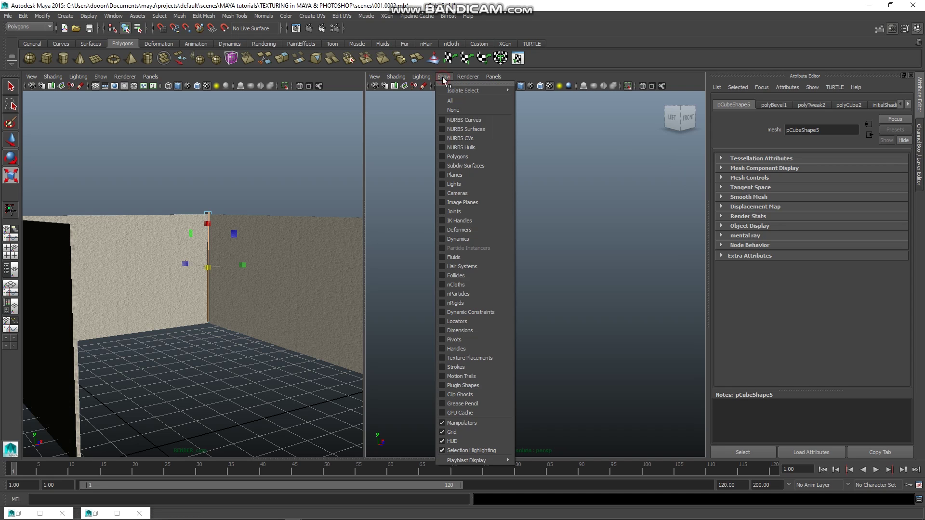
{"action": "left_click", "coordinate": [455, 156]}
{"action": "left_click", "coordinate": [472, 210]}
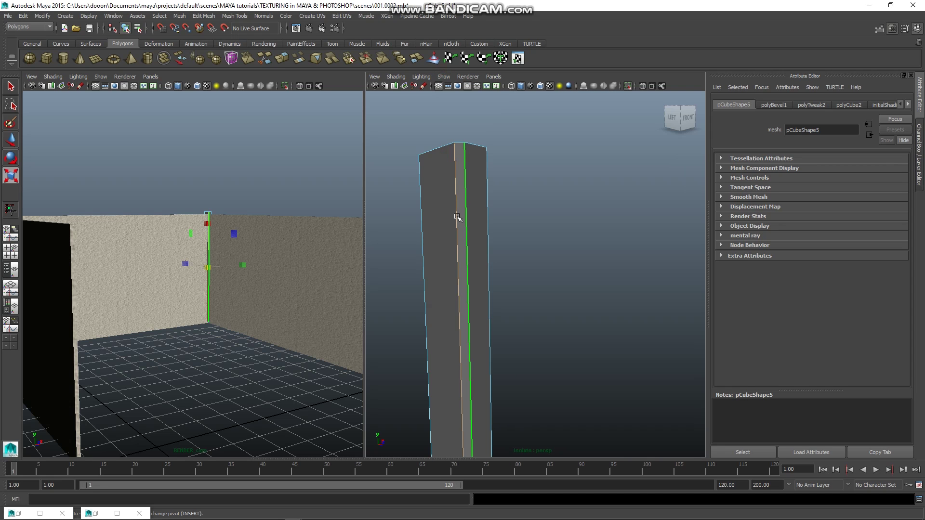
{"action": "left_click", "coordinate": [451, 240]}
Select the column's left vertical edge and move the pivot onto that edge
{"action": "left_click_drag", "start_coordinate": [451, 238], "coordinate": [478, 238]}
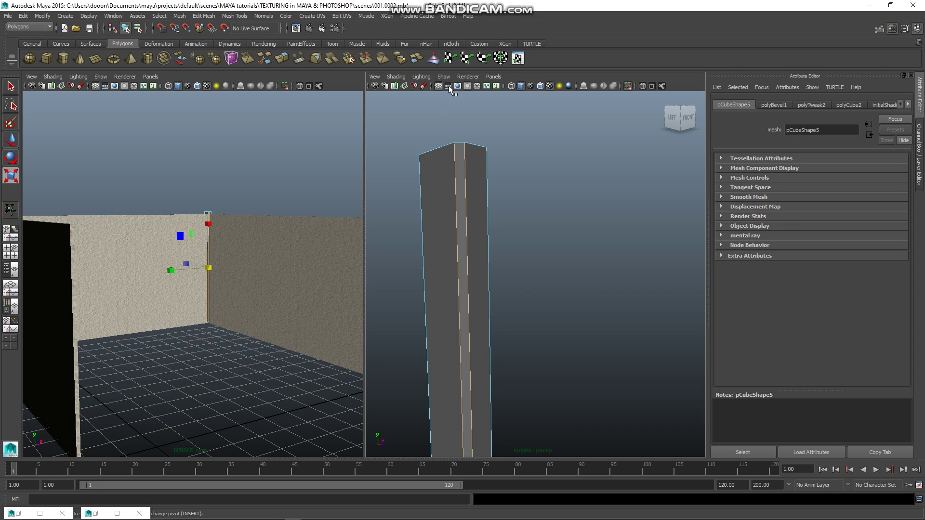
{"action": "left_click", "coordinate": [443, 77]}
{"action": "left_click", "coordinate": [454, 140]}
{"action": "left_click", "coordinate": [451, 246]}
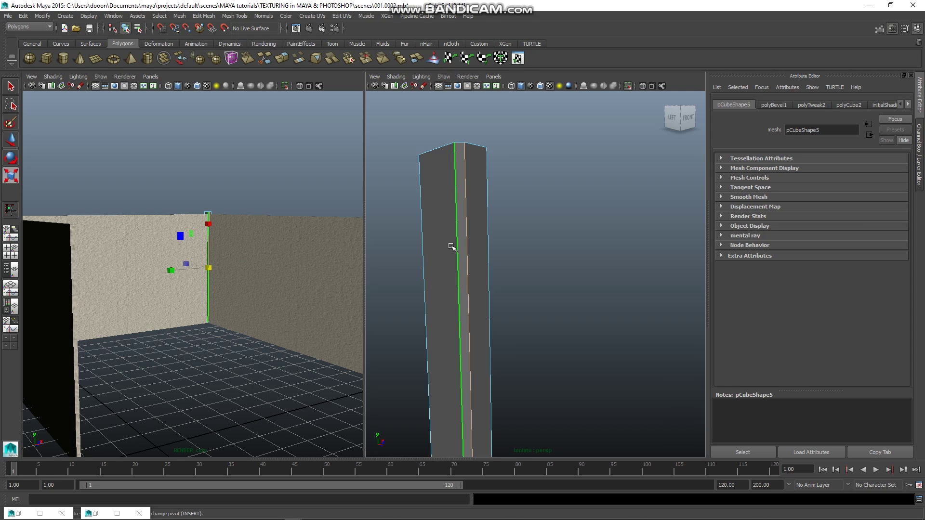
{"action": "mouse_move", "coordinate": [456, 302]}
{"action": "left_mouse_down", "text": "alt"}
{"action": "mouse_move", "coordinate": [477, 335]}
{"action": "mouse_move", "coordinate": [465, 176]}
{"action": "mouse_move", "coordinate": [483, 340]}
{"action": "left_mouse_up", "text": "alt"}
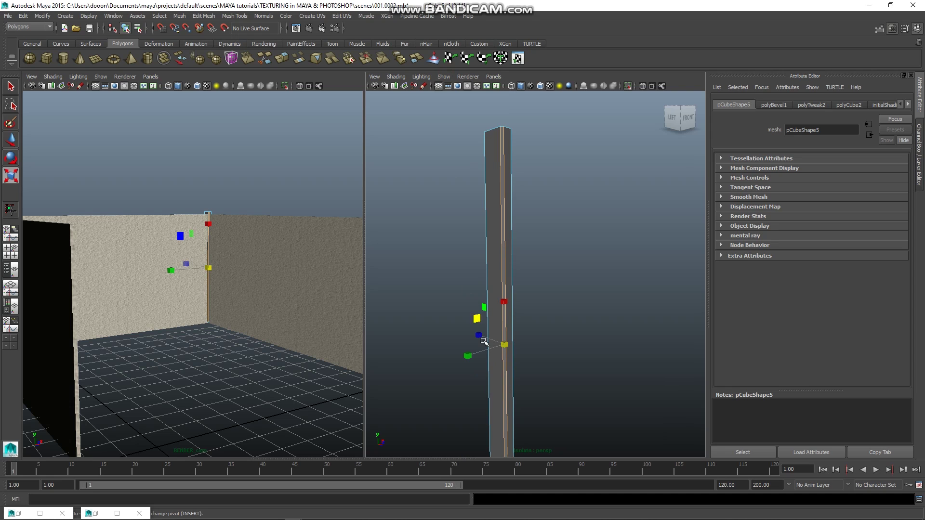
{"action": "left_click", "coordinate": [480, 337]}
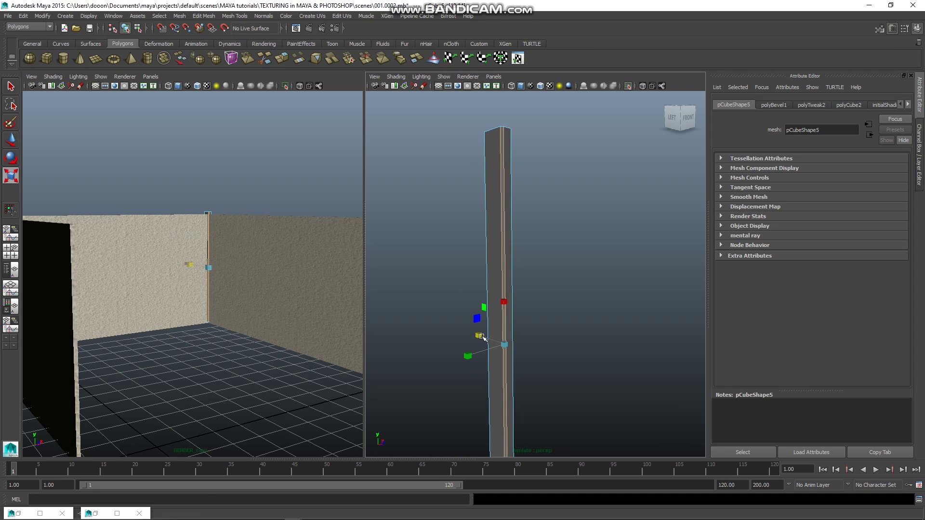
{"action": "left_click_drag", "start_coordinate": [482, 337], "coordinate": [477, 338]}
Clear the selection and reselect the corner column
{"action": "mouse_move", "coordinate": [447, 356]}
{"action": "left_mouse_down", "text": "alt"}
{"action": "mouse_move", "coordinate": [473, 355]}
{"action": "mouse_move", "coordinate": [408, 378]}
{"action": "left_mouse_up", "text": "alt"}
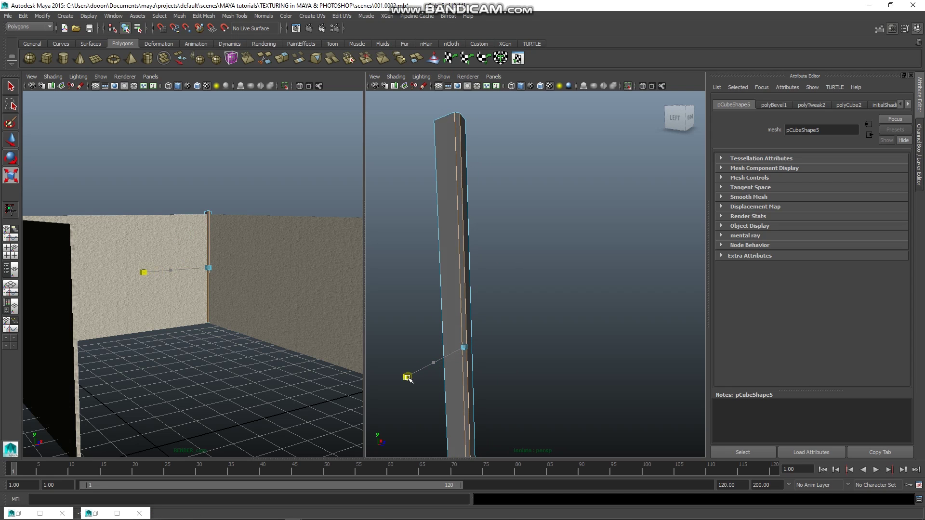
{"action": "right_click_drag", "start_coordinate": [453, 272], "coordinate": [507, 248]}
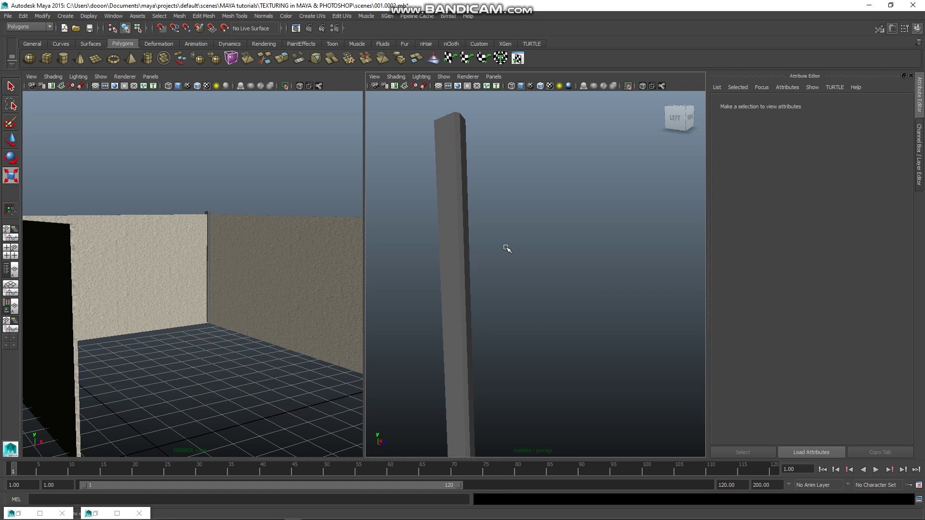
{"action": "mouse_move", "coordinate": [490, 247]}
{"action": "left_mouse_down", "text": "alt"}
{"action": "mouse_move", "coordinate": [467, 231]}
{"action": "mouse_move", "coordinate": [448, 174]}
{"action": "mouse_move", "coordinate": [572, 261]}
{"action": "mouse_move", "coordinate": [528, 229]}
{"action": "mouse_move", "coordinate": [543, 231]}
{"action": "left_mouse_up", "text": "alt"}
{"action": "left_click", "coordinate": [465, 216]}
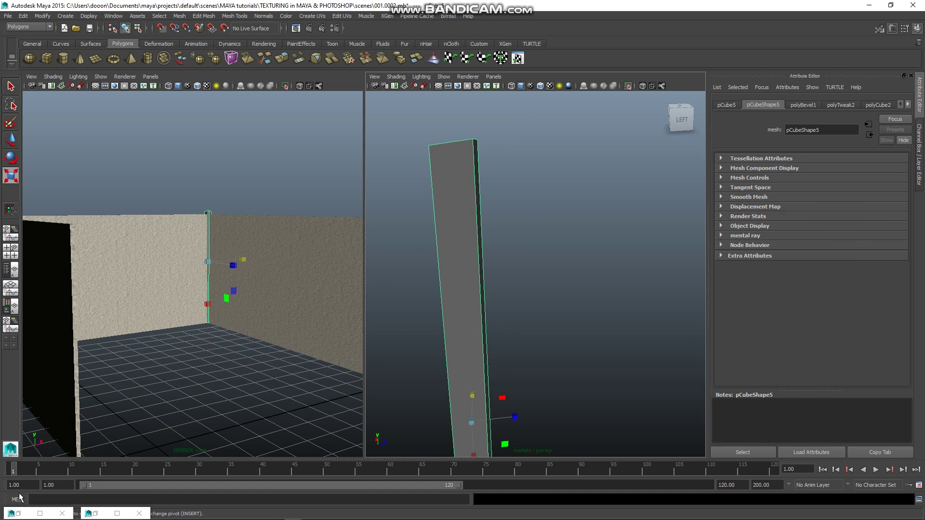
Create a Lambert material in Hypershade and rename it from lambert2 to WALL_skirtn
{"action": "left_click", "coordinate": [20, 511]}
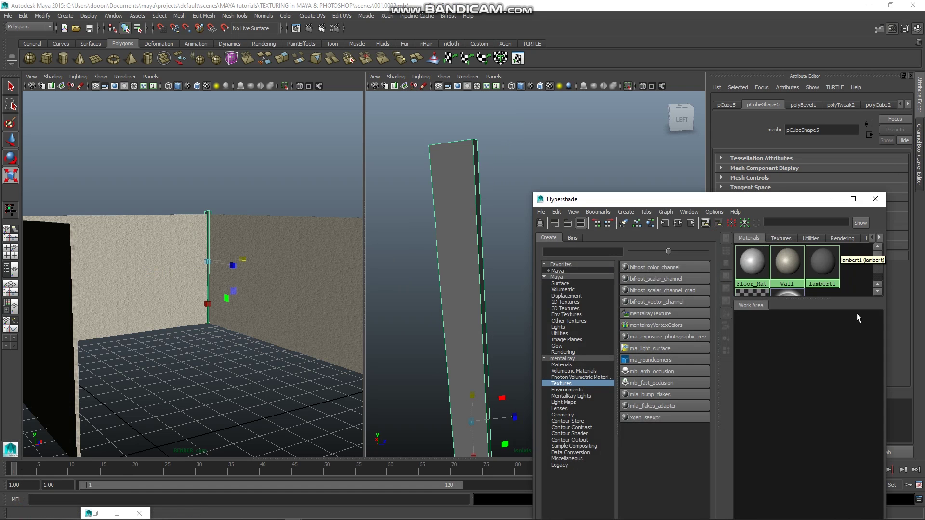
{"action": "left_click_drag", "start_coordinate": [818, 299], "coordinate": [818, 339]}
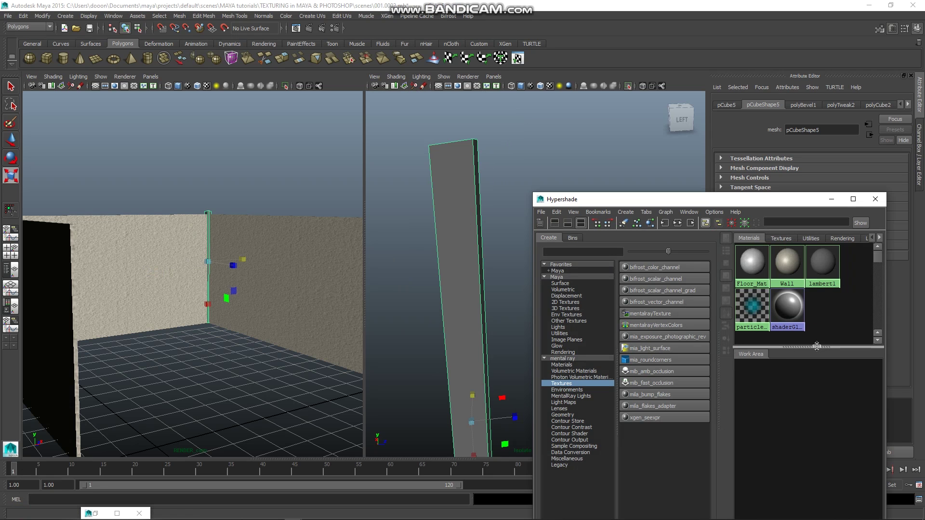
{"action": "left_click", "coordinate": [626, 212]}
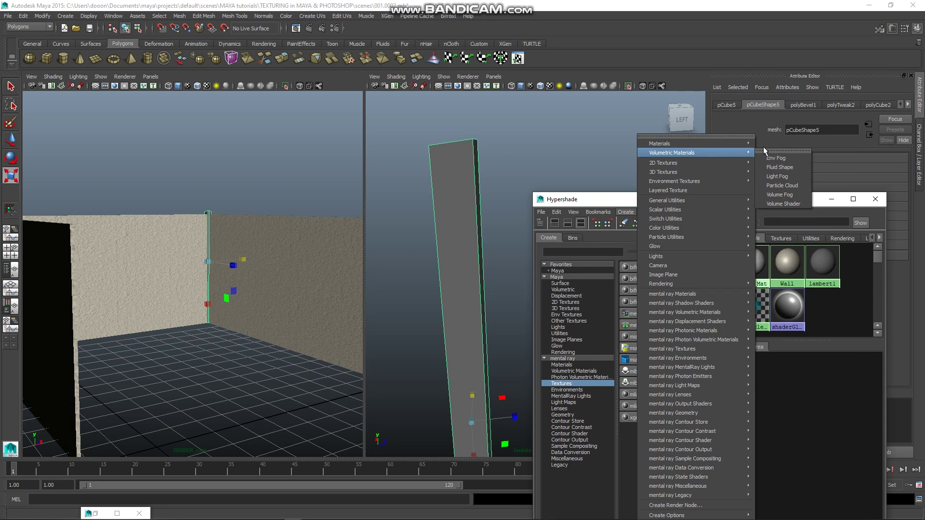
{"action": "mouse_move", "coordinate": [694, 143]}
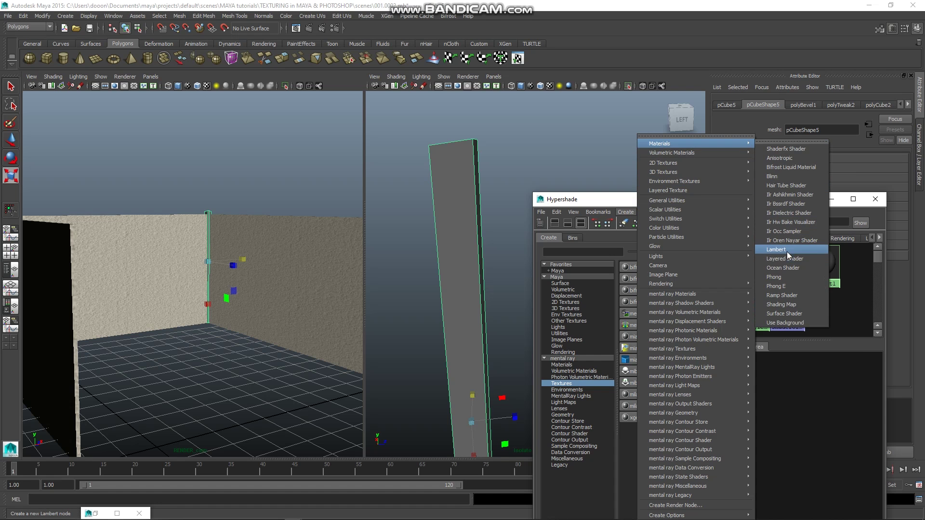
{"action": "left_click", "coordinate": [788, 251]}
{"action": "left_click_drag", "start_coordinate": [828, 490], "coordinate": [821, 388]}
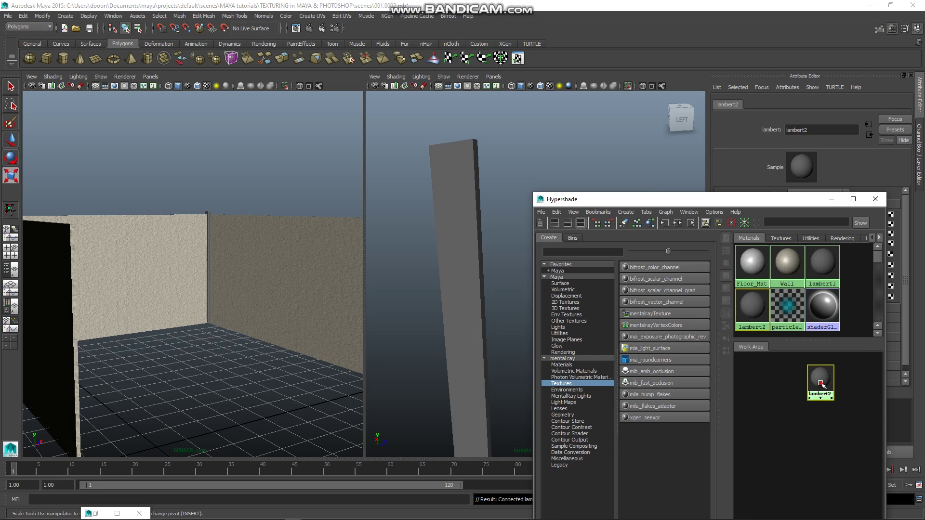
{"action": "left_click", "coordinate": [813, 131]}
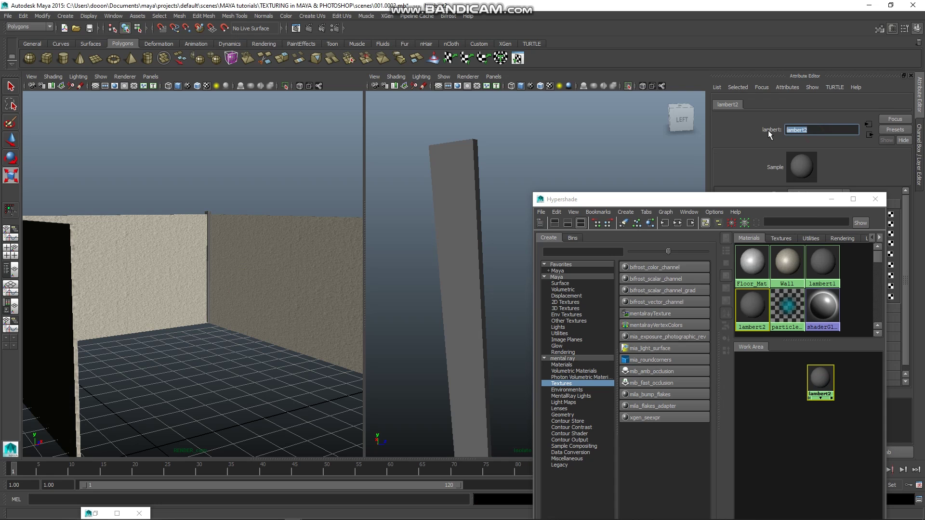
{"action": "type", "text": "WALL_ski"}
{"action": "type", "text": "rt"}
{"action": "type", "text": "n"}
{"action": "key", "text": "Return"}
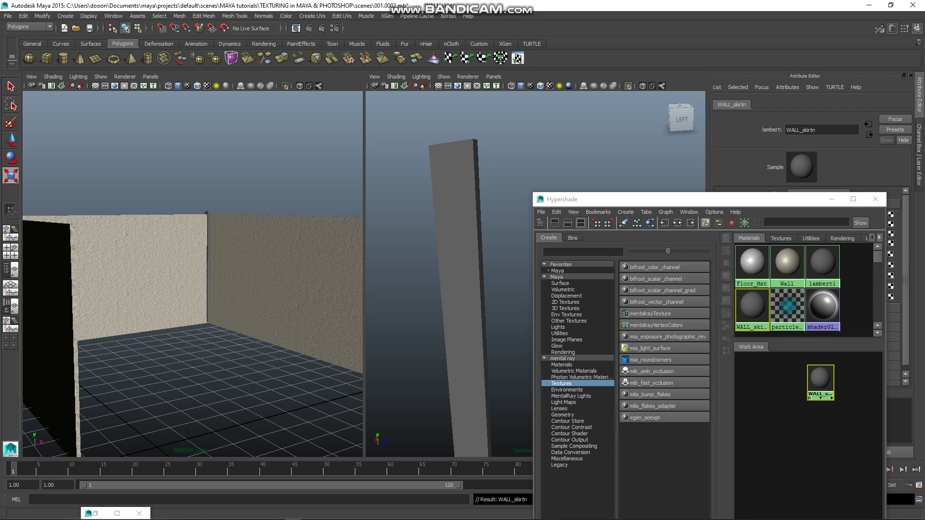
Go up to TEXTURING materials, open the Wood folder, and view it with Extra large icons
{"action": "left_click", "coordinate": [83, 514]}
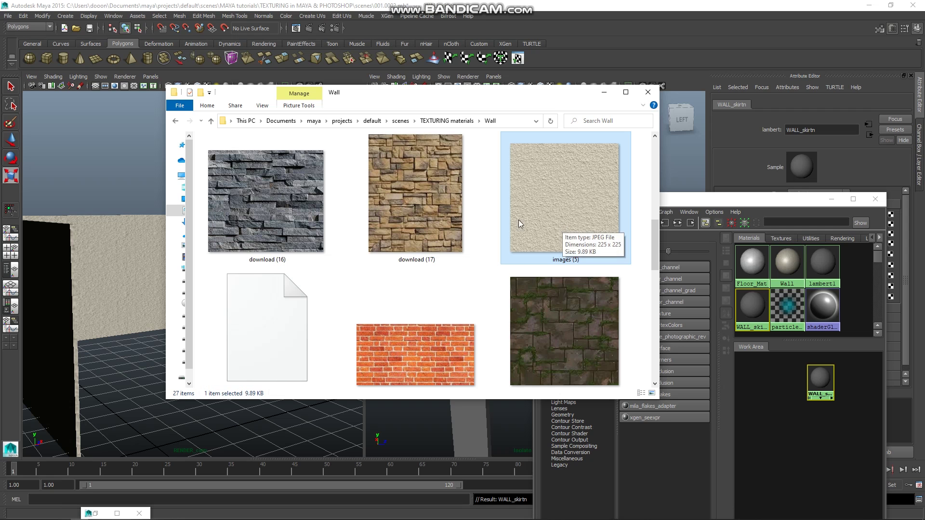
{"action": "scroll", "coordinate": [547, 221], "scroll_direction": "down", "scroll_amount": 1}
{"action": "scroll", "coordinate": [542, 298], "scroll_direction": "down", "scroll_amount": 3}
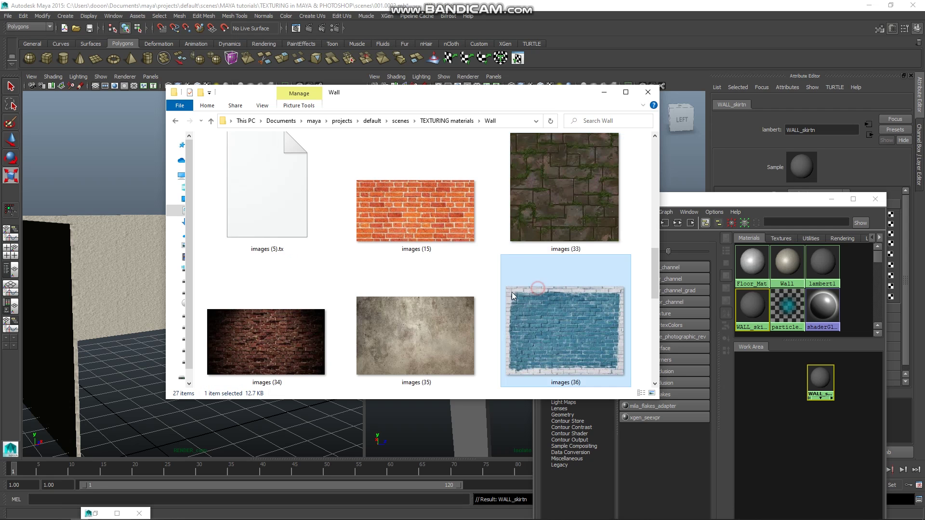
{"action": "scroll", "coordinate": [471, 296], "scroll_direction": "down", "scroll_amount": 5}
{"action": "left_click", "coordinate": [471, 295]}
{"action": "scroll", "coordinate": [471, 300], "scroll_direction": "up", "scroll_amount": 5}
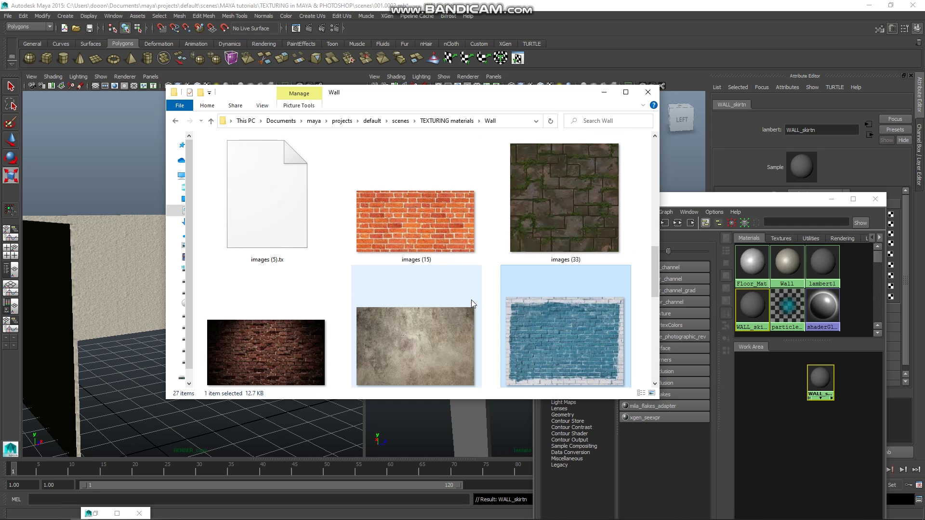
{"action": "left_click", "coordinate": [447, 121]}
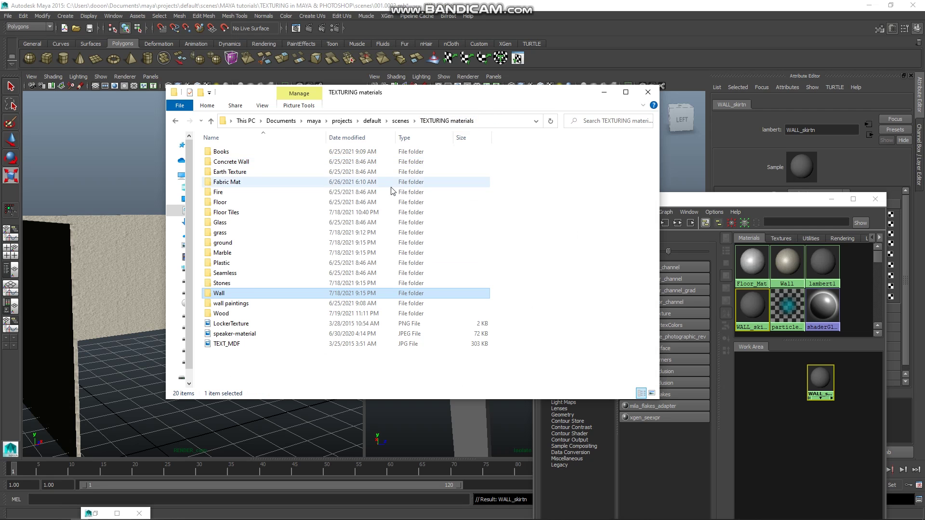
{"action": "double_click", "coordinate": [228, 313]}
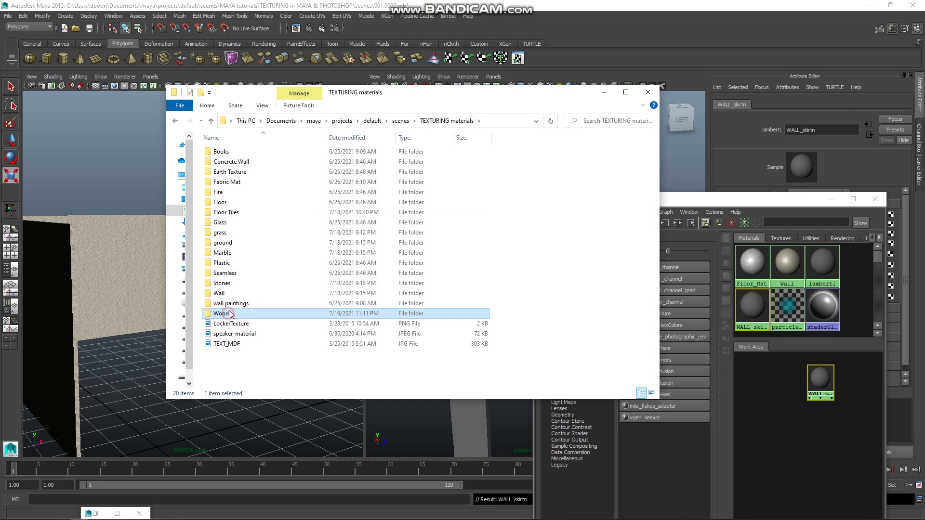
{"action": "right_click", "coordinate": [464, 298]}
{"action": "mouse_move", "coordinate": [506, 306]}
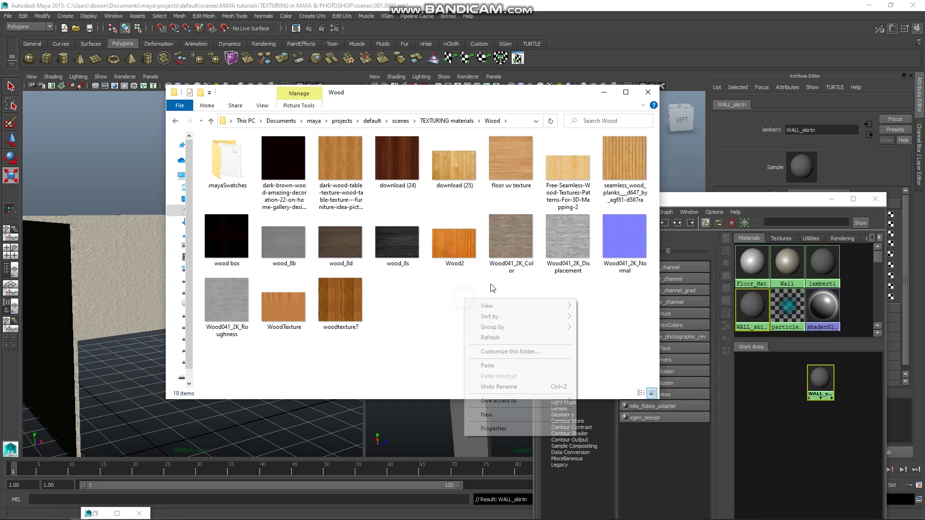
{"action": "left_click", "coordinate": [612, 306]}
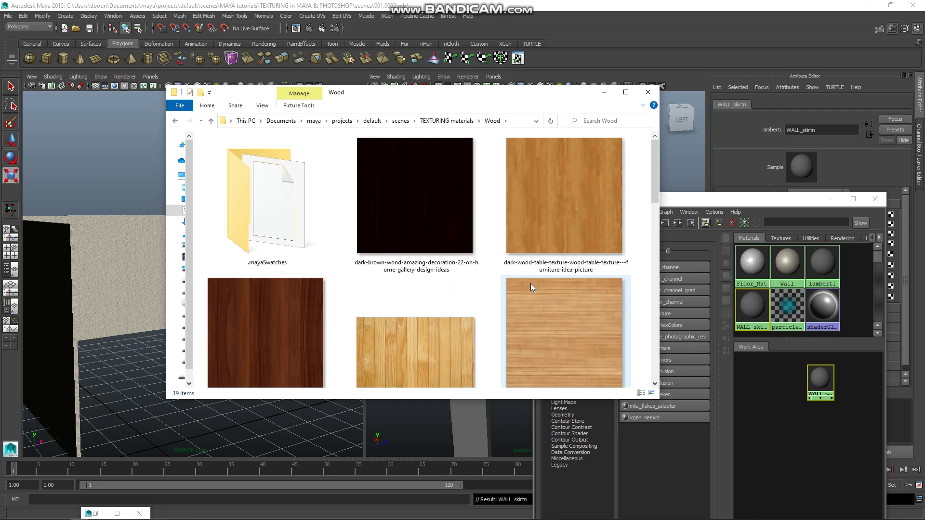
Find wood_8d.jpg and drag it into the Hypershade Work Area as a file texture
{"action": "scroll", "coordinate": [421, 265], "scroll_direction": "down", "scroll_amount": 1}
{"action": "scroll", "coordinate": [420, 263], "scroll_direction": "down", "scroll_amount": 2}
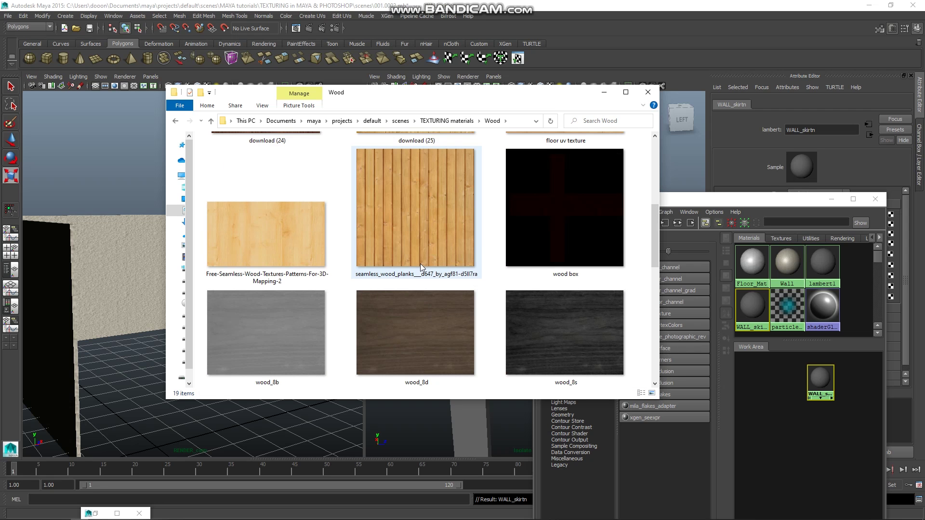
{"action": "scroll", "coordinate": [420, 264], "scroll_direction": "down", "scroll_amount": 1}
{"action": "scroll", "coordinate": [420, 264], "scroll_direction": "down", "scroll_amount": 1}
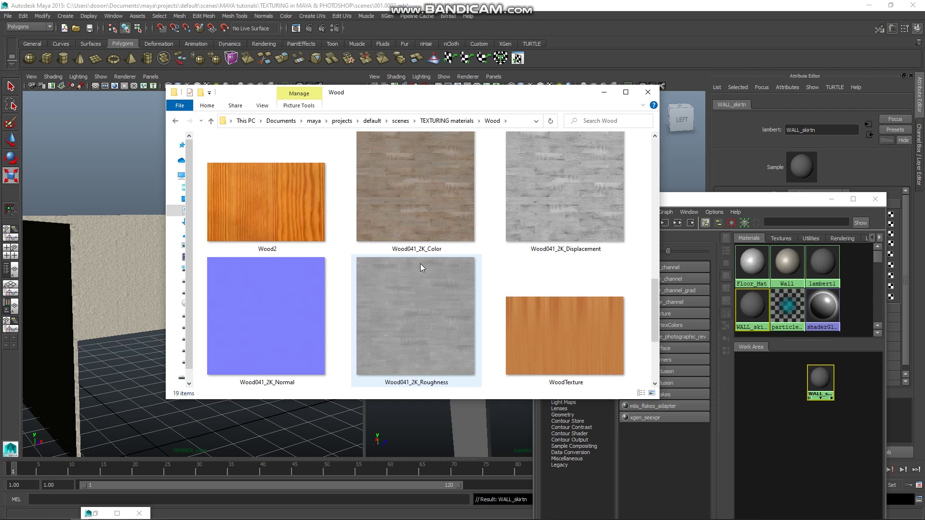
{"action": "scroll", "coordinate": [420, 264], "scroll_direction": "down", "scroll_amount": 1}
{"action": "scroll", "coordinate": [420, 264], "scroll_direction": "up", "scroll_amount": 1}
{"action": "scroll", "coordinate": [420, 265], "scroll_direction": "up", "scroll_amount": 1}
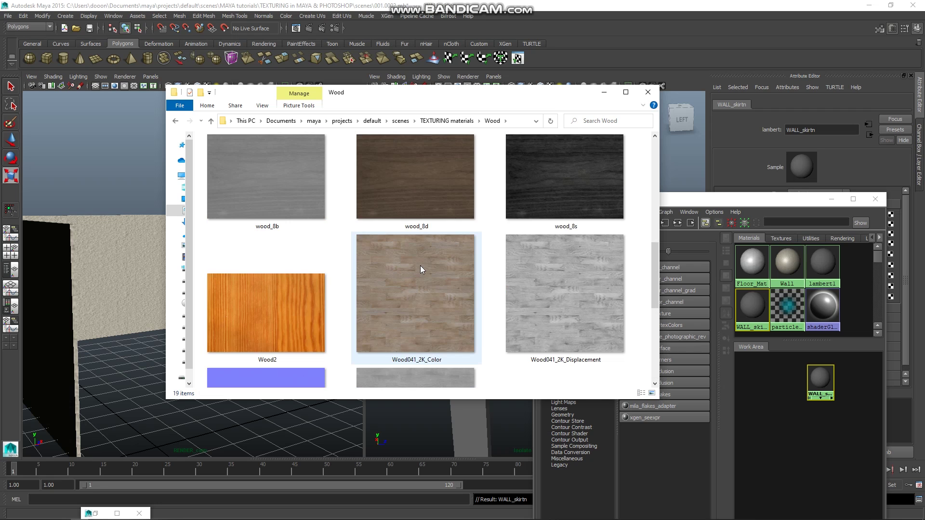
{"action": "scroll", "coordinate": [420, 265], "scroll_direction": "up", "scroll_amount": 1}
{"action": "scroll", "coordinate": [421, 269], "scroll_direction": "up", "scroll_amount": 1}
{"action": "scroll", "coordinate": [435, 271], "scroll_direction": "up", "scroll_amount": 1}
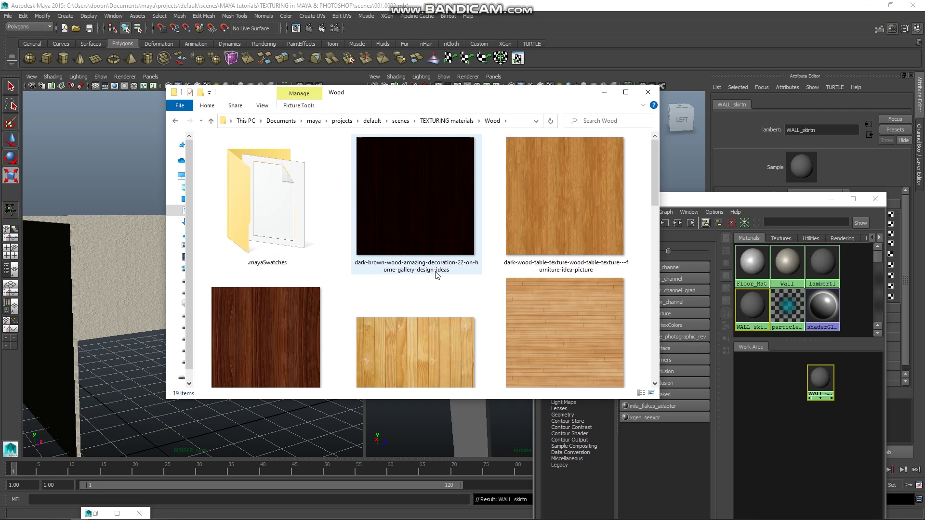
{"action": "scroll", "coordinate": [435, 274], "scroll_direction": "down", "scroll_amount": 1}
{"action": "scroll", "coordinate": [524, 358], "scroll_direction": "down", "scroll_amount": 2}
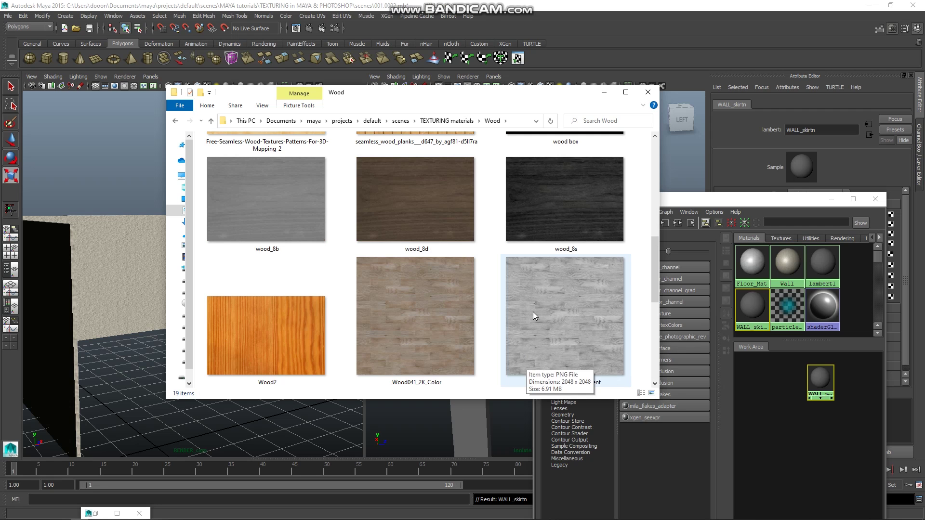
{"action": "left_click", "coordinate": [378, 209]}
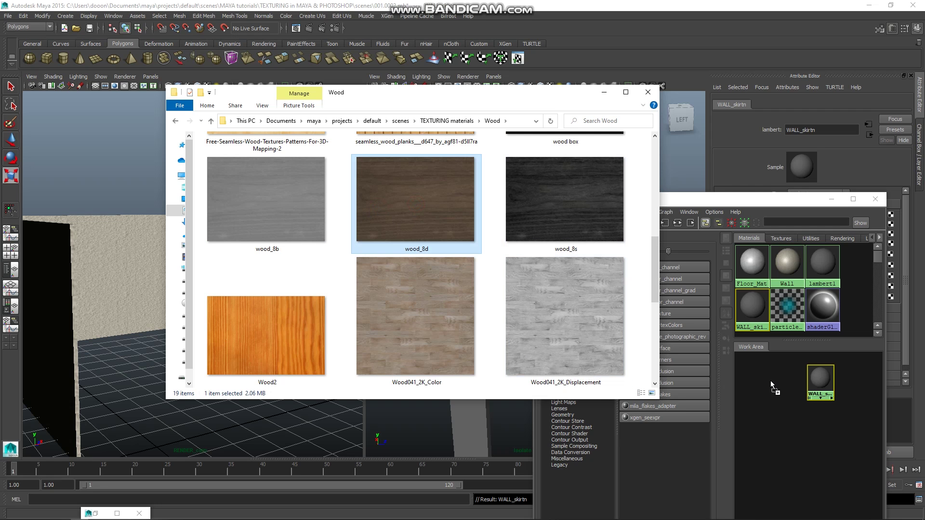
{"action": "left_click_drag", "start_coordinate": [771, 381], "coordinate": [771, 380]}
Connect the wood_8d_1 texture to WALL_skirtn's color
{"action": "left_click", "coordinate": [651, 93]}
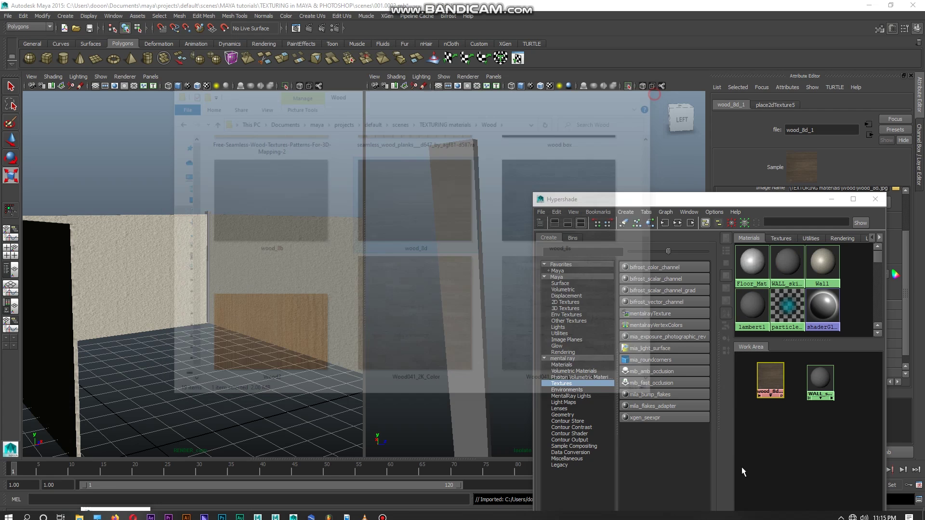
{"action": "middle_click_drag", "start_coordinate": [771, 381], "coordinate": [816, 381]}
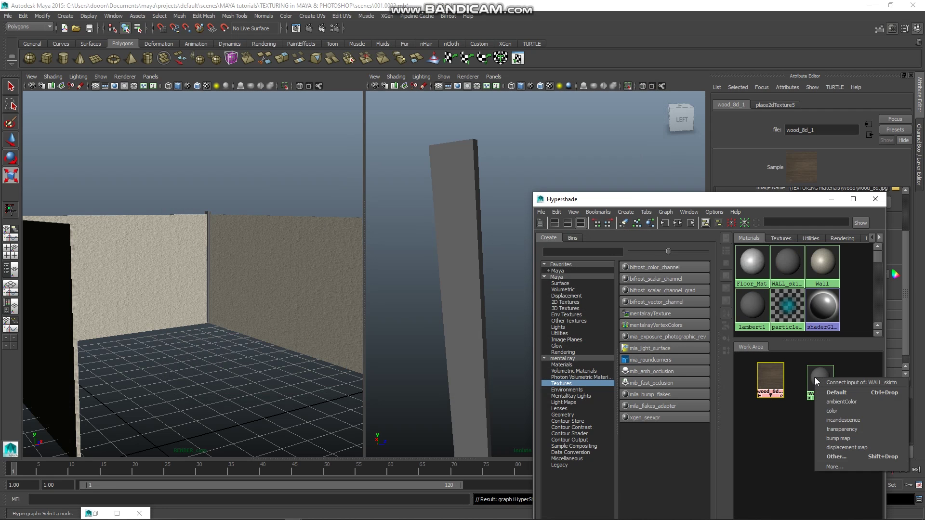
{"action": "left_click", "coordinate": [836, 411]}
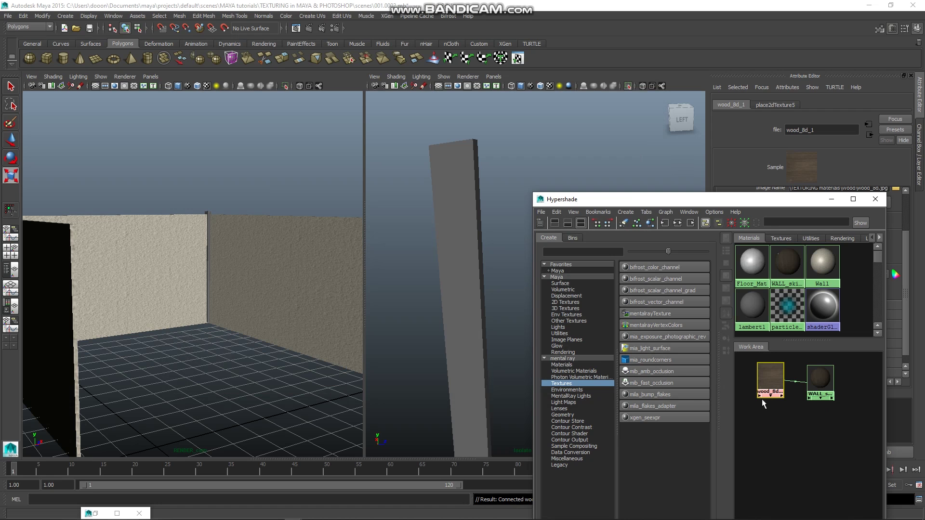
Turn on textured display with 6 and drag WALL_skirtn onto the corner pillar
{"action": "left_click", "coordinate": [404, 79]}
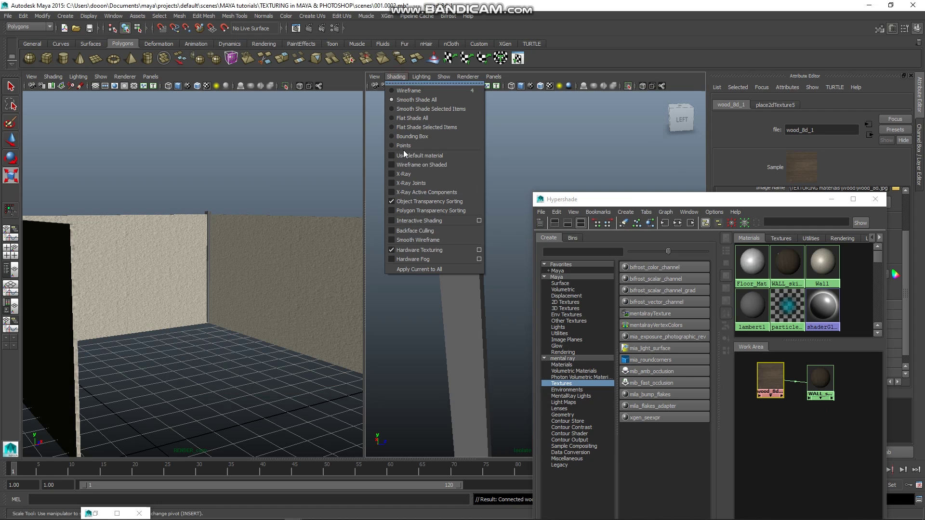
{"action": "left_click", "coordinate": [461, 318]}
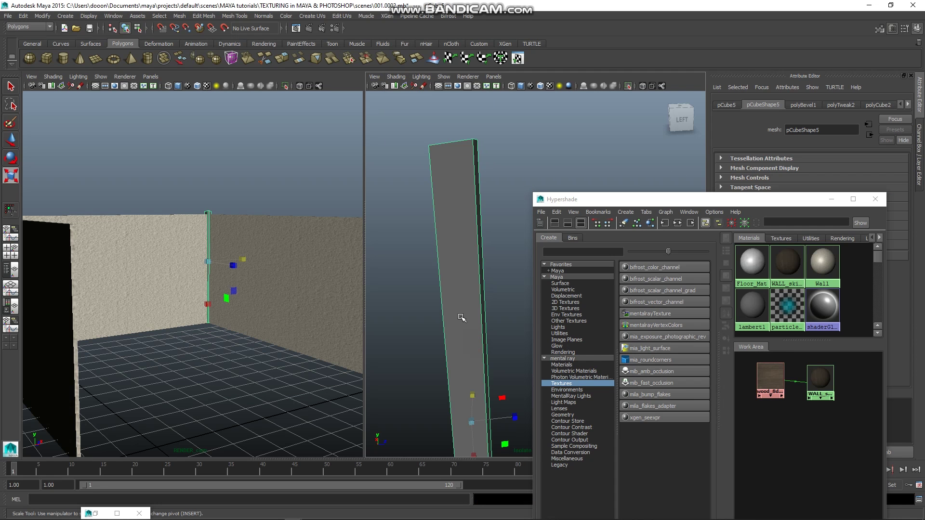
{"action": "key", "text": "6"}
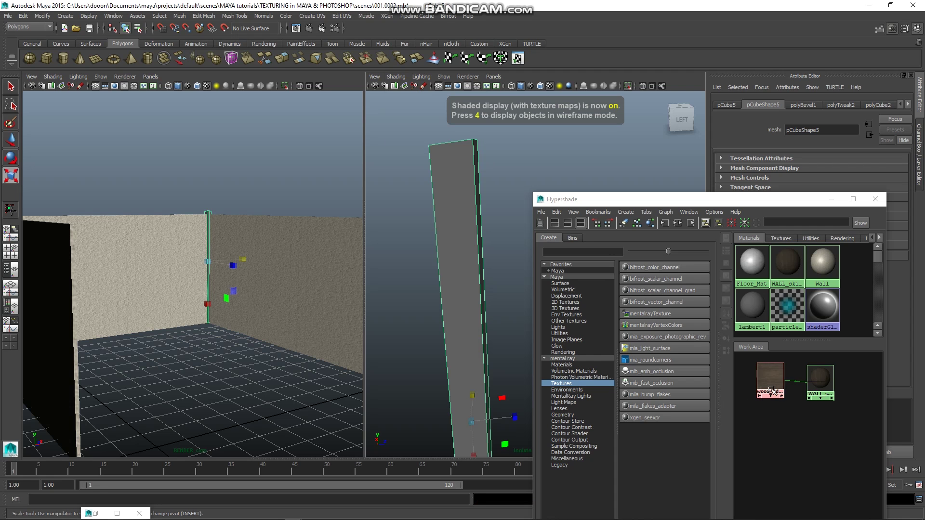
{"action": "left_click_drag", "start_coordinate": [767, 380], "coordinate": [768, 399]}
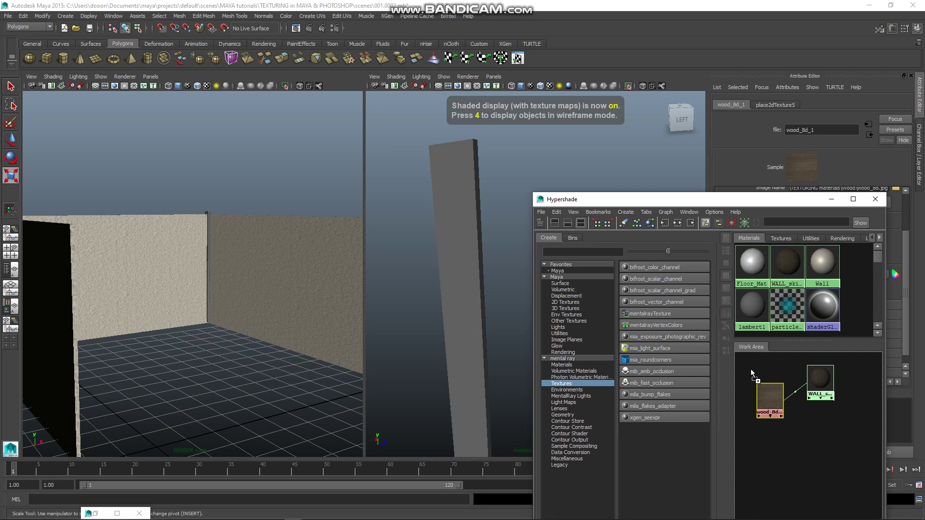
{"action": "middle_click_drag", "start_coordinate": [820, 378], "coordinate": [452, 230]}
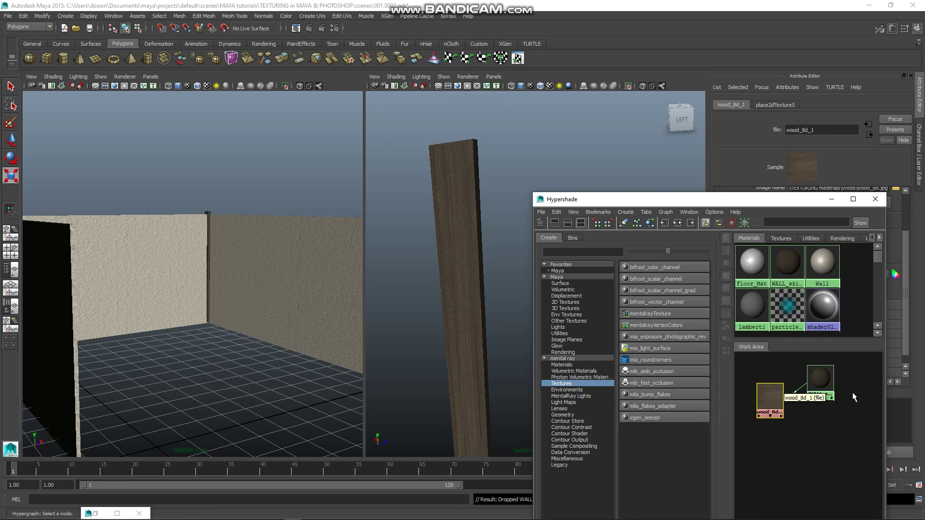
{"action": "key", "text": "ctrl+z"}
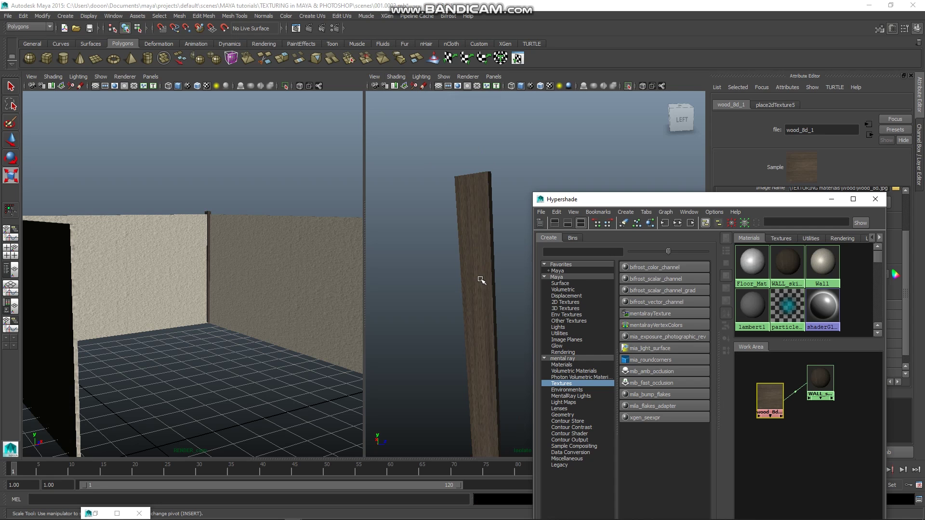
Orbit around the pillar, then drop the WALL_skirtn wood material onto it again
{"action": "left_click_drag", "start_coordinate": [481, 280], "coordinate": [495, 237], "text": "alt"}
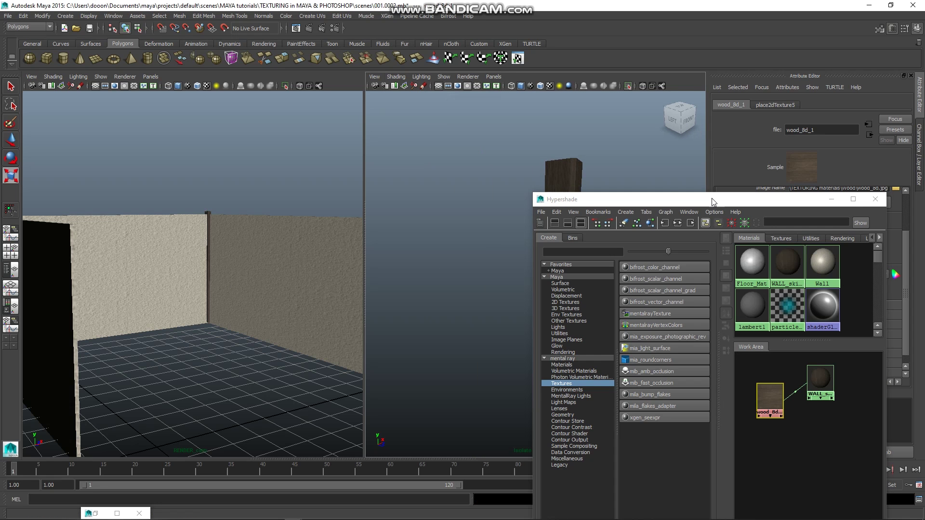
{"action": "left_click_drag", "start_coordinate": [713, 202], "coordinate": [807, 251]}
{"action": "mouse_move", "coordinate": [593, 250]}
{"action": "left_mouse_down", "text": "alt"}
{"action": "mouse_move", "coordinate": [580, 239]}
{"action": "mouse_move", "coordinate": [524, 261]}
{"action": "left_mouse_up", "text": "alt"}
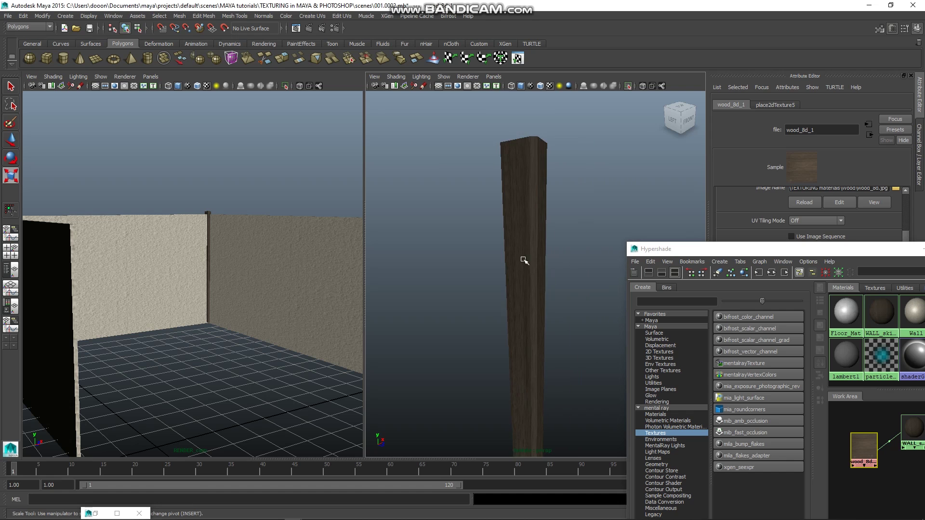
{"action": "mouse_move", "coordinate": [524, 261]}
{"action": "right_mouse_down", "text": "alt"}
{"action": "mouse_move", "coordinate": [553, 244]}
{"action": "mouse_move", "coordinate": [533, 287]}
{"action": "right_mouse_up", "text": "alt"}
{"action": "left_click_drag", "start_coordinate": [533, 288], "coordinate": [545, 273], "text": "alt"}
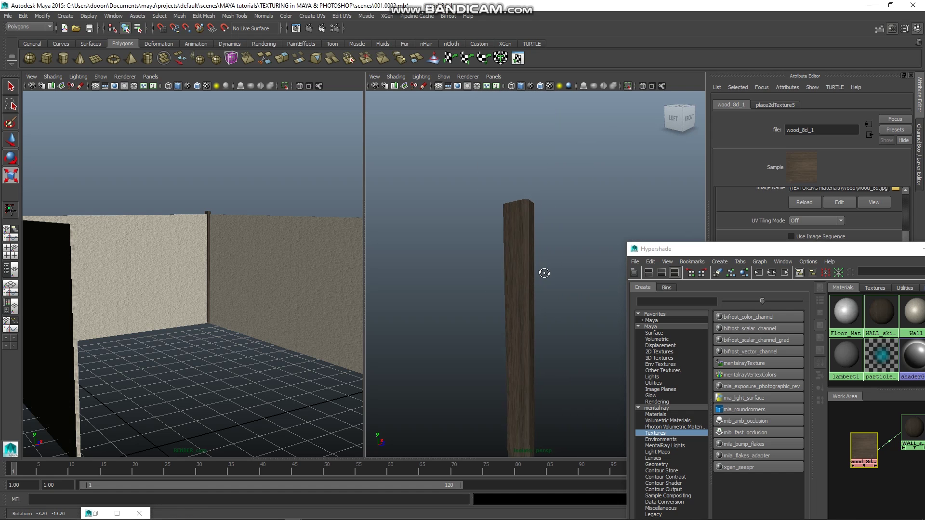
{"action": "left_click", "coordinate": [518, 295]}
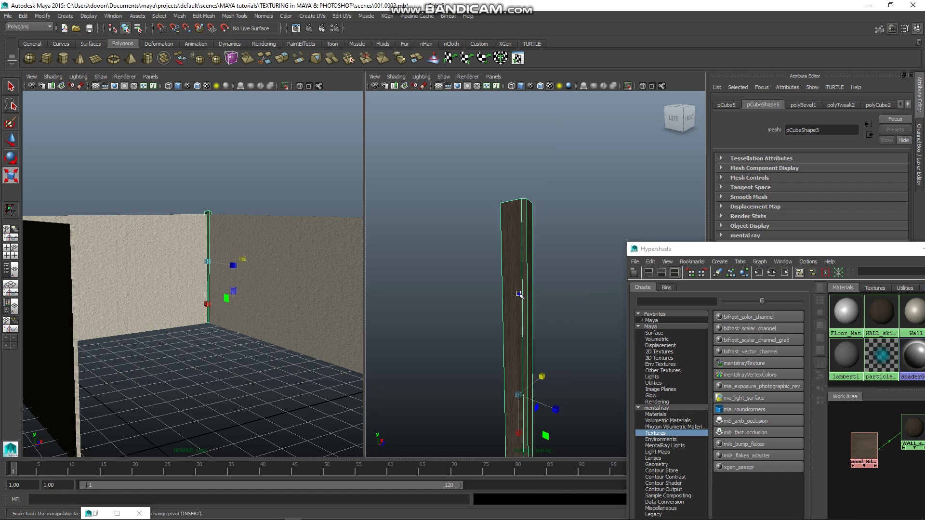
{"action": "right_click", "coordinate": [520, 295]}
{"action": "left_click", "coordinate": [520, 295]}
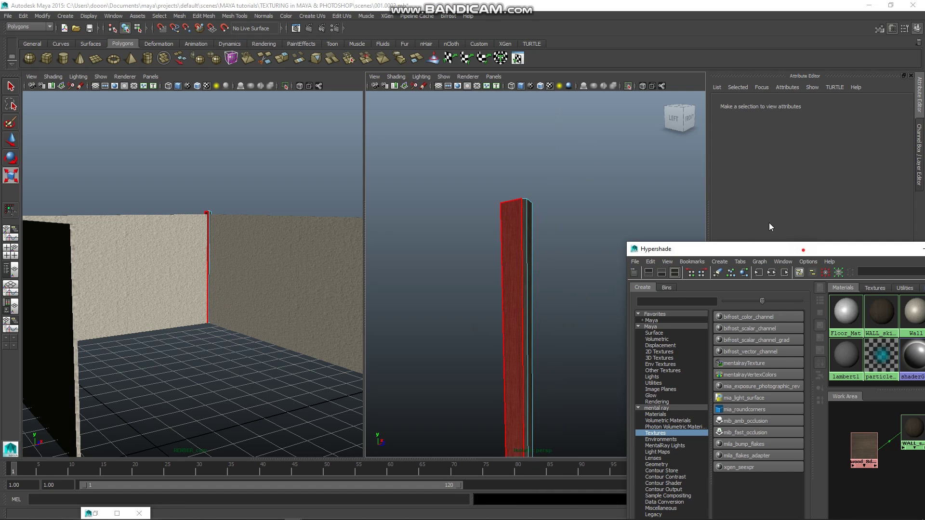
{"action": "left_click_drag", "start_coordinate": [769, 248], "coordinate": [704, 211]}
Create a new lambert3 material and connect the wood_8d_1 texture to it
{"action": "left_click", "coordinate": [798, 407]}
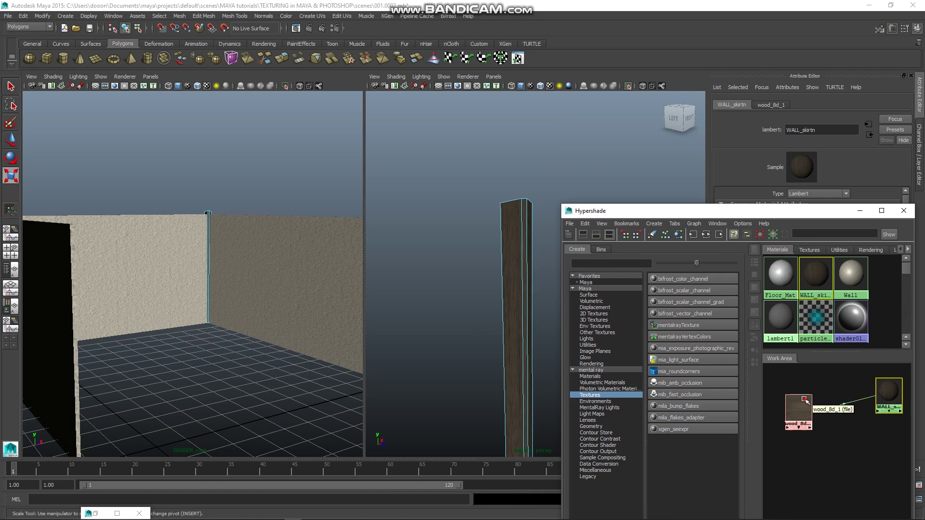
{"action": "left_click", "coordinate": [654, 224]}
{"action": "mouse_move", "coordinate": [692, 163]}
{"action": "mouse_move", "coordinate": [723, 143]}
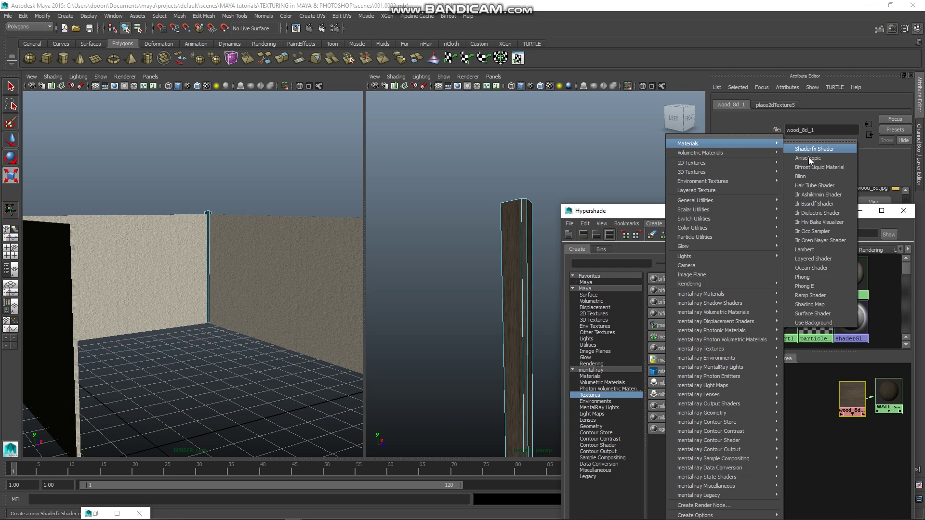
{"action": "left_click", "coordinate": [813, 249]}
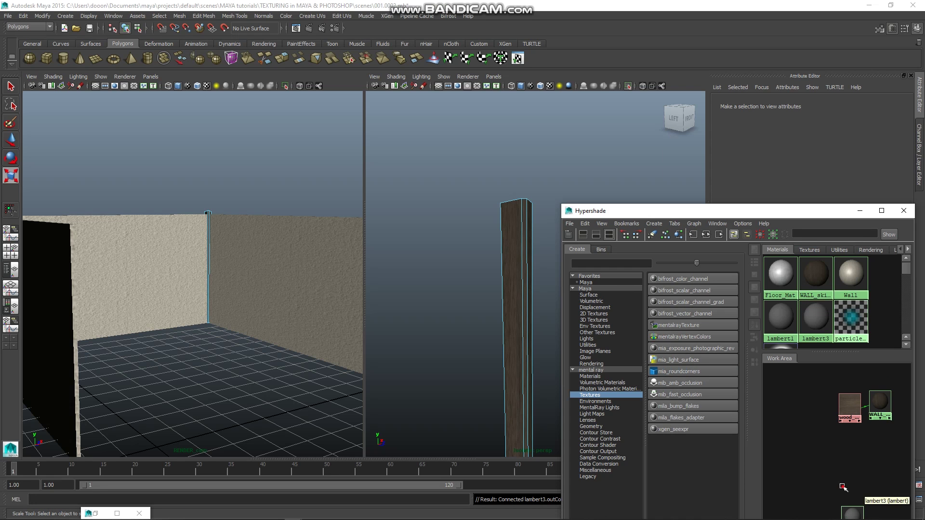
{"action": "left_click_drag", "start_coordinate": [852, 511], "coordinate": [804, 385]}
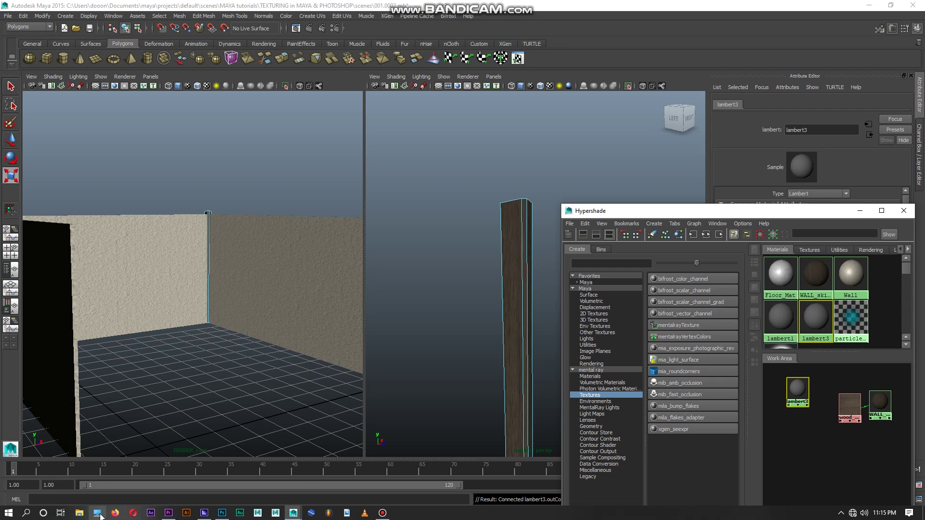
{"action": "left_click_drag", "start_coordinate": [798, 388], "coordinate": [797, 398]}
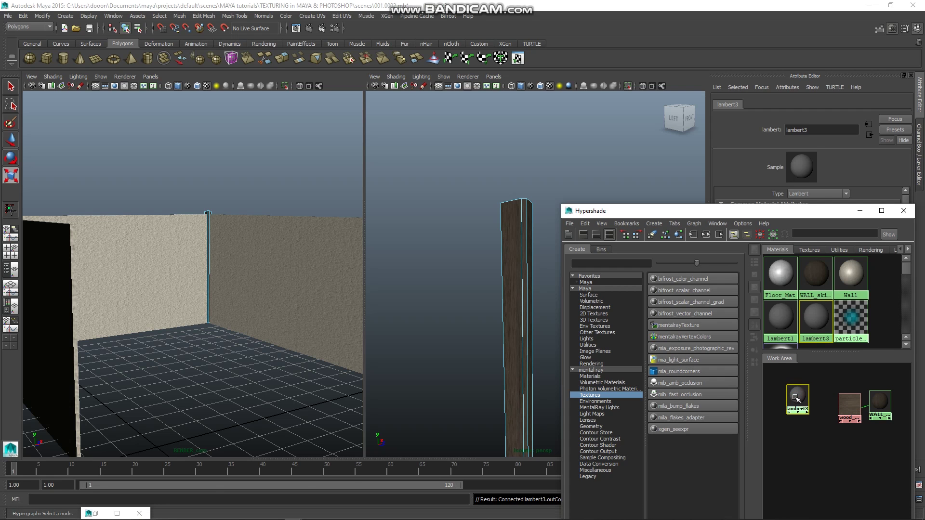
{"action": "middle_click_drag", "start_coordinate": [846, 410], "coordinate": [790, 396]}
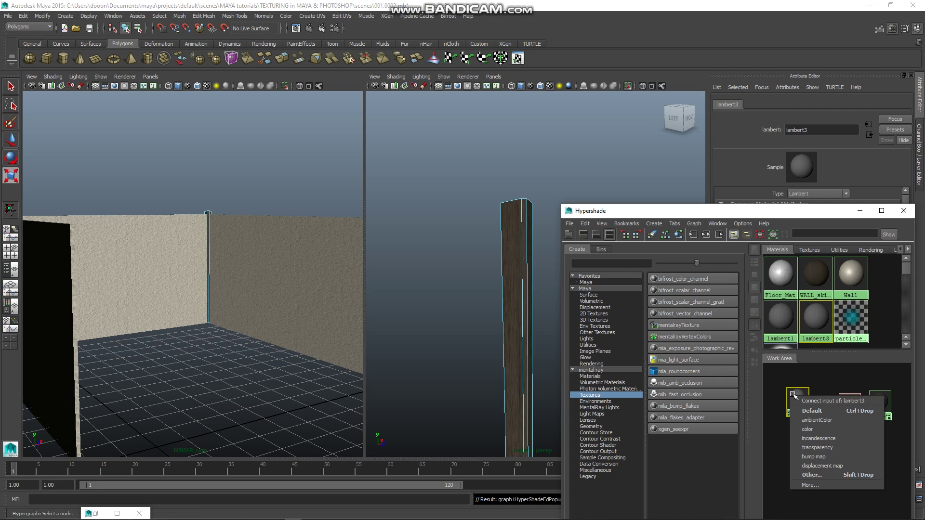
{"action": "left_click", "coordinate": [815, 430]}
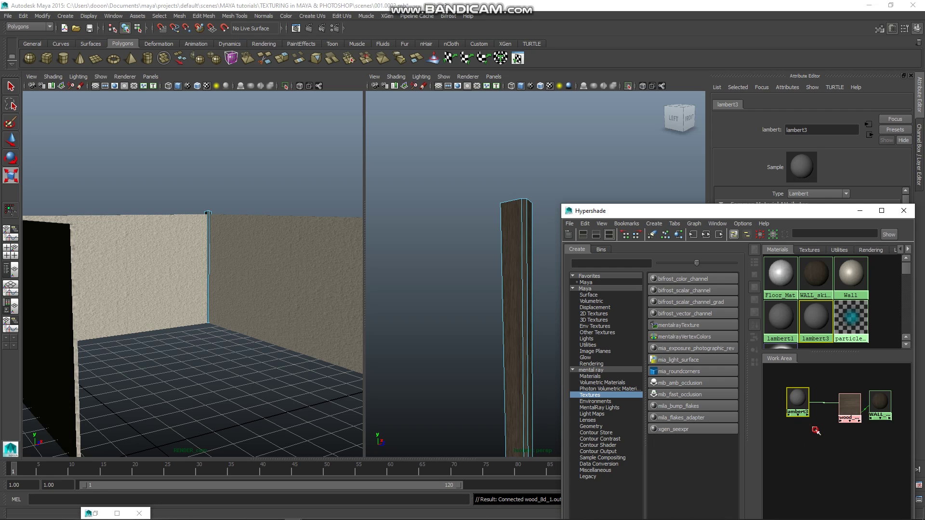
Raise the Incandescence of lambert3 and then of WALL_skirtn to brighten the wood
{"action": "left_click", "coordinate": [799, 401]}
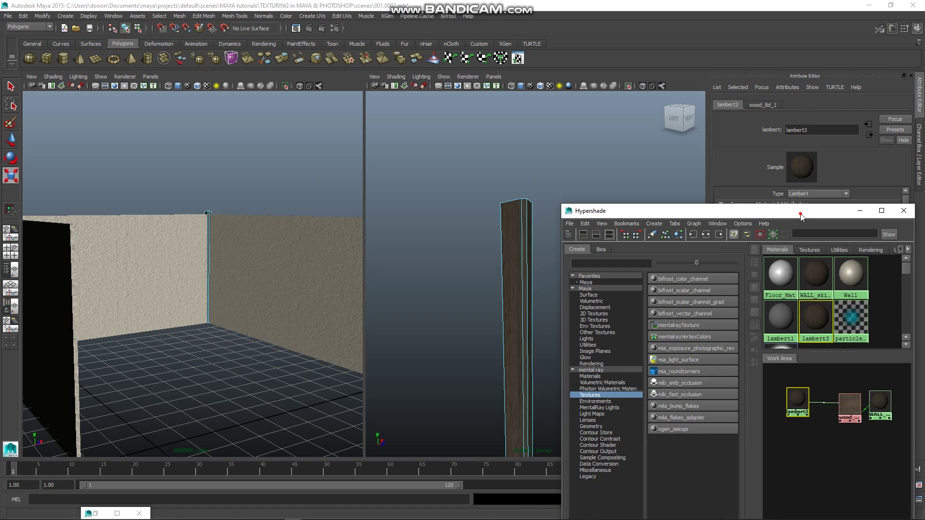
{"action": "left_click_drag", "start_coordinate": [800, 210], "coordinate": [803, 281]}
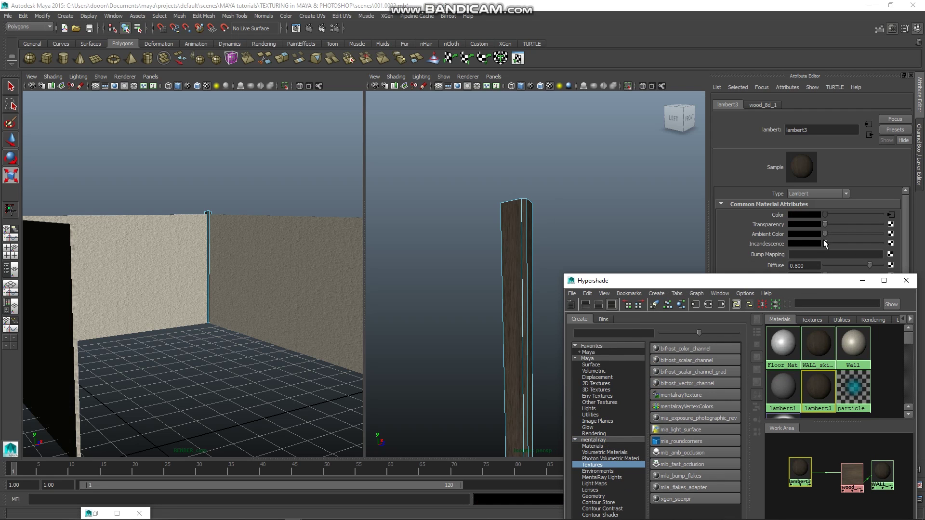
{"action": "mouse_move", "coordinate": [825, 243]}
{"action": "left_mouse_down"}
{"action": "mouse_move", "coordinate": [839, 243]}
{"action": "mouse_move", "coordinate": [822, 243]}
{"action": "left_mouse_up"}
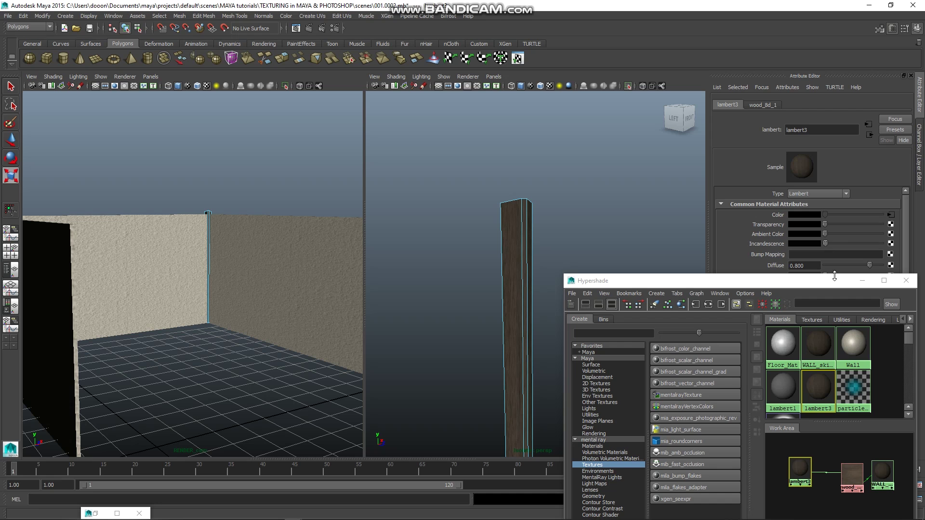
{"action": "left_click", "coordinate": [884, 475]}
{"action": "mouse_move", "coordinate": [824, 243]}
{"action": "left_mouse_down"}
{"action": "mouse_move", "coordinate": [869, 245]}
{"action": "mouse_move", "coordinate": [843, 243]}
{"action": "left_mouse_up"}
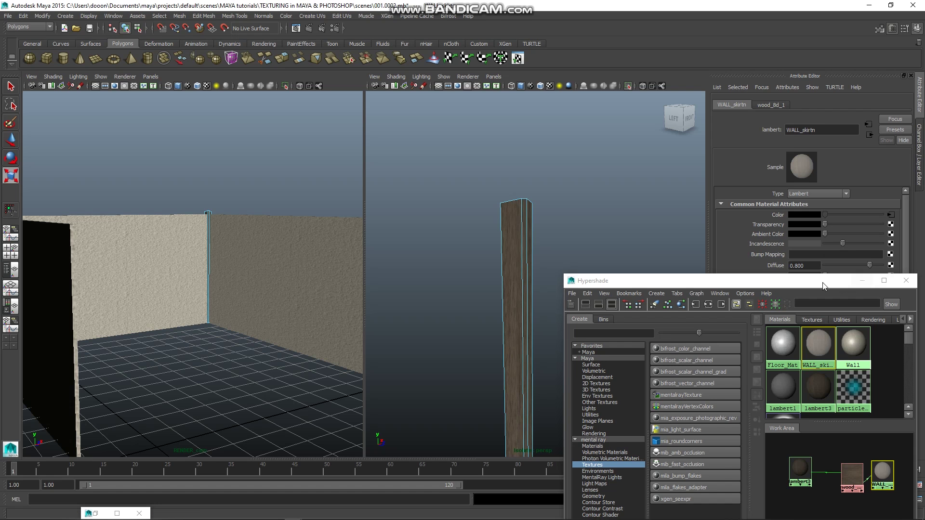
Zoom in on the pillar, drop the material on it, and undo the incandescence change
{"action": "left_click_drag", "start_coordinate": [729, 283], "coordinate": [783, 288]}
{"action": "left_click_drag", "start_coordinate": [546, 309], "coordinate": [535, 291], "text": "alt"}
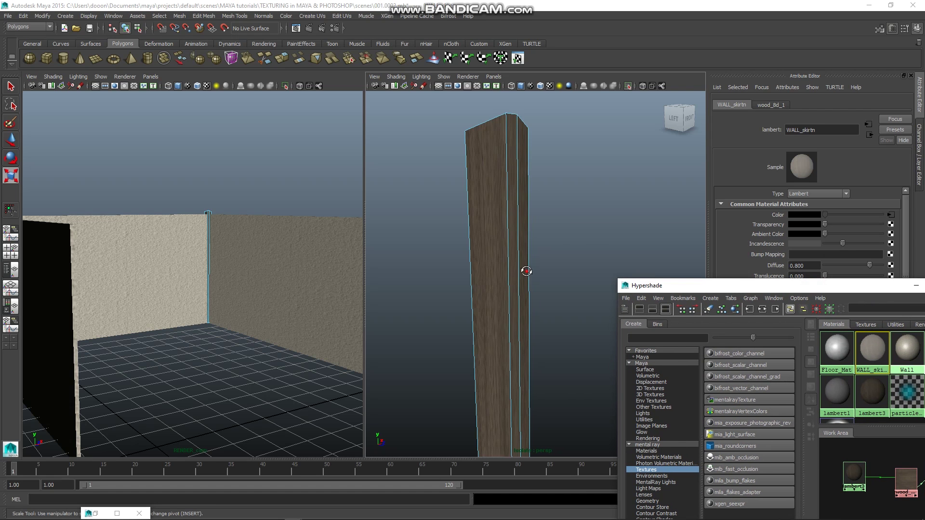
{"action": "scroll", "coordinate": [528, 269], "scroll_direction": "up", "scroll_amount": 5}
{"action": "middle_click_drag", "start_coordinate": [528, 269], "coordinate": [451, 309], "text": "alt"}
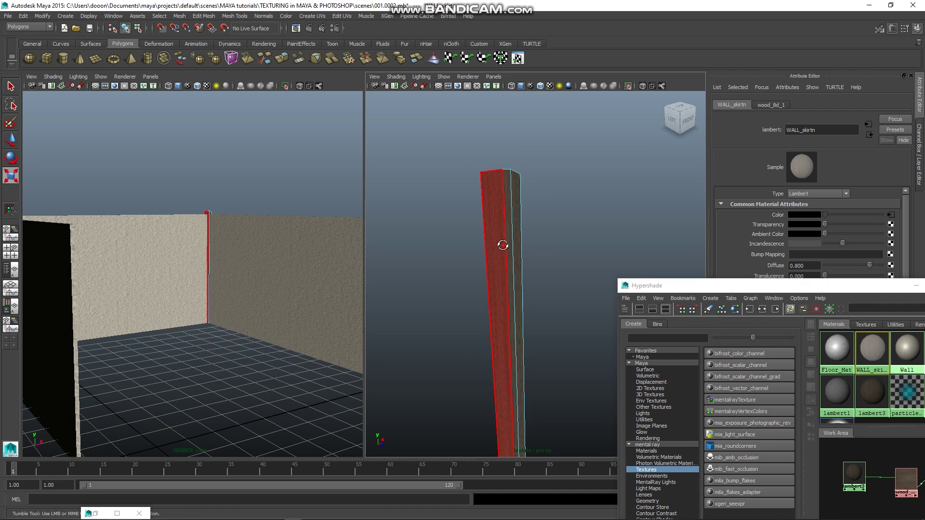
{"action": "middle_click_drag", "start_coordinate": [488, 263], "coordinate": [499, 244]}
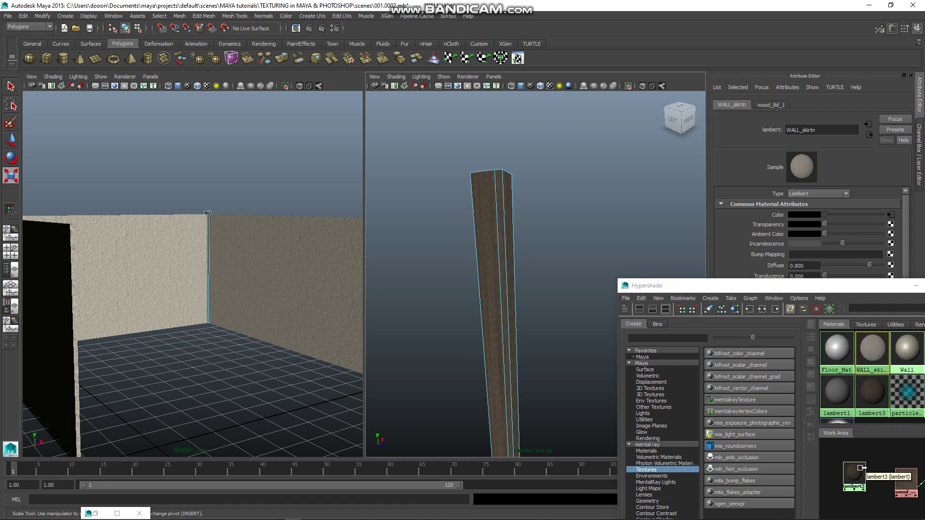
{"action": "left_click", "coordinate": [884, 469]}
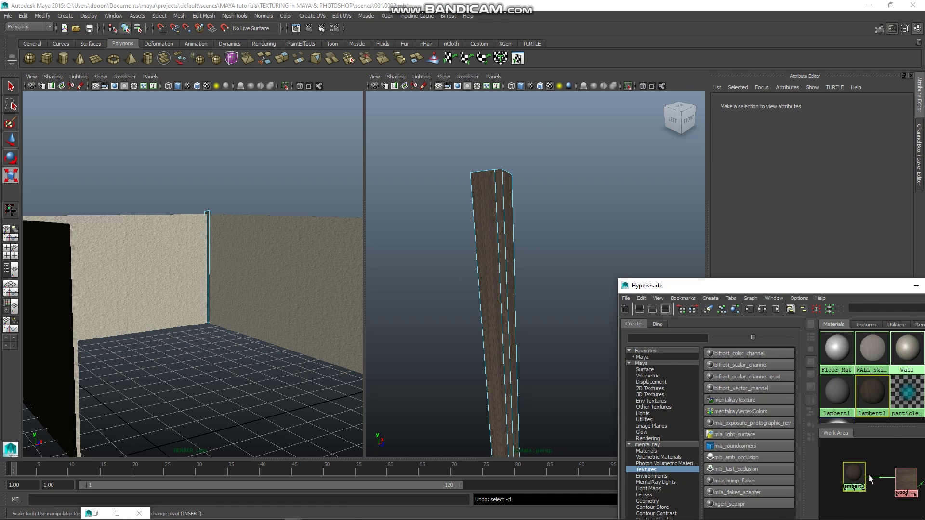
{"action": "key", "text": "ctrl+z"}
{"action": "key", "text": "ctrl+z"}
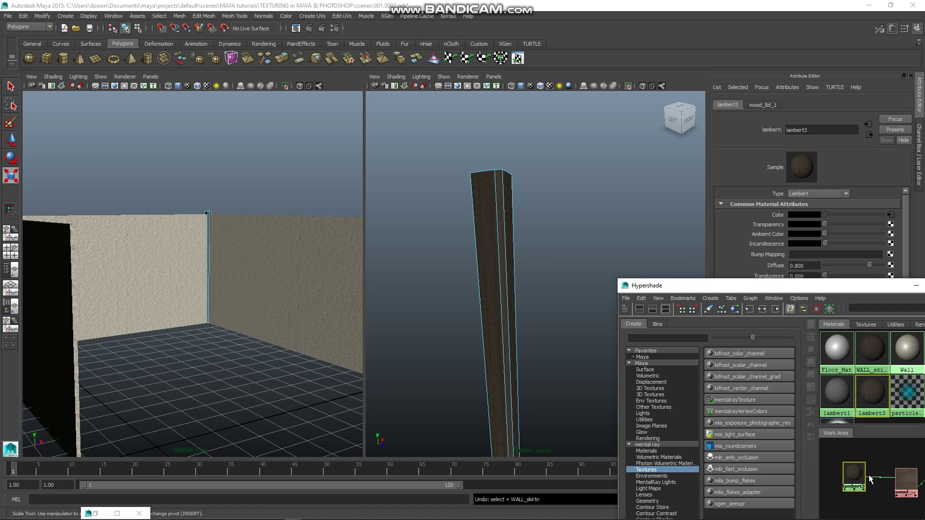
Select lambert3 and undo its wood texture connection
{"action": "left_click", "coordinate": [853, 476]}
{"action": "left_click_drag", "start_coordinate": [811, 290], "coordinate": [786, 205]}
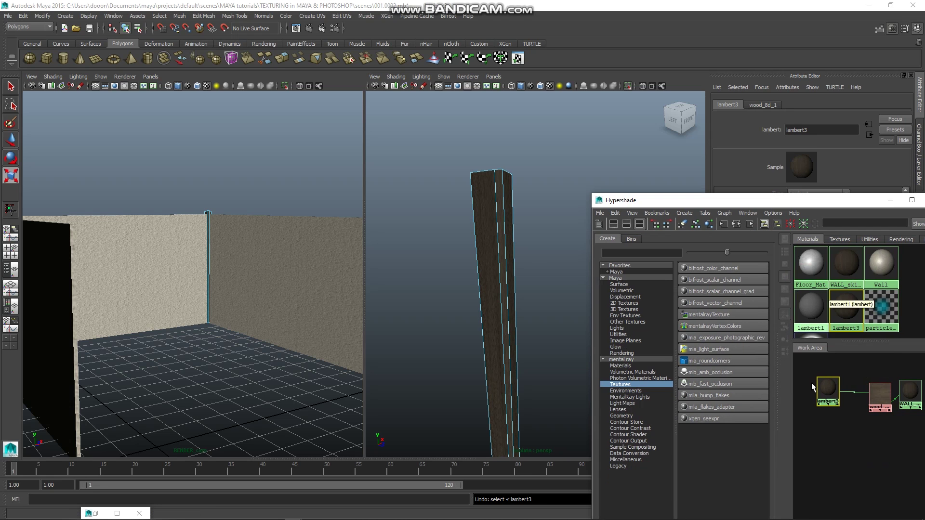
{"action": "key", "text": "ctrl+z"}
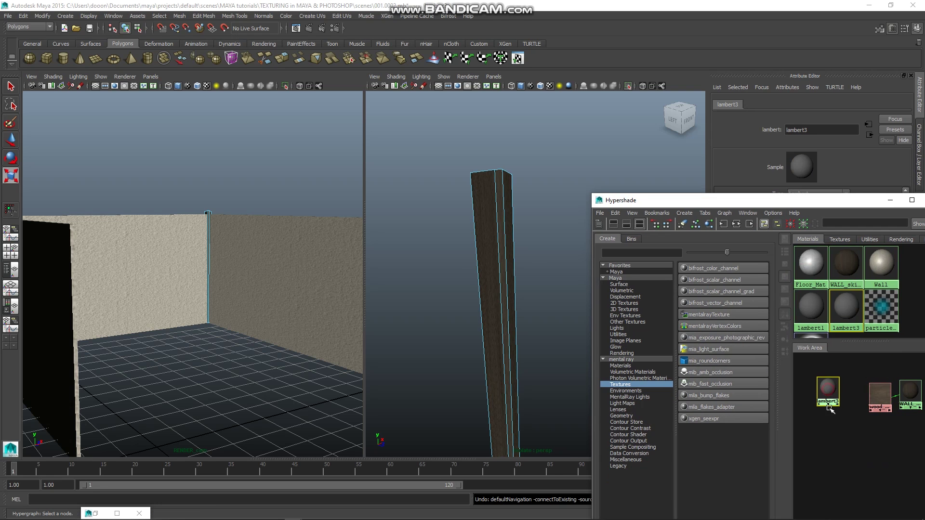
{"action": "left_click_drag", "start_coordinate": [828, 394], "coordinate": [831, 411]}
{"action": "right_click", "coordinate": [829, 407]}
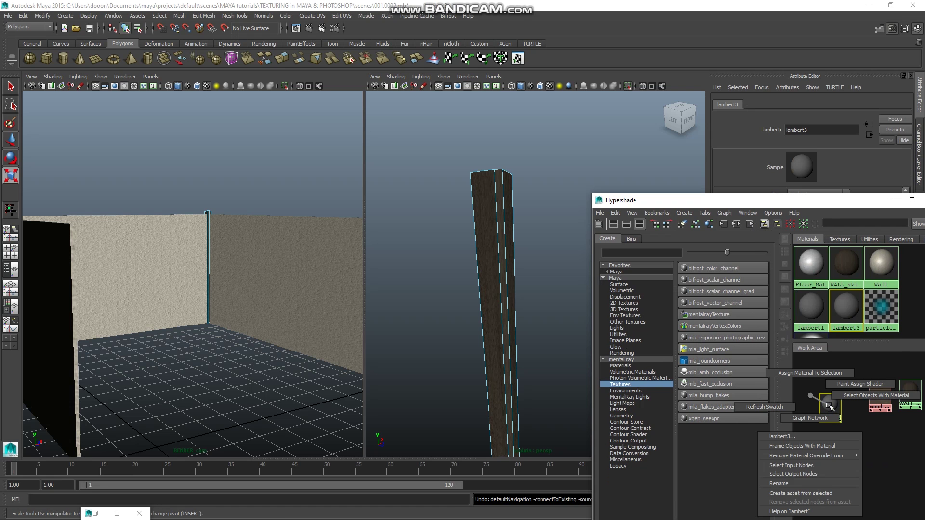
{"action": "left_click", "coordinate": [830, 407]}
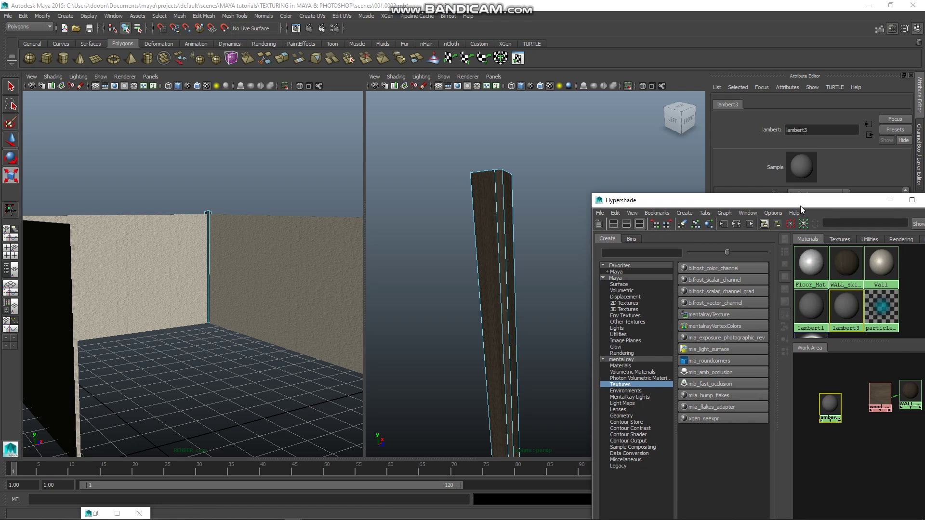
Set lambert3's color to the post's dark brown using the eyedropper, then lighten it slightly
{"action": "left_click_drag", "start_coordinate": [801, 200], "coordinate": [790, 251]}
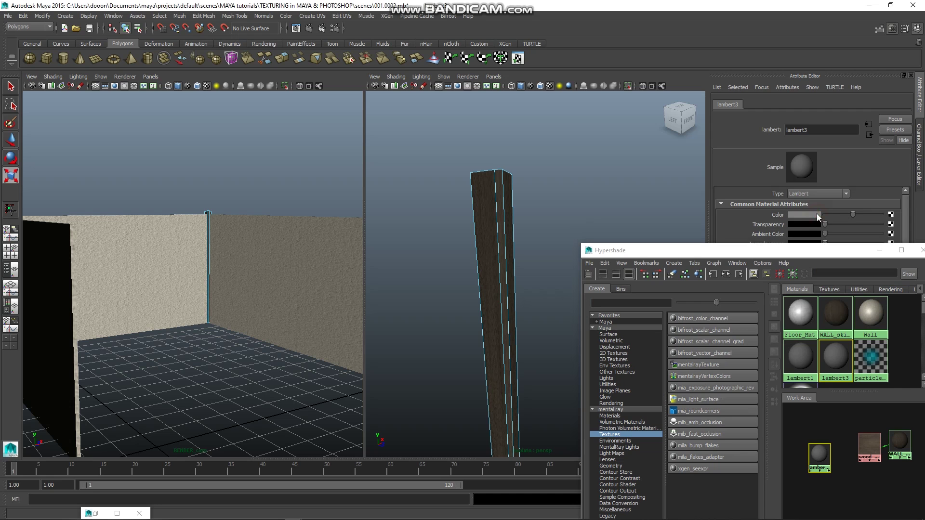
{"action": "left_click", "coordinate": [816, 212]}
{"action": "left_click", "coordinate": [762, 195]}
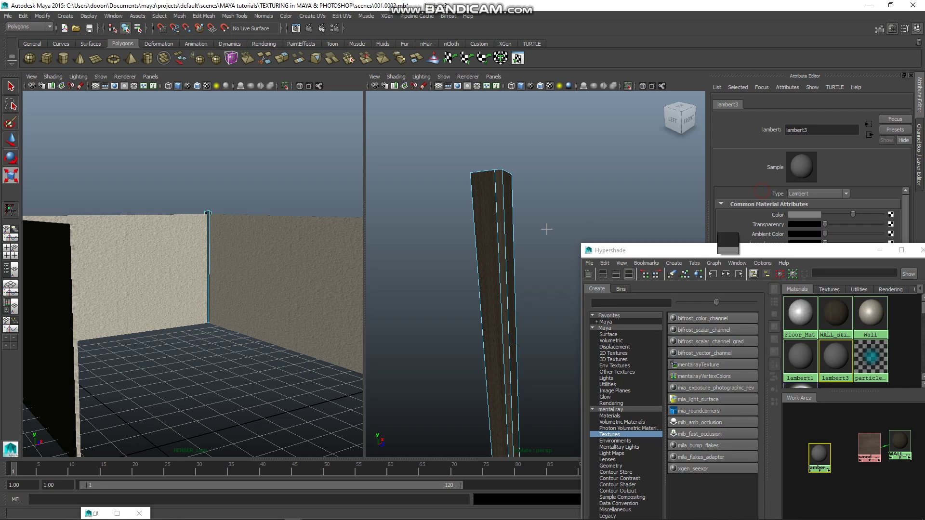
{"action": "left_click", "coordinate": [480, 210]}
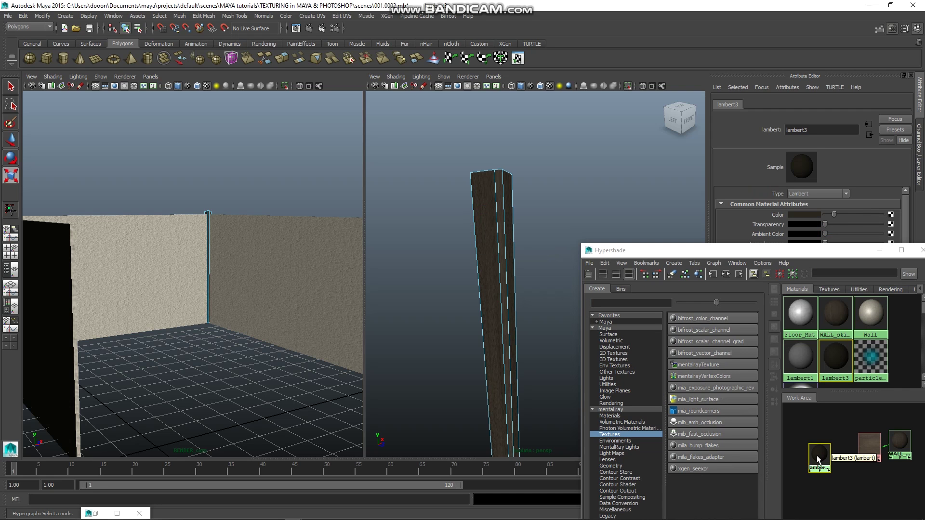
{"action": "mouse_move", "coordinate": [834, 215]}
{"action": "left_mouse_down"}
{"action": "mouse_move", "coordinate": [856, 215]}
{"action": "mouse_move", "coordinate": [838, 215]}
{"action": "left_mouse_up"}
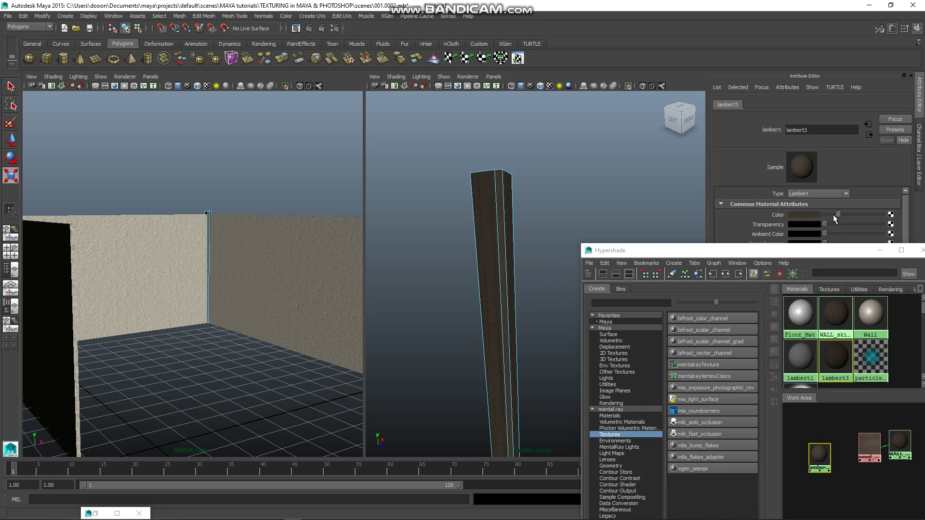
Switch the column to face selection and assign lambert3 to one of its faces
{"action": "right_click", "coordinate": [500, 231]}
{"action": "left_click", "coordinate": [500, 231]}
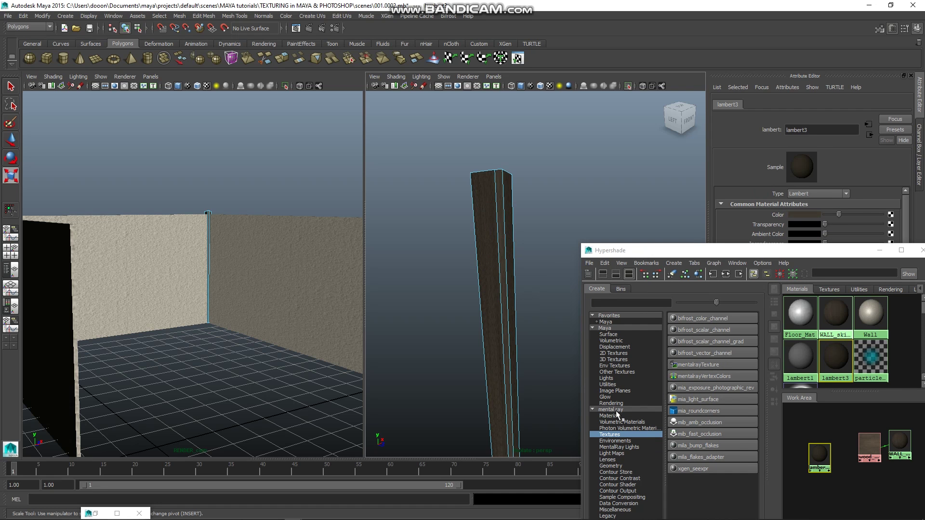
{"action": "right_click", "coordinate": [497, 258]}
{"action": "left_click", "coordinate": [493, 281]}
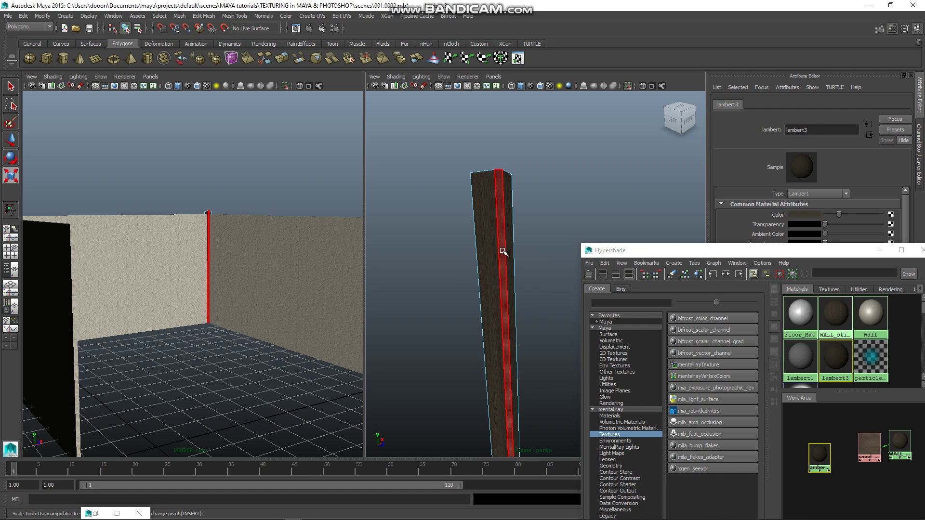
{"action": "left_click", "coordinate": [502, 252]}
{"action": "right_click_drag", "start_coordinate": [819, 456], "coordinate": [816, 377]}
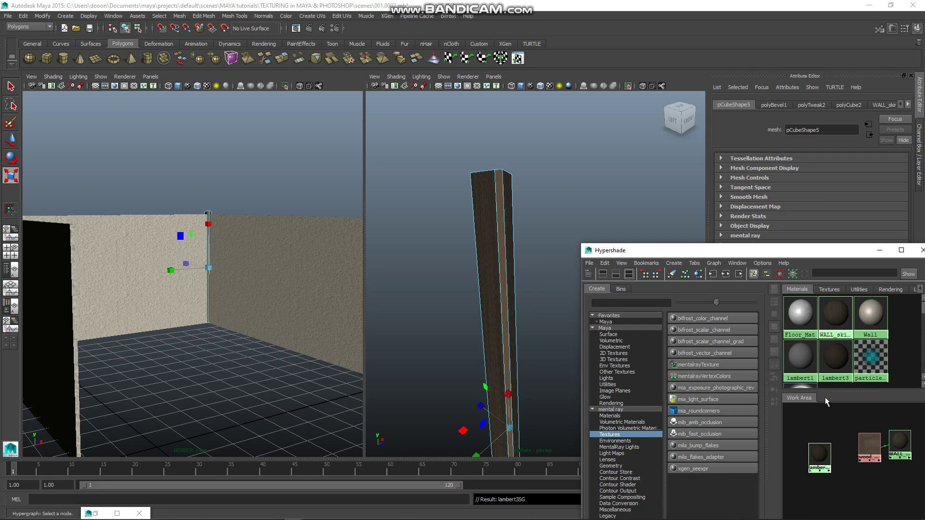
{"action": "left_click", "coordinate": [828, 419]}
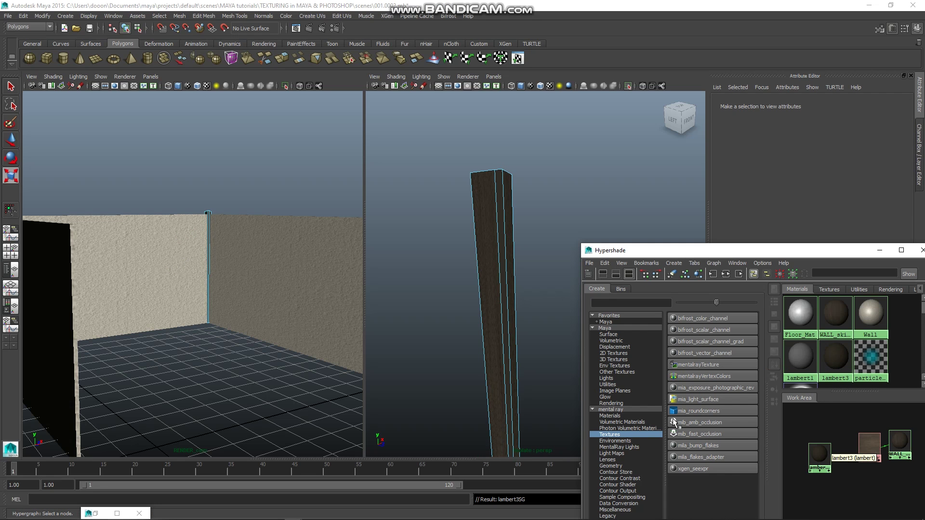
Select the whole column and assign lambert3 to it
{"action": "mouse_move", "coordinate": [495, 237]}
{"action": "left_mouse_down", "text": "alt"}
{"action": "mouse_move", "coordinate": [491, 252]}
{"action": "mouse_move", "coordinate": [503, 200]}
{"action": "left_mouse_up", "text": "alt"}
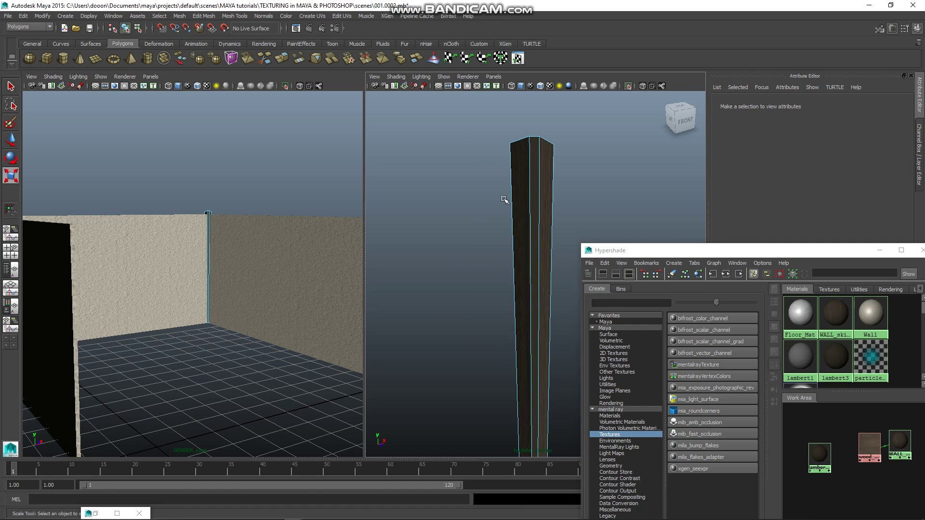
{"action": "left_click_drag", "start_coordinate": [495, 161], "coordinate": [571, 192]}
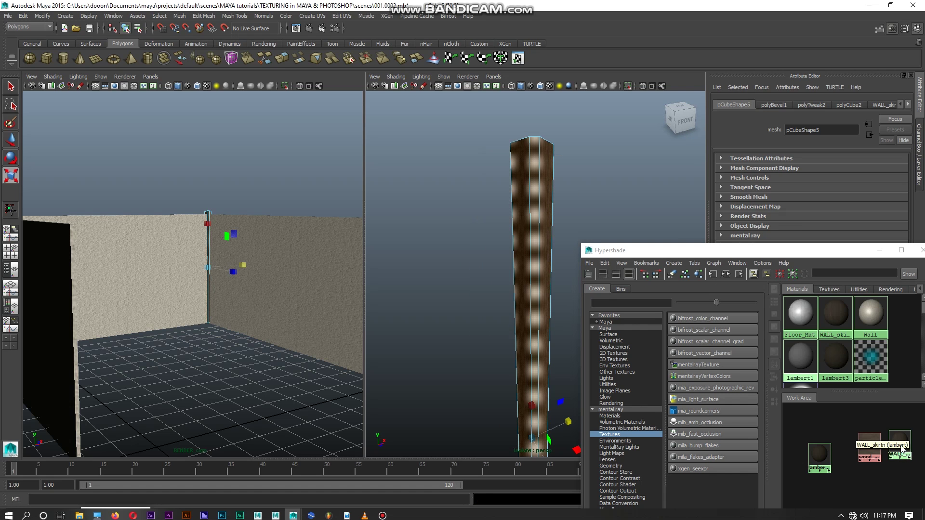
{"action": "right_click_drag", "start_coordinate": [899, 444], "coordinate": [812, 378]}
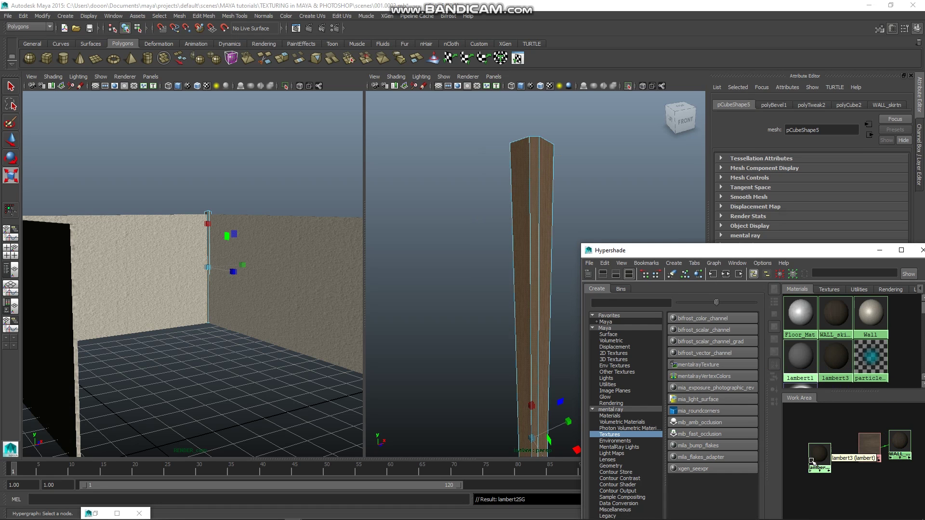
{"action": "left_click", "coordinate": [573, 188]}
{"action": "right_click", "coordinate": [537, 211]}
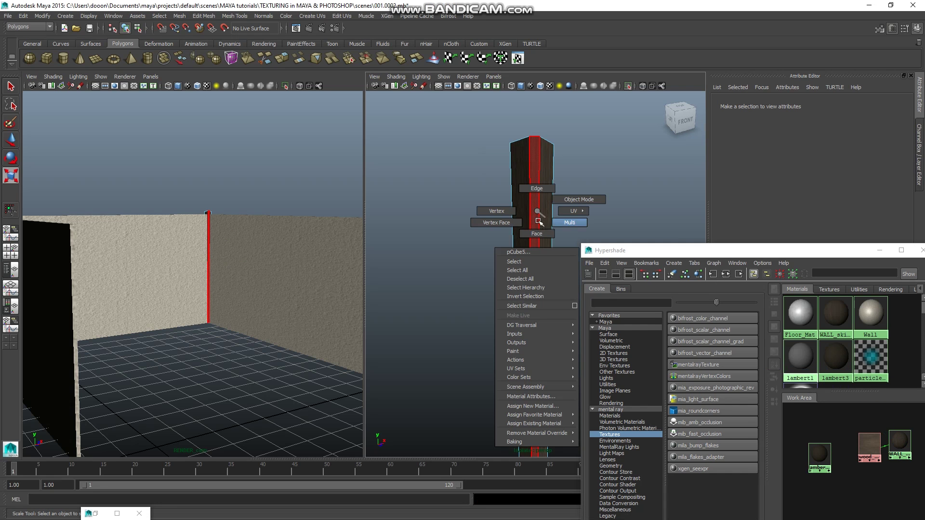
{"action": "left_click", "coordinate": [538, 207]}
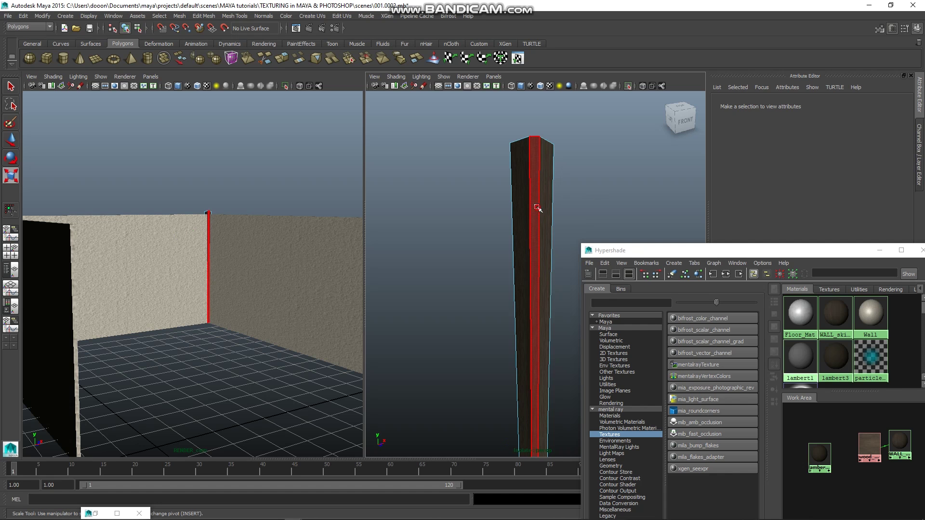
{"action": "right_click_drag", "start_coordinate": [815, 457], "coordinate": [812, 431]}
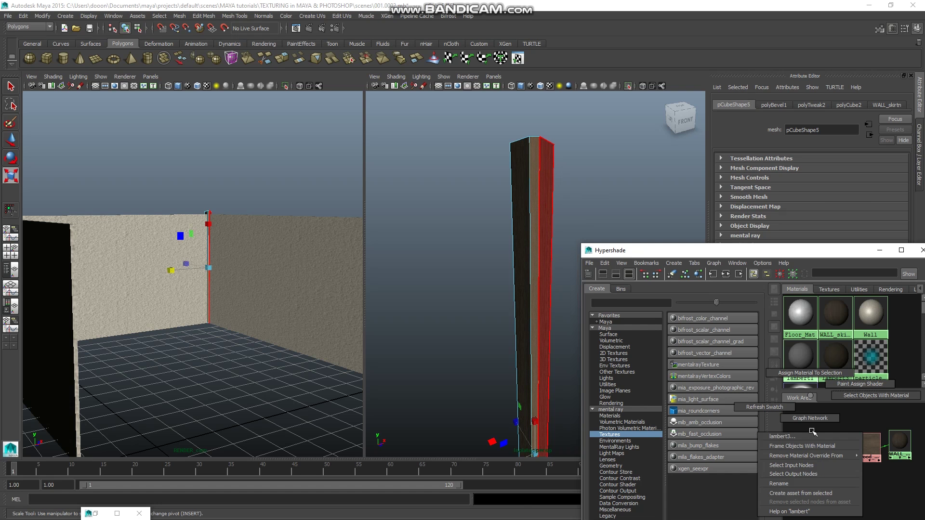
{"action": "left_click", "coordinate": [811, 374]}
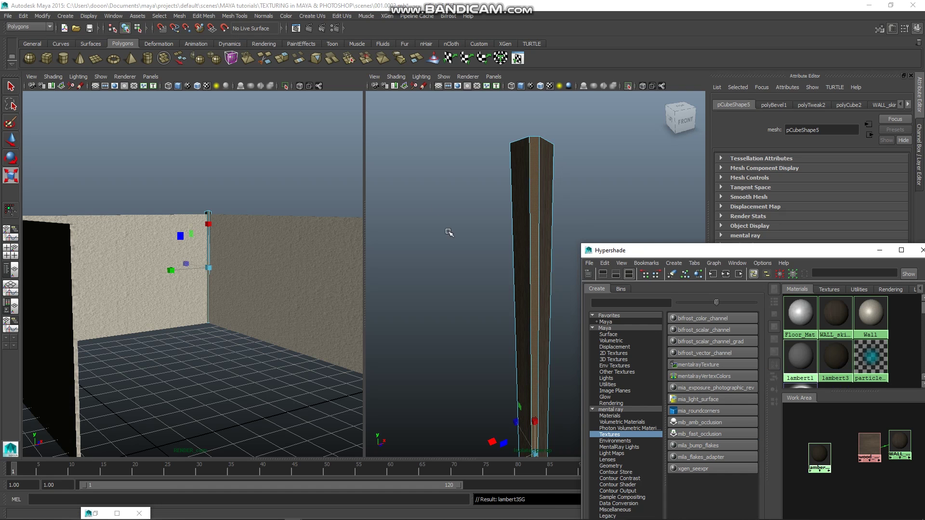
Deselect the column, zoom in to check it, and return to object selection mode
{"action": "left_click", "coordinate": [484, 230]}
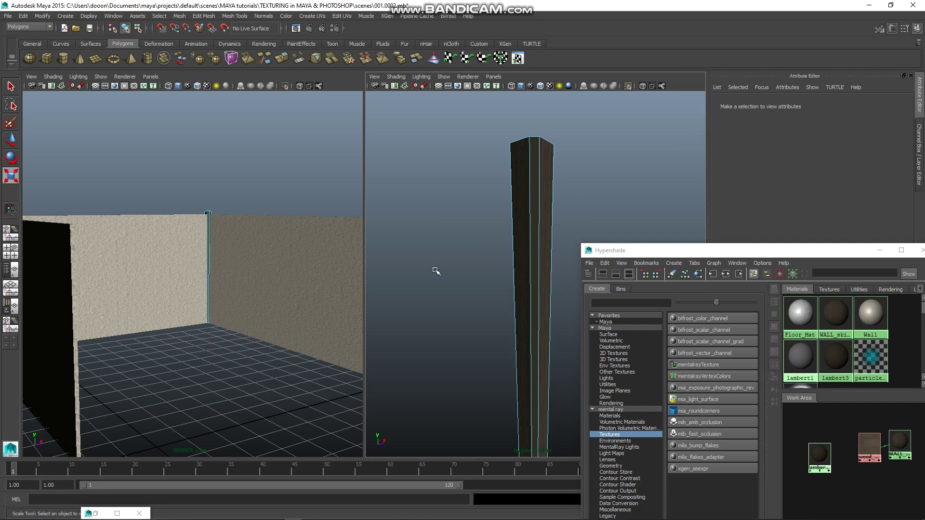
{"action": "scroll", "coordinate": [468, 257], "scroll_direction": "up", "scroll_amount": 2}
{"action": "right_click", "coordinate": [523, 217]}
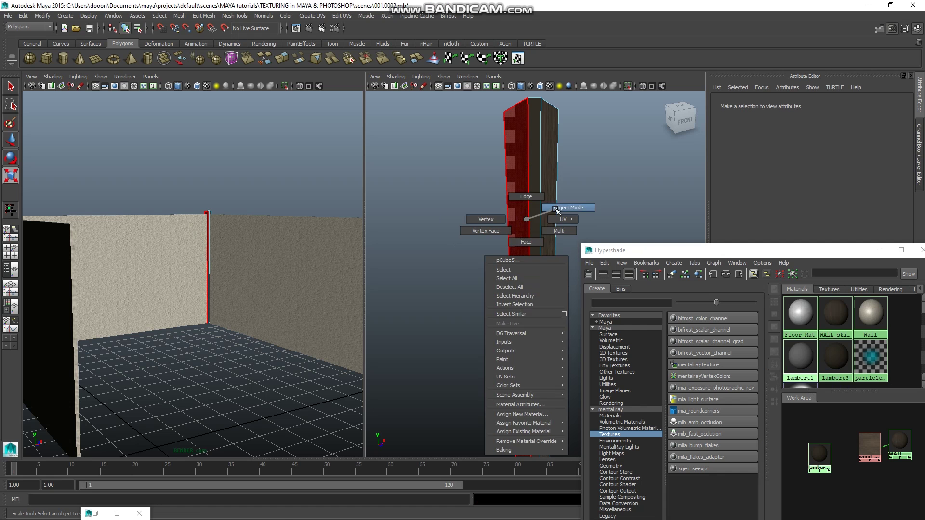
{"action": "right_click_drag", "start_coordinate": [524, 217], "coordinate": [566, 206]}
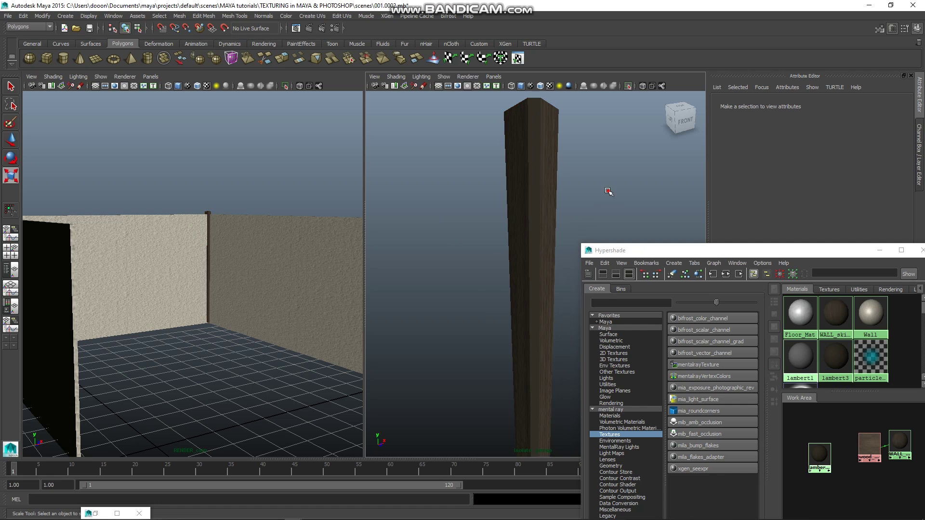
Lighten lambert3's brown slightly and review WALL_skirtn and its wood file texture
{"action": "left_click", "coordinate": [820, 460]}
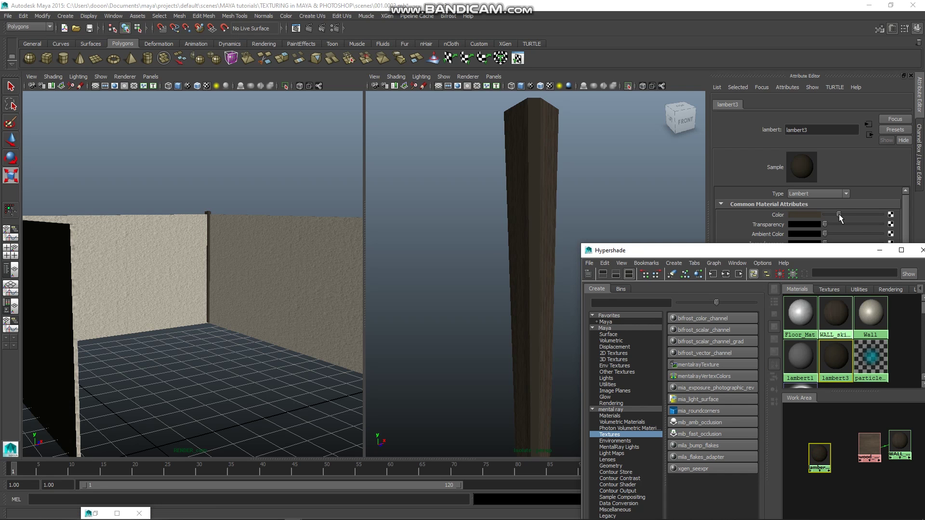
{"action": "left_click_drag", "start_coordinate": [839, 215], "coordinate": [842, 215]}
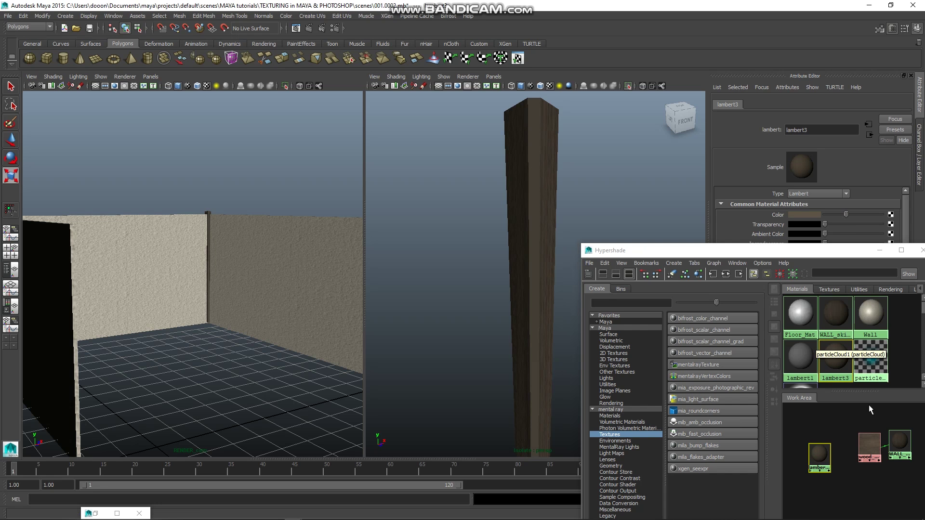
{"action": "left_click", "coordinate": [899, 442]}
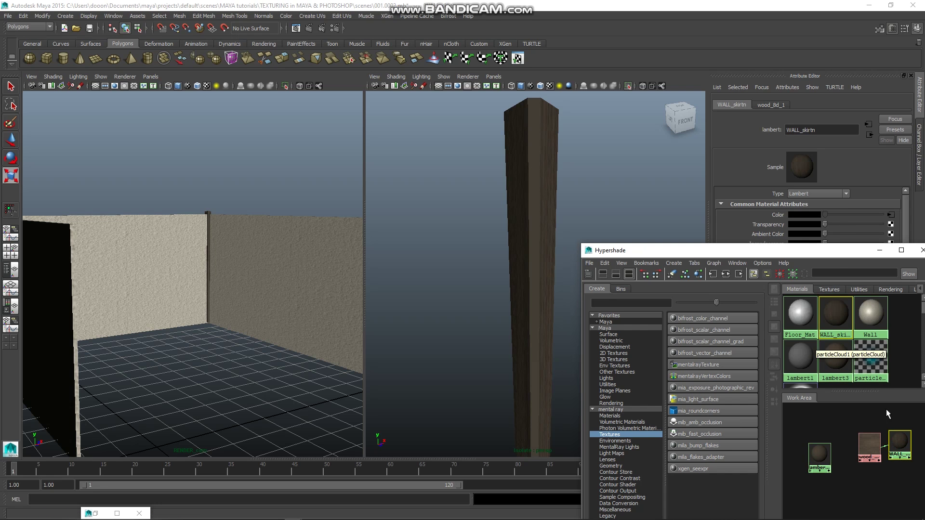
{"action": "left_click", "coordinate": [866, 446]}
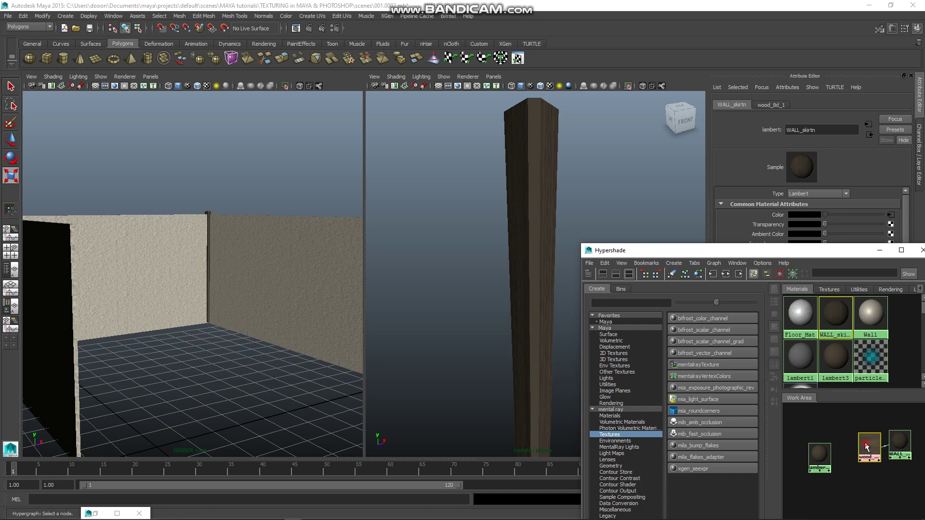
{"action": "left_click", "coordinate": [899, 442]}
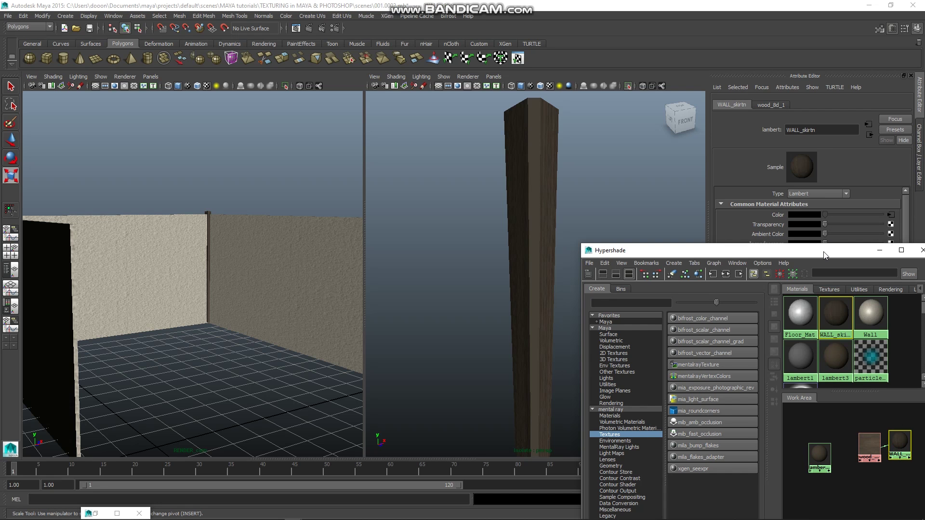
{"action": "left_click_drag", "start_coordinate": [824, 255], "coordinate": [828, 296]}
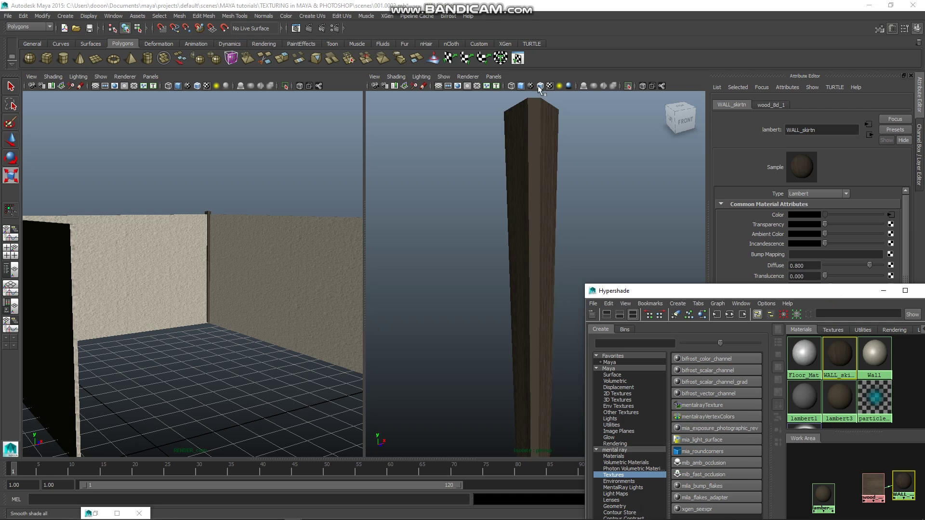
Turn Isolate Select off, zoom out to the room, and minimize Hypershade
{"action": "left_click", "coordinate": [627, 86]}
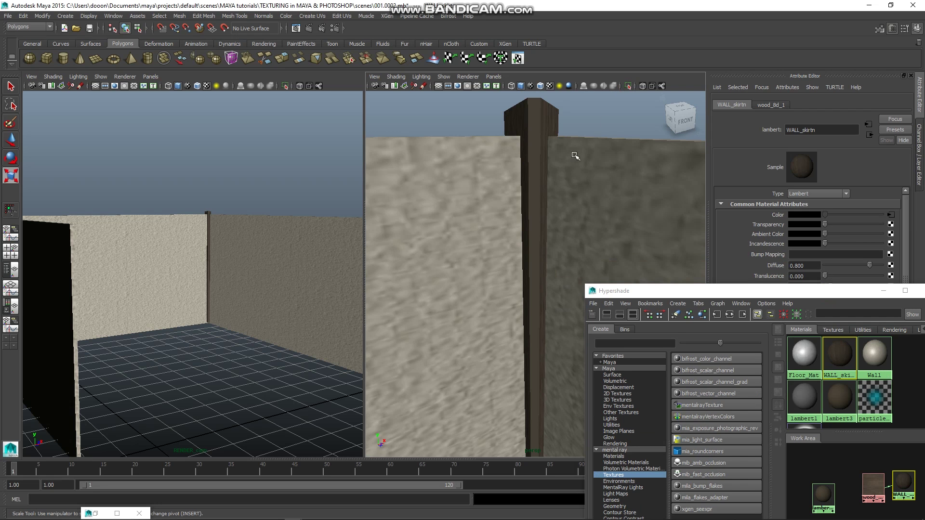
{"action": "scroll", "coordinate": [566, 255], "scroll_direction": "down", "scroll_amount": 4}
{"action": "scroll", "coordinate": [564, 265], "scroll_direction": "down", "scroll_amount": 3}
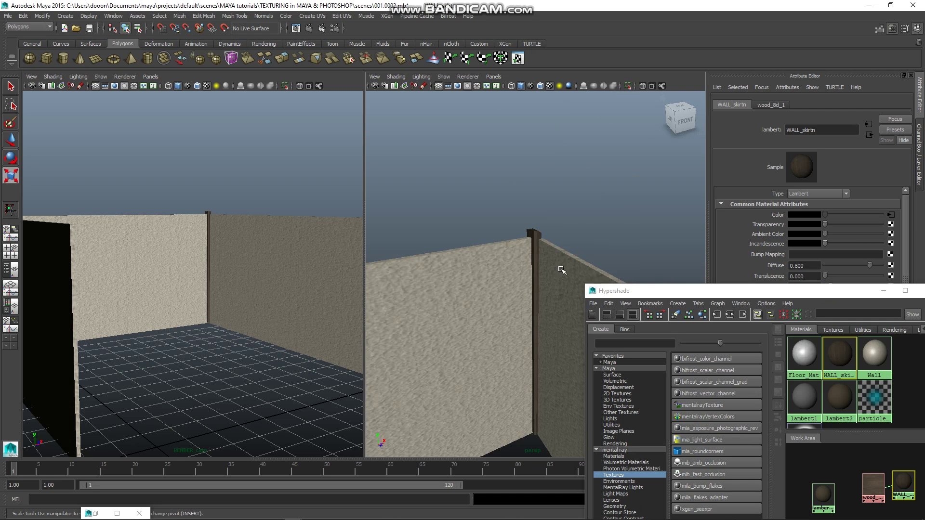
{"action": "scroll", "coordinate": [563, 264], "scroll_direction": "down", "scroll_amount": 3}
{"action": "left_click", "coordinate": [882, 291]}
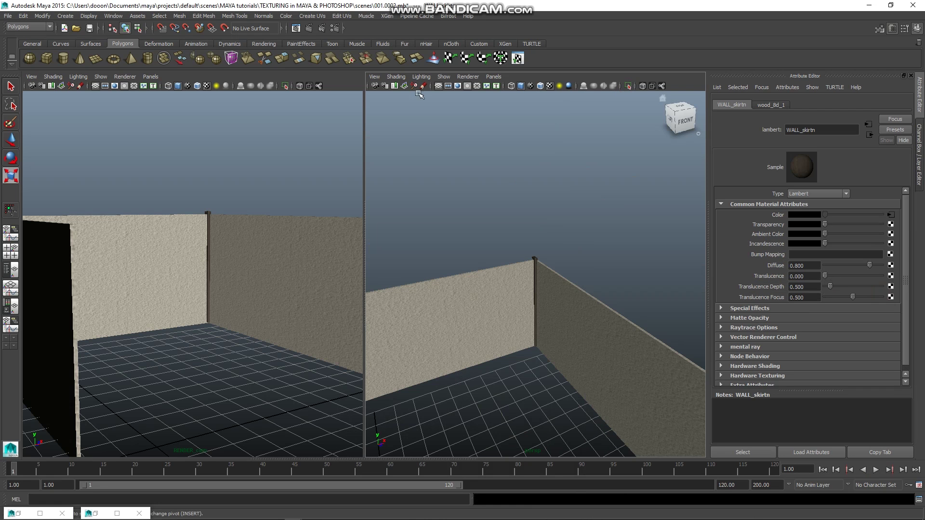
Re-render the room through RENDER_cam in Render View and move the window aside
{"action": "left_click", "coordinate": [313, 31]}
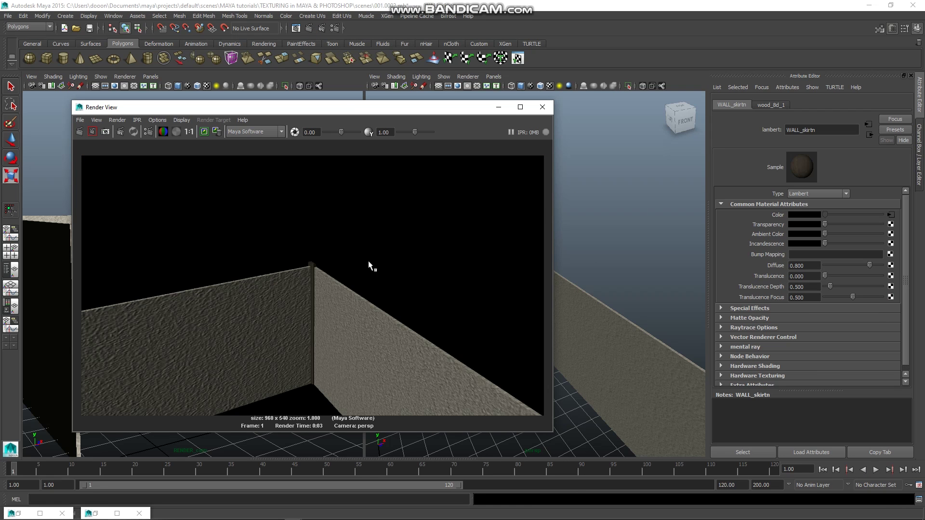
{"action": "left_click_drag", "start_coordinate": [479, 109], "coordinate": [839, 98]}
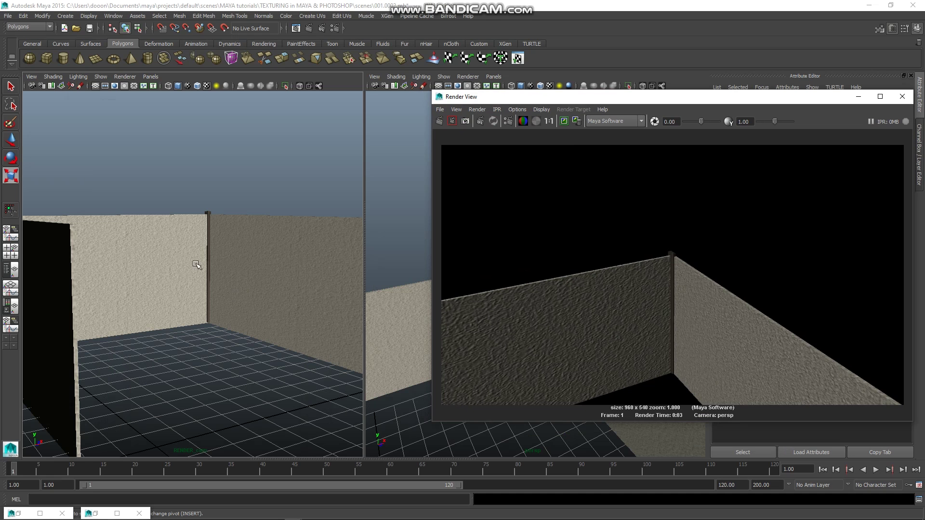
{"action": "left_click", "coordinate": [480, 109]}
{"action": "mouse_move", "coordinate": [487, 162]}
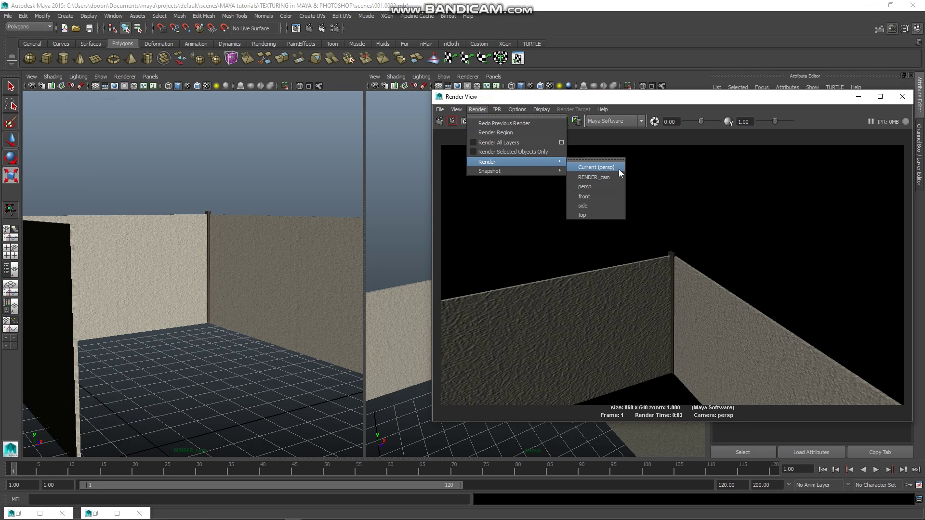
{"action": "left_click", "coordinate": [609, 176]}
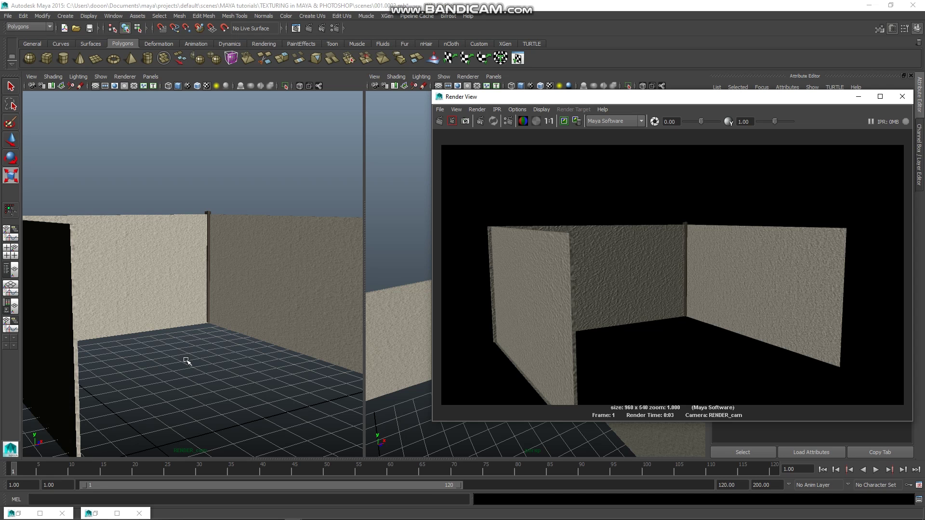
{"action": "left_click", "coordinate": [31, 86]}
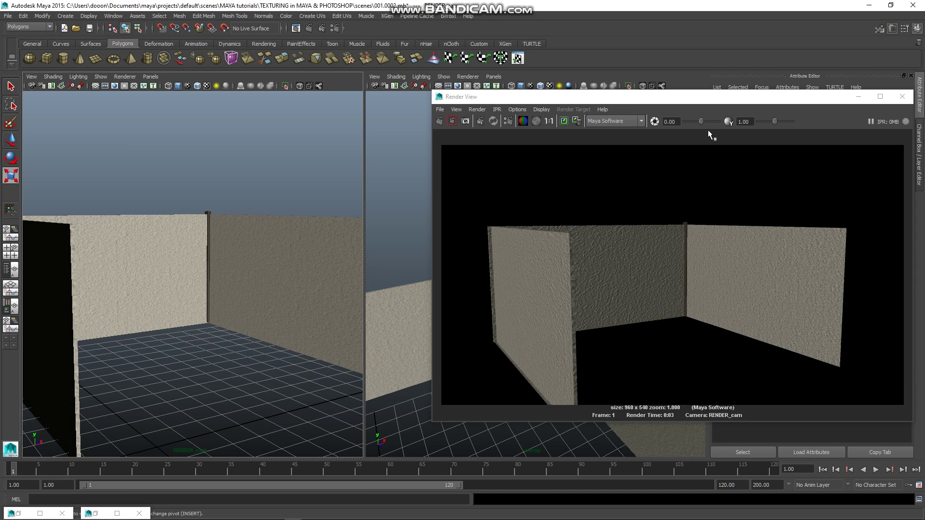
{"action": "left_click_drag", "start_coordinate": [710, 102], "coordinate": [652, 113]}
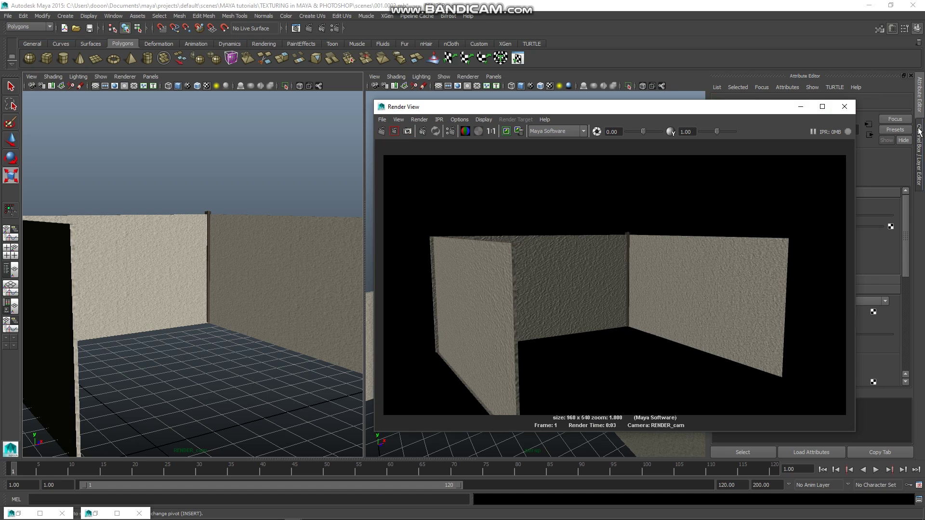
Unlock all of RENDER_cam's channels in the Channel Box
{"action": "left_click", "coordinate": [920, 154]}
{"action": "left_click_drag", "start_coordinate": [870, 118], "coordinate": [870, 272]}
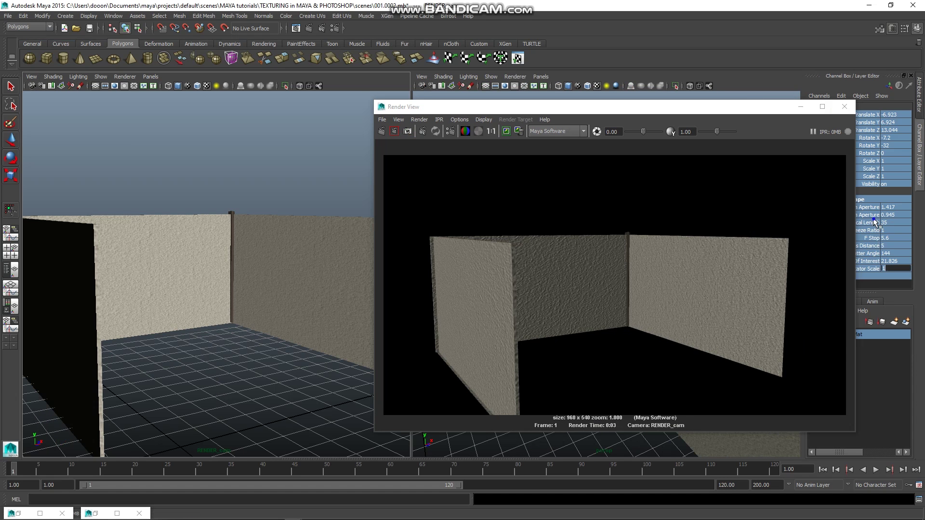
{"action": "right_click", "coordinate": [873, 221]}
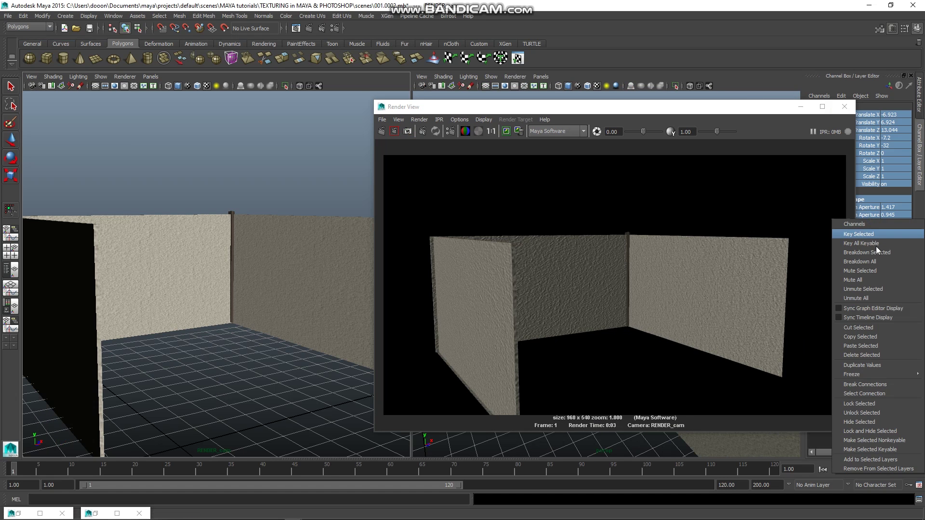
{"action": "left_click", "coordinate": [877, 412]}
Tumble RENDER_cam toward the wall corner and re-render
{"action": "scroll", "coordinate": [205, 316], "scroll_direction": "up", "scroll_amount": 2}
{"action": "scroll", "coordinate": [192, 320], "scroll_direction": "up", "scroll_amount": 3}
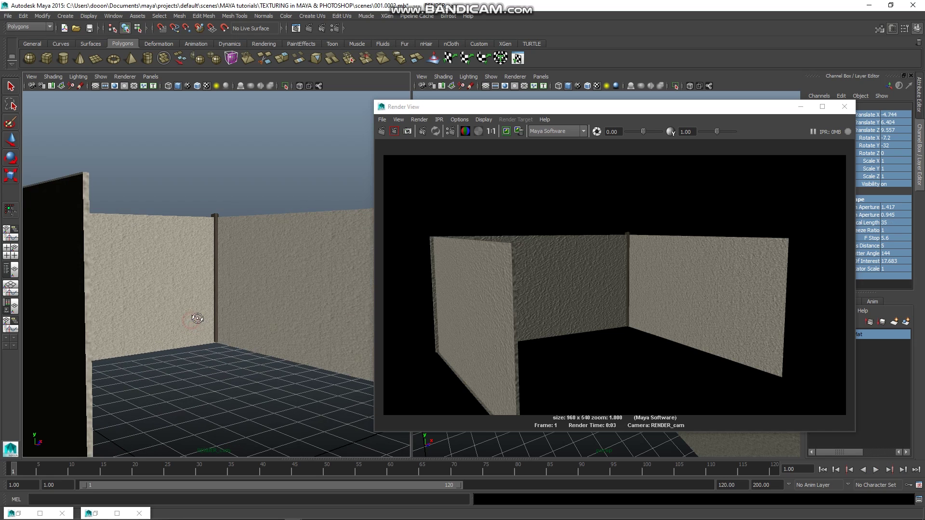
{"action": "left_click_drag", "start_coordinate": [196, 320], "coordinate": [185, 311], "text": "alt"}
{"action": "scroll", "coordinate": [189, 318], "scroll_direction": "down", "scroll_amount": 3}
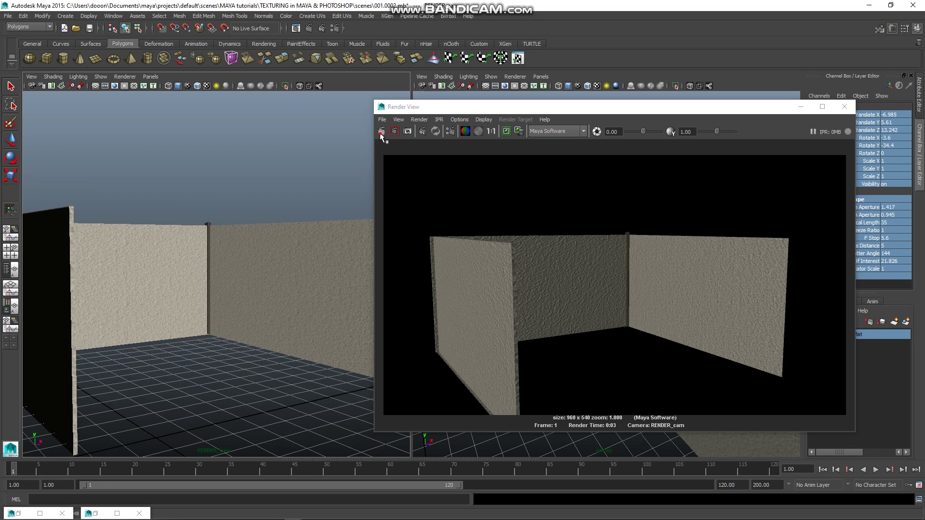
{"action": "left_click", "coordinate": [381, 132]}
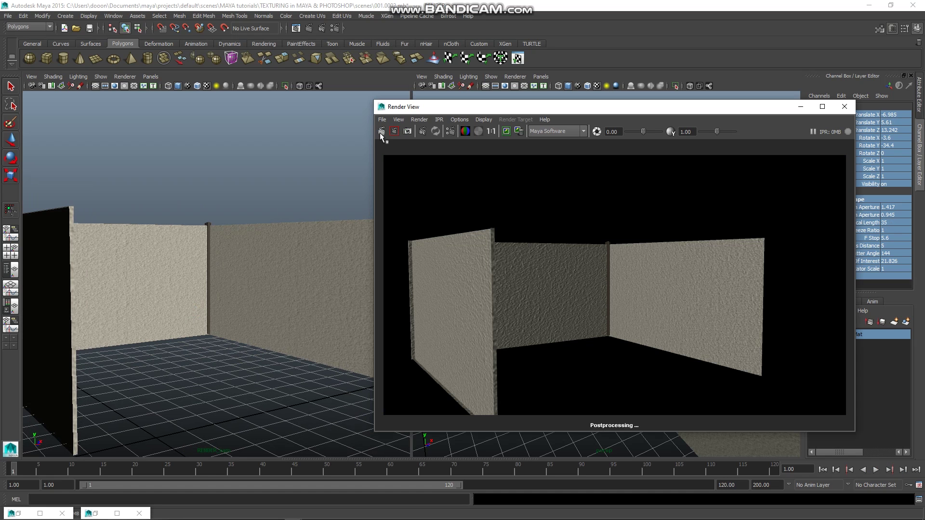
Tumble and pan RENDER_cam further toward the corner, re-render, and select the wall mesh
{"action": "left_click", "coordinate": [244, 290], "text": "alt"}
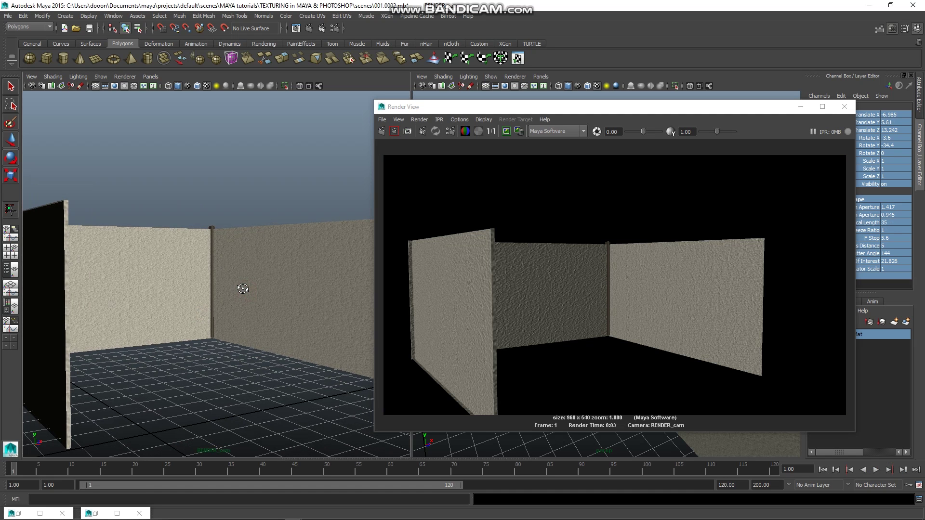
{"action": "left_click_drag", "start_coordinate": [245, 289], "coordinate": [242, 283], "text": "alt"}
{"action": "middle_click_drag", "start_coordinate": [242, 283], "coordinate": [216, 288], "text": "alt"}
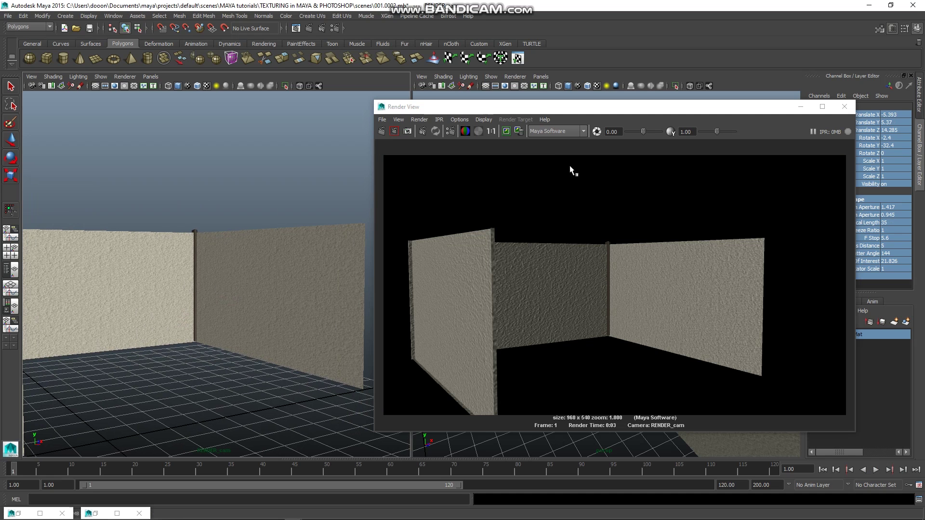
{"action": "left_click", "coordinate": [380, 132]}
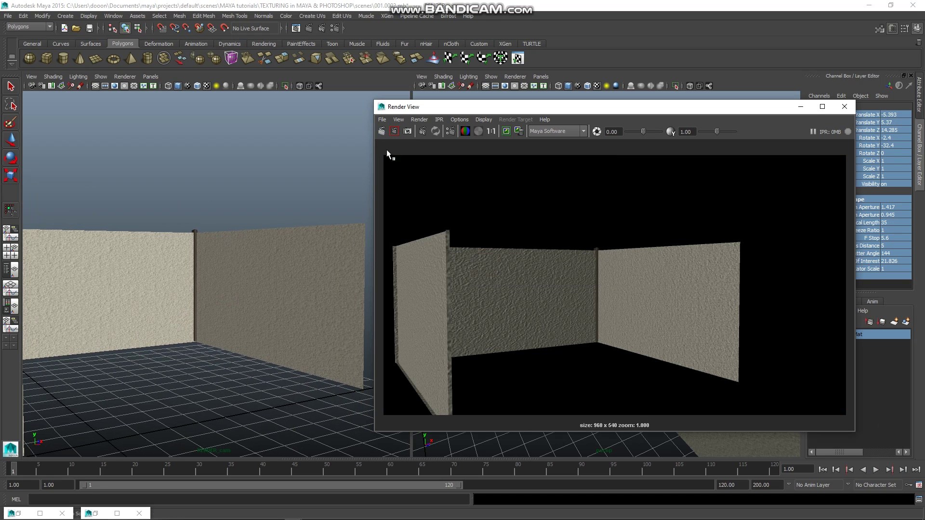
{"action": "left_click", "coordinate": [94, 300]}
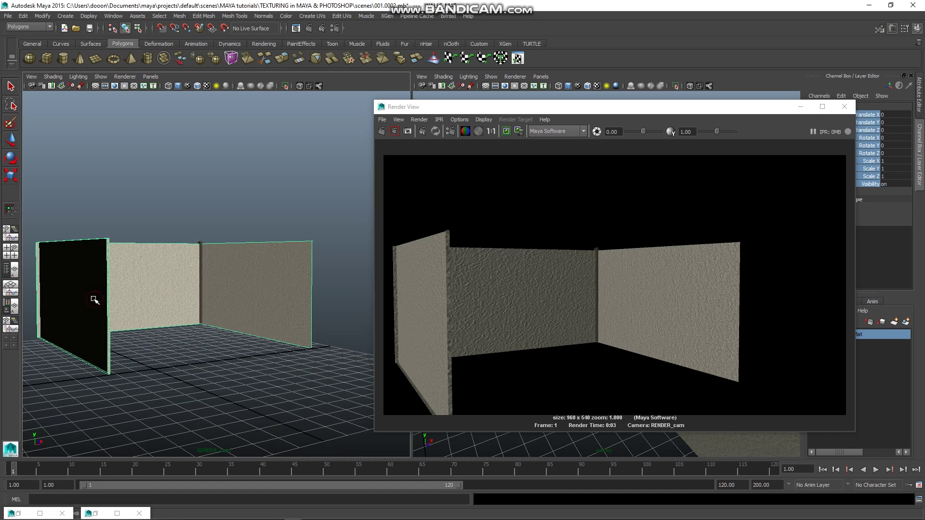
Select the whole wall mesh in Object Mode and run Mesh > Separate
{"action": "left_click", "coordinate": [180, 16]}
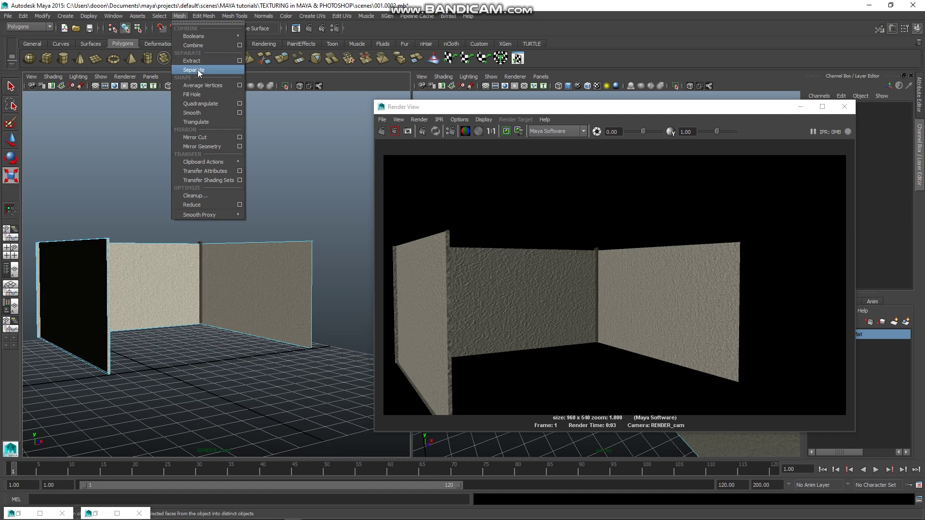
{"action": "left_click", "coordinate": [203, 113]}
{"action": "right_click", "coordinate": [97, 281]}
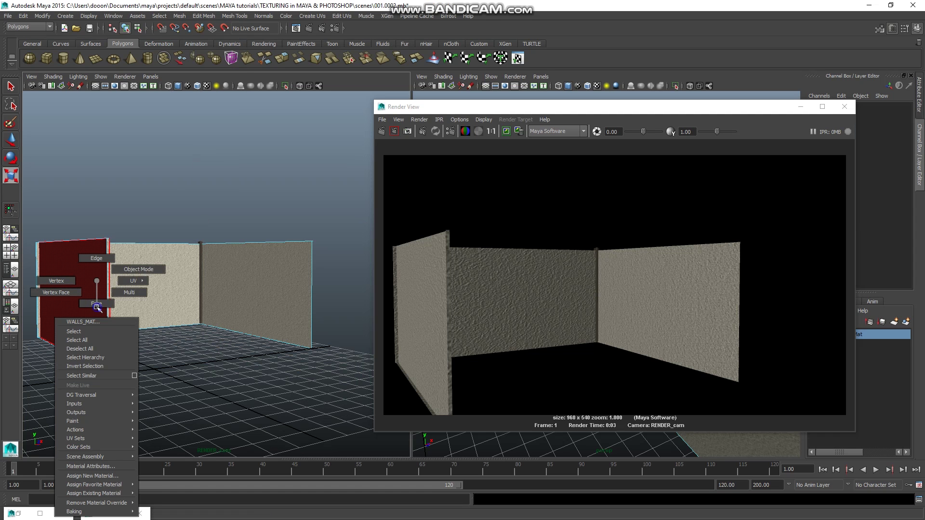
{"action": "left_click", "coordinate": [129, 273]}
{"action": "left_click", "coordinate": [88, 300]}
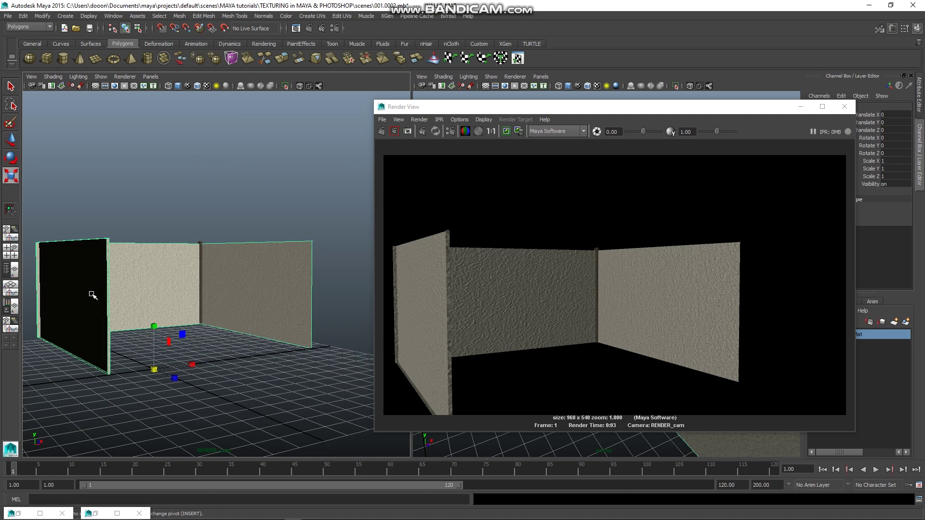
{"action": "left_click", "coordinate": [194, 16]}
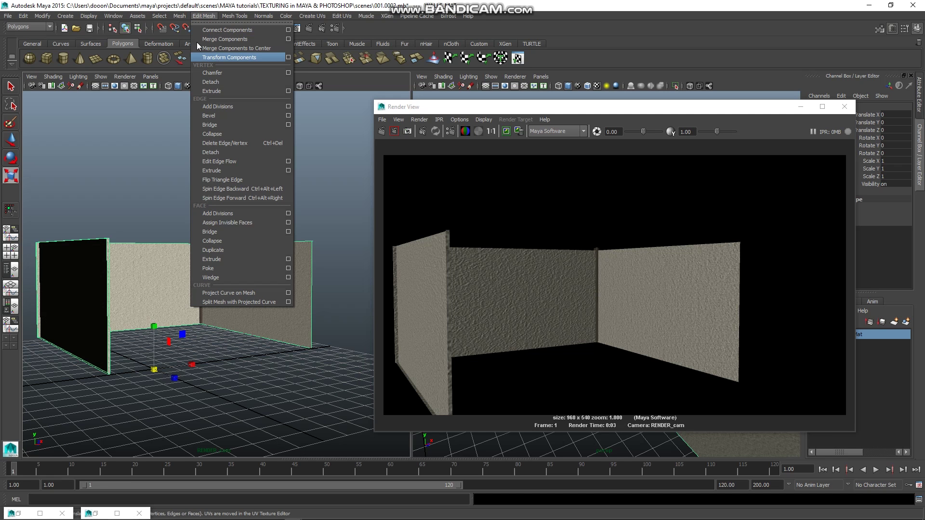
{"action": "mouse_move", "coordinate": [180, 16]}
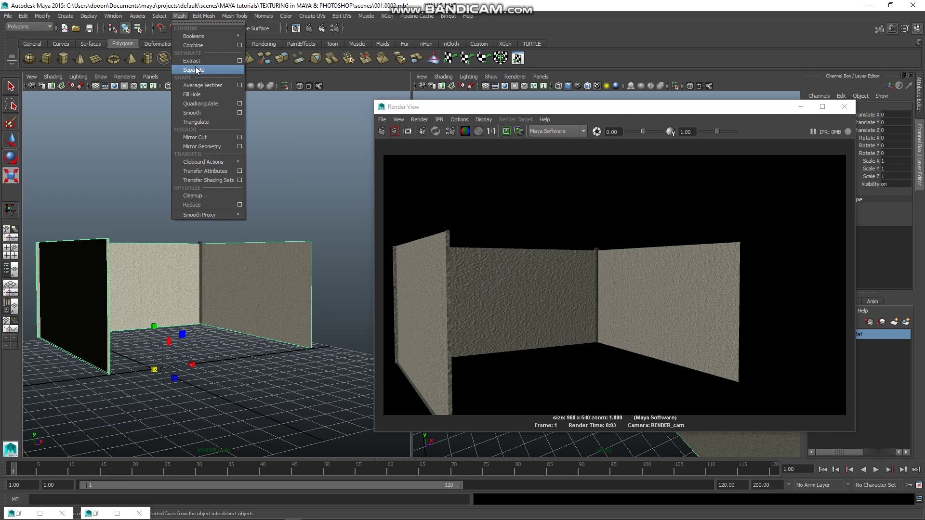
{"action": "left_click", "coordinate": [196, 70]}
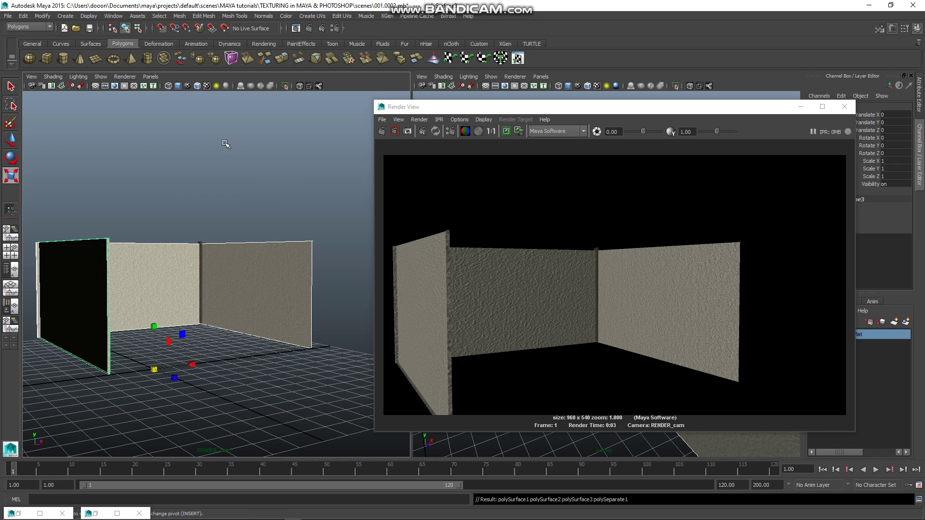
Delete the black left wall and dolly the view in on the corner
{"action": "left_click", "coordinate": [97, 307]}
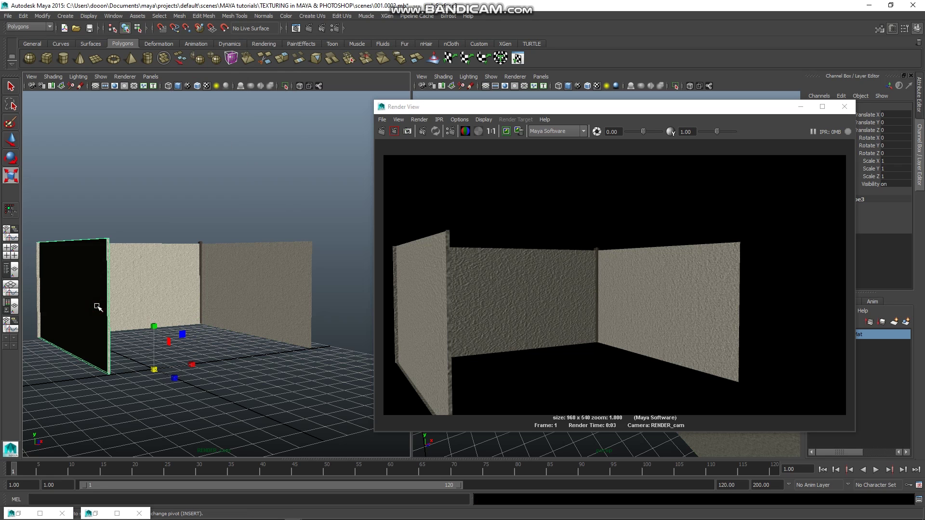
{"action": "key", "text": "Delete"}
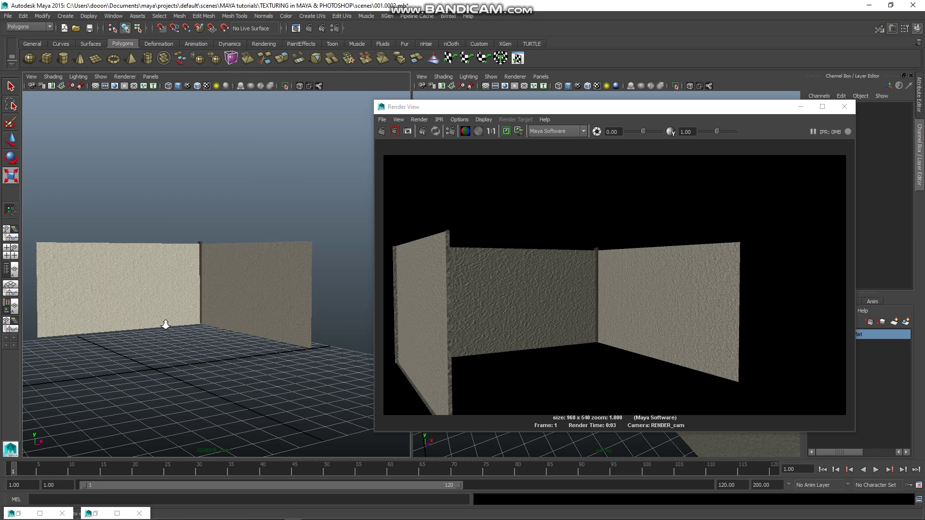
{"action": "scroll", "coordinate": [165, 324], "scroll_direction": "up", "scroll_amount": 3}
{"action": "mouse_move", "coordinate": [170, 320]}
{"action": "left_mouse_down", "text": "alt"}
{"action": "mouse_move", "coordinate": [238, 268]}
{"action": "mouse_move", "coordinate": [196, 293]}
{"action": "mouse_move", "coordinate": [204, 294]}
{"action": "left_mouse_up", "text": "alt"}
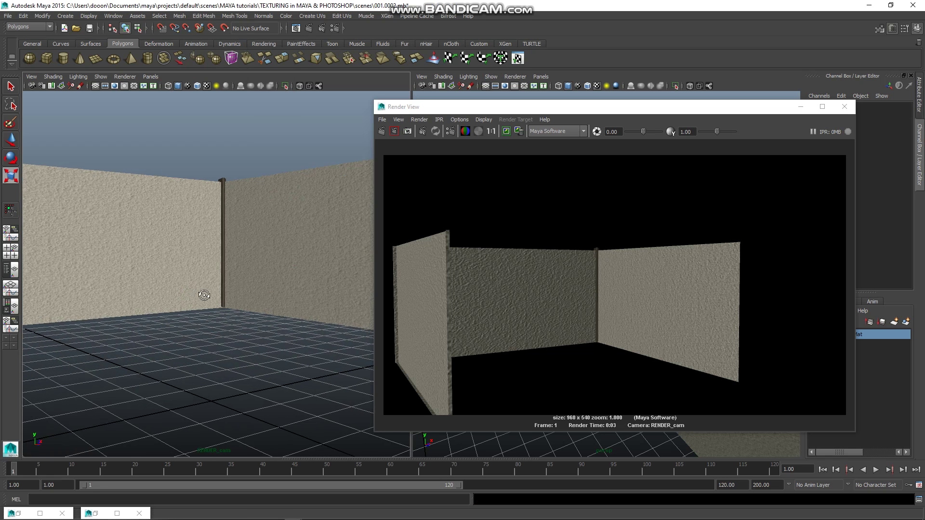
{"action": "scroll", "coordinate": [204, 295], "scroll_direction": "up", "scroll_amount": 1}
{"action": "scroll", "coordinate": [206, 289], "scroll_direction": "up", "scroll_amount": 2}
{"action": "scroll", "coordinate": [206, 289], "scroll_direction": "up", "scroll_amount": 1}
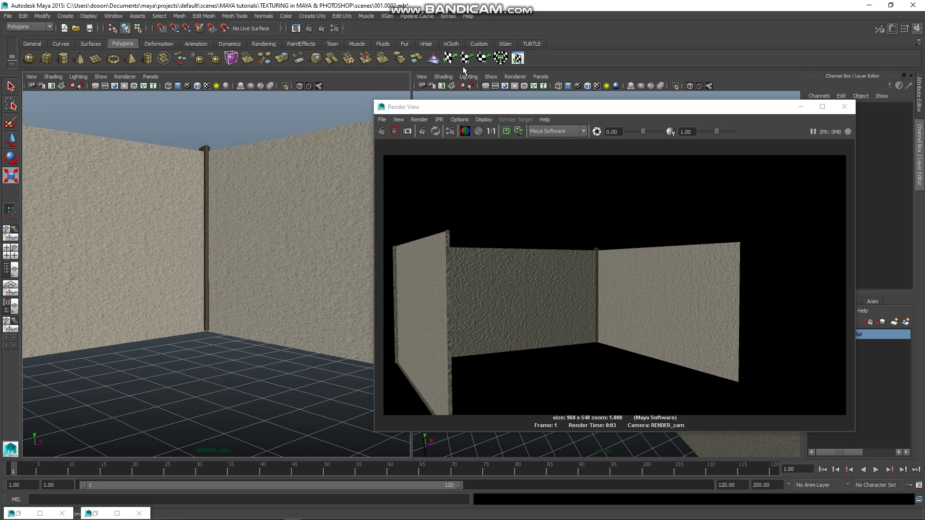
Render the corner, switch the renderer to mental ray, and render again
{"action": "left_click", "coordinate": [384, 131]}
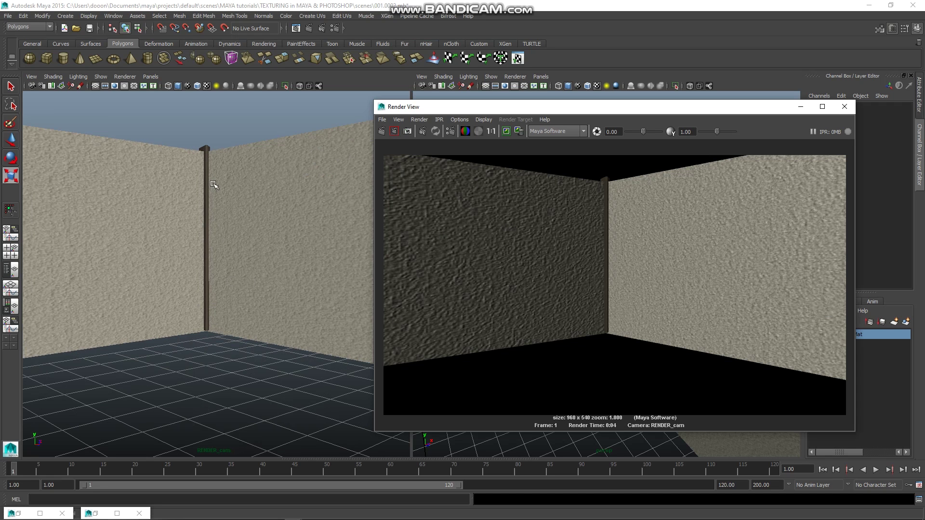
{"action": "left_click", "coordinate": [543, 131]}
{"action": "left_click", "coordinate": [549, 160]}
{"action": "left_click", "coordinate": [380, 131]}
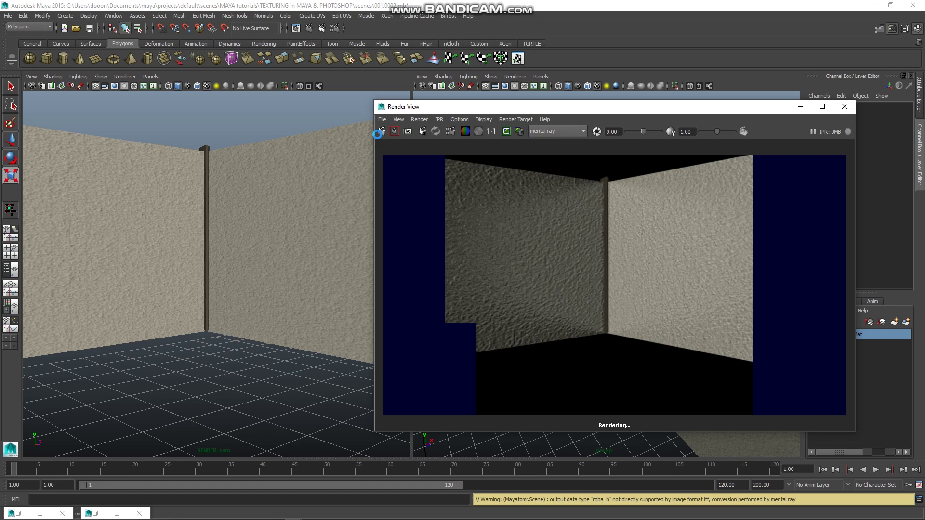
Minimize Render View and orbit the viewport slightly
{"action": "left_click", "coordinate": [801, 107]}
{"action": "mouse_move", "coordinate": [256, 310]}
{"action": "left_mouse_down", "text": "alt"}
{"action": "mouse_move", "coordinate": [259, 299]}
{"action": "mouse_move", "coordinate": [239, 312]}
{"action": "mouse_move", "coordinate": [256, 290]}
{"action": "left_mouse_up", "text": "alt"}
{"action": "left_click", "coordinate": [256, 289]}
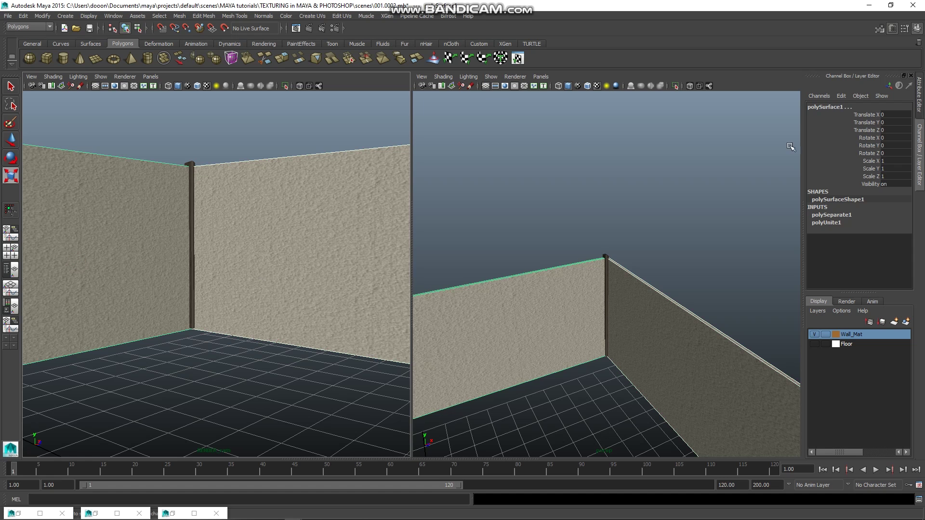
{"action": "left_click", "coordinate": [499, 202]}
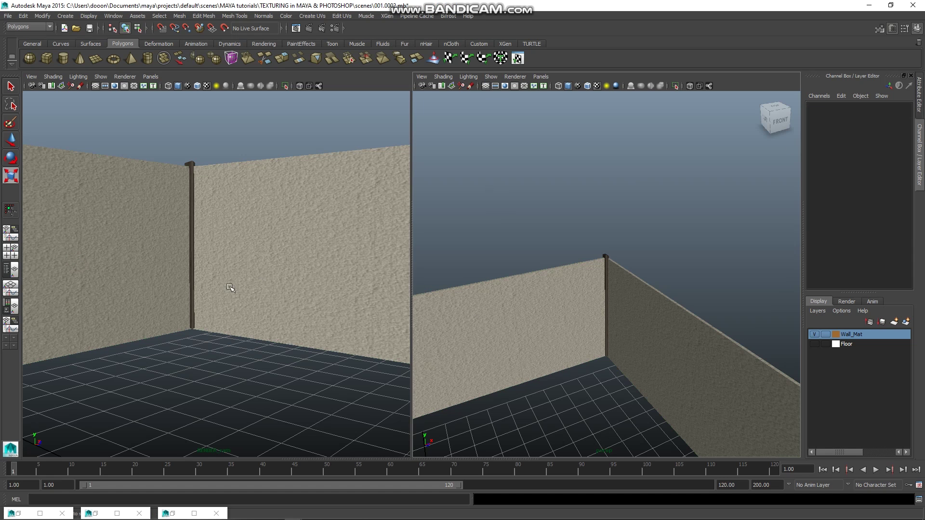
Select the dark corner post pCube5 and nudge it slightly with the Move tool
{"action": "scroll", "coordinate": [212, 260], "scroll_direction": "up", "scroll_amount": 2}
{"action": "scroll", "coordinate": [200, 178], "scroll_direction": "up", "scroll_amount": 1}
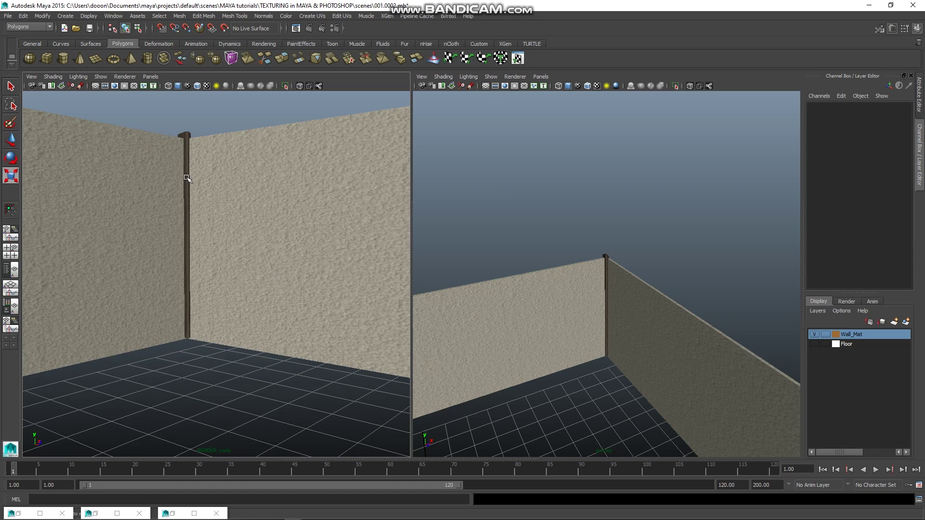
{"action": "left_click", "coordinate": [188, 178]}
{"action": "key", "text": "q"}
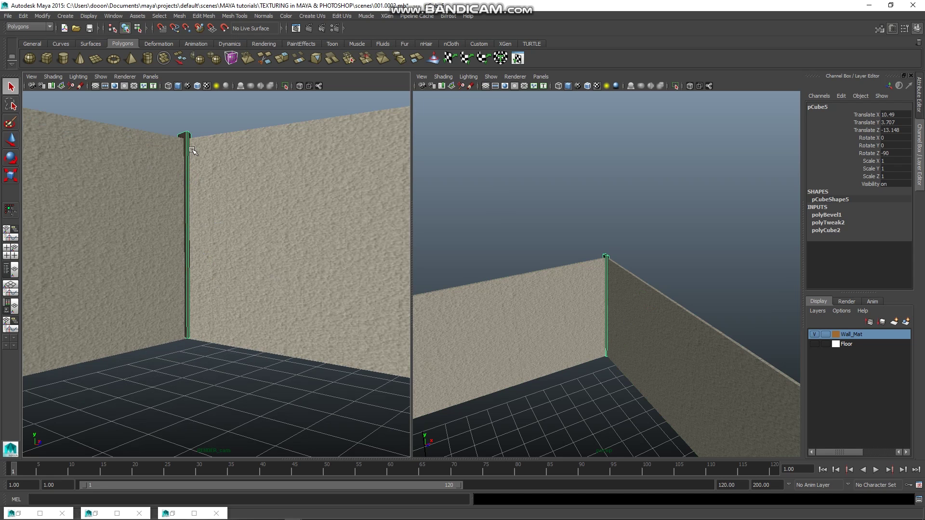
{"action": "key", "text": "w"}
{"action": "left_click_drag", "start_coordinate": [186, 183], "coordinate": [186, 184]}
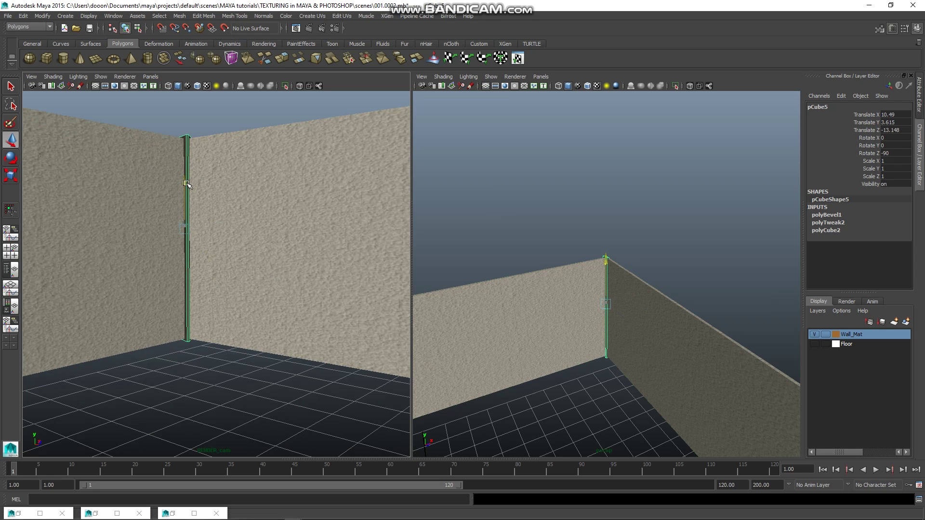
{"action": "left_click", "coordinate": [206, 118]}
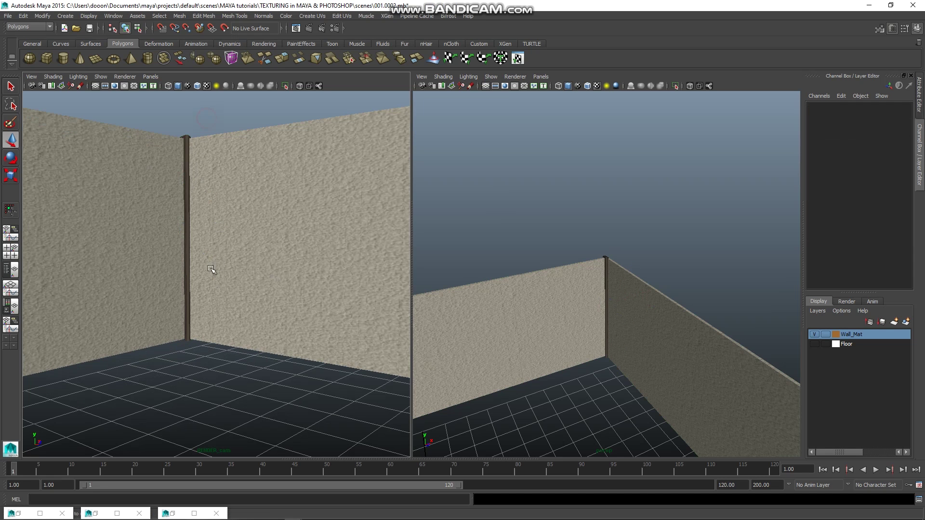
{"action": "left_click", "coordinate": [187, 259]}
{"action": "scroll", "coordinate": [190, 258], "scroll_direction": "down", "scroll_amount": 2}
{"action": "scroll", "coordinate": [111, 253], "scroll_direction": "down", "scroll_amount": 2}
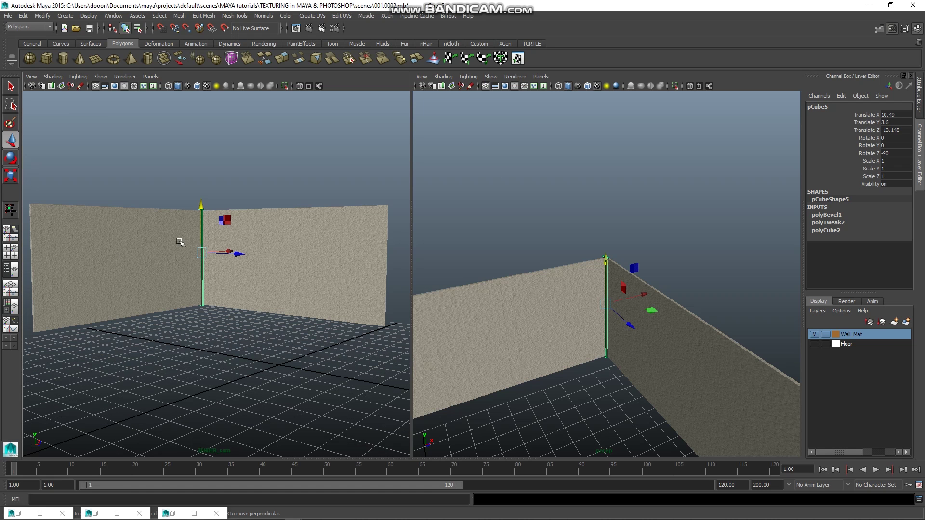
Duplicate the post as pCube6, slide it along Z, and set Rotate Y to -90
{"action": "key", "text": "ctrl+d"}
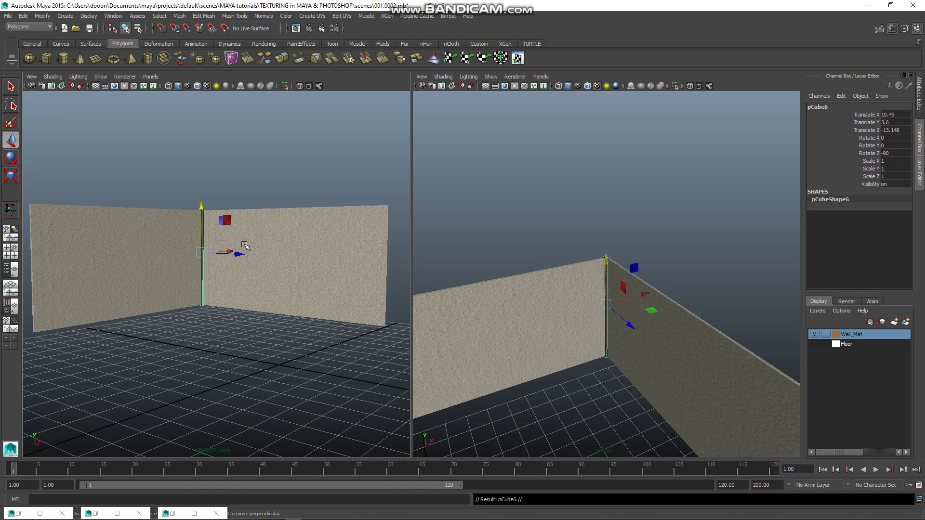
{"action": "left_click", "coordinate": [240, 254]}
{"action": "left_click_drag", "start_coordinate": [289, 265], "coordinate": [291, 230]}
{"action": "key", "text": "e"}
{"action": "type", "text": "-90"}
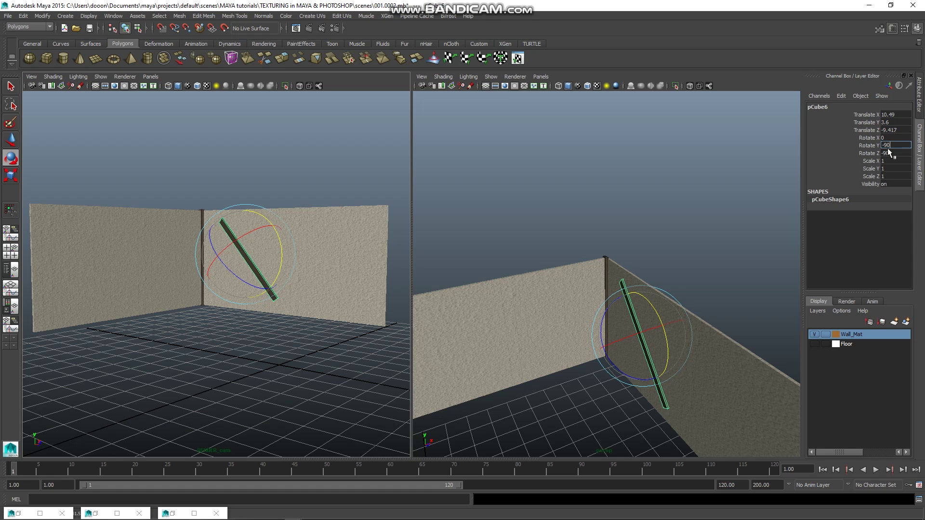
{"action": "key", "text": "Return"}
Isolate the horizontal beam pCube6 in the perspective view and orbit to a side view of it
{"action": "scroll", "coordinate": [241, 327], "scroll_direction": "up", "scroll_amount": 3}
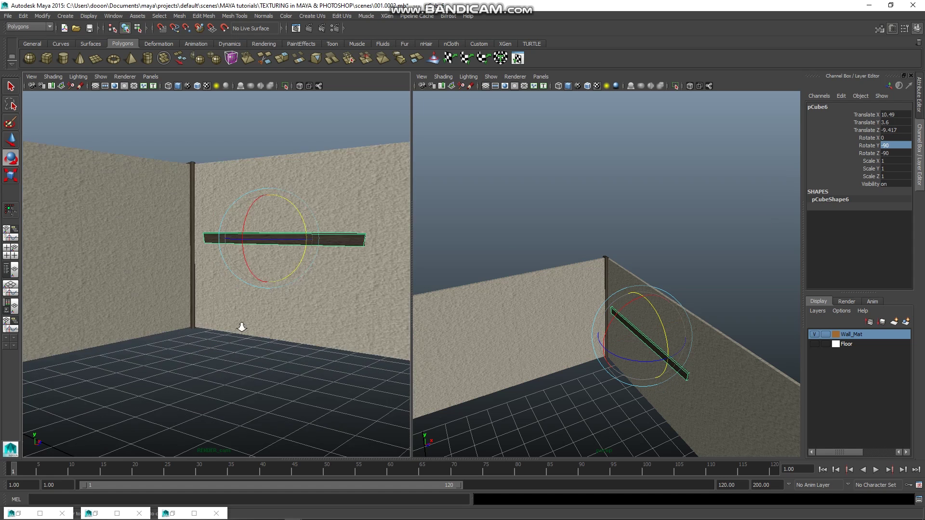
{"action": "scroll", "coordinate": [241, 327], "scroll_direction": "up", "scroll_amount": 3}
{"action": "scroll", "coordinate": [234, 287], "scroll_direction": "up", "scroll_amount": 3}
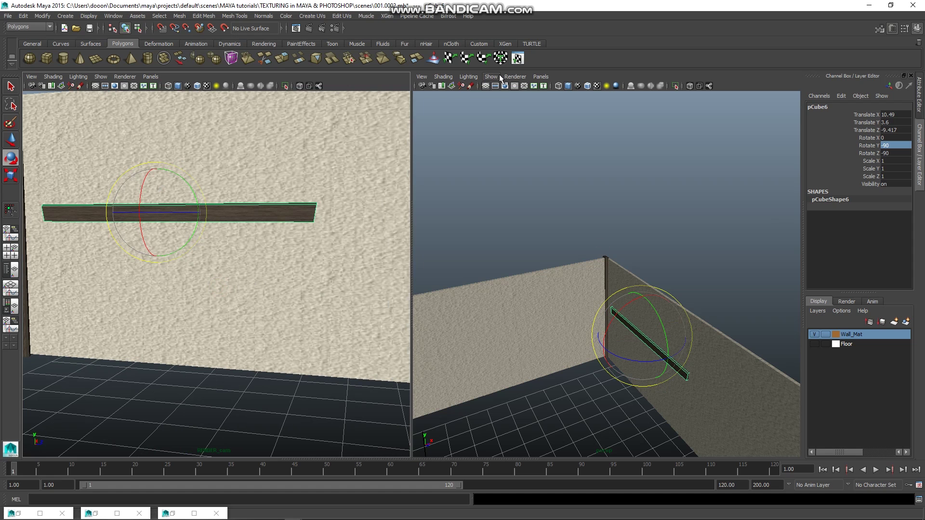
{"action": "left_click", "coordinate": [678, 88]}
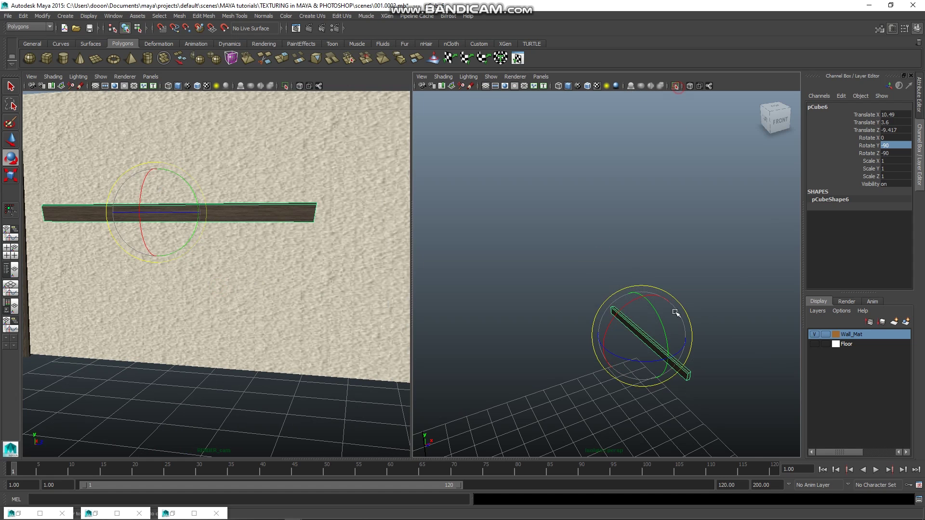
{"action": "scroll", "coordinate": [674, 314], "scroll_direction": "up", "scroll_amount": 5}
{"action": "scroll", "coordinate": [647, 279], "scroll_direction": "up", "scroll_amount": 3}
{"action": "scroll", "coordinate": [594, 318], "scroll_direction": "up", "scroll_amount": 2}
{"action": "scroll", "coordinate": [530, 279], "scroll_direction": "down", "scroll_amount": 4}
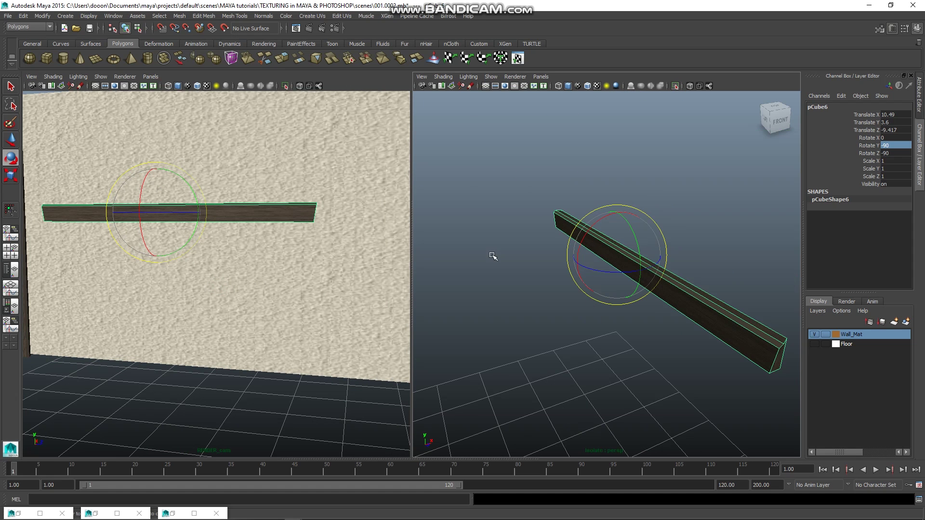
{"action": "mouse_move", "coordinate": [605, 287]}
{"action": "left_mouse_down", "text": "alt"}
{"action": "mouse_move", "coordinate": [615, 304]}
{"action": "mouse_move", "coordinate": [649, 296]}
{"action": "mouse_move", "coordinate": [605, 355]}
{"action": "mouse_move", "coordinate": [615, 384]}
{"action": "mouse_move", "coordinate": [613, 351]}
{"action": "mouse_move", "coordinate": [586, 357]}
{"action": "left_mouse_up", "text": "alt"}
{"action": "scroll", "coordinate": [650, 268], "scroll_direction": "up", "scroll_amount": 3}
Move the beam down in Y onto the floor and nudge it slightly along X
{"action": "left_click", "coordinate": [575, 356]}
{"action": "scroll", "coordinate": [578, 358], "scroll_direction": "down", "scroll_amount": 3}
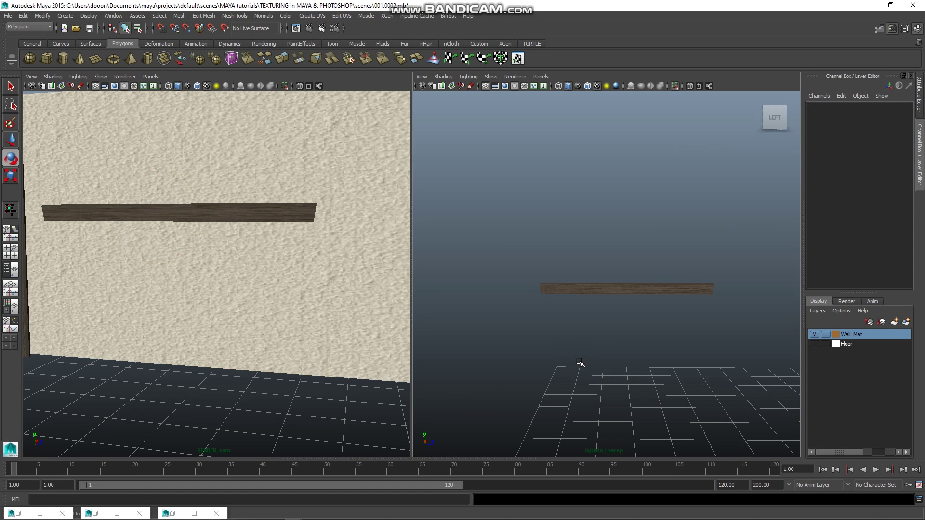
{"action": "left_click", "coordinate": [608, 293]}
{"action": "key", "text": "w"}
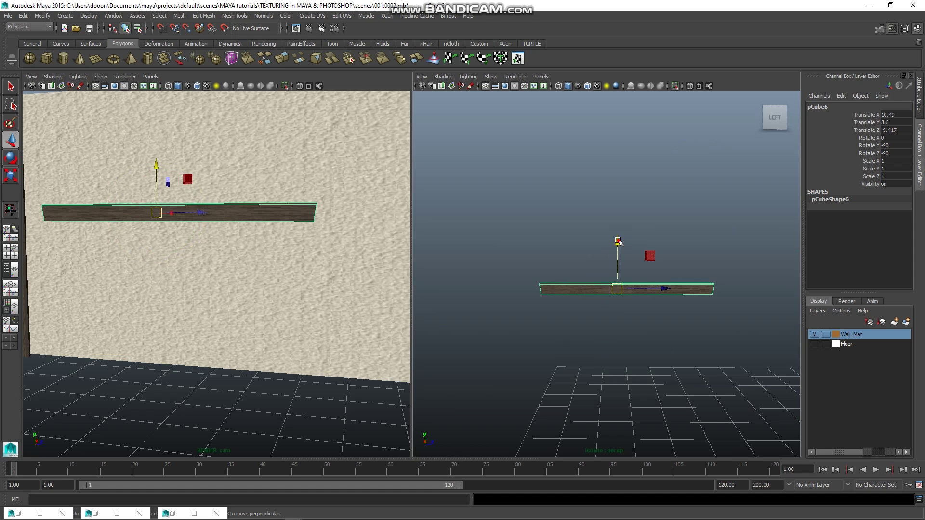
{"action": "mouse_move", "coordinate": [618, 241]}
{"action": "left_mouse_down"}
{"action": "mouse_move", "coordinate": [615, 320]}
{"action": "mouse_move", "coordinate": [631, 337]}
{"action": "mouse_move", "coordinate": [557, 363]}
{"action": "mouse_move", "coordinate": [568, 371]}
{"action": "left_mouse_up"}
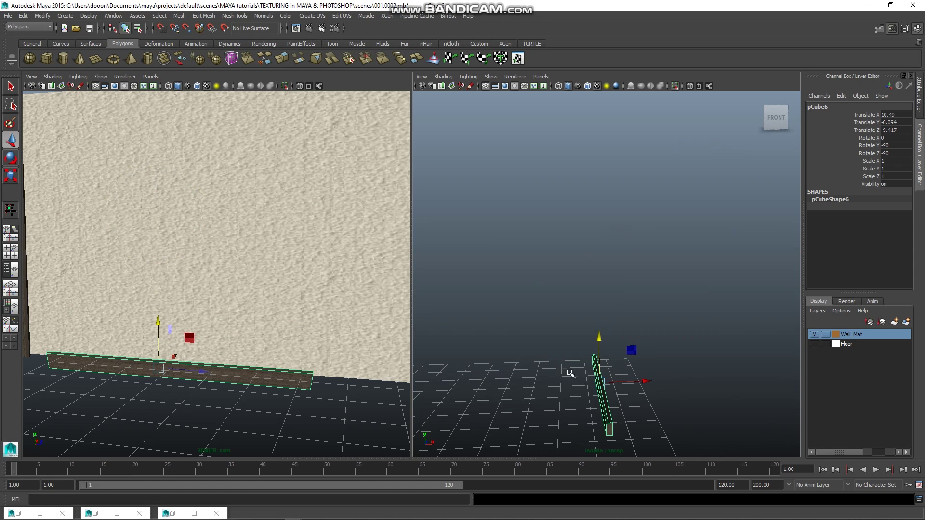
{"action": "left_click", "coordinate": [630, 386]}
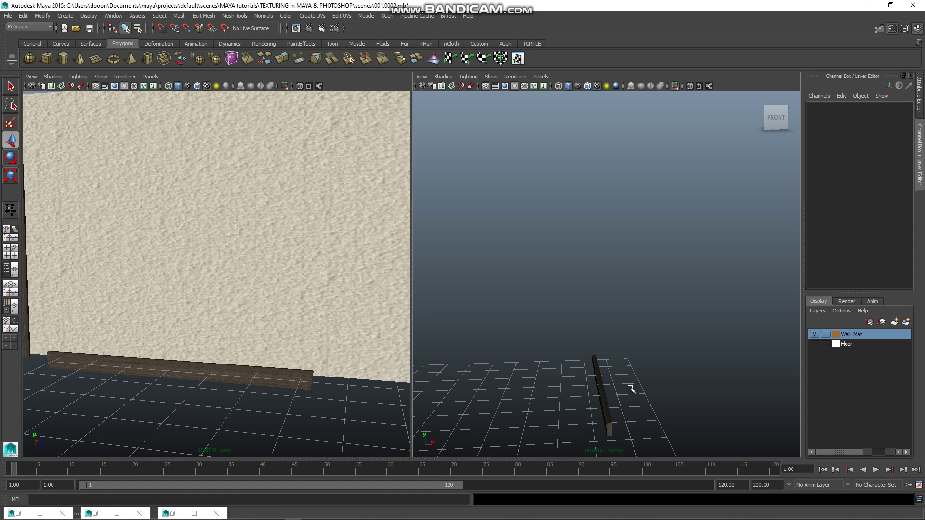
{"action": "key", "text": "ctrl+z"}
{"action": "left_click_drag", "start_coordinate": [644, 382], "coordinate": [675, 386]}
Select the beam's end vertices and stretch them along the wall
{"action": "right_click_drag", "start_coordinate": [676, 386], "coordinate": [652, 288]}
{"action": "left_click_drag", "start_coordinate": [687, 359], "coordinate": [719, 433]}
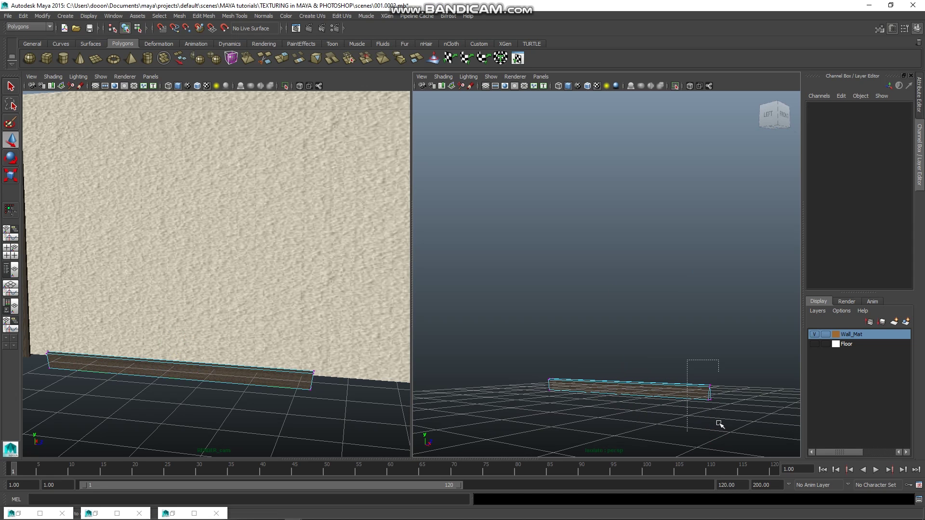
{"action": "left_click_drag", "start_coordinate": [755, 392], "coordinate": [923, 426]}
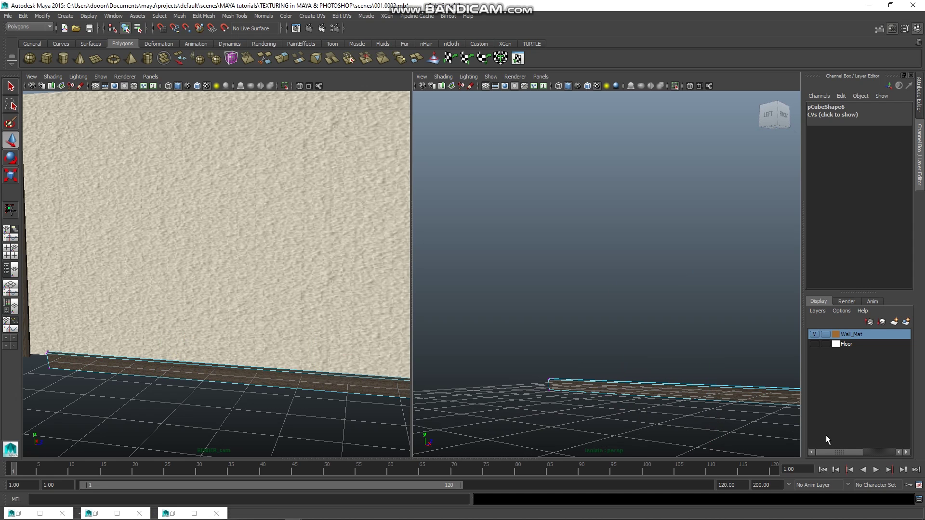
{"action": "mouse_move", "coordinate": [578, 384]}
{"action": "left_mouse_down", "text": "alt"}
{"action": "mouse_move", "coordinate": [559, 388]}
{"action": "mouse_move", "coordinate": [619, 406]}
{"action": "mouse_move", "coordinate": [585, 400]}
{"action": "mouse_move", "coordinate": [616, 362]}
{"action": "left_mouse_up", "text": "alt"}
{"action": "middle_click_drag", "start_coordinate": [616, 362], "coordinate": [552, 295], "text": "alt"}
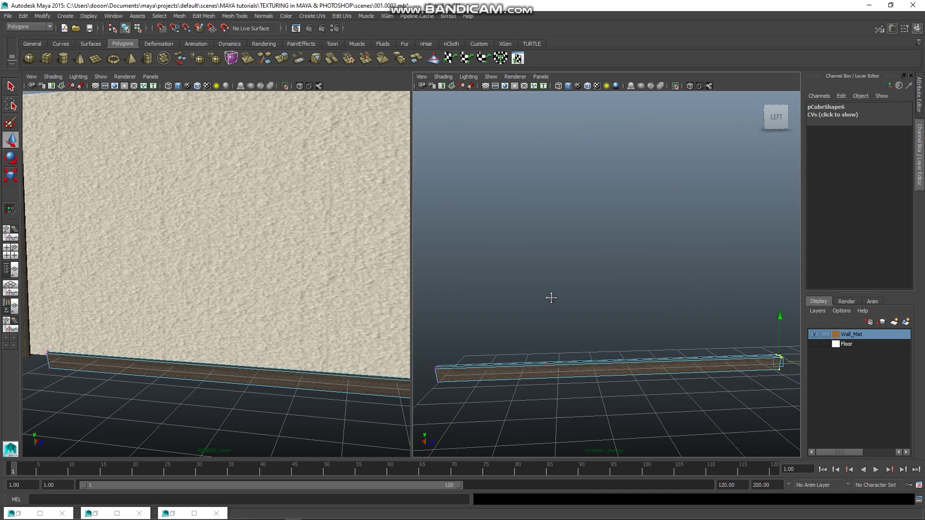
{"action": "left_click_drag", "start_coordinate": [779, 316], "coordinate": [779, 306]}
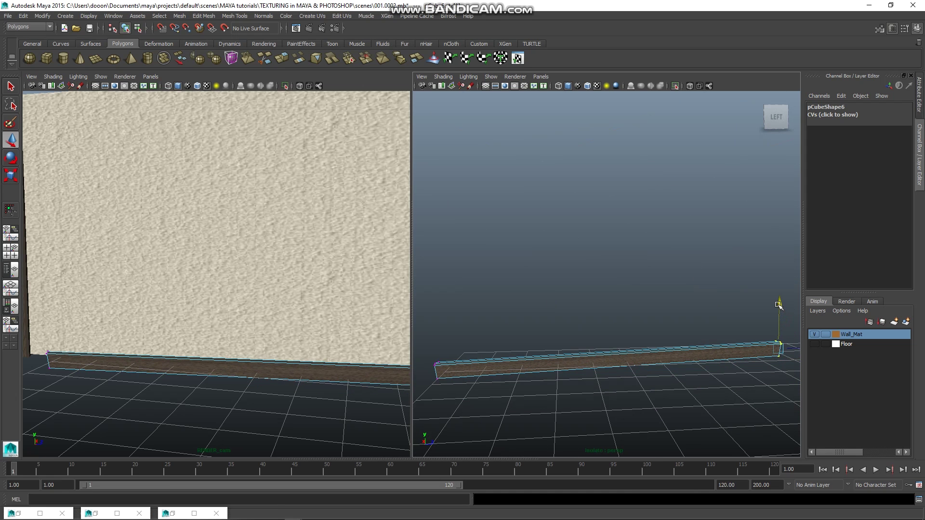
{"action": "key", "text": "ctrl+z"}
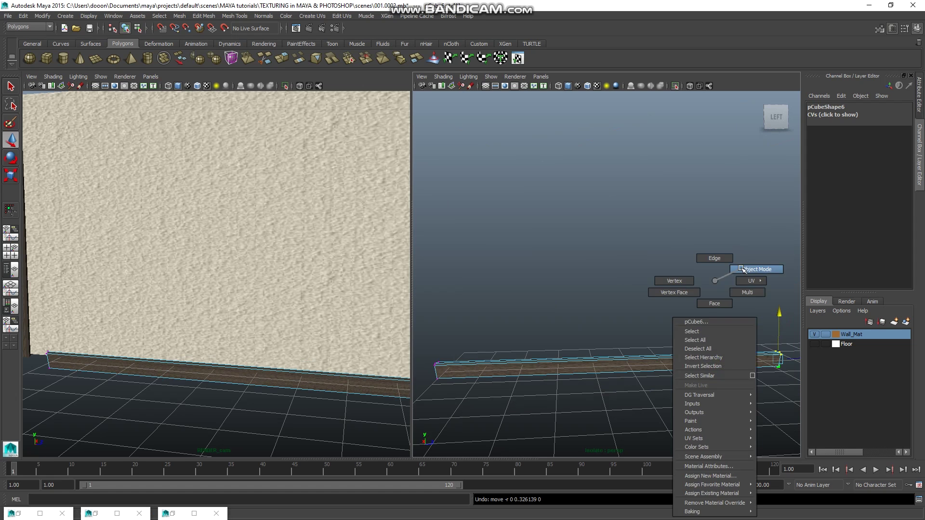
Raise the beam slightly above the floor and stretch its right end further along the wall
{"action": "right_click_drag", "start_coordinate": [715, 365], "coordinate": [750, 274]}
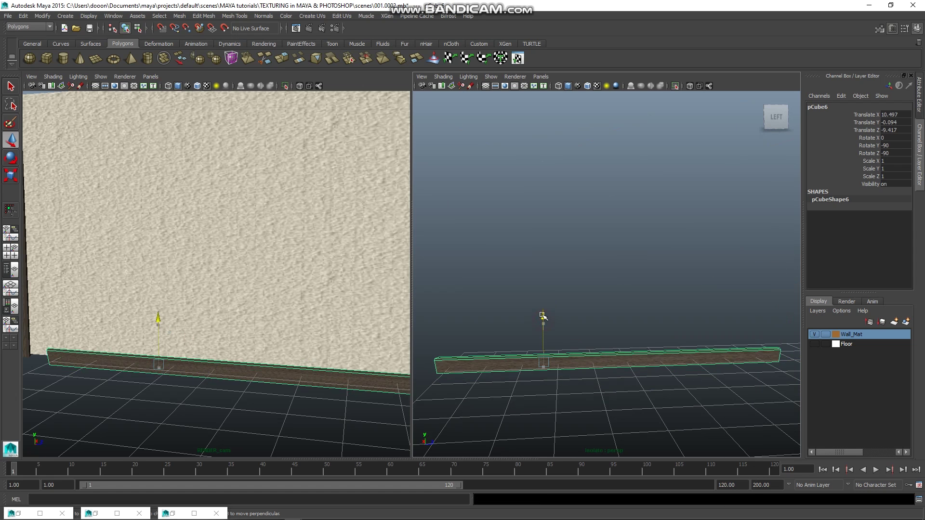
{"action": "mouse_move", "coordinate": [565, 361]}
{"action": "left_mouse_down"}
{"action": "mouse_move", "coordinate": [560, 355]}
{"action": "mouse_move", "coordinate": [572, 374]}
{"action": "mouse_move", "coordinate": [622, 377]}
{"action": "mouse_move", "coordinate": [676, 364]}
{"action": "left_mouse_up"}
{"action": "mouse_move", "coordinate": [679, 396]}
{"action": "left_mouse_down", "text": "alt"}
{"action": "mouse_move", "coordinate": [630, 363]}
{"action": "mouse_move", "coordinate": [576, 370]}
{"action": "left_mouse_up", "text": "alt"}
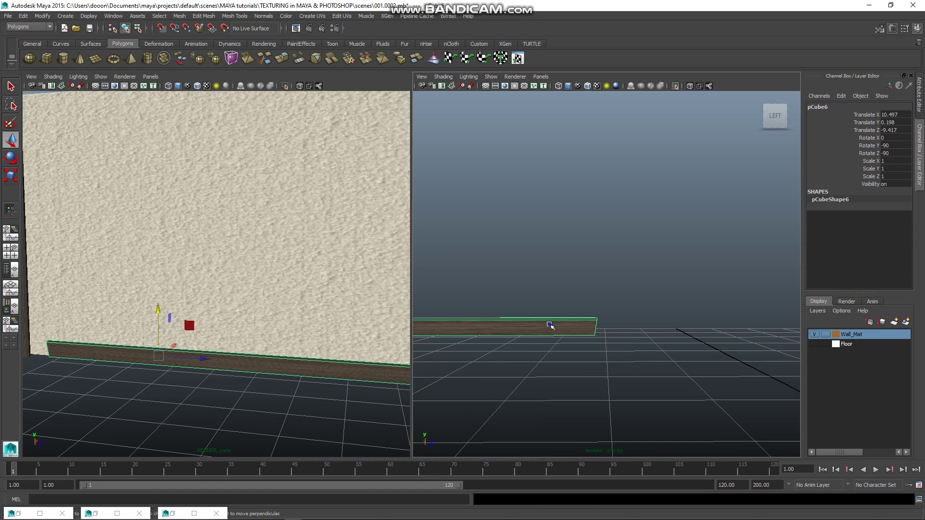
{"action": "right_click_drag", "start_coordinate": [549, 325], "coordinate": [519, 279]}
{"action": "left_click_drag", "start_coordinate": [586, 308], "coordinate": [625, 363]}
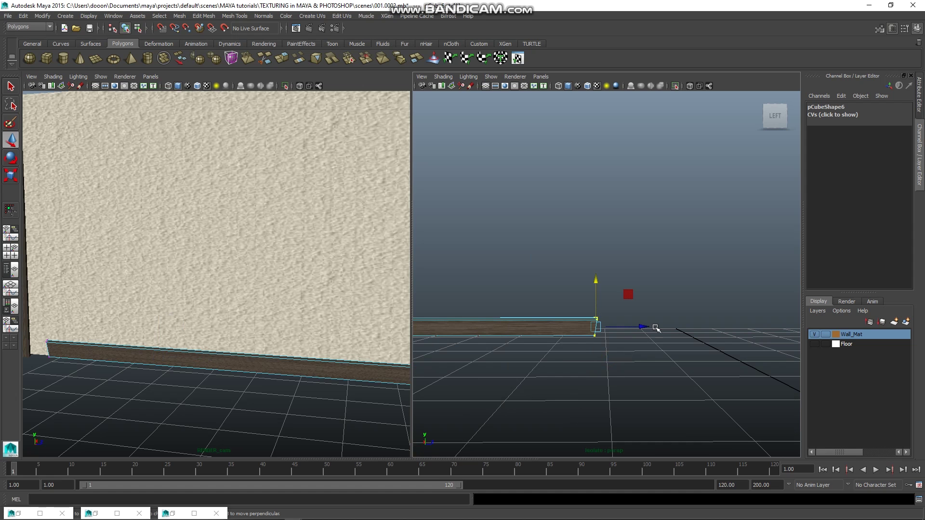
{"action": "left_click_drag", "start_coordinate": [642, 328], "coordinate": [797, 328]}
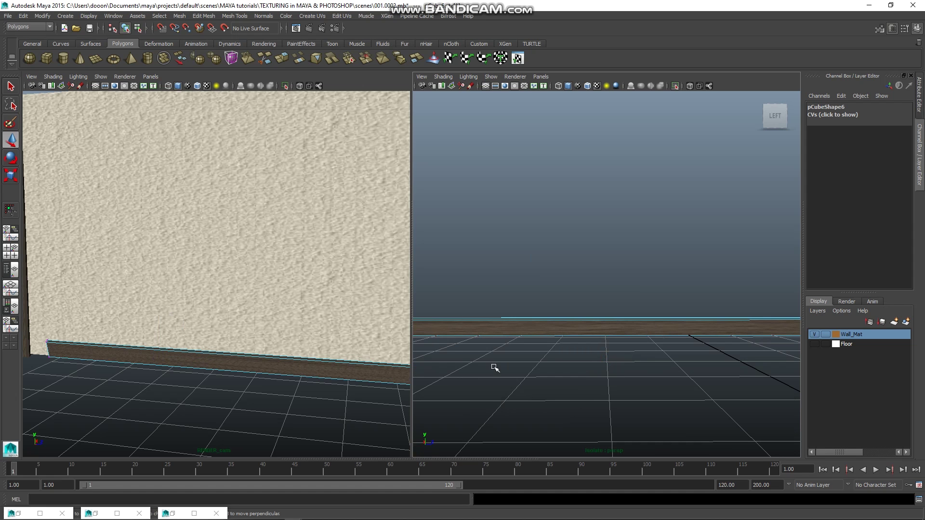
Pull the baseboard's end back to the wall's edge and slide it flush against the wall
{"action": "scroll", "coordinate": [261, 365], "scroll_direction": "down", "scroll_amount": 1}
{"action": "scroll", "coordinate": [260, 365], "scroll_direction": "down", "scroll_amount": 1}
{"action": "scroll", "coordinate": [260, 365], "scroll_direction": "down", "scroll_amount": 1}
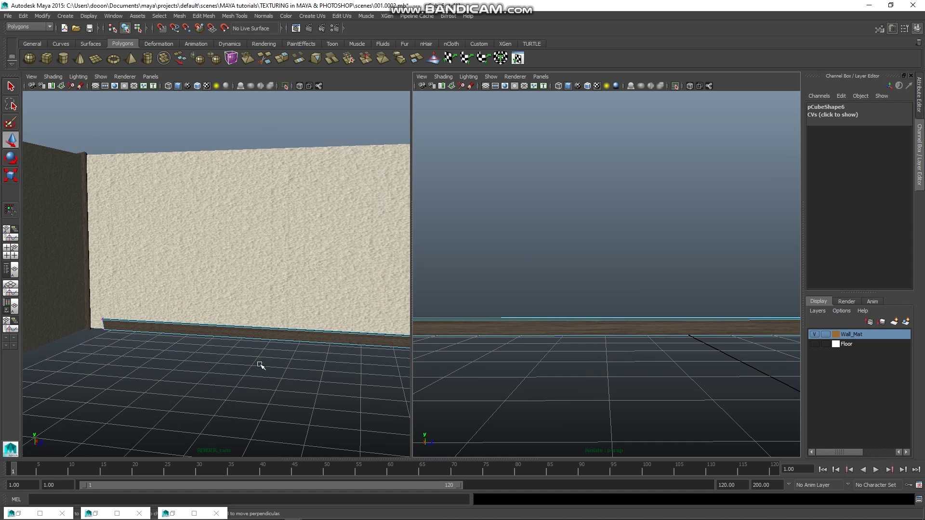
{"action": "scroll", "coordinate": [260, 365], "scroll_direction": "down", "scroll_amount": 1}
{"action": "scroll", "coordinate": [490, 354], "scroll_direction": "down", "scroll_amount": 2}
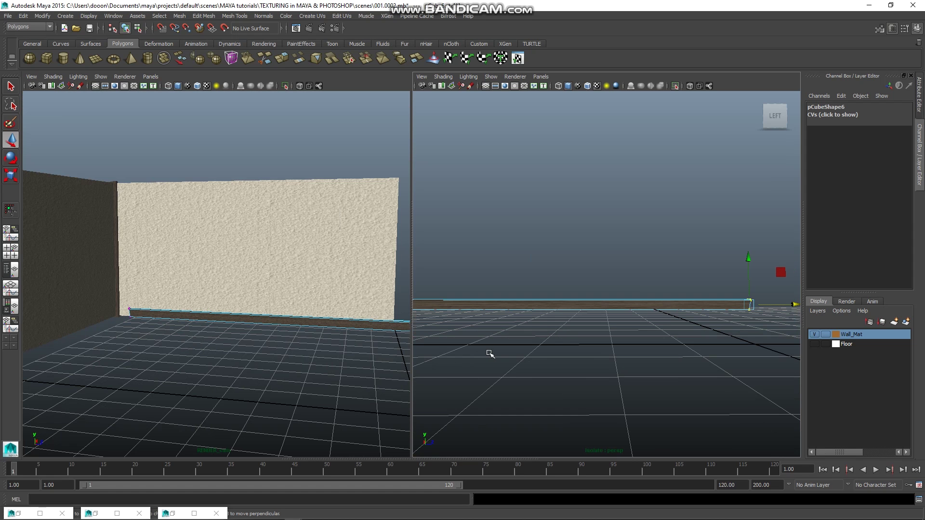
{"action": "scroll", "coordinate": [332, 339], "scroll_direction": "down", "scroll_amount": 2}
{"action": "scroll", "coordinate": [334, 340], "scroll_direction": "down", "scroll_amount": 1}
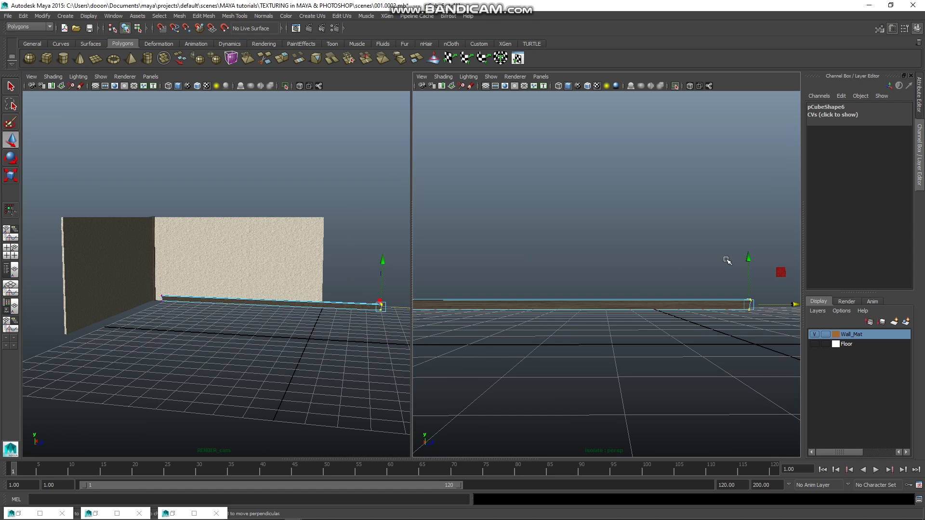
{"action": "left_click_drag", "start_coordinate": [791, 306], "coordinate": [701, 306]}
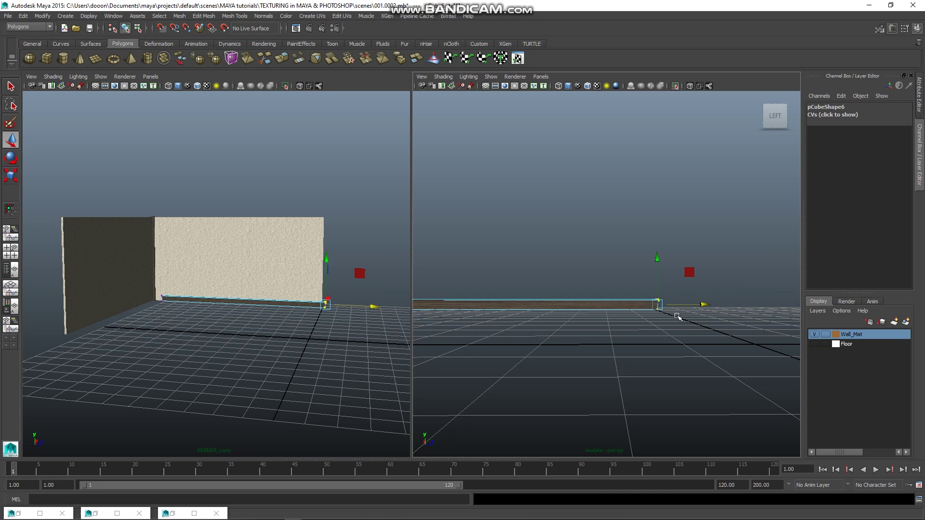
{"action": "right_click", "coordinate": [701, 304]}
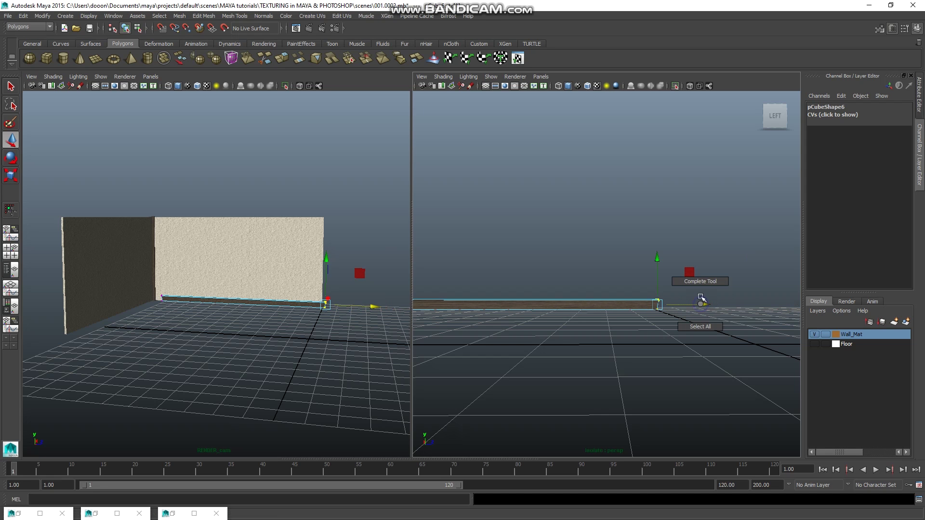
{"action": "right_click_drag", "start_coordinate": [629, 307], "coordinate": [636, 268]}
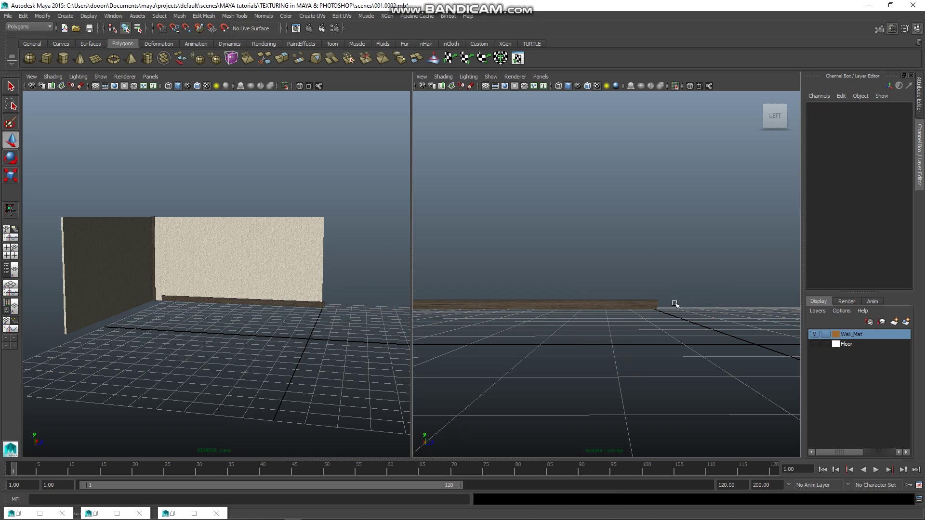
{"action": "left_click", "coordinate": [658, 307]}
{"action": "left_click_drag", "start_coordinate": [471, 305], "coordinate": [453, 304]}
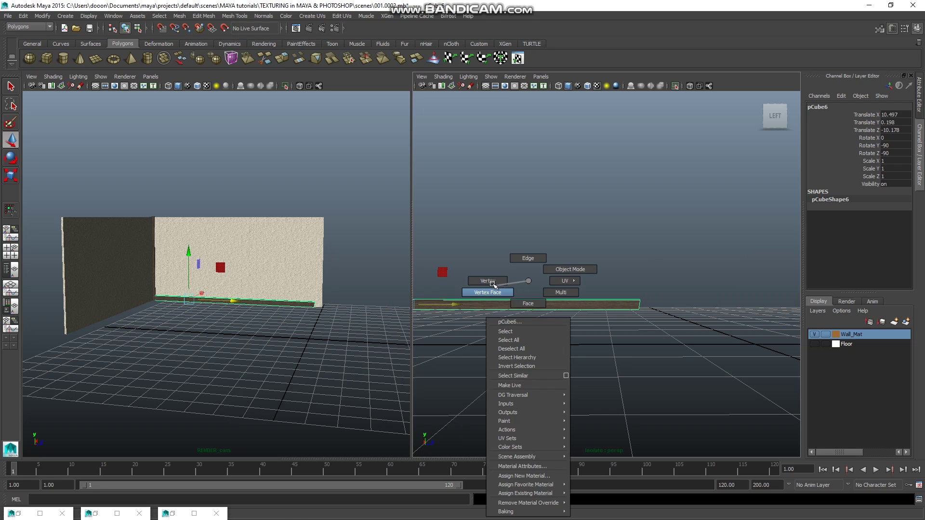
Select the board's right-end vertices and inspect the baseboard around the corner in the render view
{"action": "right_click_drag", "start_coordinate": [529, 307], "coordinate": [487, 278]}
{"action": "mouse_move", "coordinate": [626, 289]}
{"action": "left_mouse_down"}
{"action": "mouse_move", "coordinate": [646, 325]}
{"action": "mouse_move", "coordinate": [702, 304]}
{"action": "left_mouse_up"}
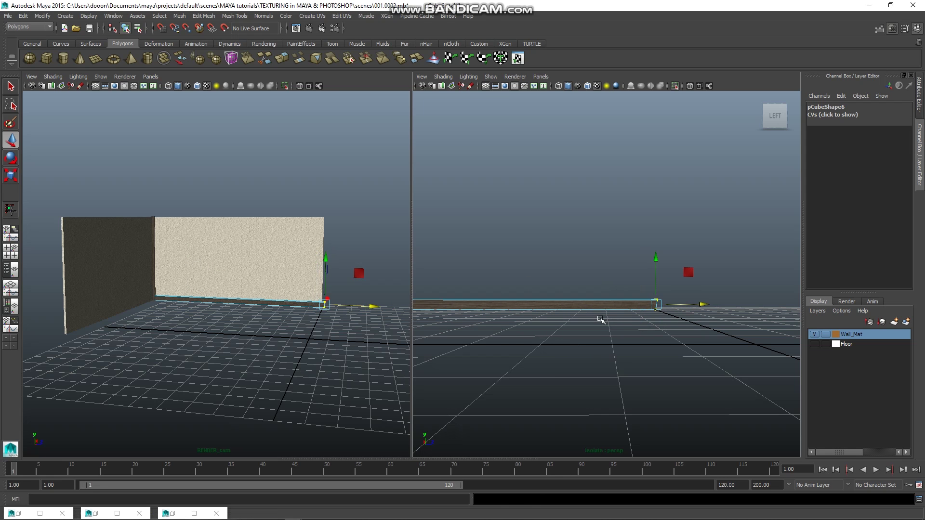
{"action": "scroll", "coordinate": [241, 310], "scroll_direction": "up", "scroll_amount": 3}
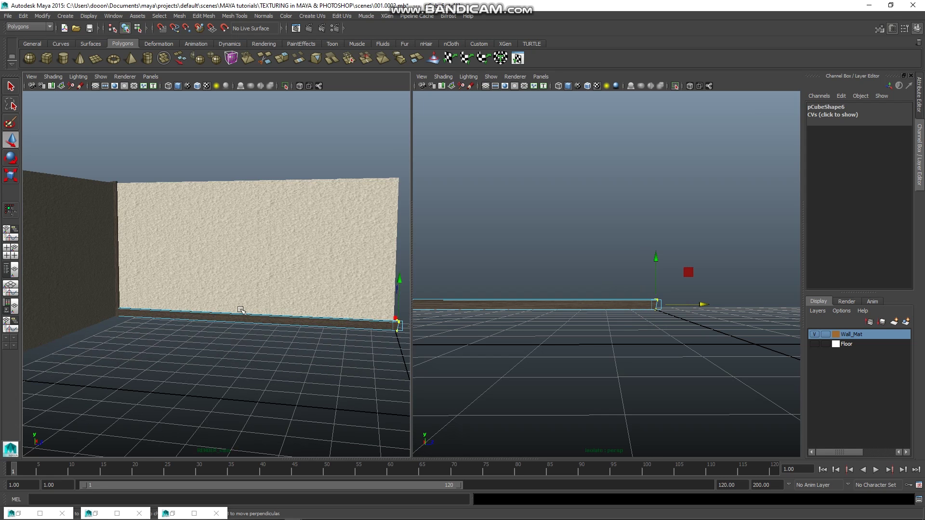
{"action": "scroll", "coordinate": [241, 311], "scroll_direction": "up", "scroll_amount": 3}
{"action": "scroll", "coordinate": [236, 318], "scroll_direction": "up", "scroll_amount": 2}
{"action": "scroll", "coordinate": [227, 323], "scroll_direction": "up", "scroll_amount": 2}
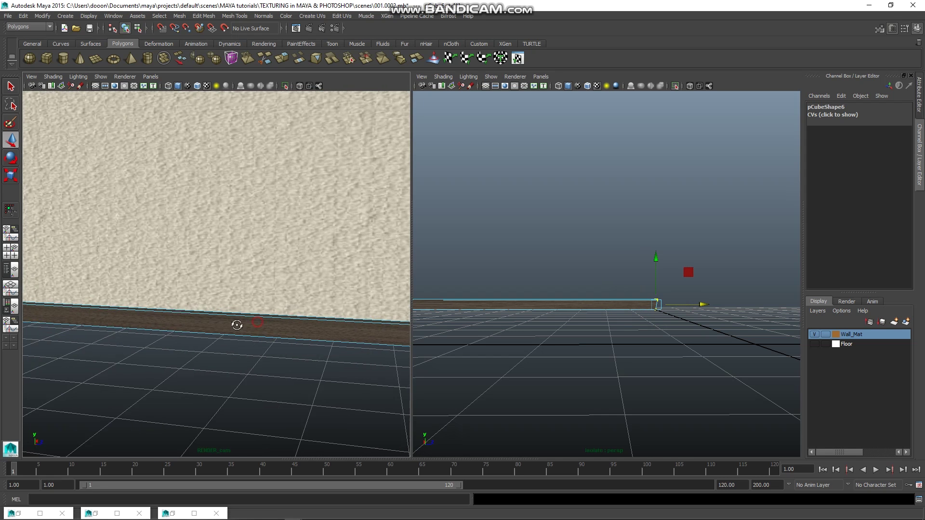
{"action": "mouse_move", "coordinate": [244, 324]}
{"action": "left_mouse_down", "text": "alt"}
{"action": "mouse_move", "coordinate": [59, 303]}
{"action": "mouse_move", "coordinate": [279, 304]}
{"action": "left_mouse_up", "text": "alt"}
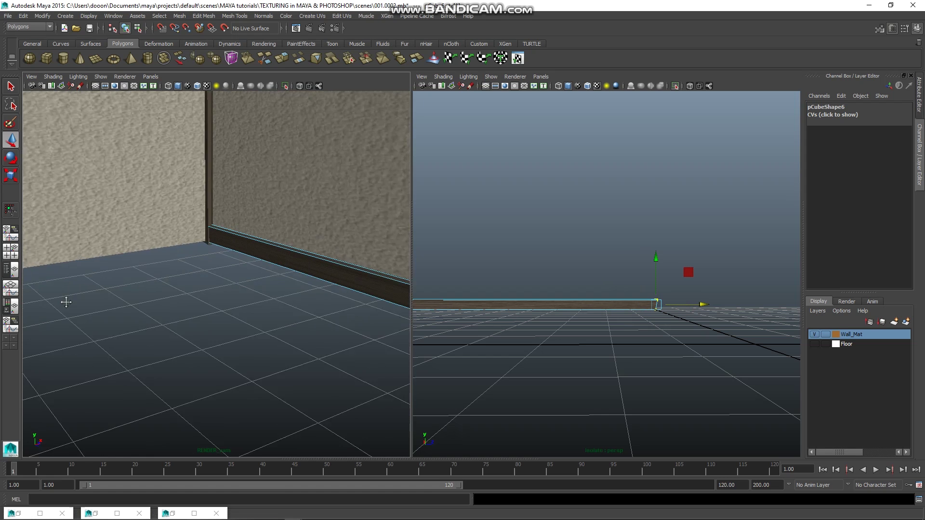
{"action": "left_click_drag", "start_coordinate": [66, 304], "coordinate": [291, 310], "text": "alt"}
{"action": "left_click_drag", "start_coordinate": [123, 302], "coordinate": [231, 309], "text": "alt"}
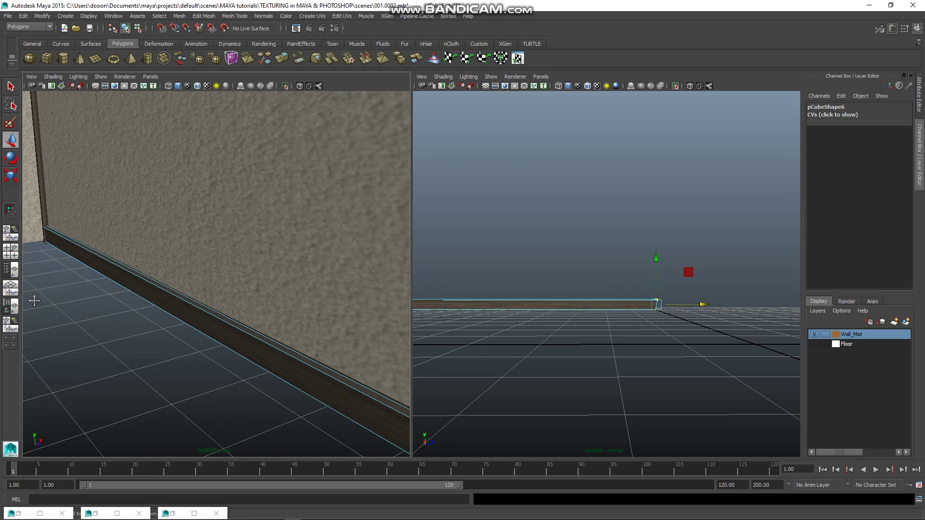
{"action": "mouse_move", "coordinate": [31, 299]}
{"action": "left_mouse_down", "text": "alt"}
{"action": "mouse_move", "coordinate": [287, 323]}
{"action": "mouse_move", "coordinate": [192, 217]}
{"action": "mouse_move", "coordinate": [305, 377]}
{"action": "left_mouse_up", "text": "alt"}
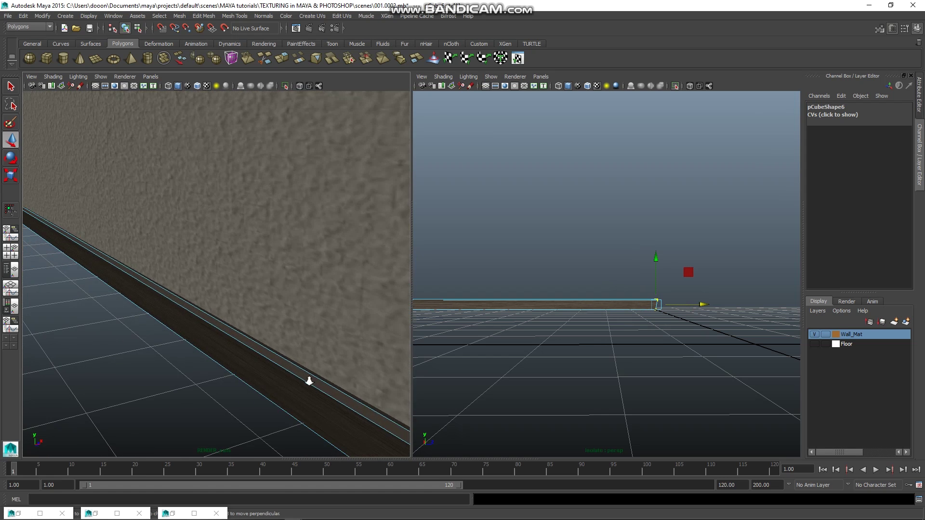
{"action": "scroll", "coordinate": [289, 362], "scroll_direction": "down", "scroll_amount": 4}
{"action": "scroll", "coordinate": [289, 361], "scroll_direction": "up", "scroll_amount": 2}
{"action": "scroll", "coordinate": [284, 363], "scroll_direction": "up", "scroll_amount": 2}
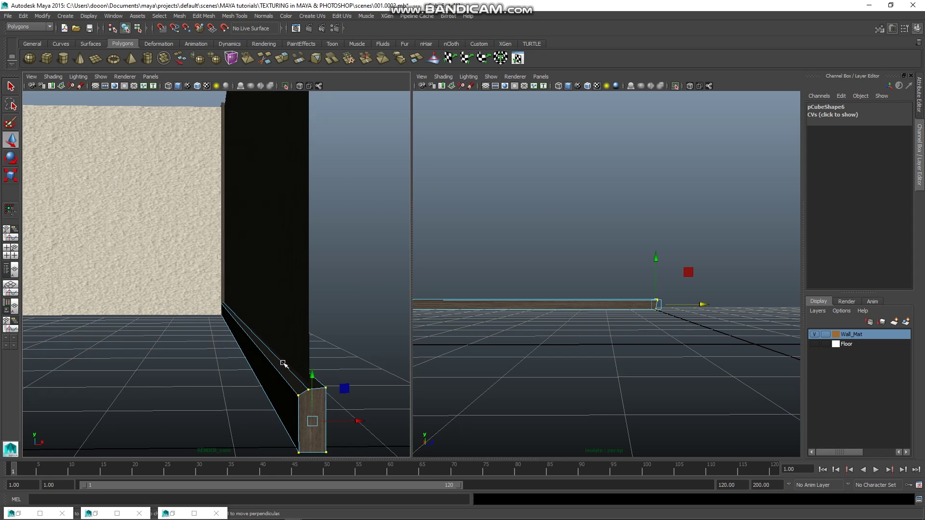
{"action": "left_click_drag", "start_coordinate": [276, 369], "coordinate": [378, 348], "text": "alt"}
Clear the vertex selection and reselect the baseboard as a whole object
{"action": "left_click", "coordinate": [359, 336]}
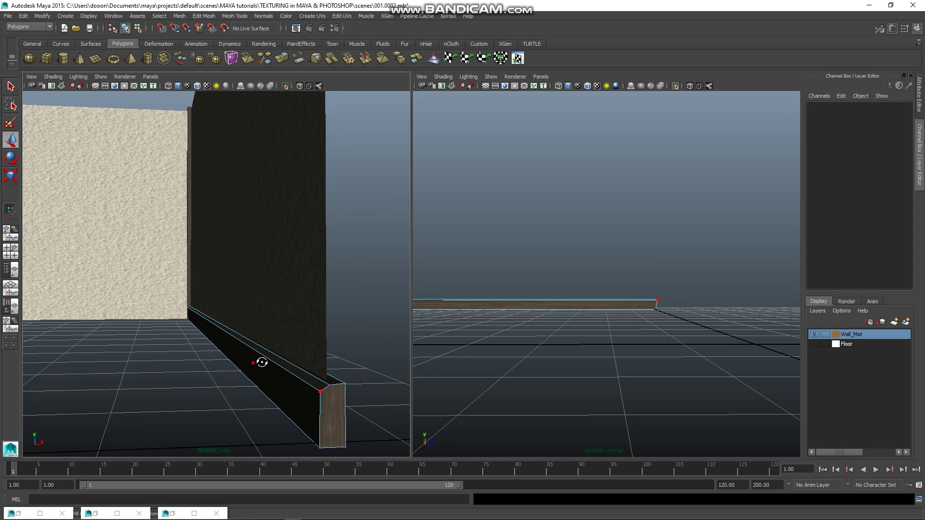
{"action": "scroll", "coordinate": [258, 361], "scroll_direction": "up", "scroll_amount": 2}
{"action": "scroll", "coordinate": [263, 363], "scroll_direction": "up", "scroll_amount": 1}
{"action": "scroll", "coordinate": [262, 363], "scroll_direction": "up", "scroll_amount": 1}
{"action": "mouse_move", "coordinate": [560, 337]}
{"action": "left_mouse_down", "text": "alt"}
{"action": "mouse_move", "coordinate": [617, 320]}
{"action": "mouse_move", "coordinate": [609, 361]}
{"action": "mouse_move", "coordinate": [587, 368]}
{"action": "mouse_move", "coordinate": [518, 355]}
{"action": "mouse_move", "coordinate": [665, 355]}
{"action": "mouse_move", "coordinate": [654, 355]}
{"action": "mouse_move", "coordinate": [628, 314]}
{"action": "mouse_move", "coordinate": [532, 420]}
{"action": "mouse_move", "coordinate": [567, 403]}
{"action": "mouse_move", "coordinate": [604, 406]}
{"action": "left_mouse_up", "text": "alt"}
{"action": "right_click_drag", "start_coordinate": [693, 367], "coordinate": [734, 268]}
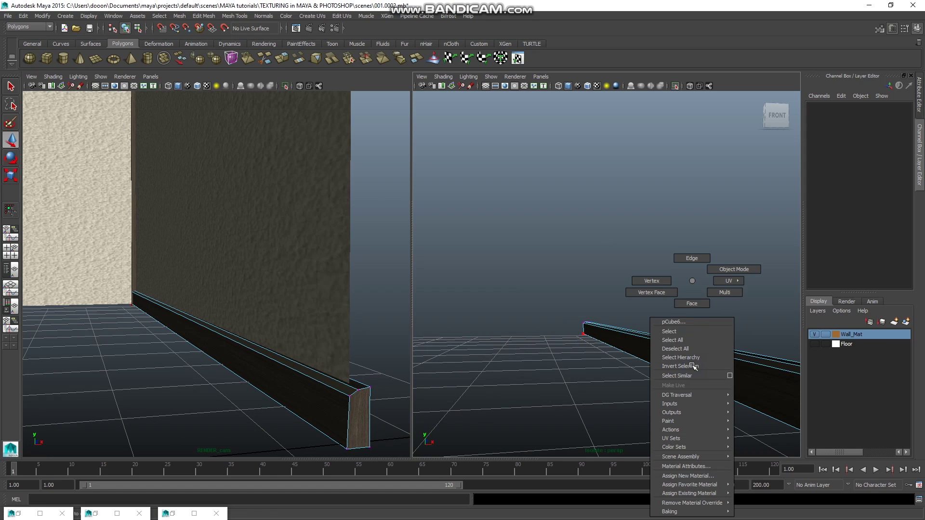
{"action": "left_click_drag", "start_coordinate": [667, 346], "coordinate": [643, 313], "text": "alt"}
{"action": "left_click", "coordinate": [675, 319]}
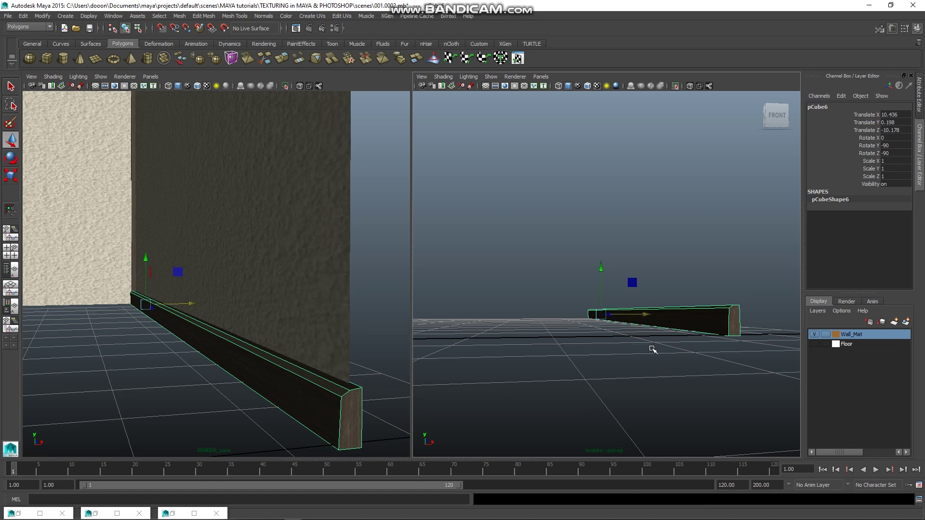
{"action": "scroll", "coordinate": [657, 344], "scroll_direction": "up", "scroll_amount": 2}
{"action": "scroll", "coordinate": [665, 335], "scroll_direction": "up", "scroll_amount": 2}
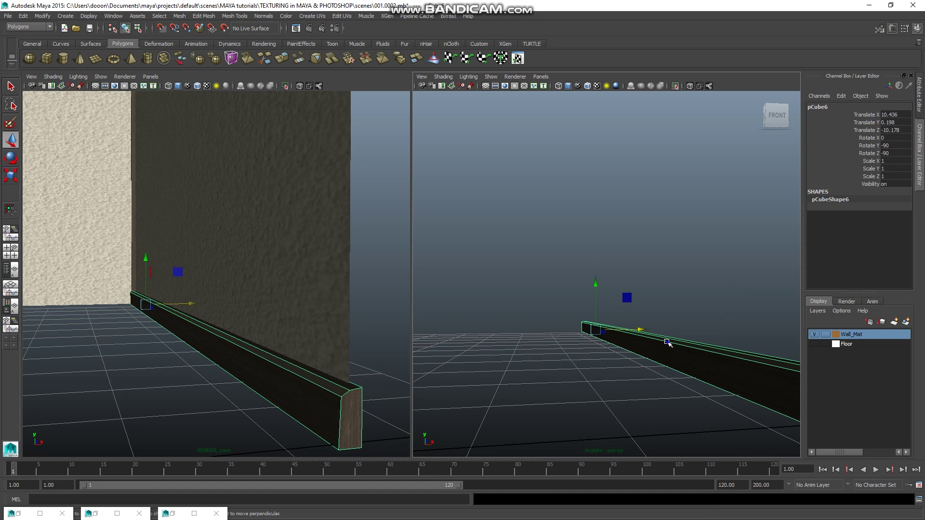
Select the baseboard's long top edge in Edge mode and scale it slightly
{"action": "right_click_drag", "start_coordinate": [667, 281], "coordinate": [672, 257]}
{"action": "left_click_drag", "start_coordinate": [681, 301], "coordinate": [640, 437], "text": "alt"}
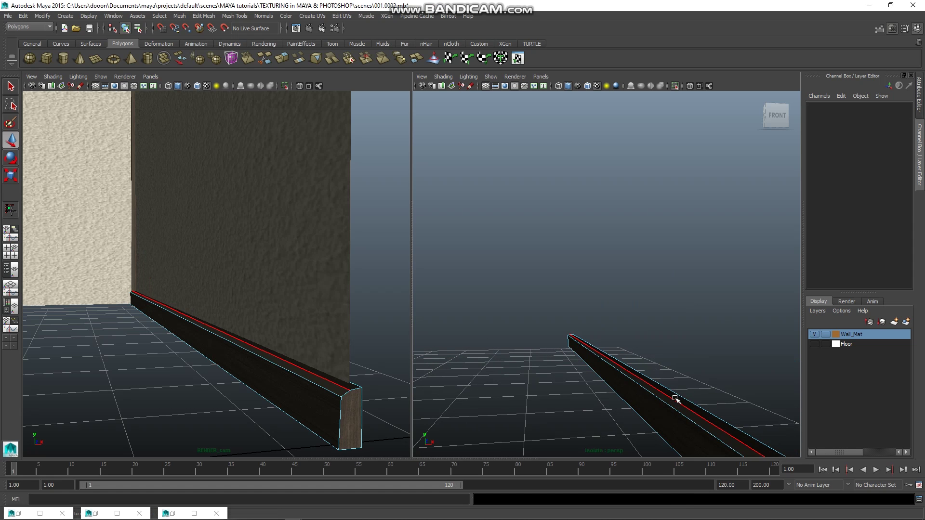
{"action": "left_click", "coordinate": [675, 398]}
{"action": "left_click", "coordinate": [675, 413]}
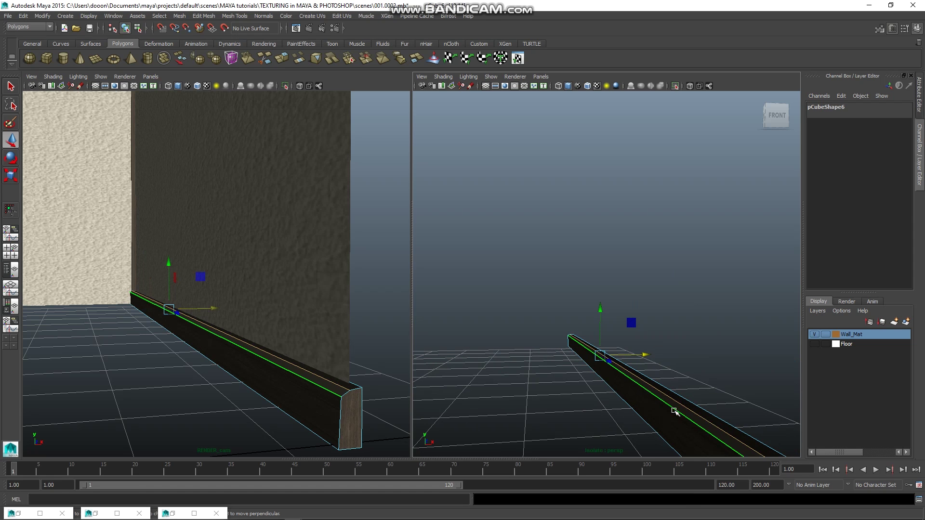
{"action": "key", "text": "r"}
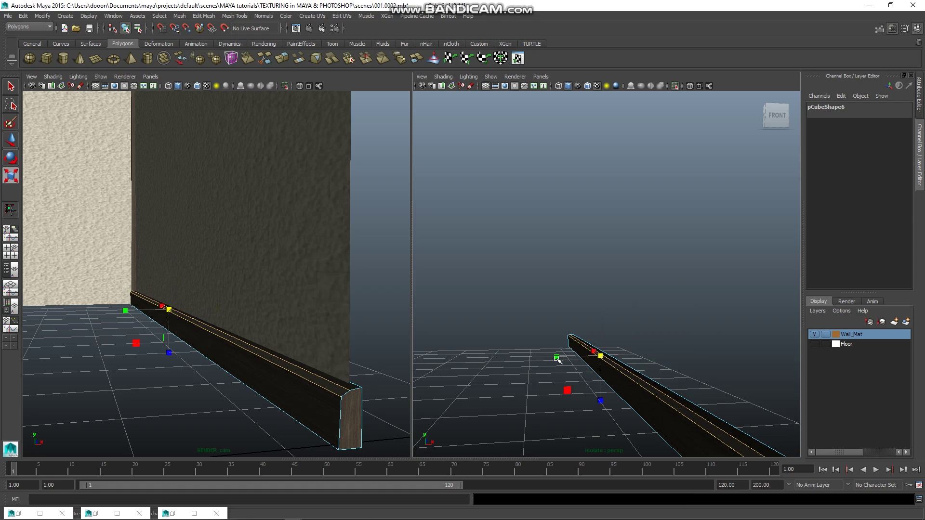
{"action": "left_click_drag", "start_coordinate": [557, 358], "coordinate": [582, 353]}
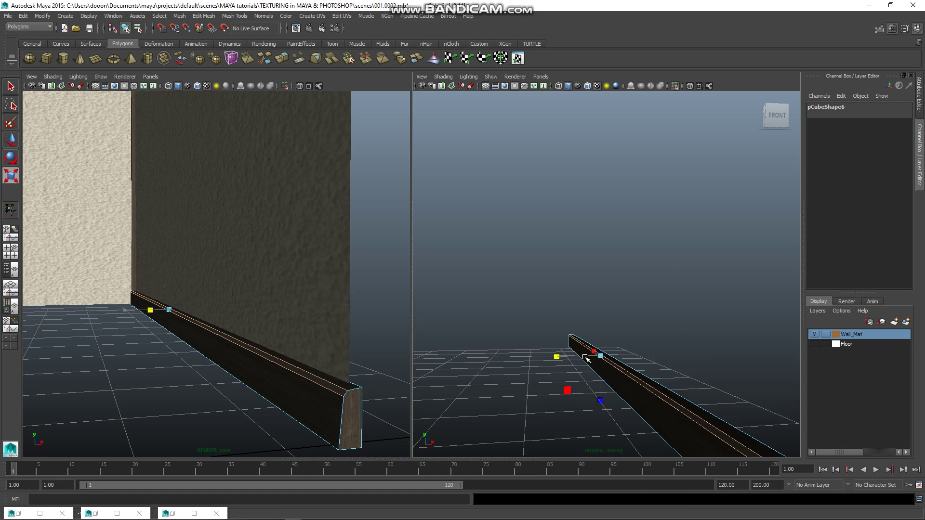
{"action": "right_click_drag", "start_coordinate": [625, 281], "coordinate": [653, 289]}
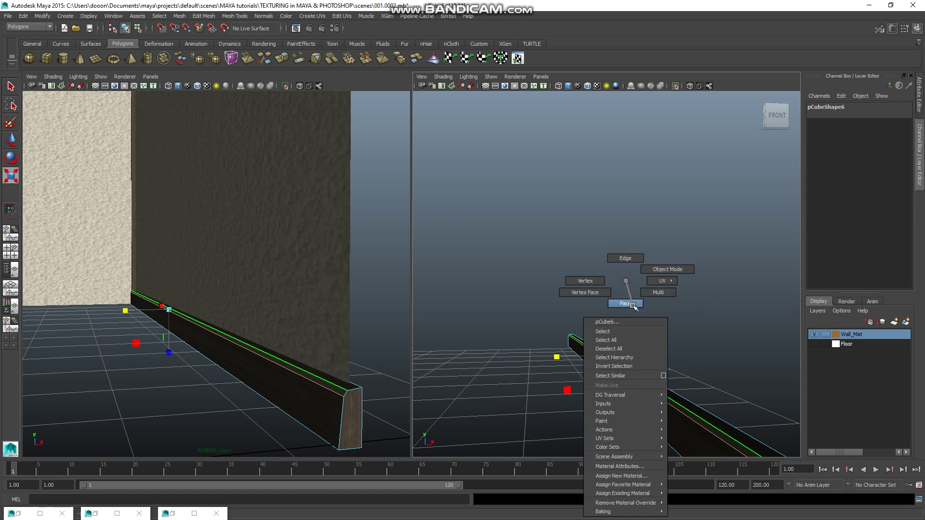
Select the baseboard's faces and bring up its lambert3 material in the Attribute Editor
{"action": "left_click", "coordinate": [650, 388]}
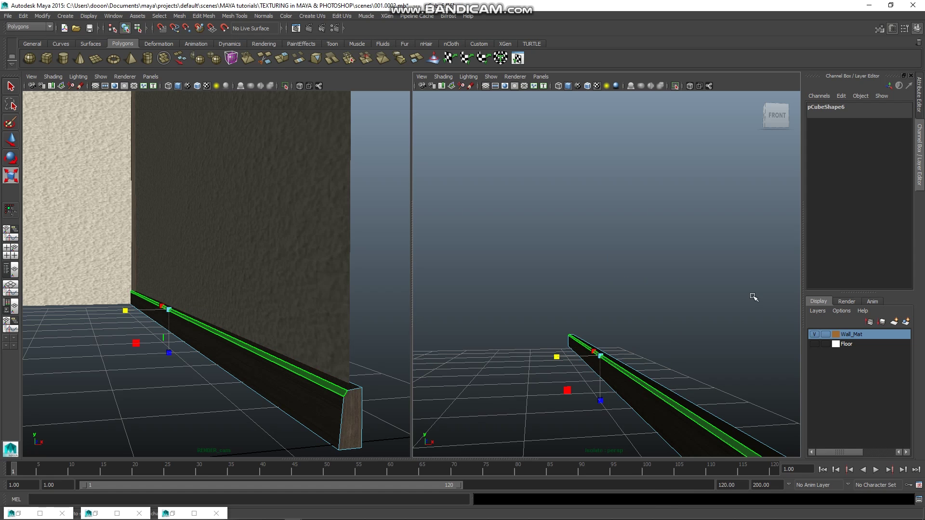
{"action": "double_click", "coordinate": [672, 404]}
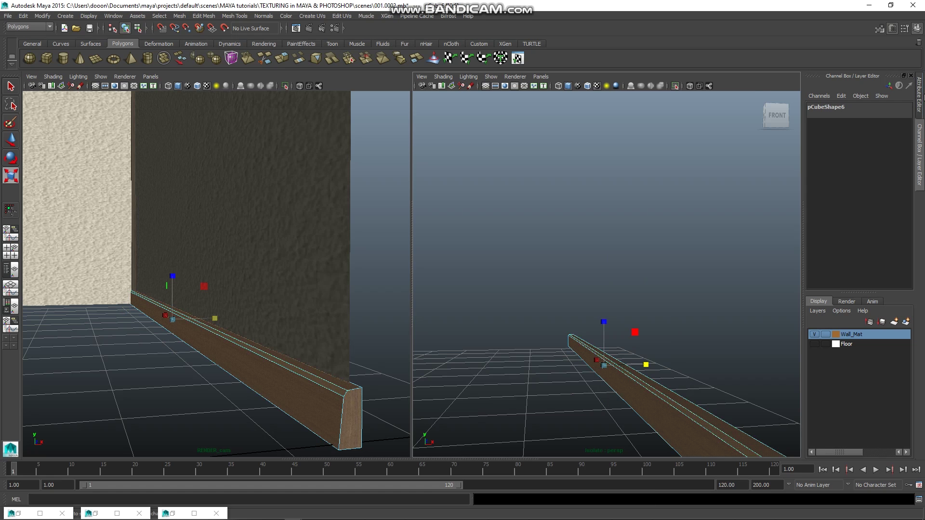
{"action": "left_click", "coordinate": [919, 97]}
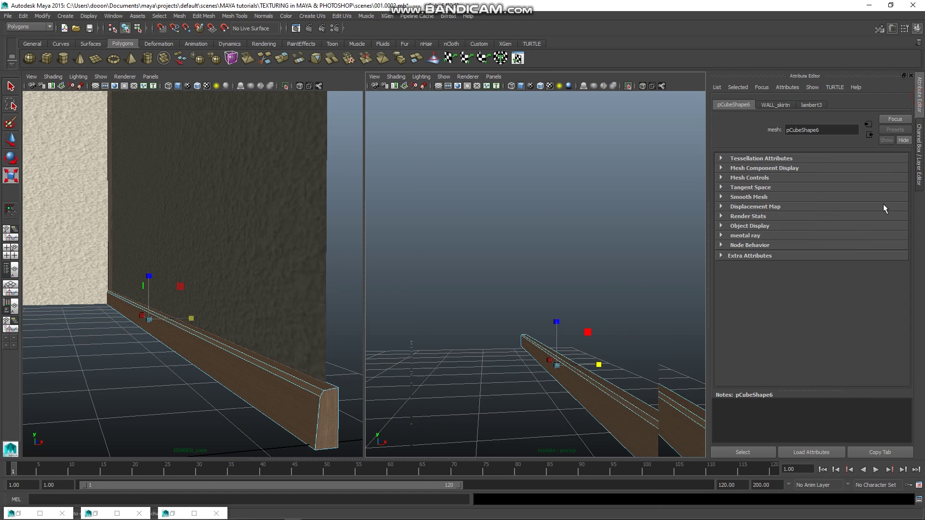
{"action": "left_click", "coordinate": [821, 104]}
{"action": "left_click_drag", "start_coordinate": [844, 217], "coordinate": [857, 217]}
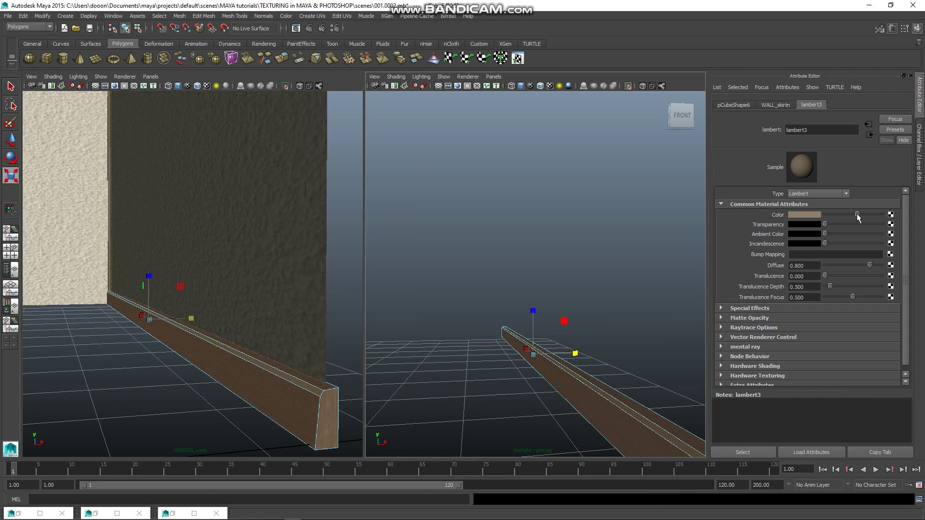
{"action": "key", "text": "ctrl+z"}
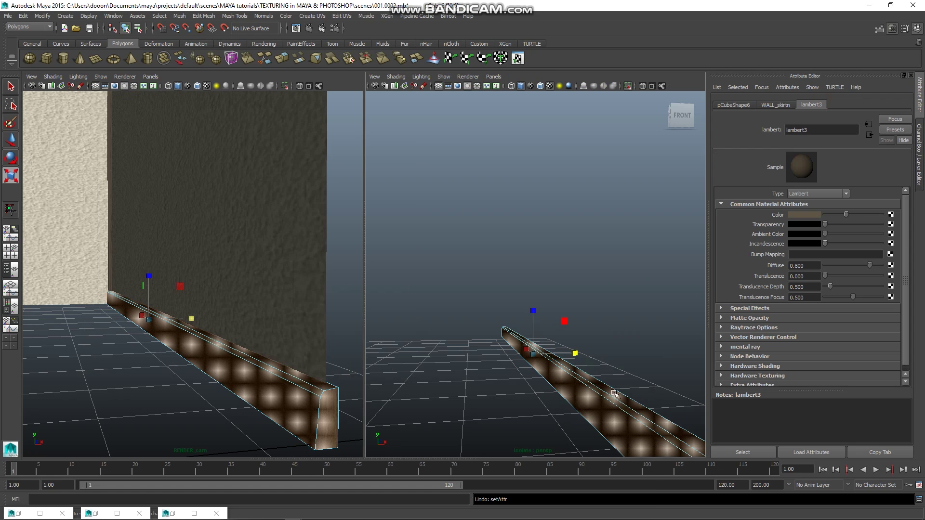
Select only the narrow top face and lighten the lambert3 colour to light beige
{"action": "right_click", "coordinate": [612, 393]}
{"action": "left_click", "coordinate": [608, 393]}
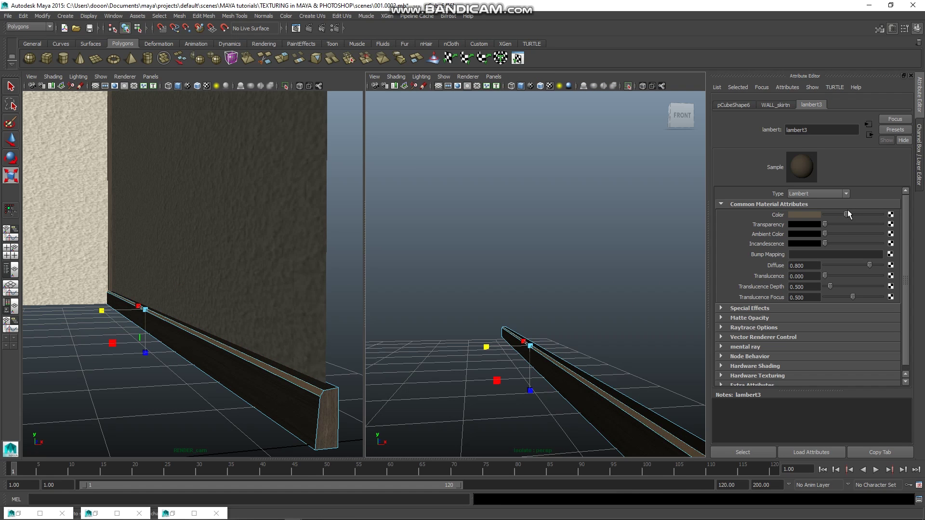
{"action": "left_click_drag", "start_coordinate": [847, 212], "coordinate": [873, 214]}
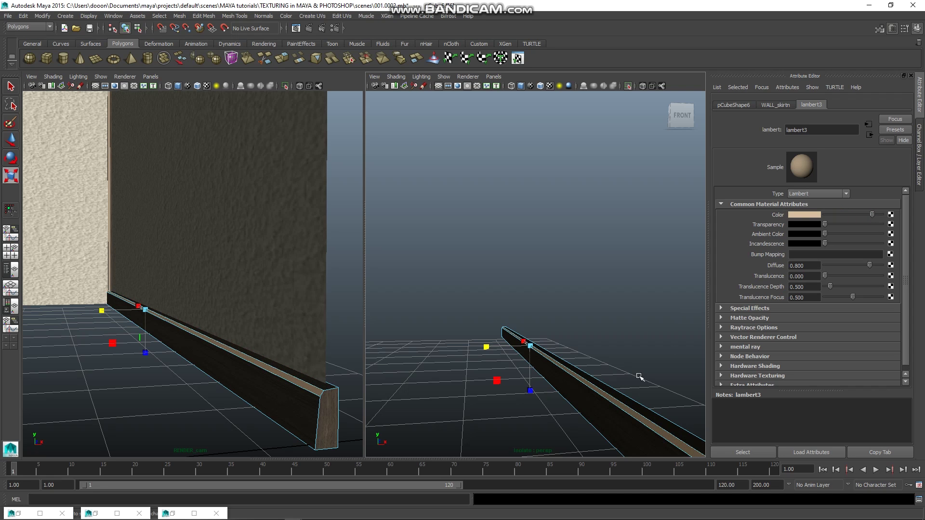
{"action": "right_click_drag", "start_coordinate": [615, 396], "coordinate": [651, 275]}
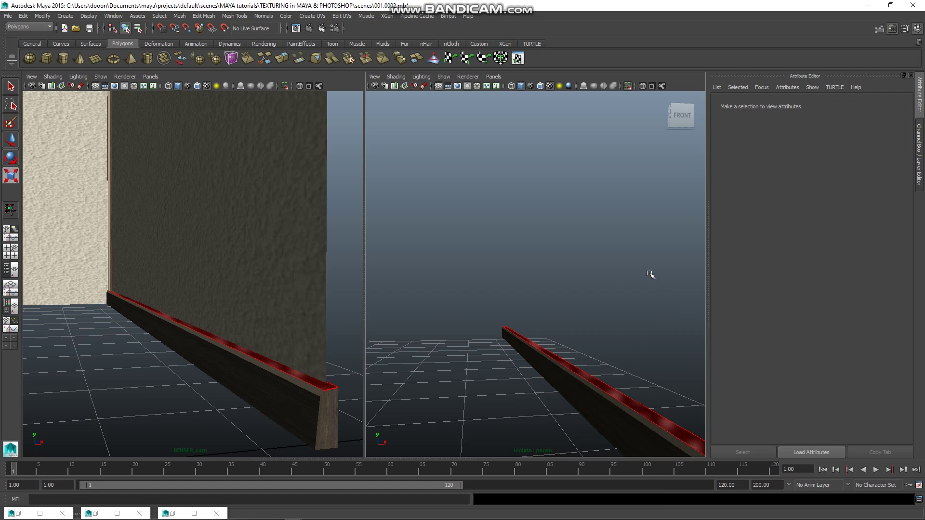
{"action": "left_click_drag", "start_coordinate": [580, 316], "coordinate": [545, 344], "text": "alt"}
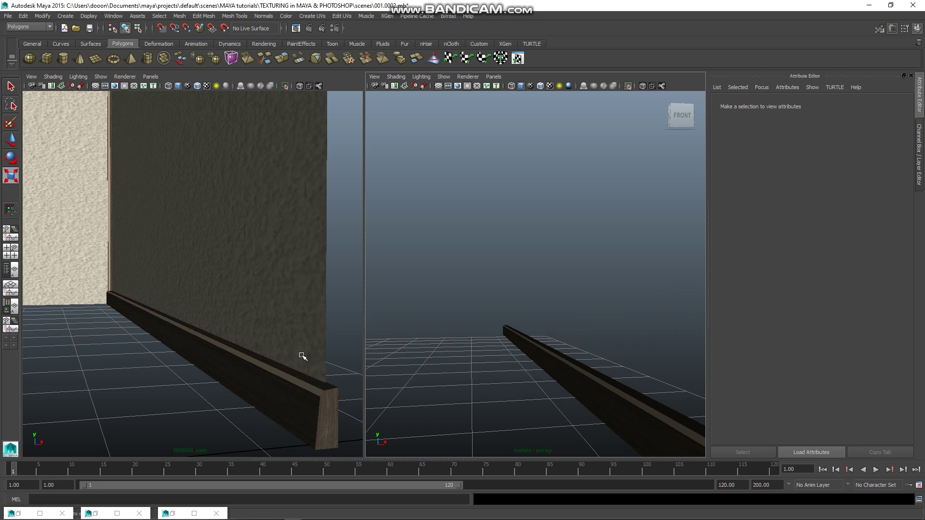
Orbit the RENDER_cam view around to face the textured wall and room corner
{"action": "mouse_move", "coordinate": [303, 357]}
{"action": "left_mouse_down", "text": "alt"}
{"action": "mouse_move", "coordinate": [206, 332]}
{"action": "mouse_move", "coordinate": [202, 320]}
{"action": "mouse_move", "coordinate": [318, 330]}
{"action": "mouse_move", "coordinate": [217, 342]}
{"action": "mouse_move", "coordinate": [227, 326]}
{"action": "mouse_move", "coordinate": [238, 331]}
{"action": "left_mouse_up", "text": "alt"}
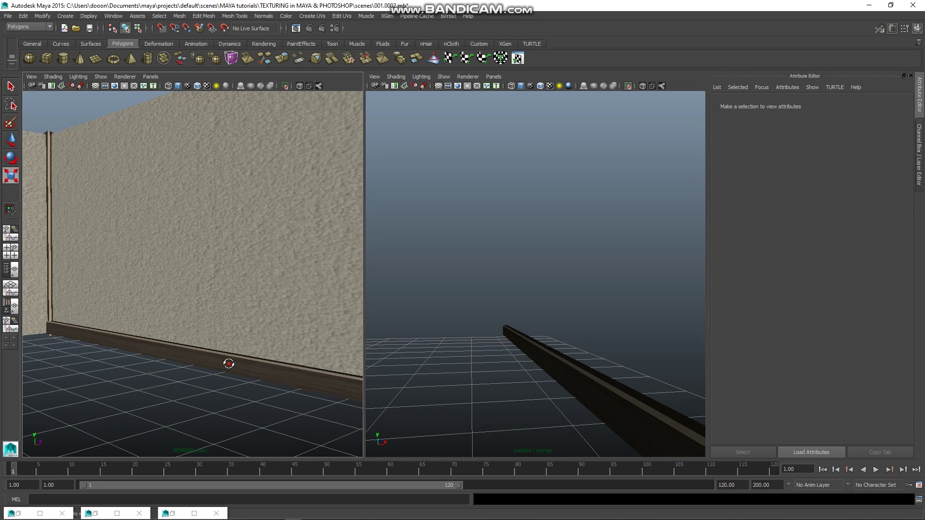
{"action": "left_click_drag", "start_coordinate": [228, 364], "coordinate": [260, 369], "text": "alt"}
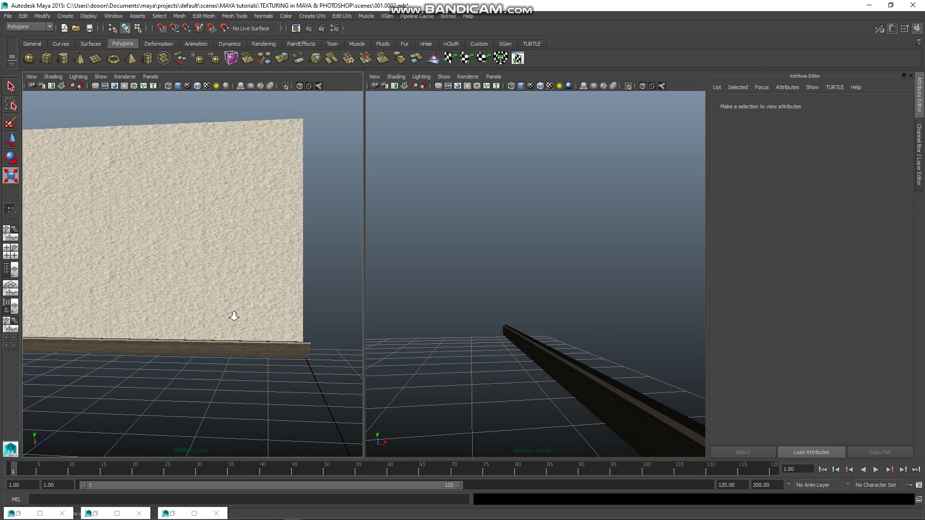
{"action": "right_click_drag", "start_coordinate": [234, 316], "coordinate": [213, 277], "text": "alt"}
{"action": "mouse_move", "coordinate": [213, 277]}
{"action": "left_mouse_down", "text": "alt"}
{"action": "mouse_move", "coordinate": [300, 320]}
{"action": "mouse_move", "coordinate": [268, 332]}
{"action": "mouse_move", "coordinate": [393, 342]}
{"action": "left_mouse_up", "text": "alt"}
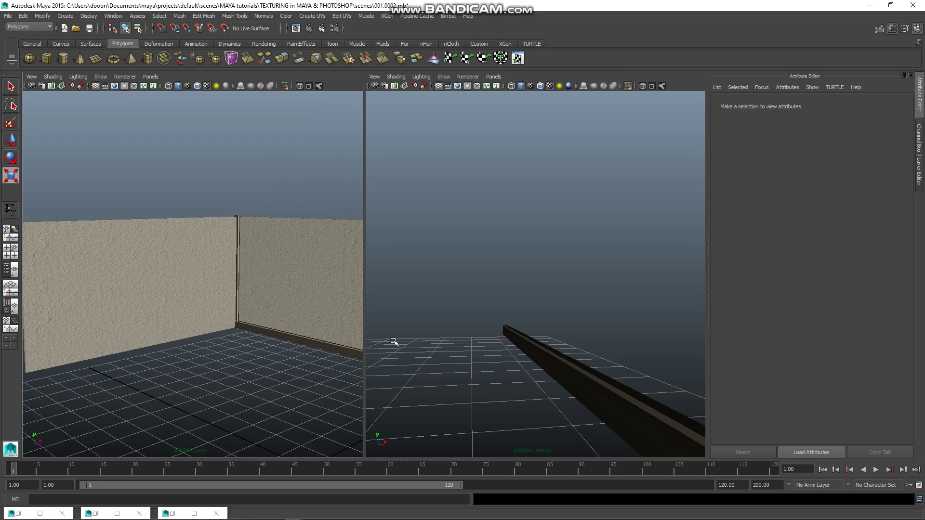
Save an incremented scene copy and set a four-view layout with a perspective top-left pane
{"action": "left_click", "coordinate": [7, 16]}
{"action": "left_click", "coordinate": [40, 71]}
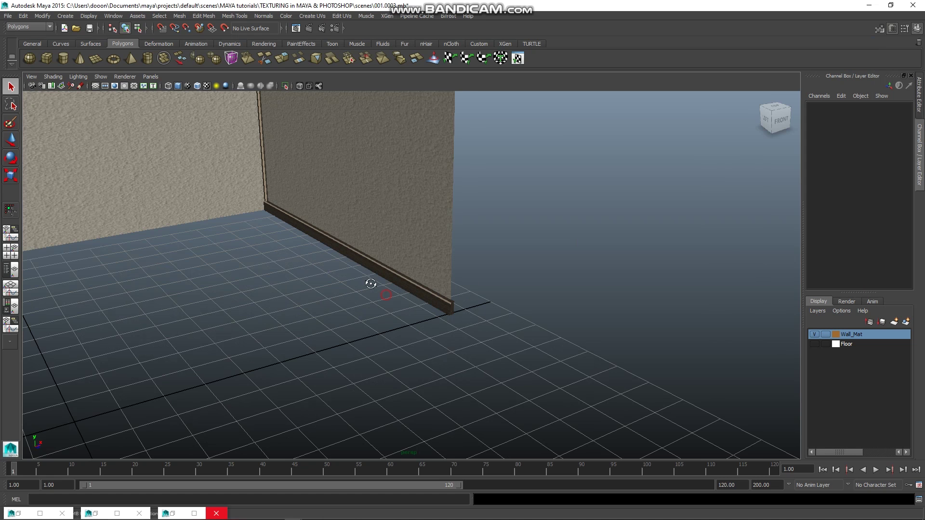
{"action": "left_click", "coordinate": [11, 250]}
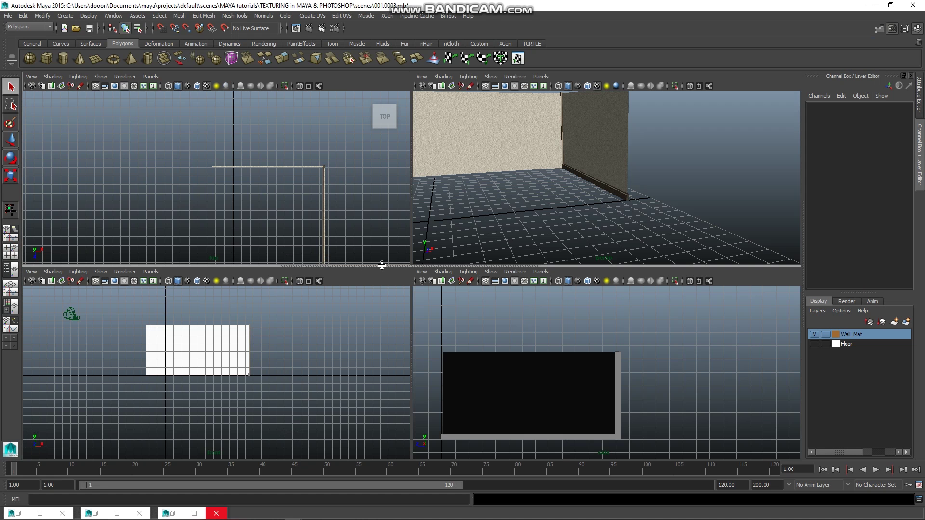
{"action": "mouse_move", "coordinate": [366, 457]}
{"action": "left_mouse_down"}
{"action": "mouse_move", "coordinate": [364, 443]}
{"action": "mouse_move", "coordinate": [375, 456]}
{"action": "left_mouse_up"}
{"action": "left_click", "coordinate": [151, 77]}
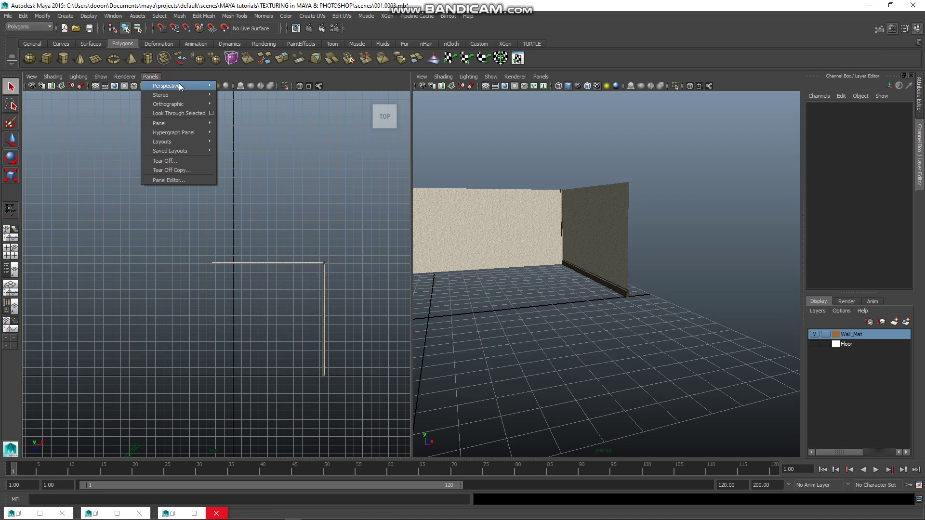
{"action": "left_click", "coordinate": [259, 95]}
Orbit the left camera view onto the walls and select the back-wall baseboard
{"action": "scroll", "coordinate": [267, 275], "scroll_direction": "up", "scroll_amount": 2}
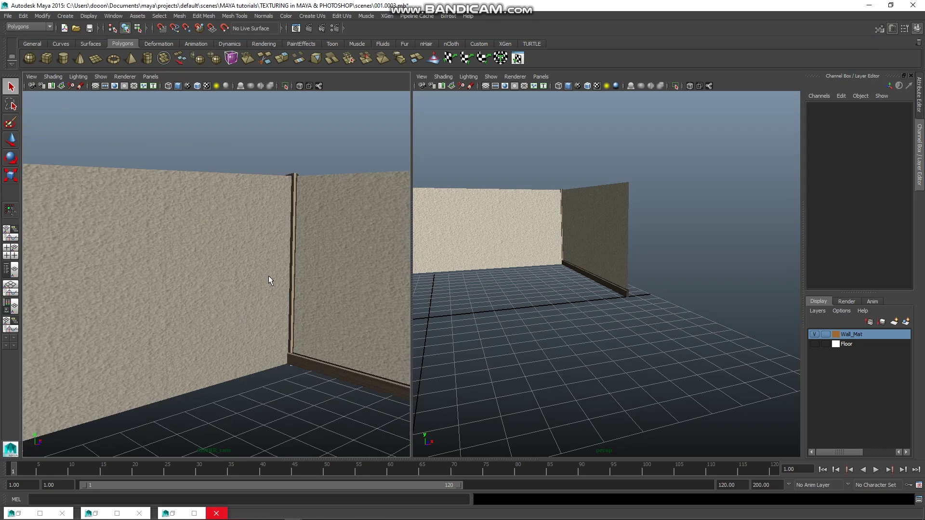
{"action": "mouse_move", "coordinate": [265, 281]}
{"action": "left_mouse_down", "text": "alt"}
{"action": "mouse_move", "coordinate": [231, 293]}
{"action": "mouse_move", "coordinate": [259, 314]}
{"action": "left_mouse_up", "text": "alt"}
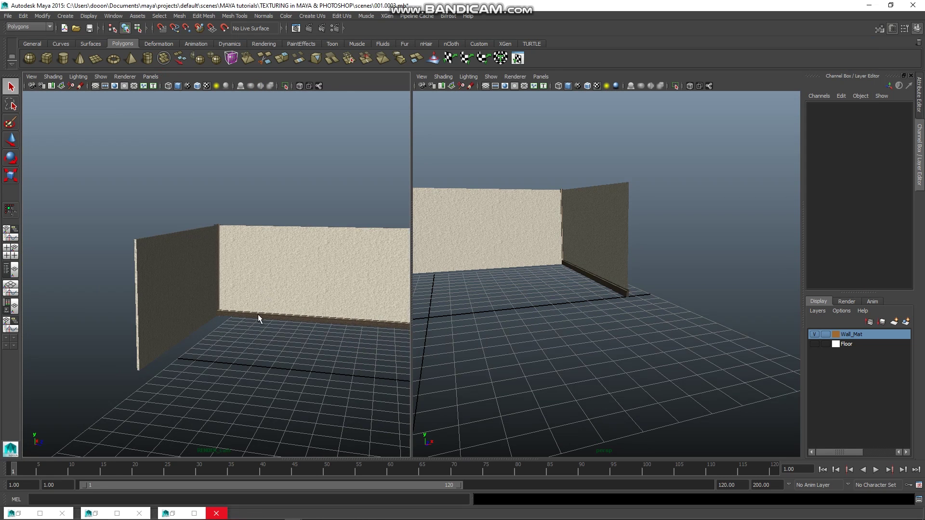
{"action": "left_click", "coordinate": [260, 311]}
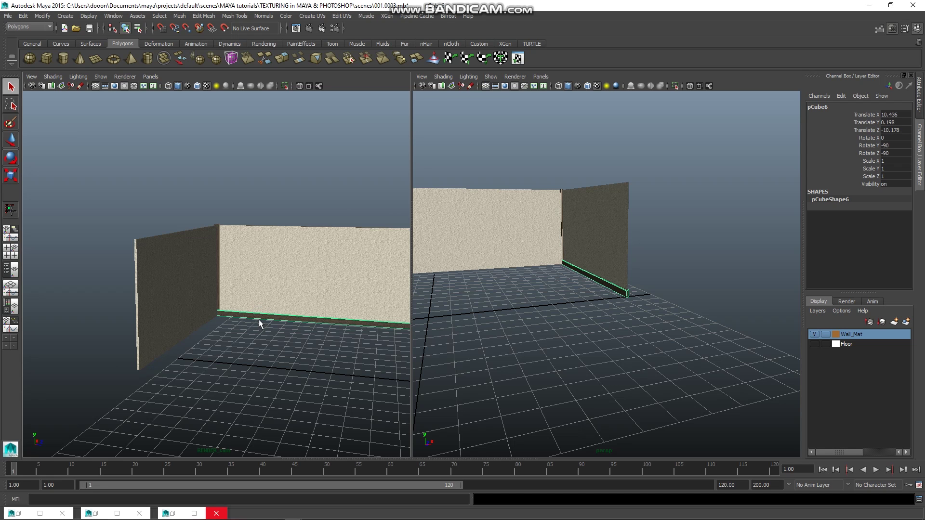
Duplicate the back-wall baseboard as pCube7 and slide the copy along X toward the side wall
{"action": "key", "text": "ctrl+d"}
{"action": "scroll", "coordinate": [340, 313], "scroll_direction": "down", "scroll_amount": 3}
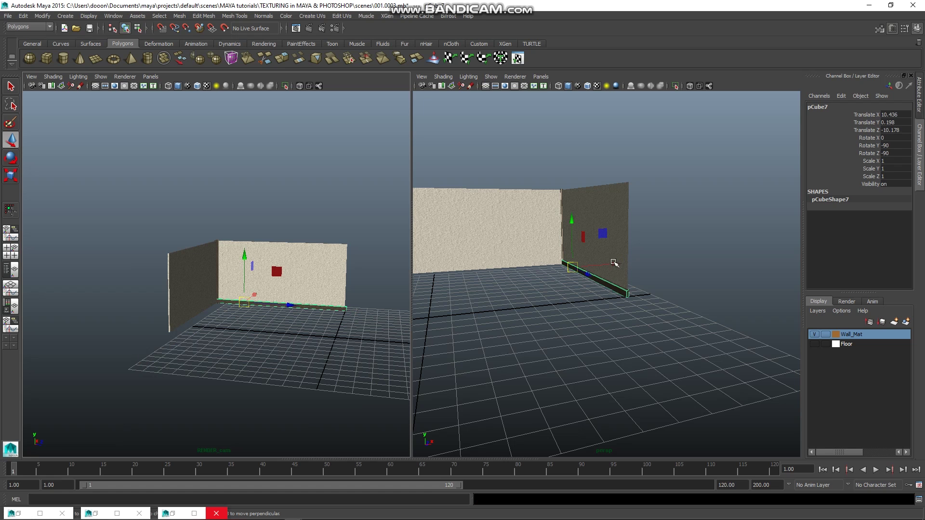
{"action": "mouse_move", "coordinate": [614, 266]}
{"action": "left_mouse_down"}
{"action": "mouse_move", "coordinate": [510, 313]}
{"action": "mouse_move", "coordinate": [433, 313]}
{"action": "left_mouse_up"}
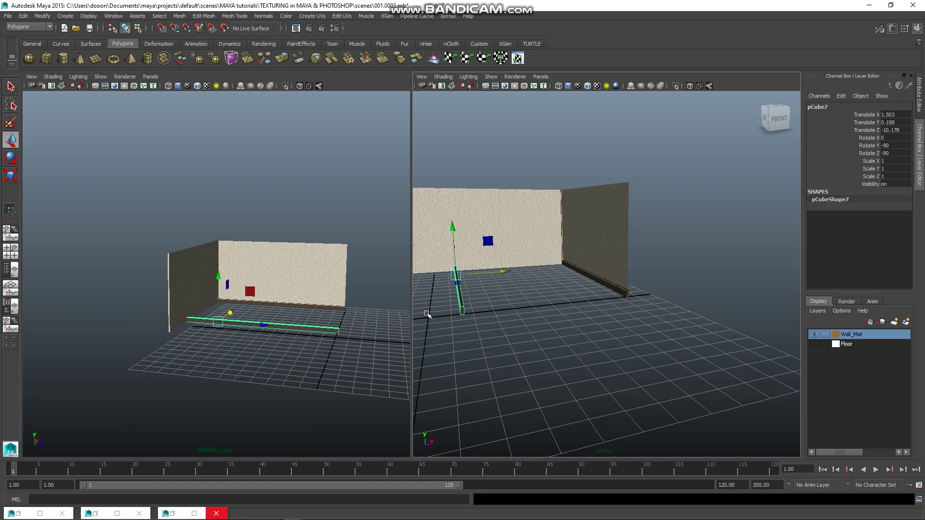
{"action": "key", "text": "e"}
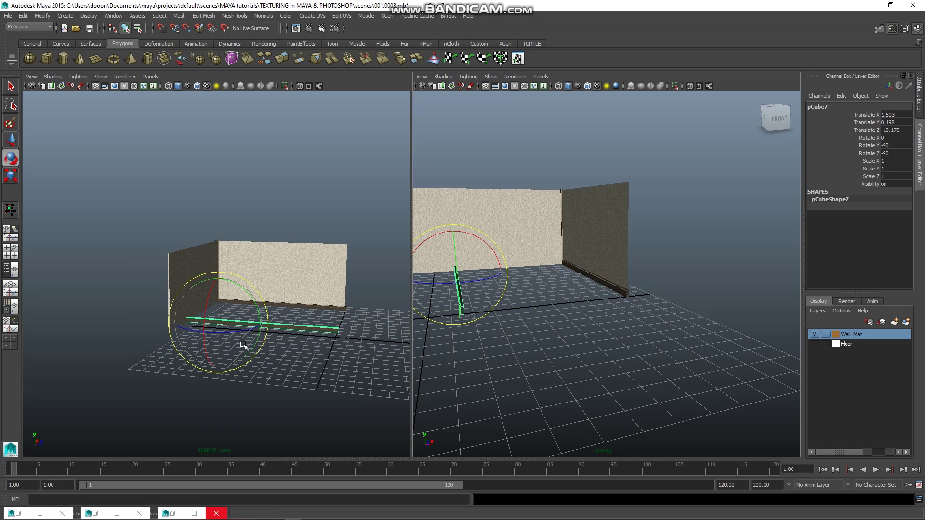
{"action": "scroll", "coordinate": [452, 324], "scroll_direction": "up", "scroll_amount": 5}
{"action": "middle_click_drag", "start_coordinate": [452, 324], "coordinate": [632, 277], "text": "alt"}
{"action": "left_click_drag", "start_coordinate": [632, 276], "coordinate": [522, 316], "text": "alt"}
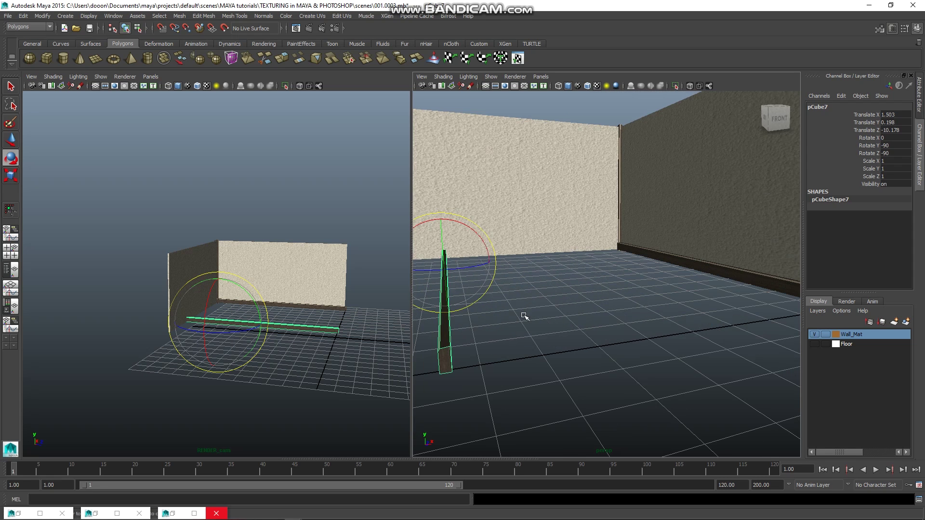
{"action": "scroll", "coordinate": [522, 316], "scroll_direction": "down", "scroll_amount": 5}
{"action": "scroll", "coordinate": [553, 314], "scroll_direction": "down", "scroll_amount": 3}
{"action": "scroll", "coordinate": [614, 321], "scroll_direction": "down", "scroll_amount": 3}
{"action": "left_click_drag", "start_coordinate": [613, 322], "coordinate": [522, 319], "text": "alt"}
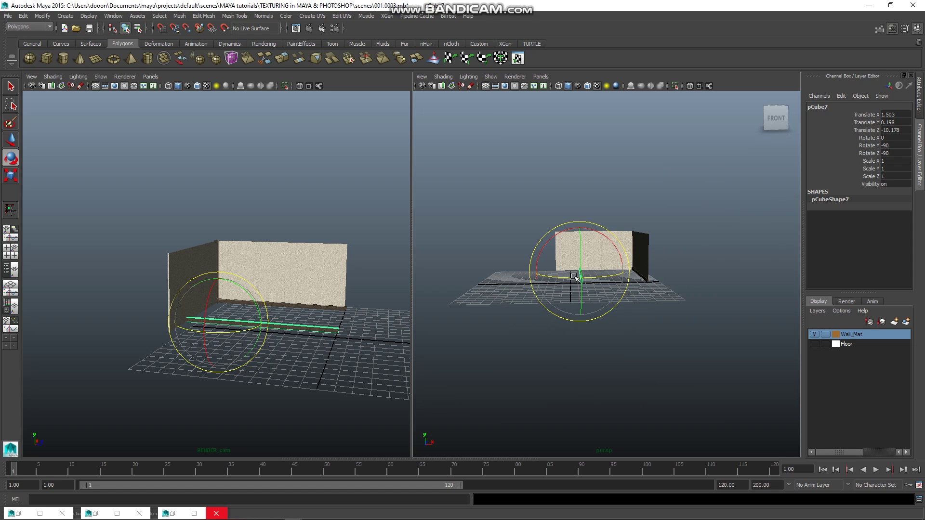
Rotate the copied baseboard to Rotate Y -180 in the Channel Box
{"action": "left_click_drag", "start_coordinate": [567, 279], "coordinate": [576, 279]}
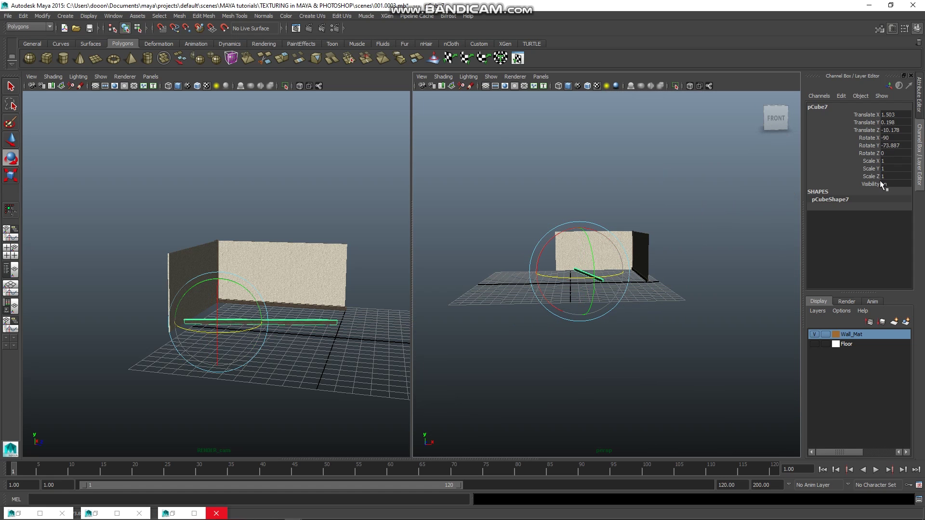
{"action": "left_click", "coordinate": [890, 145]}
{"action": "type", "text": "-90"}
{"action": "key", "text": "Return"}
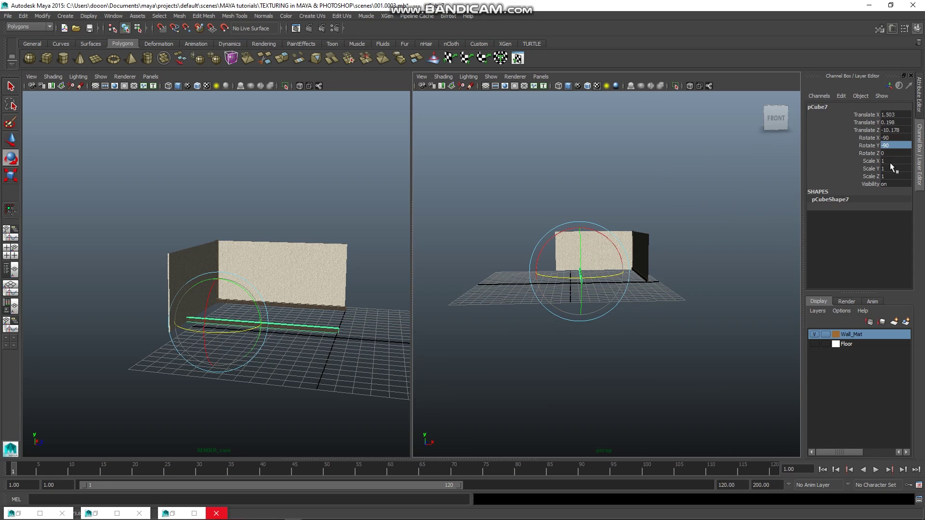
{"action": "left_click", "coordinate": [895, 146]}
{"action": "type", "text": "-"}
{"action": "key", "text": "Return"}
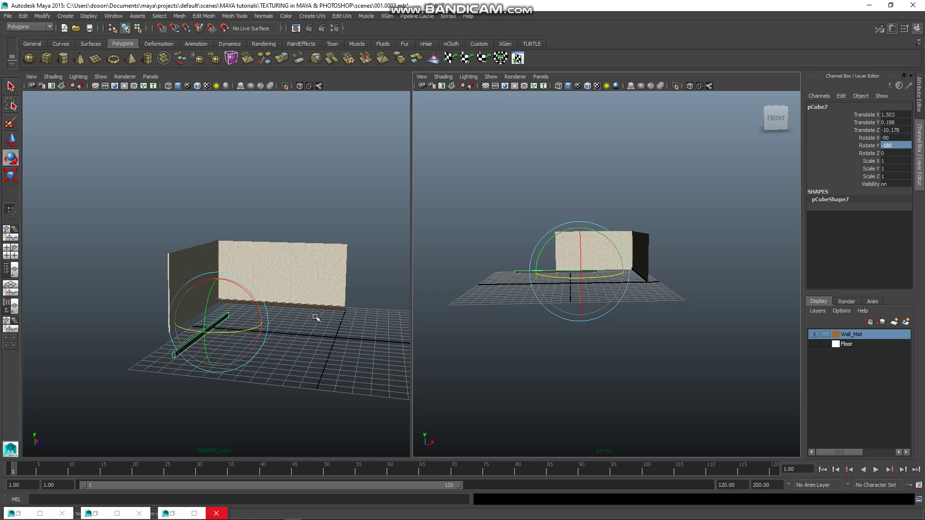
Move the rotated copy along Z toward the side wall
{"action": "key", "text": "w"}
{"action": "left_click_drag", "start_coordinate": [262, 324], "coordinate": [240, 331]}
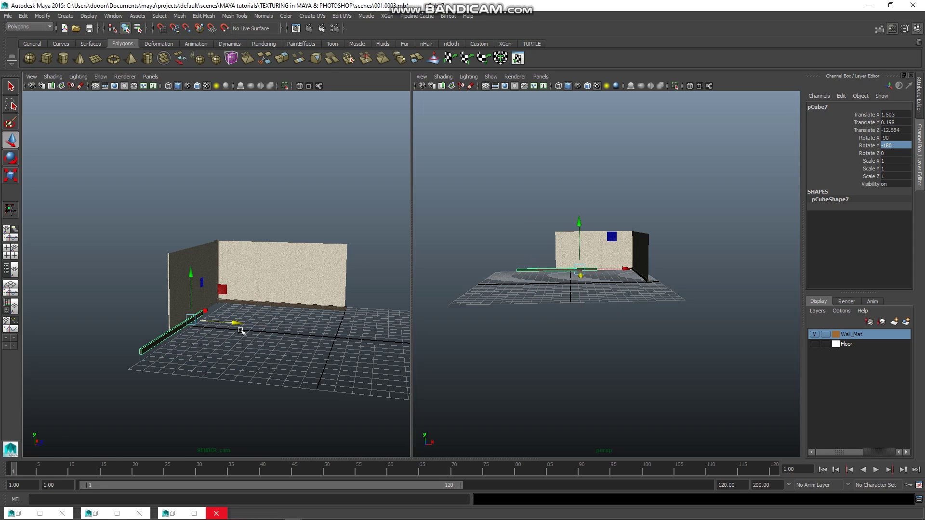
{"action": "scroll", "coordinate": [240, 331], "scroll_direction": "up", "scroll_amount": 3}
{"action": "scroll", "coordinate": [557, 268], "scroll_direction": "up", "scroll_amount": 2}
Isolate the two baseboards and slide pCube7 along X into the room corner
{"action": "scroll", "coordinate": [639, 315], "scroll_direction": "up", "scroll_amount": 4}
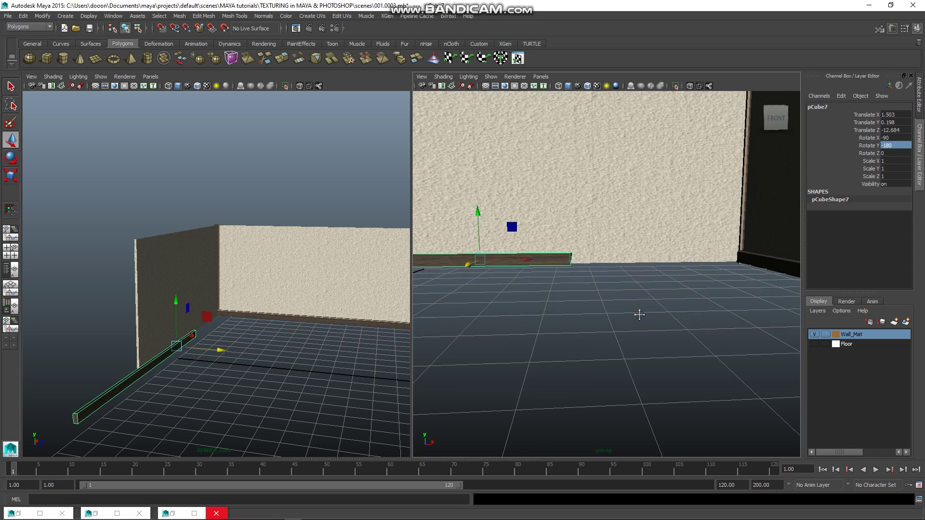
{"action": "scroll", "coordinate": [640, 315], "scroll_direction": "up", "scroll_amount": 1}
{"action": "left_click", "coordinate": [768, 265]}
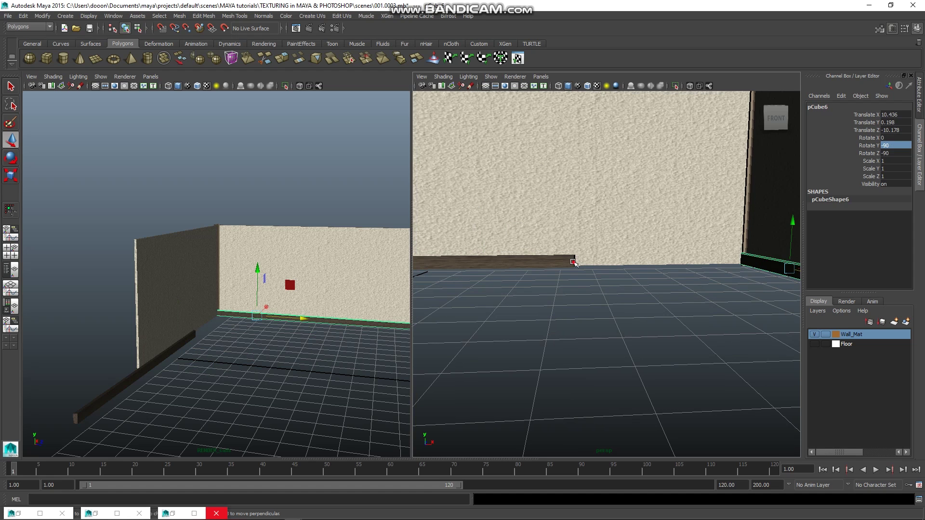
{"action": "left_click", "coordinate": [573, 263]}
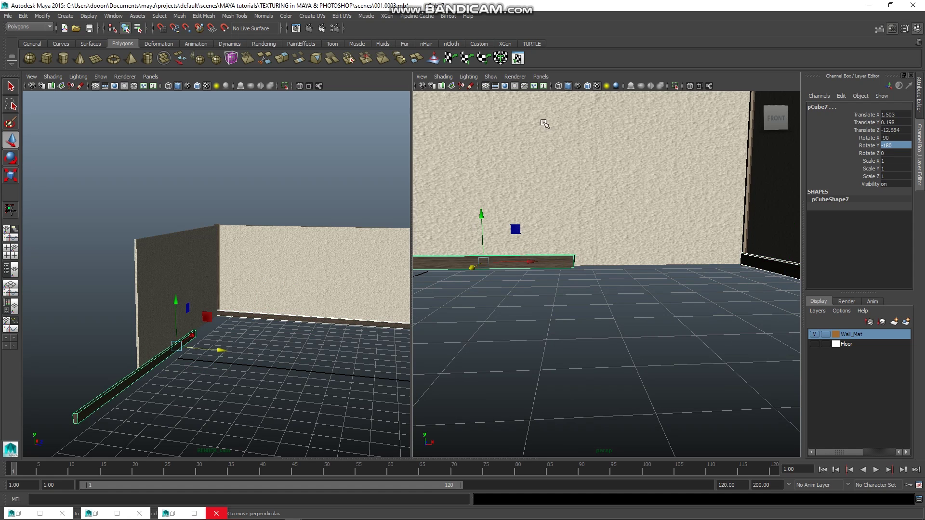
{"action": "left_click", "coordinate": [676, 90]}
{"action": "left_click", "coordinate": [595, 301]}
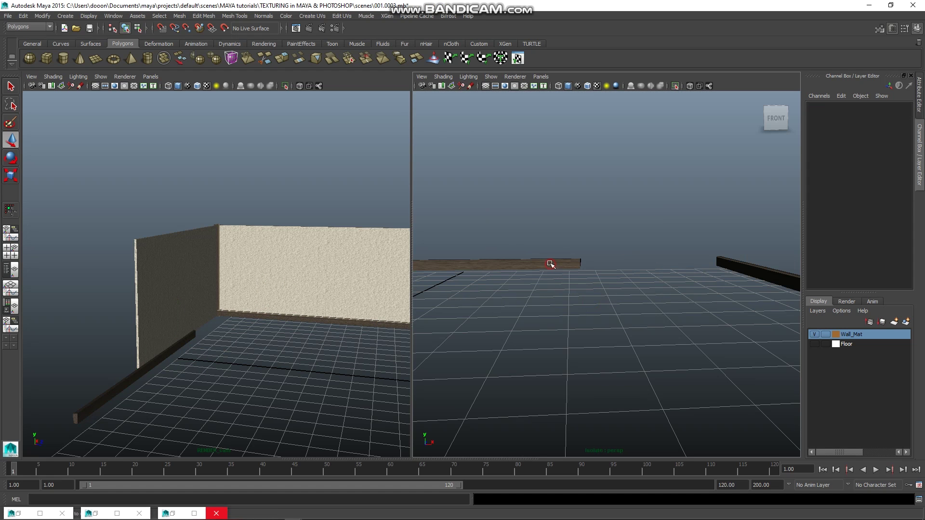
{"action": "left_click", "coordinate": [551, 265]}
{"action": "mouse_move", "coordinate": [562, 264]}
{"action": "left_mouse_down"}
{"action": "mouse_move", "coordinate": [689, 271]}
{"action": "mouse_move", "coordinate": [732, 236]}
{"action": "mouse_move", "coordinate": [650, 279]}
{"action": "left_mouse_up"}
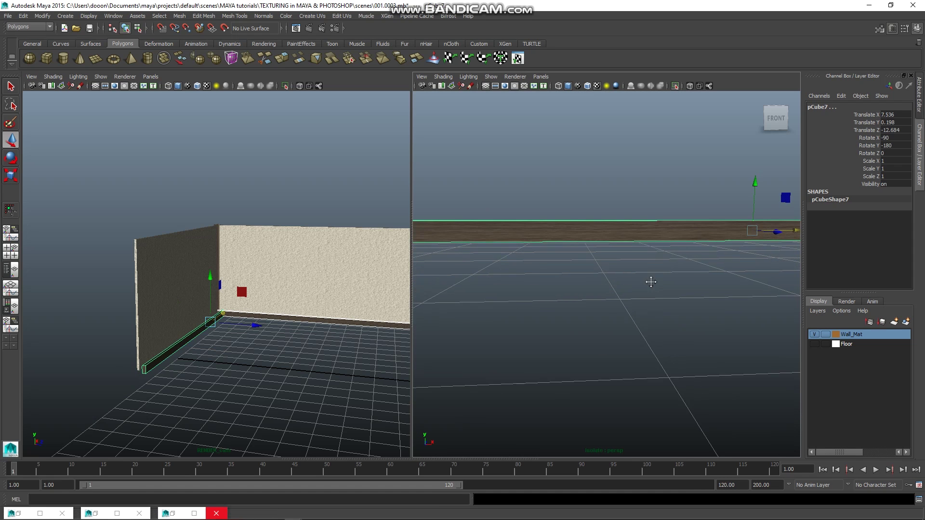
Inspect the baseboard corner from above and maximize the perspective view
{"action": "mouse_move", "coordinate": [558, 362]}
{"action": "left_mouse_down", "text": "alt"}
{"action": "mouse_move", "coordinate": [603, 266]}
{"action": "mouse_move", "coordinate": [564, 180]}
{"action": "left_mouse_up", "text": "alt"}
{"action": "mouse_move", "coordinate": [564, 179]}
{"action": "middle_mouse_down", "text": "alt"}
{"action": "mouse_move", "coordinate": [615, 399]}
{"action": "mouse_move", "coordinate": [615, 363]}
{"action": "middle_mouse_up", "text": "alt"}
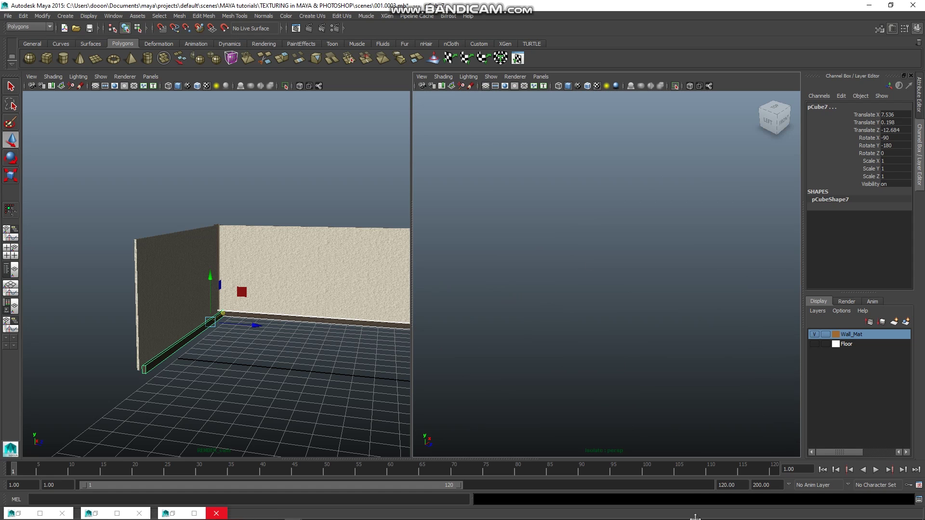
{"action": "mouse_move", "coordinate": [572, 247]}
{"action": "middle_mouse_down", "text": "alt"}
{"action": "mouse_move", "coordinate": [605, 296]}
{"action": "mouse_move", "coordinate": [630, 372]}
{"action": "mouse_move", "coordinate": [573, 290]}
{"action": "mouse_move", "coordinate": [606, 386]}
{"action": "mouse_move", "coordinate": [588, 381]}
{"action": "mouse_move", "coordinate": [555, 311]}
{"action": "mouse_move", "coordinate": [557, 288]}
{"action": "middle_mouse_up", "text": "alt"}
{"action": "scroll", "coordinate": [554, 308], "scroll_direction": "up", "scroll_amount": 3}
{"action": "key", "text": "space"}
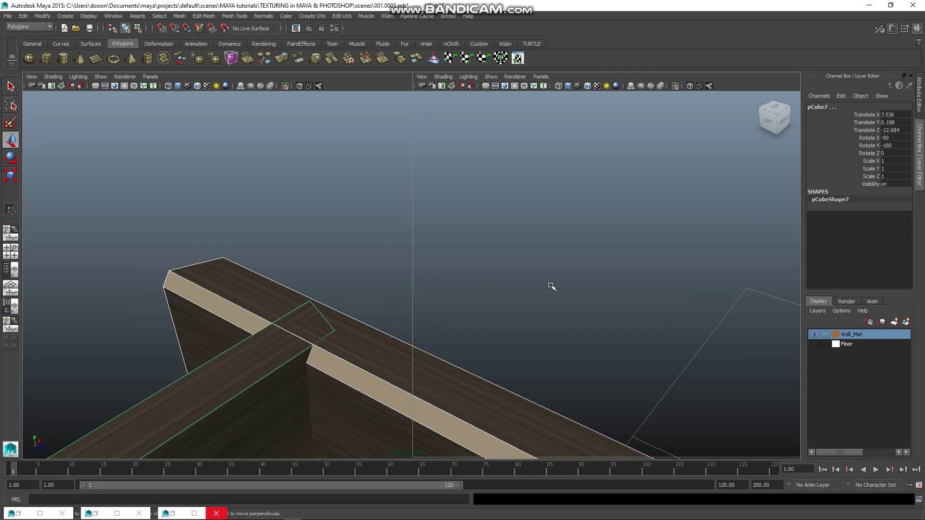
{"action": "key", "text": "space"}
{"action": "key", "text": "space"}
{"action": "mouse_move", "coordinate": [525, 303]}
{"action": "left_mouse_down", "text": "alt"}
{"action": "mouse_move", "coordinate": [584, 250]}
{"action": "mouse_move", "coordinate": [407, 355]}
{"action": "mouse_move", "coordinate": [399, 345]}
{"action": "mouse_move", "coordinate": [332, 339]}
{"action": "mouse_move", "coordinate": [335, 328]}
{"action": "mouse_move", "coordinate": [417, 281]}
{"action": "mouse_move", "coordinate": [367, 326]}
{"action": "mouse_move", "coordinate": [380, 314]}
{"action": "left_mouse_up", "text": "alt"}
{"action": "left_click", "coordinate": [366, 314]}
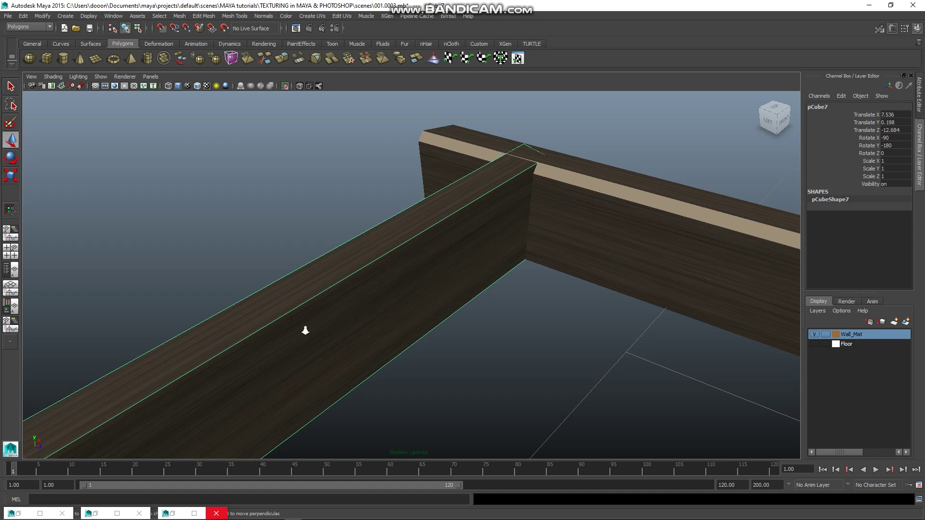
{"action": "scroll", "coordinate": [305, 330], "scroll_direction": "down", "scroll_amount": 5}
{"action": "scroll", "coordinate": [305, 337], "scroll_direction": "down", "scroll_amount": 2}
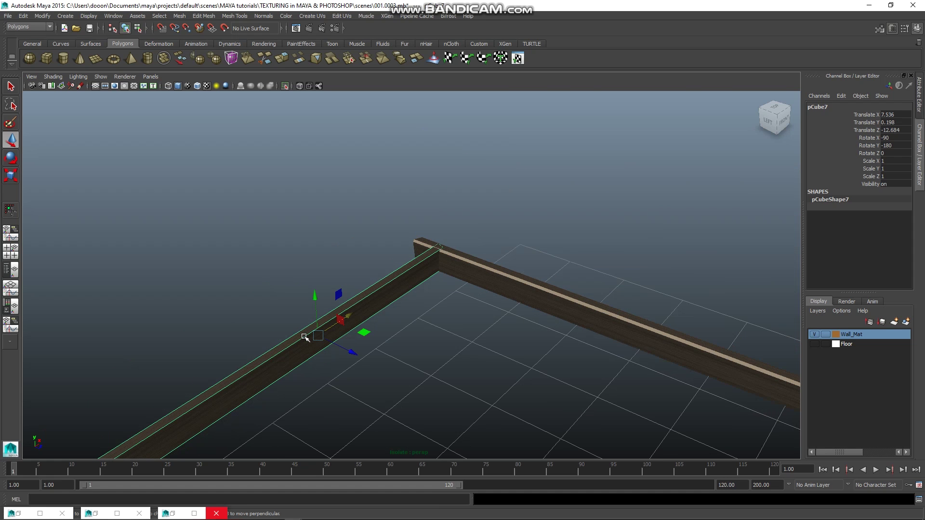
{"action": "scroll", "coordinate": [305, 337], "scroll_direction": "up", "scroll_amount": 1}
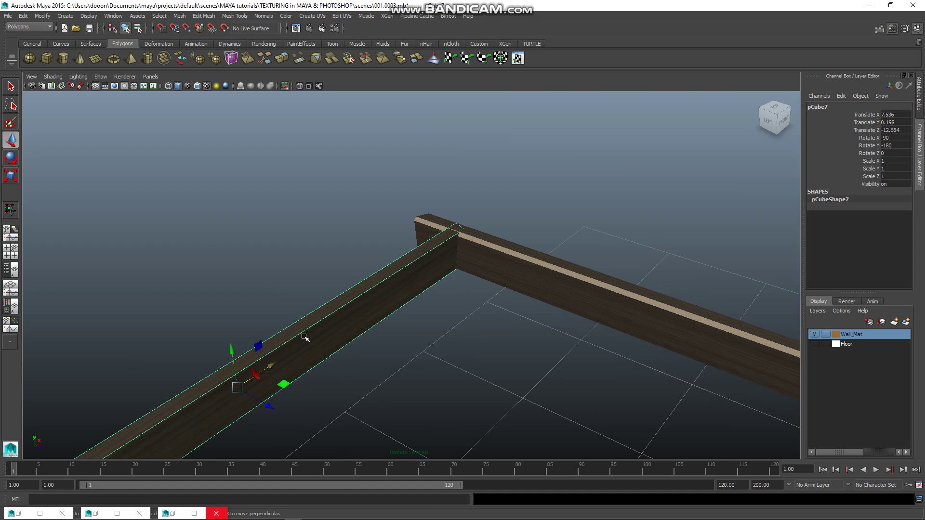
{"action": "key", "text": "e"}
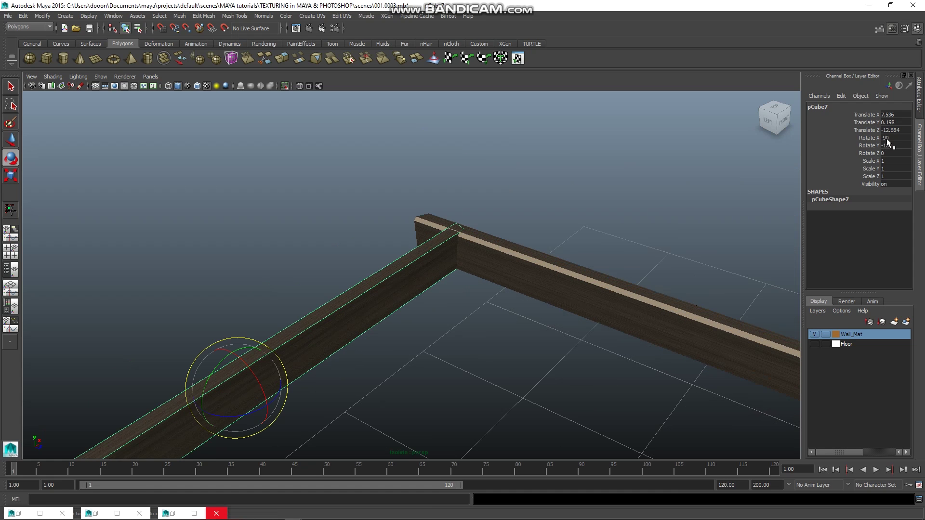
{"action": "left_click", "coordinate": [886, 138]}
{"action": "type", "text": "-180"}
{"action": "key", "text": "Return"}
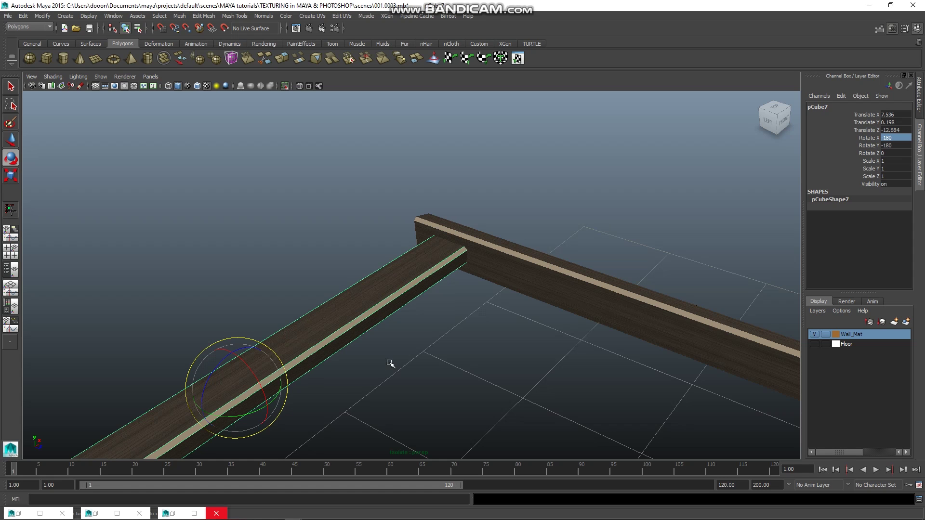
{"action": "mouse_move", "coordinate": [261, 385]}
{"action": "left_mouse_down"}
{"action": "mouse_move", "coordinate": [243, 356]}
{"action": "mouse_move", "coordinate": [236, 378]}
{"action": "mouse_move", "coordinate": [248, 363]}
{"action": "left_mouse_up"}
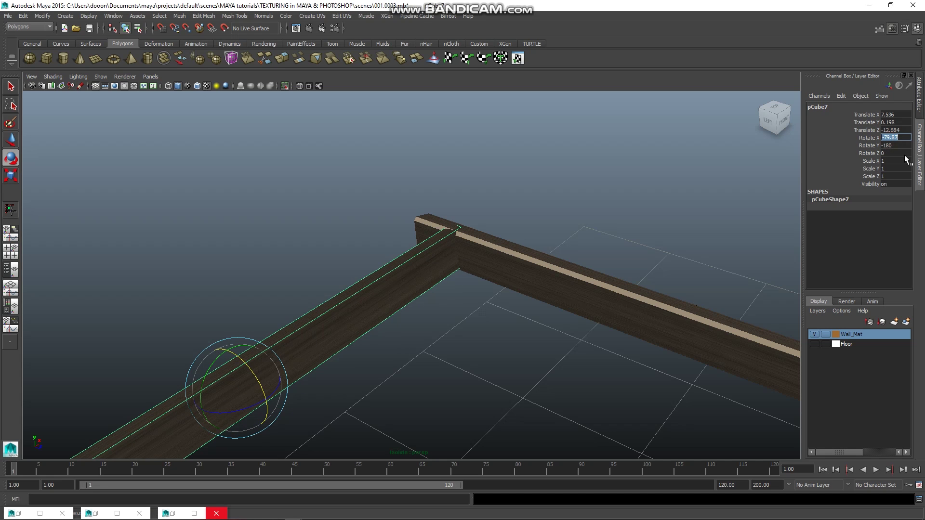
{"action": "type", "text": "-90"}
{"action": "key", "text": "Return"}
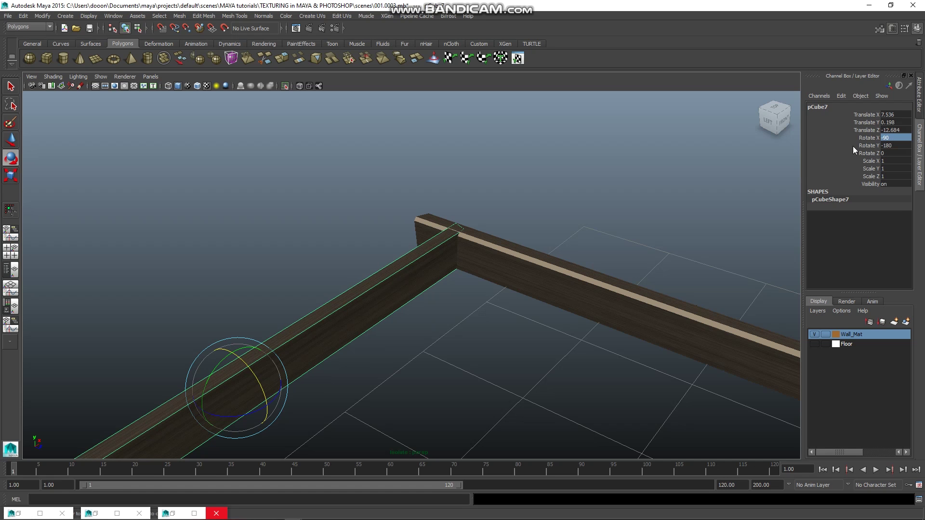
Set the beam's Rotate Y to 0 in the Channel Box so it crosses the other beam straight
{"action": "left_click", "coordinate": [867, 145]}
{"action": "middle_click_drag", "start_coordinate": [652, 204], "coordinate": [728, 200]}
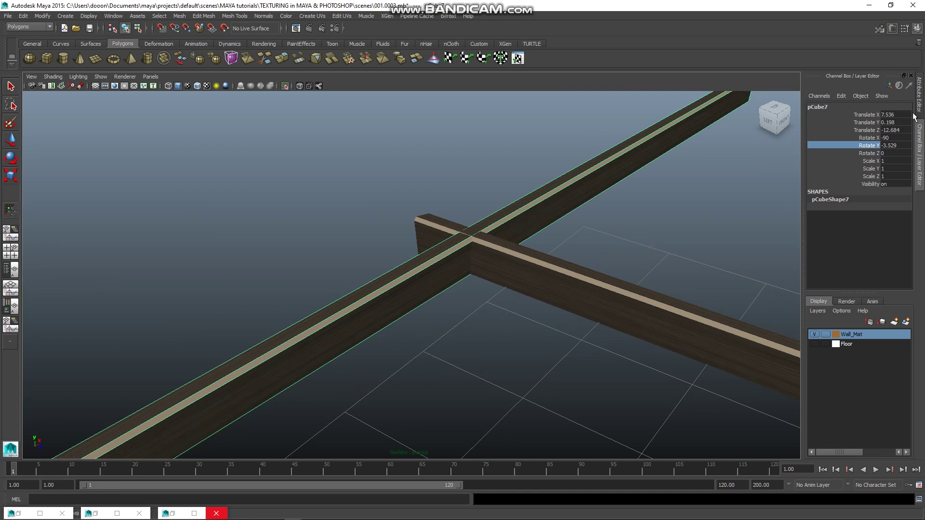
{"action": "double_click", "coordinate": [903, 146]}
{"action": "type", "text": "-0"}
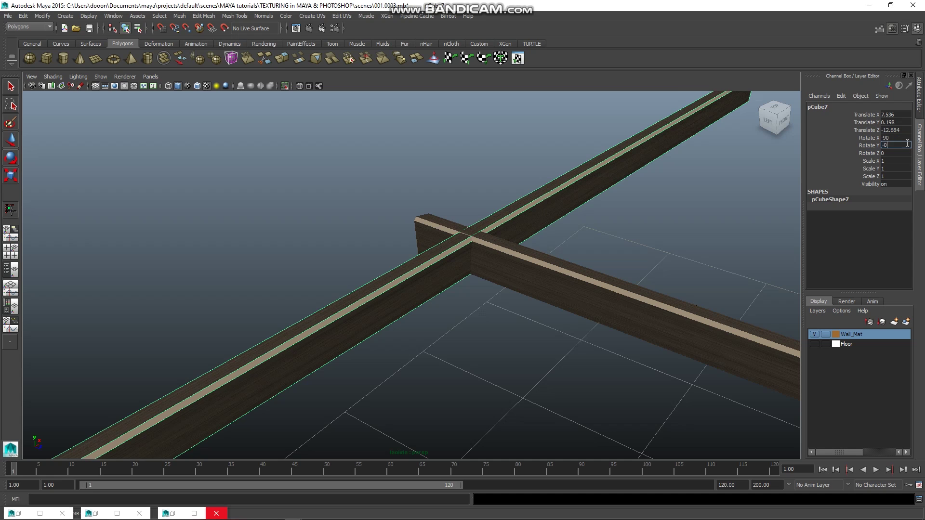
{"action": "key", "text": "Return"}
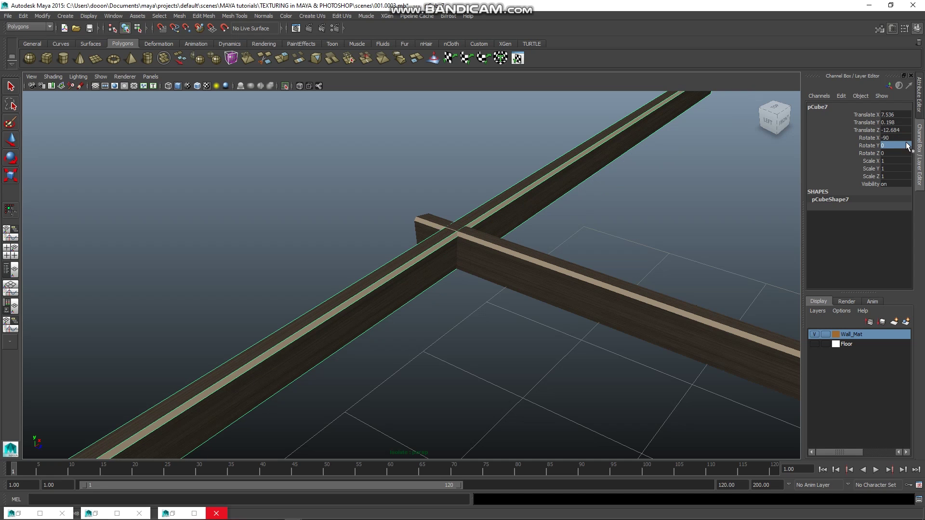
{"action": "key", "text": "w"}
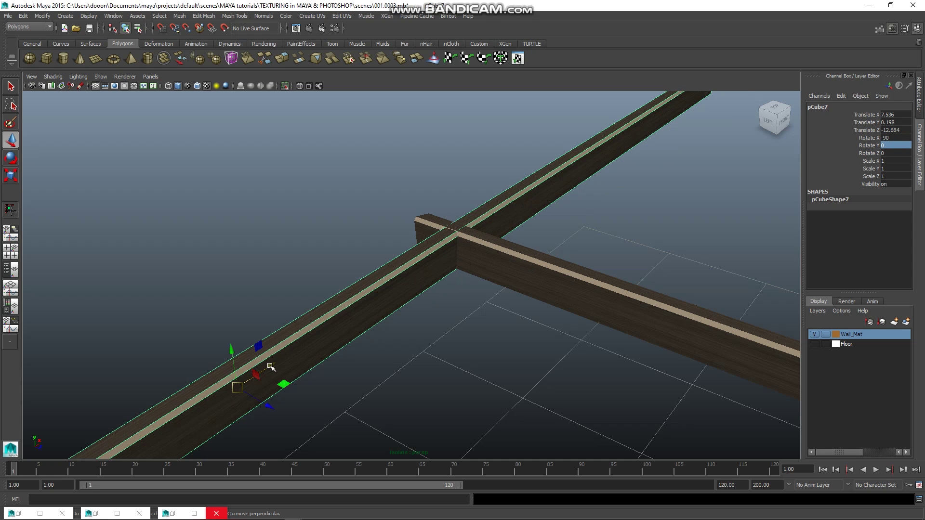
Slide the beam along X until its end meets the other beam at the corner
{"action": "left_click_drag", "start_coordinate": [270, 366], "coordinate": [347, 324]}
{"action": "left_click_drag", "start_coordinate": [301, 352], "coordinate": [419, 313]}
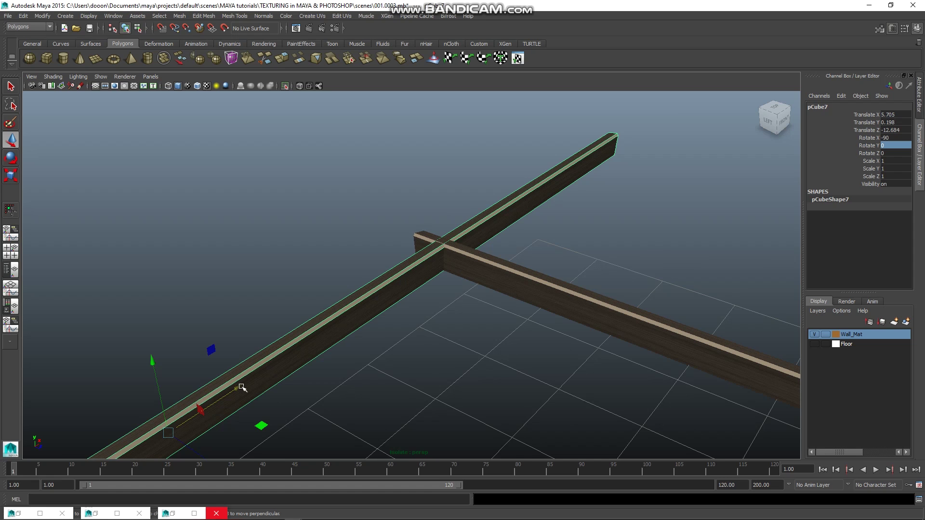
{"action": "left_click_drag", "start_coordinate": [239, 388], "coordinate": [231, 398]}
{"action": "scroll", "coordinate": [228, 401], "scroll_direction": "down", "scroll_amount": 2}
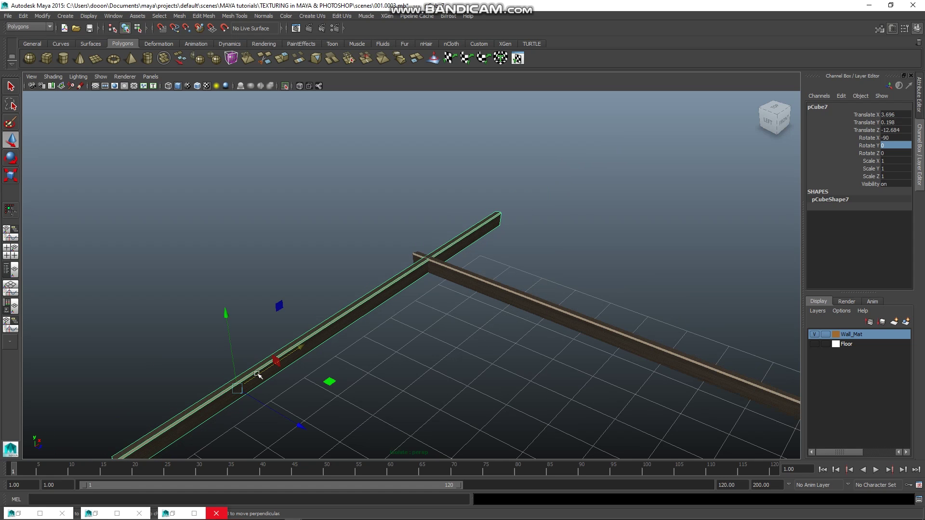
{"action": "left_click_drag", "start_coordinate": [301, 350], "coordinate": [176, 448]}
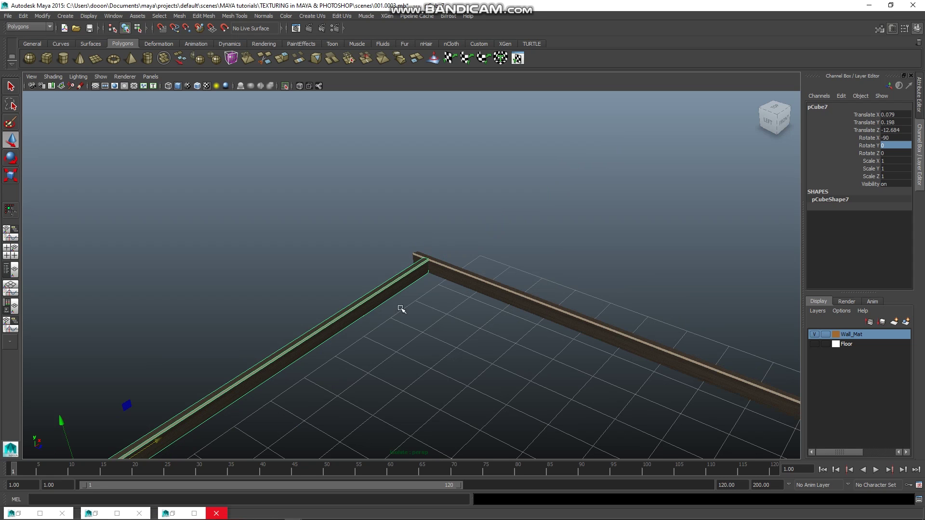
{"action": "scroll", "coordinate": [424, 294], "scroll_direction": "up", "scroll_amount": 2}
{"action": "scroll", "coordinate": [441, 279], "scroll_direction": "up", "scroll_amount": 3}
{"action": "scroll", "coordinate": [482, 245], "scroll_direction": "up", "scroll_amount": 4}
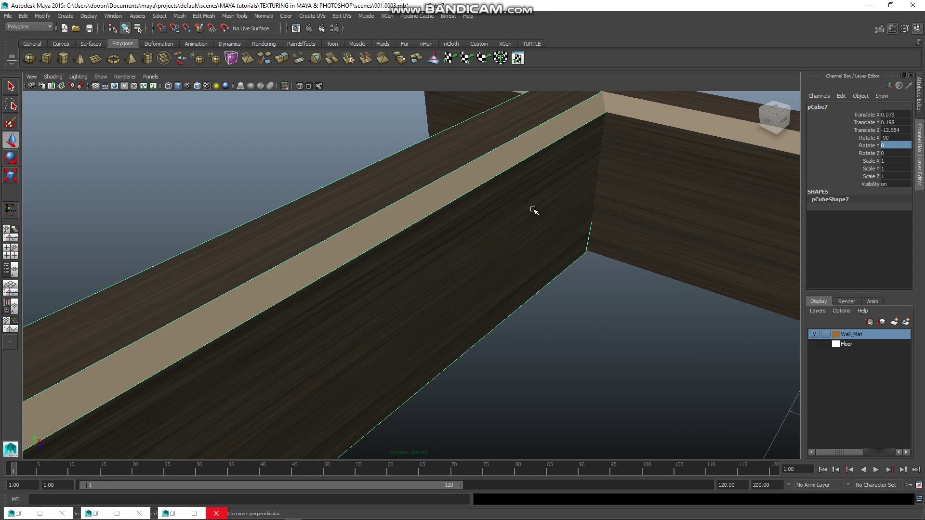
{"action": "scroll", "coordinate": [534, 210], "scroll_direction": "down", "scroll_amount": 5}
{"action": "left_click_drag", "start_coordinate": [489, 289], "coordinate": [538, 322], "text": "alt"}
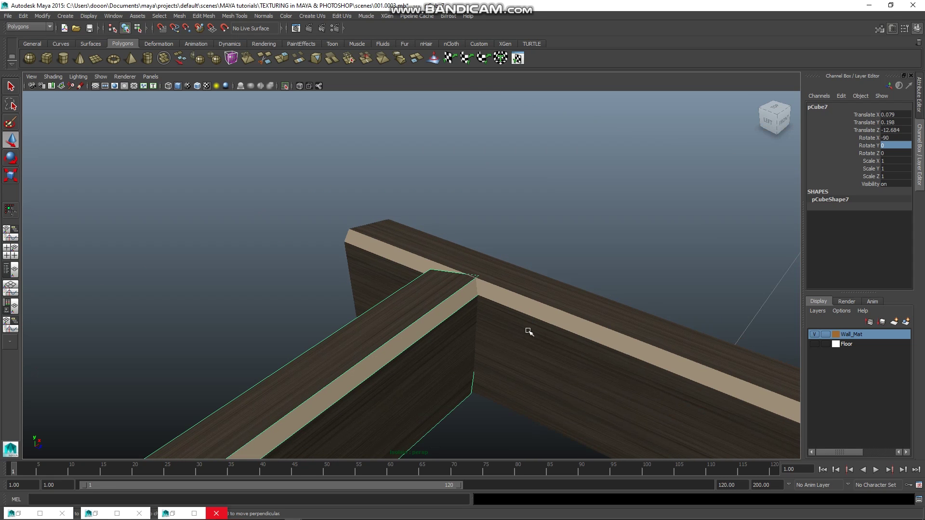
Reselect beam pCube7 and bring back its Move handles
{"action": "left_click", "coordinate": [532, 254]}
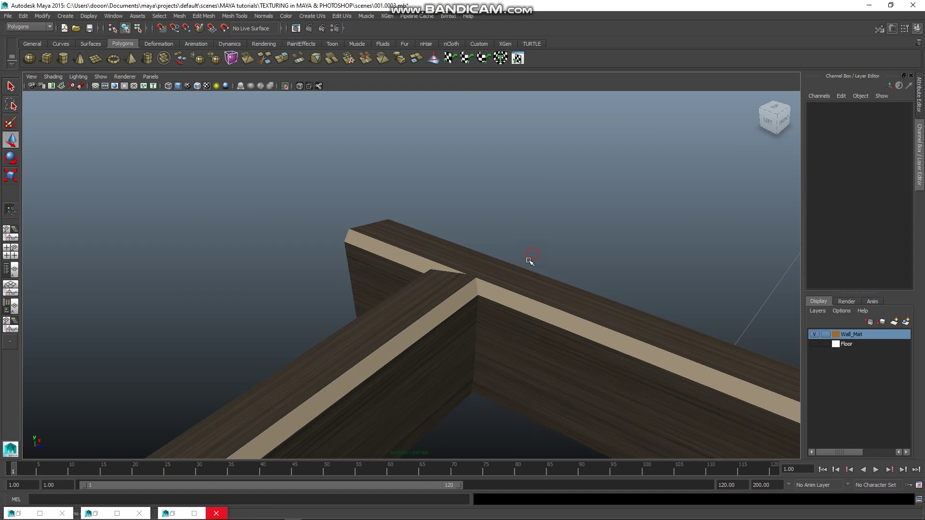
{"action": "left_click", "coordinate": [449, 349]}
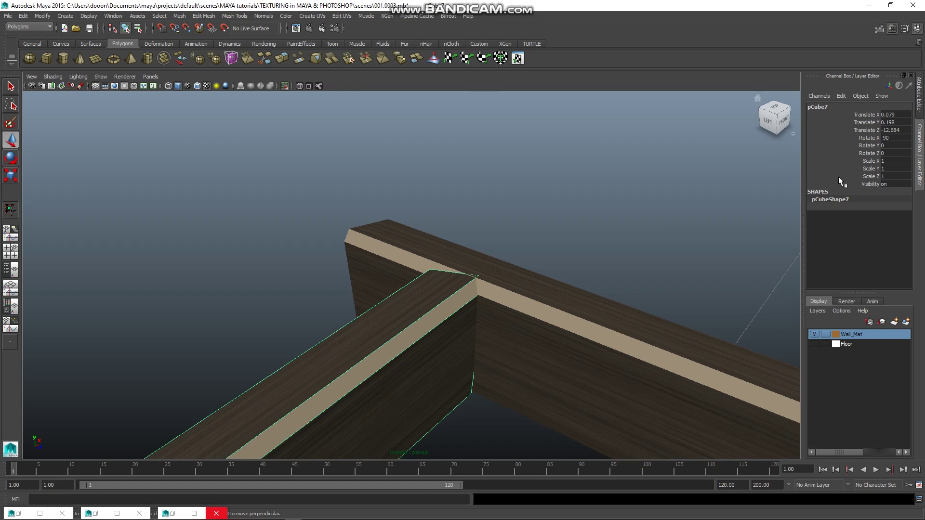
{"action": "left_click_drag", "start_coordinate": [460, 333], "coordinate": [459, 346], "text": "alt"}
{"action": "mouse_move", "coordinate": [459, 346]}
{"action": "right_mouse_down", "text": "alt"}
{"action": "mouse_move", "coordinate": [341, 399]}
{"action": "mouse_move", "coordinate": [316, 393]}
{"action": "right_mouse_up", "text": "alt"}
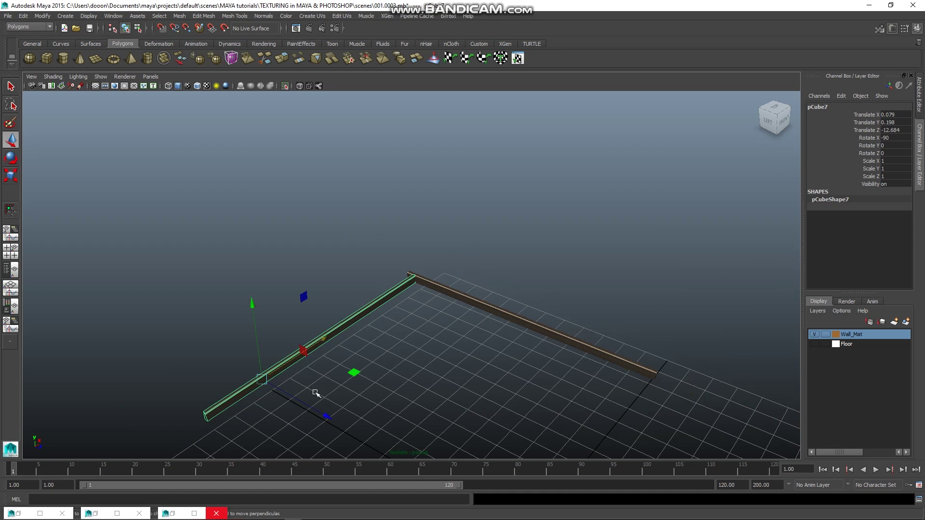
{"action": "key", "text": "q"}
{"action": "key", "text": "w"}
Orbit around the beam junction to check the joint from the wall side
{"action": "scroll", "coordinate": [384, 313], "scroll_direction": "up", "scroll_amount": 3}
{"action": "scroll", "coordinate": [387, 313], "scroll_direction": "up", "scroll_amount": 3}
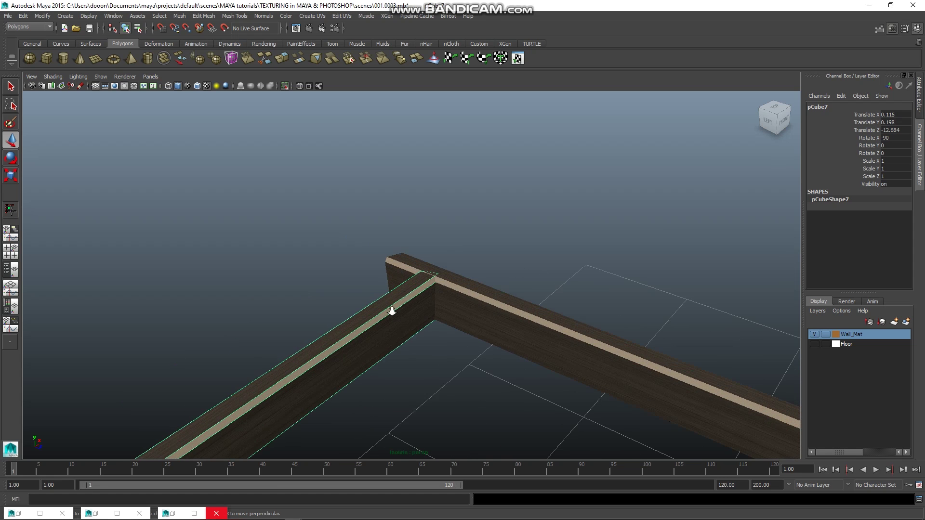
{"action": "scroll", "coordinate": [391, 311], "scroll_direction": "up", "scroll_amount": 1}
{"action": "scroll", "coordinate": [414, 320], "scroll_direction": "up", "scroll_amount": 3}
{"action": "scroll", "coordinate": [422, 325], "scroll_direction": "up", "scroll_amount": 2}
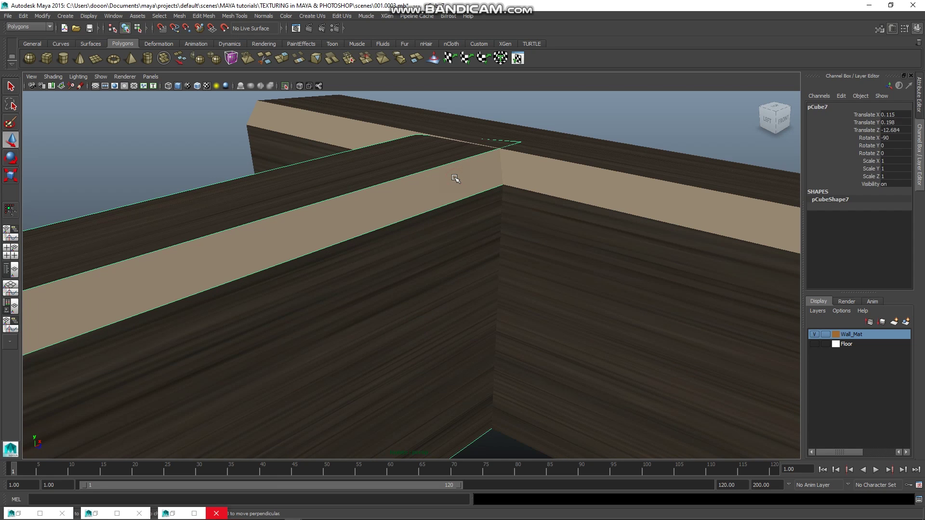
{"action": "scroll", "coordinate": [528, 197], "scroll_direction": "down", "scroll_amount": 2}
{"action": "scroll", "coordinate": [525, 203], "scroll_direction": "down", "scroll_amount": 2}
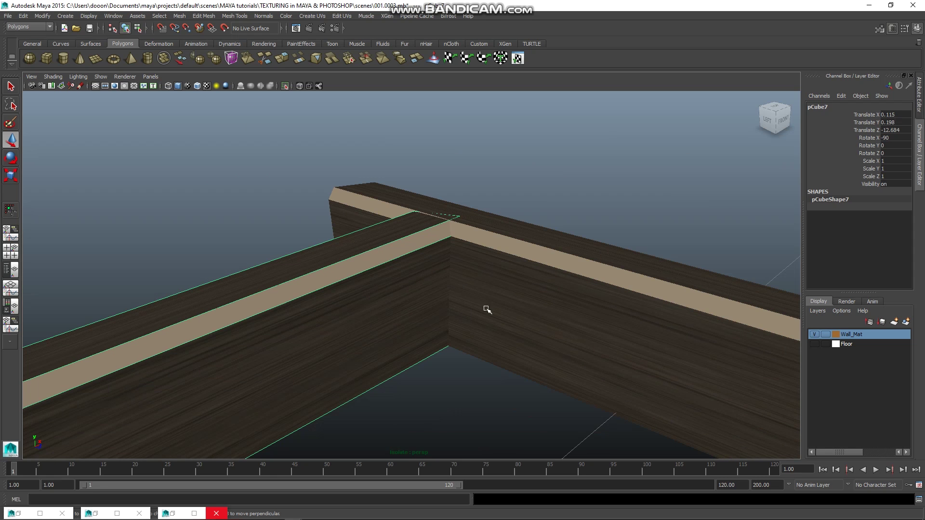
{"action": "mouse_move", "coordinate": [506, 314]}
{"action": "left_mouse_down", "text": "alt"}
{"action": "mouse_move", "coordinate": [455, 374]}
{"action": "mouse_move", "coordinate": [479, 371]}
{"action": "left_mouse_up", "text": "alt"}
{"action": "mouse_move", "coordinate": [595, 247]}
{"action": "left_mouse_down", "text": "alt"}
{"action": "mouse_move", "coordinate": [200, 291]}
{"action": "mouse_move", "coordinate": [366, 321]}
{"action": "mouse_move", "coordinate": [407, 316]}
{"action": "left_mouse_up", "text": "alt"}
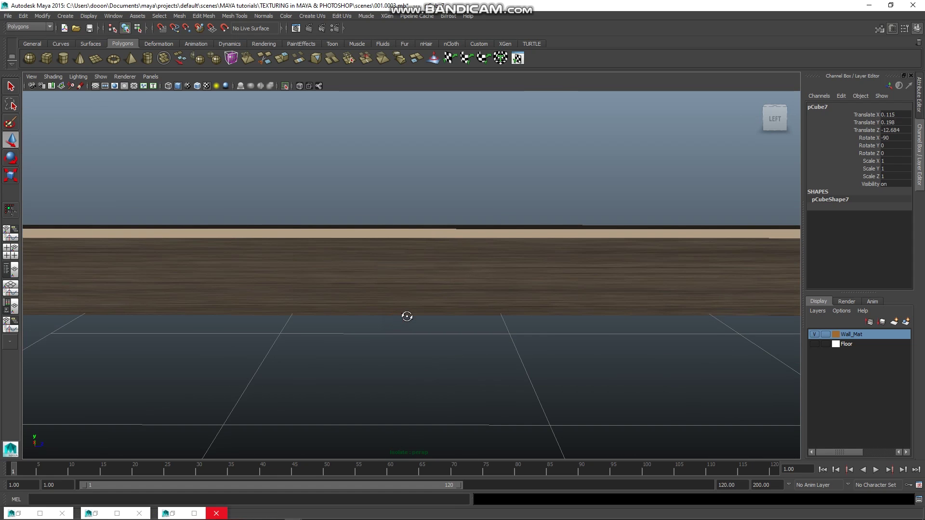
{"action": "right_click_drag", "start_coordinate": [445, 285], "coordinate": [453, 270], "text": "alt"}
Select the faces of wall pCube6 and apply Automatic Mapping UVs
{"action": "left_click", "coordinate": [452, 271]}
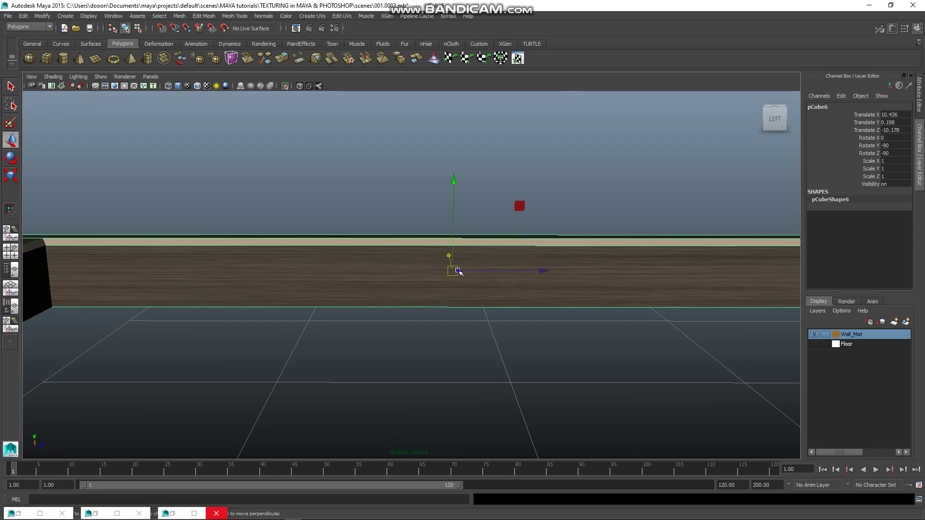
{"action": "right_click", "coordinate": [458, 271]}
{"action": "left_click", "coordinate": [458, 293]}
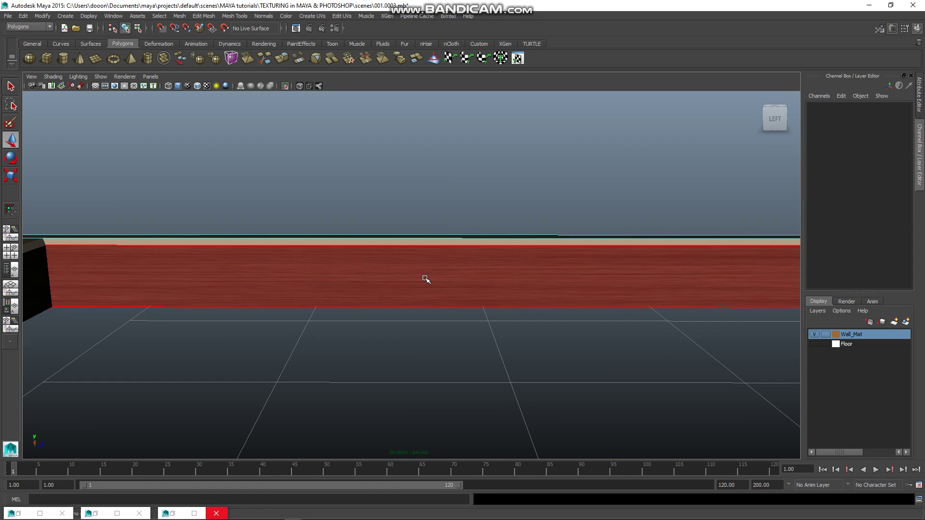
{"action": "left_click", "coordinate": [424, 279]}
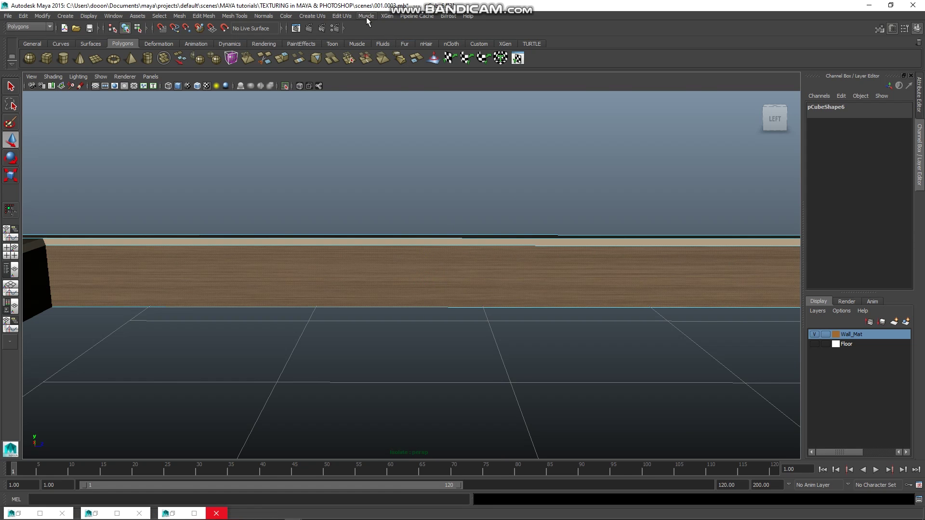
{"action": "left_click", "coordinate": [341, 17]}
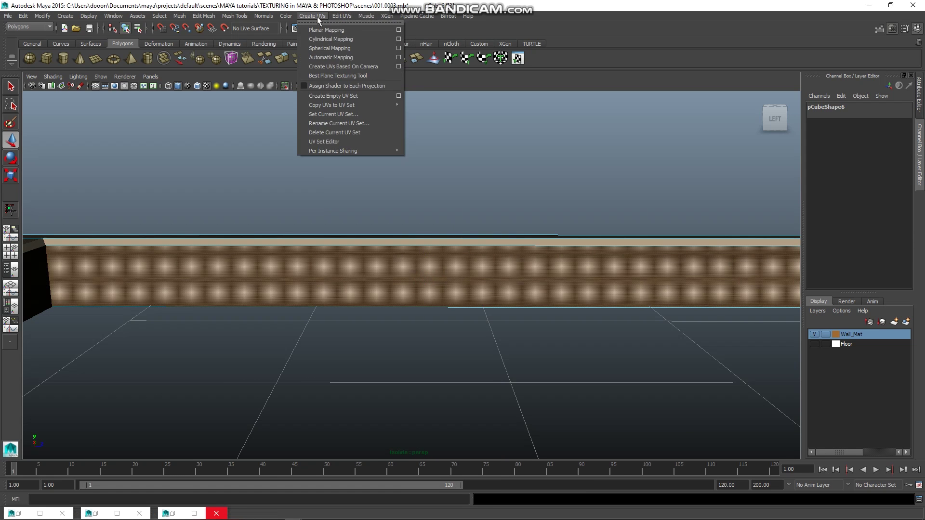
{"action": "left_click", "coordinate": [323, 58]}
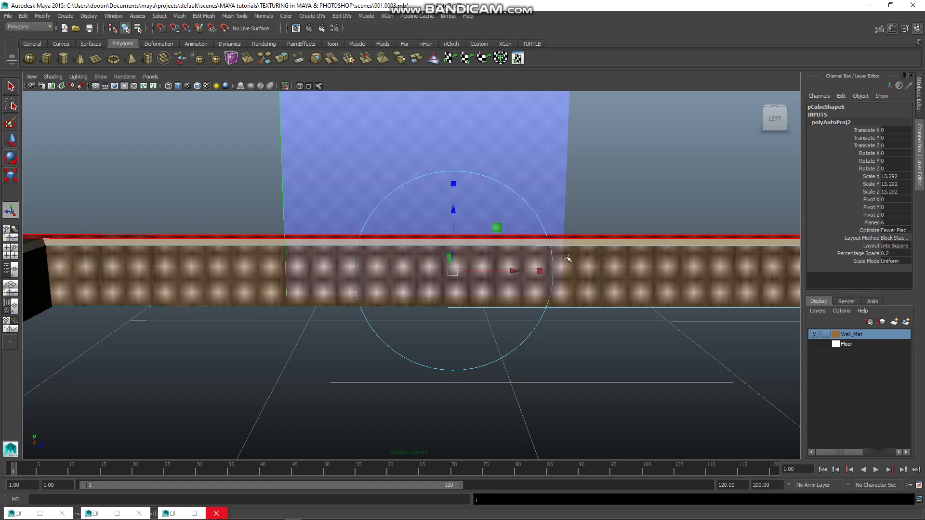
Deselect the wall and reselect it in UV component mode
{"action": "right_click", "coordinate": [638, 195]}
{"action": "left_click", "coordinate": [481, 200]}
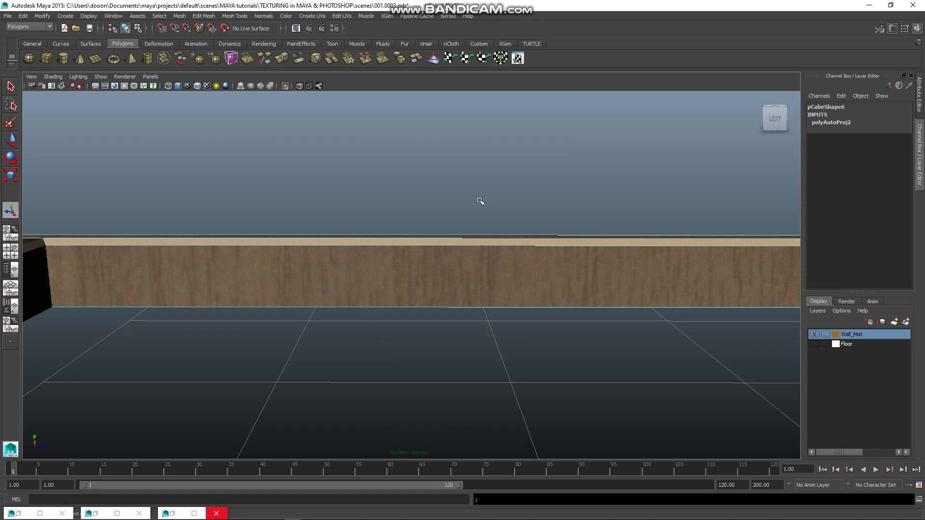
{"action": "key", "text": "q"}
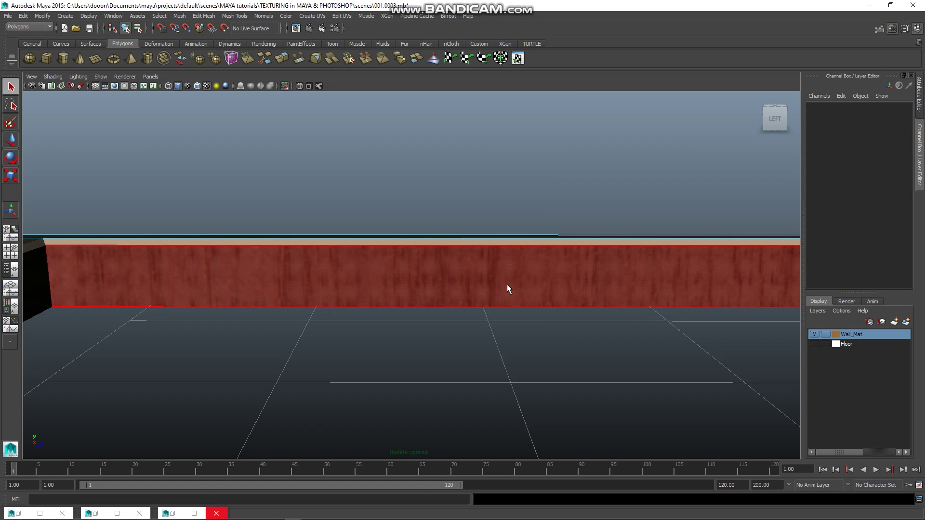
{"action": "left_click", "coordinate": [521, 277]}
{"action": "right_click_drag", "start_coordinate": [520, 277], "coordinate": [582, 276]}
Orbit around the wall and switch it back to face selection
{"action": "scroll", "coordinate": [480, 274], "scroll_direction": "down", "scroll_amount": 3}
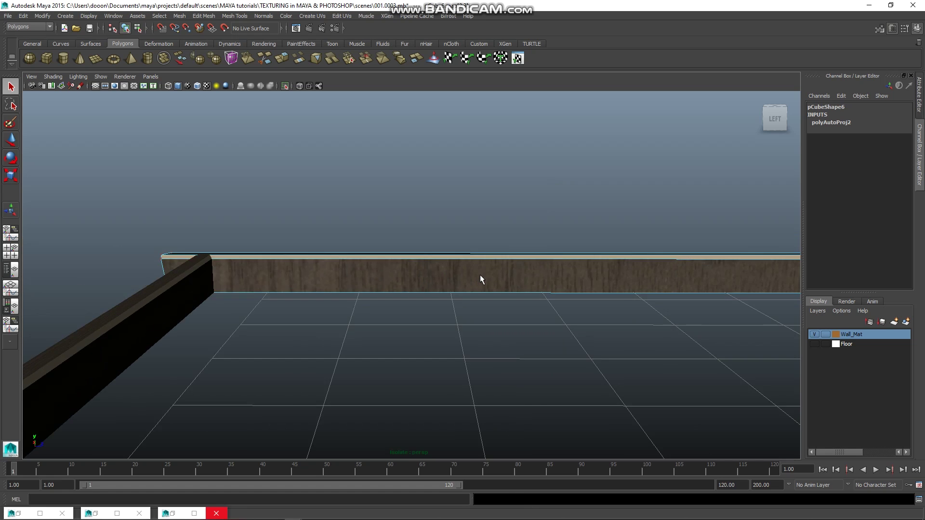
{"action": "scroll", "coordinate": [480, 275], "scroll_direction": "down", "scroll_amount": 2}
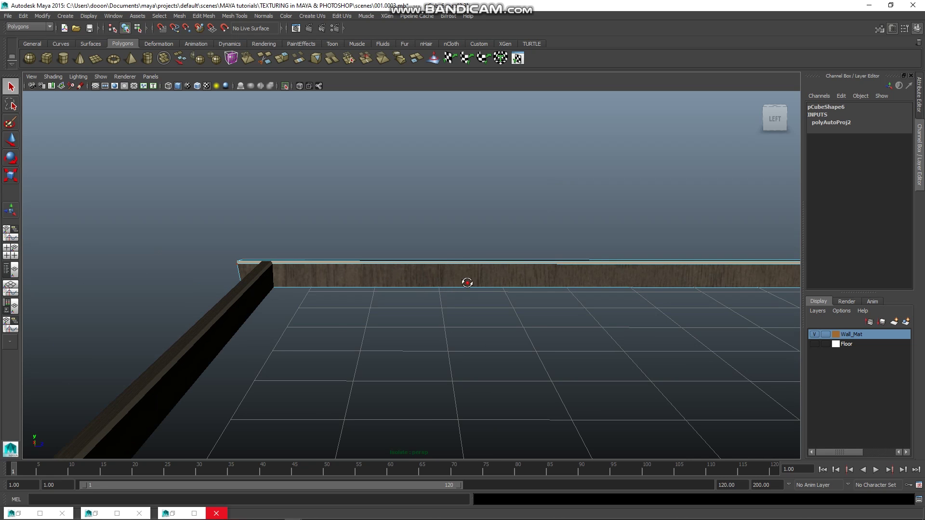
{"action": "mouse_move", "coordinate": [467, 282]}
{"action": "left_mouse_down", "text": "alt"}
{"action": "mouse_move", "coordinate": [438, 285]}
{"action": "mouse_move", "coordinate": [433, 275]}
{"action": "mouse_move", "coordinate": [526, 270]}
{"action": "left_mouse_up", "text": "alt"}
{"action": "right_click", "coordinate": [525, 273]}
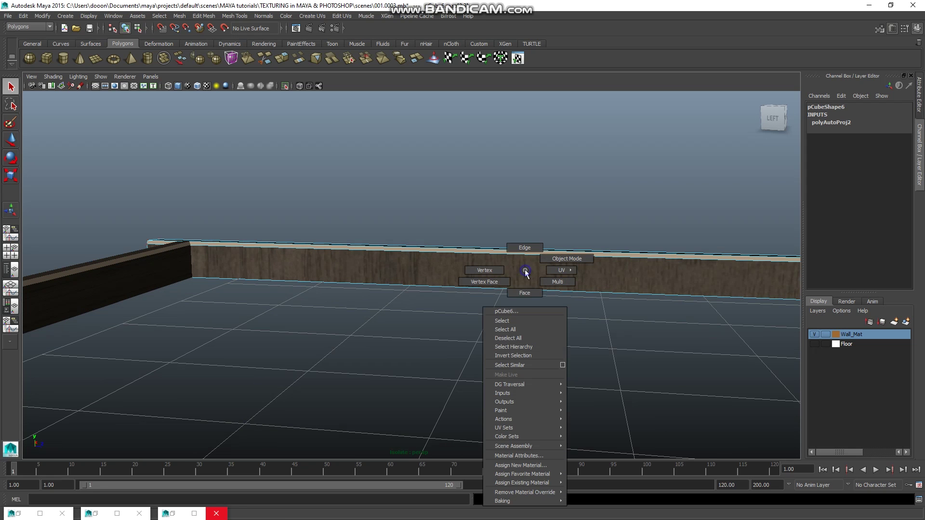
{"action": "left_click", "coordinate": [523, 289]}
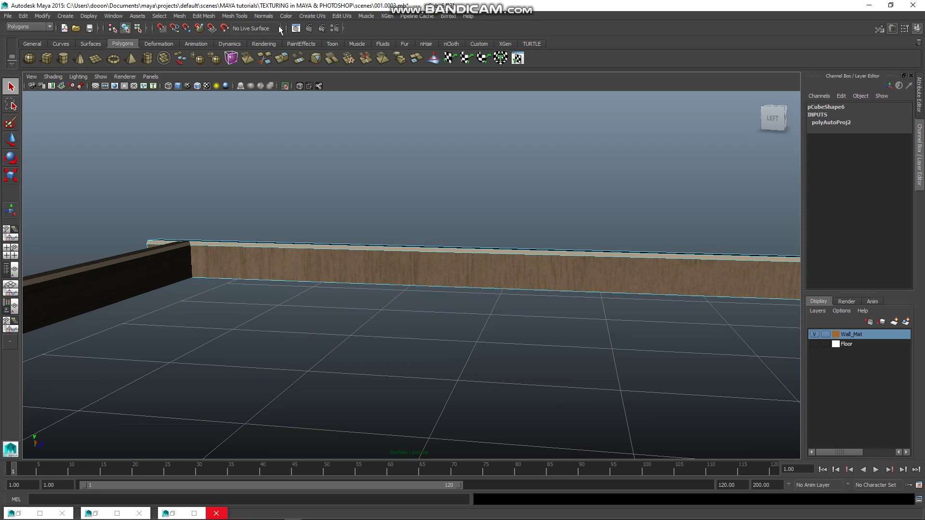
{"action": "left_click", "coordinate": [350, 18]}
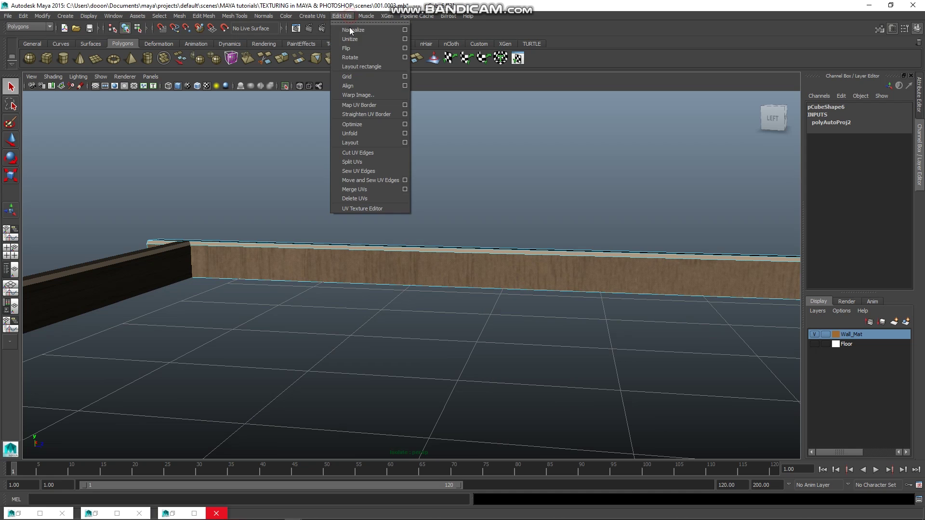
Apply Planar Mapping UVs to the right wooden baseboard
{"action": "left_click", "coordinate": [383, 208]}
{"action": "left_click_drag", "start_coordinate": [460, 301], "coordinate": [481, 274], "text": "alt"}
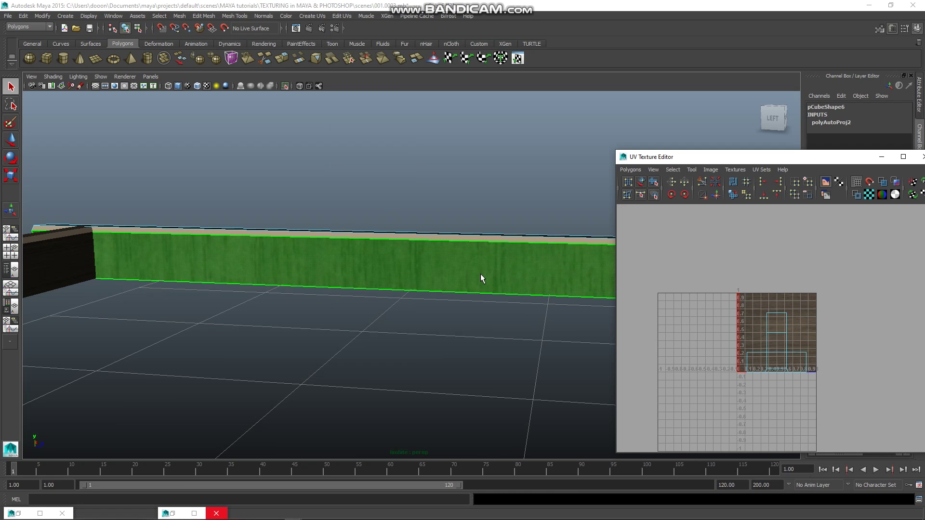
{"action": "middle_click_drag", "start_coordinate": [481, 270], "coordinate": [371, 272], "text": "alt"}
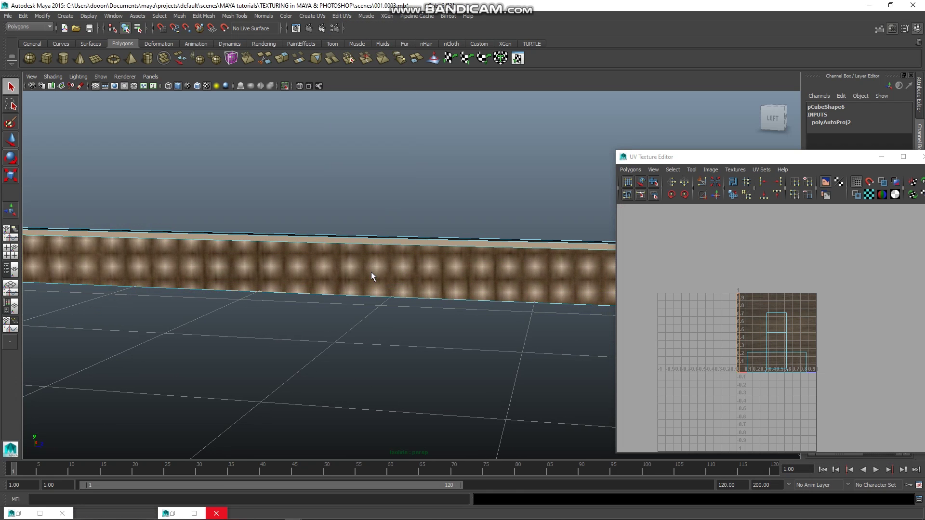
{"action": "right_click_drag", "start_coordinate": [502, 281], "coordinate": [535, 270]}
{"action": "left_click", "coordinate": [338, 18]}
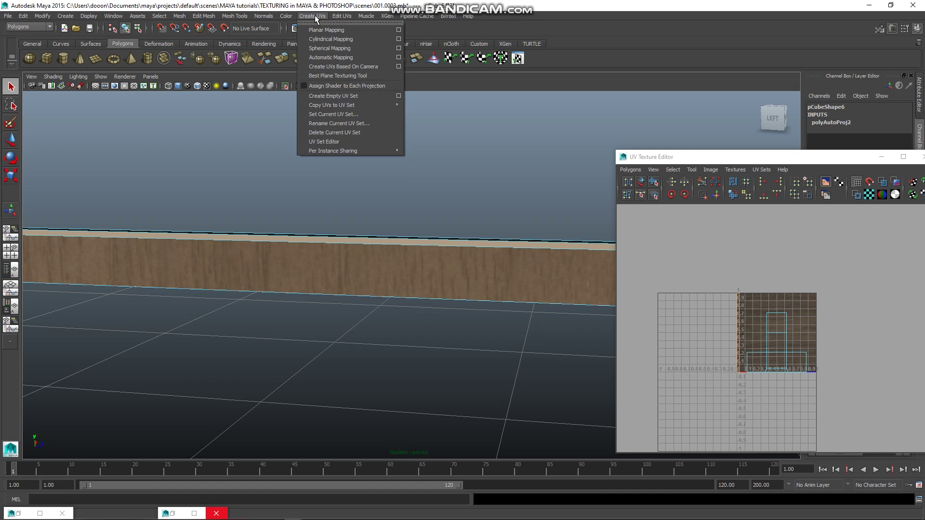
{"action": "left_click", "coordinate": [320, 30]}
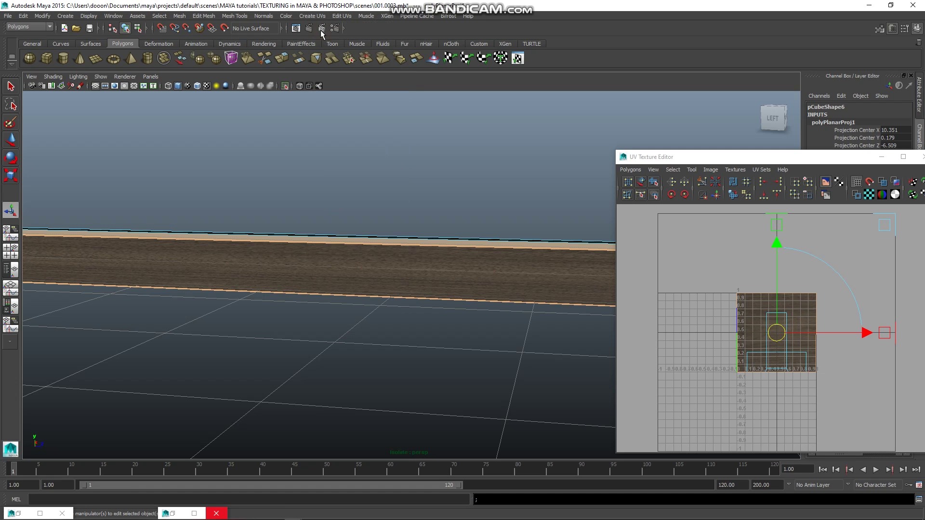
Deselect the baseboard, return to object mode, and orbit toward the left baseboard
{"action": "left_click", "coordinate": [356, 190]}
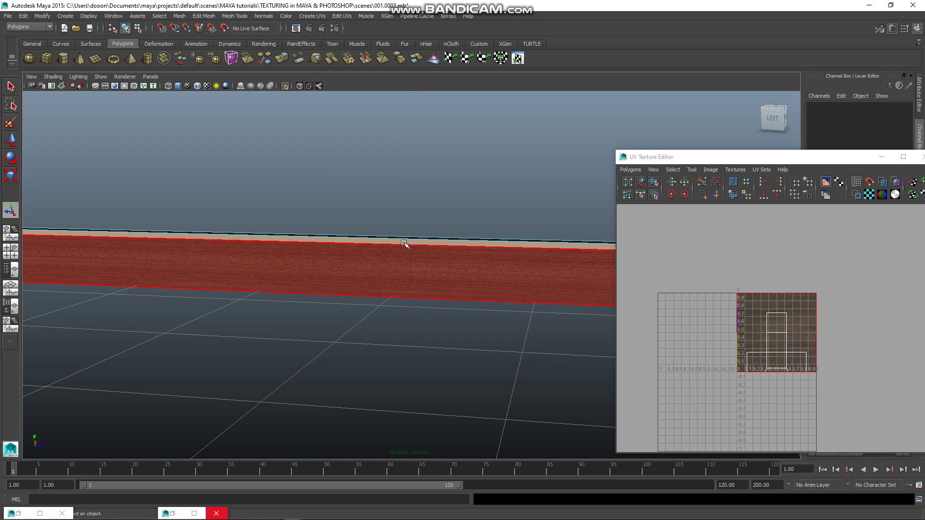
{"action": "right_click", "coordinate": [402, 269]}
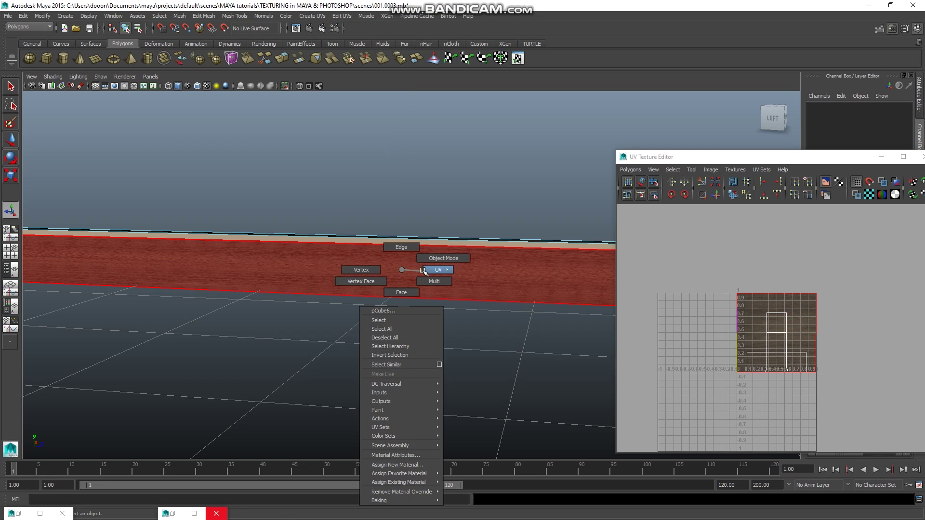
{"action": "left_click", "coordinate": [443, 258]}
{"action": "mouse_move", "coordinate": [427, 241]}
{"action": "left_mouse_down", "text": "alt"}
{"action": "mouse_move", "coordinate": [347, 283]}
{"action": "mouse_move", "coordinate": [346, 234]}
{"action": "left_mouse_up", "text": "alt"}
{"action": "scroll", "coordinate": [346, 234], "scroll_direction": "up", "scroll_amount": 2}
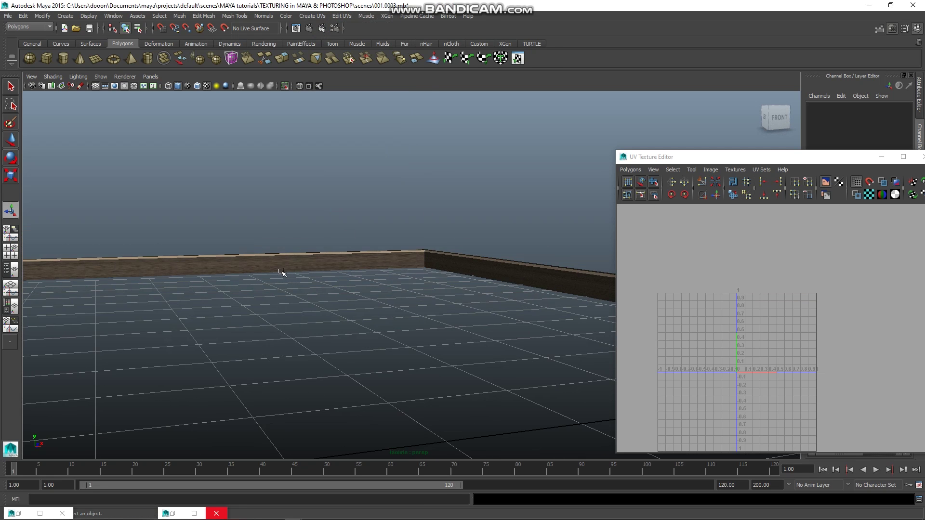
{"action": "scroll", "coordinate": [282, 270], "scroll_direction": "up", "scroll_amount": 2}
{"action": "scroll", "coordinate": [283, 258], "scroll_direction": "up", "scroll_amount": 2}
Apply Planar Mapping UVs to the left baseboard's faces
{"action": "left_click", "coordinate": [287, 240]}
{"action": "right_click", "coordinate": [287, 239]}
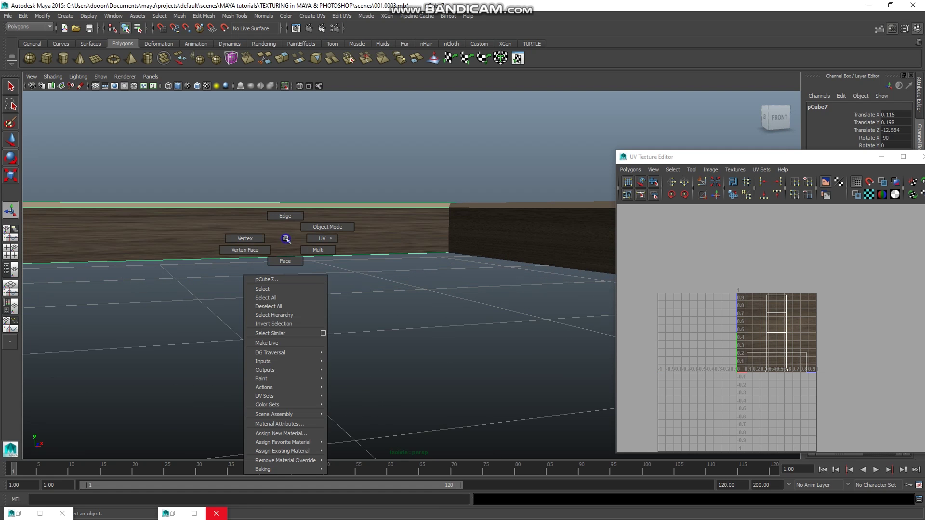
{"action": "right_click_drag", "start_coordinate": [289, 245], "coordinate": [287, 261]}
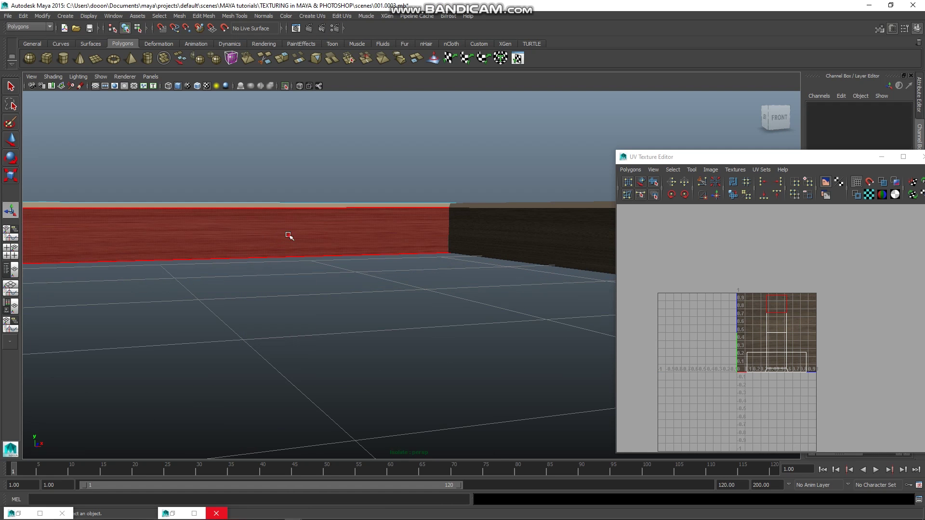
{"action": "left_click", "coordinate": [289, 236]}
{"action": "left_click", "coordinate": [312, 16]}
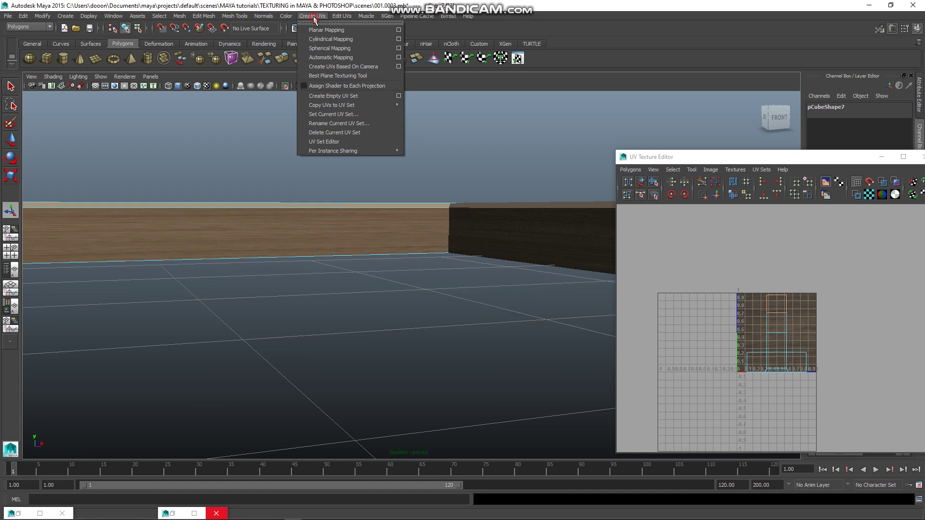
{"action": "left_click", "coordinate": [322, 58]}
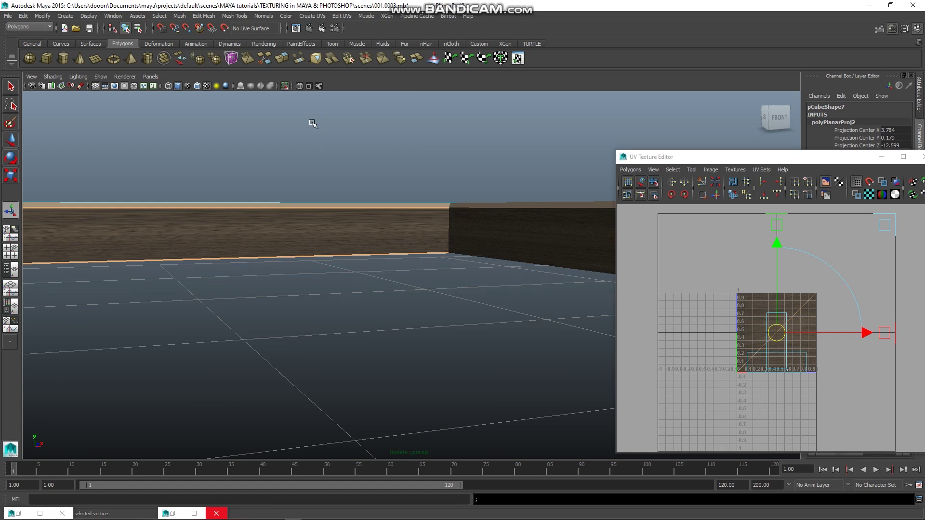
Clear the selection, view the wall corner from above, and move the UV Texture Editor aside
{"action": "left_click", "coordinate": [275, 154]}
{"action": "left_click_drag", "start_coordinate": [422, 316], "coordinate": [450, 306], "text": "alt"}
{"action": "left_click", "coordinate": [420, 165]}
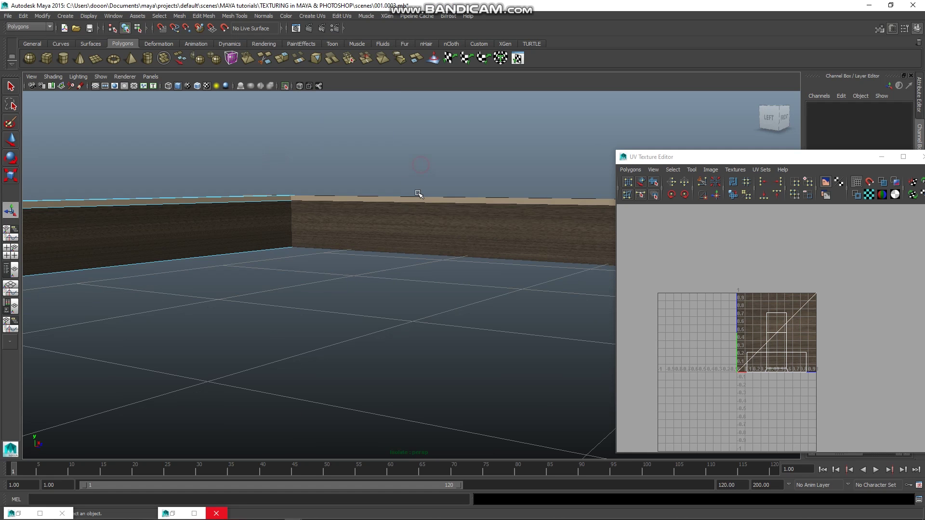
{"action": "left_click_drag", "start_coordinate": [418, 194], "coordinate": [420, 204], "text": "alt"}
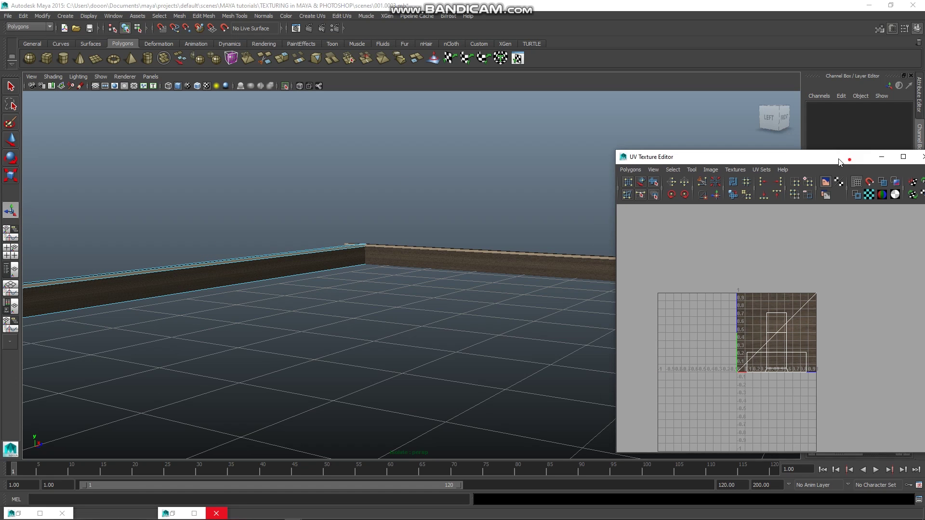
{"action": "left_click_drag", "start_coordinate": [846, 158], "coordinate": [781, 153]}
{"action": "left_click", "coordinate": [817, 152]}
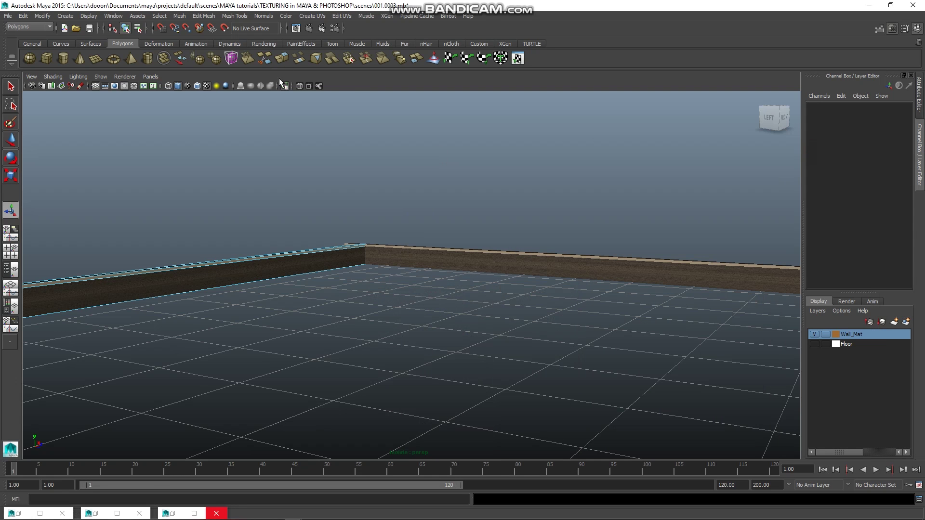
{"action": "left_click", "coordinate": [285, 86]}
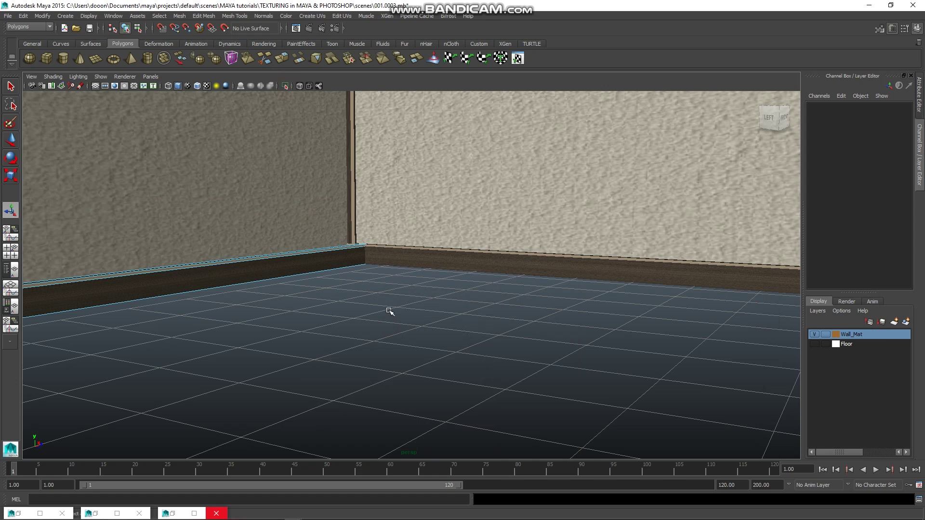
{"action": "middle_click_drag", "start_coordinate": [390, 311], "coordinate": [351, 323], "text": "alt"}
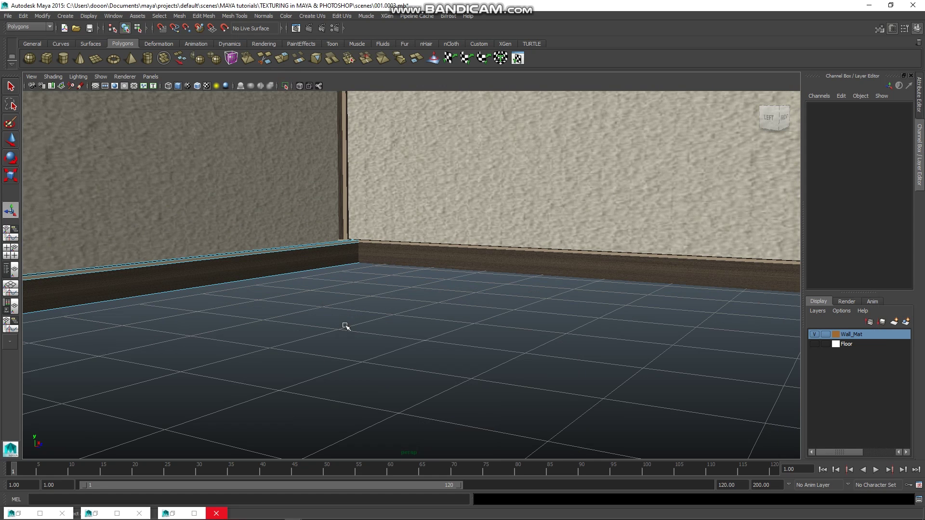
{"action": "key", "text": "ctrl+z"}
{"action": "right_click_drag", "start_coordinate": [356, 250], "coordinate": [586, 400], "text": "alt"}
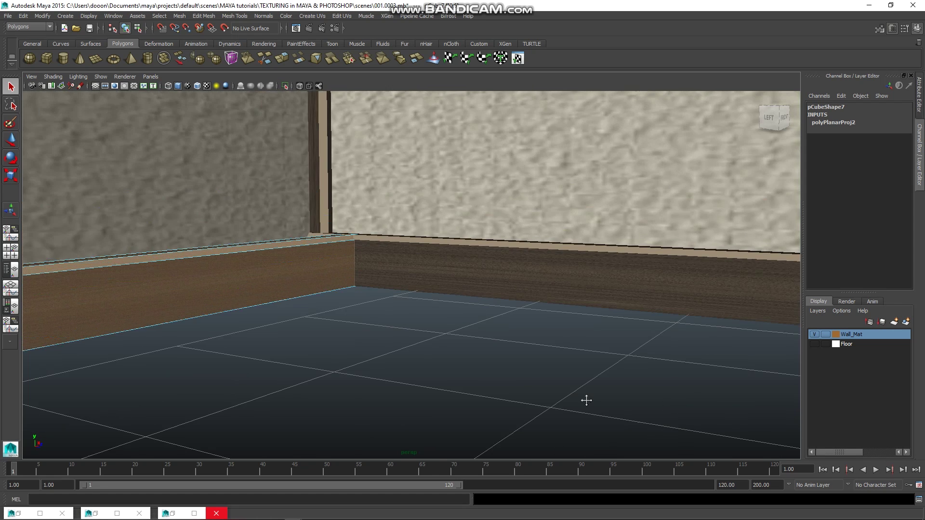
{"action": "mouse_move", "coordinate": [586, 400]}
{"action": "left_mouse_down", "text": "alt"}
{"action": "mouse_move", "coordinate": [363, 322]}
{"action": "mouse_move", "coordinate": [385, 332]}
{"action": "mouse_move", "coordinate": [368, 340]}
{"action": "left_mouse_up", "text": "alt"}
{"action": "right_click", "coordinate": [390, 291]}
{"action": "mouse_move", "coordinate": [394, 280]}
{"action": "right_mouse_down"}
{"action": "mouse_move", "coordinate": [371, 280]}
{"action": "mouse_move", "coordinate": [383, 281]}
{"action": "right_mouse_up"}
{"action": "left_click", "coordinate": [383, 282]}
{"action": "left_click_drag", "start_coordinate": [394, 331], "coordinate": [376, 343], "text": "alt"}
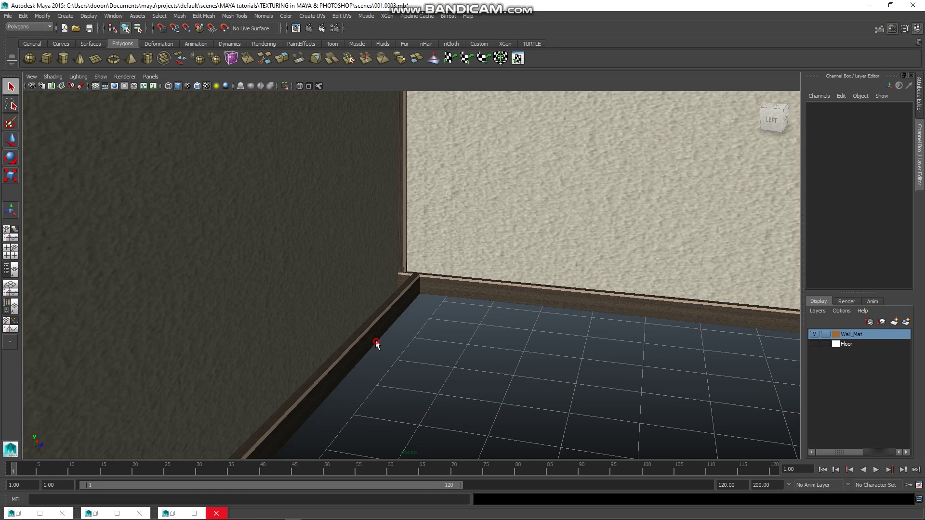
{"action": "left_click", "coordinate": [376, 343]}
{"action": "key", "text": "w"}
{"action": "scroll", "coordinate": [355, 355], "scroll_direction": "down", "scroll_amount": 1}
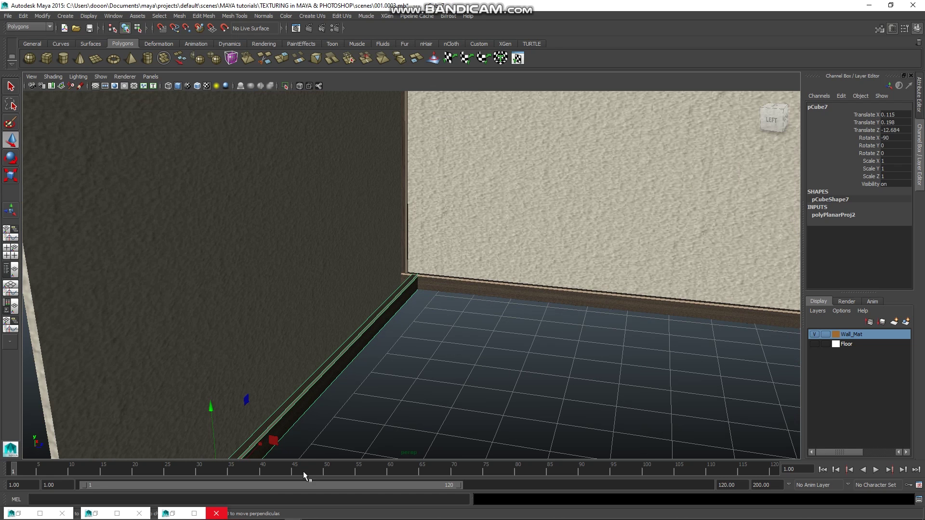
{"action": "scroll", "coordinate": [289, 438], "scroll_direction": "down", "scroll_amount": 3}
{"action": "left_click_drag", "start_coordinate": [391, 399], "coordinate": [385, 401]}
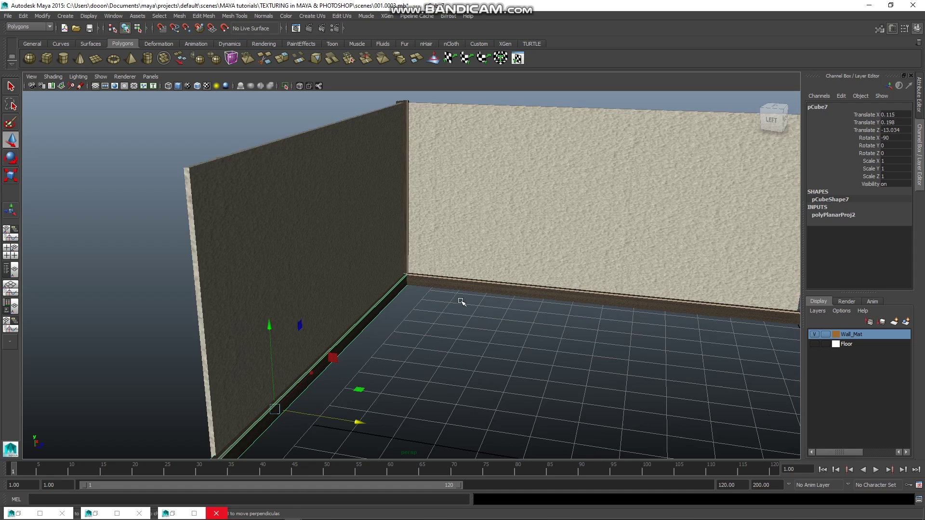
{"action": "scroll", "coordinate": [463, 303], "scroll_direction": "up", "scroll_amount": 2}
{"action": "scroll", "coordinate": [456, 302], "scroll_direction": "up", "scroll_amount": 2}
{"action": "scroll", "coordinate": [436, 287], "scroll_direction": "up", "scroll_amount": 2}
{"action": "scroll", "coordinate": [435, 287], "scroll_direction": "up", "scroll_amount": 2}
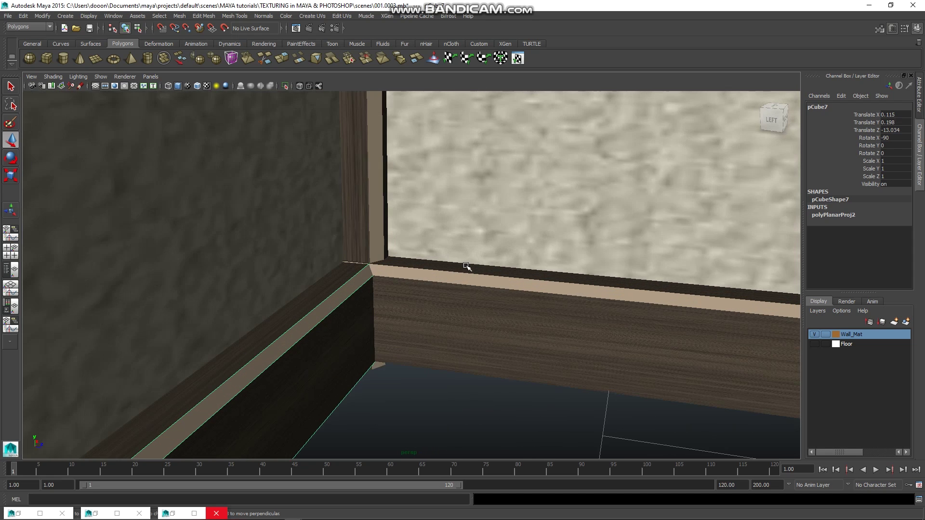
{"action": "left_click_drag", "start_coordinate": [455, 263], "coordinate": [439, 266], "text": "alt"}
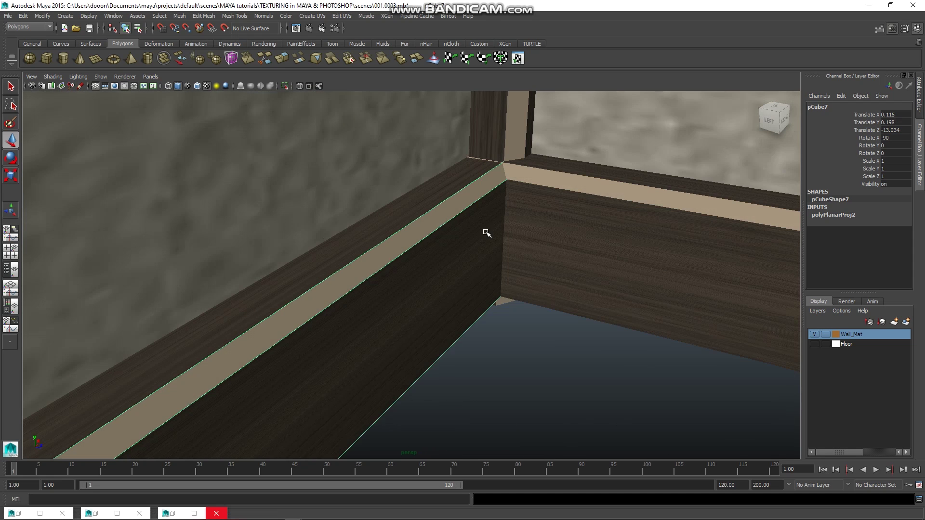
{"action": "mouse_move", "coordinate": [486, 233]}
{"action": "left_mouse_down", "text": "alt"}
{"action": "mouse_move", "coordinate": [605, 196]}
{"action": "mouse_move", "coordinate": [554, 262]}
{"action": "mouse_move", "coordinate": [522, 281]}
{"action": "mouse_move", "coordinate": [519, 166]}
{"action": "left_mouse_up", "text": "alt"}
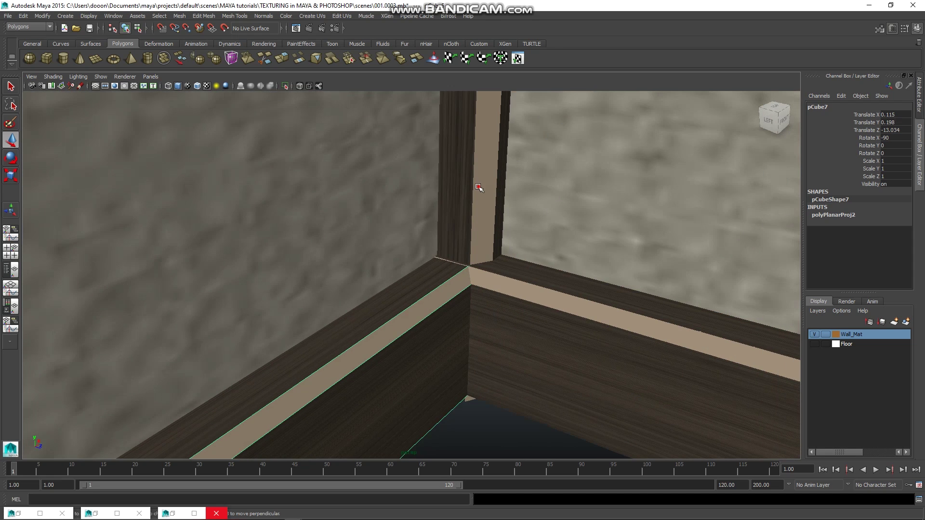
{"action": "left_click", "coordinate": [490, 207]}
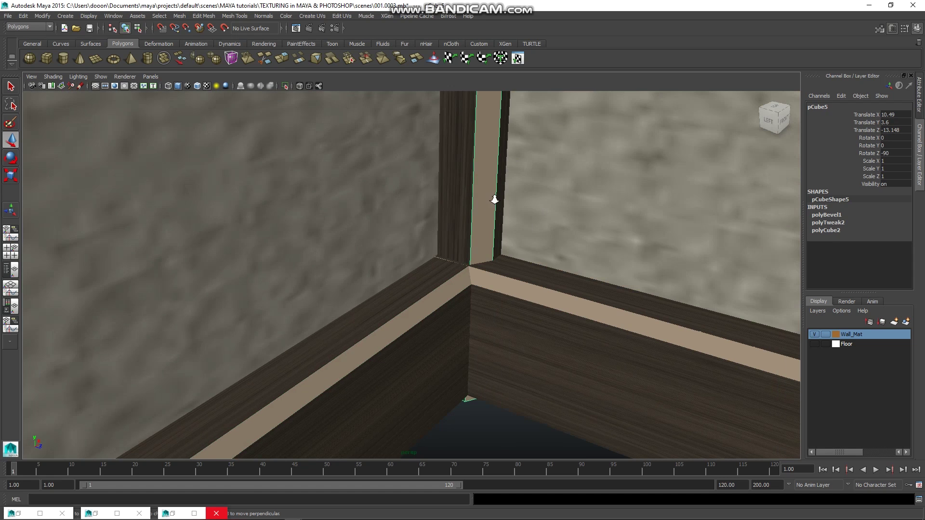
{"action": "scroll", "coordinate": [494, 200], "scroll_direction": "down", "scroll_amount": 2}
{"action": "scroll", "coordinate": [493, 200], "scroll_direction": "down", "scroll_amount": 2}
{"action": "scroll", "coordinate": [492, 203], "scroll_direction": "down", "scroll_amount": 1}
{"action": "scroll", "coordinate": [487, 207], "scroll_direction": "down", "scroll_amount": 1}
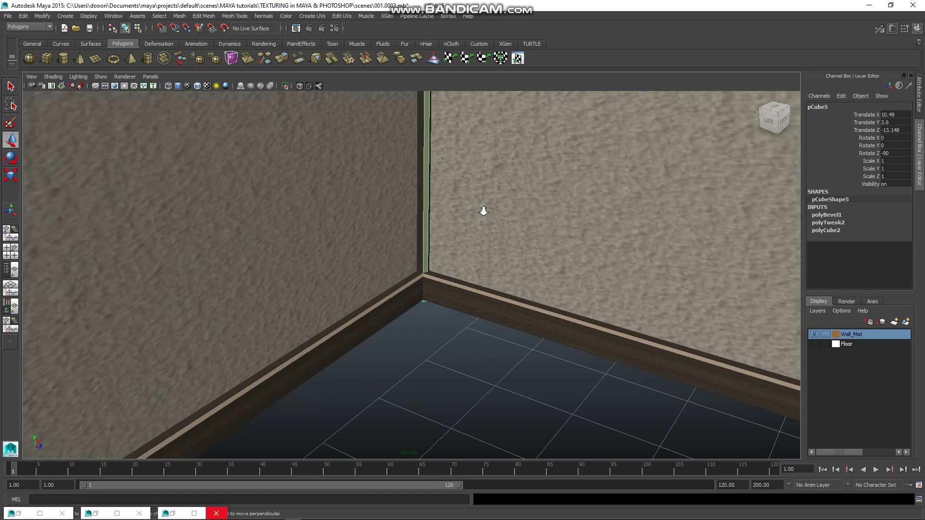
{"action": "scroll", "coordinate": [484, 212], "scroll_direction": "down", "scroll_amount": 2}
{"action": "scroll", "coordinate": [467, 260], "scroll_direction": "down", "scroll_amount": 2}
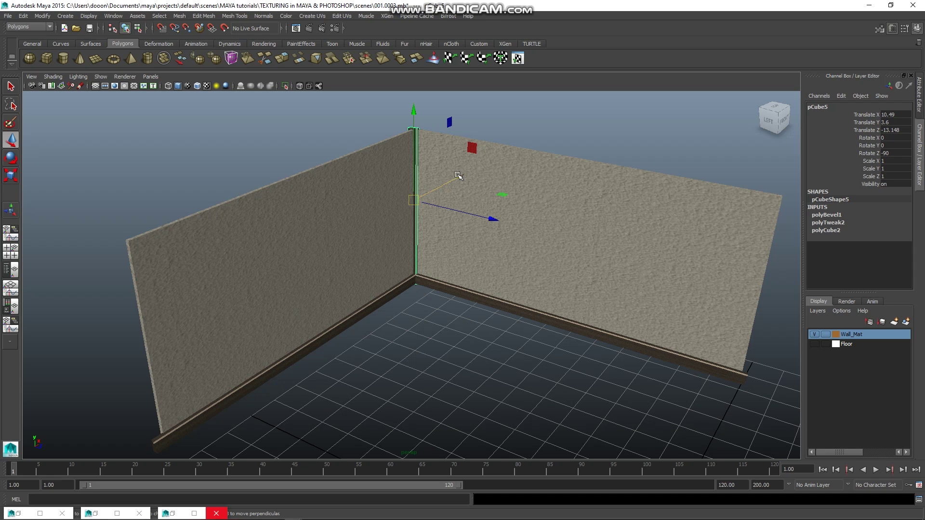
{"action": "middle_click_drag", "start_coordinate": [459, 176], "coordinate": [459, 177]}
{"action": "left_click", "coordinate": [443, 293]}
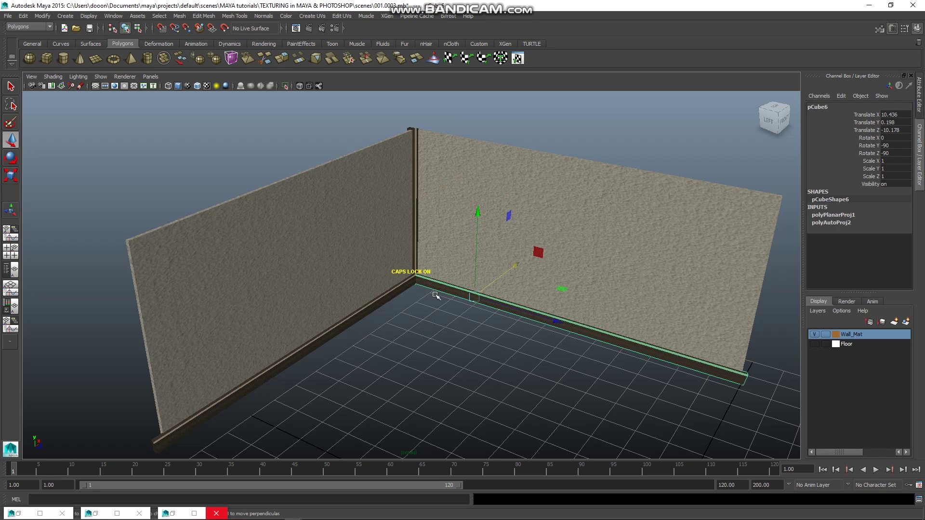
{"action": "left_click", "coordinate": [399, 289]}
{"action": "key", "text": "Caps_Lock"}
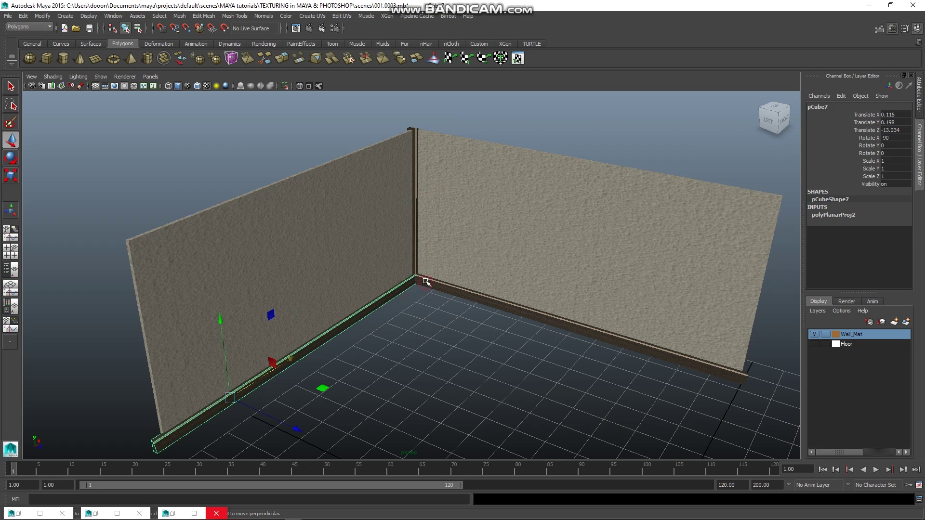
{"action": "left_click", "coordinate": [426, 282]}
{"action": "left_click", "coordinate": [410, 249]}
{"action": "left_click", "coordinate": [420, 234]}
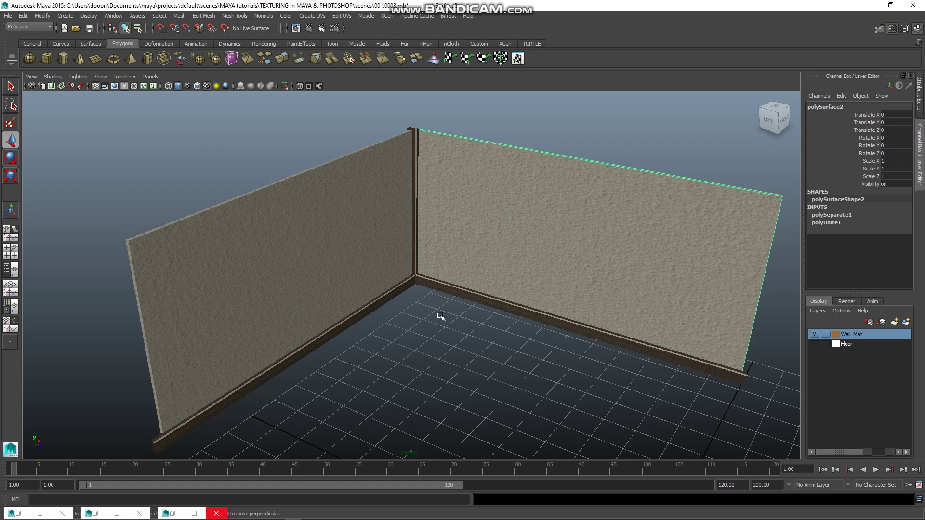
{"action": "left_click", "coordinate": [441, 317]}
{"action": "left_click", "coordinate": [417, 279]}
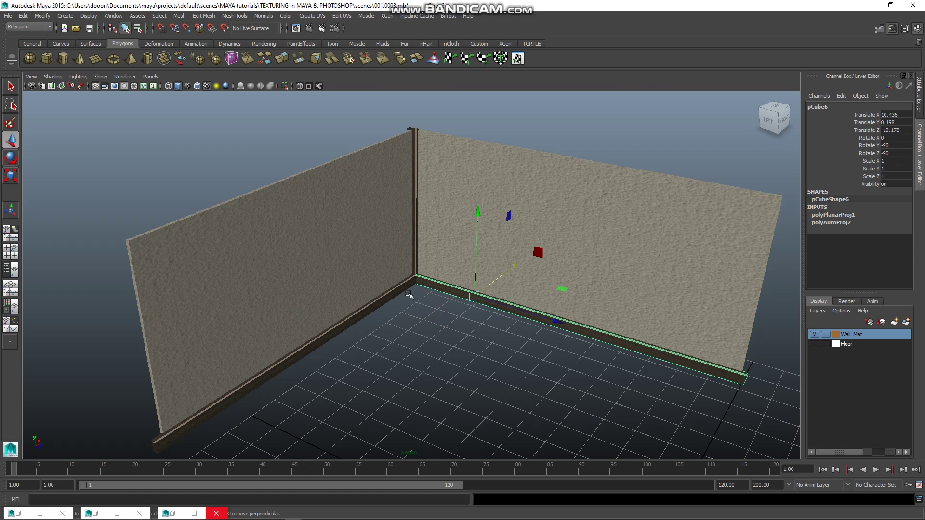
{"action": "left_click", "coordinate": [405, 286]}
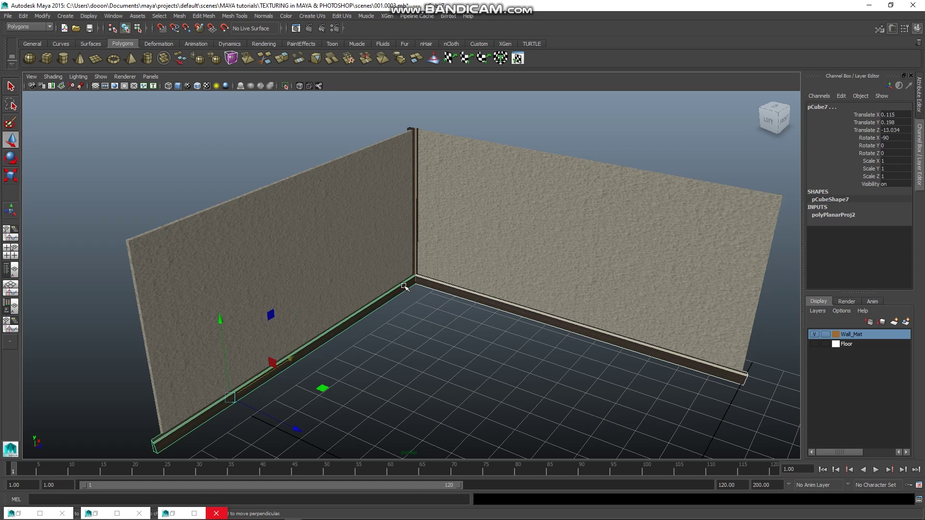
{"action": "left_click", "coordinate": [418, 142]}
{"action": "left_click", "coordinate": [285, 86]}
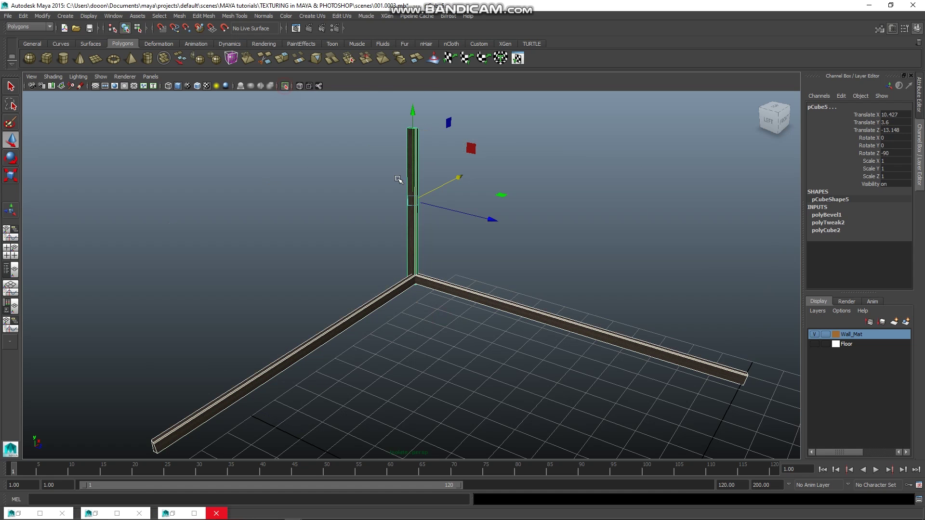
{"action": "scroll", "coordinate": [453, 259], "scroll_direction": "up", "scroll_amount": 3}
{"action": "scroll", "coordinate": [452, 259], "scroll_direction": "up", "scroll_amount": 3}
{"action": "scroll", "coordinate": [453, 258], "scroll_direction": "up", "scroll_amount": 2}
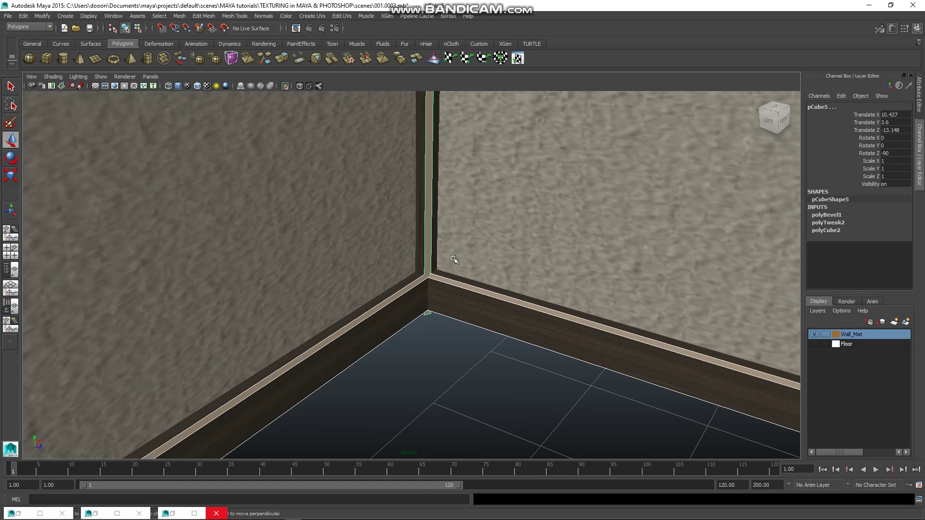
{"action": "left_click", "coordinate": [453, 259]}
{"action": "scroll", "coordinate": [453, 258], "scroll_direction": "up", "scroll_amount": 2}
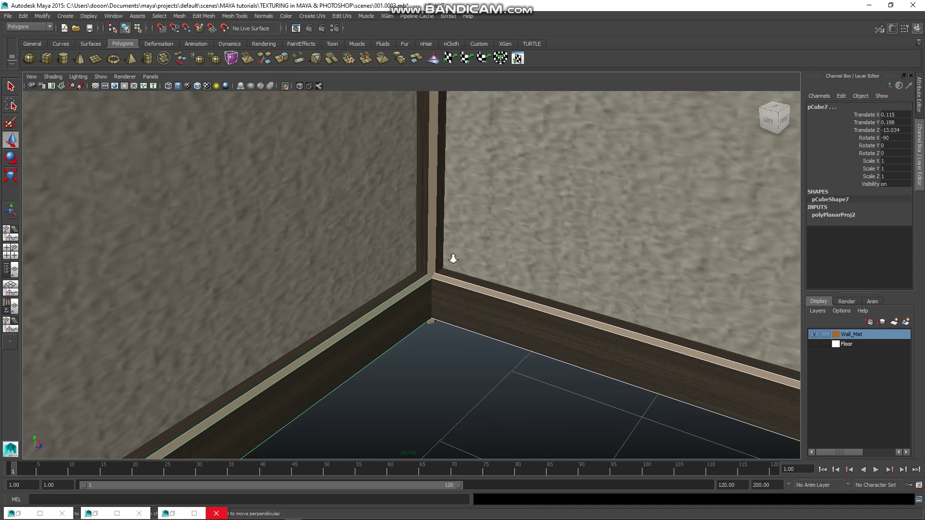
{"action": "scroll", "coordinate": [453, 259], "scroll_direction": "up", "scroll_amount": 1}
{"action": "left_click", "coordinate": [453, 259]}
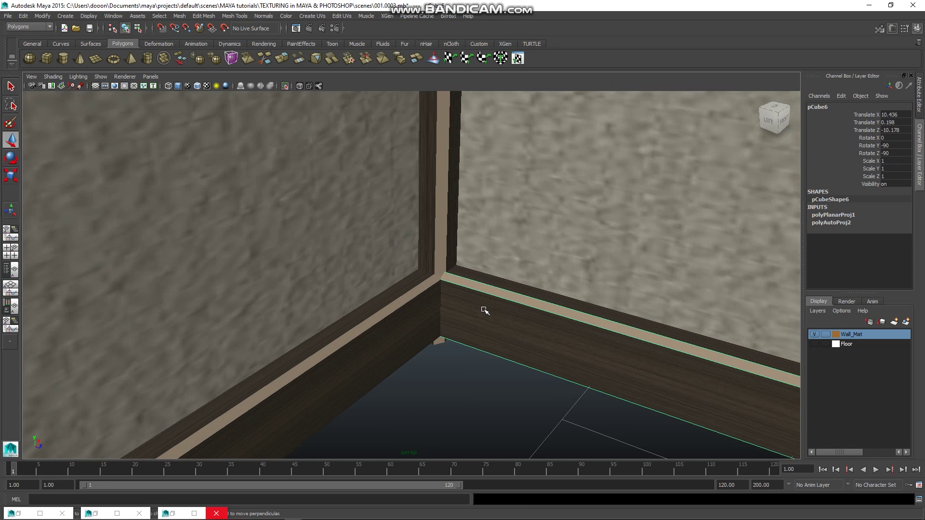
{"action": "left_click", "coordinate": [458, 362]}
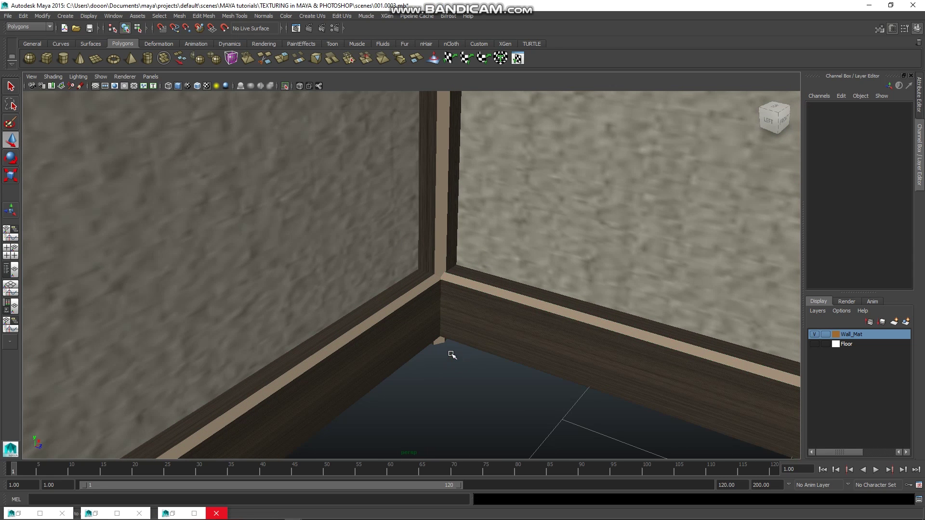
{"action": "scroll", "coordinate": [448, 345], "scroll_direction": "down", "scroll_amount": 3}
{"action": "scroll", "coordinate": [438, 331], "scroll_direction": "down", "scroll_amount": 3}
{"action": "scroll", "coordinate": [409, 264], "scroll_direction": "down", "scroll_amount": 3}
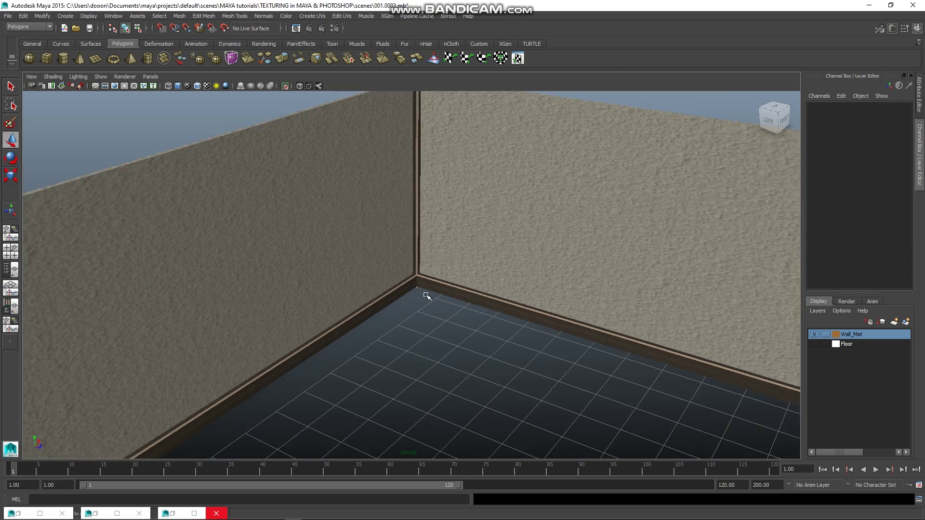
{"action": "scroll", "coordinate": [428, 295], "scroll_direction": "down", "scroll_amount": 3}
{"action": "scroll", "coordinate": [421, 304], "scroll_direction": "up", "scroll_amount": 1}
{"action": "scroll", "coordinate": [422, 299], "scroll_direction": "up", "scroll_amount": 3}
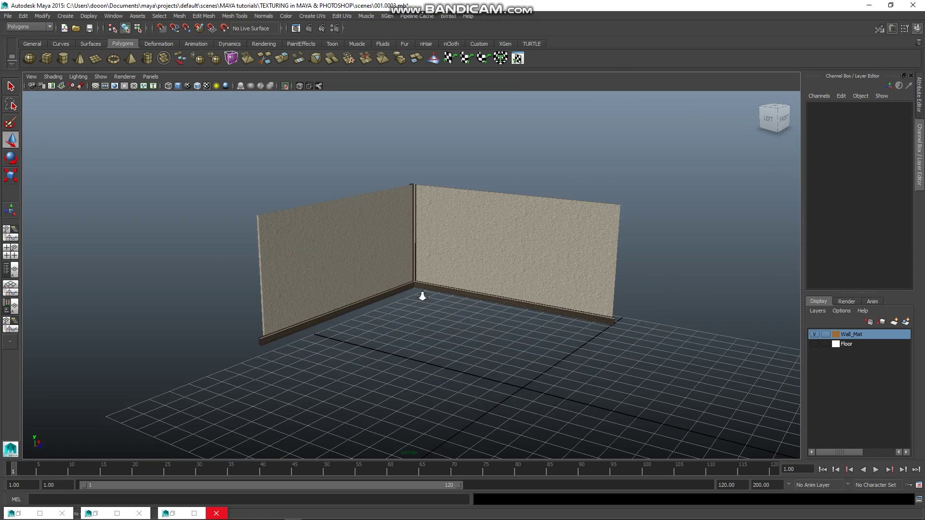
{"action": "scroll", "coordinate": [424, 298], "scroll_direction": "up", "scroll_amount": 3}
{"action": "mouse_move", "coordinate": [426, 299]}
{"action": "left_mouse_down", "text": "alt"}
{"action": "mouse_move", "coordinate": [419, 289]}
{"action": "mouse_move", "coordinate": [467, 289]}
{"action": "mouse_move", "coordinate": [446, 298]}
{"action": "left_mouse_up", "text": "alt"}
{"action": "mouse_move", "coordinate": [445, 283]}
{"action": "middle_mouse_down", "text": "alt"}
{"action": "mouse_move", "coordinate": [514, 355]}
{"action": "mouse_move", "coordinate": [489, 316]}
{"action": "middle_mouse_up", "text": "alt"}
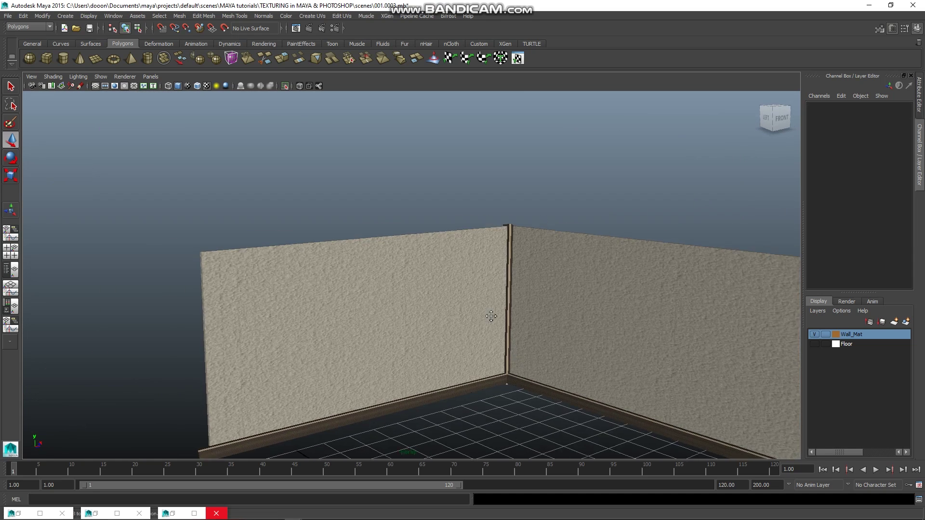
{"action": "scroll", "coordinate": [481, 318], "scroll_direction": "up", "scroll_amount": 2}
{"action": "scroll", "coordinate": [482, 319], "scroll_direction": "up", "scroll_amount": 1}
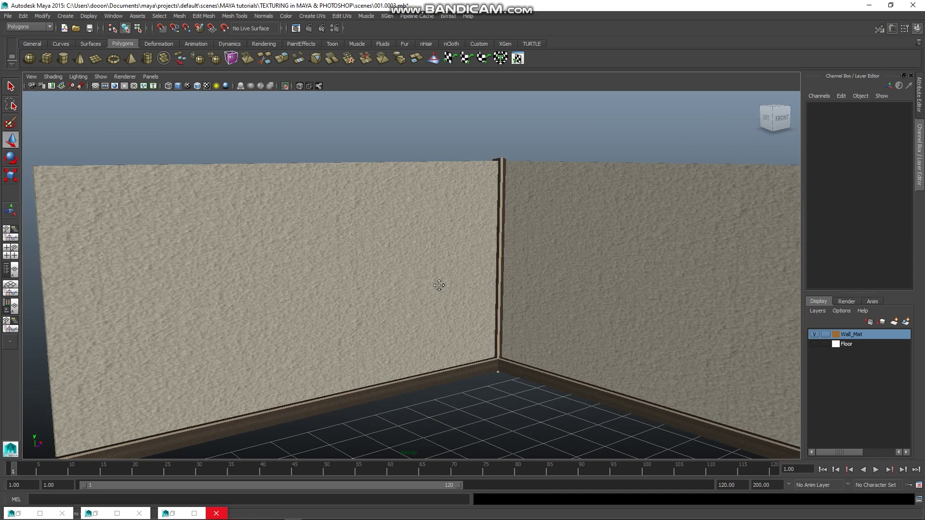
{"action": "left_click_drag", "start_coordinate": [439, 285], "coordinate": [409, 360], "text": "alt"}
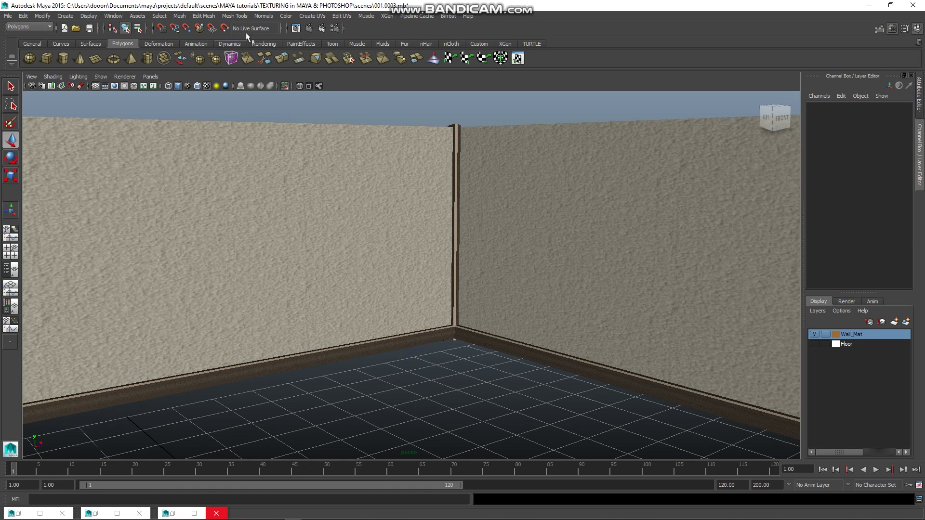
Render the wall corner with mental ray, then minimize Render View and zoom out
{"action": "left_click", "coordinate": [309, 28]}
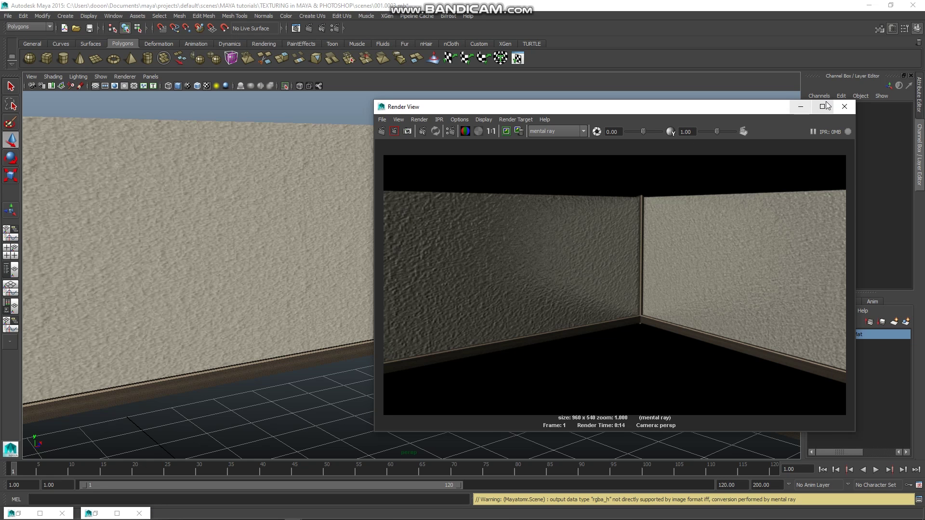
{"action": "left_click", "coordinate": [799, 109]}
{"action": "scroll", "coordinate": [434, 347], "scroll_direction": "down", "scroll_amount": 5}
{"action": "scroll", "coordinate": [434, 347], "scroll_direction": "down", "scroll_amount": 3}
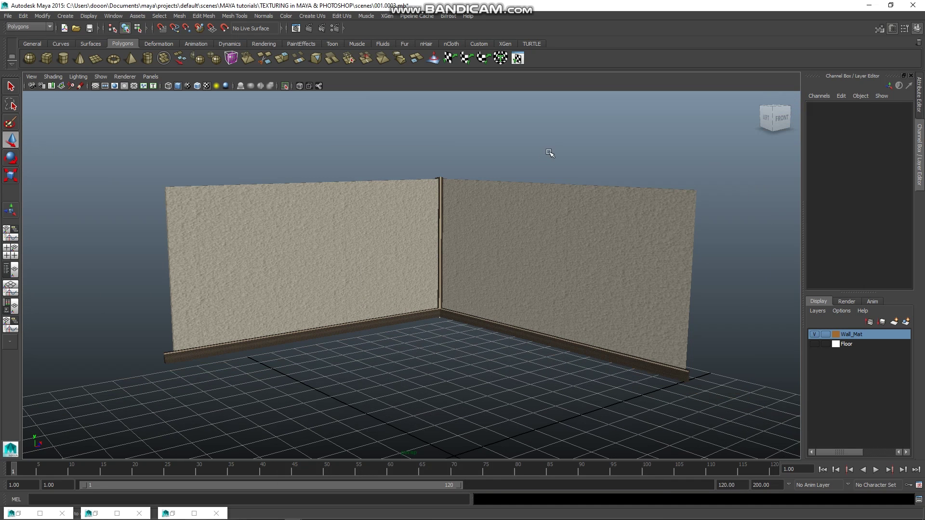
Set viewport lighting to Use All Lights and toggle Two Sided Lighting and Shadows
{"action": "left_click", "coordinate": [79, 78]}
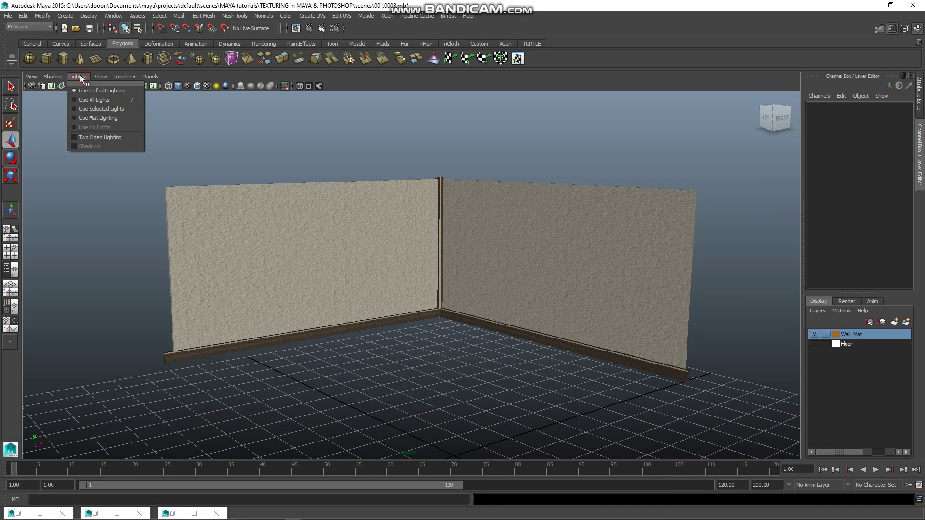
{"action": "left_click", "coordinate": [95, 100]}
{"action": "left_click", "coordinate": [80, 78]}
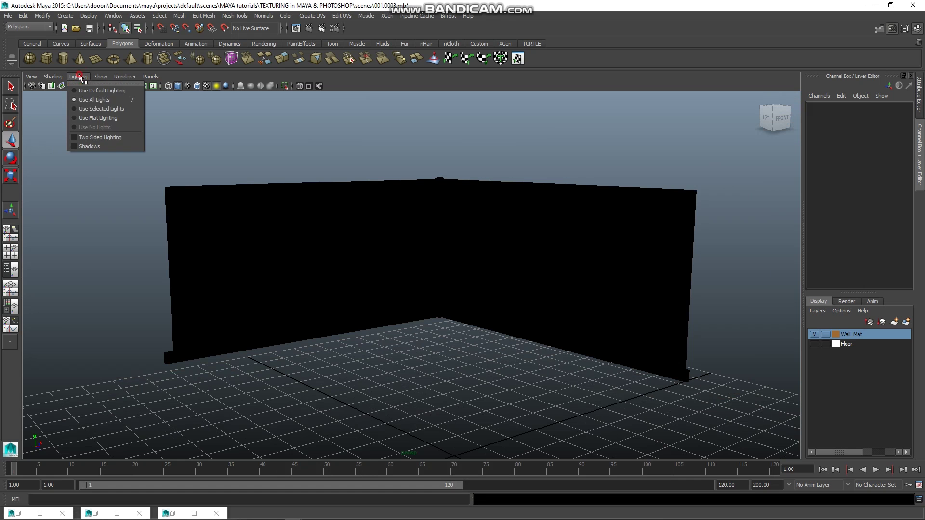
{"action": "left_click", "coordinate": [91, 138]}
{"action": "left_click", "coordinate": [79, 77]}
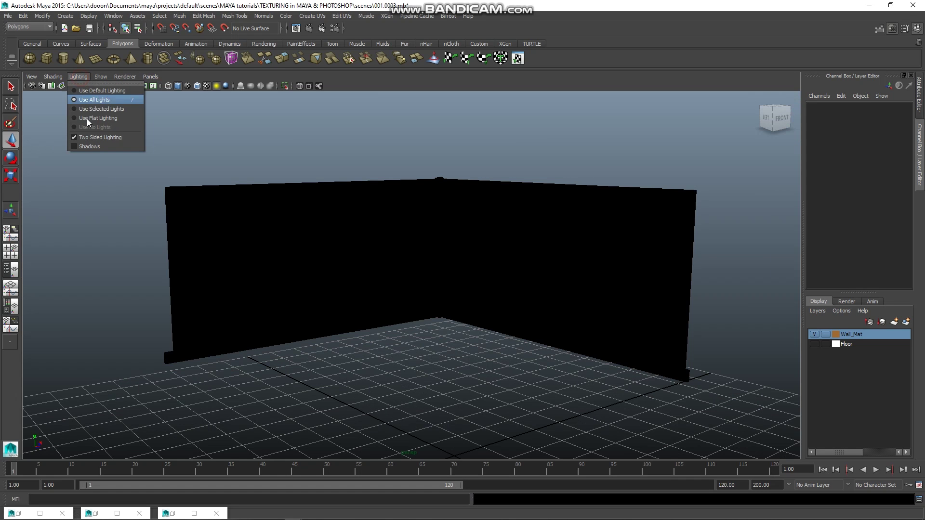
{"action": "left_click", "coordinate": [93, 145]}
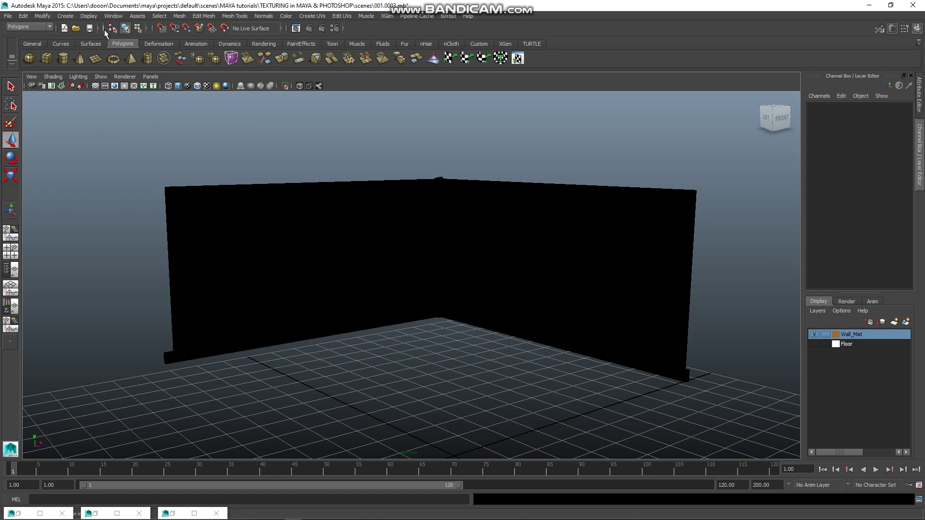
{"action": "left_click", "coordinate": [70, 18]}
{"action": "mouse_move", "coordinate": [76, 57]}
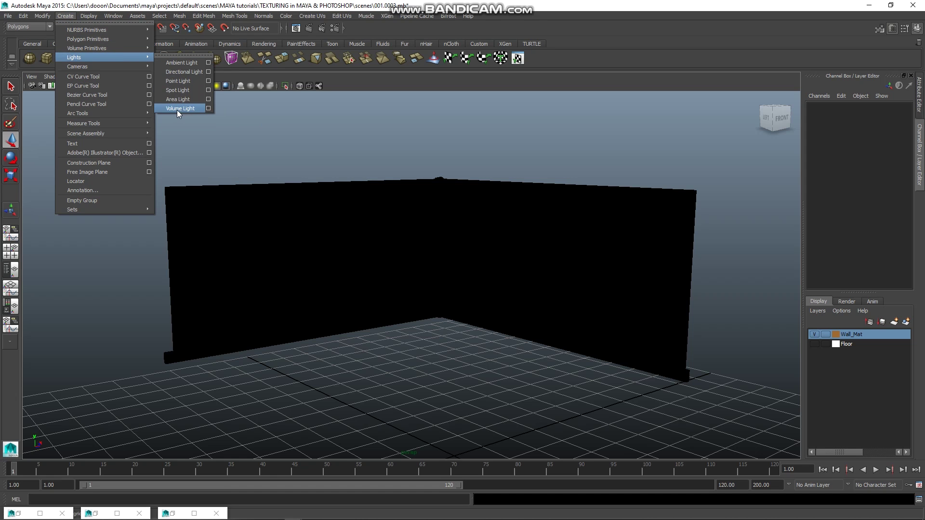
Create a point light and raise it above the floor
{"action": "left_click", "coordinate": [177, 81]}
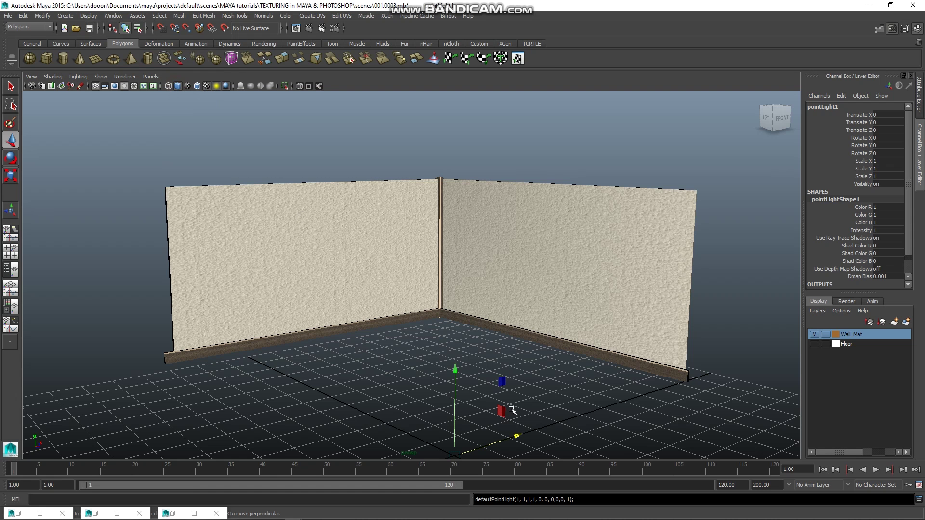
{"action": "scroll", "coordinate": [469, 299], "scroll_direction": "down", "scroll_amount": 1}
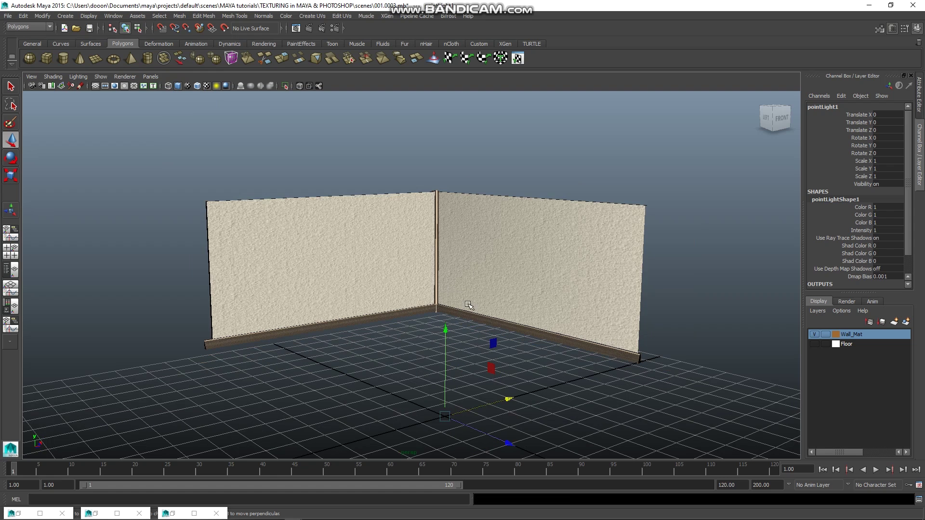
{"action": "scroll", "coordinate": [469, 299], "scroll_direction": "down", "scroll_amount": 1}
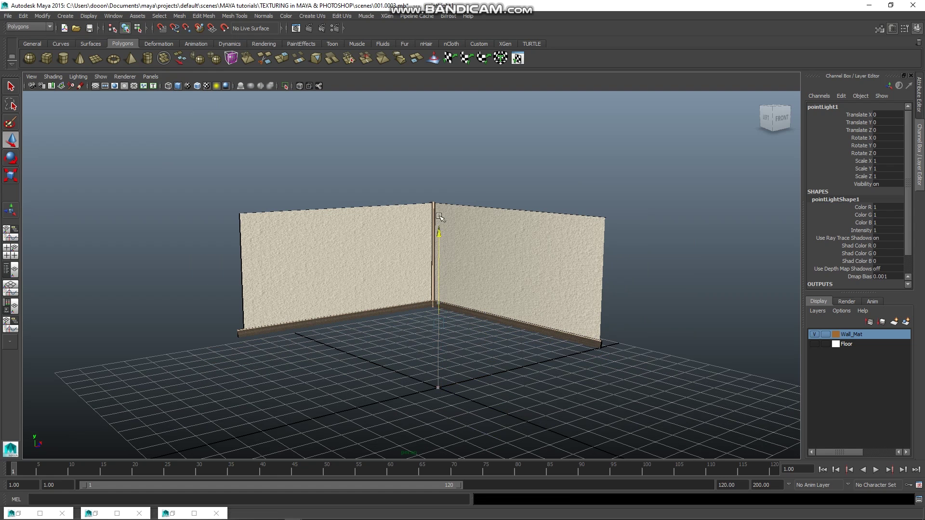
{"action": "left_click_drag", "start_coordinate": [439, 262], "coordinate": [440, 168]}
{"action": "scroll", "coordinate": [417, 300], "scroll_direction": "up", "scroll_amount": 2}
{"action": "mouse_move", "coordinate": [417, 301]}
{"action": "left_mouse_down", "text": "alt"}
{"action": "mouse_move", "coordinate": [741, 352]}
{"action": "mouse_move", "coordinate": [547, 322]}
{"action": "mouse_move", "coordinate": [490, 303]}
{"action": "mouse_move", "coordinate": [454, 314]}
{"action": "mouse_move", "coordinate": [338, 289]}
{"action": "left_mouse_up", "text": "alt"}
In the enlarged top view, move the point light toward the right and back walls
{"action": "key", "text": "space"}
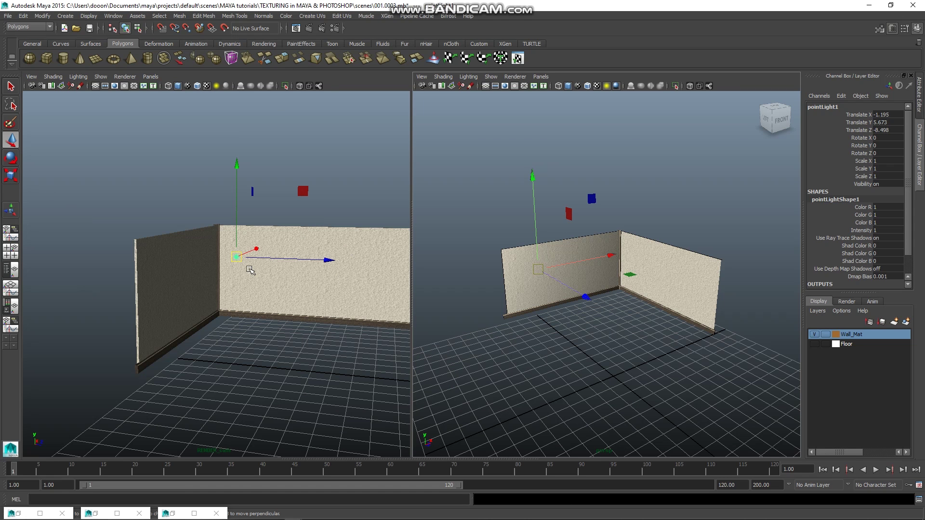
{"action": "key", "text": "space"}
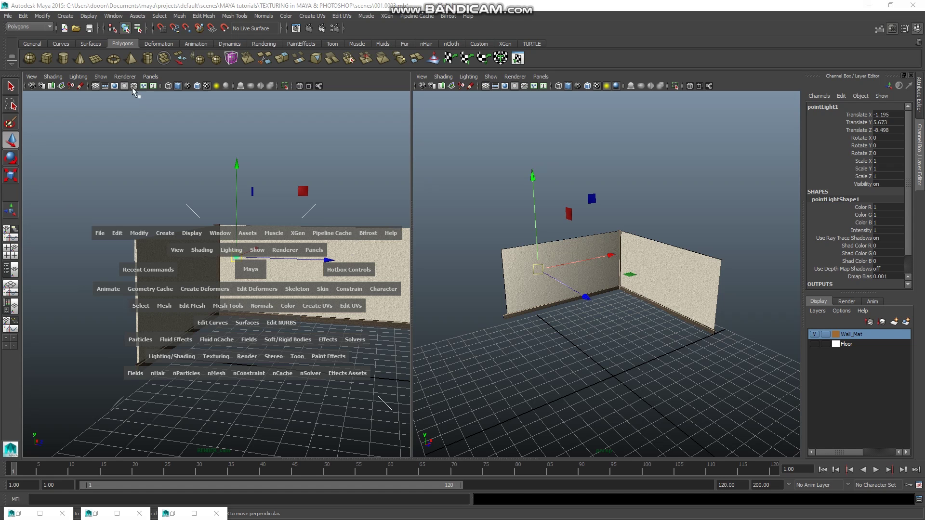
{"action": "left_click", "coordinate": [10, 252]}
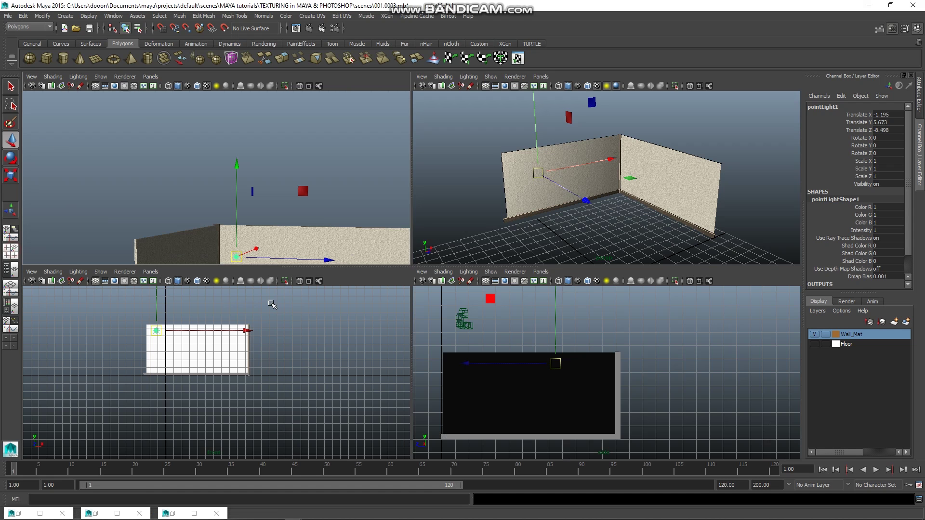
{"action": "key", "text": "space"}
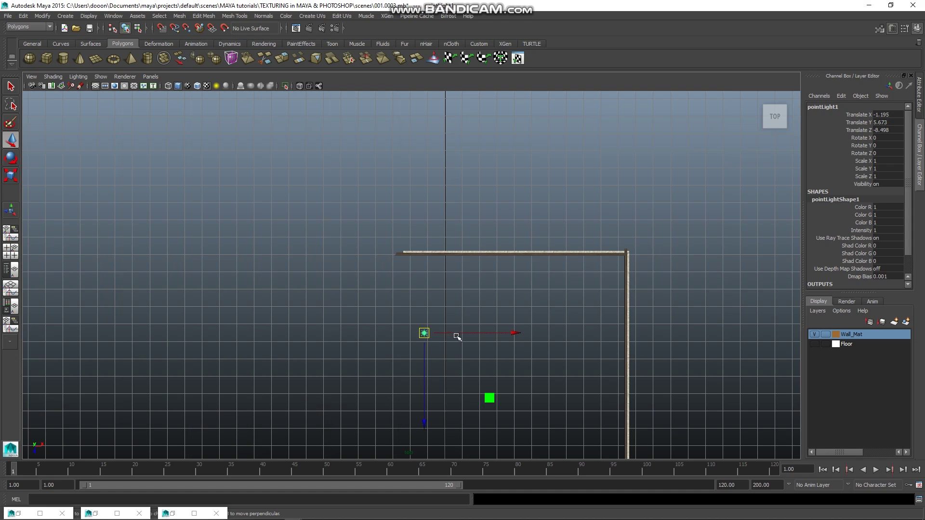
{"action": "left_click_drag", "start_coordinate": [427, 337], "coordinate": [580, 328]}
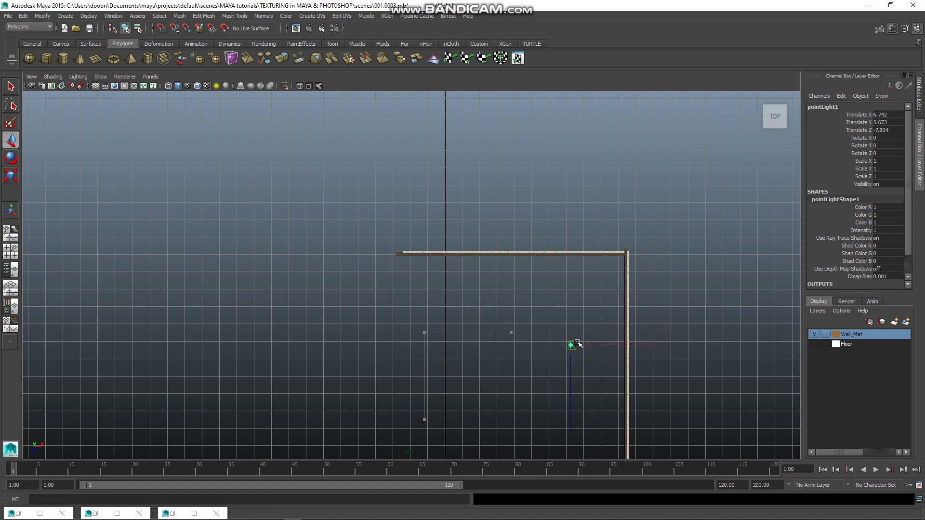
{"action": "key", "text": "space"}
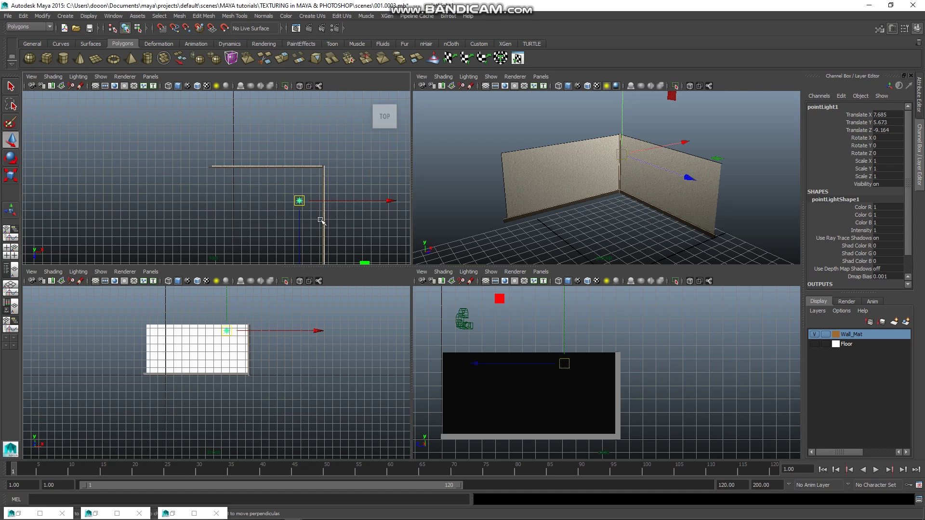
{"action": "key", "text": "space"}
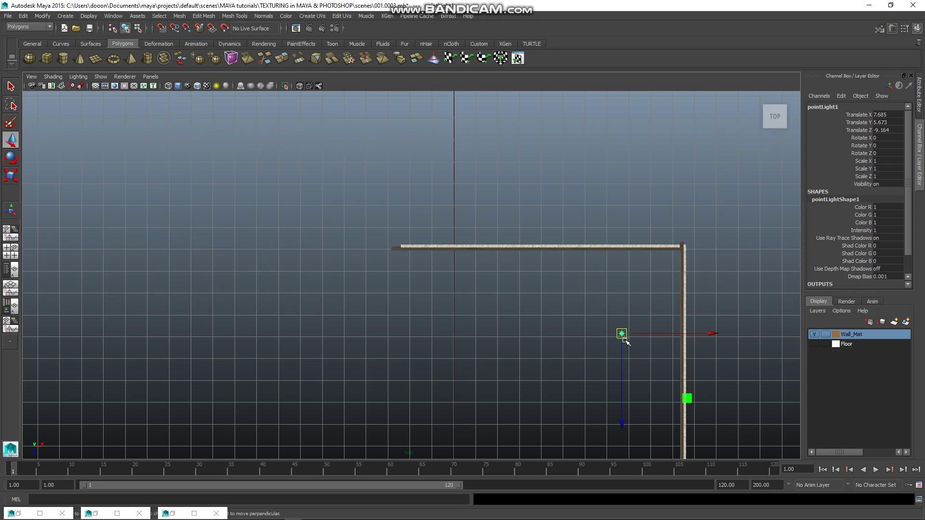
{"action": "left_click_drag", "start_coordinate": [625, 340], "coordinate": [624, 305]}
{"action": "key", "text": "space"}
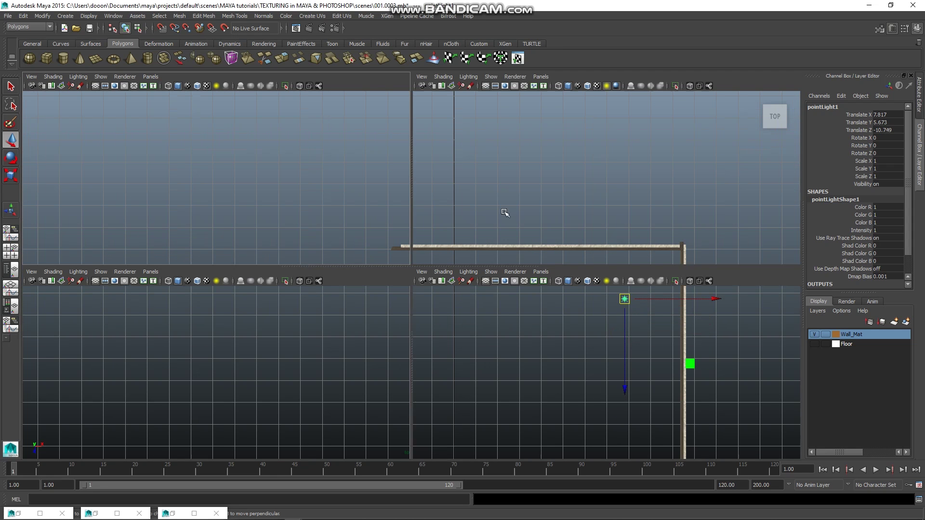
In perspective view, lower the point light slightly and shift it along X
{"action": "key", "text": "space"}
{"action": "left_click_drag", "start_coordinate": [416, 301], "coordinate": [418, 279], "text": "alt"}
{"action": "left_click_drag", "start_coordinate": [433, 118], "coordinate": [433, 134]}
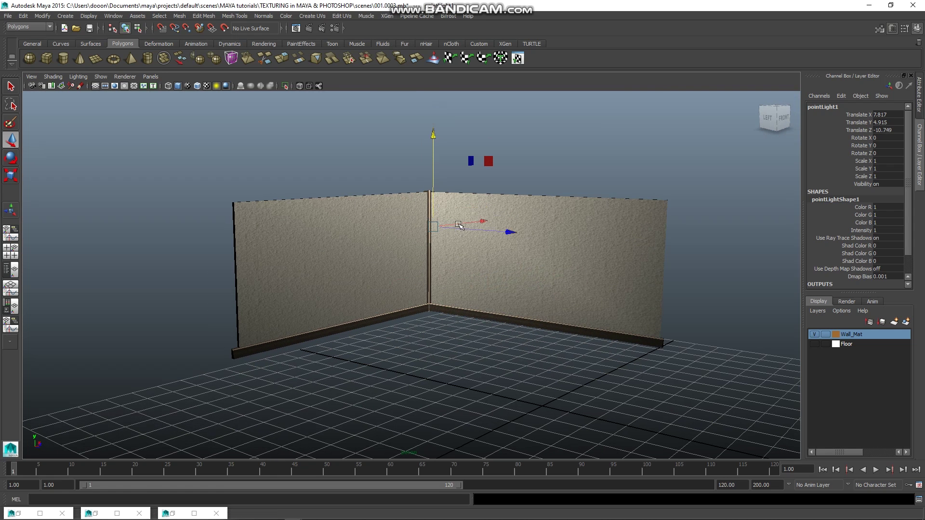
{"action": "mouse_move", "coordinate": [458, 226]}
{"action": "left_mouse_down"}
{"action": "mouse_move", "coordinate": [468, 233]}
{"action": "mouse_move", "coordinate": [460, 232]}
{"action": "left_mouse_up"}
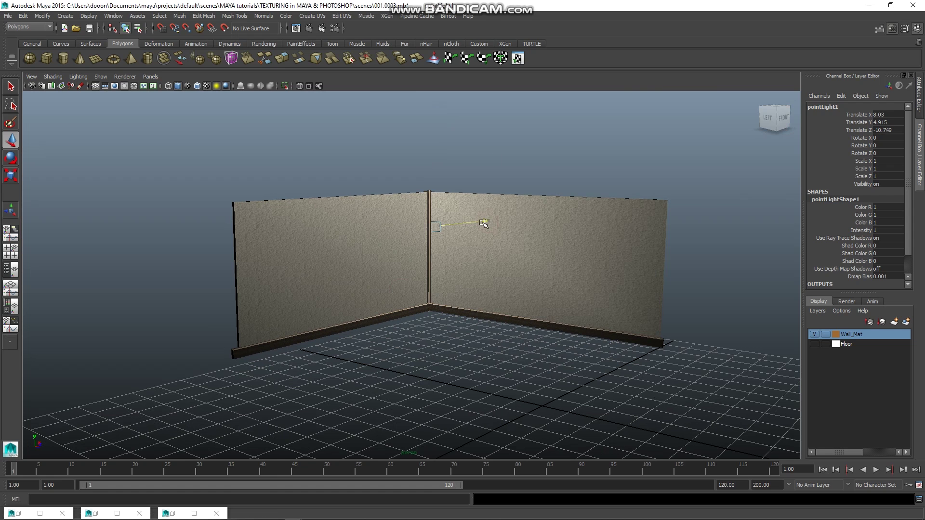
{"action": "left_click", "coordinate": [919, 107]}
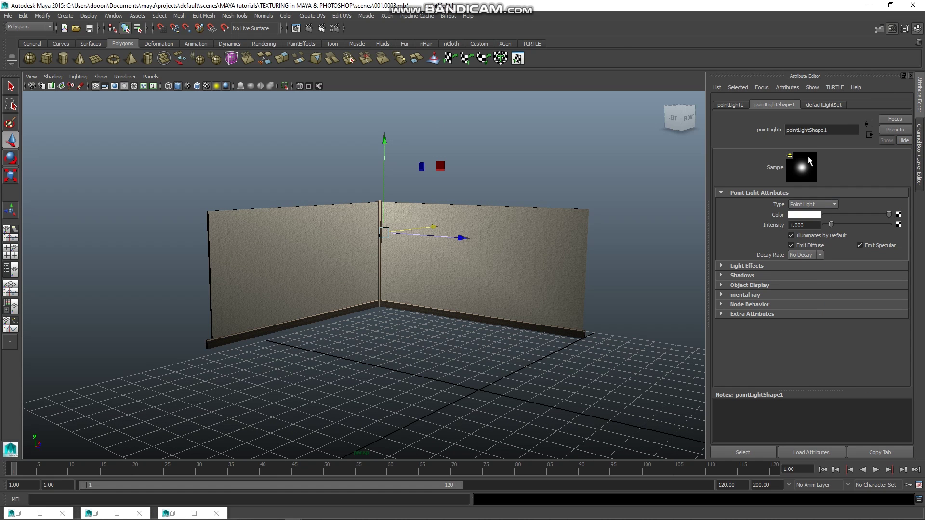
Browse the point light's attribute tabs and nudge the light slightly lower
{"action": "left_click", "coordinate": [821, 104]}
{"action": "left_click", "coordinate": [771, 105]}
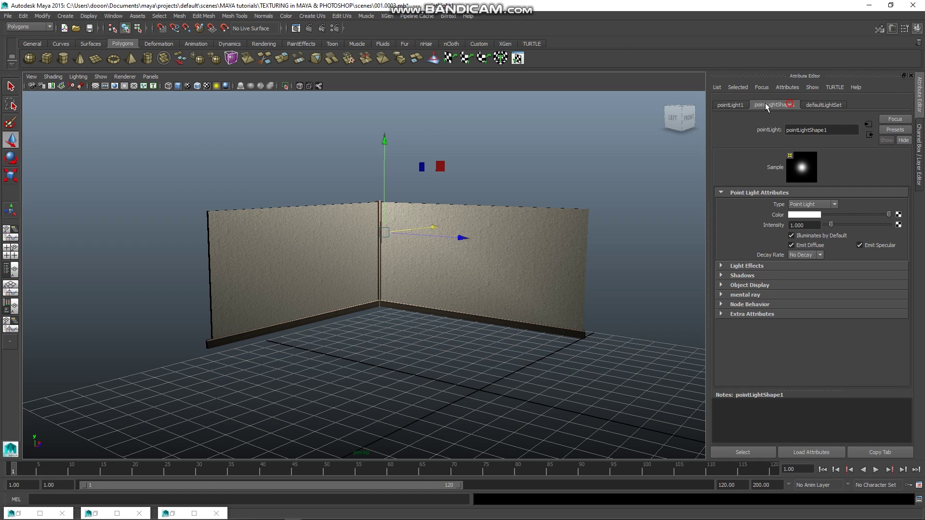
{"action": "left_click", "coordinate": [721, 106]}
{"action": "left_click", "coordinate": [775, 106]}
{"action": "scroll", "coordinate": [394, 275], "scroll_direction": "up", "scroll_amount": 1}
{"action": "scroll", "coordinate": [394, 276], "scroll_direction": "up", "scroll_amount": 1}
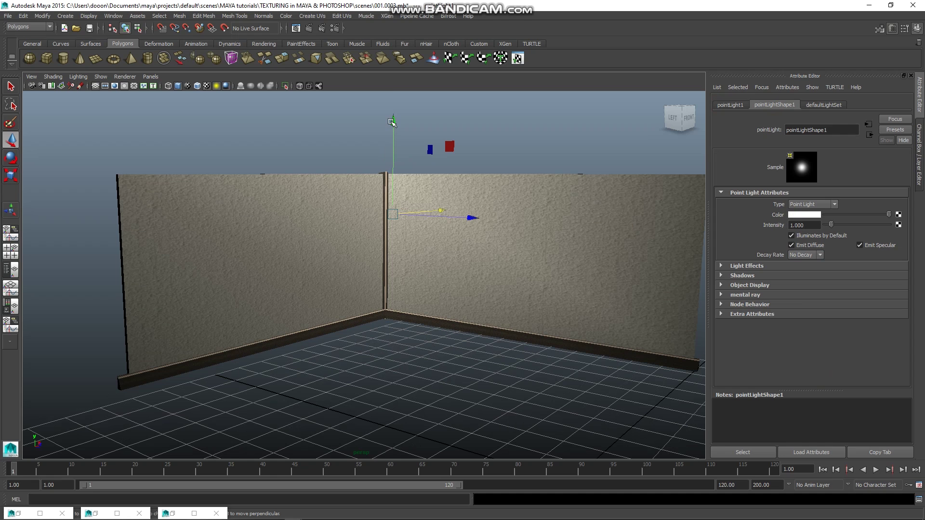
{"action": "left_click_drag", "start_coordinate": [394, 120], "coordinate": [394, 124]}
Set the point light Intensity to 0.8 and render the frame with mental ray
{"action": "double_click", "coordinate": [802, 225]}
{"action": "type", "text": "0.5"}
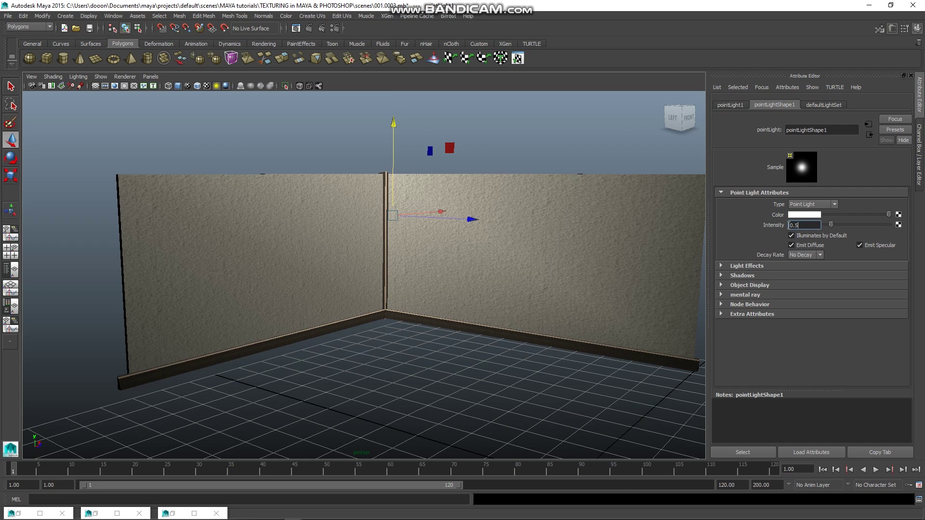
{"action": "key", "text": "Return"}
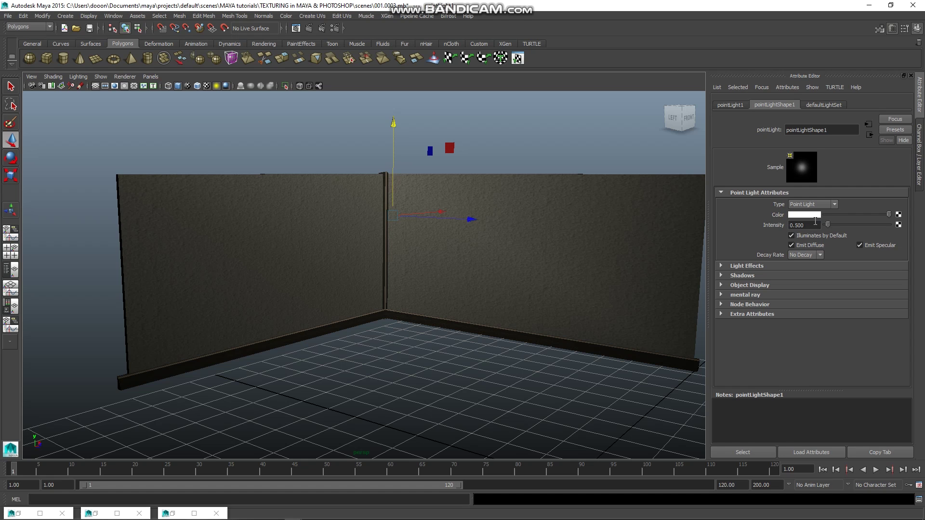
{"action": "left_click_drag", "start_coordinate": [809, 224], "coordinate": [788, 230]}
{"action": "type", "text": "0.800"}
{"action": "key", "text": "Return"}
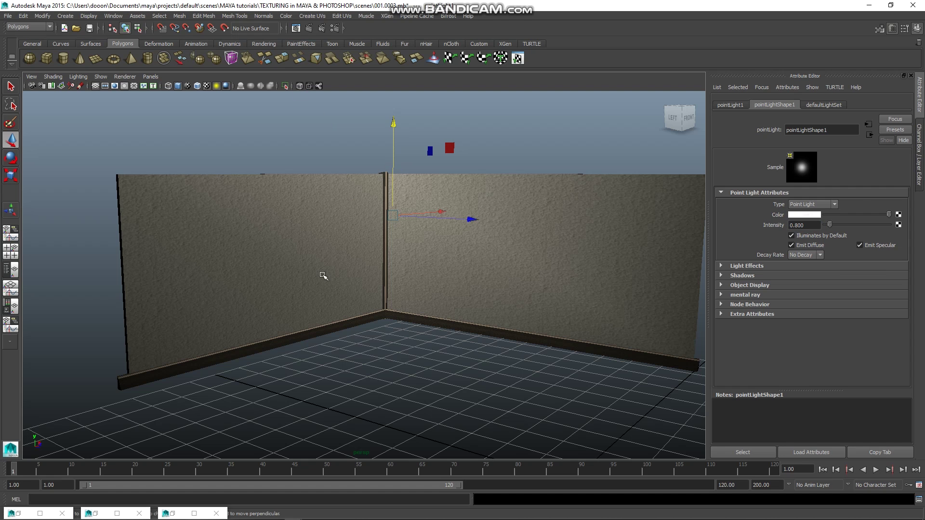
{"action": "left_click", "coordinate": [310, 29]}
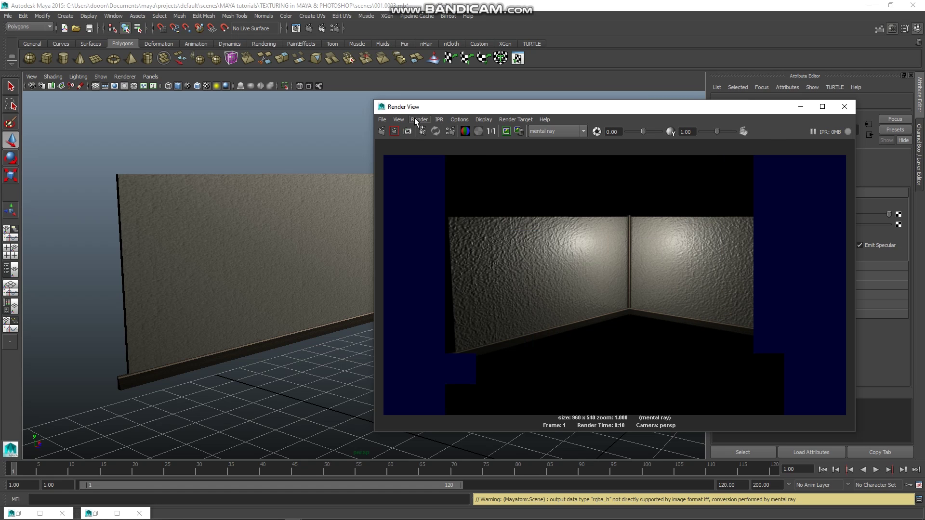
Switch Render View to Maya Software and re-render the frame
{"action": "left_click", "coordinate": [559, 131]}
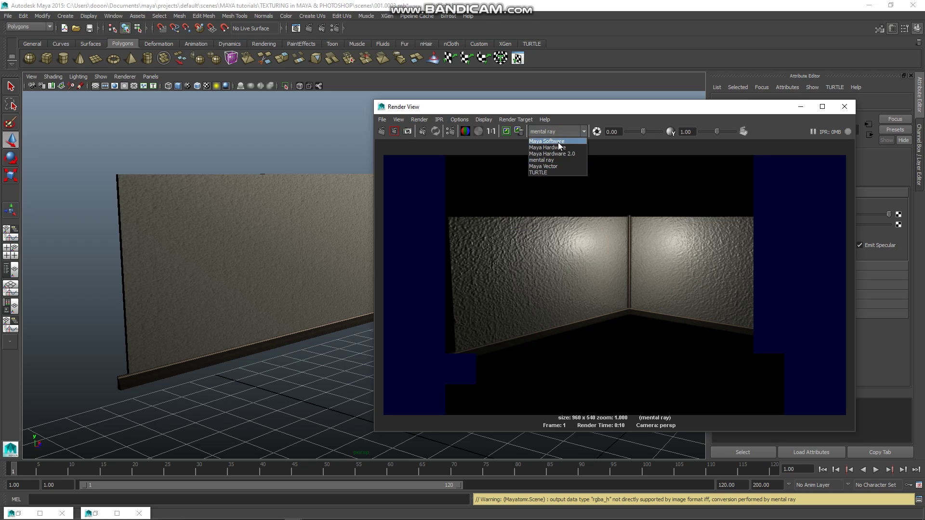
{"action": "left_click", "coordinate": [558, 142]}
{"action": "left_click", "coordinate": [382, 131]}
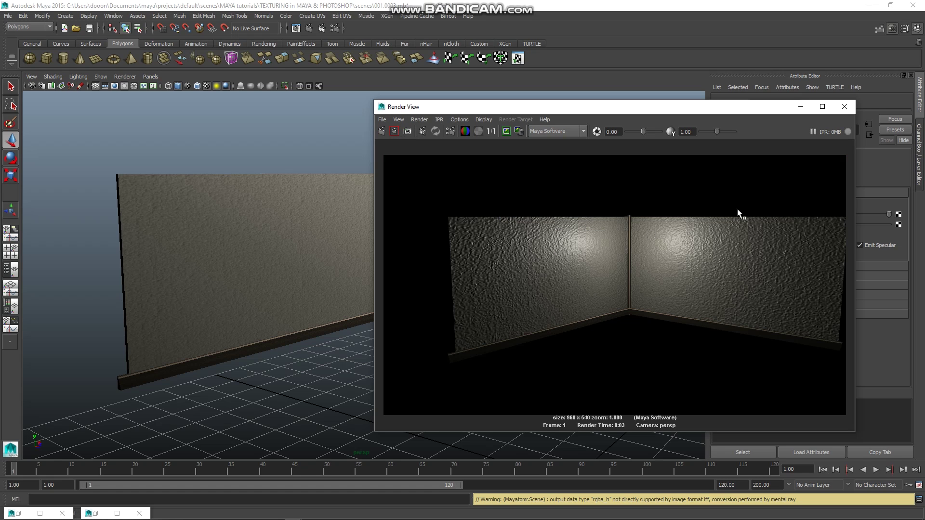
Lower point light Intensity to 0.6, re-render with mental ray, then minimize Render View
{"action": "left_click_drag", "start_coordinate": [682, 110], "coordinate": [436, 121]}
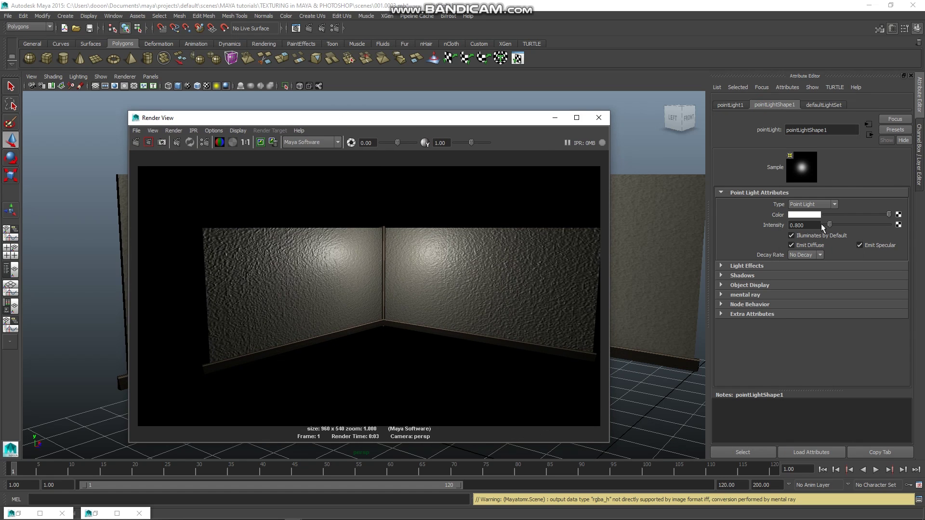
{"action": "left_click", "coordinate": [802, 225]}
{"action": "type", "text": "0.6"}
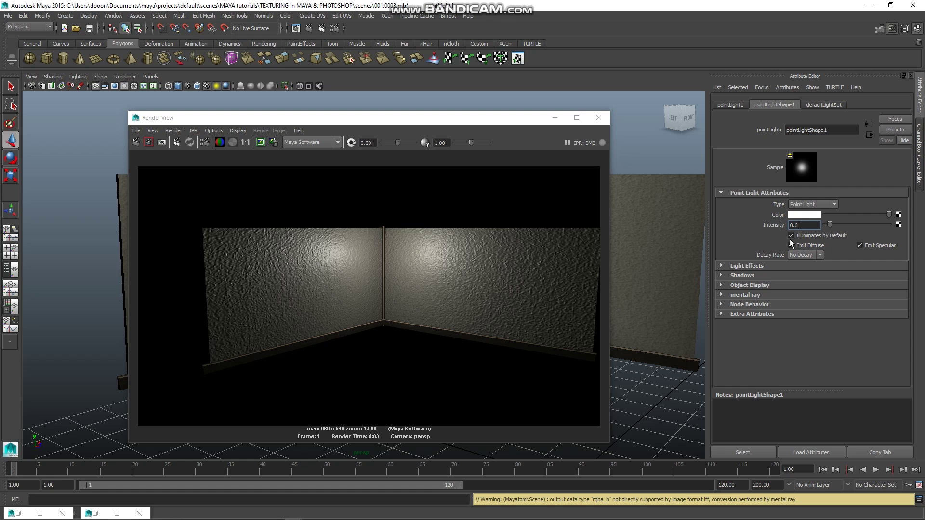
{"action": "key", "text": "Return"}
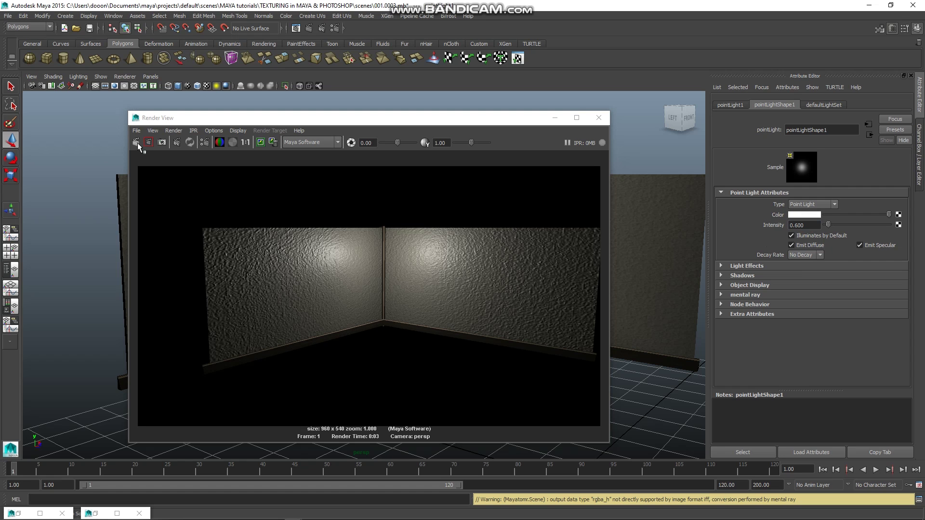
{"action": "left_click", "coordinate": [136, 143]}
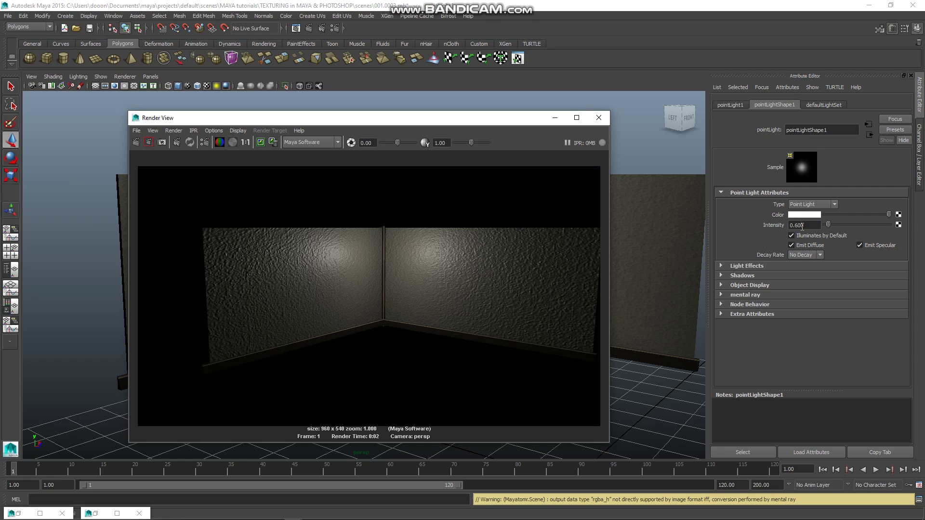
{"action": "left_click", "coordinate": [338, 142]}
{"action": "left_click", "coordinate": [313, 171]}
{"action": "left_click", "coordinate": [138, 144]}
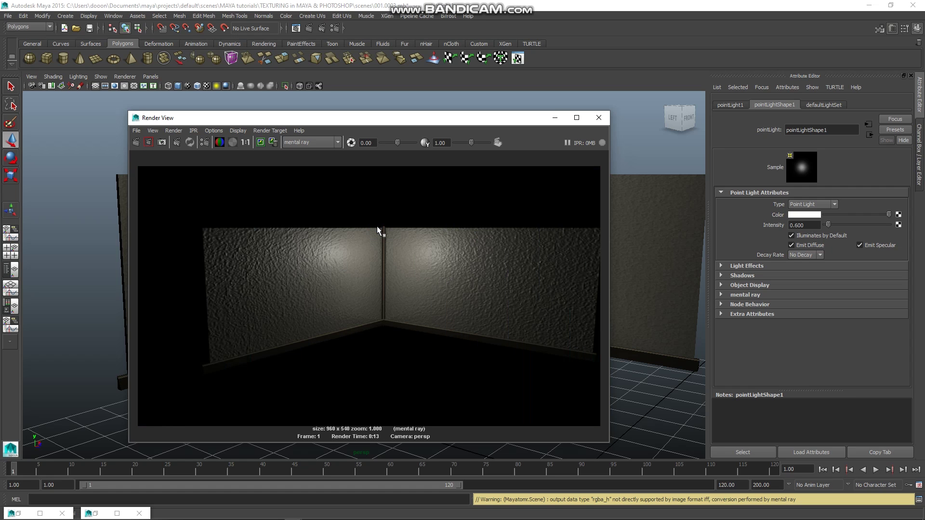
{"action": "left_click", "coordinate": [555, 117]}
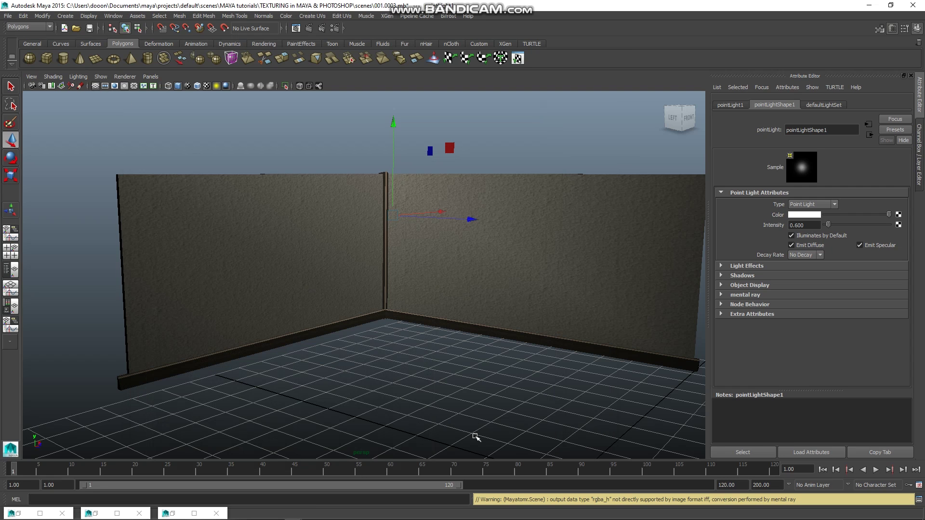
Turn on the Floor layer's visibility, render the room with the floor, then close Render View
{"action": "left_click", "coordinate": [916, 155]}
{"action": "left_click", "coordinate": [814, 344]}
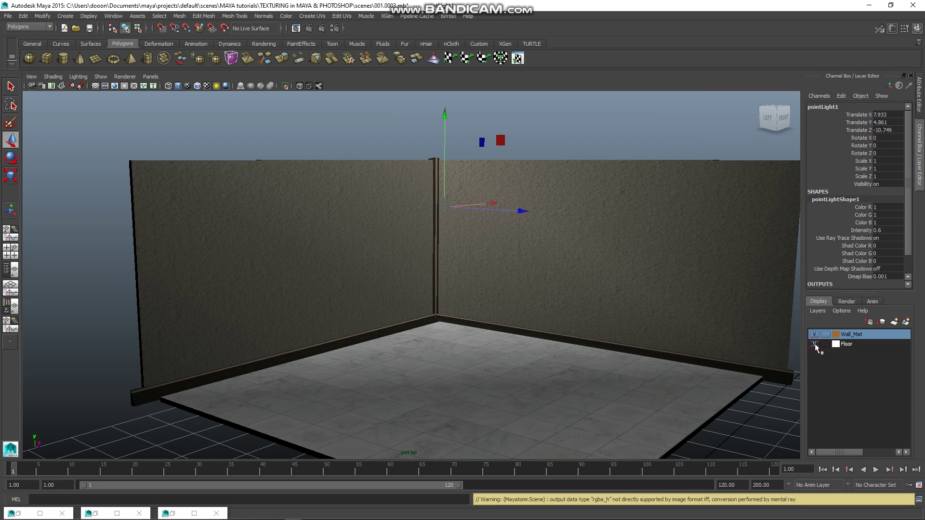
{"action": "left_click", "coordinate": [310, 28]}
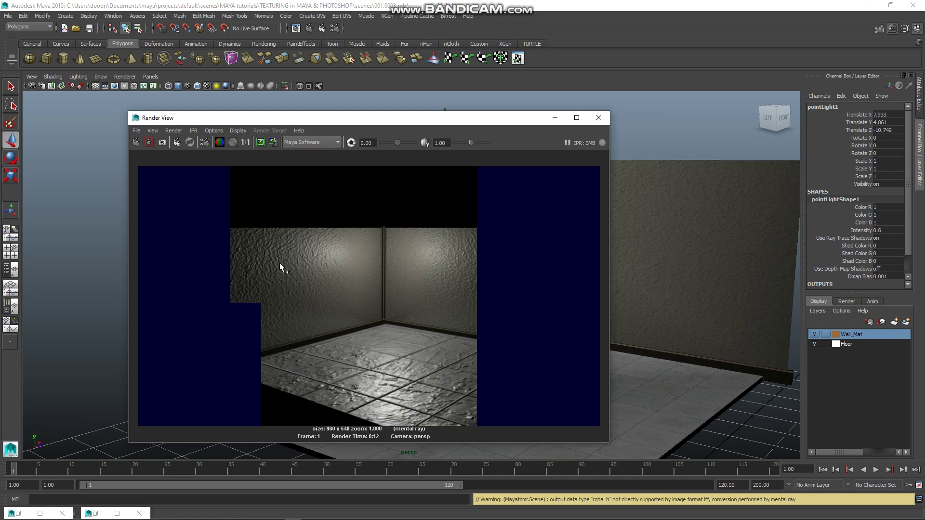
{"action": "left_click", "coordinate": [135, 143]}
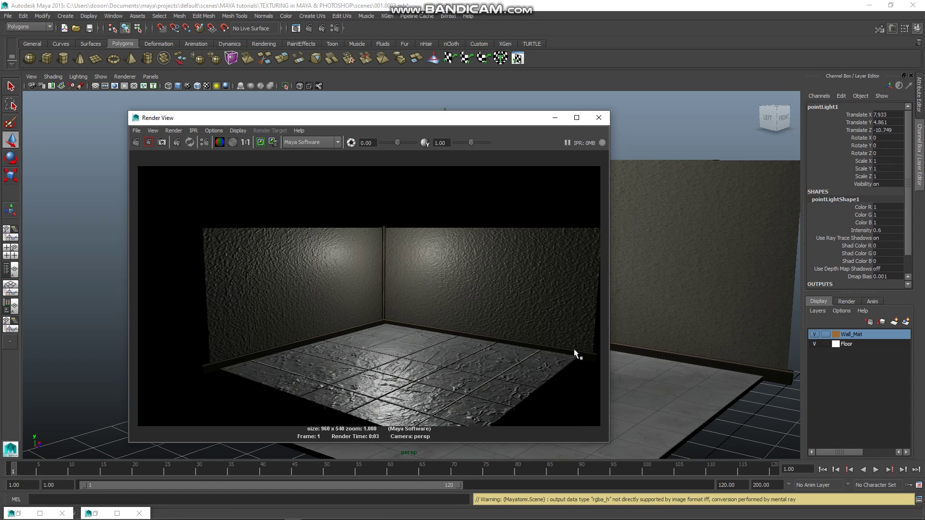
{"action": "left_click", "coordinate": [500, 352]}
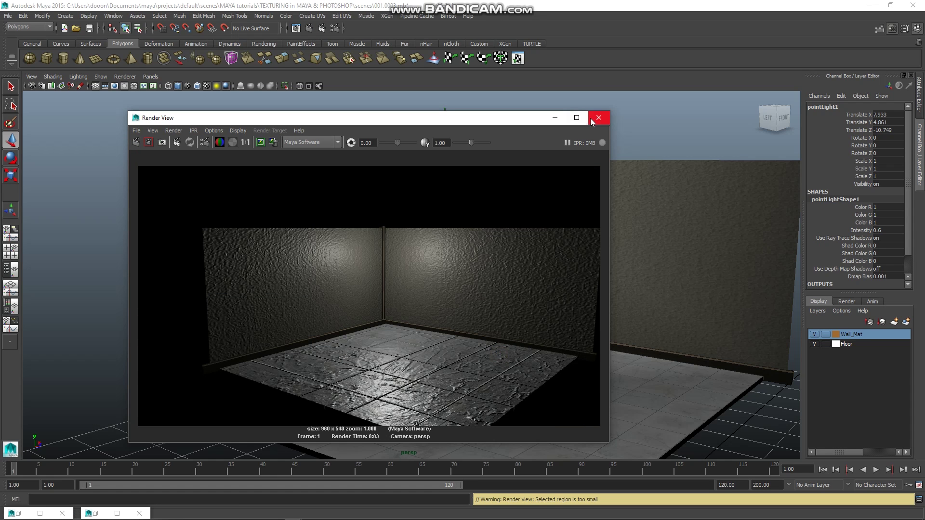
{"action": "left_click", "coordinate": [592, 121]}
Select the floor and open Floor_Mat's bump map file3 texture node in the Attribute Editor
{"action": "left_click", "coordinate": [436, 374]}
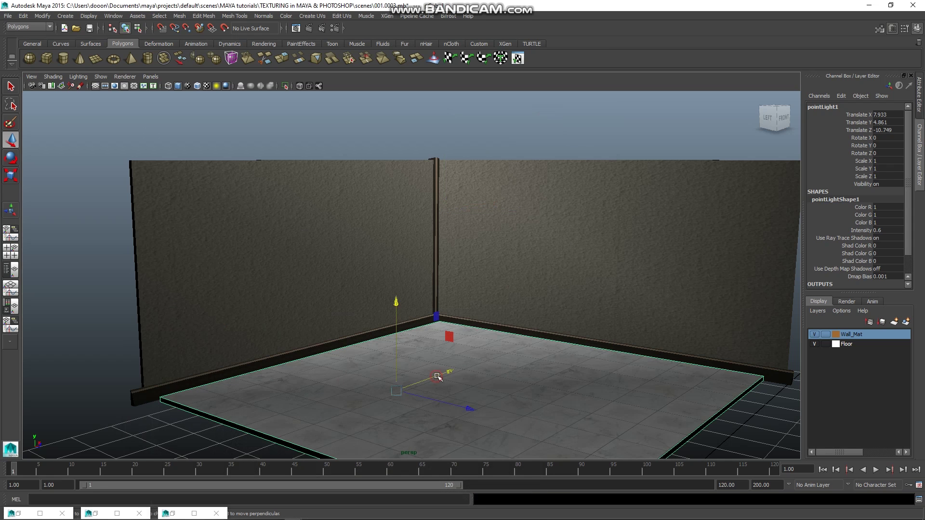
{"action": "left_click", "coordinate": [919, 99]}
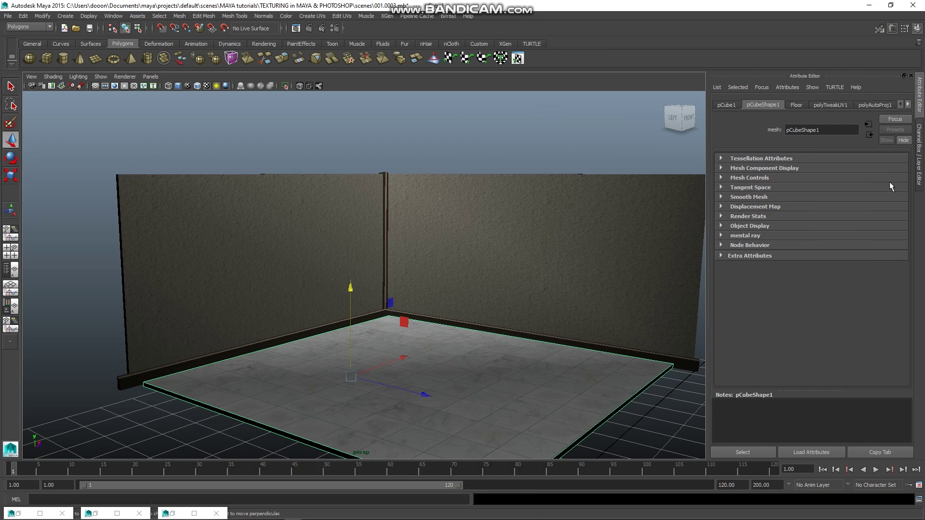
{"action": "left_click", "coordinate": [908, 105]}
{"action": "left_click", "coordinate": [878, 105]}
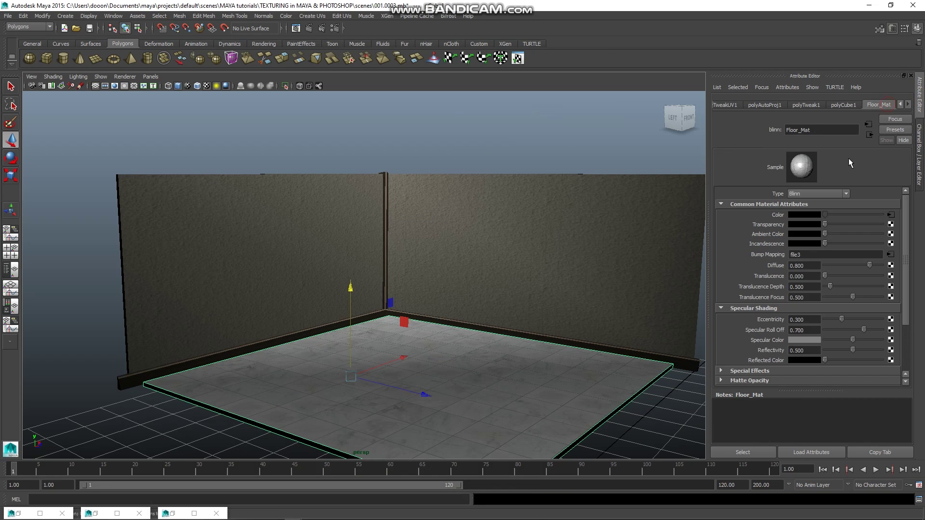
{"action": "left_click", "coordinate": [890, 255]}
{"action": "left_click", "coordinate": [767, 106]}
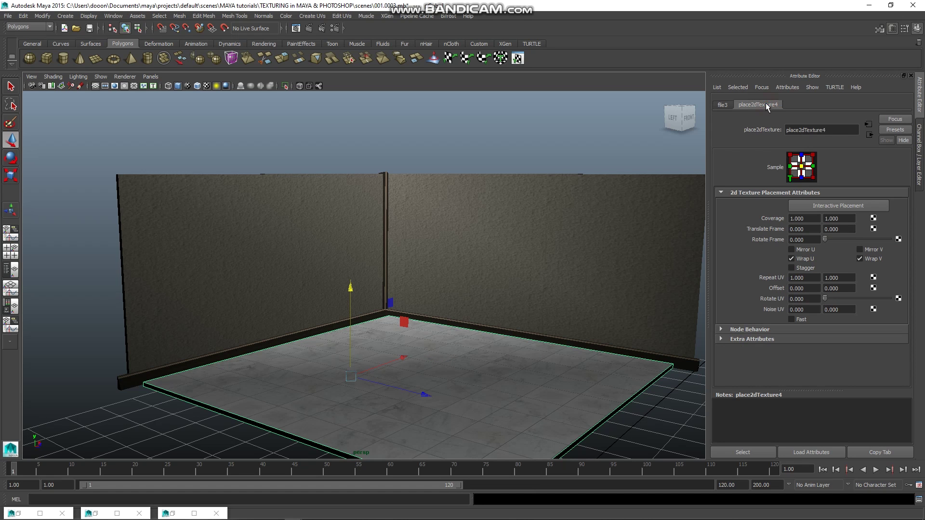
{"action": "left_click", "coordinate": [724, 105]}
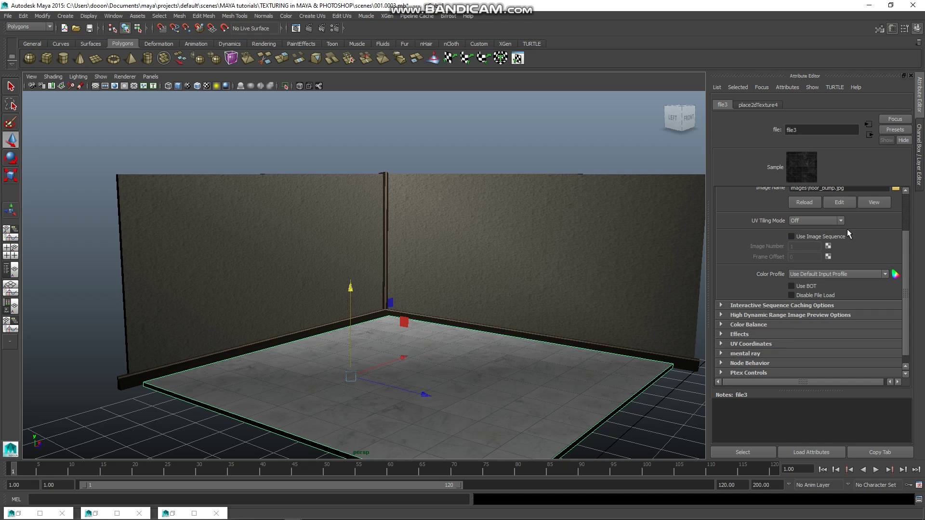
Show the bump texture's place2dTexture4 placement settings, with repeat still at 1
{"action": "scroll", "coordinate": [847, 231], "scroll_direction": "up", "scroll_amount": 2}
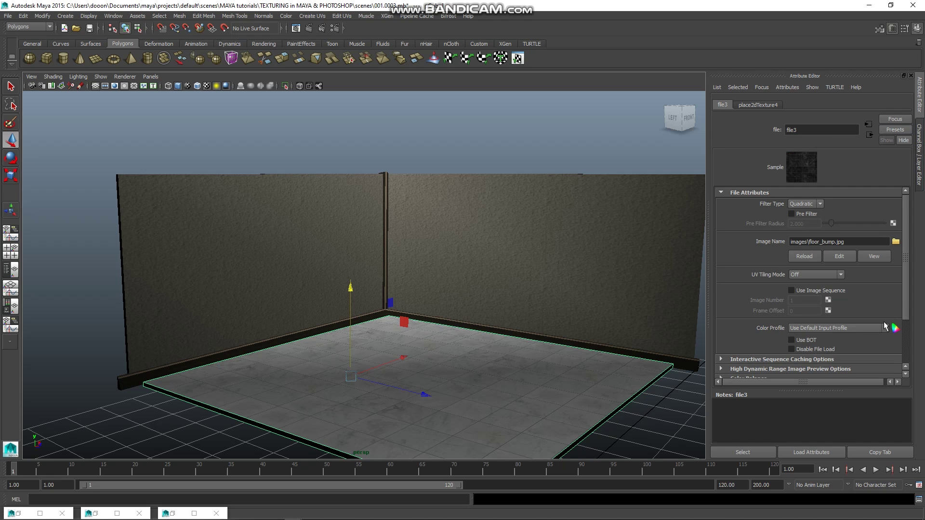
{"action": "scroll", "coordinate": [891, 319], "scroll_direction": "down", "scroll_amount": 1}
{"action": "scroll", "coordinate": [867, 296], "scroll_direction": "up", "scroll_amount": 1}
{"action": "left_click", "coordinate": [920, 110]}
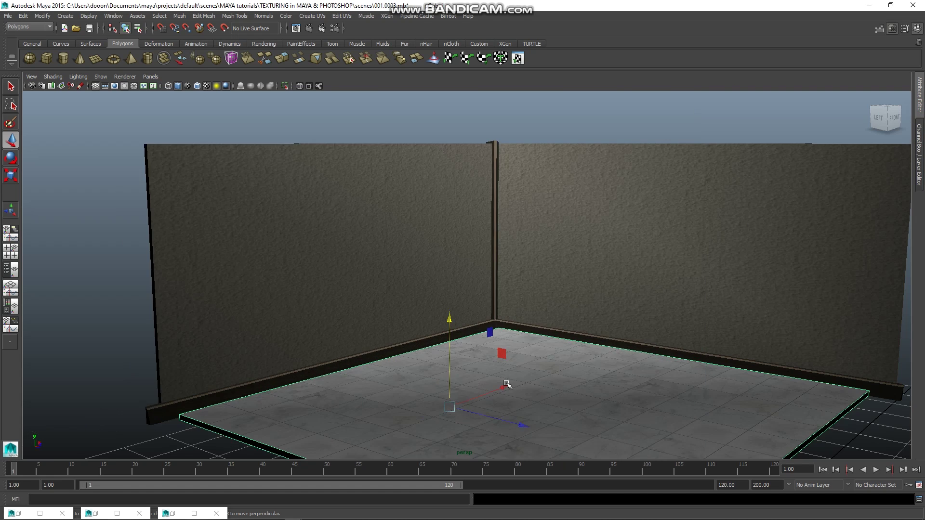
{"action": "left_click", "coordinate": [920, 157]}
{"action": "left_click", "coordinate": [920, 94]}
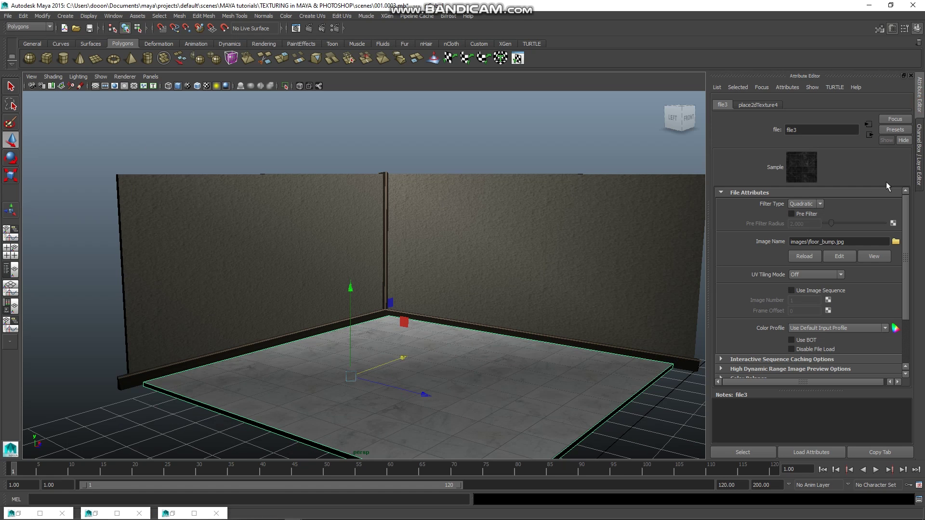
{"action": "left_click", "coordinate": [757, 105]}
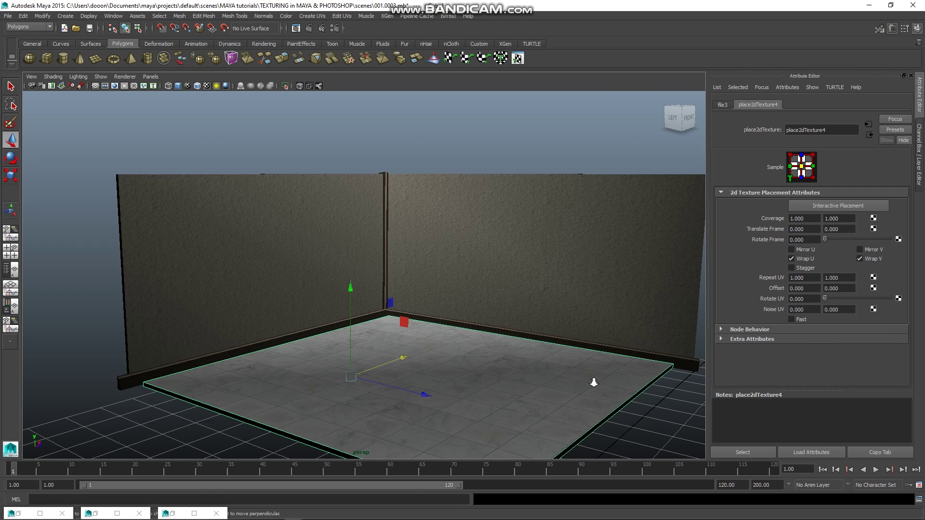
{"action": "scroll", "coordinate": [592, 382], "scroll_direction": "down", "scroll_amount": 3}
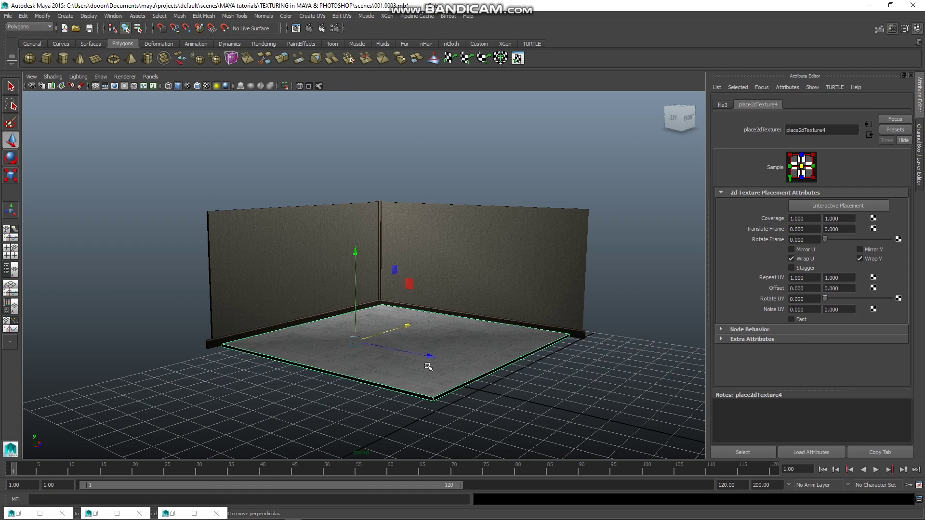
{"action": "left_click_drag", "start_coordinate": [413, 349], "coordinate": [432, 353], "text": "alt"}
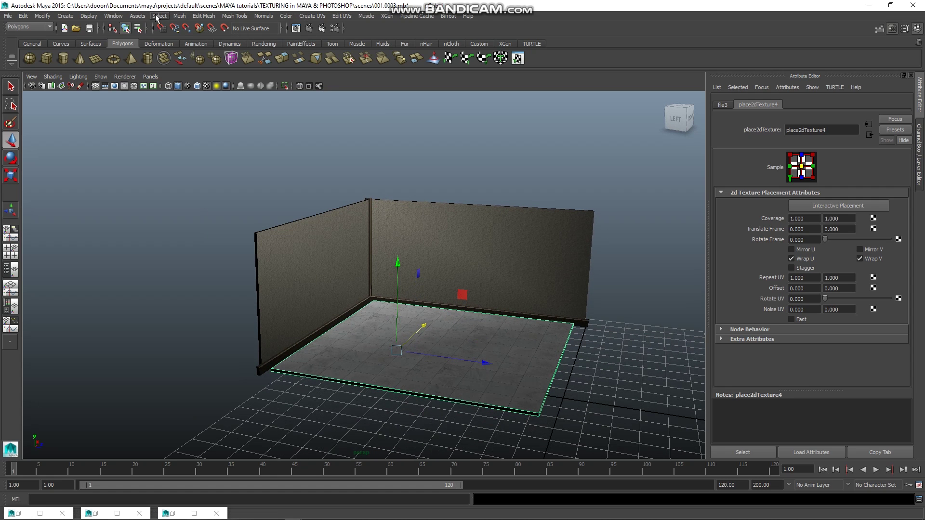
Open Hypershade and display the Floor_Mat shading network
{"action": "left_click", "coordinate": [120, 18]}
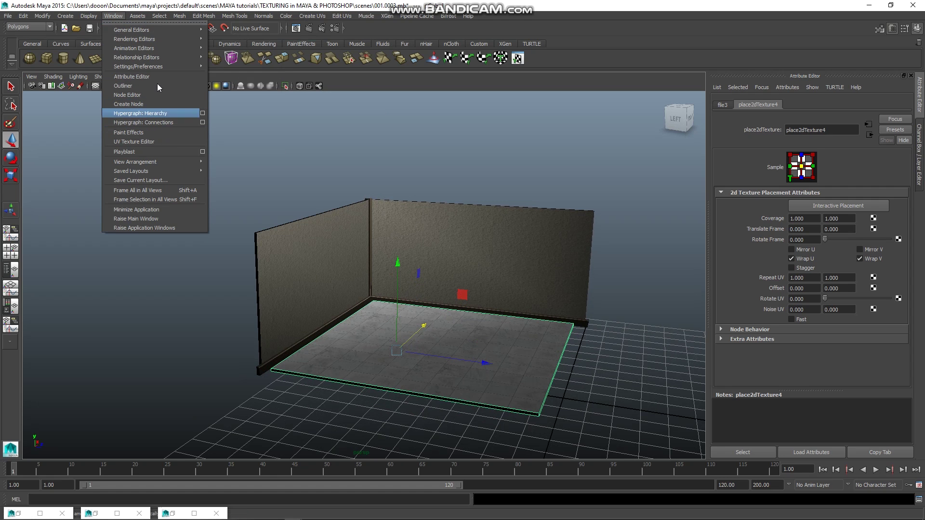
{"action": "mouse_move", "coordinate": [134, 39]}
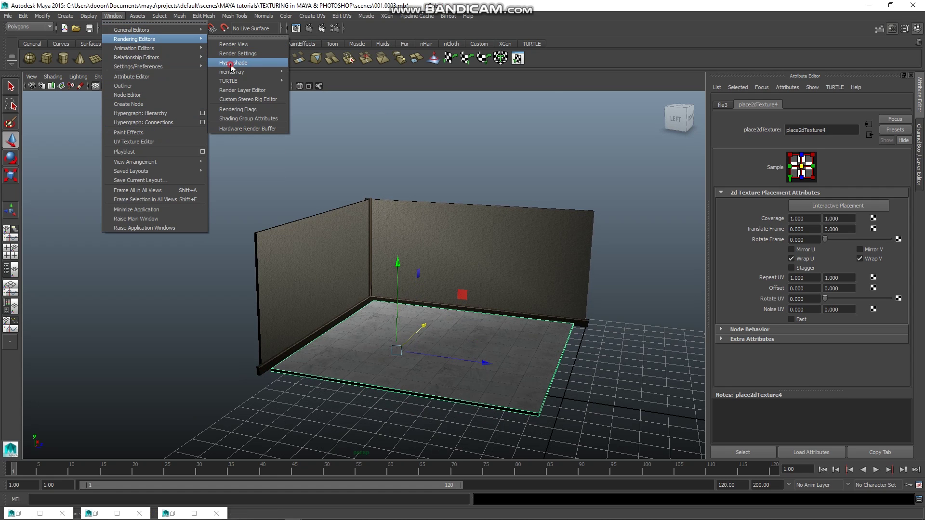
{"action": "left_click", "coordinate": [228, 63]}
{"action": "mouse_move", "coordinate": [790, 290]}
{"action": "left_mouse_down"}
{"action": "mouse_move", "coordinate": [699, 149]}
{"action": "mouse_move", "coordinate": [669, 133]}
{"action": "left_mouse_up"}
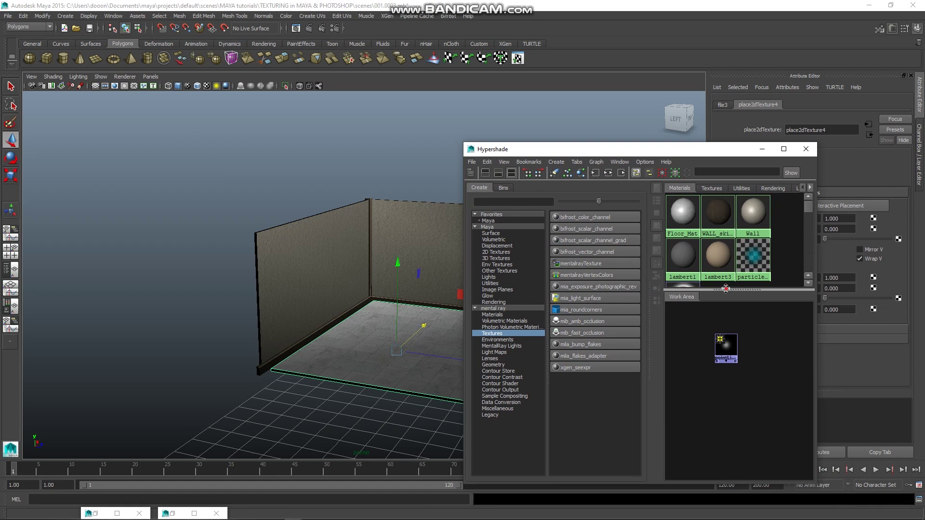
{"action": "left_click_drag", "start_coordinate": [725, 291], "coordinate": [718, 379]}
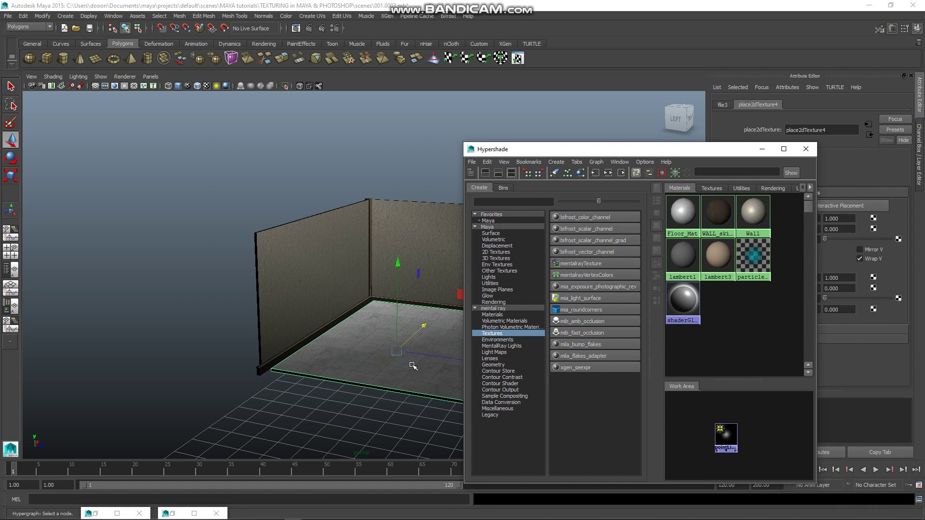
{"action": "left_click", "coordinate": [728, 338]}
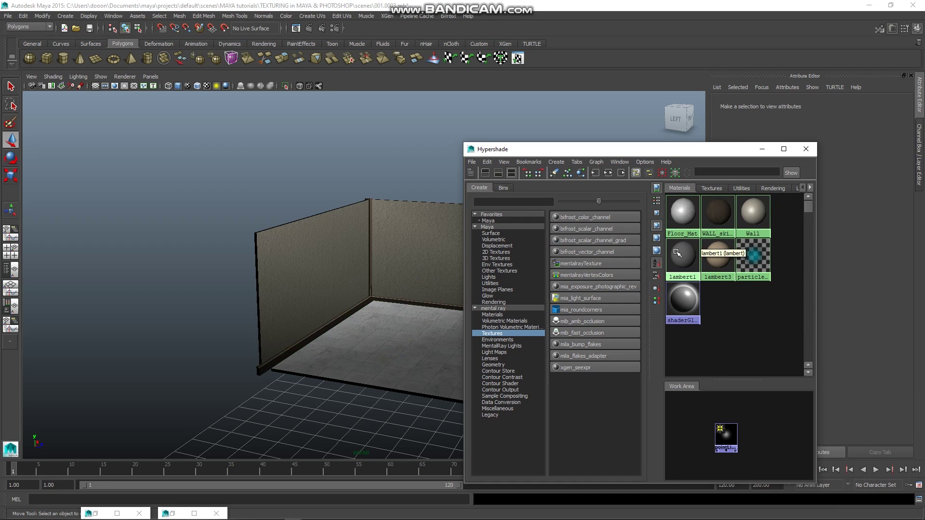
{"action": "left_click", "coordinate": [688, 228]}
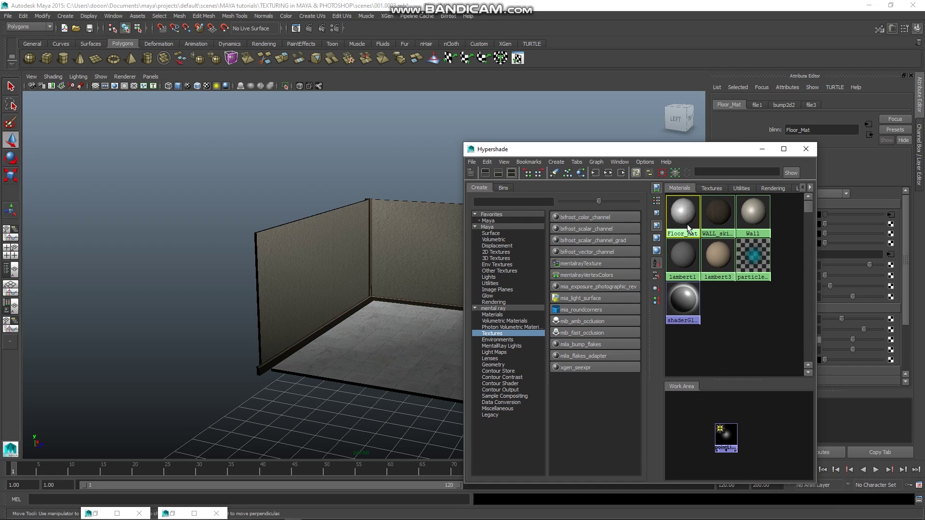
{"action": "left_click", "coordinate": [608, 172]}
{"action": "left_click_drag", "start_coordinate": [722, 380], "coordinate": [723, 267]}
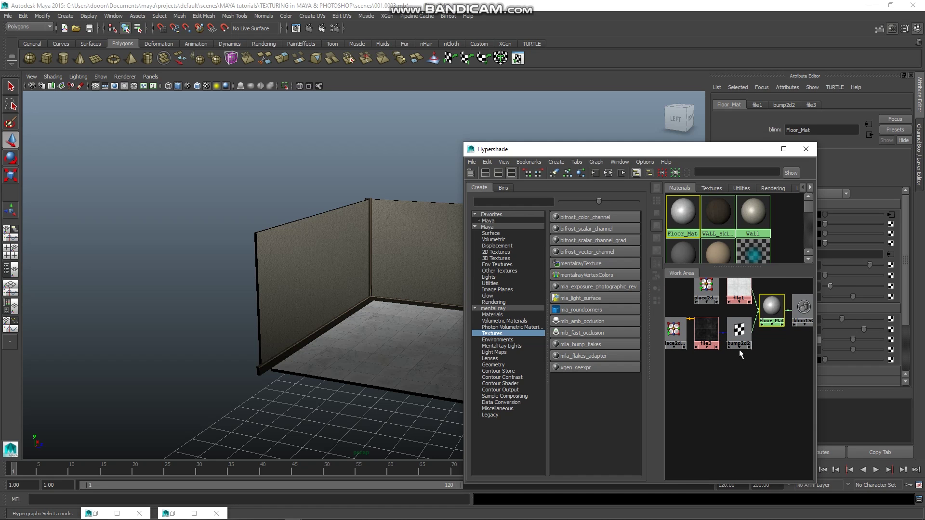
{"action": "middle_click_drag", "start_coordinate": [740, 354], "coordinate": [753, 405], "text": "alt"}
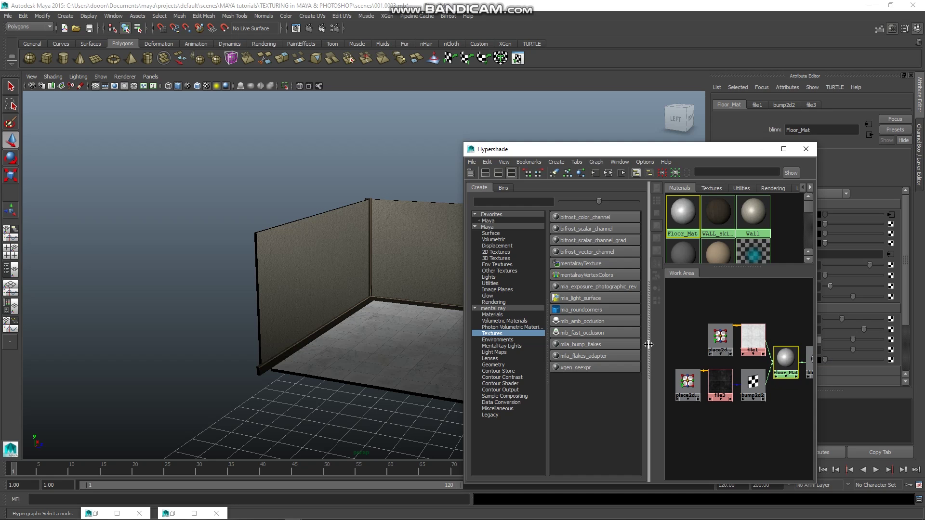
{"action": "left_click_drag", "start_coordinate": [648, 344], "coordinate": [614, 344]}
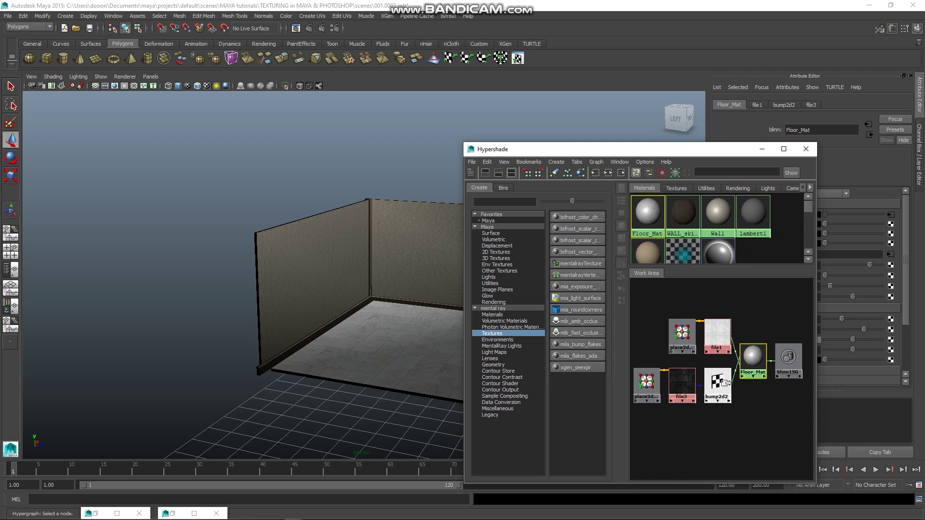
{"action": "scroll", "coordinate": [725, 383], "scroll_direction": "up", "scroll_amount": 1}
{"action": "scroll", "coordinate": [717, 398], "scroll_direction": "up", "scroll_amount": 1}
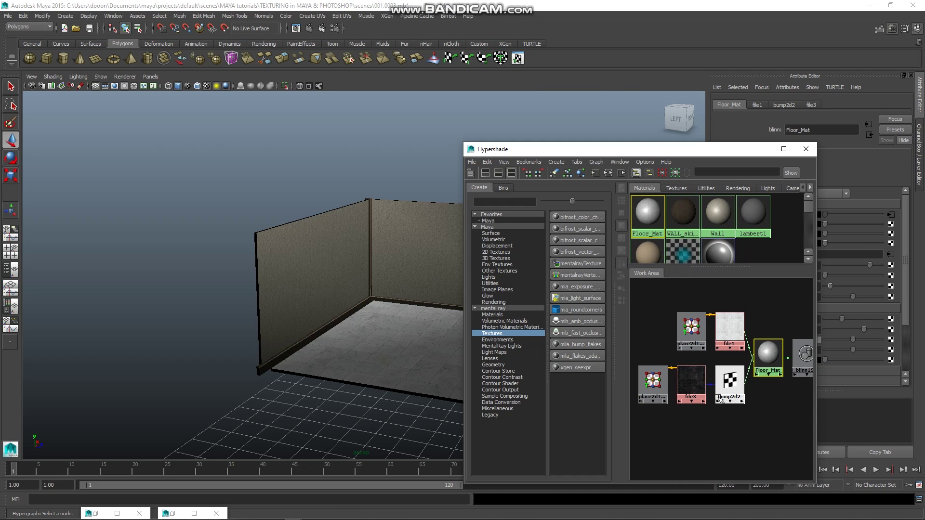
Inspect the floor's placement and bump texture nodes, then select the bump2d2 node
{"action": "left_click", "coordinate": [694, 331]}
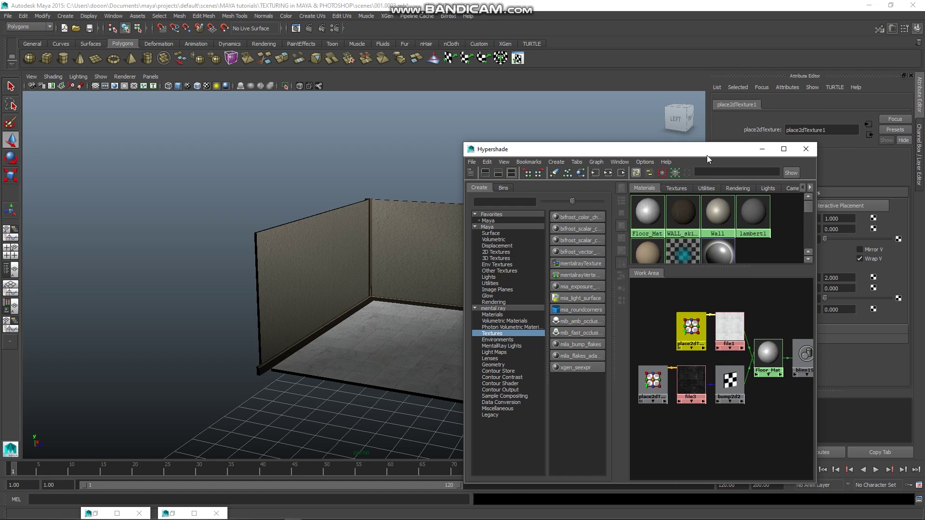
{"action": "left_click_drag", "start_coordinate": [680, 151], "coordinate": [572, 140]}
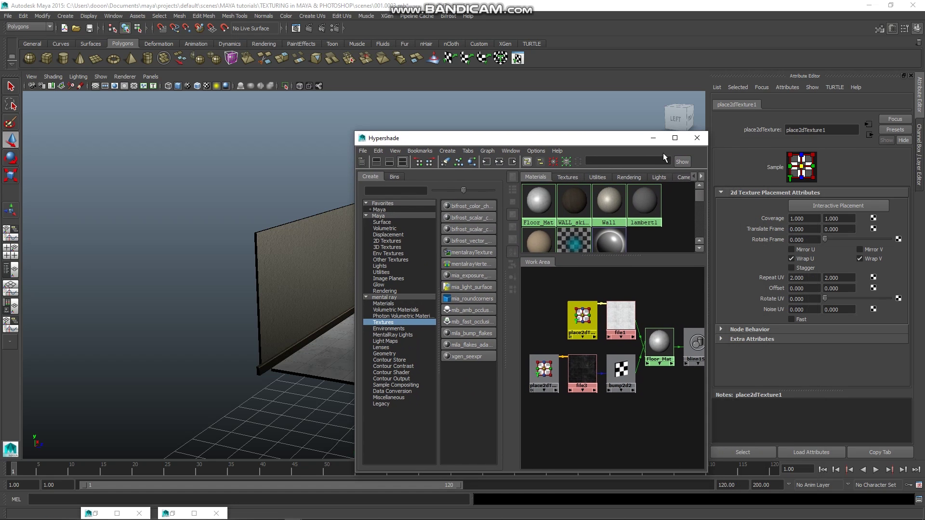
{"action": "left_click", "coordinate": [538, 369]}
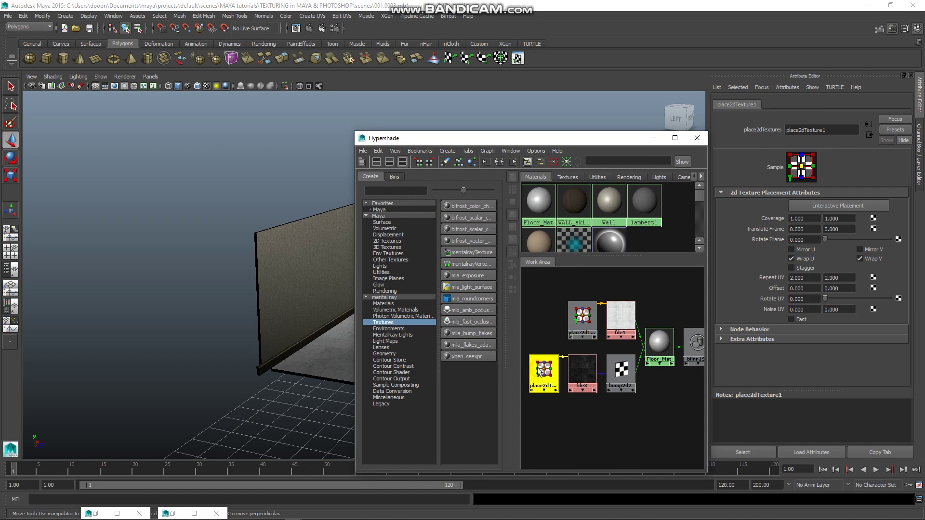
{"action": "left_click", "coordinate": [588, 380]}
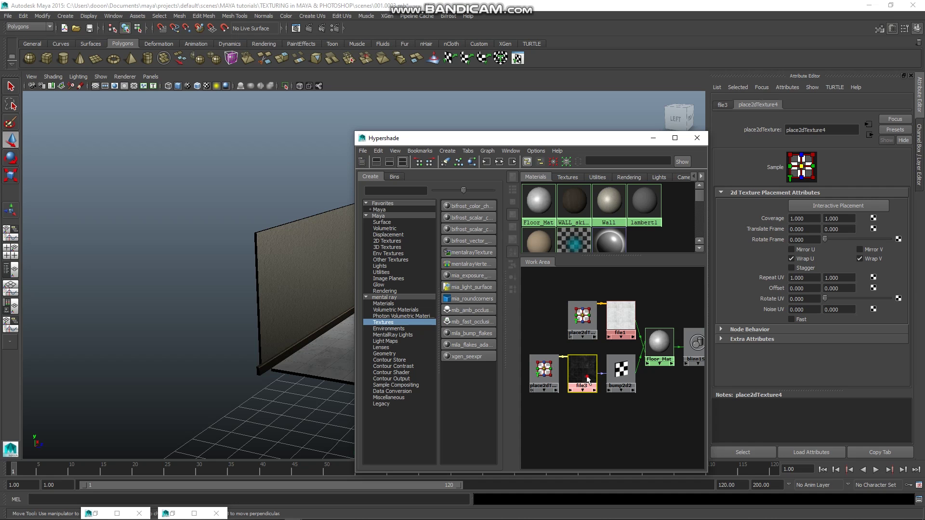
{"action": "left_click", "coordinate": [624, 379]}
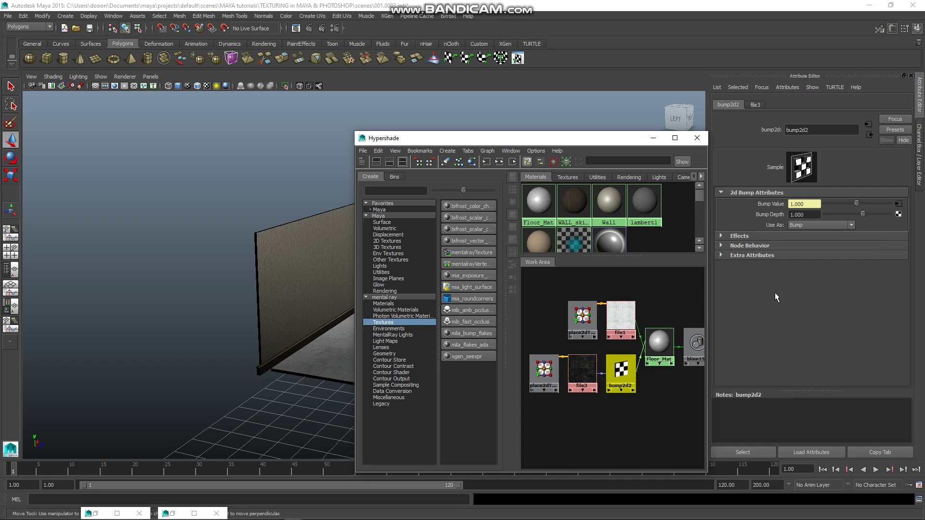
{"action": "left_click", "coordinate": [790, 214]}
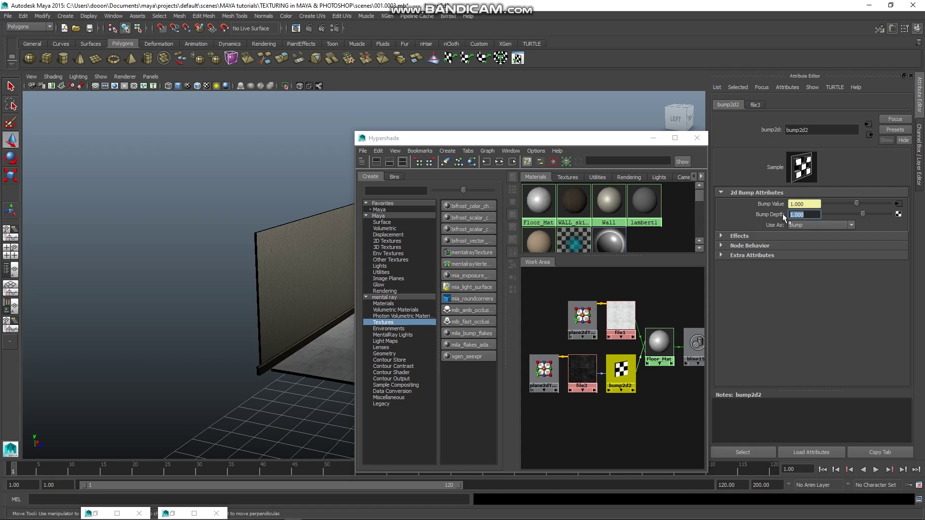
{"action": "left_click", "coordinate": [660, 396]}
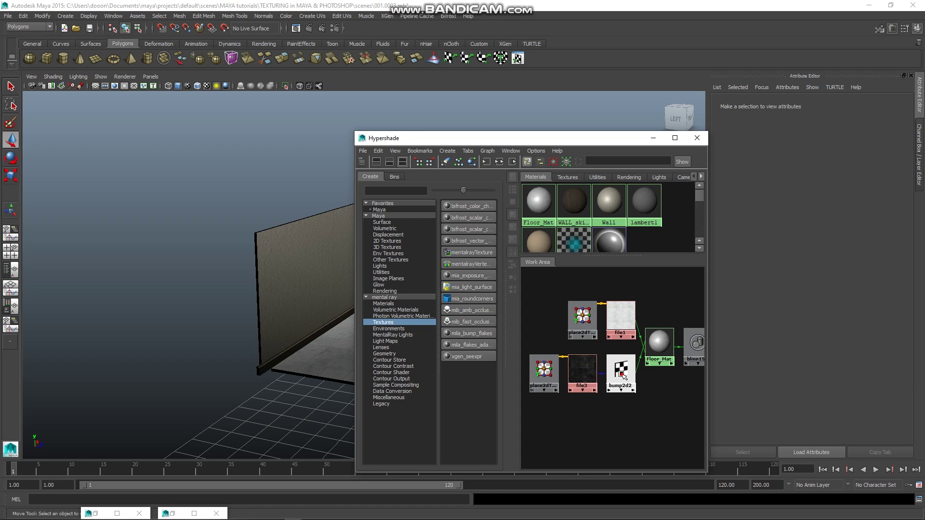
{"action": "left_click", "coordinate": [623, 374]}
Set bump2d2's Bump Depth to 0.2 and render the current frame
{"action": "left_click", "coordinate": [816, 214]}
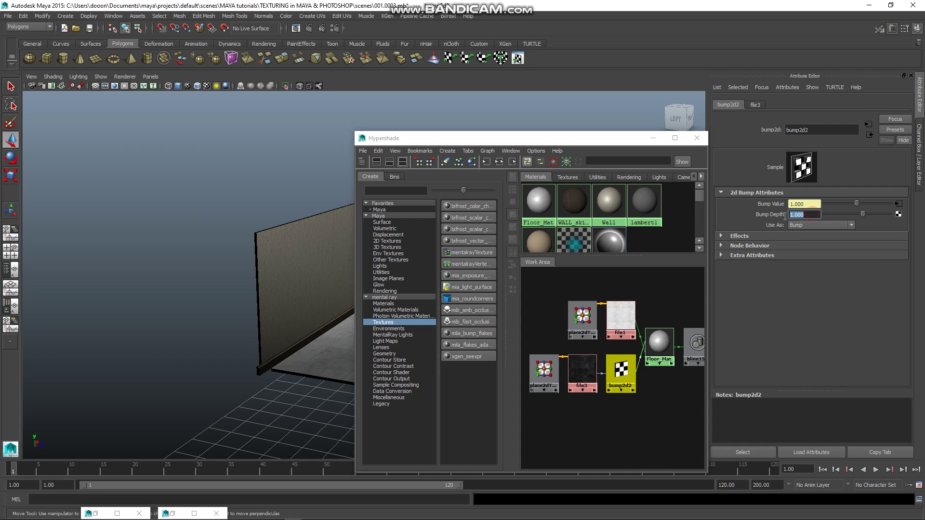
{"action": "type", "text": "0."}
{"action": "type", "text": "2"}
{"action": "key", "text": "Return"}
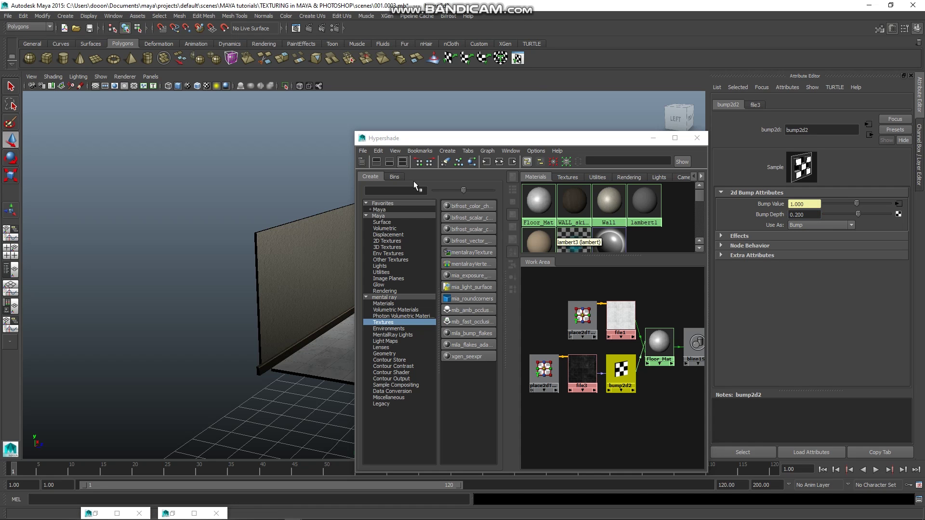
{"action": "left_click", "coordinate": [309, 29]}
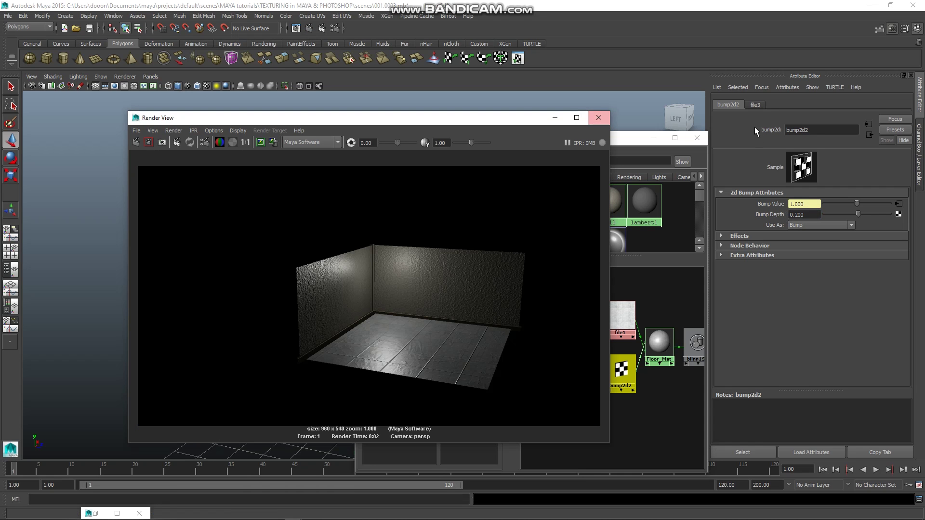
Lower Bump Depth to 0.1 and redo the previous render
{"action": "left_click", "coordinate": [793, 215]}
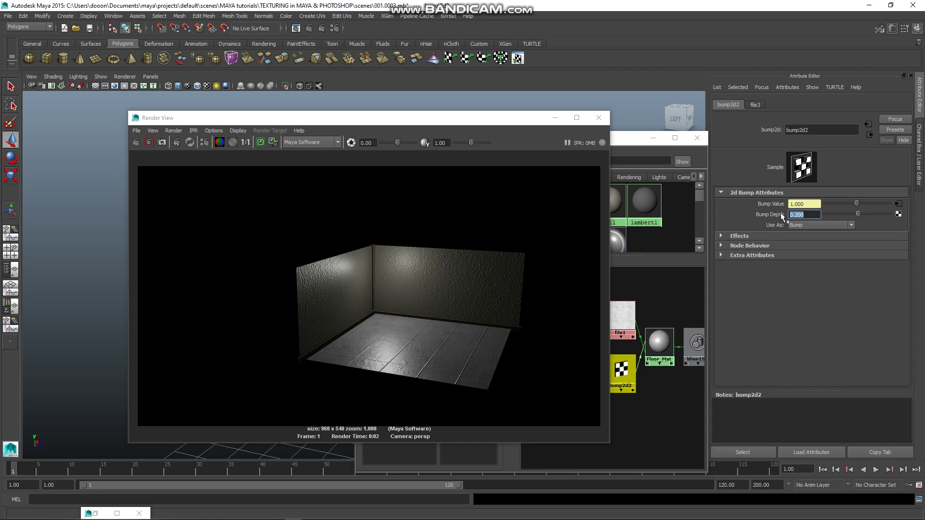
{"action": "type", "text": "0.1"}
{"action": "key", "text": "Return"}
{"action": "left_click", "coordinate": [136, 143]}
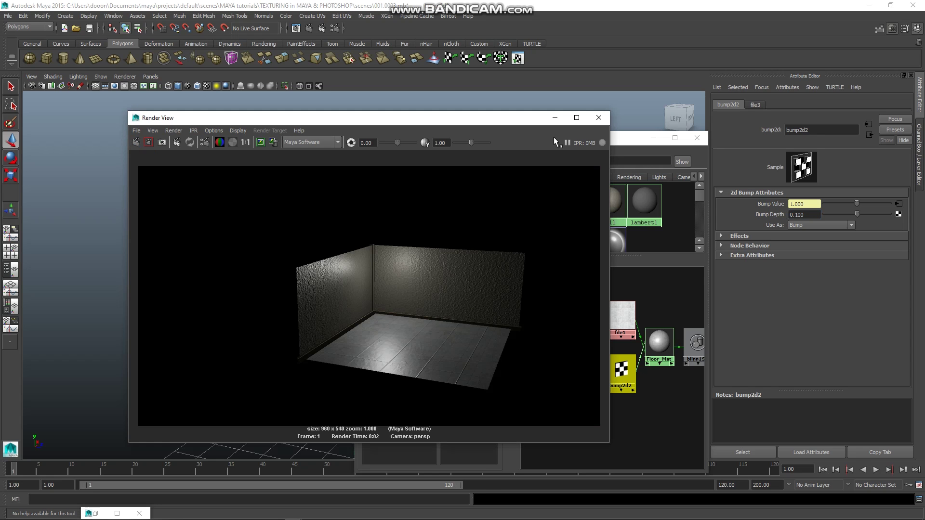
Minimize the Render View and Hypershade windows and tumble the viewport to the room corner
{"action": "left_click", "coordinate": [554, 117]}
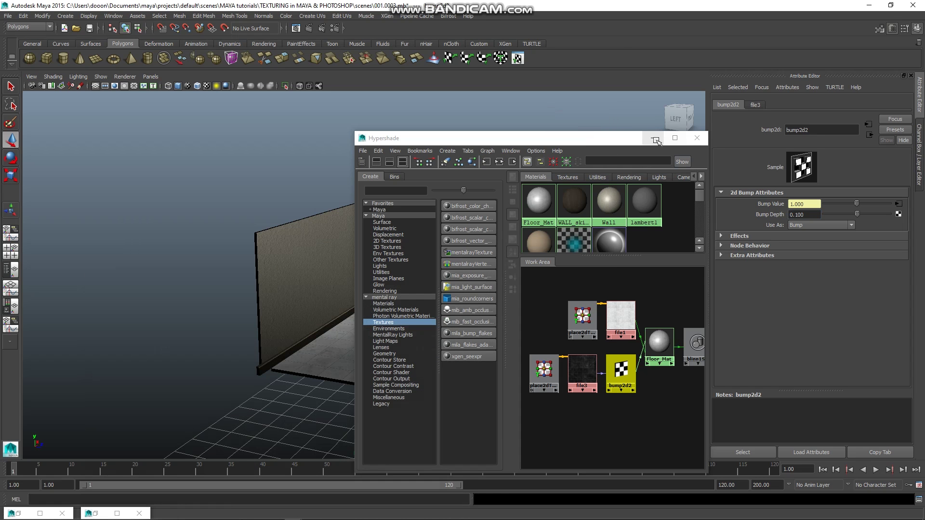
{"action": "left_click", "coordinate": [656, 140]}
{"action": "left_click_drag", "start_coordinate": [570, 357], "coordinate": [554, 351], "text": "alt"}
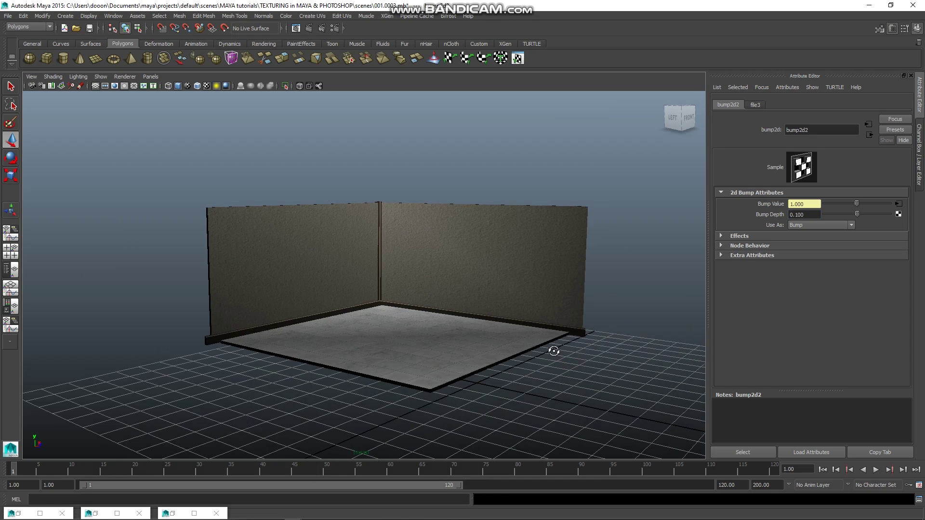
{"action": "scroll", "coordinate": [510, 347], "scroll_direction": "up", "scroll_amount": 3}
{"action": "scroll", "coordinate": [386, 366], "scroll_direction": "up", "scroll_amount": 2}
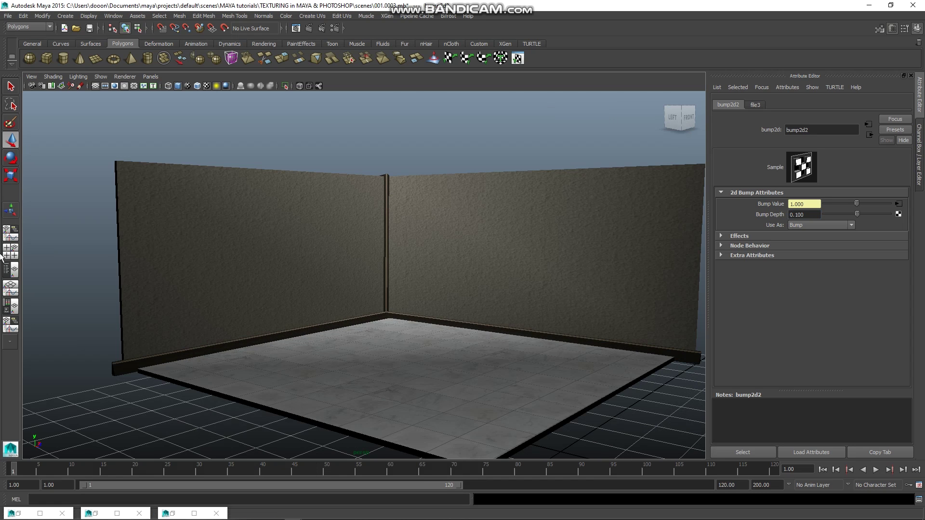
Switch the viewport to a two-pane side-by-side layout
{"action": "left_click", "coordinate": [11, 251]}
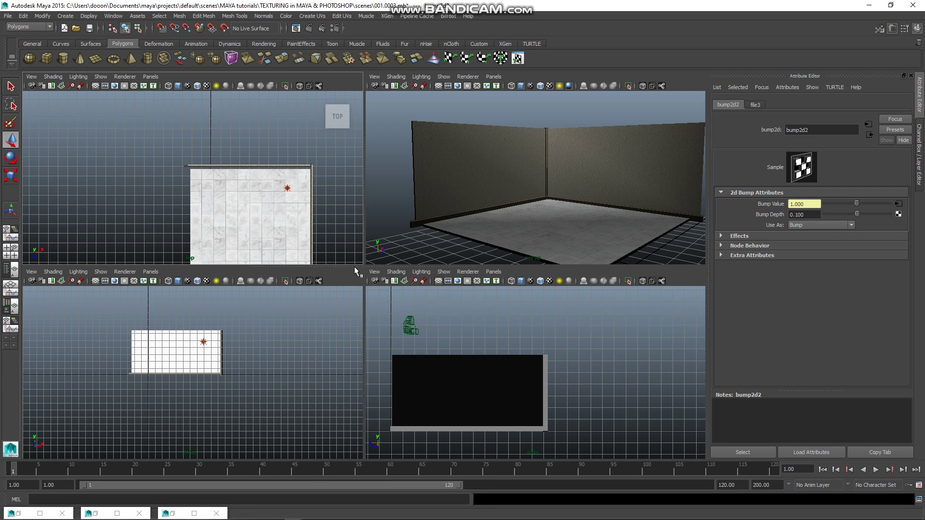
{"action": "left_click_drag", "start_coordinate": [354, 267], "coordinate": [354, 458]}
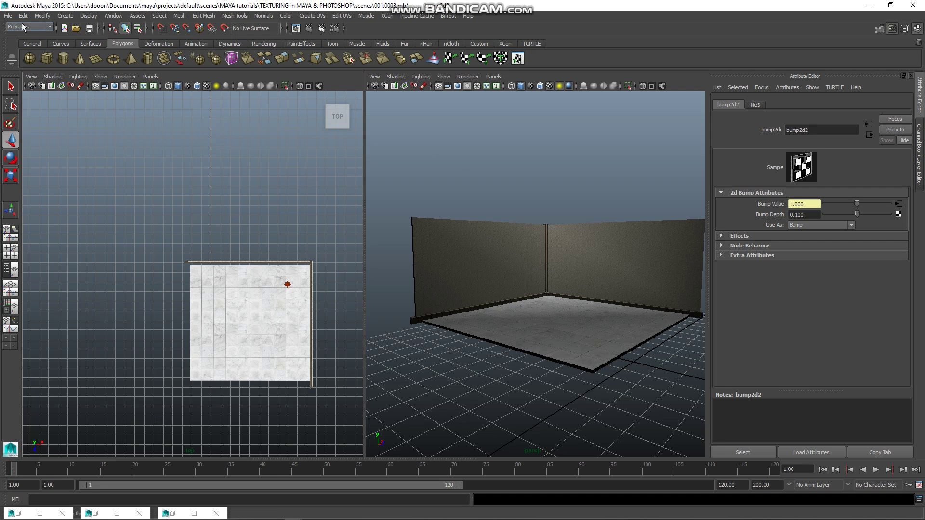
{"action": "left_click", "coordinate": [145, 79]}
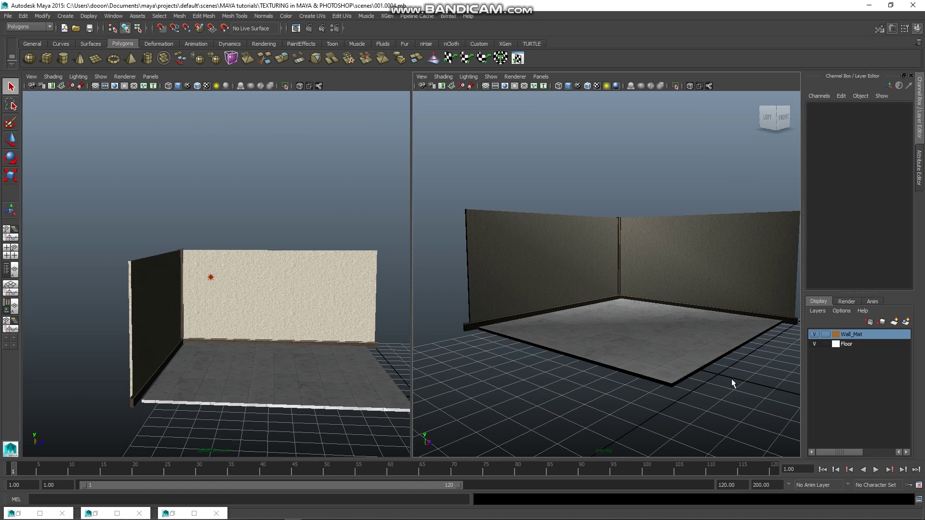
Hide the Floor layer, add the walls and baseboards to Wall_Mat, and hide Wall_Mat
{"action": "left_click", "coordinate": [844, 346]}
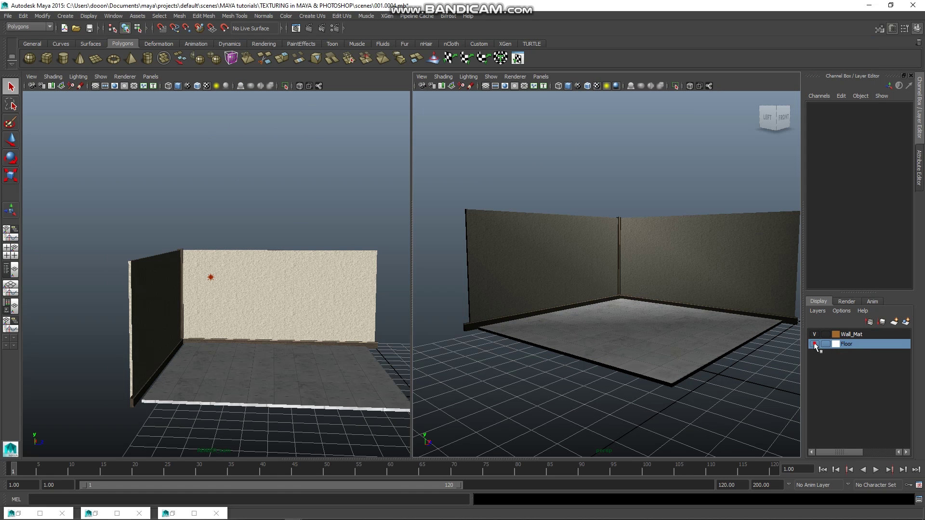
{"action": "left_click", "coordinate": [814, 343]}
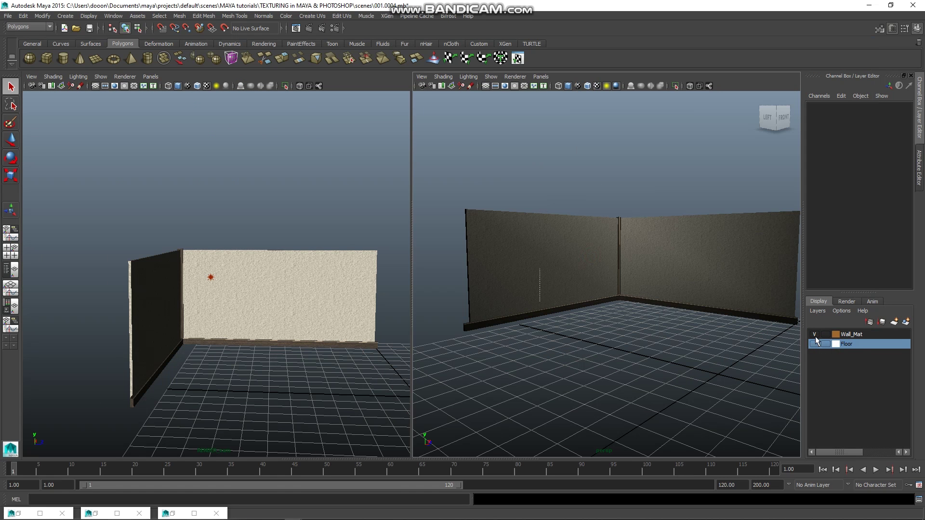
{"action": "mouse_move", "coordinate": [851, 334]}
{"action": "right_mouse_down"}
{"action": "mouse_move", "coordinate": [863, 345]}
{"action": "mouse_move", "coordinate": [856, 349]}
{"action": "right_mouse_up"}
{"action": "left_click", "coordinate": [854, 336]}
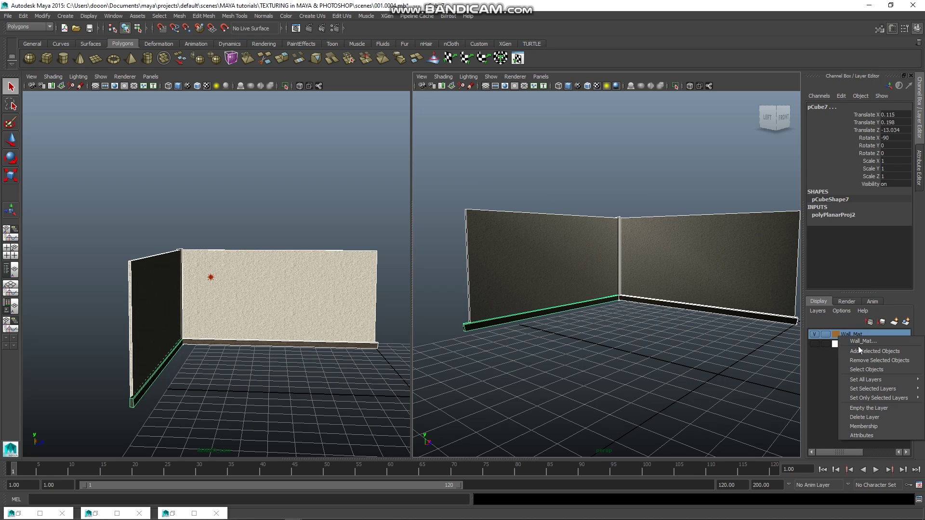
{"action": "left_click", "coordinate": [814, 334]}
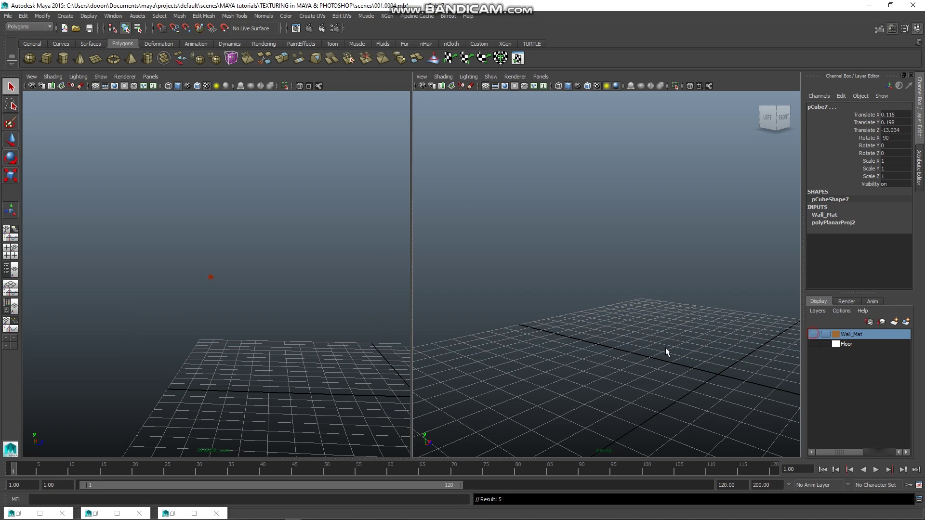
Interactively draw a new polygon cube on the grid
{"action": "left_click", "coordinate": [47, 58]}
{"action": "left_click_drag", "start_coordinate": [569, 333], "coordinate": [704, 329]}
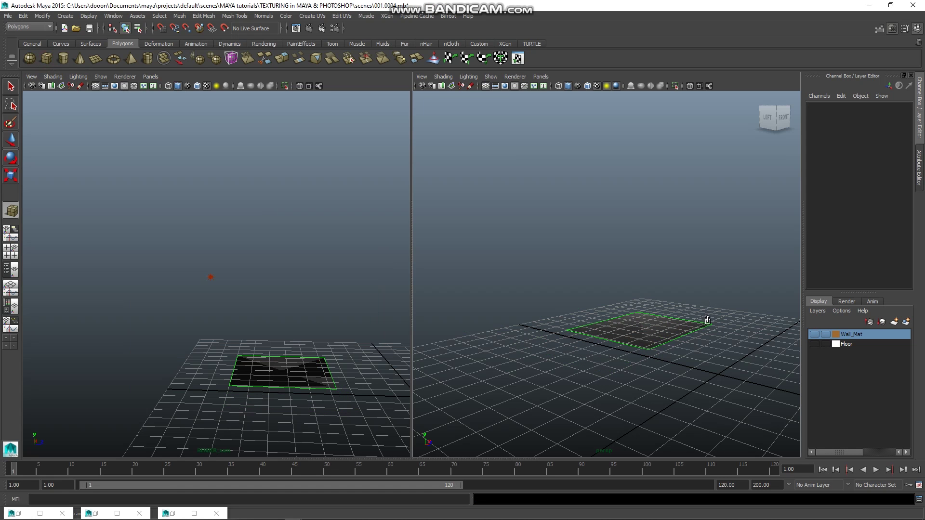
{"action": "left_click_drag", "start_coordinate": [703, 325], "coordinate": [700, 234]}
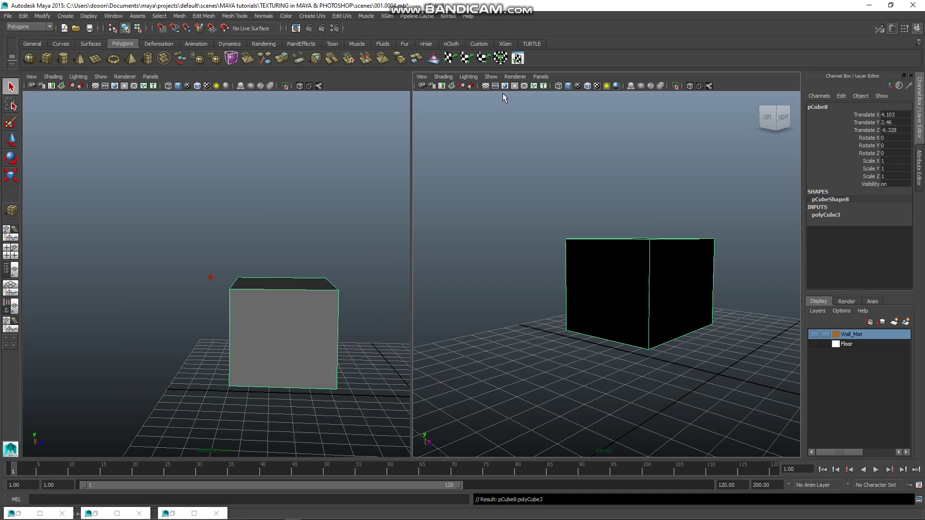
{"action": "left_click", "coordinate": [467, 77]}
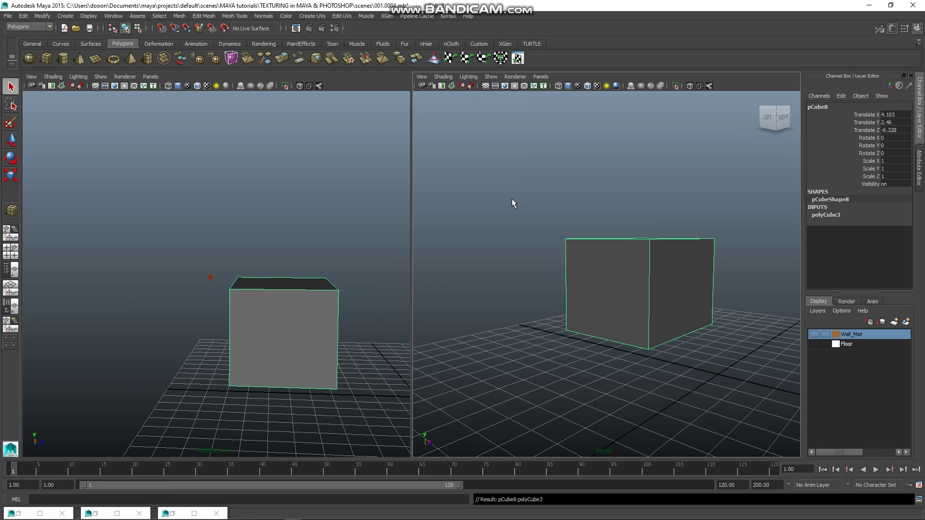
Maximize the perspective view and move the cube up along Y above the grid
{"action": "key", "text": "space"}
{"action": "mouse_move", "coordinate": [481, 336]}
{"action": "left_mouse_down", "text": "alt"}
{"action": "mouse_move", "coordinate": [519, 361]}
{"action": "mouse_move", "coordinate": [440, 332]}
{"action": "mouse_move", "coordinate": [489, 341]}
{"action": "left_mouse_up", "text": "alt"}
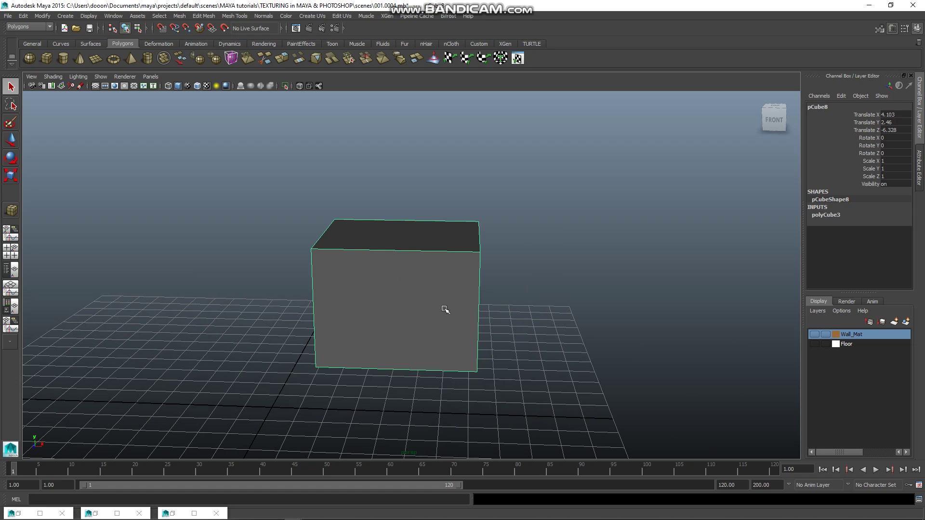
{"action": "key", "text": "w"}
{"action": "mouse_move", "coordinate": [272, 363]}
{"action": "middle_mouse_down"}
{"action": "mouse_move", "coordinate": [139, 429]}
{"action": "mouse_move", "coordinate": [183, 429]}
{"action": "middle_mouse_up"}
{"action": "middle_click_drag", "start_coordinate": [272, 392], "coordinate": [279, 368]}
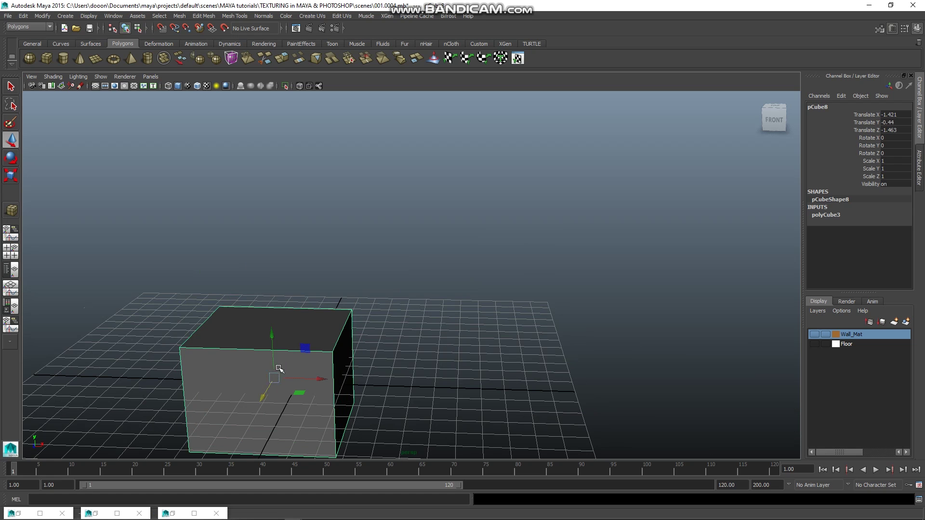
{"action": "middle_click_drag", "start_coordinate": [268, 334], "coordinate": [279, 265]}
{"action": "mouse_move", "coordinate": [279, 268]}
{"action": "left_mouse_down", "text": "alt"}
{"action": "mouse_move", "coordinate": [289, 331]}
{"action": "mouse_move", "coordinate": [446, 333]}
{"action": "mouse_move", "coordinate": [399, 340]}
{"action": "left_mouse_up", "text": "alt"}
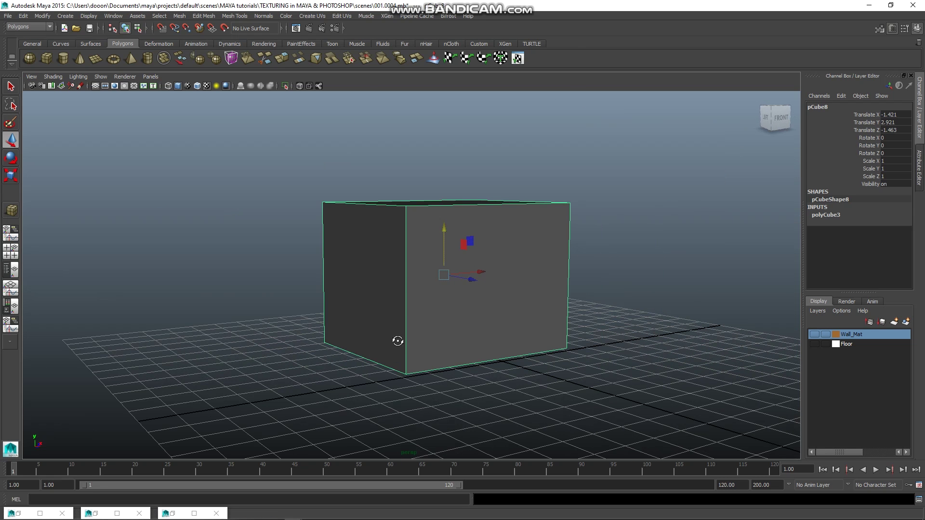
{"action": "left_click", "coordinate": [623, 309]}
{"action": "left_click", "coordinate": [489, 301]}
Create a new display layer for the cube and try naming it 'painted cube'
{"action": "left_click", "coordinate": [909, 326]}
{"action": "double_click", "coordinate": [848, 334]}
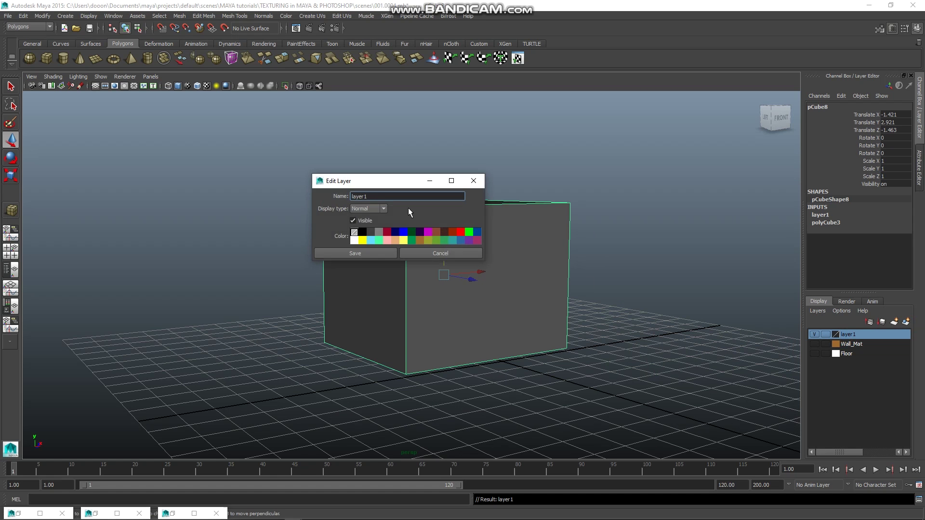
{"action": "left_click_drag", "start_coordinate": [383, 193], "coordinate": [345, 201]}
{"action": "type", "text": "pa"}
{"action": "type", "text": " in"}
{"action": "type", "text": "d"}
{"action": "key", "text": "BackSpace"}
{"action": "type", "text": "ed c"}
{"action": "type", "text": "ube"}
{"action": "left_click", "coordinate": [360, 253]}
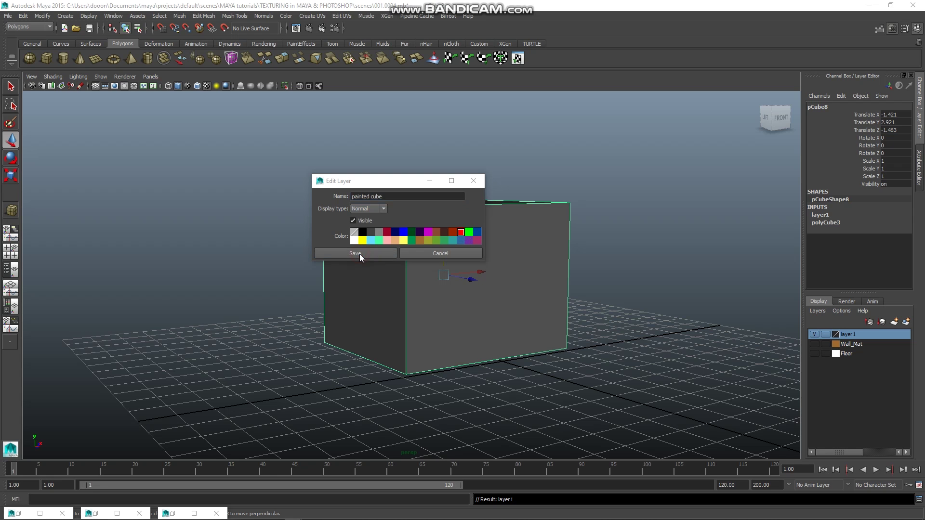
Replace the rejected name with paintedcube, pick red, and save the layer
{"action": "left_click", "coordinate": [394, 237]}
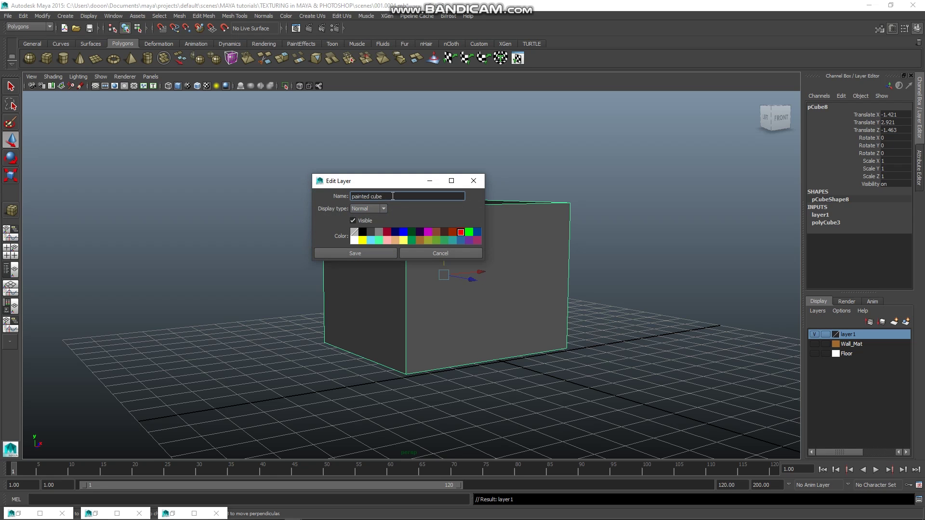
{"action": "triple_click", "coordinate": [393, 196]}
{"action": "type", "text": "p"}
{"action": "left_click", "coordinate": [363, 254]}
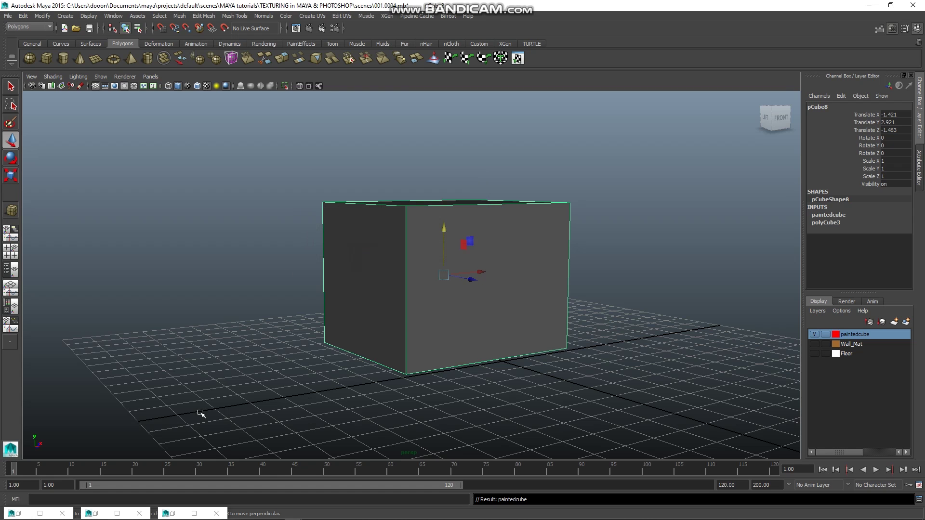
Open Hypershade, create a Blinn material, and rename it Cube_mat
{"action": "left_click", "coordinate": [114, 16]}
{"action": "mouse_move", "coordinate": [135, 48]}
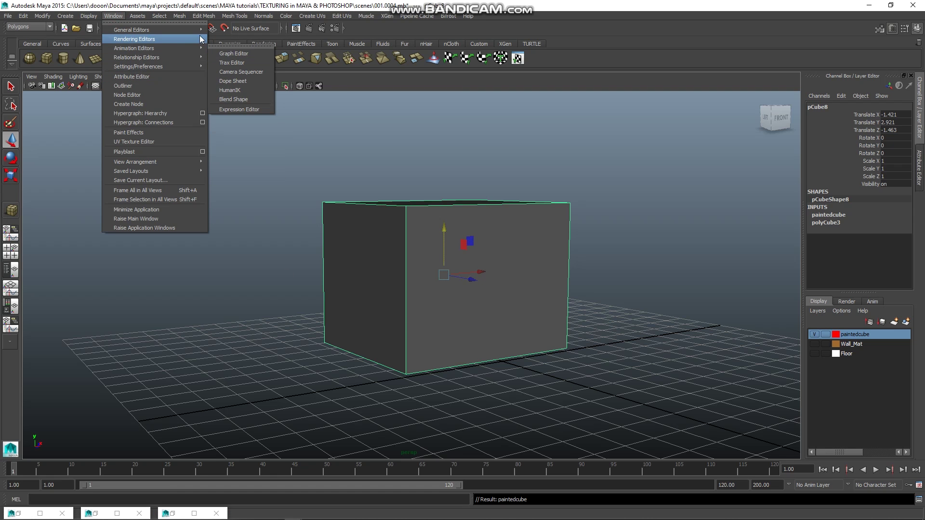
{"action": "left_click", "coordinate": [231, 64]}
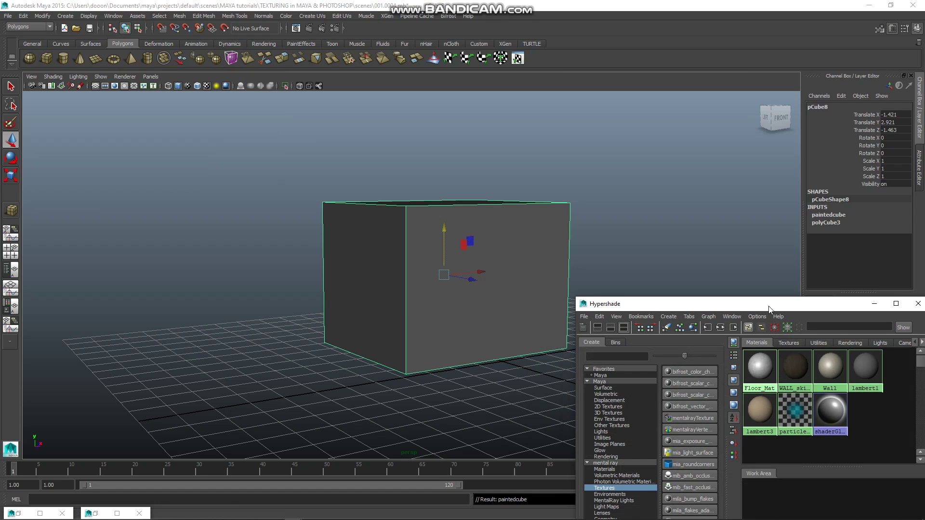
{"action": "left_click_drag", "start_coordinate": [766, 303], "coordinate": [746, 143]}
{"action": "left_click_drag", "start_coordinate": [786, 305], "coordinate": [787, 291]}
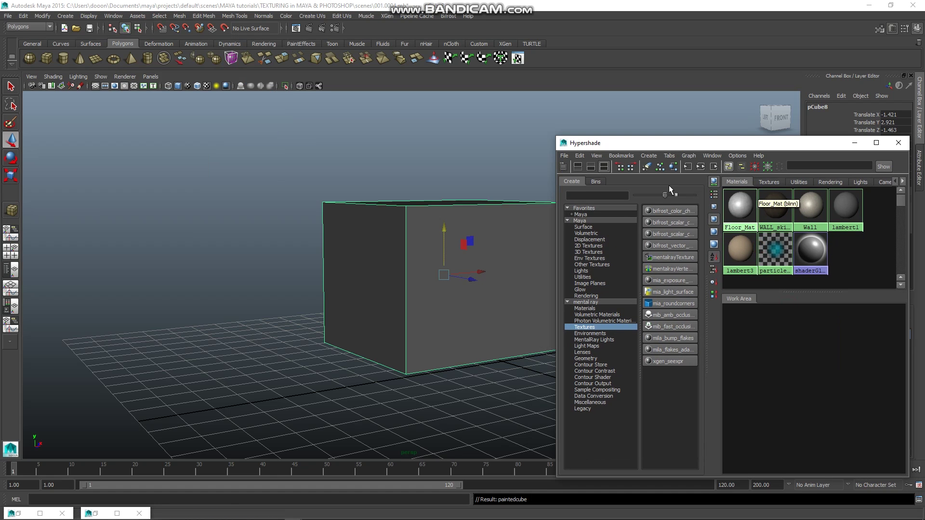
{"action": "left_click", "coordinate": [649, 156]}
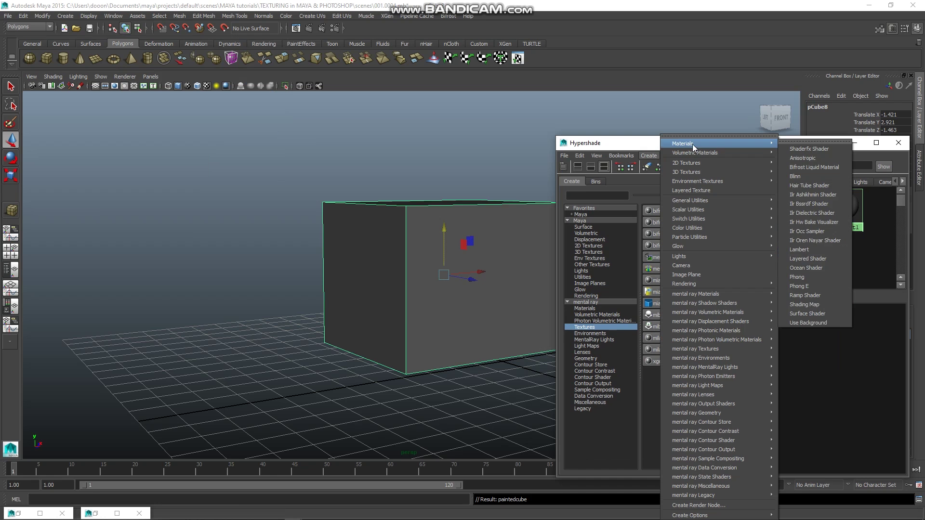
{"action": "mouse_move", "coordinate": [715, 143]}
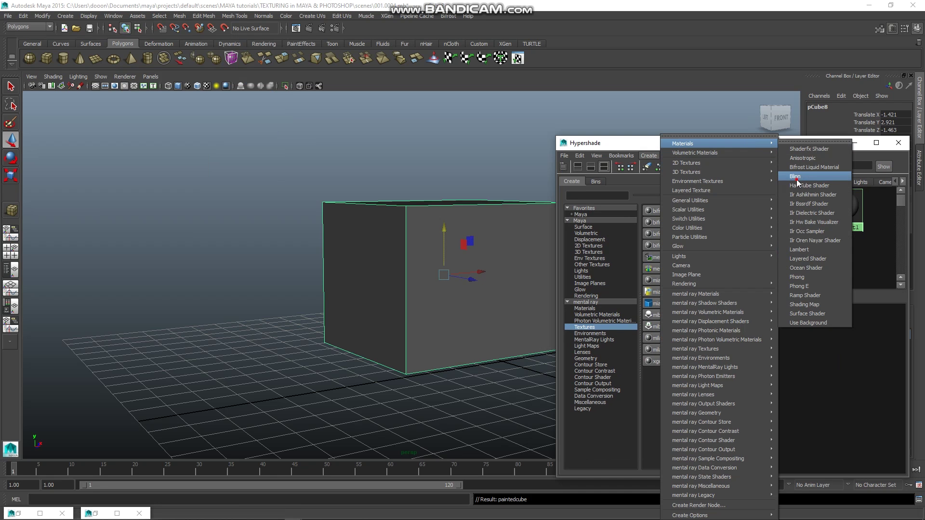
{"action": "left_click", "coordinate": [795, 176]}
{"action": "double_click", "coordinate": [744, 371]}
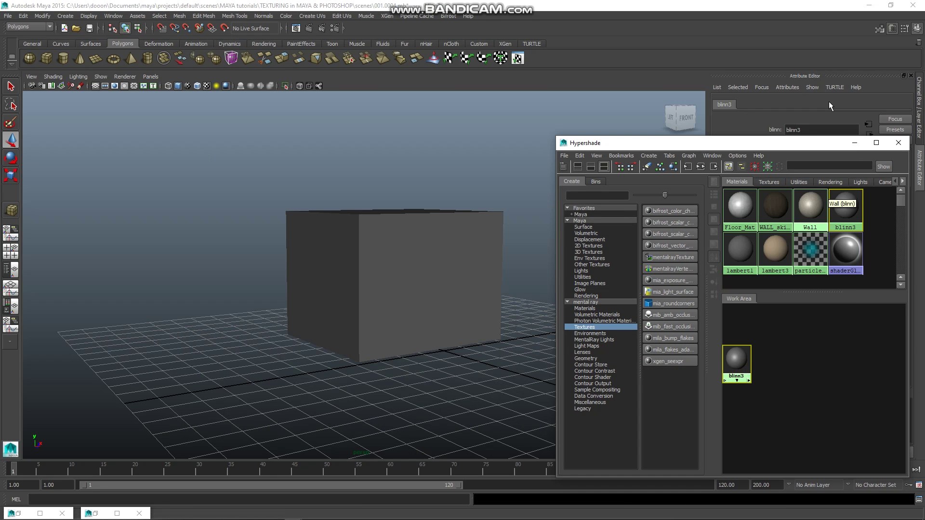
{"action": "left_click", "coordinate": [782, 131]}
{"action": "type", "text": "Cube_mat"}
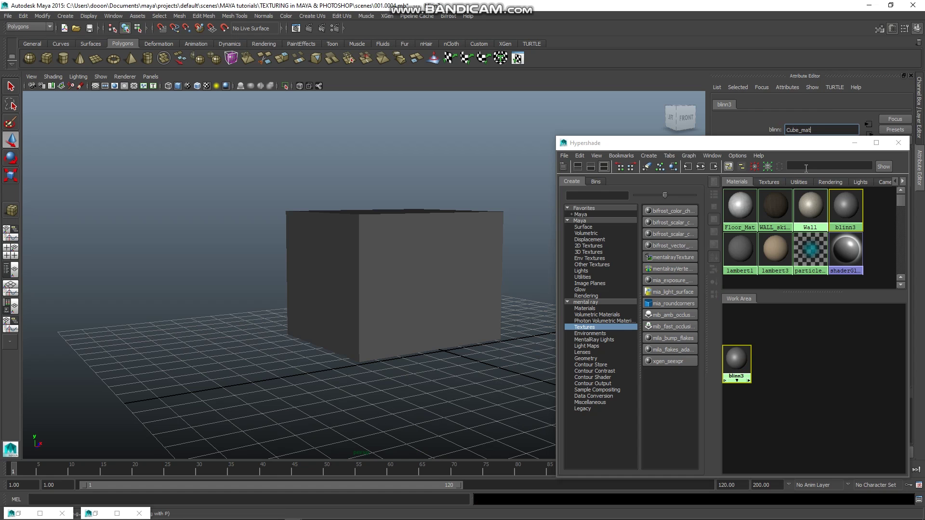
{"action": "key", "text": "Return"}
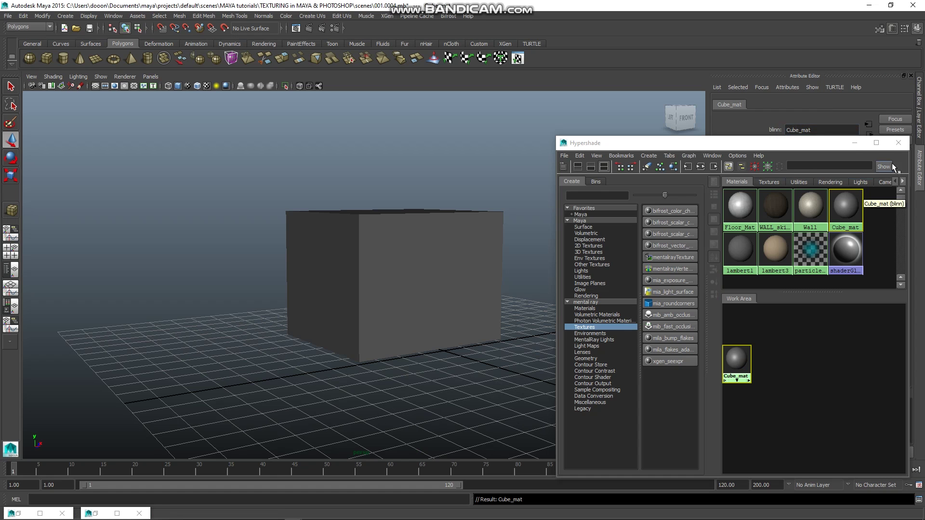
Close the leftover UV editor and render preview windows and restore Hypershade
{"action": "left_click", "coordinate": [853, 143]}
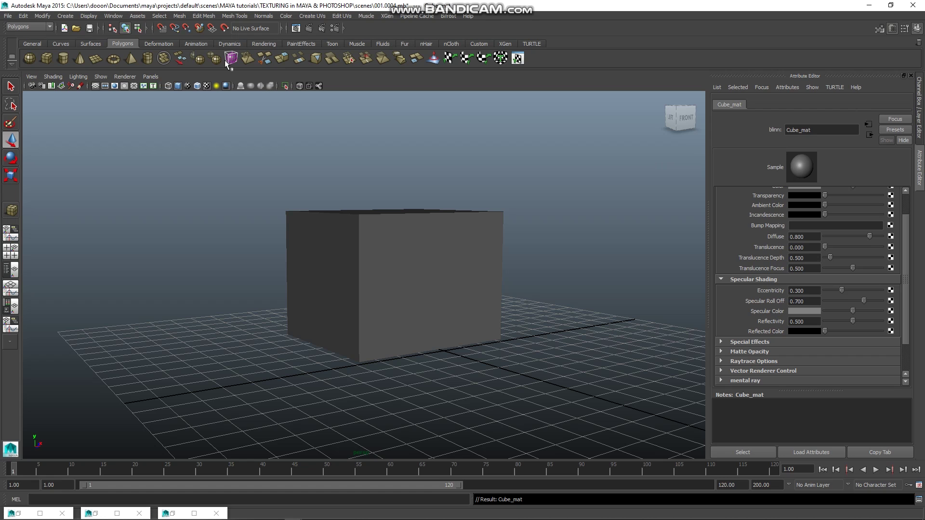
{"action": "left_click", "coordinate": [107, 17]}
{"action": "mouse_move", "coordinate": [127, 94]}
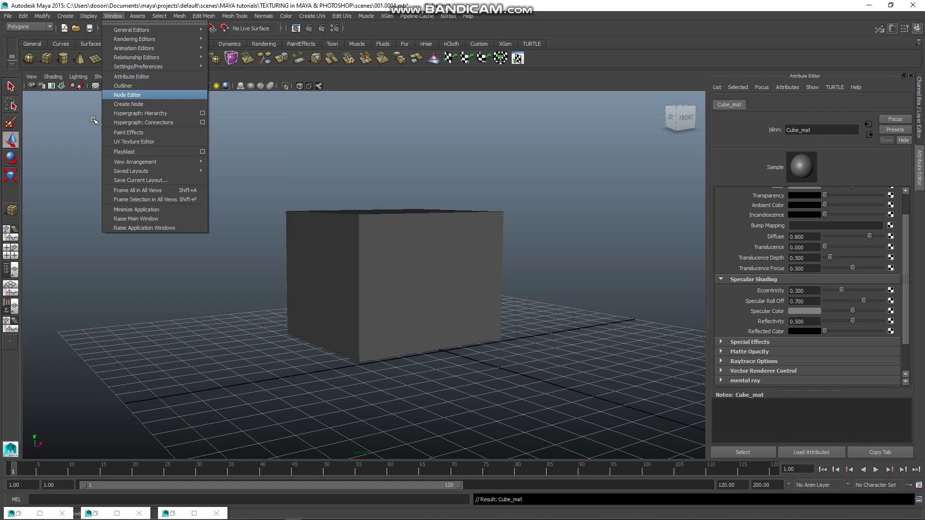
{"action": "left_click", "coordinate": [23, 516]}
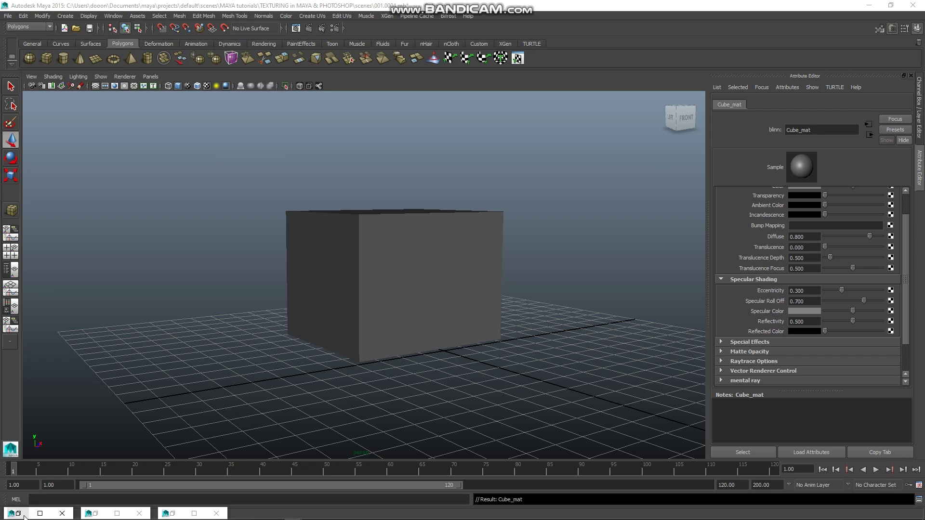
{"action": "left_click", "coordinate": [23, 515]}
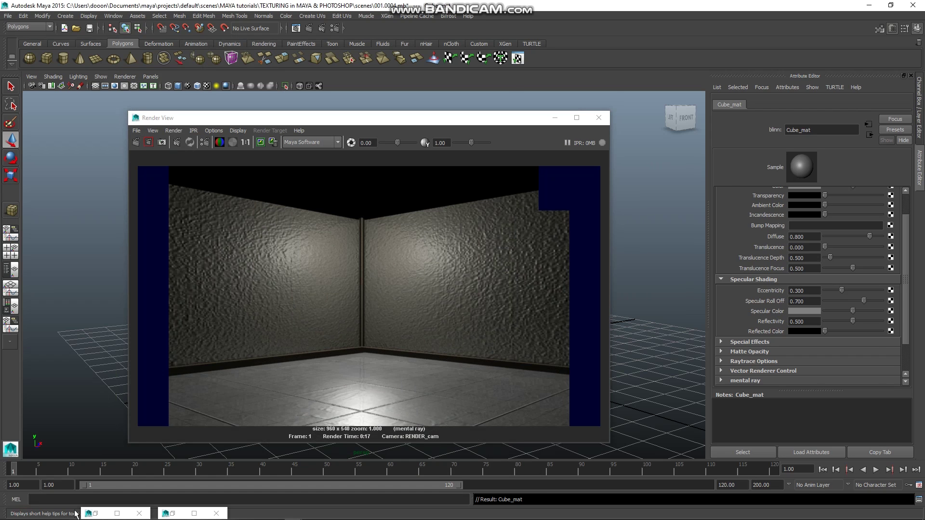
{"action": "left_click", "coordinate": [96, 514]}
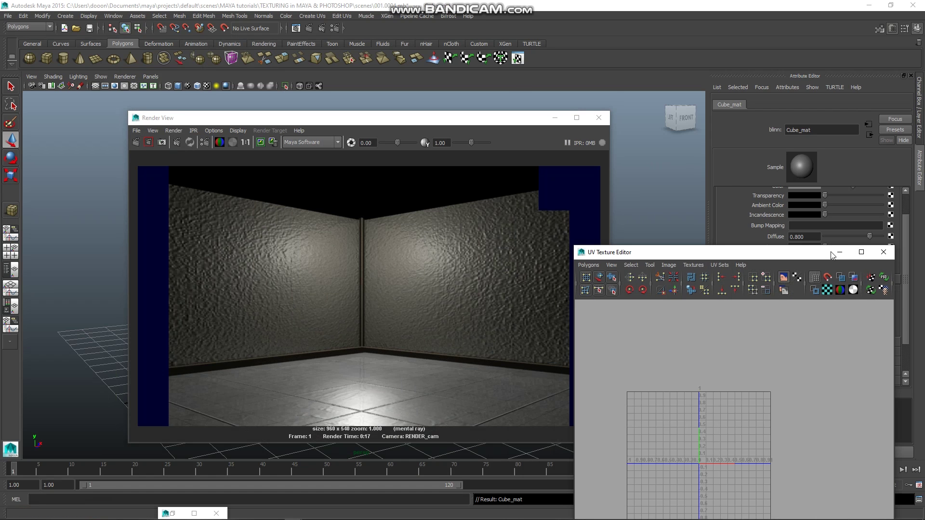
{"action": "left_click", "coordinate": [883, 252]}
{"action": "left_click", "coordinate": [607, 119]}
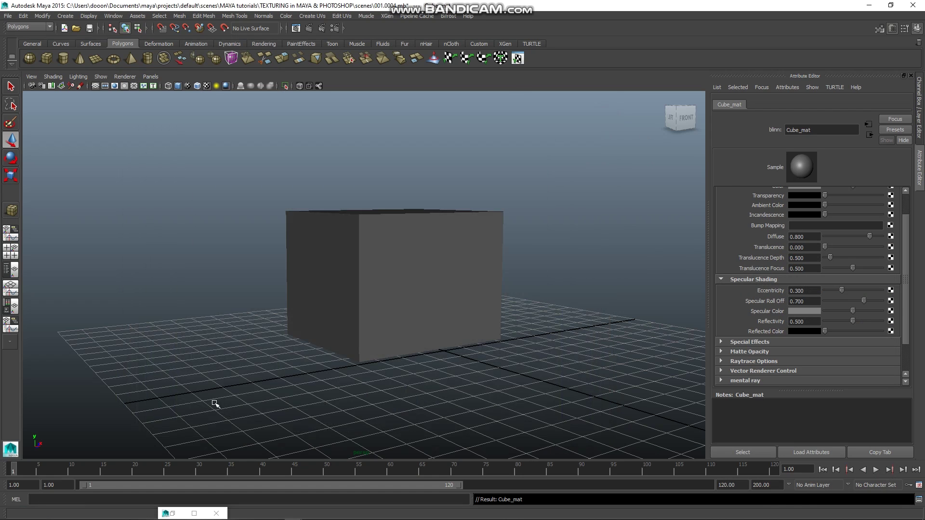
{"action": "left_click", "coordinate": [172, 512]}
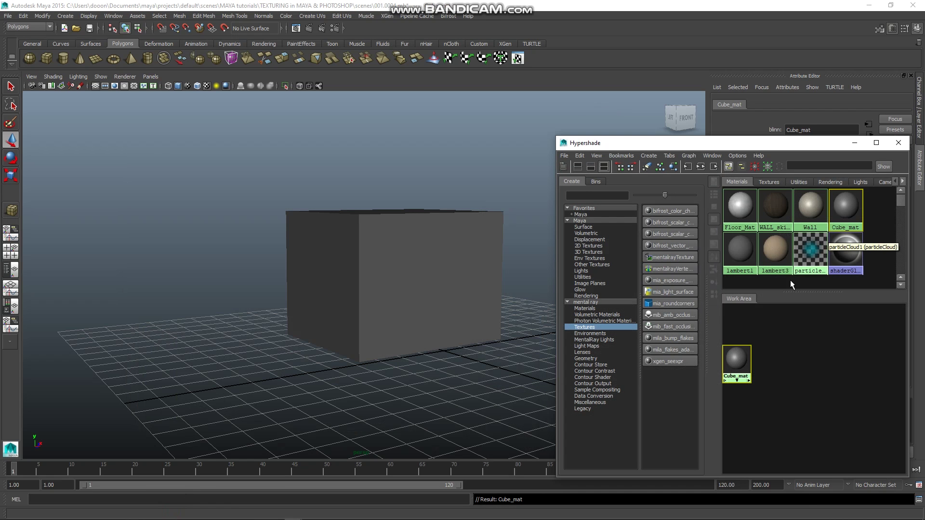
Assign Cube_mat to the cube and raise its Incandescence to brighten it
{"action": "left_click_drag", "start_coordinate": [733, 365], "coordinate": [820, 341]}
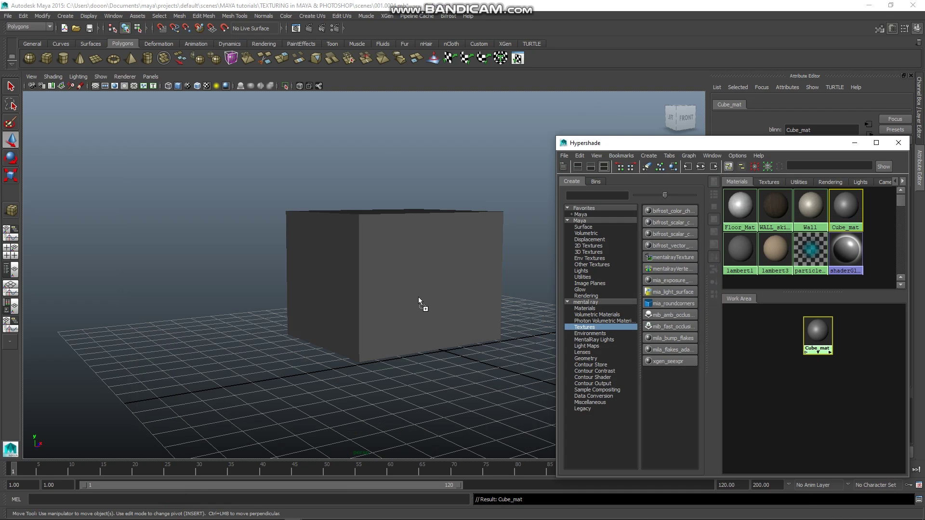
{"action": "middle_click_drag", "start_coordinate": [821, 341], "coordinate": [419, 299]}
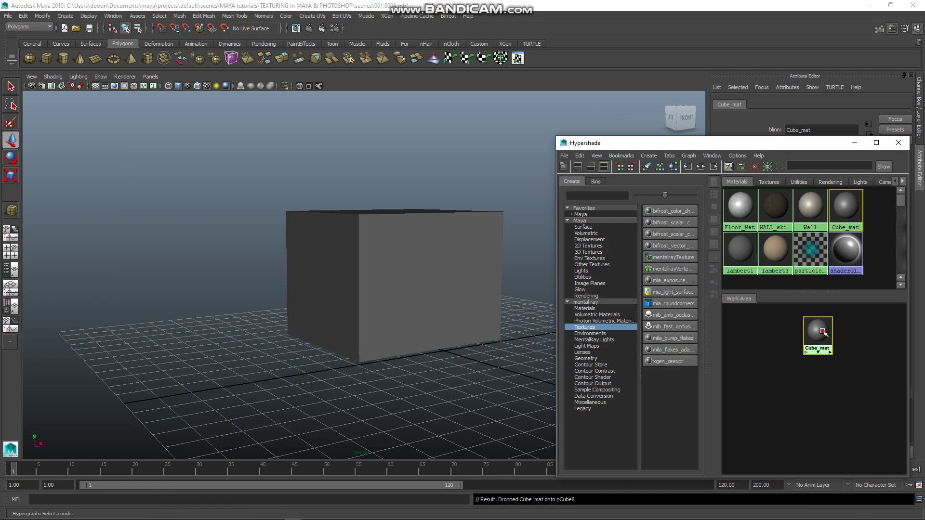
{"action": "left_click_drag", "start_coordinate": [790, 142], "coordinate": [606, 229]}
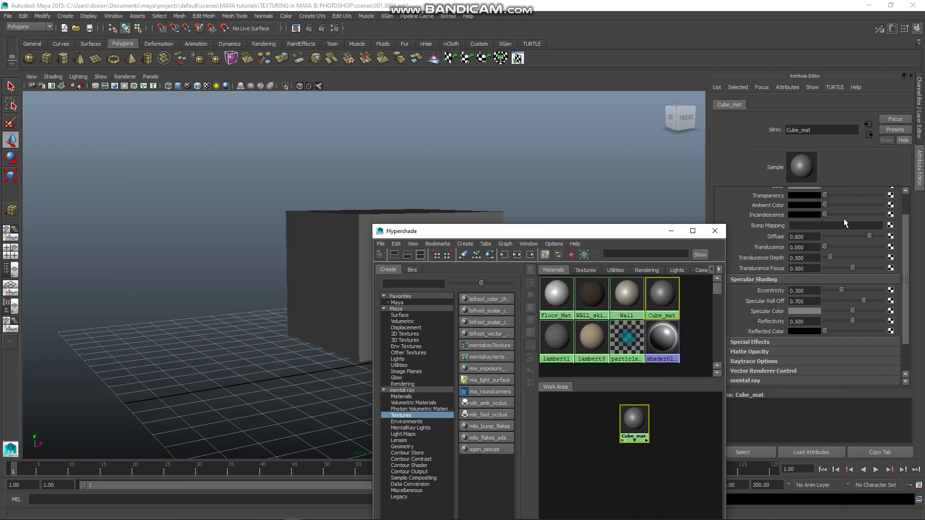
{"action": "scroll", "coordinate": [843, 218], "scroll_direction": "up", "scroll_amount": 2}
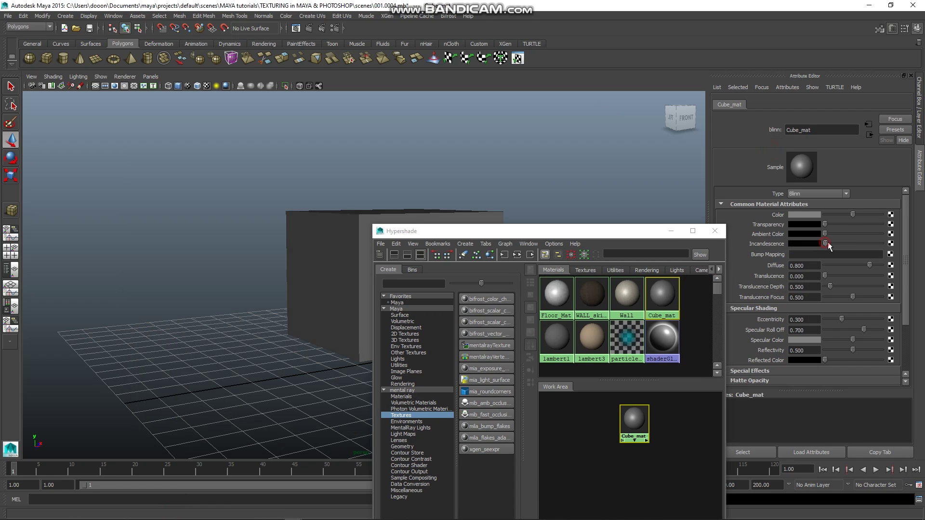
{"action": "left_click_drag", "start_coordinate": [826, 244], "coordinate": [829, 244]}
{"action": "left_click", "coordinate": [670, 231]}
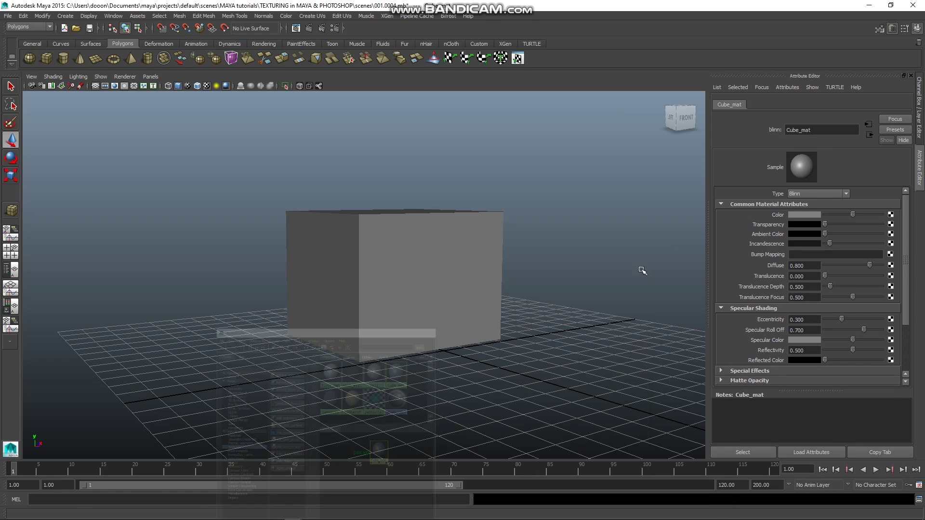
{"action": "left_click", "coordinate": [574, 245]}
Select pCube8, open the UV Texture Editor, and apply Automatic Mapping to it
{"action": "left_click", "coordinate": [435, 227]}
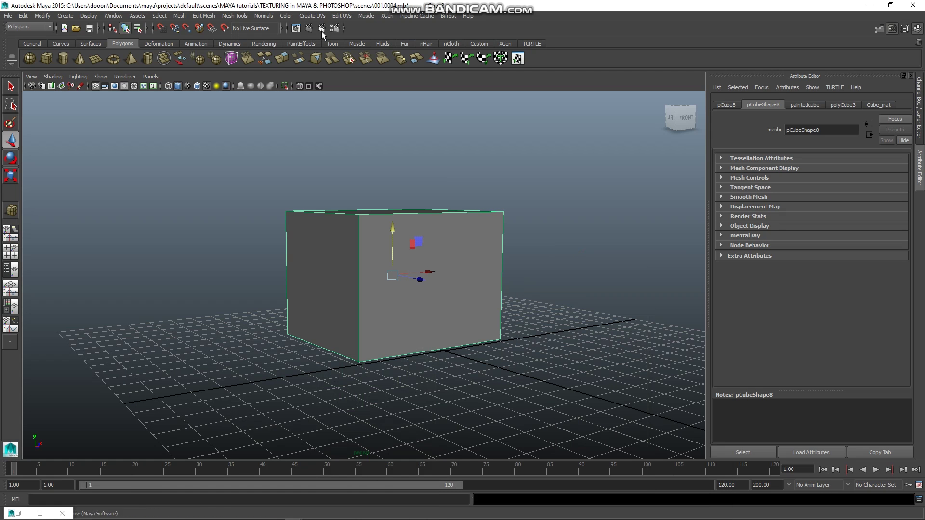
{"action": "left_click", "coordinate": [343, 15]}
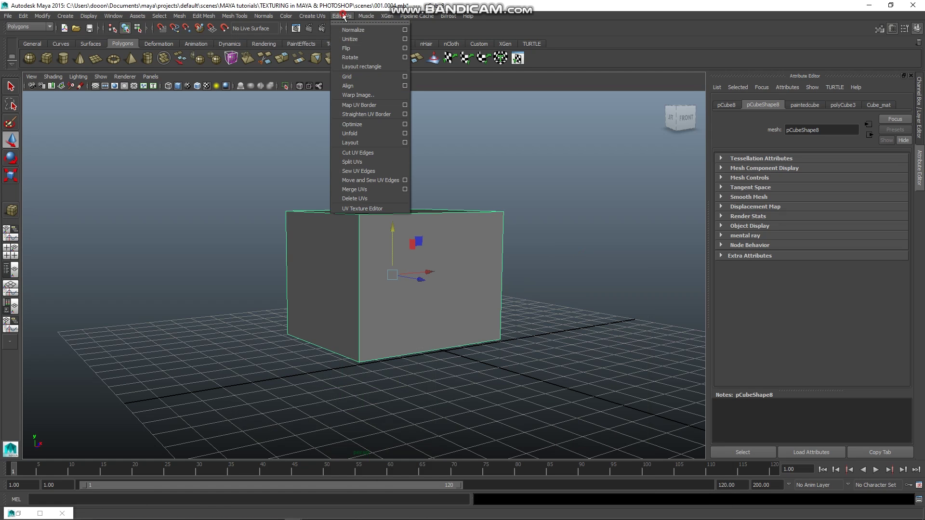
{"action": "left_click", "coordinate": [380, 207]}
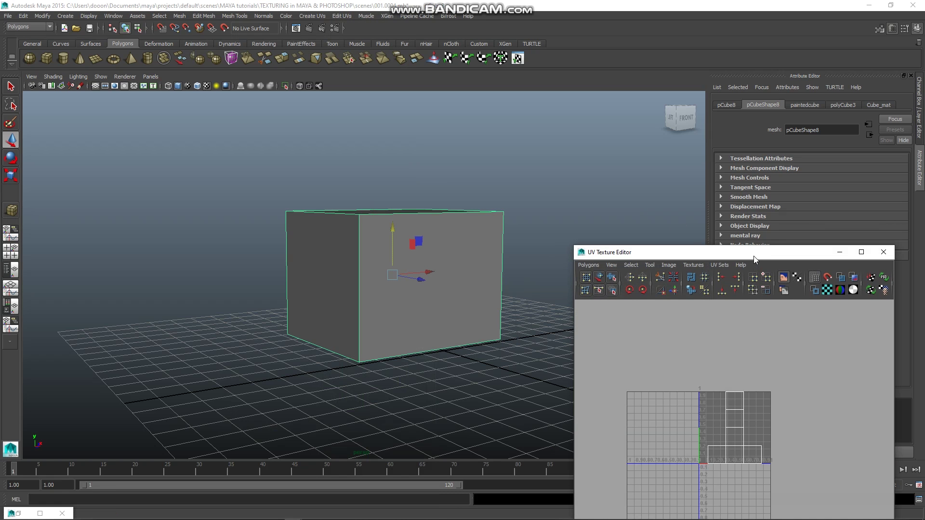
{"action": "mouse_move", "coordinate": [754, 258]}
{"action": "left_mouse_down"}
{"action": "mouse_move", "coordinate": [776, 128]}
{"action": "mouse_move", "coordinate": [772, 97]}
{"action": "mouse_move", "coordinate": [783, 91]}
{"action": "left_mouse_up"}
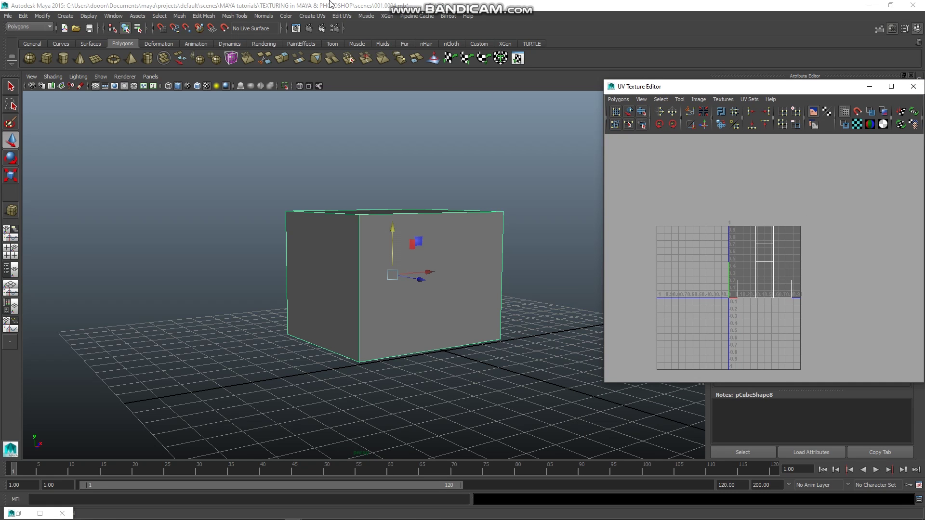
{"action": "left_click", "coordinate": [317, 18]}
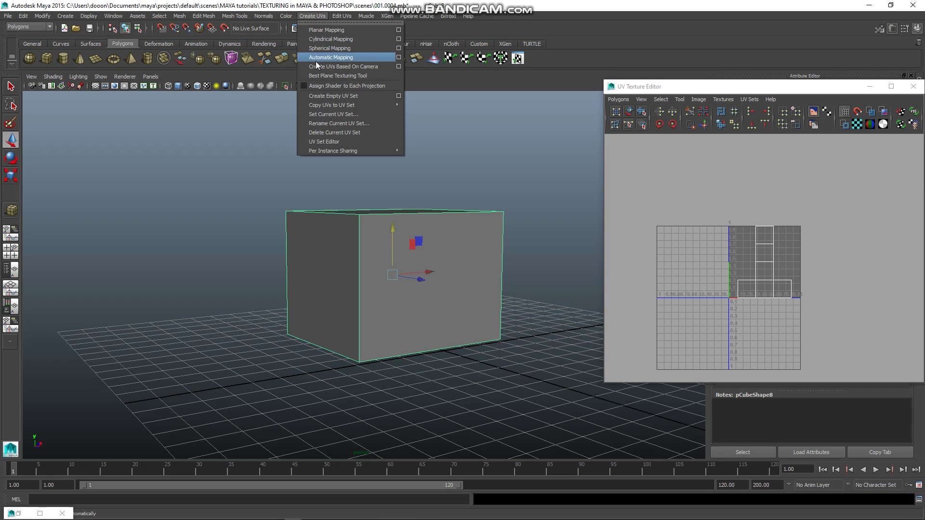
{"action": "left_click", "coordinate": [326, 61]}
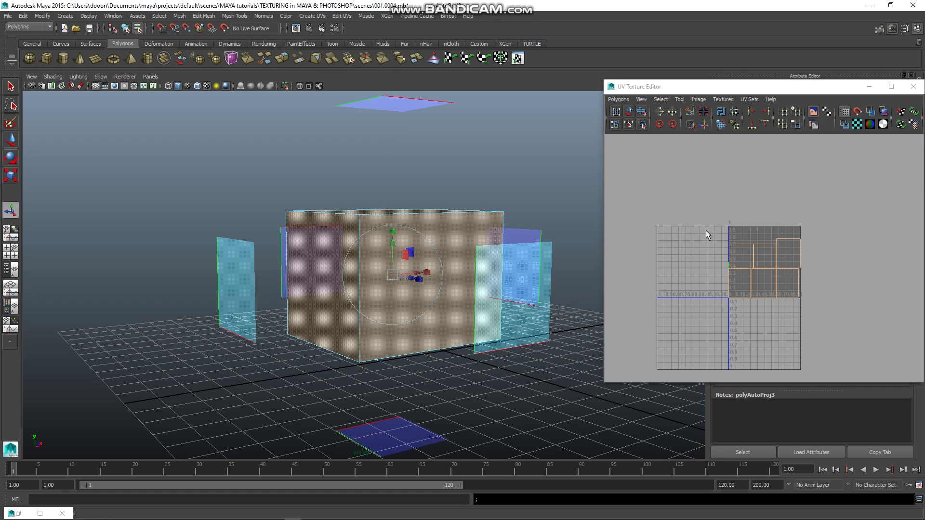
{"action": "left_click", "coordinate": [810, 320]}
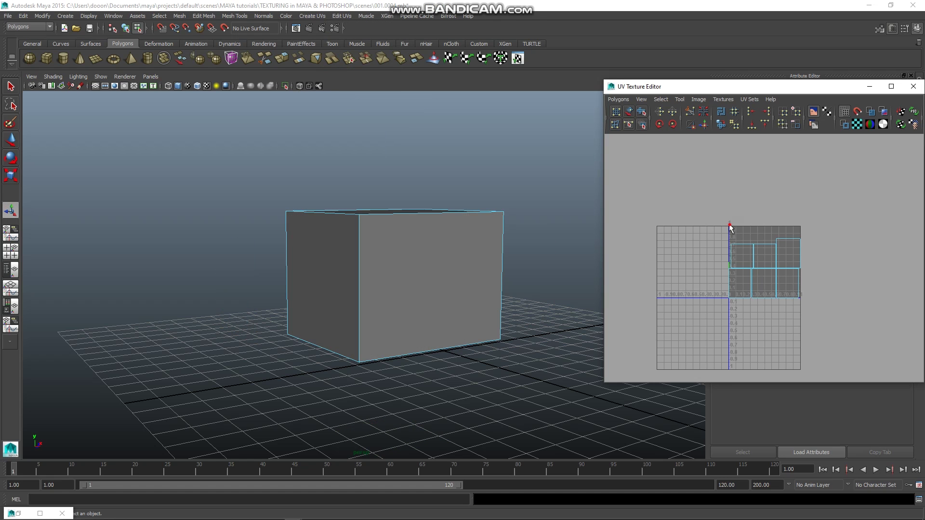
Select the top row of UV shells and move it upward
{"action": "left_click_drag", "start_coordinate": [730, 229], "coordinate": [806, 255]}
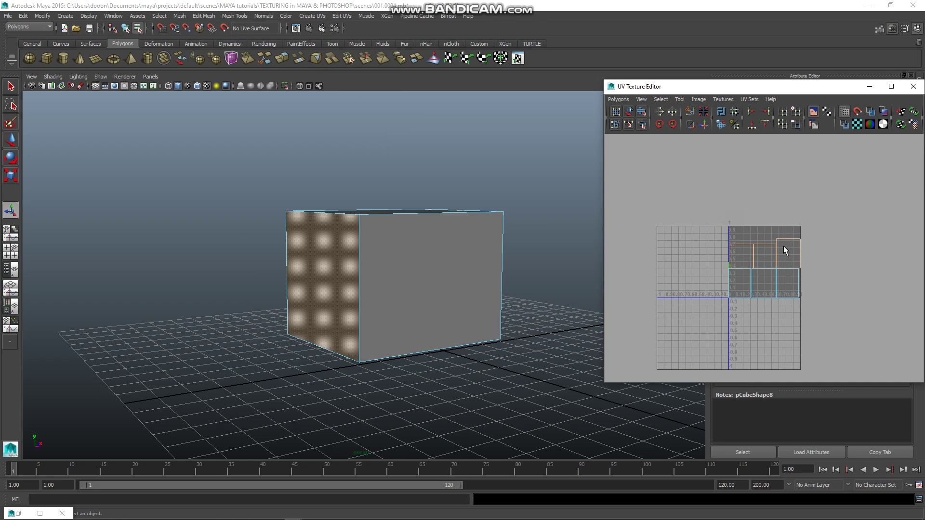
{"action": "key", "text": "w"}
{"action": "left_click_drag", "start_coordinate": [763, 206], "coordinate": [765, 153]}
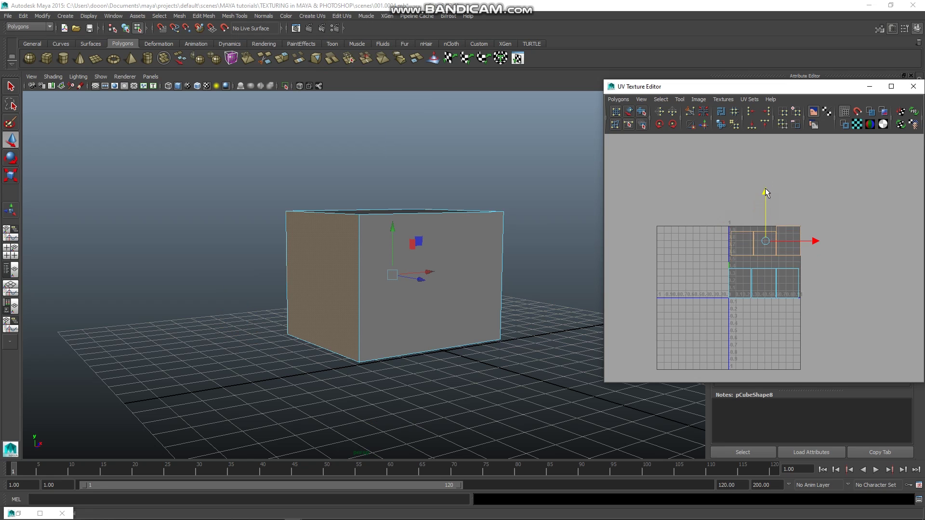
{"action": "mouse_move", "coordinate": [741, 279]}
{"action": "left_mouse_down"}
{"action": "mouse_move", "coordinate": [784, 301]}
{"action": "mouse_move", "coordinate": [850, 262]}
{"action": "left_mouse_up"}
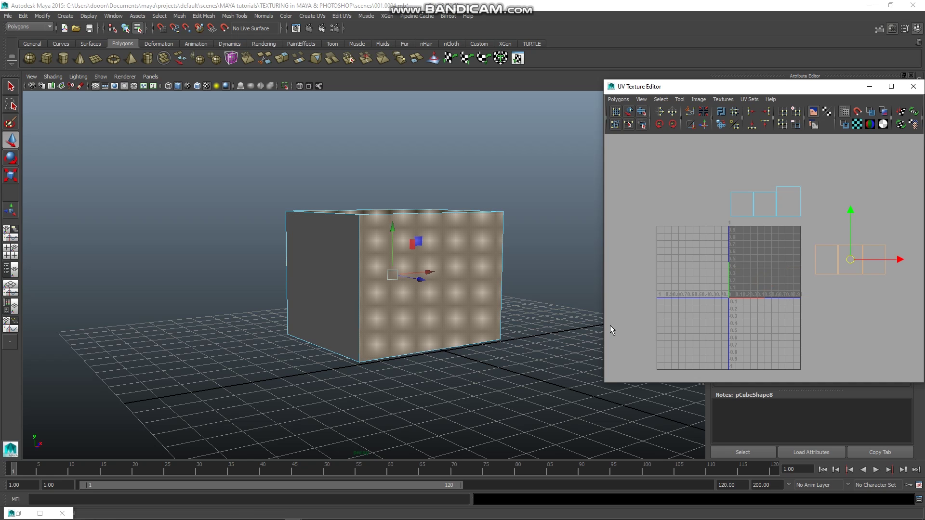
{"action": "left_click", "coordinate": [455, 362]}
Select the cube's front face and drag its shell into the 0–1 square
{"action": "left_click_drag", "start_coordinate": [479, 355], "coordinate": [463, 358], "text": "alt"}
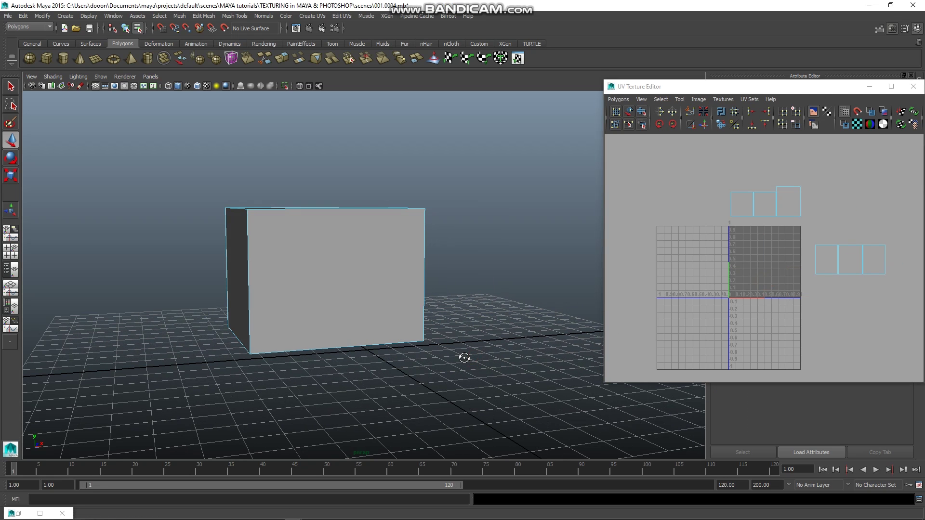
{"action": "left_click_drag", "start_coordinate": [423, 314], "coordinate": [470, 334], "text": "alt"}
{"action": "left_click", "coordinate": [341, 313]}
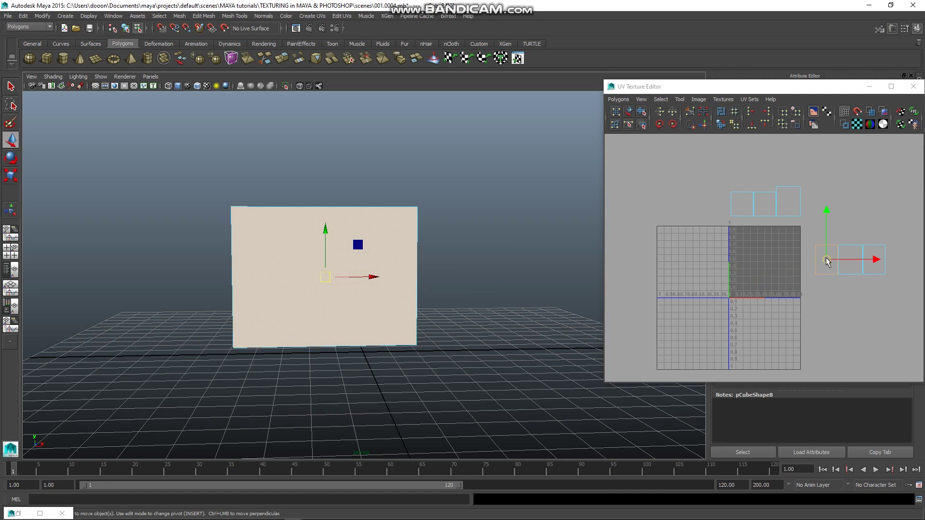
{"action": "left_click_drag", "start_coordinate": [826, 261], "coordinate": [740, 284]}
Zoom in and nudge the front face's shell into the square's corner
{"action": "scroll", "coordinate": [741, 287], "scroll_direction": "up", "scroll_amount": 1}
{"action": "scroll", "coordinate": [741, 287], "scroll_direction": "up", "scroll_amount": 1}
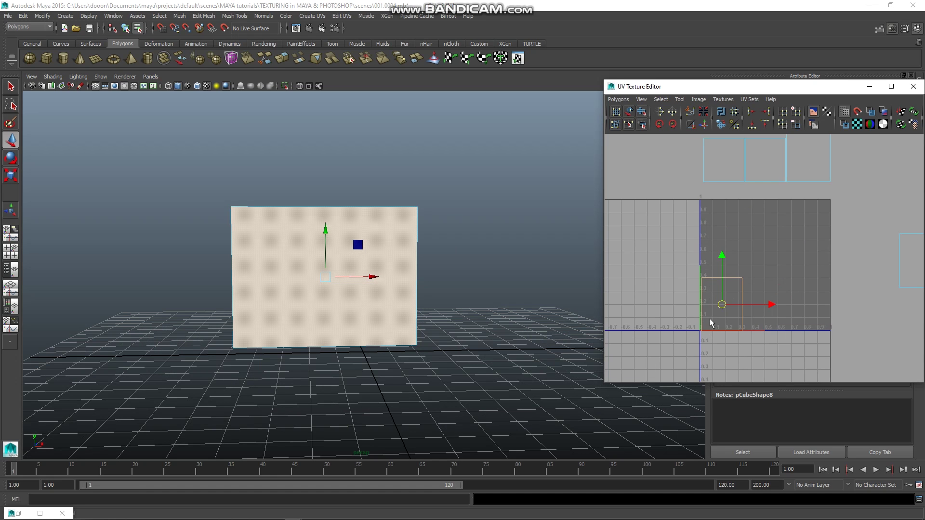
{"action": "scroll", "coordinate": [721, 308], "scroll_direction": "up", "scroll_amount": 2}
{"action": "middle_click_drag", "start_coordinate": [721, 309], "coordinate": [765, 291], "text": "alt"}
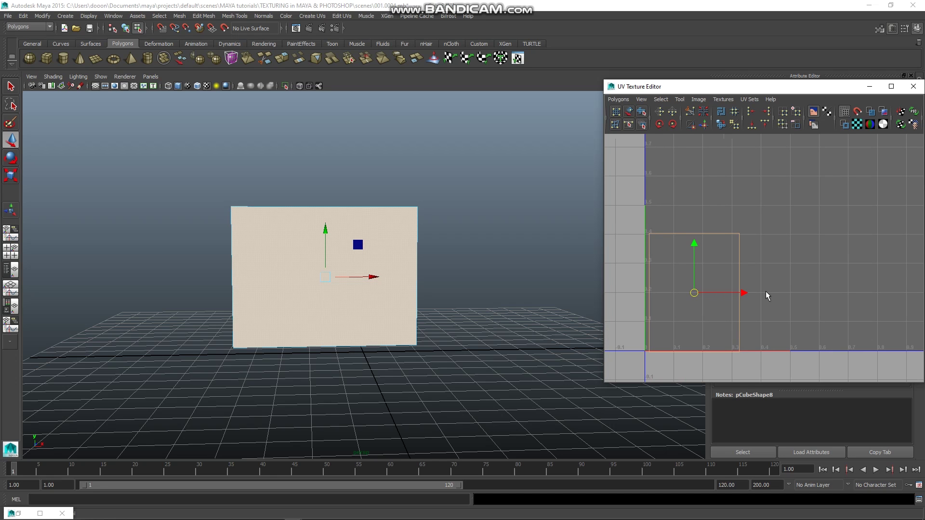
{"action": "left_click_drag", "start_coordinate": [741, 295], "coordinate": [738, 295]}
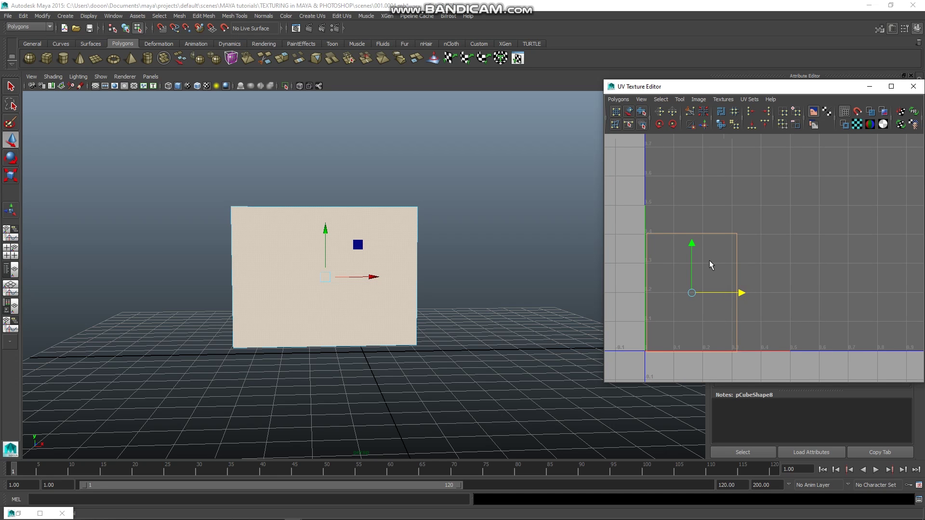
{"action": "left_click_drag", "start_coordinate": [692, 251], "coordinate": [692, 241]}
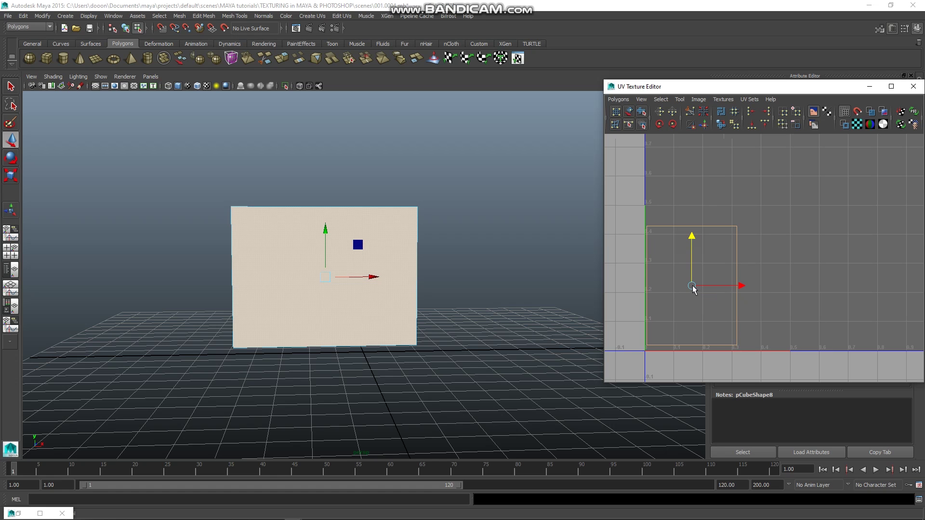
{"action": "left_click_drag", "start_coordinate": [692, 286], "coordinate": [691, 291]}
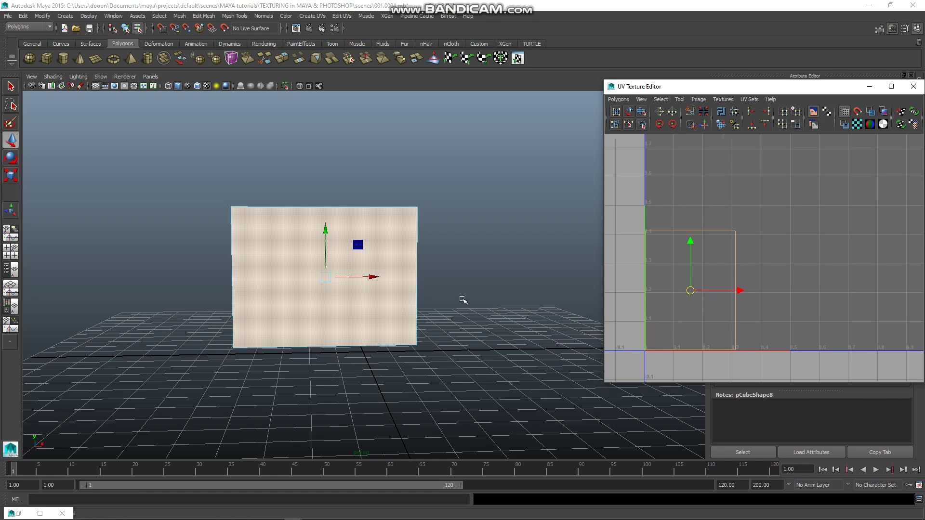
Select the cube's side face and place its shell beside the first
{"action": "left_click_drag", "start_coordinate": [458, 297], "coordinate": [404, 304], "text": "alt"}
{"action": "left_click", "coordinate": [289, 297]}
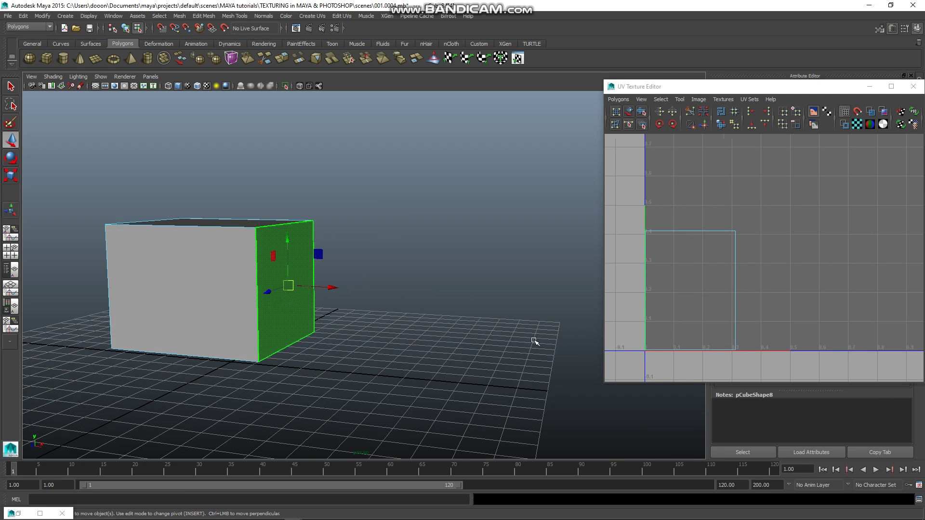
{"action": "scroll", "coordinate": [722, 345], "scroll_direction": "down", "scroll_amount": 4}
{"action": "scroll", "coordinate": [799, 319], "scroll_direction": "down", "scroll_amount": 1}
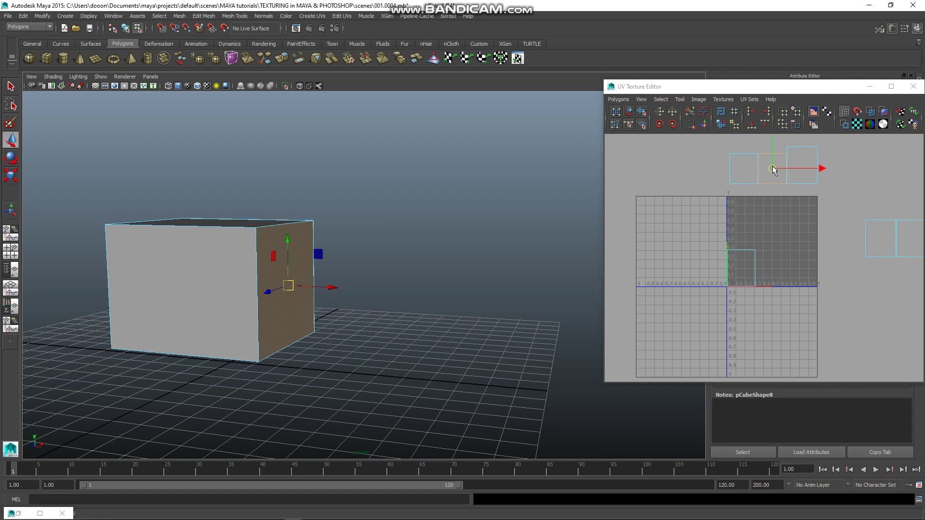
{"action": "left_click_drag", "start_coordinate": [772, 169], "coordinate": [770, 273]}
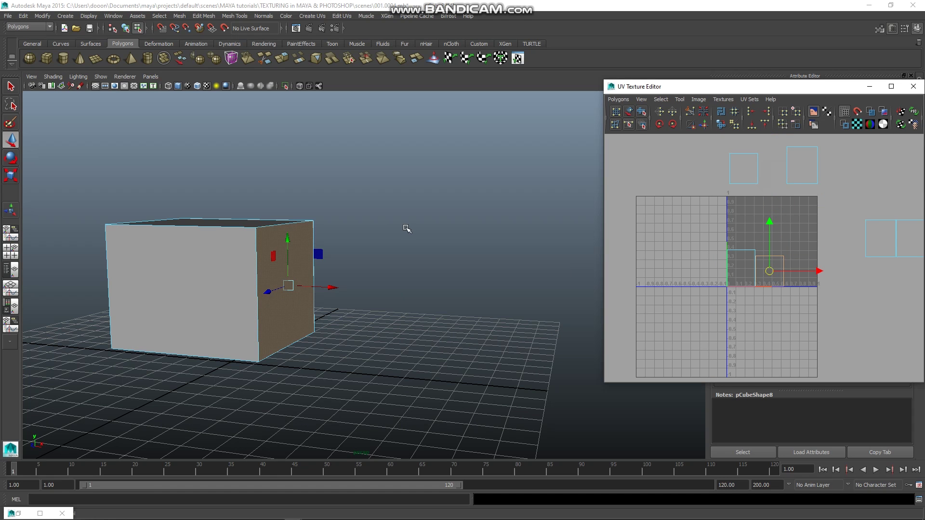
{"action": "scroll", "coordinate": [400, 241], "scroll_direction": "down", "scroll_amount": 3}
Move another face's shell and the top face's shell into the square
{"action": "mouse_move", "coordinate": [389, 258]}
{"action": "left_mouse_down", "text": "alt"}
{"action": "mouse_move", "coordinate": [272, 278]}
{"action": "mouse_move", "coordinate": [252, 264]}
{"action": "left_mouse_up", "text": "alt"}
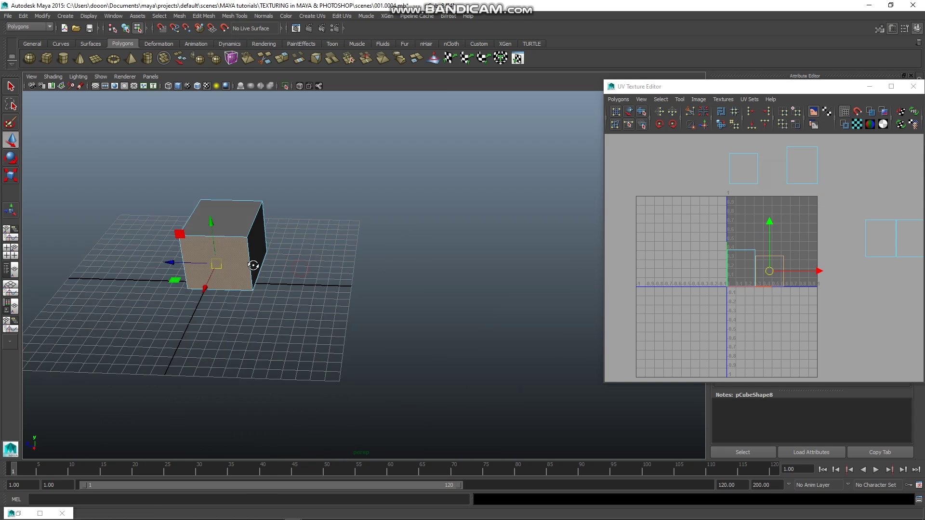
{"action": "left_click", "coordinate": [258, 253]}
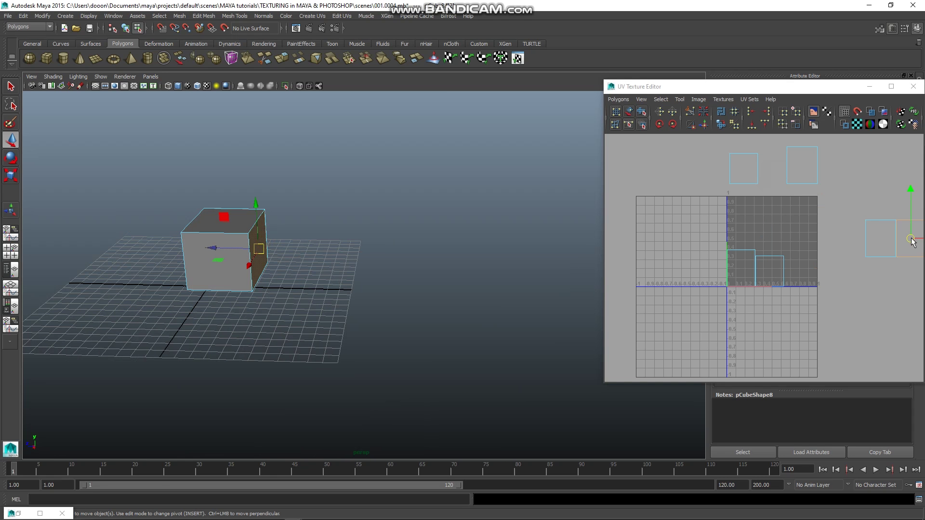
{"action": "left_click_drag", "start_coordinate": [912, 243], "coordinate": [799, 272]}
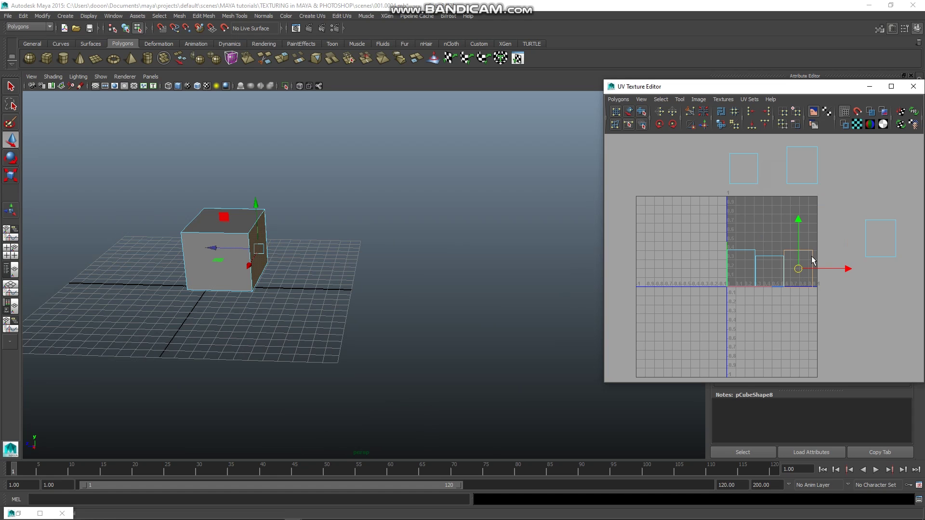
{"action": "left_click", "coordinate": [227, 217]}
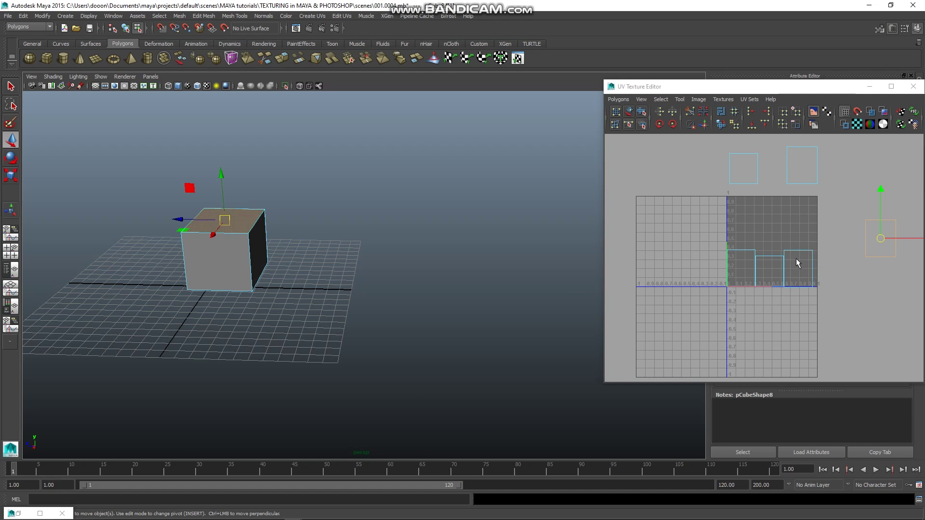
{"action": "scroll", "coordinate": [895, 248], "scroll_direction": "down", "scroll_amount": 1}
{"action": "left_click_drag", "start_coordinate": [862, 239], "coordinate": [746, 235]}
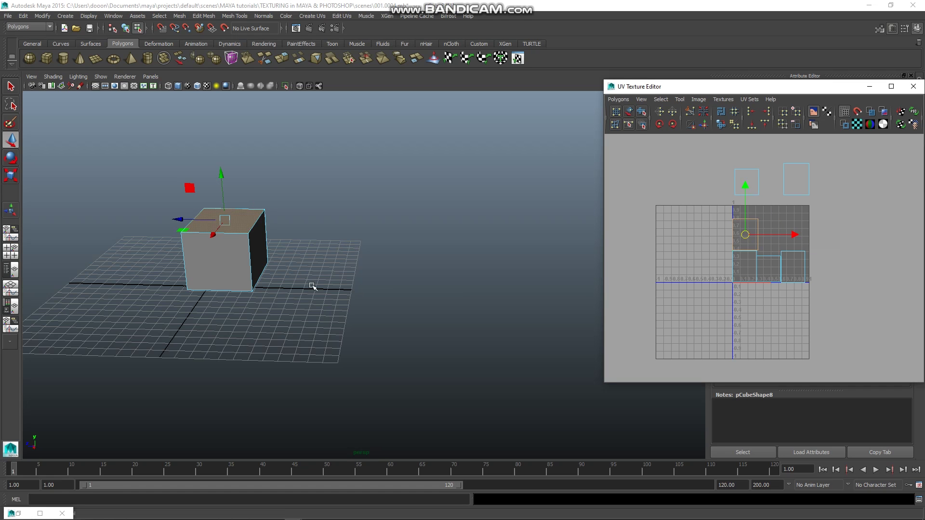
Move the bottom face's shell and the last shell into the square's upper-right
{"action": "left_click_drag", "start_coordinate": [310, 283], "coordinate": [208, 311], "text": "alt"}
{"action": "left_click", "coordinate": [212, 311]}
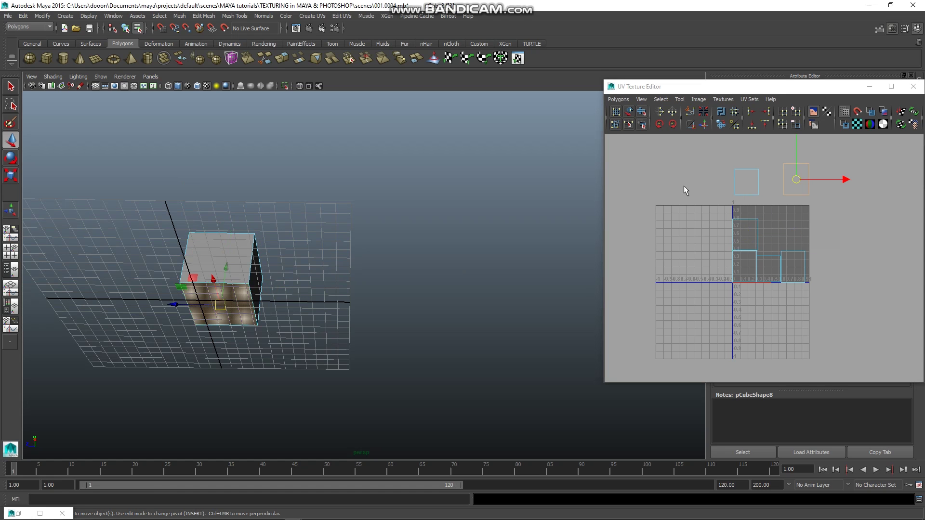
{"action": "left_click_drag", "start_coordinate": [798, 184], "coordinate": [774, 236]}
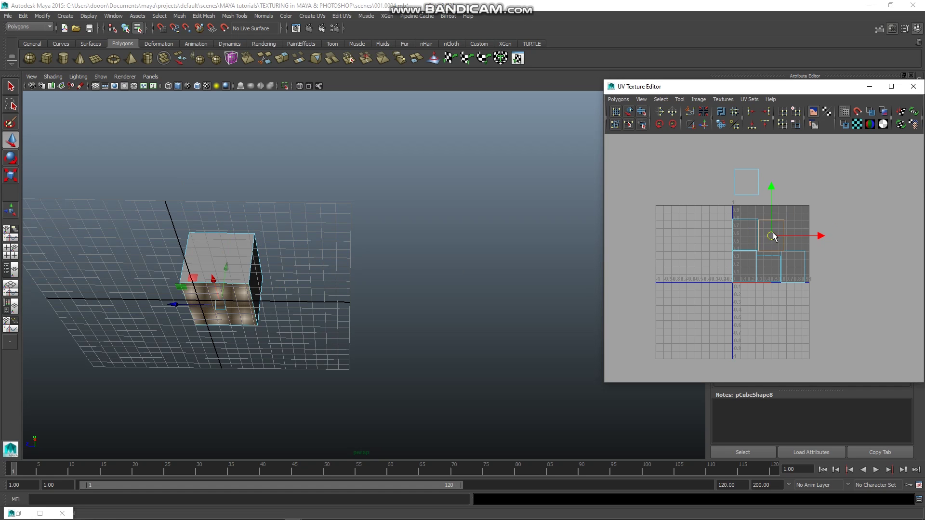
{"action": "mouse_move", "coordinate": [305, 235]}
{"action": "left_mouse_down", "text": "alt"}
{"action": "mouse_move", "coordinate": [251, 279]}
{"action": "mouse_move", "coordinate": [252, 259]}
{"action": "left_mouse_up", "text": "alt"}
{"action": "left_click", "coordinate": [731, 238]}
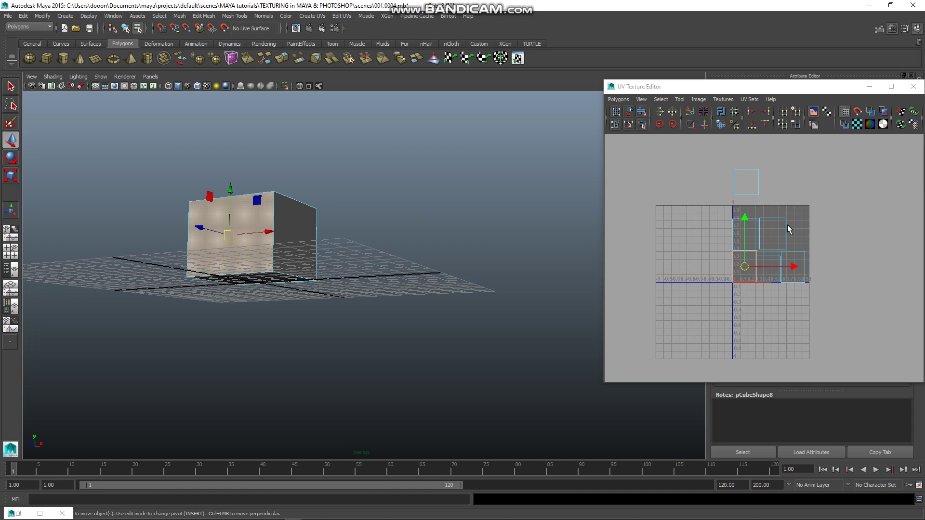
{"action": "left_click", "coordinate": [754, 194]}
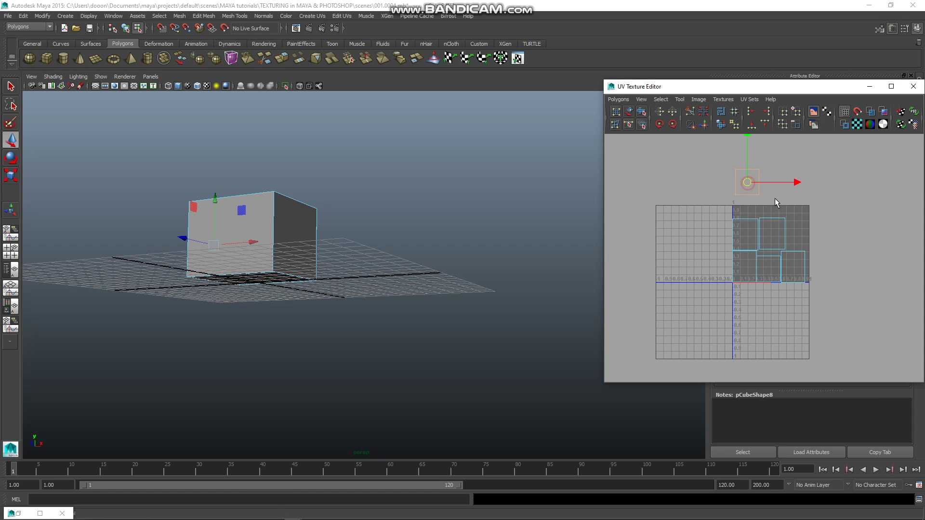
{"action": "left_click_drag", "start_coordinate": [749, 181], "coordinate": [798, 236]}
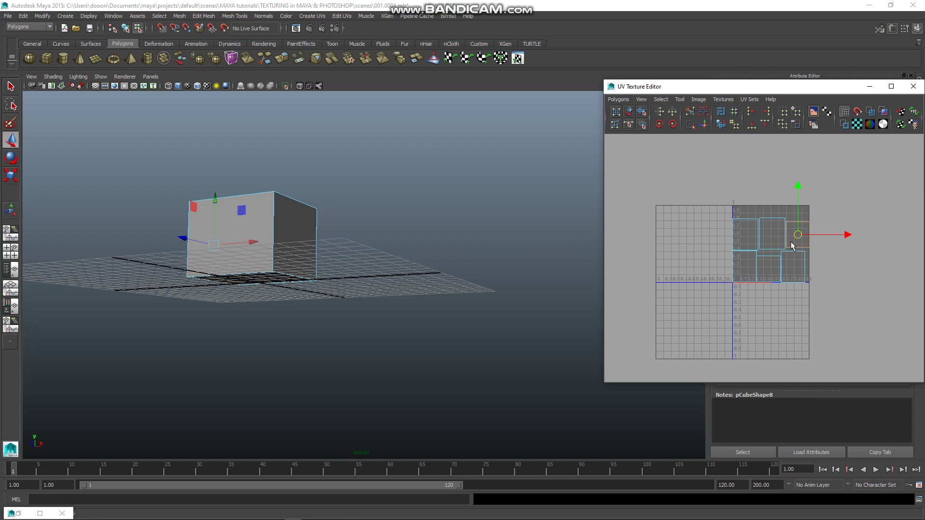
{"action": "scroll", "coordinate": [765, 254], "scroll_direction": "down", "scroll_amount": 3}
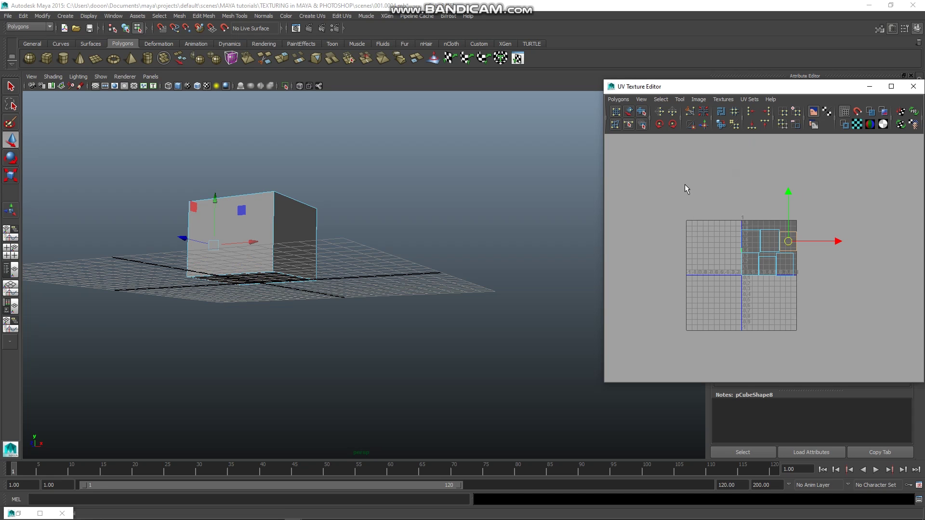
Open UV Snapshot settings, try saving over out UV.iff, then cancel the file browser
{"action": "left_click", "coordinate": [618, 99]}
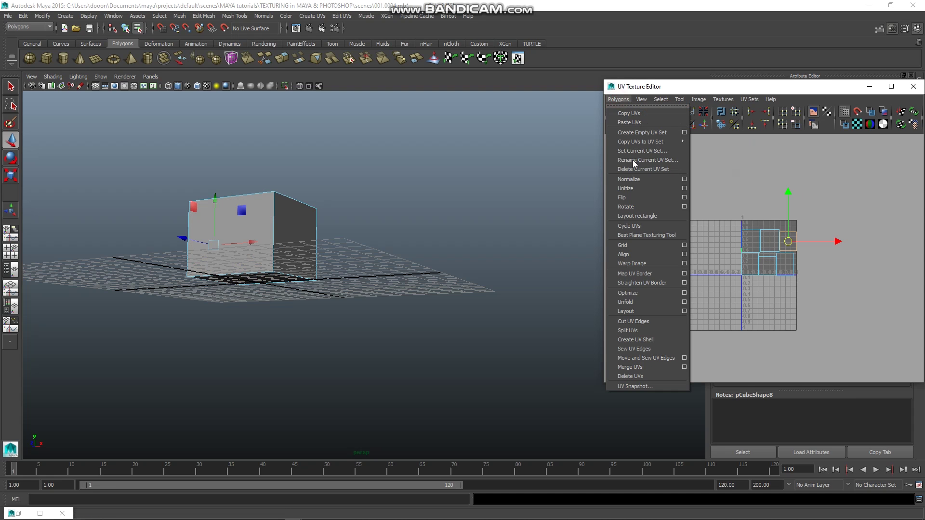
{"action": "left_click", "coordinate": [649, 384]}
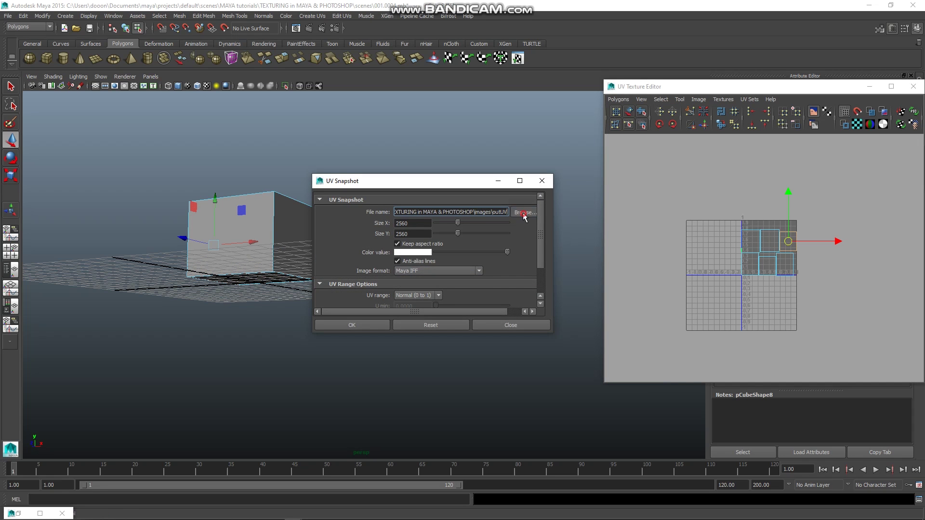
{"action": "left_click", "coordinate": [523, 213]}
{"action": "left_click", "coordinate": [380, 159]}
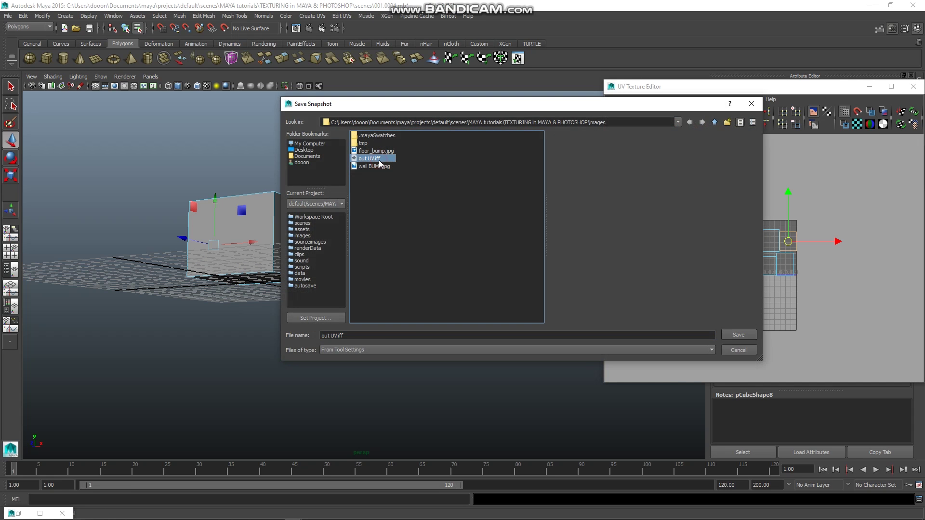
{"action": "left_click", "coordinate": [548, 346]}
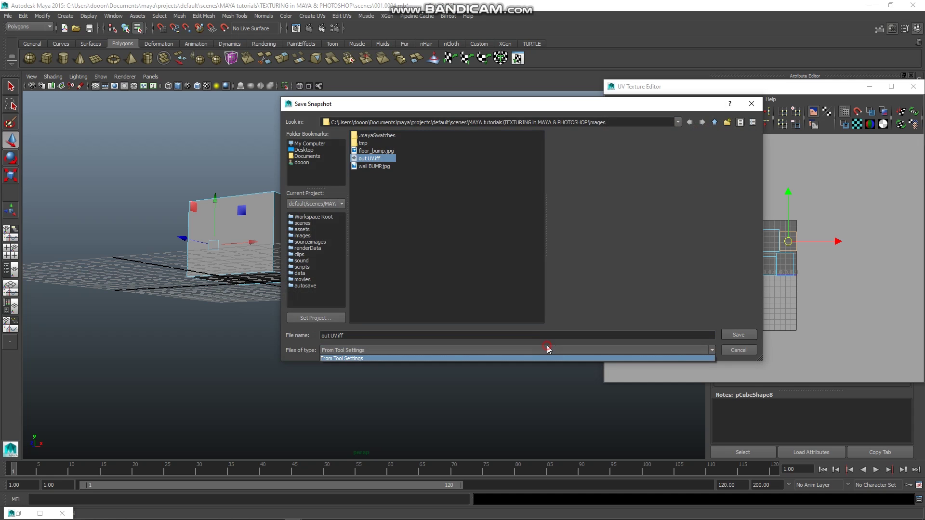
{"action": "left_click", "coordinate": [737, 337]}
{"action": "left_click", "coordinate": [515, 247]}
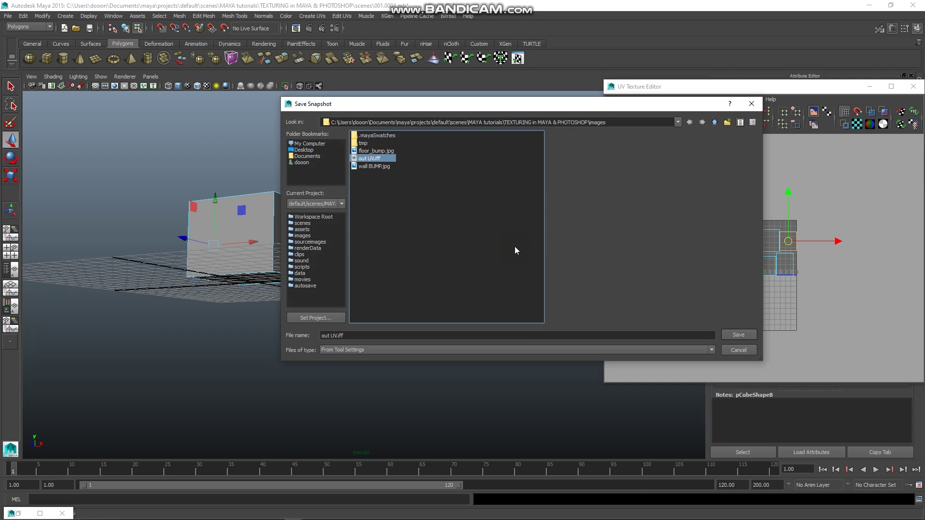
{"action": "left_click", "coordinate": [752, 104]}
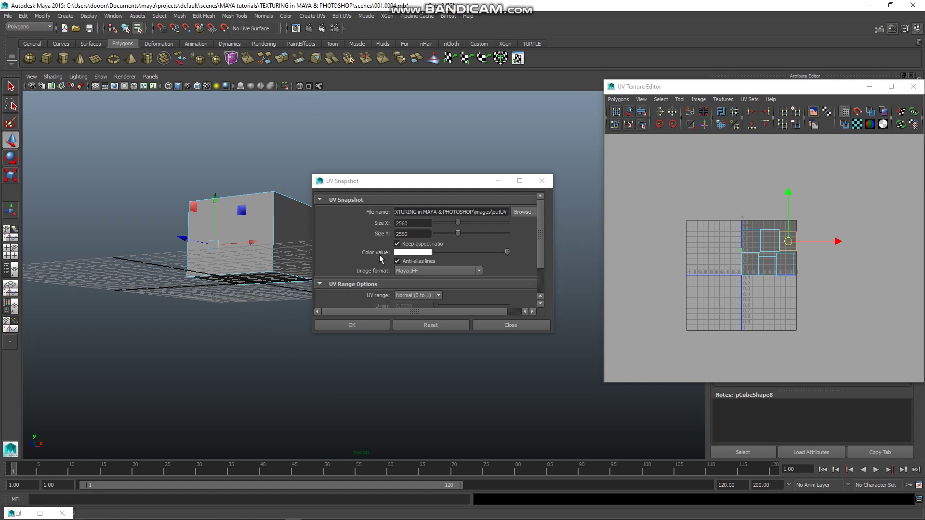
Set the snapshot format to JPEG, name it cube UV, and export it
{"action": "left_click", "coordinate": [424, 271]}
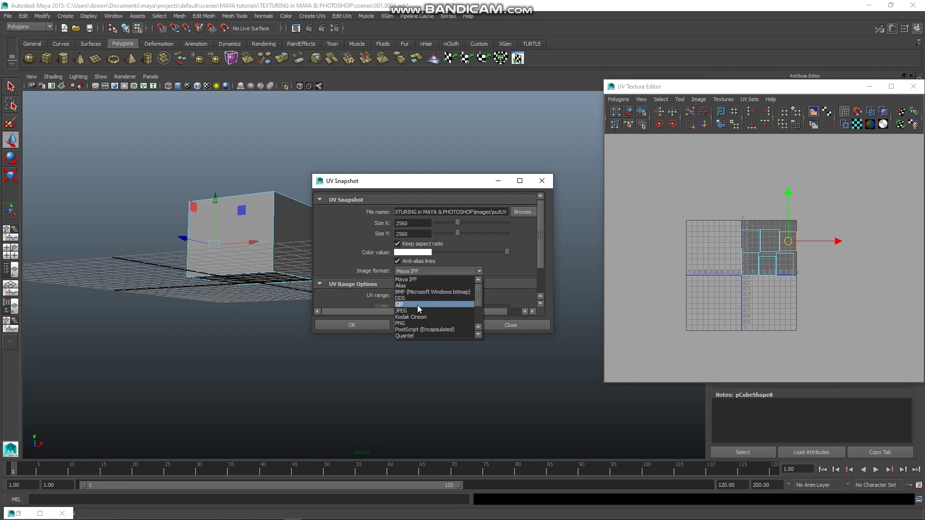
{"action": "left_click", "coordinate": [417, 310]}
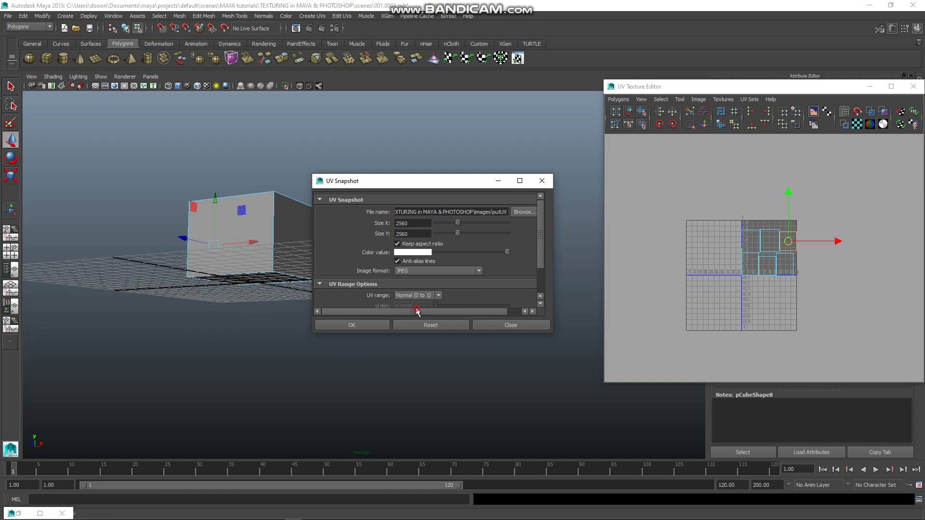
{"action": "left_click", "coordinate": [520, 212]}
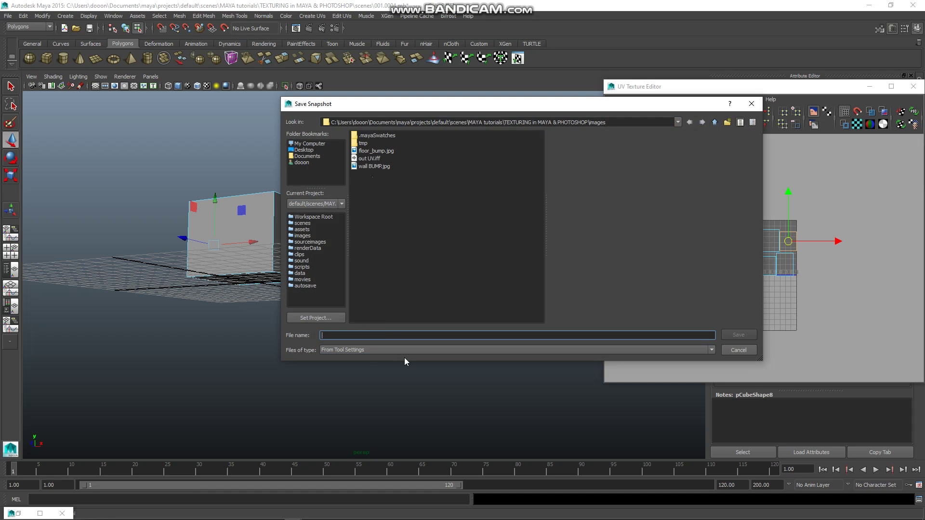
{"action": "type", "text": "cub"}
{"action": "type", "text": "e UV"}
{"action": "left_click", "coordinate": [736, 338]}
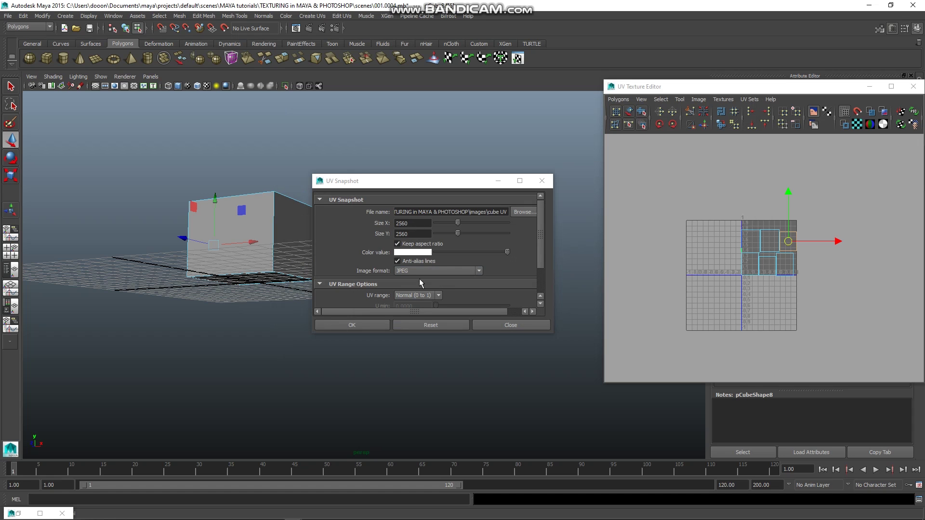
{"action": "left_click", "coordinate": [370, 327]}
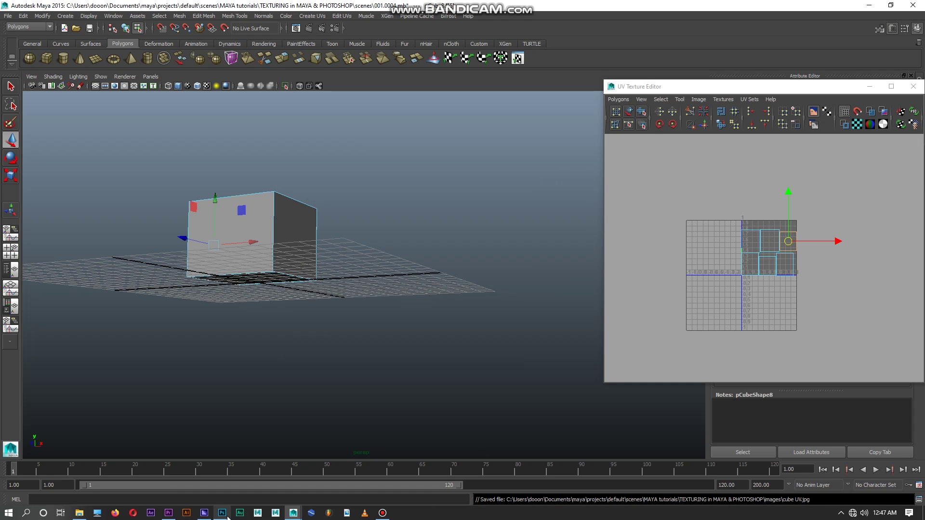
Discard the images (46)-Recovered document and open cube UV from the images folder
{"action": "left_click", "coordinate": [227, 516]}
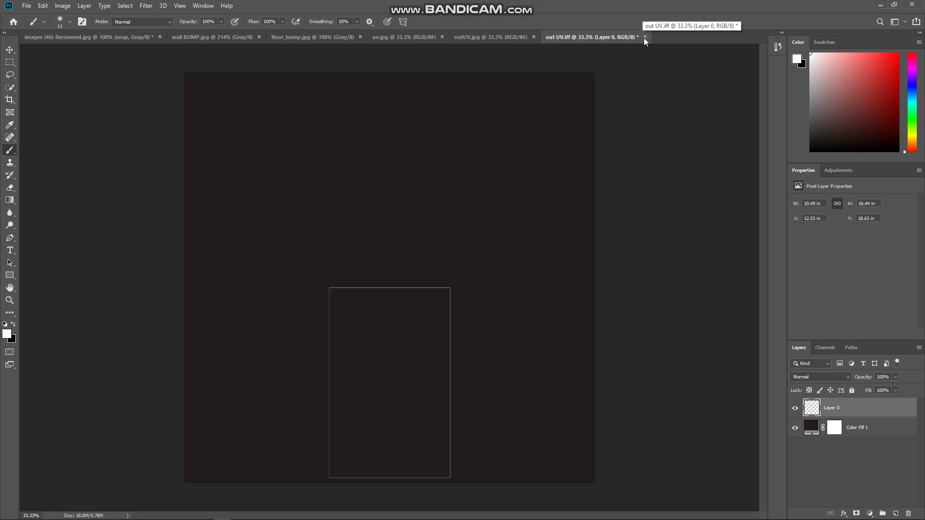
{"action": "left_click", "coordinate": [159, 37]}
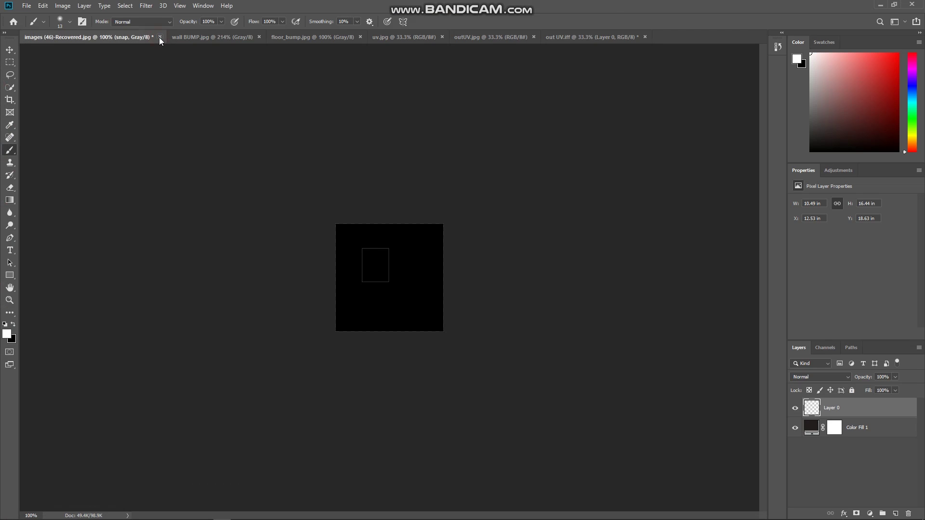
{"action": "left_click", "coordinate": [438, 196]}
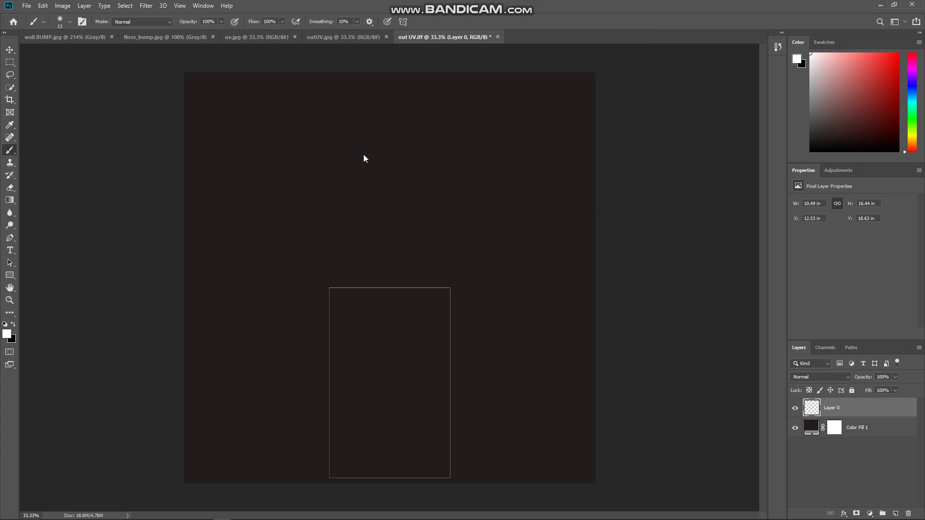
{"action": "left_click", "coordinate": [27, 6]}
{"action": "left_click", "coordinate": [71, 30]}
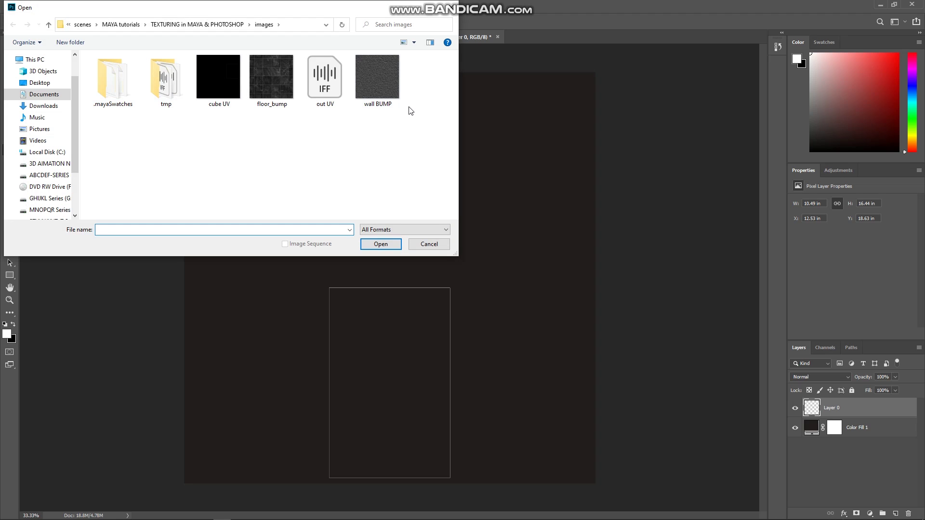
{"action": "left_click", "coordinate": [220, 77]}
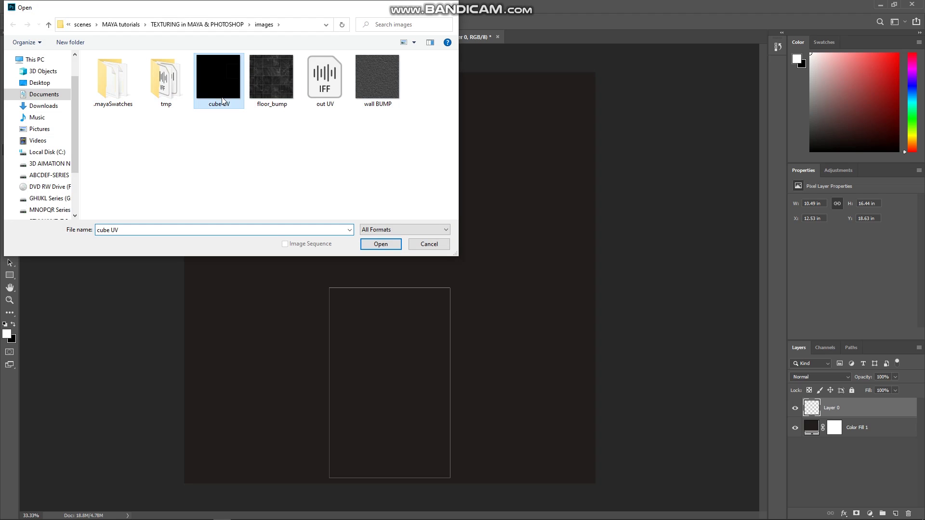
{"action": "left_click", "coordinate": [379, 244]}
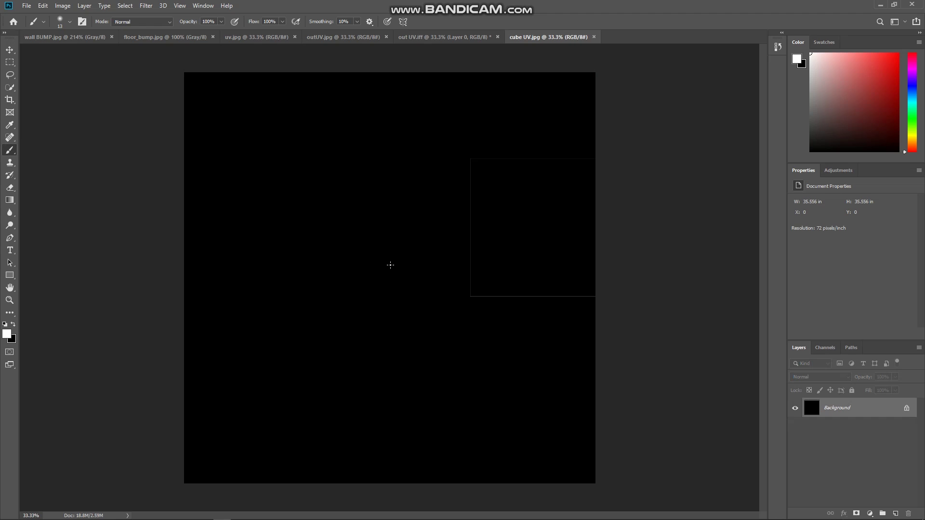
Undo a test stroke, set the foreground colour to bright red, and enlarge the brush
{"action": "left_click_drag", "start_coordinate": [482, 276], "coordinate": [497, 327]}
{"action": "key", "text": "ctrl+z"}
{"action": "left_click", "coordinate": [8, 336]}
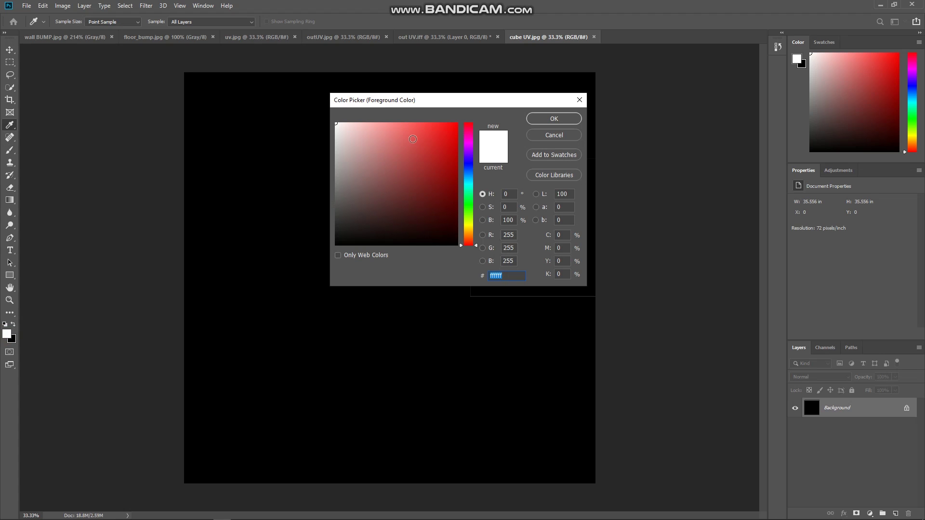
{"action": "left_click", "coordinate": [450, 132]}
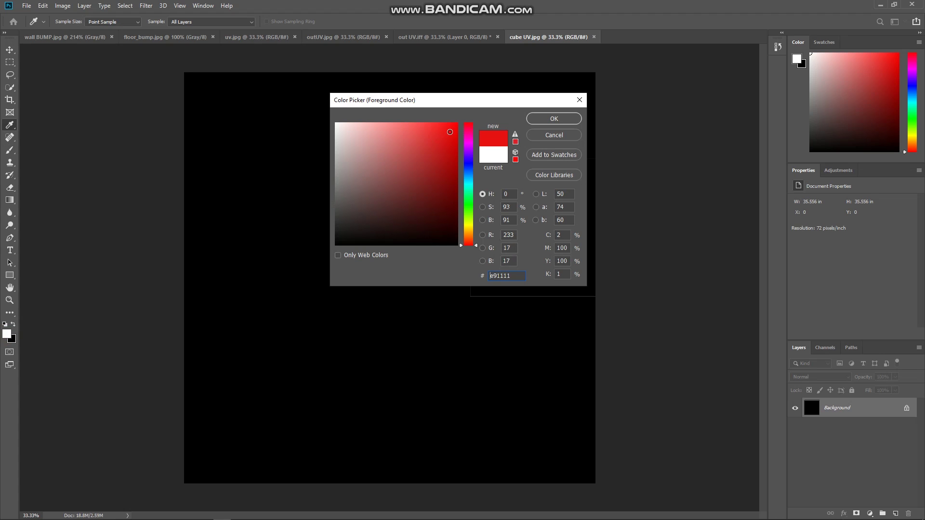
{"action": "left_click", "coordinate": [554, 119]}
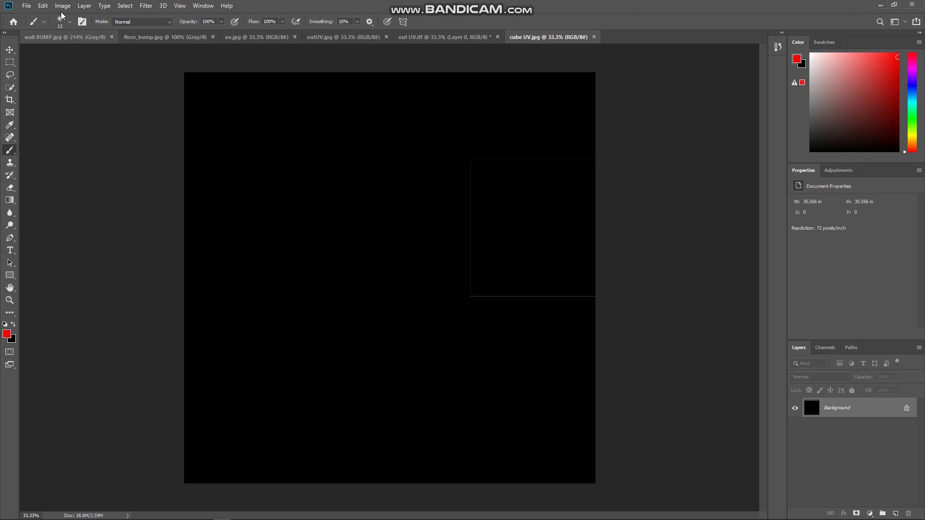
{"action": "left_click", "coordinate": [70, 24]}
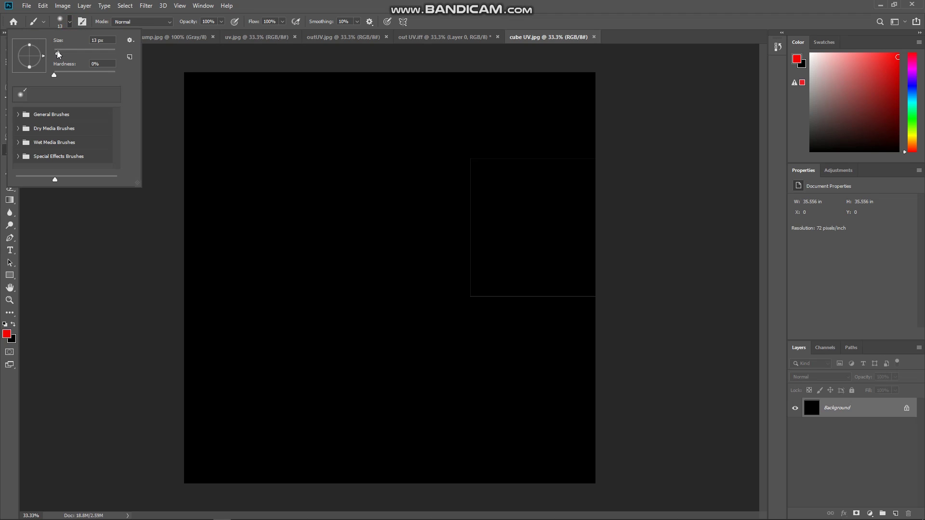
{"action": "left_click_drag", "start_coordinate": [57, 54], "coordinate": [71, 54]}
{"action": "left_click_drag", "start_coordinate": [77, 53], "coordinate": [116, 53]}
Set the brush to about 73 px and paint a red band along the canvas bottom
{"action": "left_click", "coordinate": [77, 49]}
{"action": "left_click_drag", "start_coordinate": [187, 477], "coordinate": [289, 481]}
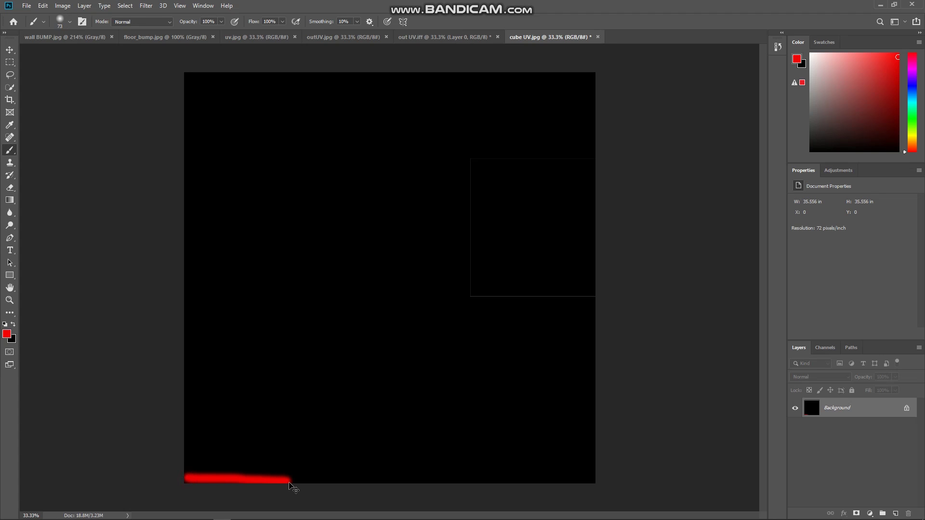
{"action": "key", "text": "ctrl+z"}
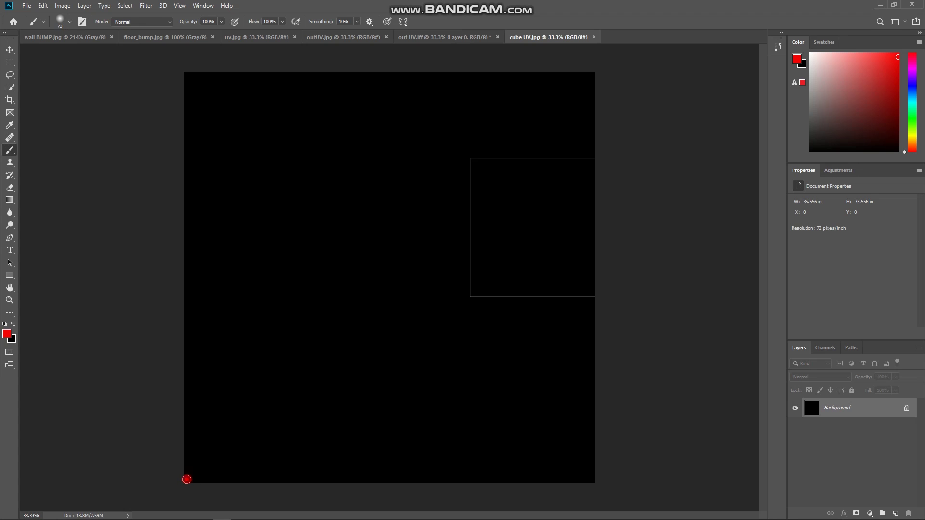
{"action": "left_click_drag", "start_coordinate": [186, 479], "coordinate": [609, 474]}
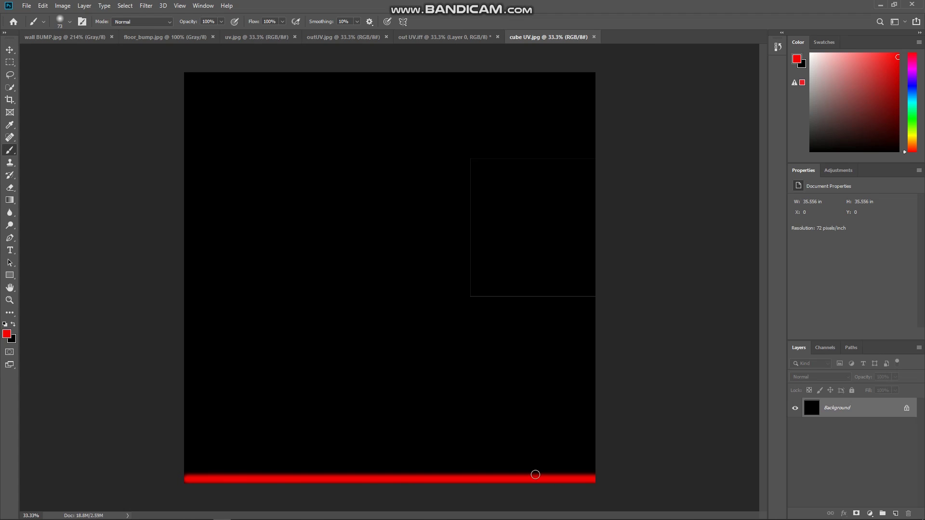
{"action": "mouse_move", "coordinate": [536, 475]}
{"action": "left_mouse_down"}
{"action": "mouse_move", "coordinate": [248, 481]}
{"action": "mouse_move", "coordinate": [192, 472]}
{"action": "mouse_move", "coordinate": [254, 479]}
{"action": "mouse_move", "coordinate": [196, 462]}
{"action": "mouse_move", "coordinate": [216, 470]}
{"action": "mouse_move", "coordinate": [188, 468]}
{"action": "mouse_move", "coordinate": [595, 471]}
{"action": "mouse_move", "coordinate": [172, 478]}
{"action": "mouse_move", "coordinate": [611, 482]}
{"action": "left_mouse_up"}
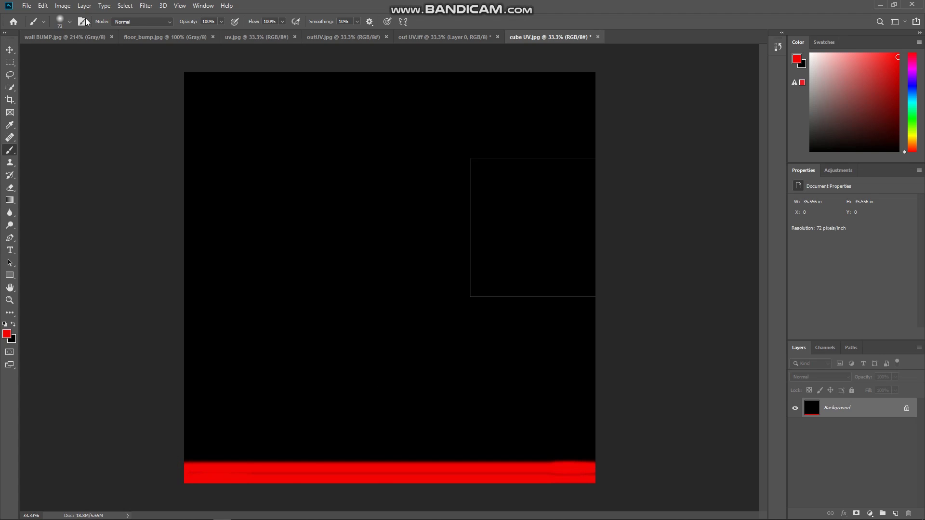
Set the brush size to 150 px and thicken the red band upward
{"action": "left_click", "coordinate": [70, 23]}
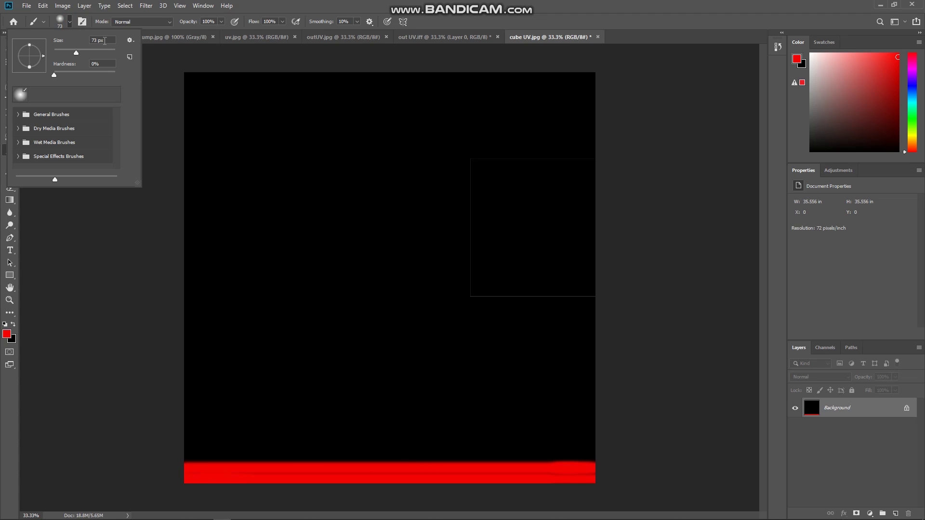
{"action": "left_click", "coordinate": [105, 41]}
{"action": "type", "text": "150"}
{"action": "key", "text": "Return"}
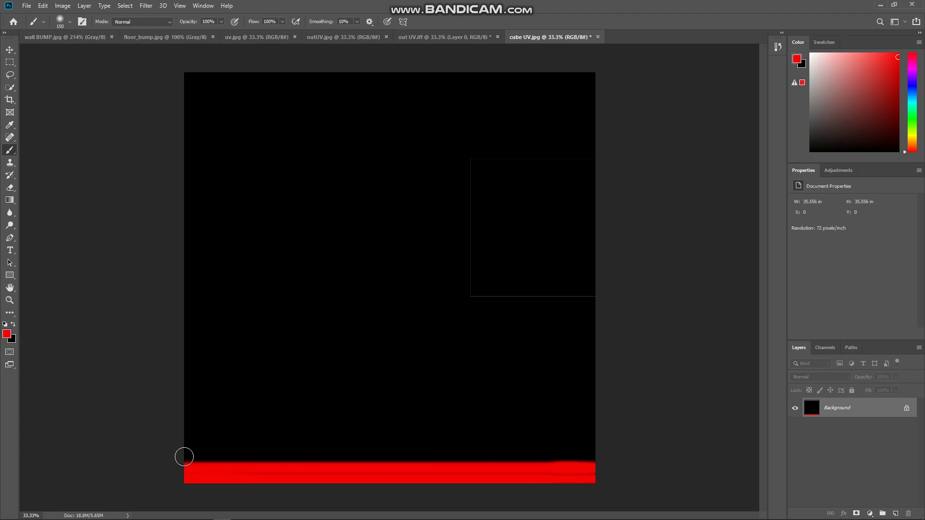
{"action": "left_click_drag", "start_coordinate": [181, 456], "coordinate": [557, 473]}
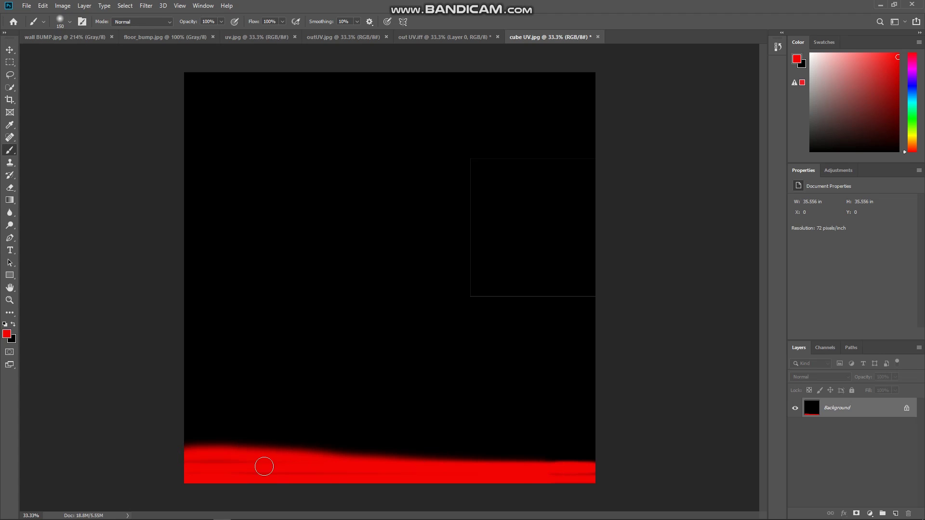
{"action": "left_click_drag", "start_coordinate": [213, 452], "coordinate": [628, 454]}
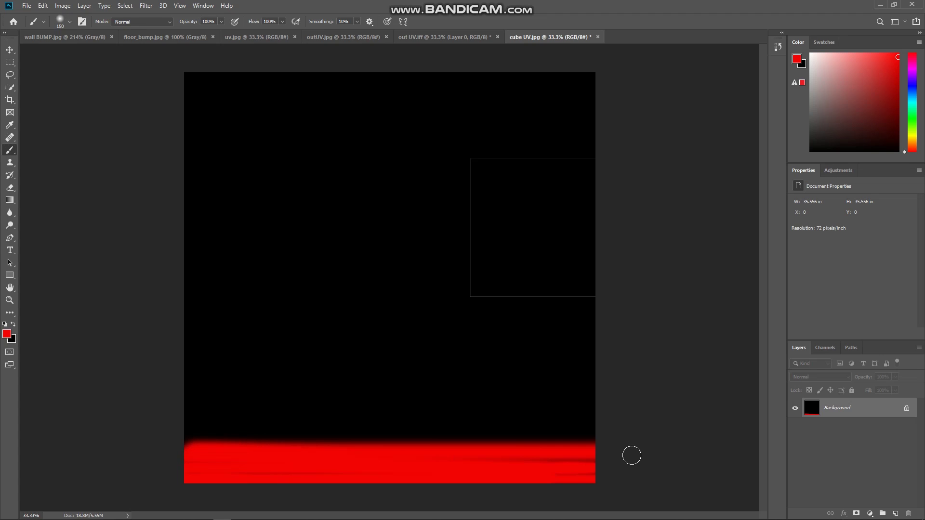
{"action": "left_click_drag", "start_coordinate": [554, 472], "coordinate": [554, 443]}
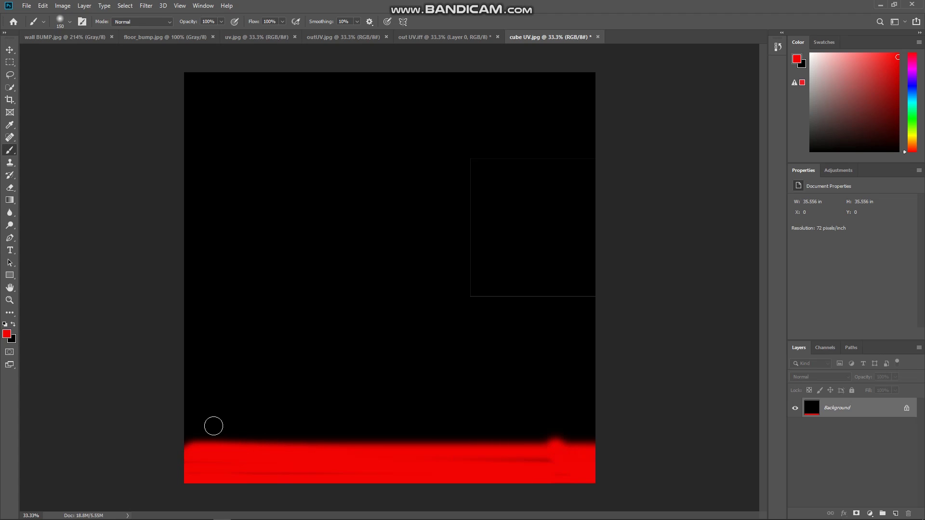
{"action": "mouse_move", "coordinate": [194, 440]}
{"action": "left_mouse_down"}
{"action": "mouse_move", "coordinate": [646, 466]}
{"action": "mouse_move", "coordinate": [169, 457]}
{"action": "left_mouse_up"}
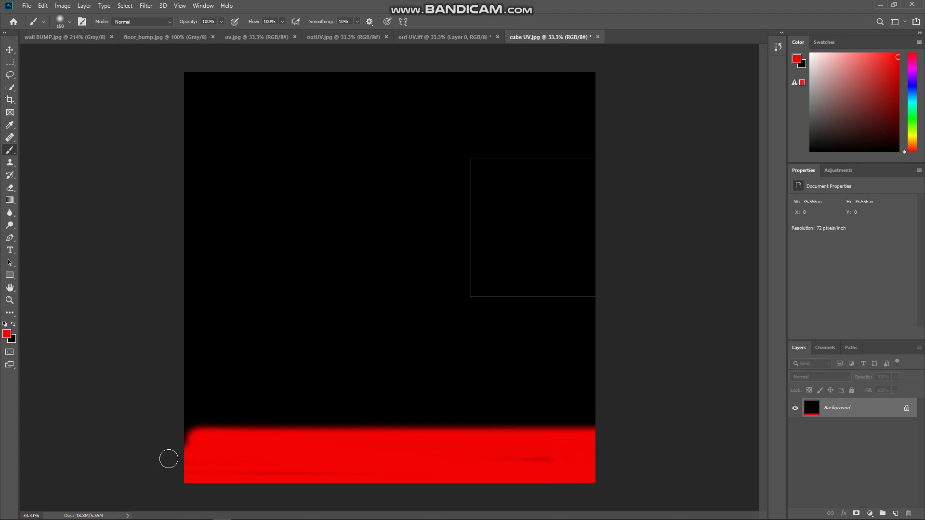
Paint a green stripe above the red band, then a blue stripe above it
{"action": "left_click", "coordinate": [913, 124]}
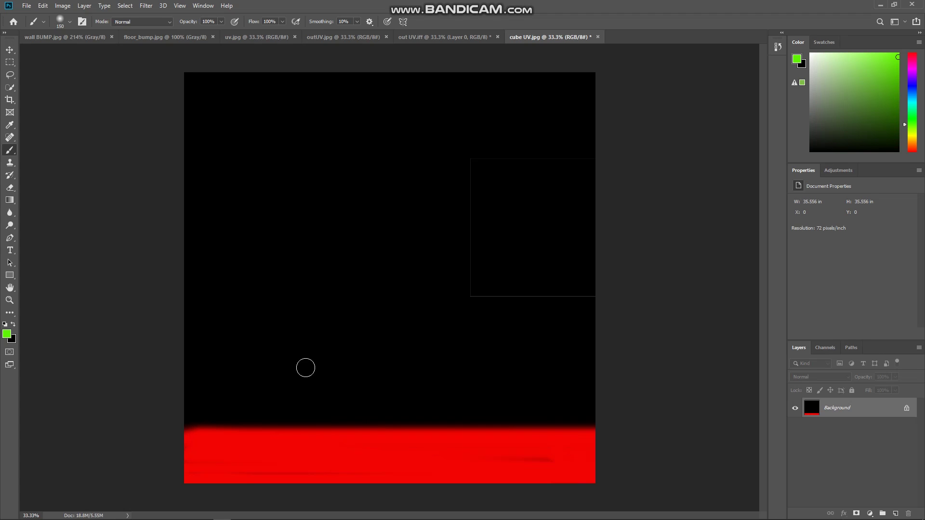
{"action": "left_click_drag", "start_coordinate": [188, 424], "coordinate": [612, 438]}
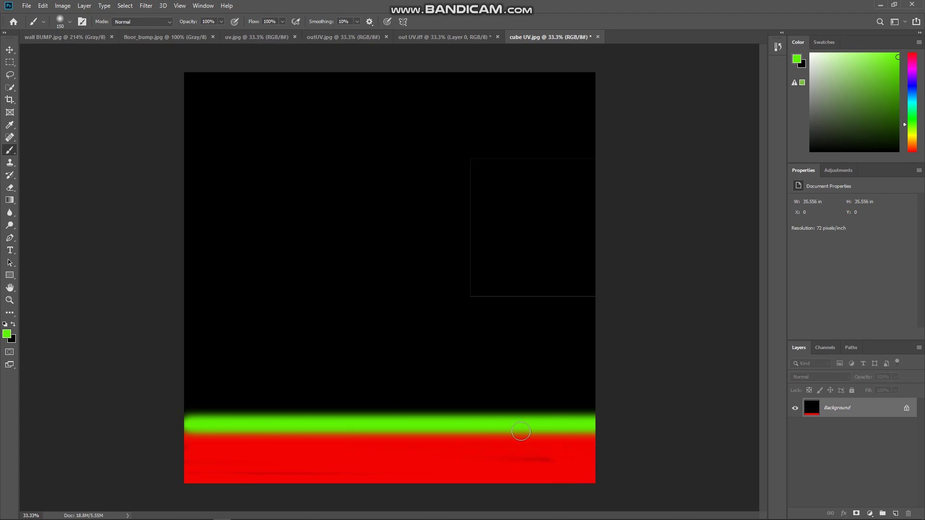
{"action": "left_click_drag", "start_coordinate": [180, 414], "coordinate": [602, 413]}
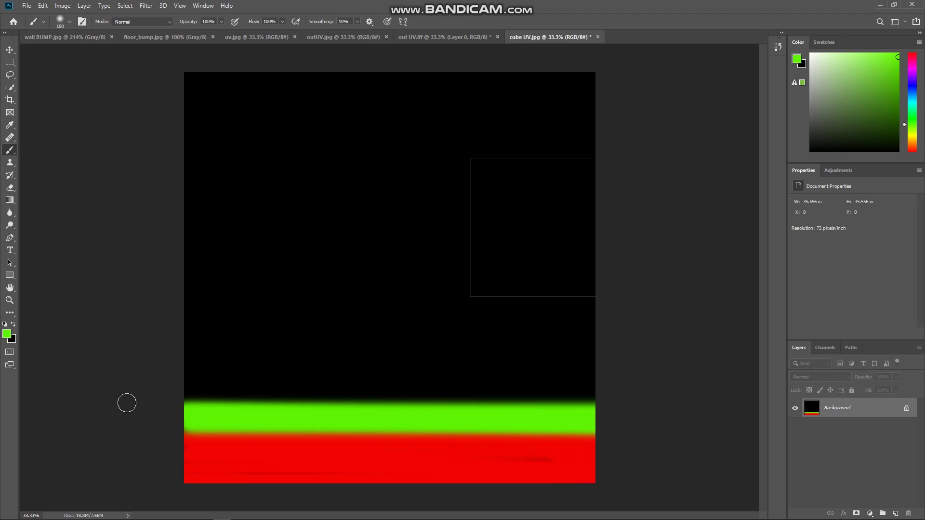
{"action": "mouse_move", "coordinate": [170, 397]}
{"action": "left_mouse_down"}
{"action": "mouse_move", "coordinate": [608, 409]}
{"action": "mouse_move", "coordinate": [105, 398]}
{"action": "mouse_move", "coordinate": [653, 407]}
{"action": "left_mouse_up"}
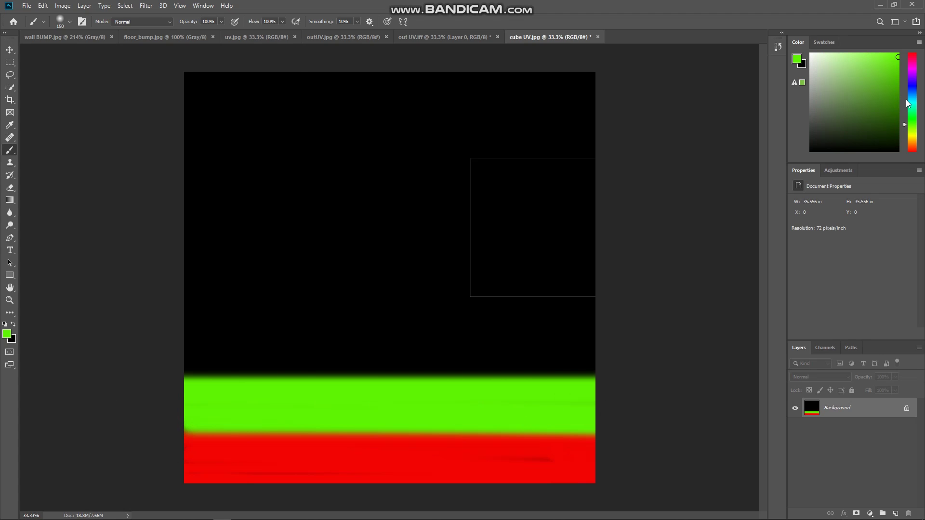
{"action": "left_click", "coordinate": [912, 82]}
{"action": "left_click_drag", "start_coordinate": [142, 367], "coordinate": [691, 383]}
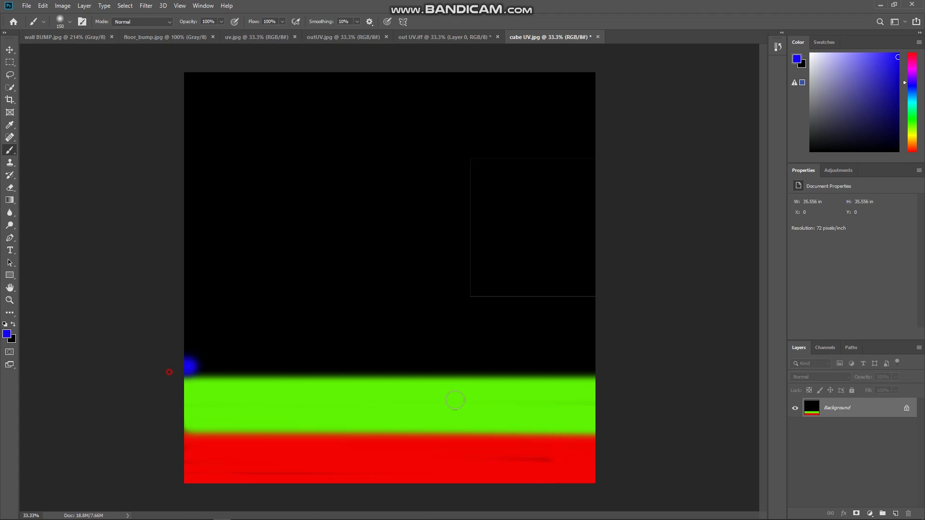
{"action": "mouse_move", "coordinate": [620, 367]}
{"action": "left_mouse_down"}
{"action": "mouse_move", "coordinate": [155, 357]}
{"action": "mouse_move", "coordinate": [438, 357]}
{"action": "mouse_move", "coordinate": [622, 370]}
{"action": "mouse_move", "coordinate": [478, 347]}
{"action": "mouse_move", "coordinate": [152, 343]}
{"action": "left_mouse_up"}
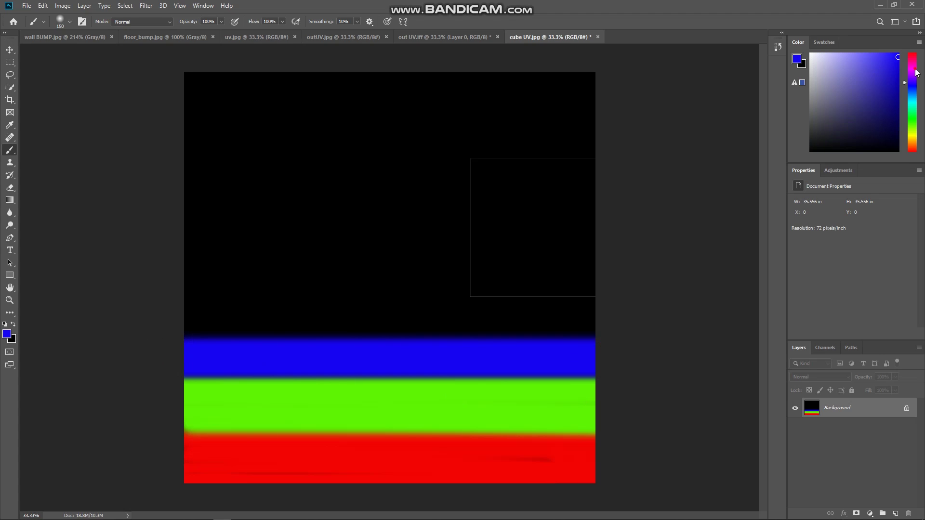
Paint a wide magenta band above the blue, raising its top edge
{"action": "left_click", "coordinate": [916, 70]}
{"action": "left_click_drag", "start_coordinate": [194, 335], "coordinate": [690, 336]}
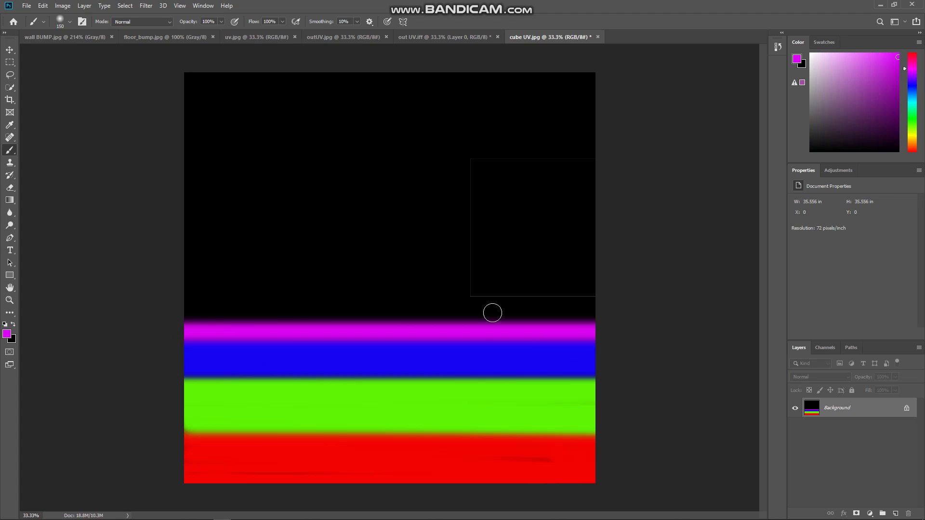
{"action": "left_click_drag", "start_coordinate": [161, 319], "coordinate": [739, 341]}
{"action": "left_click_drag", "start_coordinate": [176, 300], "coordinate": [732, 317]}
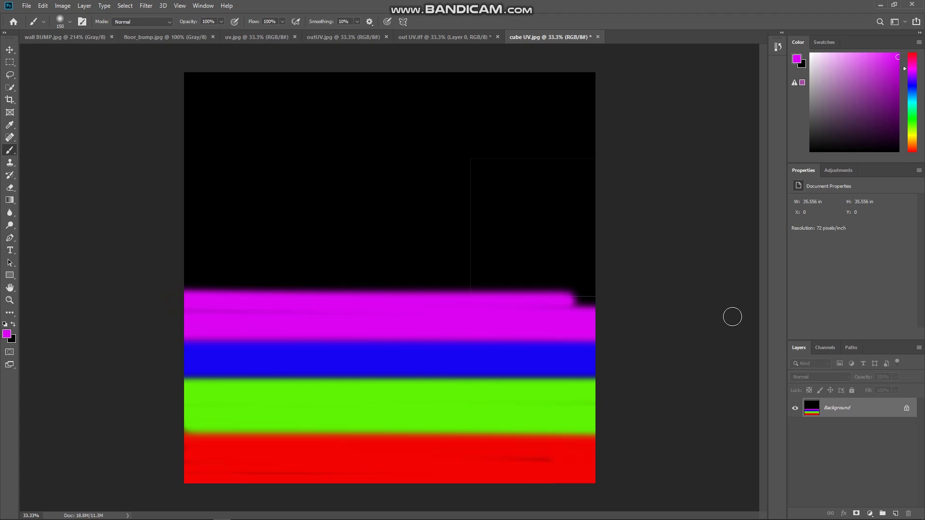
{"action": "left_click_drag", "start_coordinate": [215, 284], "coordinate": [635, 294]}
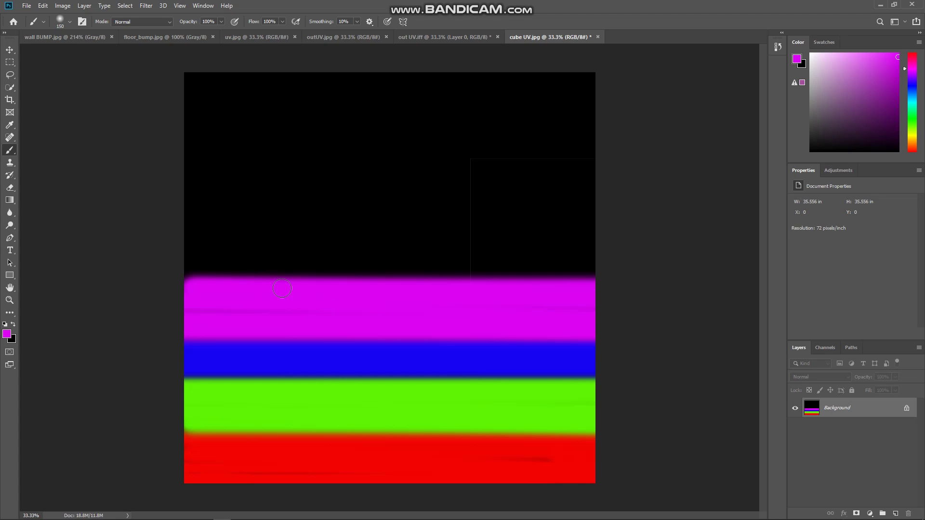
{"action": "left_click_drag", "start_coordinate": [180, 270], "coordinate": [663, 271]}
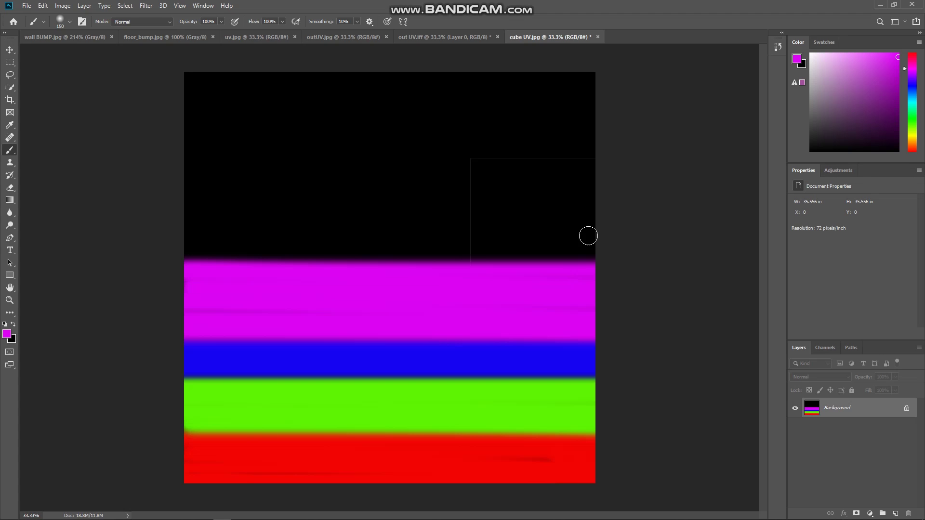
Save As a JPEG named 'cube UV shaded', accepting the JPEG quality options
{"action": "left_click", "coordinate": [26, 6]}
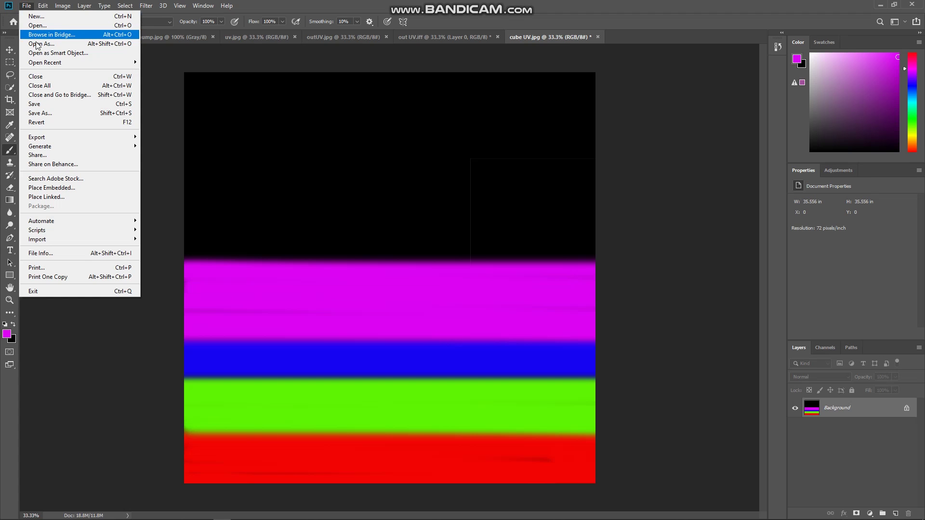
{"action": "left_click", "coordinate": [57, 113]}
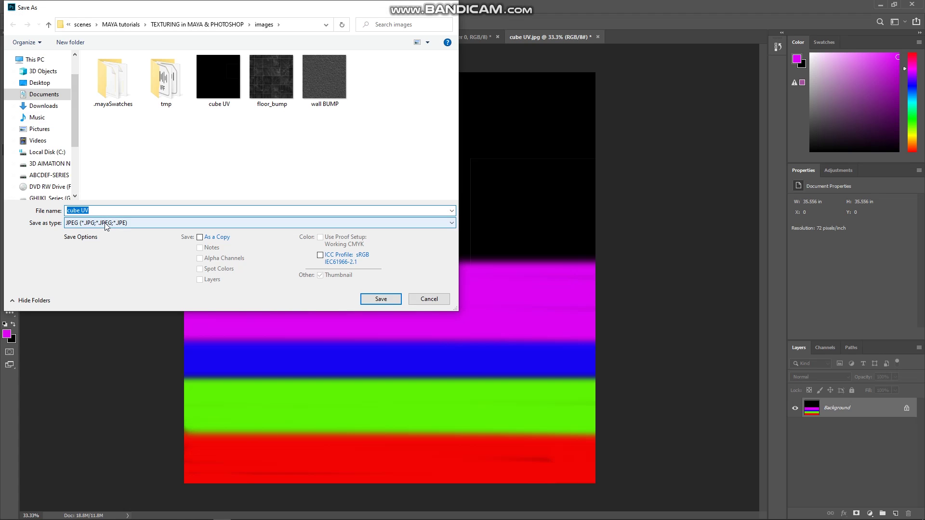
{"action": "left_click", "coordinate": [101, 210]}
{"action": "type", "text": "shaded"}
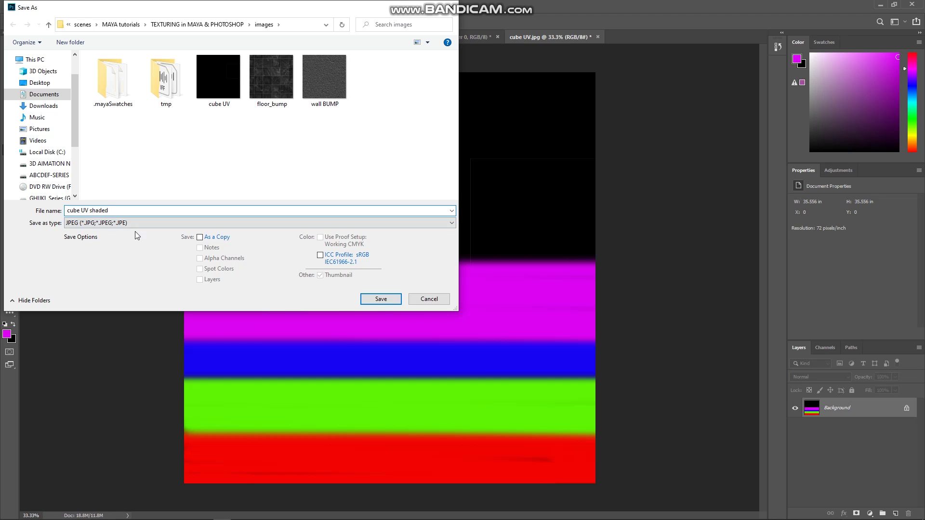
{"action": "left_click", "coordinate": [365, 300]}
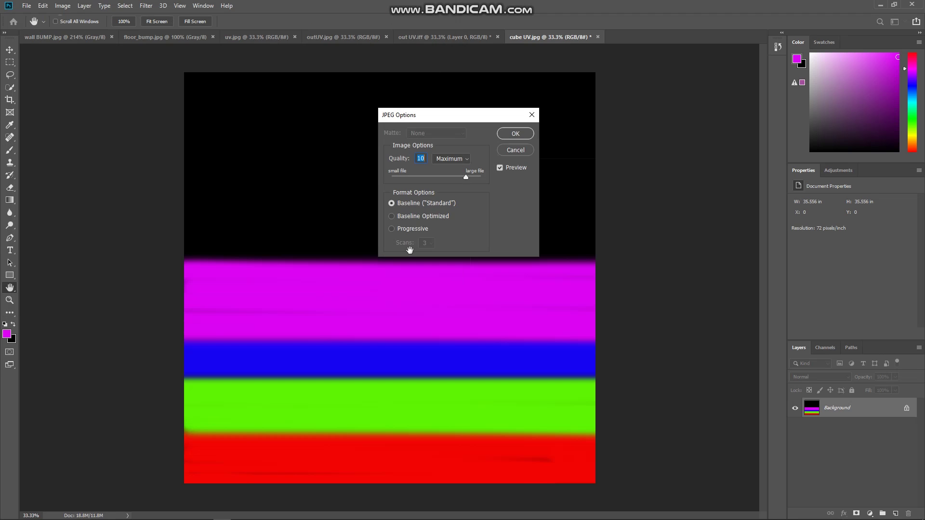
{"action": "left_click", "coordinate": [516, 134]}
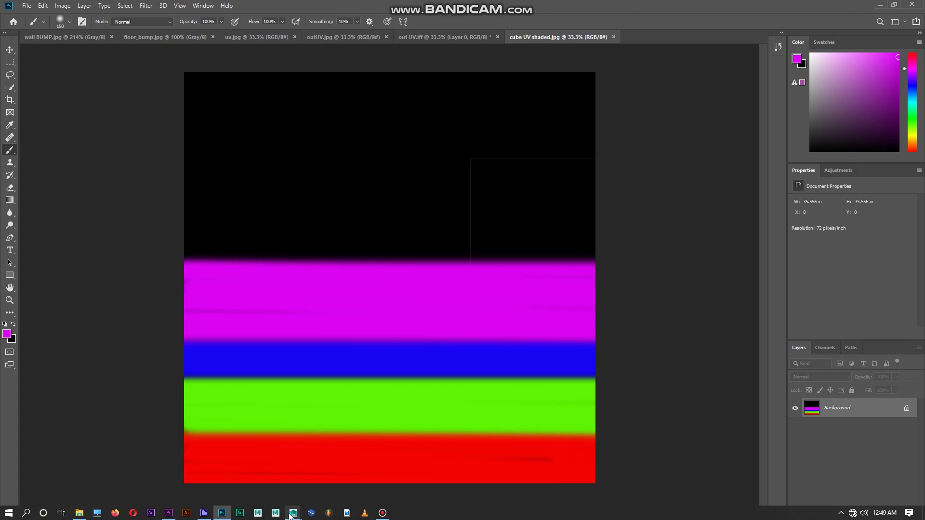
Restore Hypershade, select Cube_mat, hide the UV editor, and bring up texture choices for Color
{"action": "mouse_move", "coordinate": [293, 513]}
{"action": "left_click", "coordinate": [253, 477]}
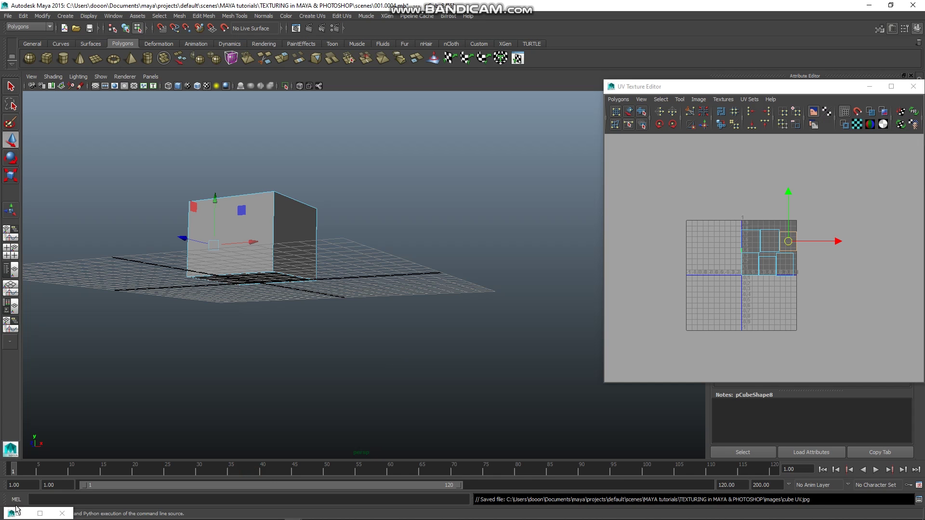
{"action": "left_click", "coordinate": [40, 513]}
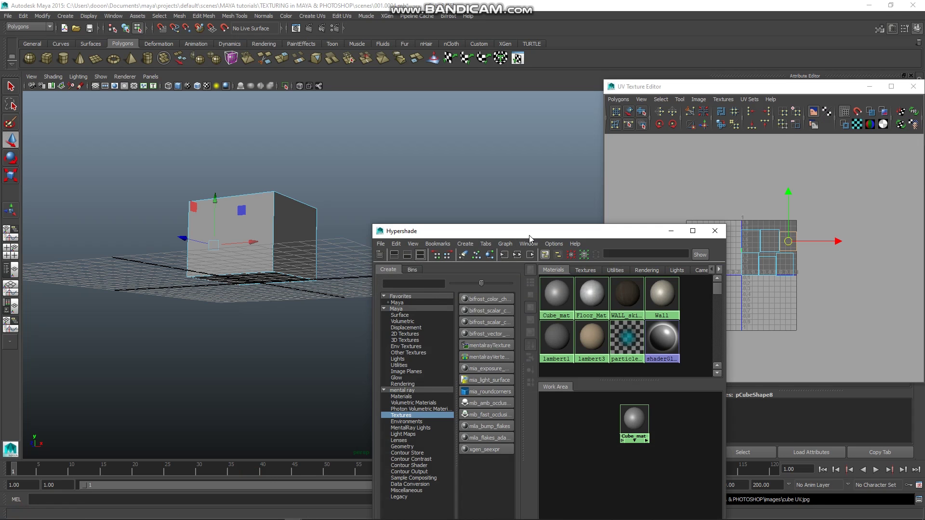
{"action": "left_click_drag", "start_coordinate": [535, 235], "coordinate": [596, 137]}
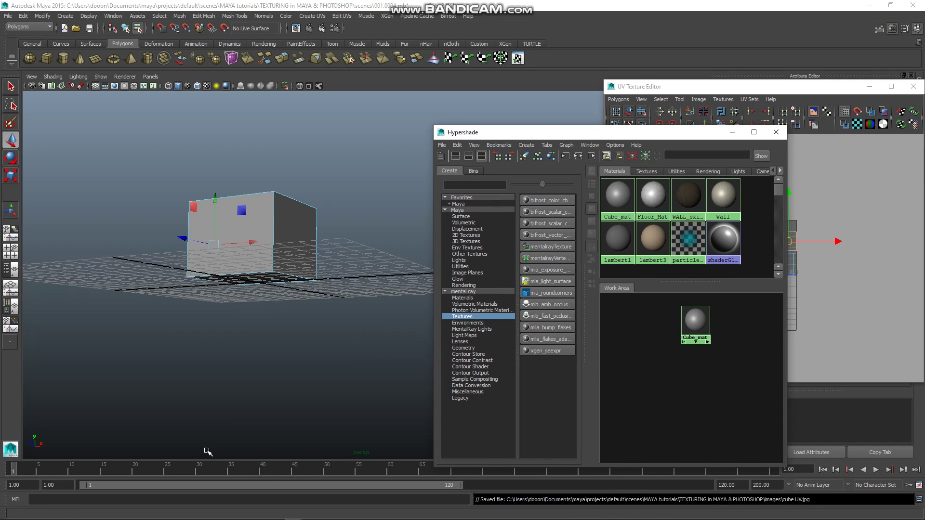
{"action": "left_click", "coordinate": [698, 335]}
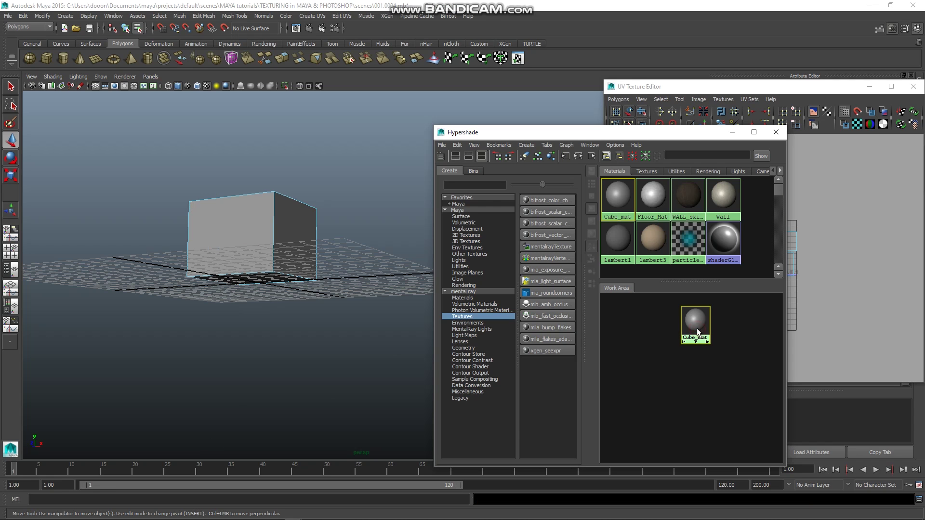
{"action": "left_click", "coordinate": [869, 86]}
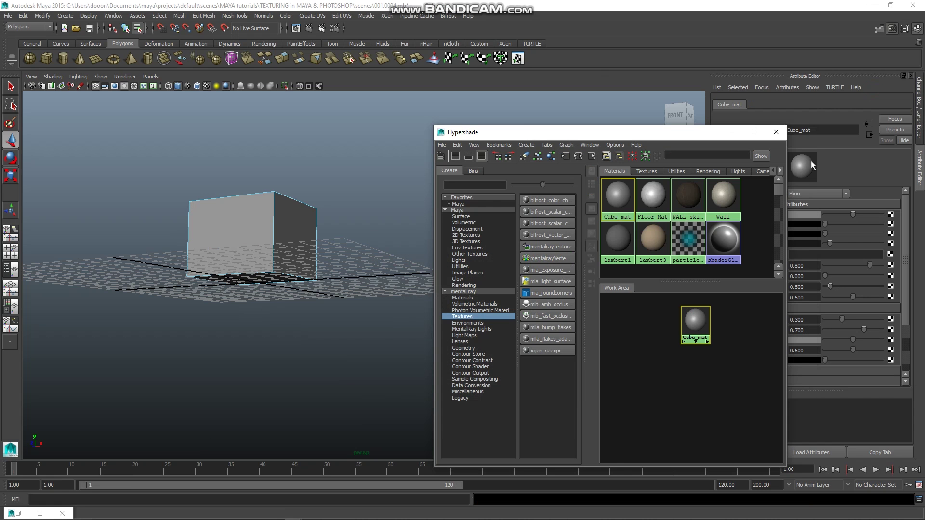
{"action": "left_click_drag", "start_coordinate": [677, 133], "coordinate": [631, 133]}
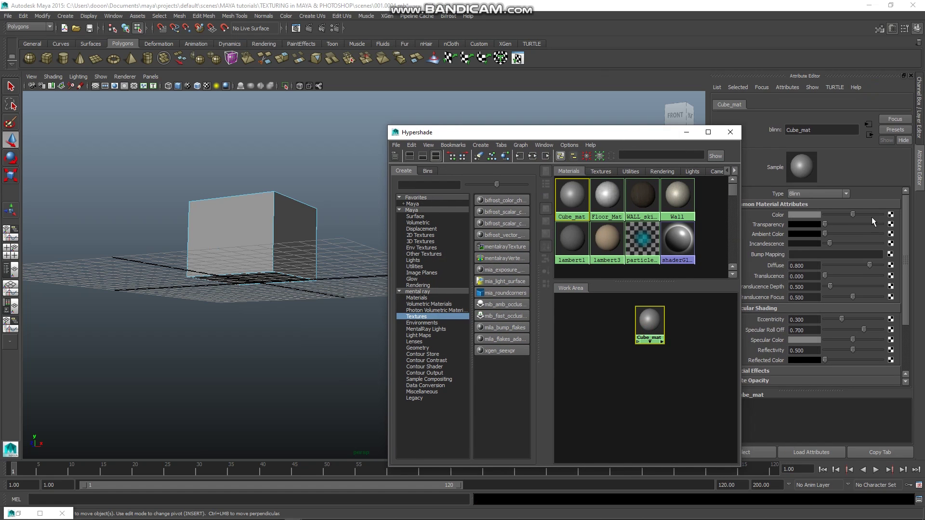
{"action": "left_click", "coordinate": [890, 215]}
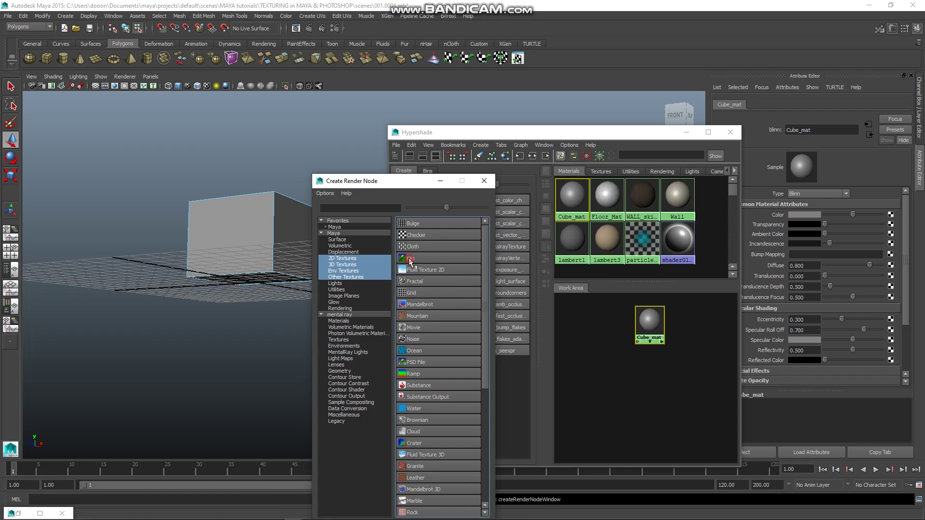
Add a File texture to Cube_mat's colour loading cube UV shaded.jpg from the project images folder
{"action": "left_click", "coordinate": [409, 261]}
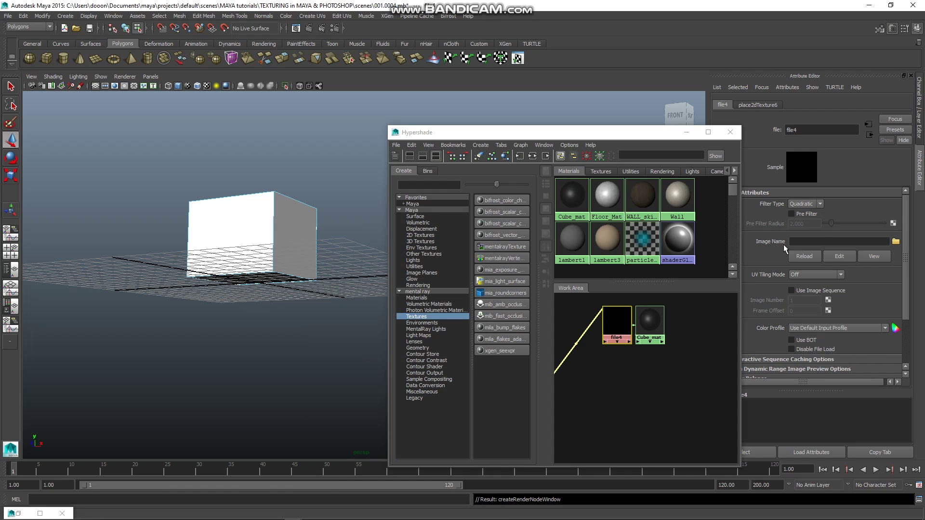
{"action": "left_click", "coordinate": [896, 240]}
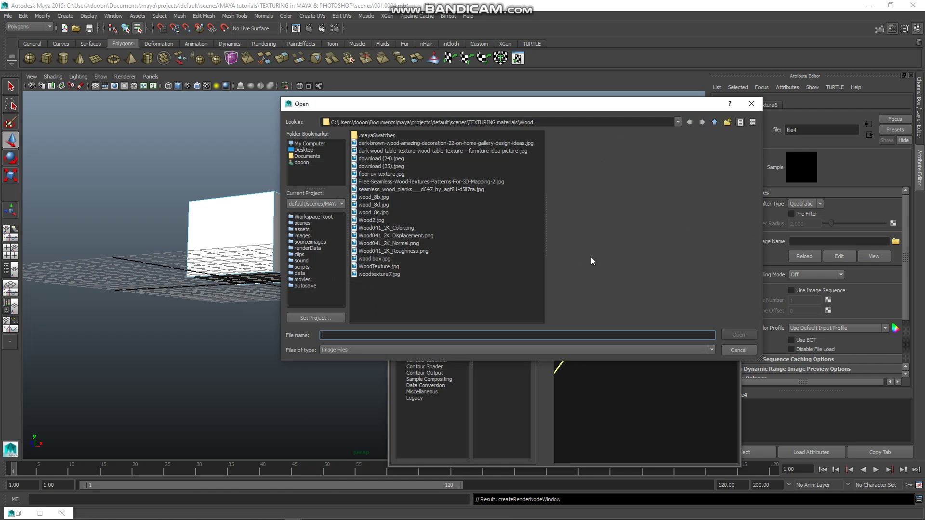
{"action": "left_click", "coordinate": [714, 122]}
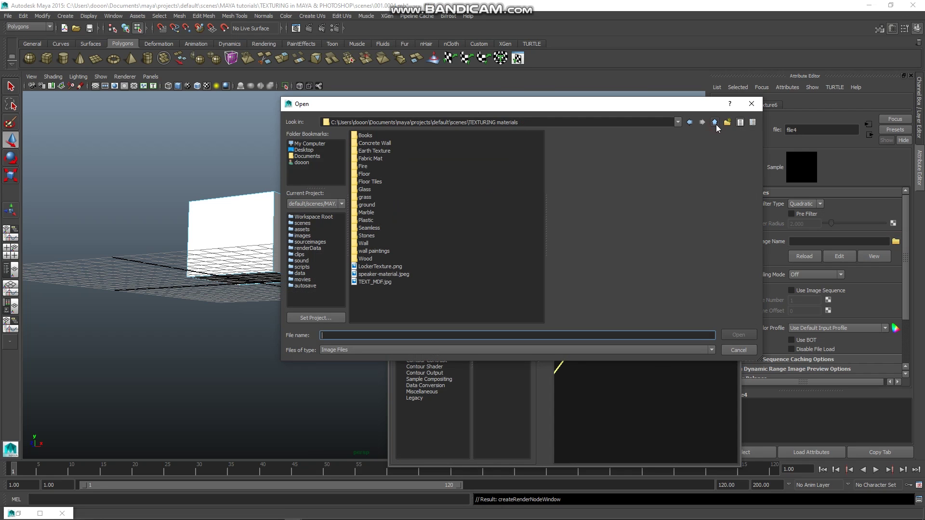
{"action": "left_click", "coordinate": [714, 122]}
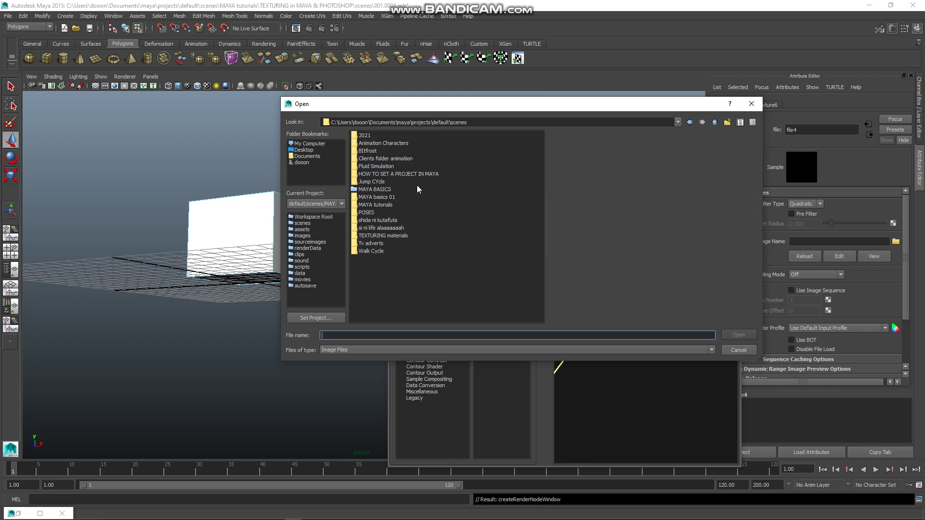
{"action": "double_click", "coordinate": [380, 204]}
{"action": "double_click", "coordinate": [377, 227]}
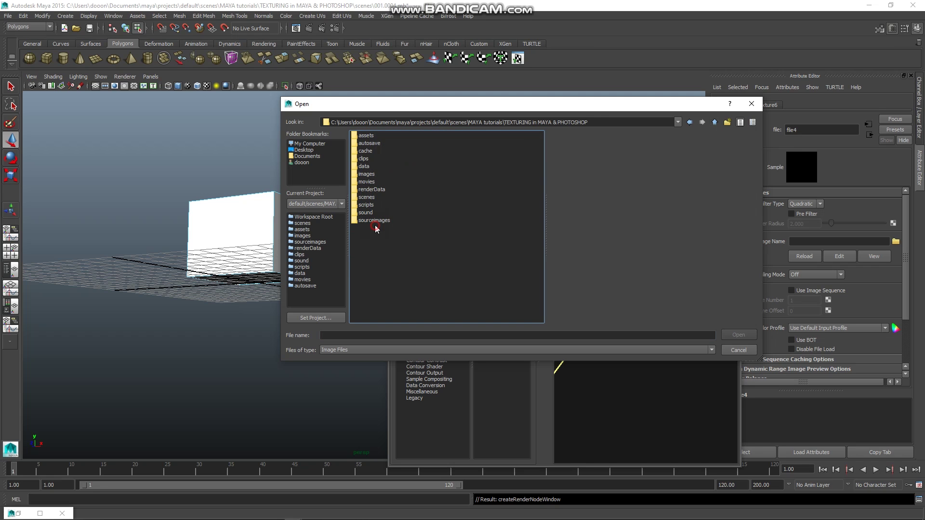
{"action": "double_click", "coordinate": [367, 174]}
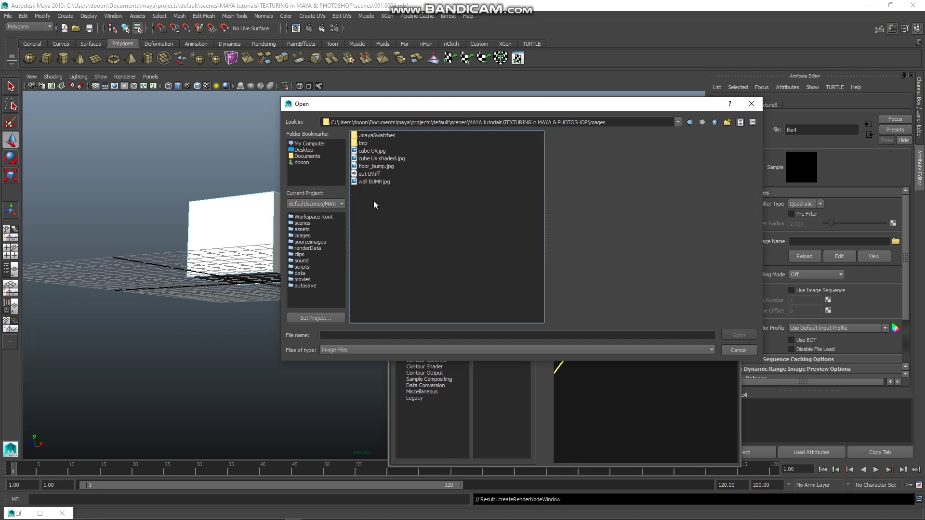
{"action": "left_click", "coordinate": [384, 160]}
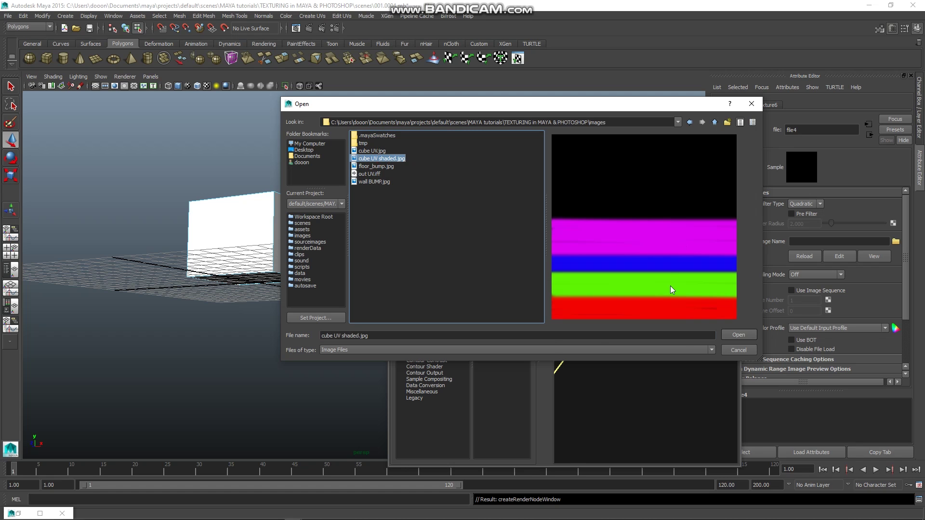
{"action": "left_click", "coordinate": [737, 334]}
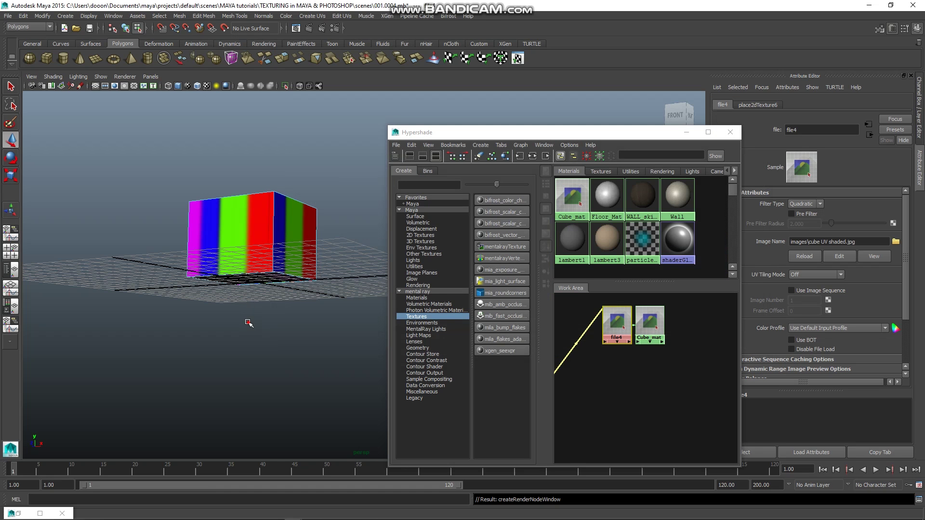
Deselect, orbit around the striped cube to inspect it, and minimize Hypershade
{"action": "left_click", "coordinate": [247, 321]}
{"action": "mouse_move", "coordinate": [231, 257]}
{"action": "left_mouse_down", "text": "alt"}
{"action": "mouse_move", "coordinate": [288, 301]}
{"action": "mouse_move", "coordinate": [118, 309]}
{"action": "mouse_move", "coordinate": [165, 322]}
{"action": "mouse_move", "coordinate": [227, 320]}
{"action": "mouse_move", "coordinate": [258, 300]}
{"action": "mouse_move", "coordinate": [280, 300]}
{"action": "left_mouse_up", "text": "alt"}
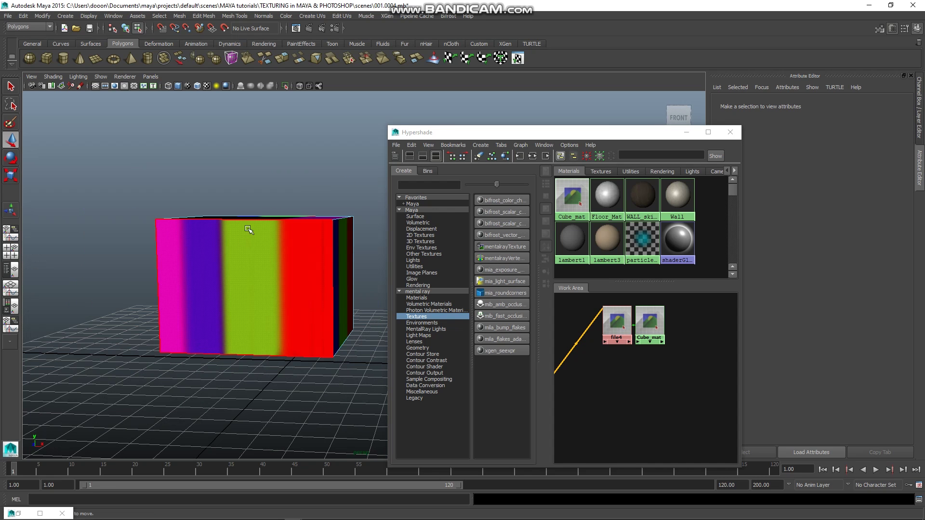
{"action": "mouse_move", "coordinate": [249, 241]}
{"action": "right_mouse_down"}
{"action": "mouse_move", "coordinate": [283, 228]}
{"action": "mouse_move", "coordinate": [260, 241]}
{"action": "right_mouse_up"}
{"action": "mouse_move", "coordinate": [260, 241]}
{"action": "left_mouse_down", "text": "alt"}
{"action": "mouse_move", "coordinate": [248, 241]}
{"action": "mouse_move", "coordinate": [303, 270]}
{"action": "mouse_move", "coordinate": [155, 320]}
{"action": "mouse_move", "coordinate": [223, 297]}
{"action": "left_mouse_up", "text": "alt"}
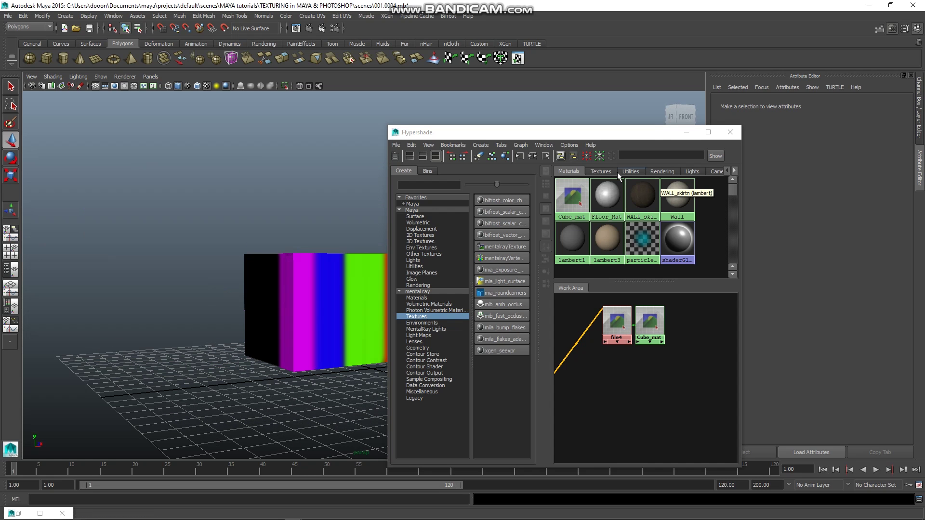
{"action": "left_click", "coordinate": [686, 132]}
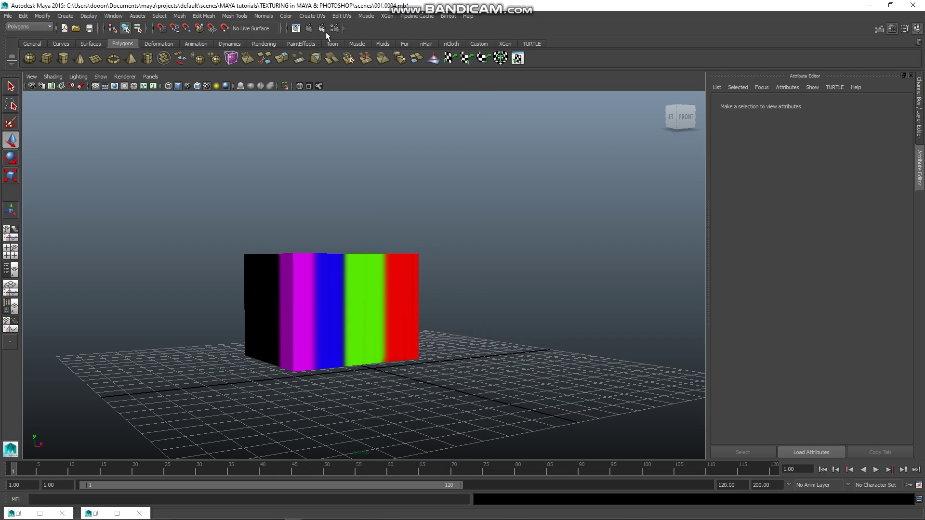
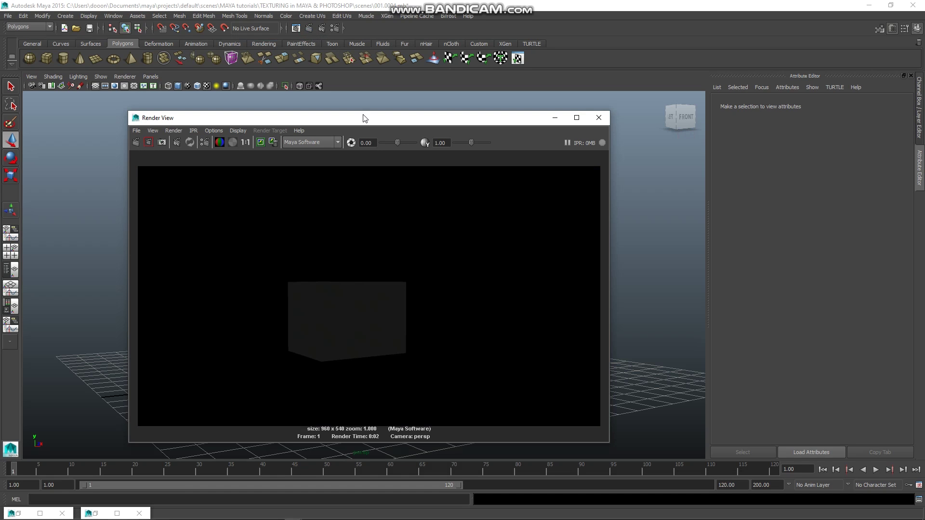
Switch the Render View renderer to mental ray and render through RENDER_cam
{"action": "left_click", "coordinate": [337, 143]}
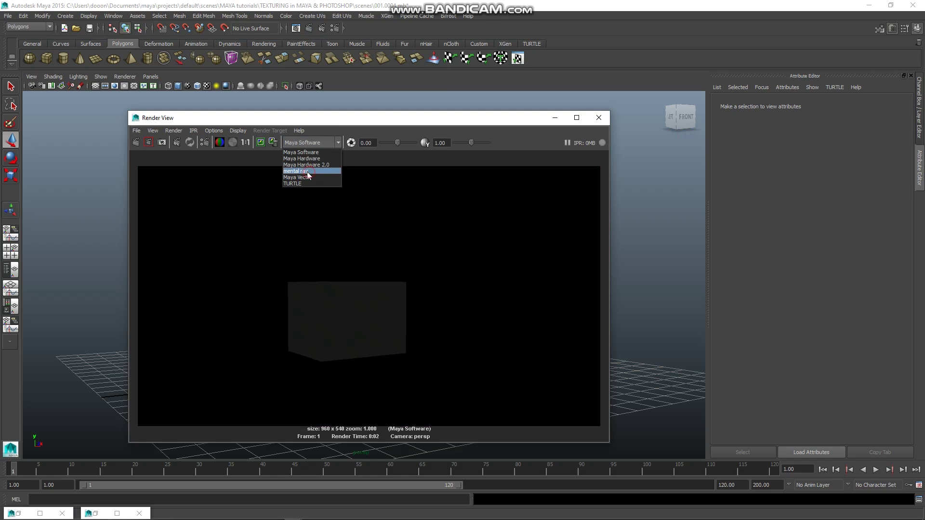
{"action": "left_click", "coordinate": [307, 174]}
{"action": "left_click", "coordinate": [136, 142]}
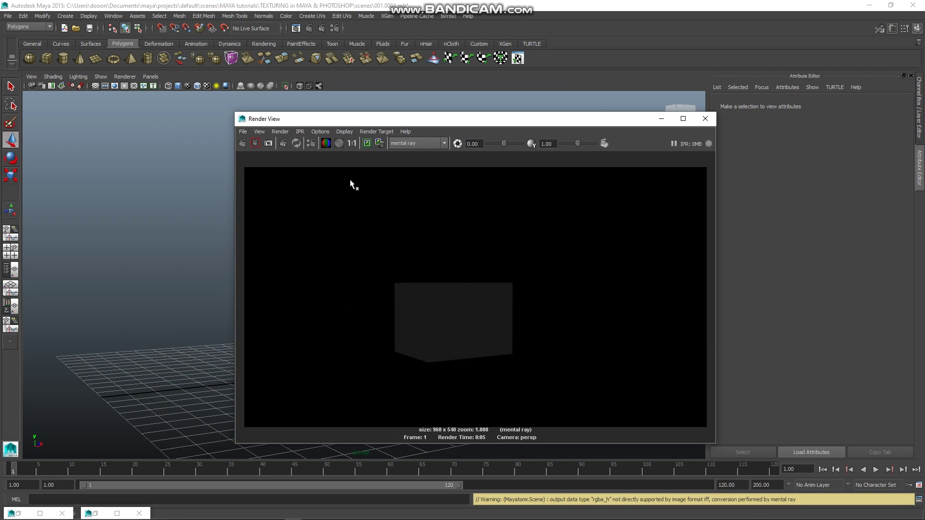
{"action": "left_click", "coordinate": [280, 132]}
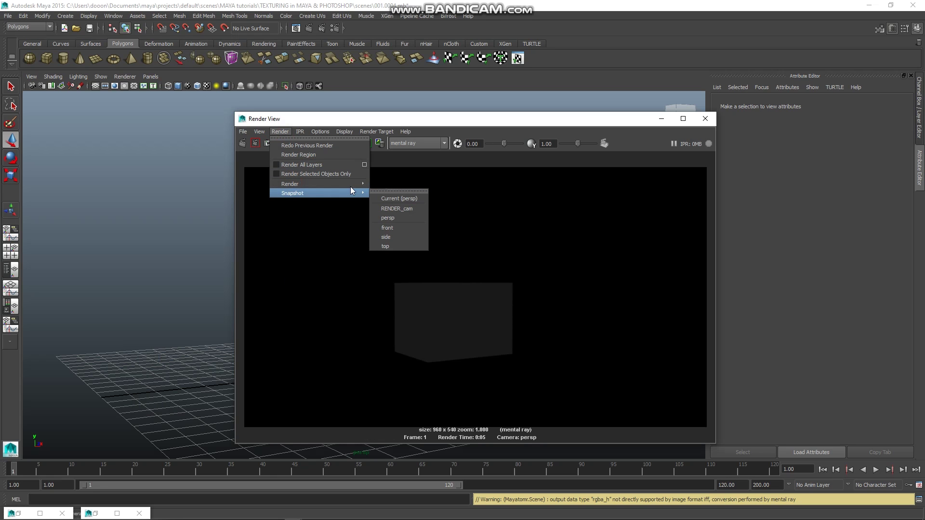
{"action": "mouse_move", "coordinate": [290, 184]}
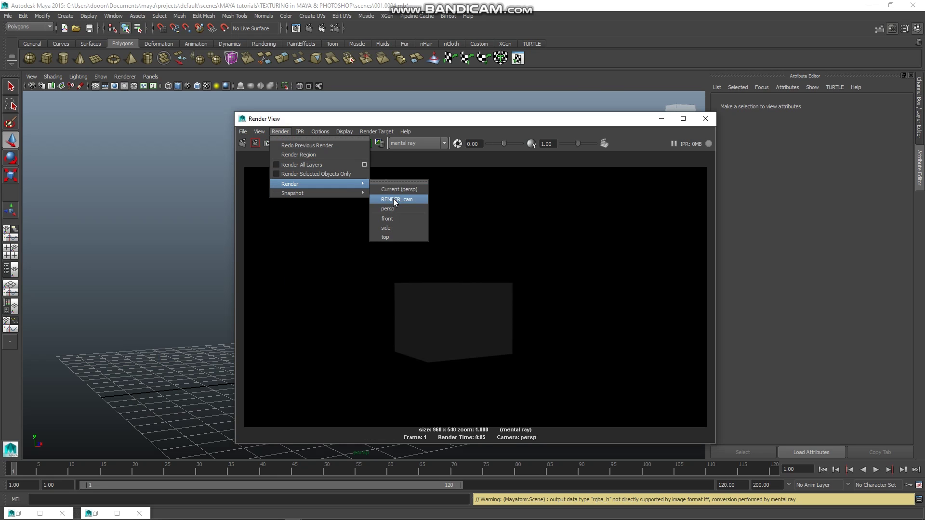
{"action": "left_click", "coordinate": [393, 199]}
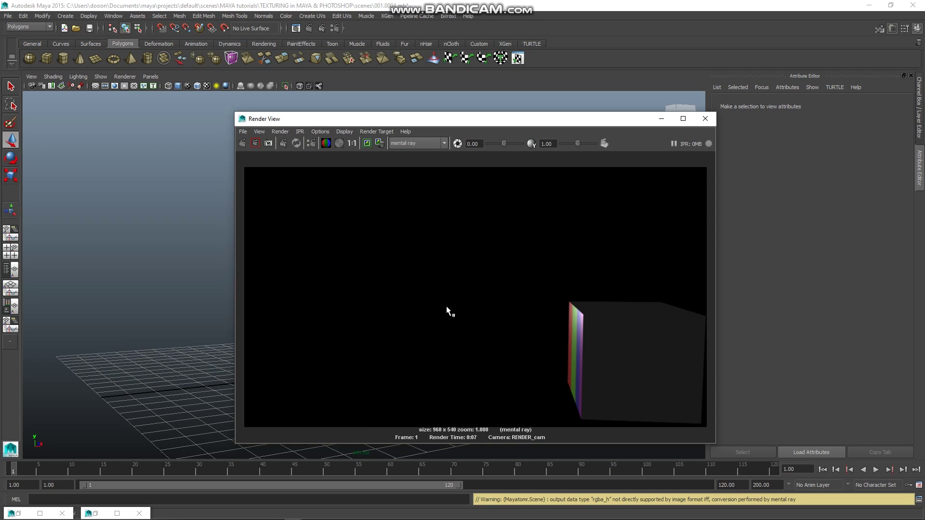
Move the render window aside and orbit the viewport to a front view of the cube
{"action": "left_click_drag", "start_coordinate": [414, 124], "coordinate": [599, 192]}
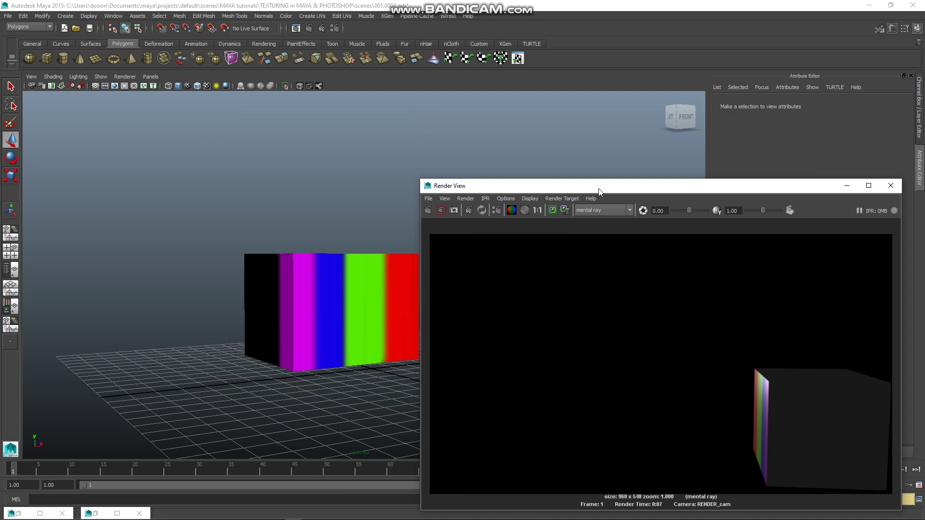
{"action": "left_click_drag", "start_coordinate": [302, 306], "coordinate": [250, 306], "text": "alt"}
{"action": "middle_click_drag", "start_coordinate": [250, 306], "coordinate": [303, 248], "text": "alt"}
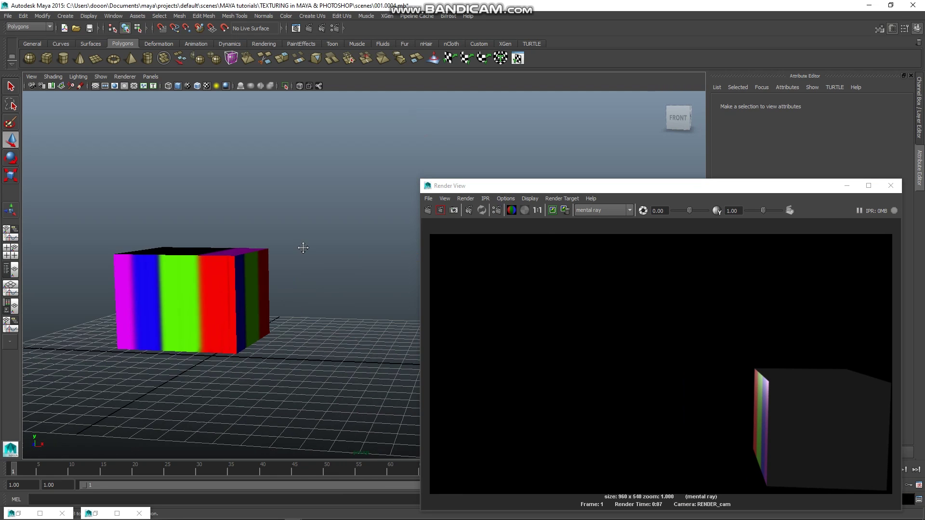
{"action": "right_click_drag", "start_coordinate": [303, 247], "coordinate": [260, 284], "text": "alt"}
{"action": "left_click_drag", "start_coordinate": [260, 284], "coordinate": [282, 281], "text": "alt"}
{"action": "left_click", "coordinate": [427, 212]}
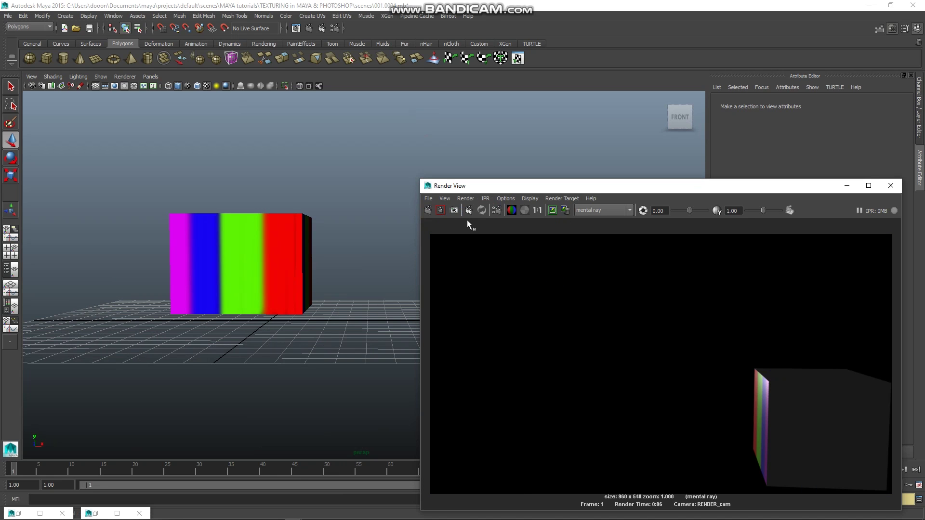
Re-render RENDER_cam with Maya Software and reposition the render window
{"action": "left_click", "coordinate": [428, 199]}
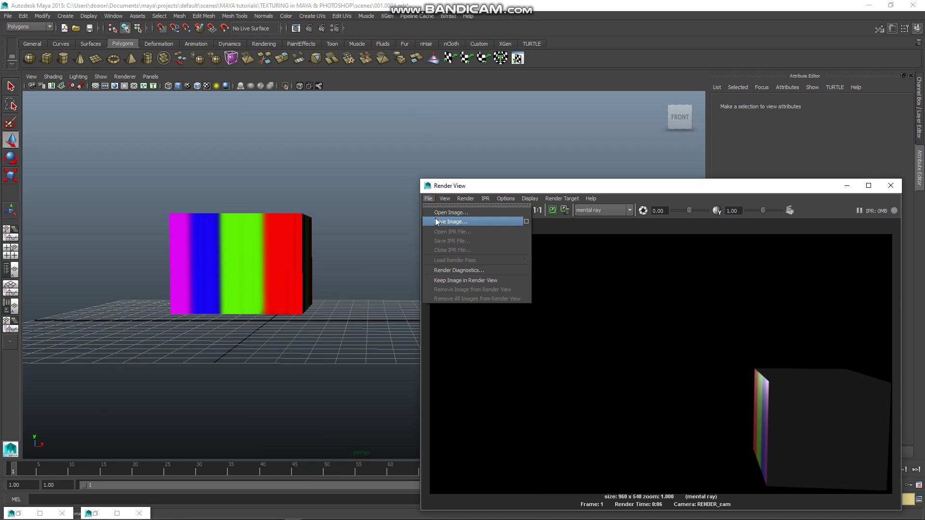
{"action": "left_click", "coordinate": [594, 211]}
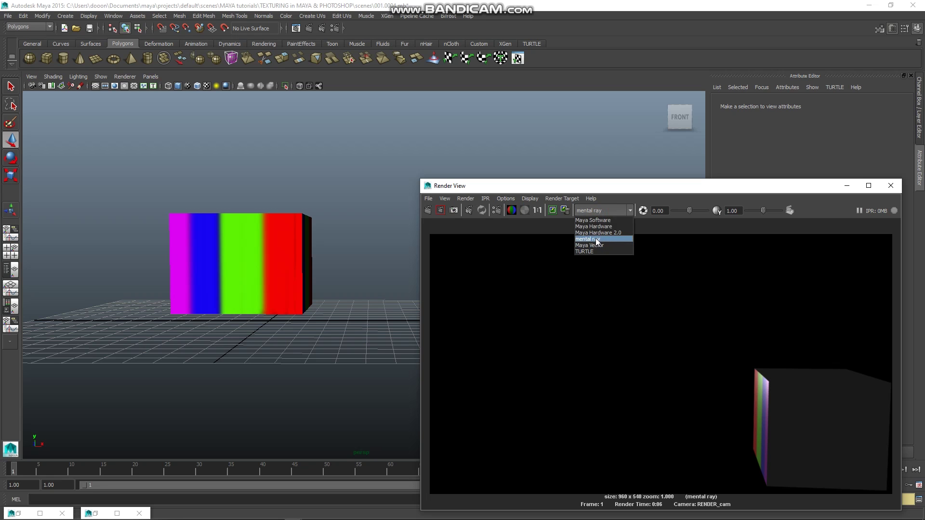
{"action": "left_click", "coordinate": [599, 221]}
{"action": "left_click", "coordinate": [428, 210]}
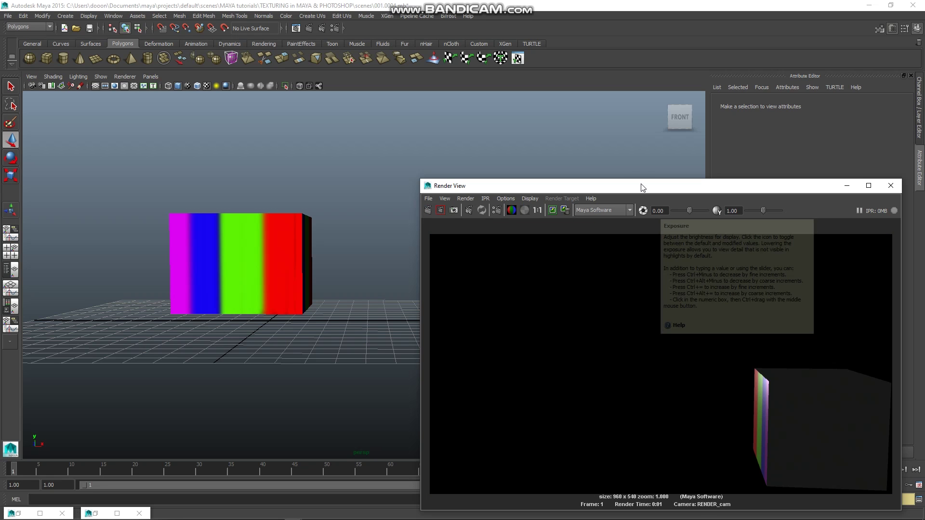
{"action": "left_click_drag", "start_coordinate": [643, 185], "coordinate": [587, 117]}
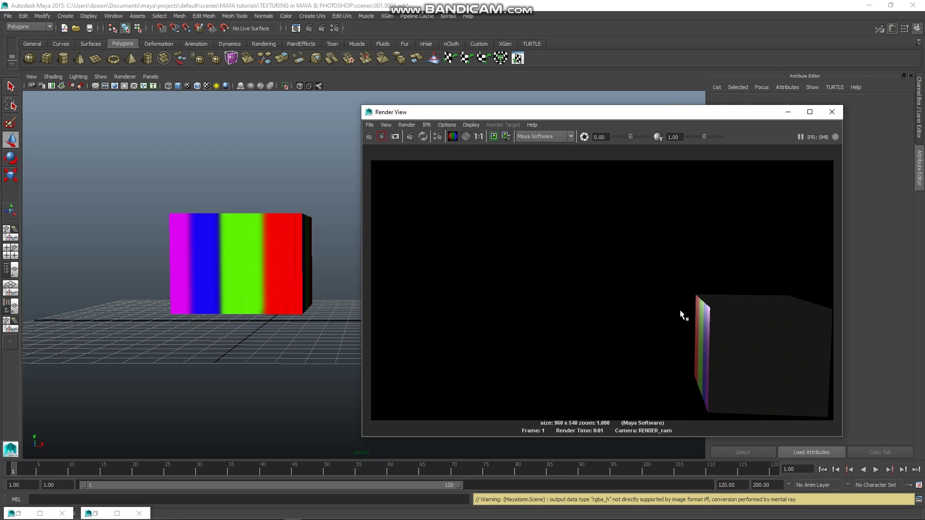
{"action": "middle_click_drag", "start_coordinate": [246, 268], "coordinate": [395, 270], "text": "alt"}
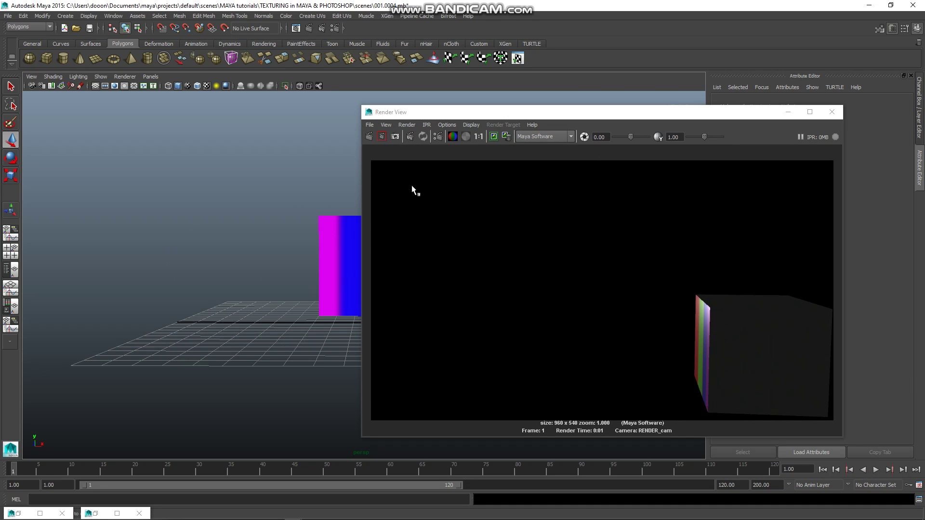
{"action": "left_click", "coordinate": [369, 137]}
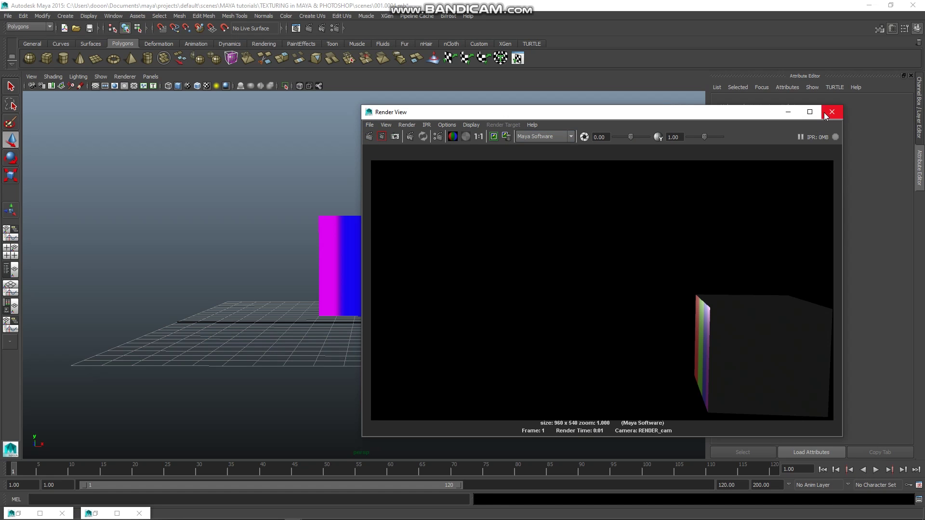
Review the Save Image options in Render View and close them
{"action": "left_click", "coordinate": [369, 126]}
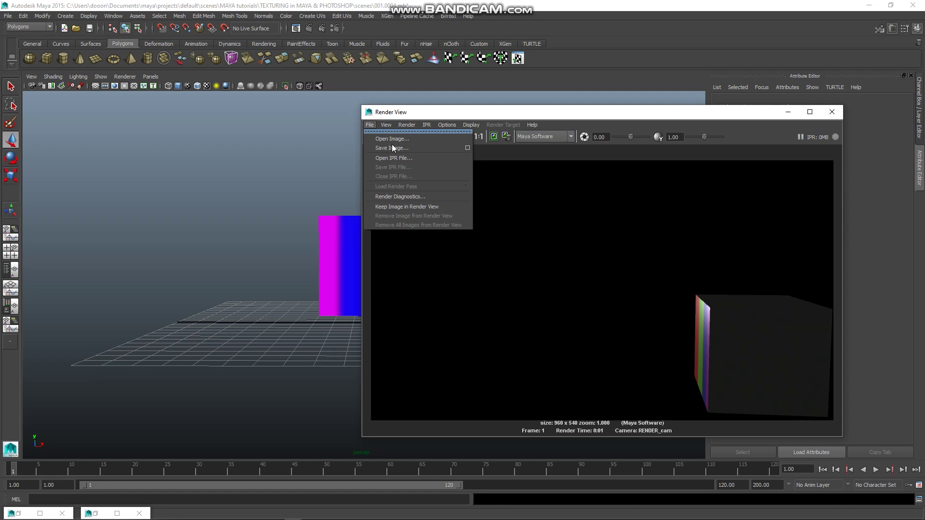
{"action": "left_click", "coordinate": [468, 148]}
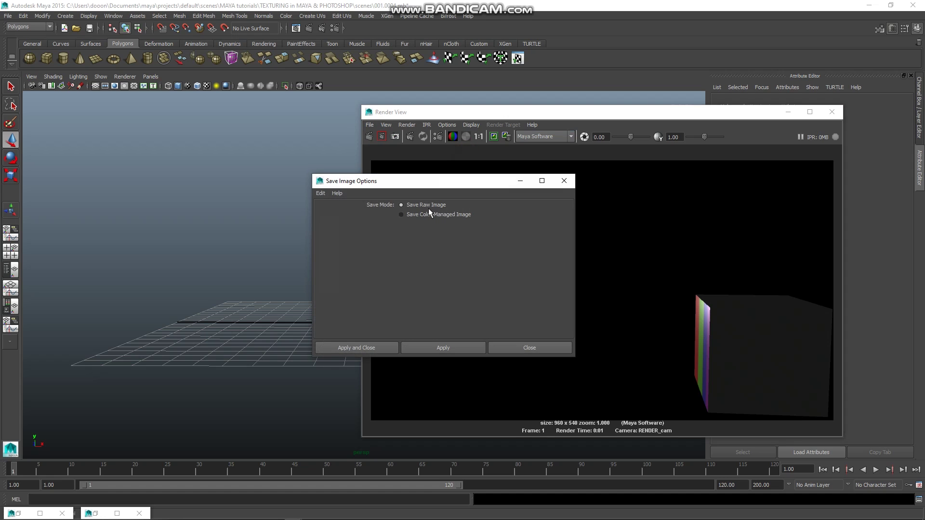
{"action": "left_click", "coordinate": [321, 193]}
{"action": "left_click", "coordinate": [328, 214]}
{"action": "left_click", "coordinate": [564, 180]}
Set the save file type to JPEG in the project's images folder, then minimize Render View
{"action": "left_click", "coordinate": [370, 125]}
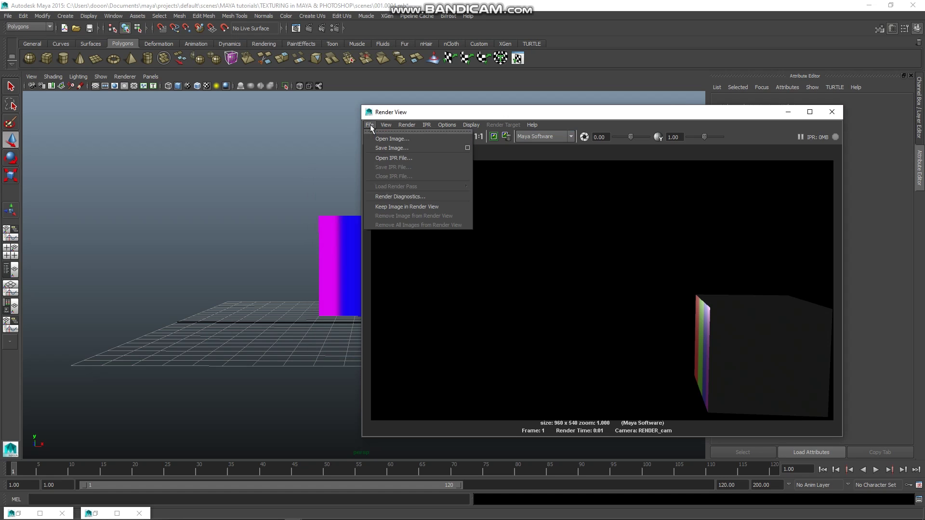
{"action": "left_click", "coordinate": [380, 149]}
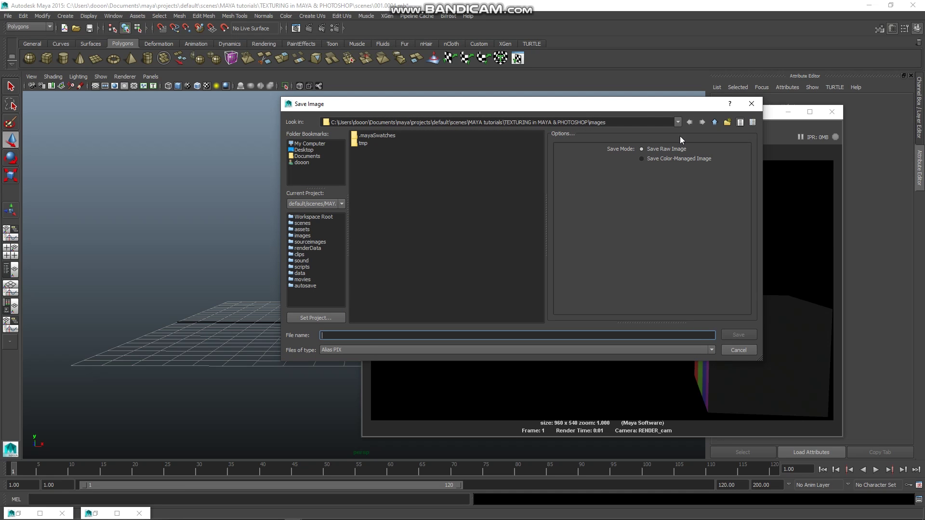
{"action": "left_click", "coordinate": [714, 122]}
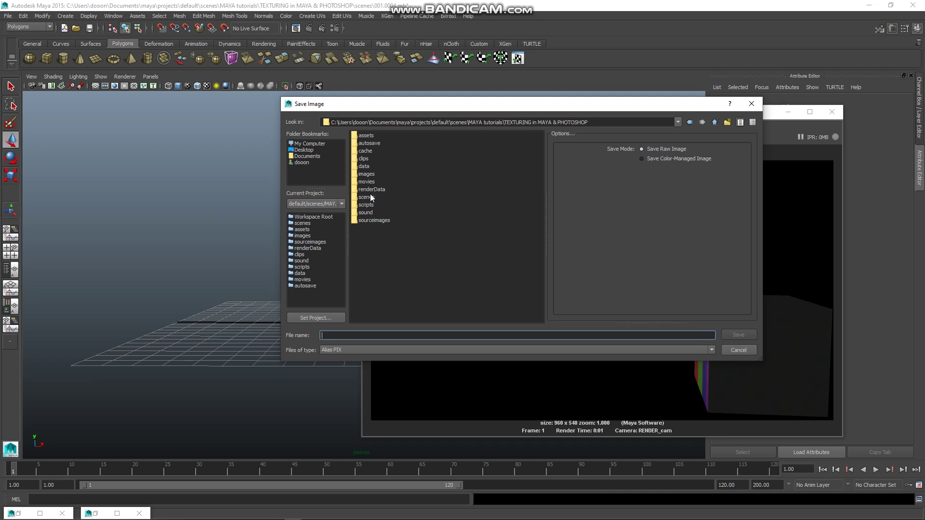
{"action": "double_click", "coordinate": [370, 176]}
{"action": "left_click", "coordinate": [374, 352]}
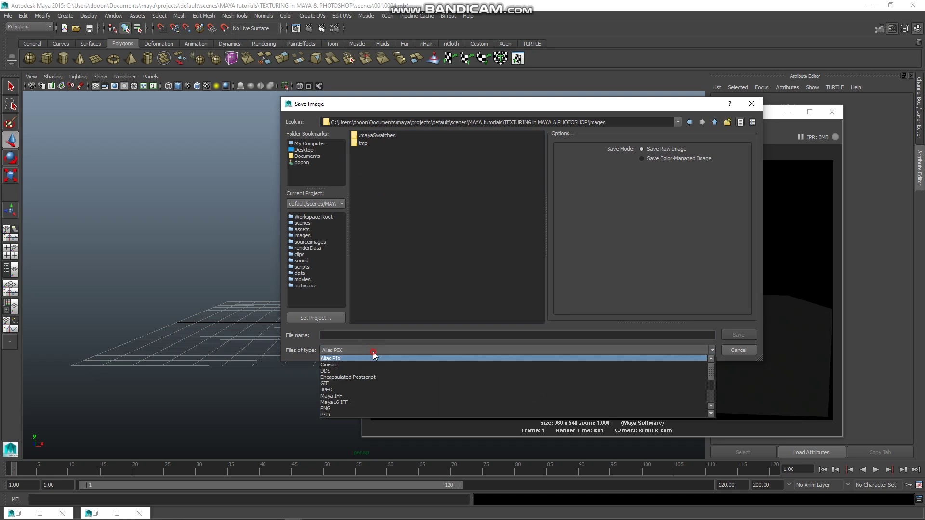
{"action": "left_click", "coordinate": [340, 390]}
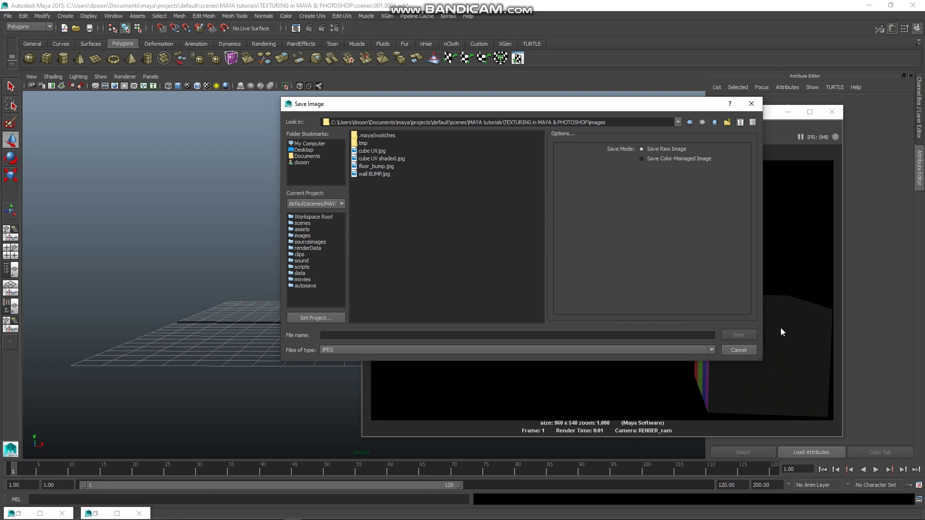
{"action": "left_click", "coordinate": [742, 352]}
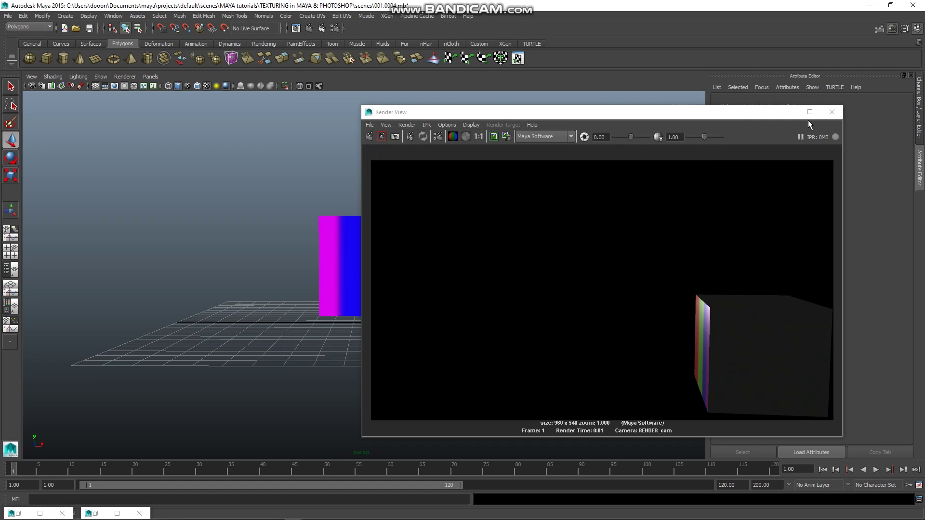
{"action": "left_click", "coordinate": [788, 112]}
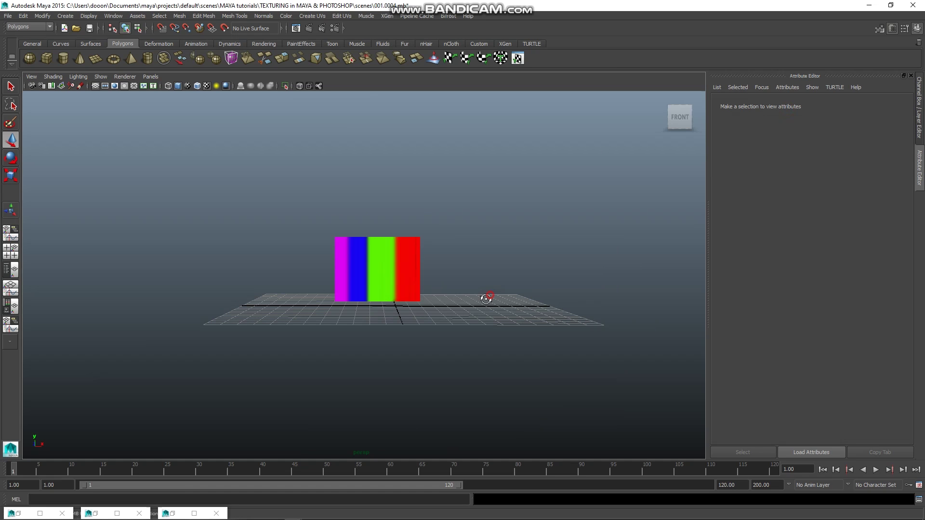
Slide the striped cube to the left along X
{"action": "mouse_move", "coordinate": [486, 299]}
{"action": "left_mouse_down", "text": "alt"}
{"action": "mouse_move", "coordinate": [471, 310]}
{"action": "mouse_move", "coordinate": [463, 291]}
{"action": "mouse_move", "coordinate": [339, 314]}
{"action": "left_mouse_up", "text": "alt"}
{"action": "left_click", "coordinate": [404, 320]}
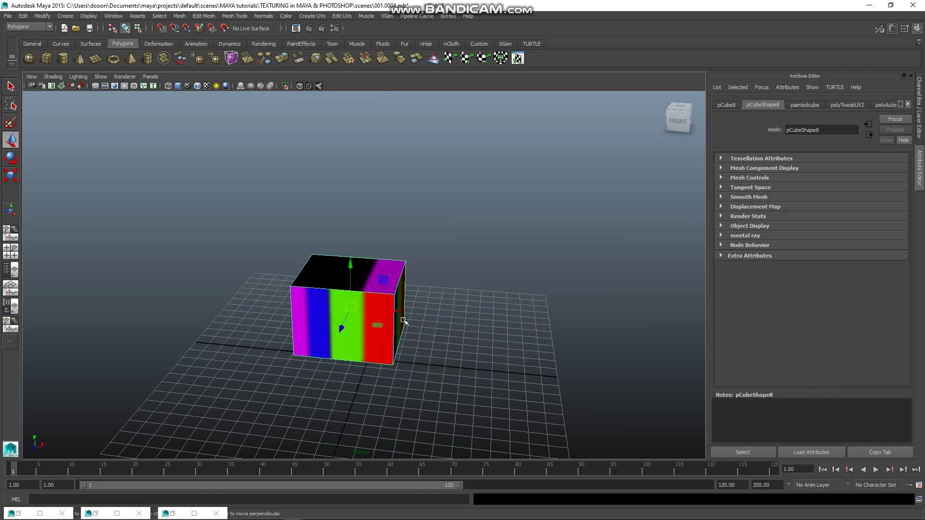
{"action": "left_click_drag", "start_coordinate": [403, 321], "coordinate": [304, 313]}
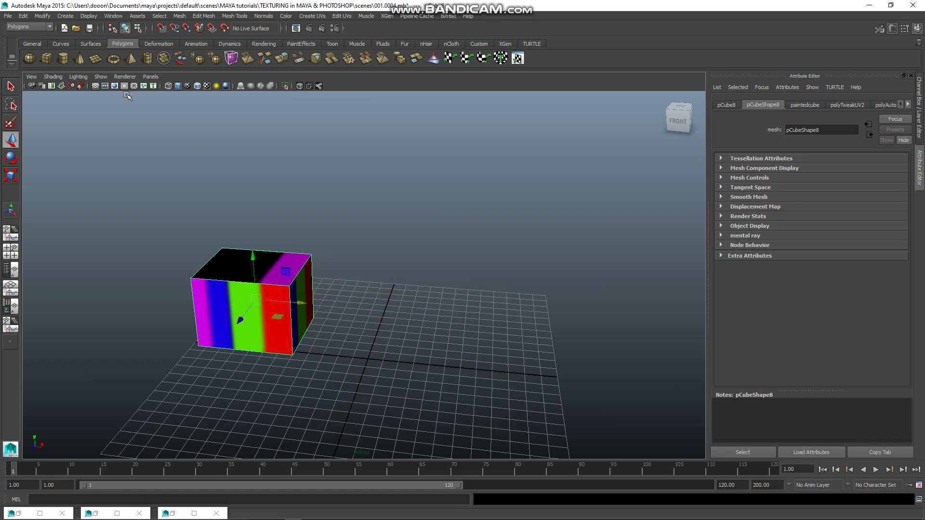
Draw a polygon plane across the grid beside the cube and inspect it
{"action": "left_click", "coordinate": [95, 58]}
{"action": "left_click_drag", "start_coordinate": [383, 302], "coordinate": [558, 393]}
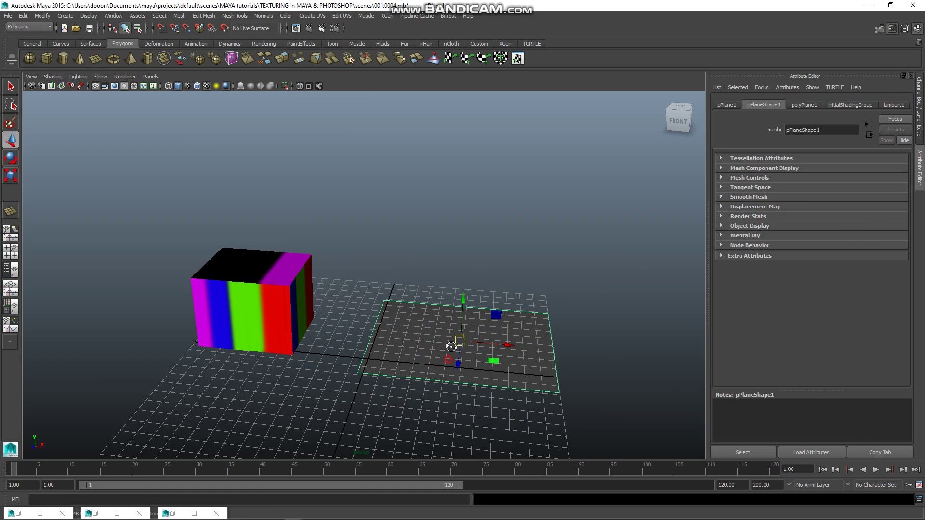
{"action": "left_click_drag", "start_coordinate": [453, 345], "coordinate": [467, 315], "text": "alt"}
{"action": "right_click_drag", "start_coordinate": [468, 288], "coordinate": [507, 266]}
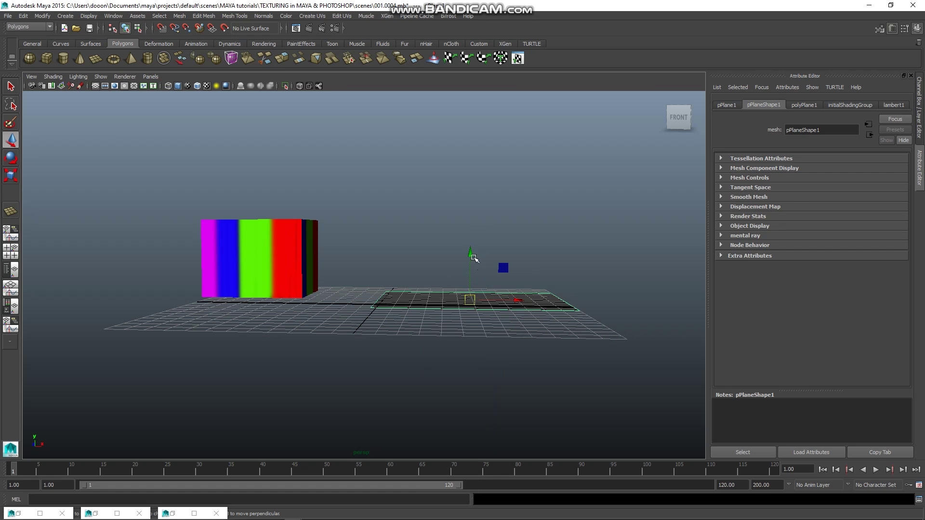
{"action": "left_click_drag", "start_coordinate": [472, 249], "coordinate": [472, 252]}
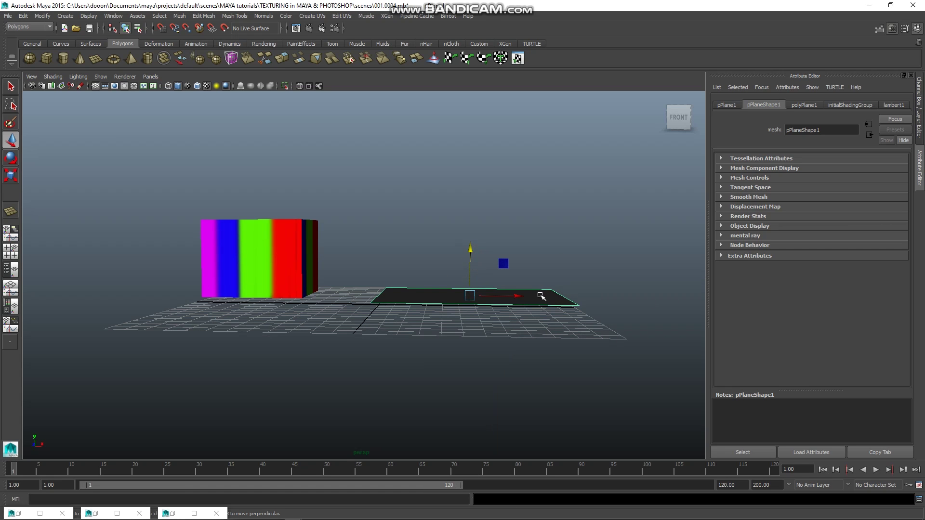
{"action": "mouse_move", "coordinate": [391, 422]}
{"action": "left_mouse_down", "text": "alt"}
{"action": "mouse_move", "coordinate": [473, 320]}
{"action": "mouse_move", "coordinate": [487, 331]}
{"action": "mouse_move", "coordinate": [471, 287]}
{"action": "left_mouse_up", "text": "alt"}
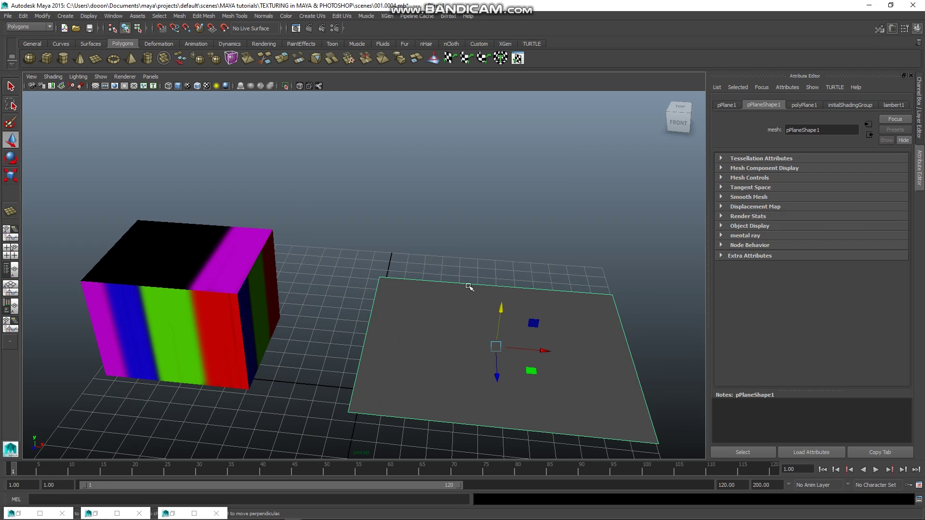
Apply Automatic Mapping to the plane in the UV Texture Editor and open UV Snapshot settings
{"action": "left_click", "coordinate": [343, 17]}
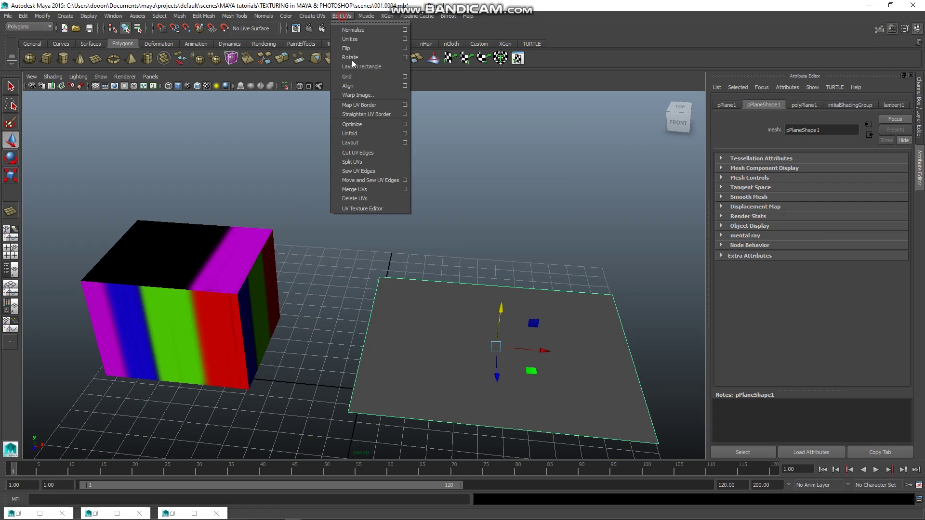
{"action": "left_click", "coordinate": [366, 206]}
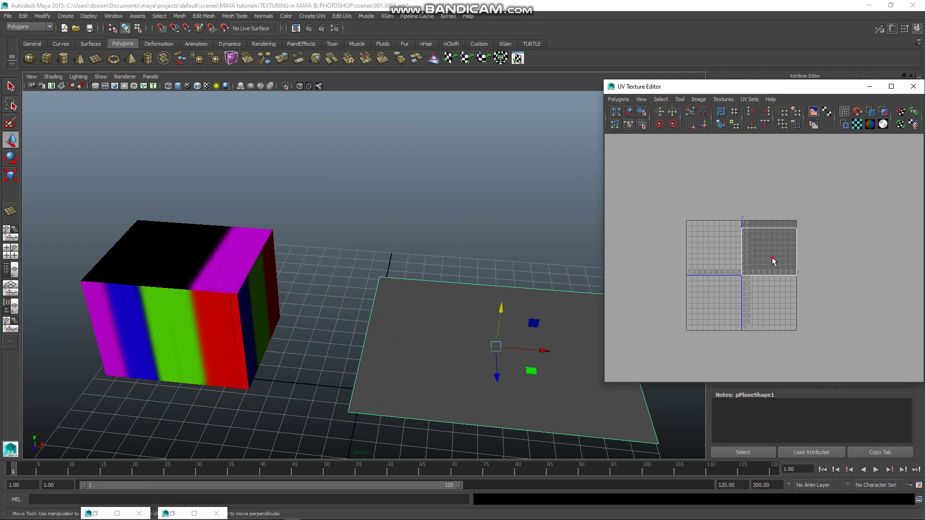
{"action": "left_click", "coordinate": [310, 16]}
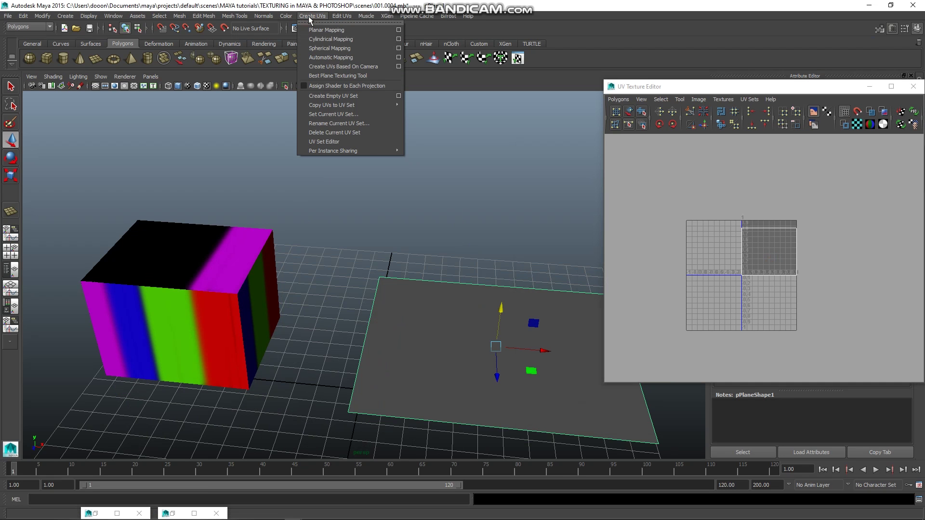
{"action": "left_click", "coordinate": [326, 58]}
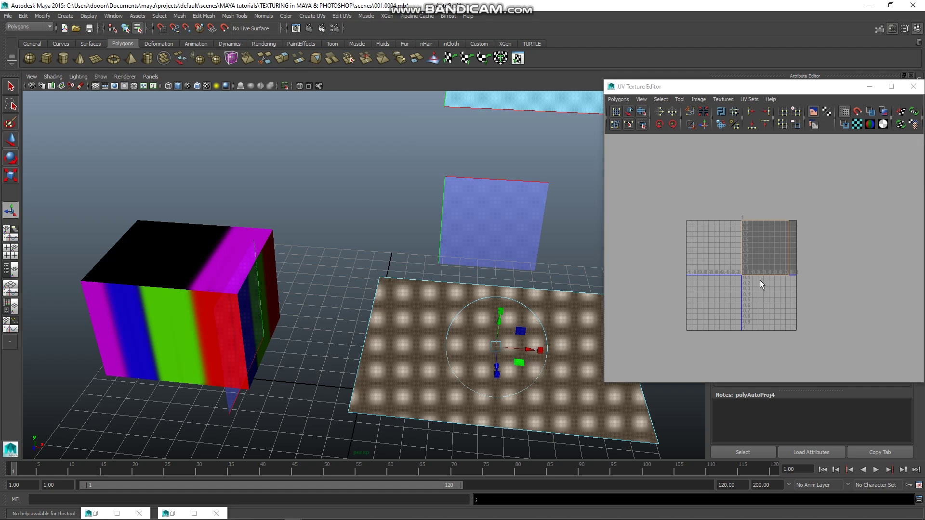
{"action": "left_click", "coordinate": [618, 99]}
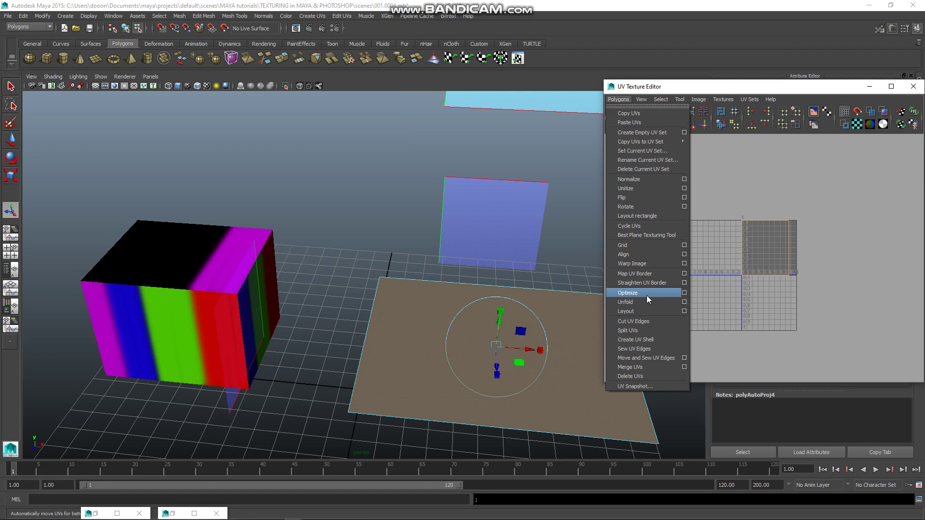
{"action": "left_click", "coordinate": [652, 385]}
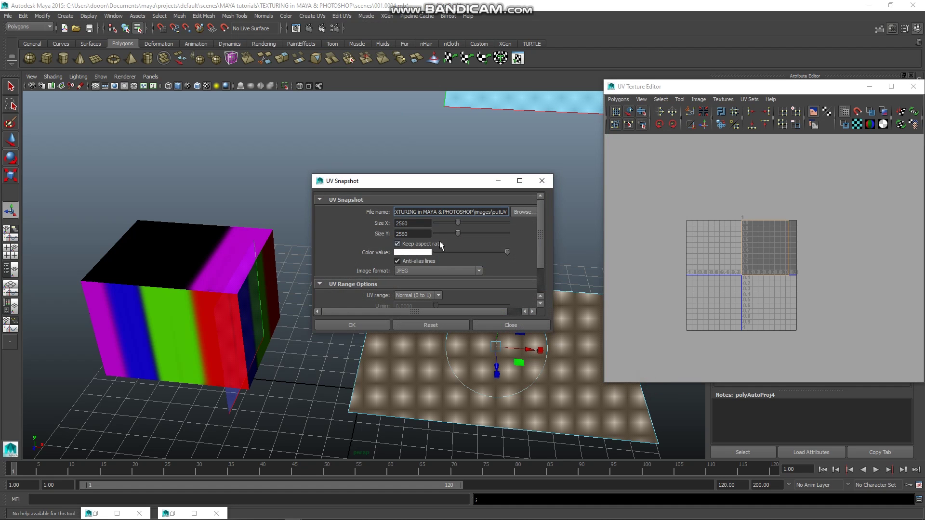
Set the UV snapshot file name to 'plane uv' in the images folder
{"action": "left_click", "coordinate": [524, 211]}
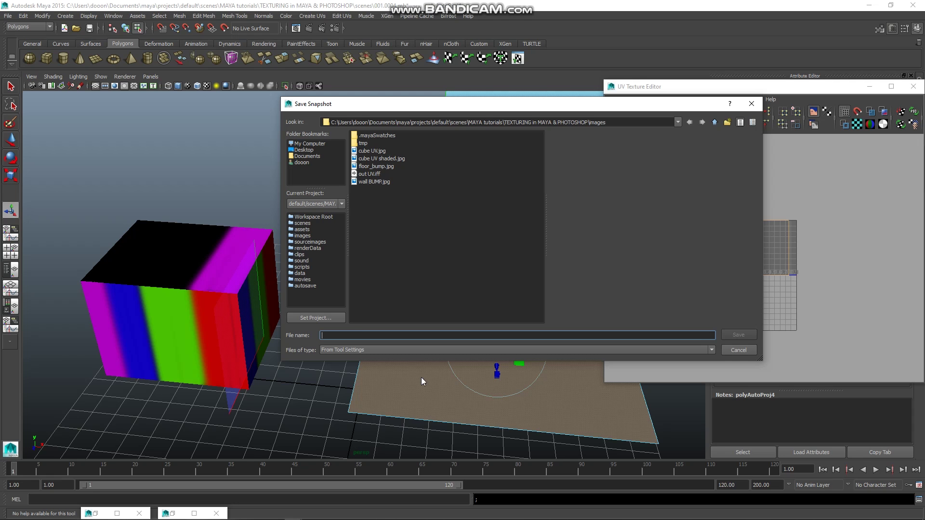
{"action": "type", "text": "plane u"}
{"action": "type", "text": "b"}
{"action": "key", "text": "BackSpace"}
{"action": "type", "text": "v"}
{"action": "left_click", "coordinate": [737, 335]}
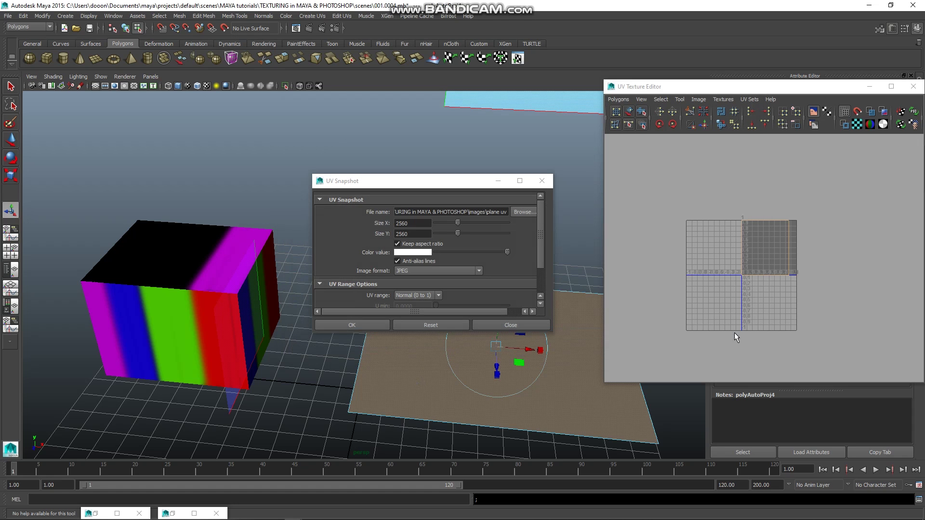
Keep UV range Normal (0 to 1), export the snapshot, deselect, and switch to Photoshop
{"action": "left_click", "coordinate": [439, 296]}
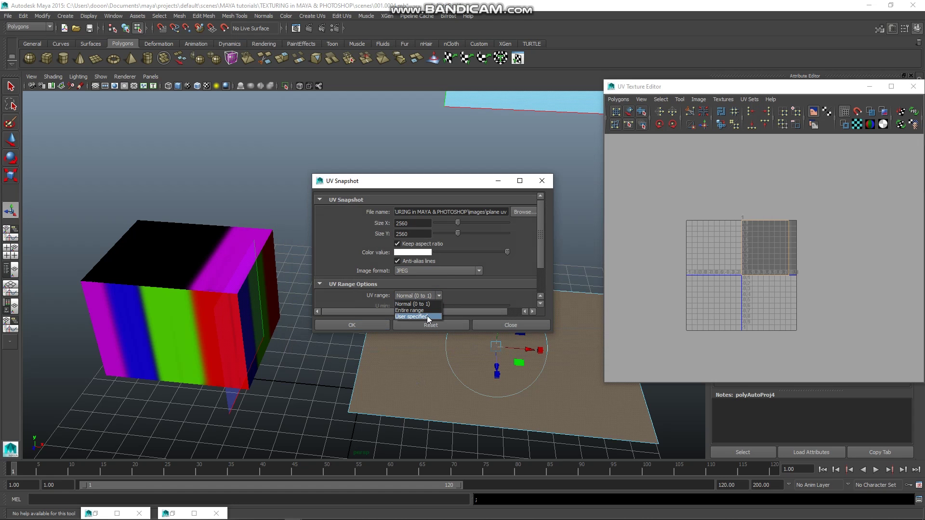
{"action": "left_click", "coordinate": [478, 287]}
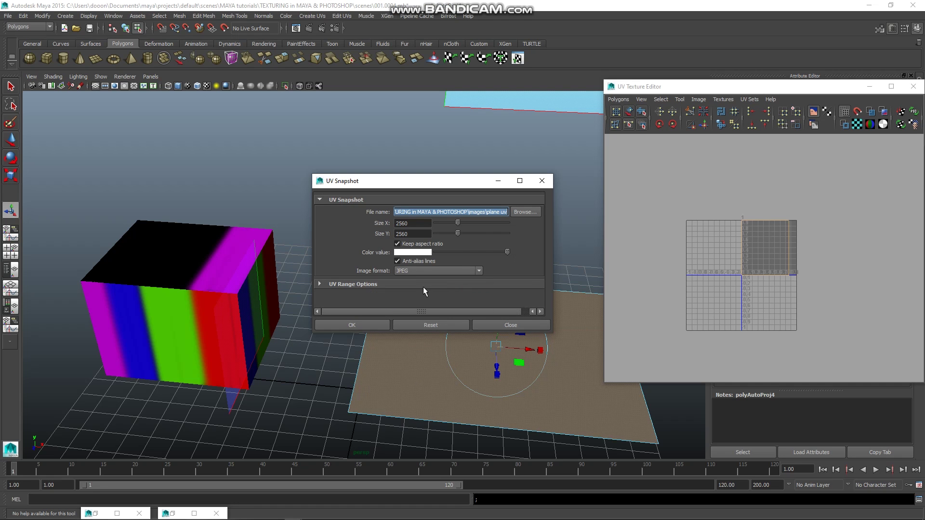
{"action": "left_click", "coordinate": [319, 288]}
{"action": "scroll", "coordinate": [351, 291], "scroll_direction": "down", "scroll_amount": 2}
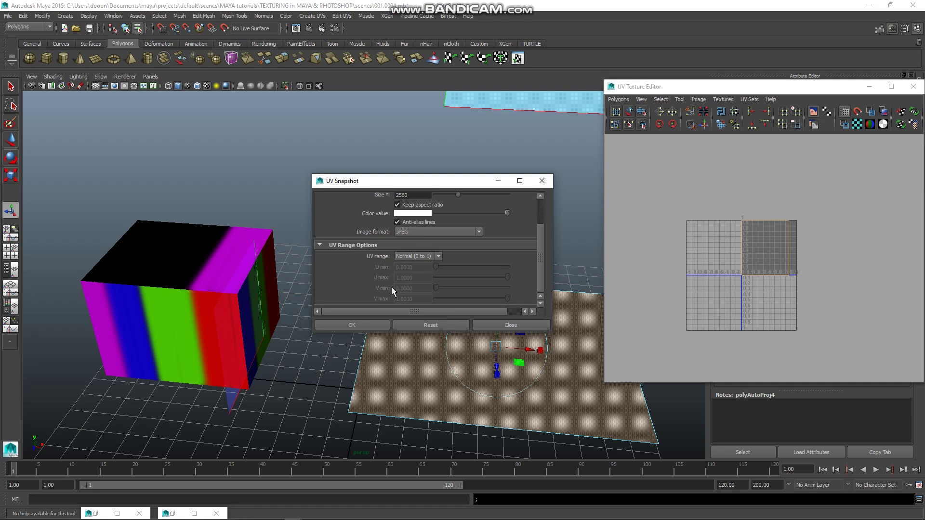
{"action": "scroll", "coordinate": [398, 270], "scroll_direction": "up", "scroll_amount": 2}
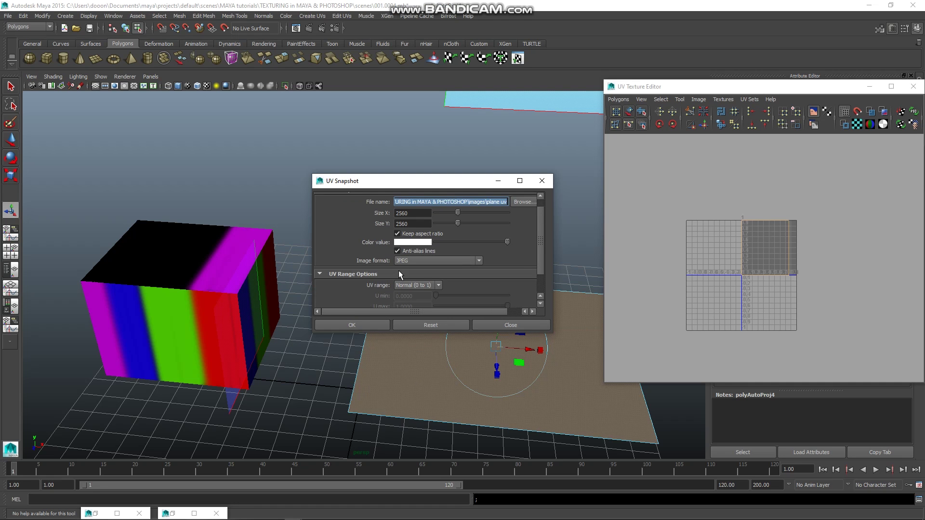
{"action": "left_click", "coordinate": [354, 325]}
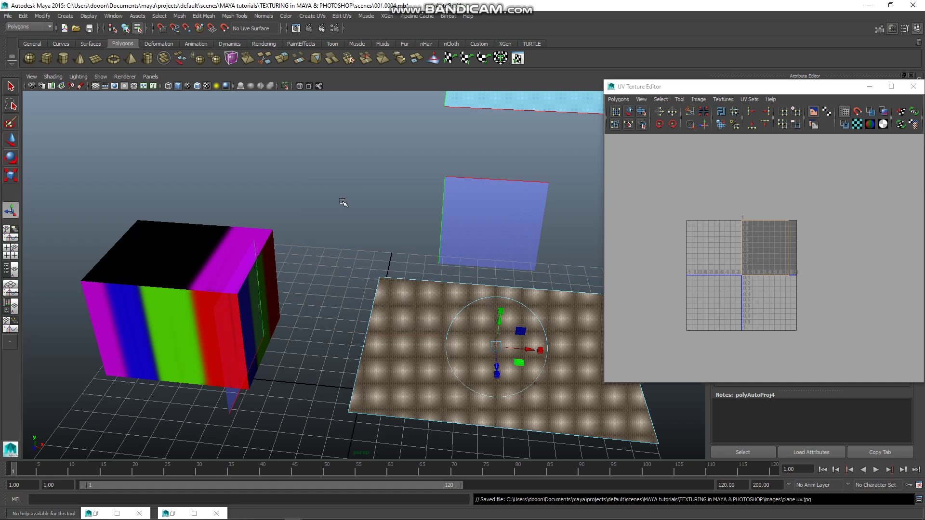
{"action": "left_click", "coordinate": [318, 289]}
{"action": "mouse_move", "coordinate": [217, 517]}
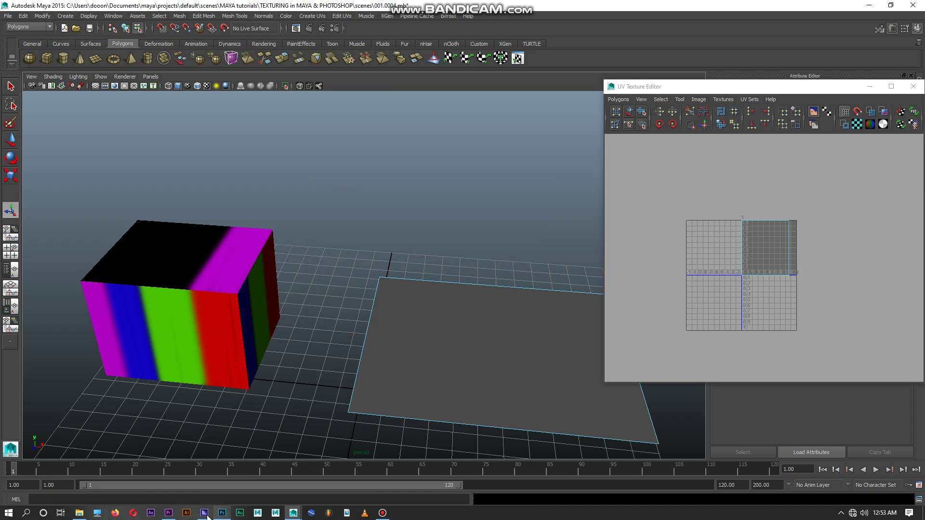
{"action": "left_click", "coordinate": [223, 513]}
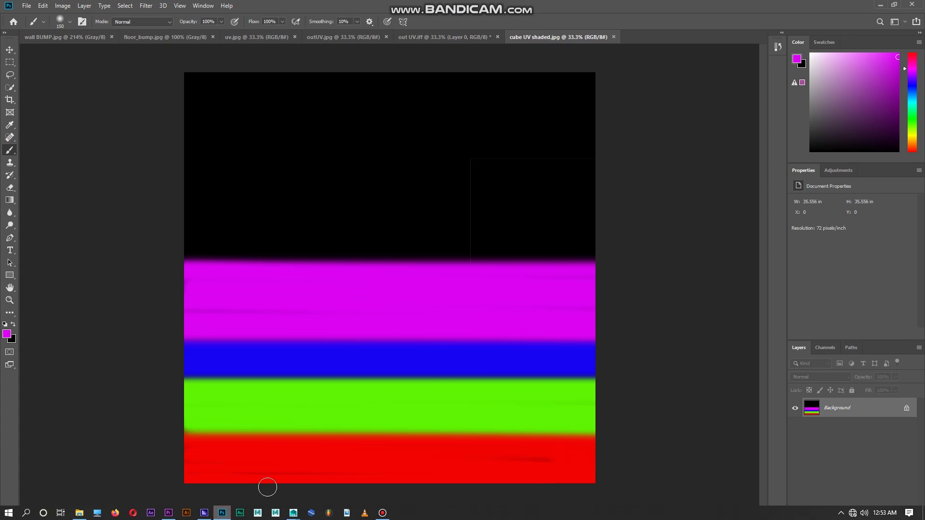
Open plane uv.jpg from the images folder in Photoshop
{"action": "left_click", "coordinate": [27, 5]}
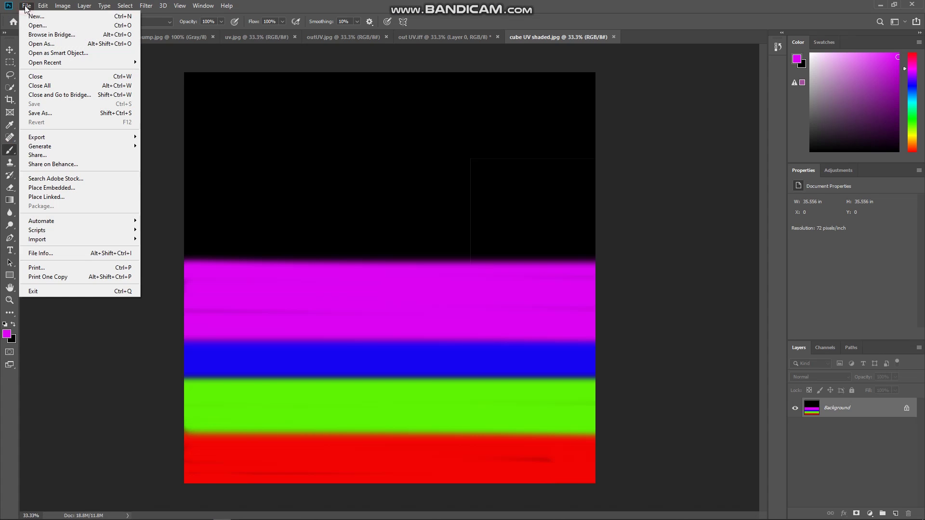
{"action": "left_click", "coordinate": [42, 26]}
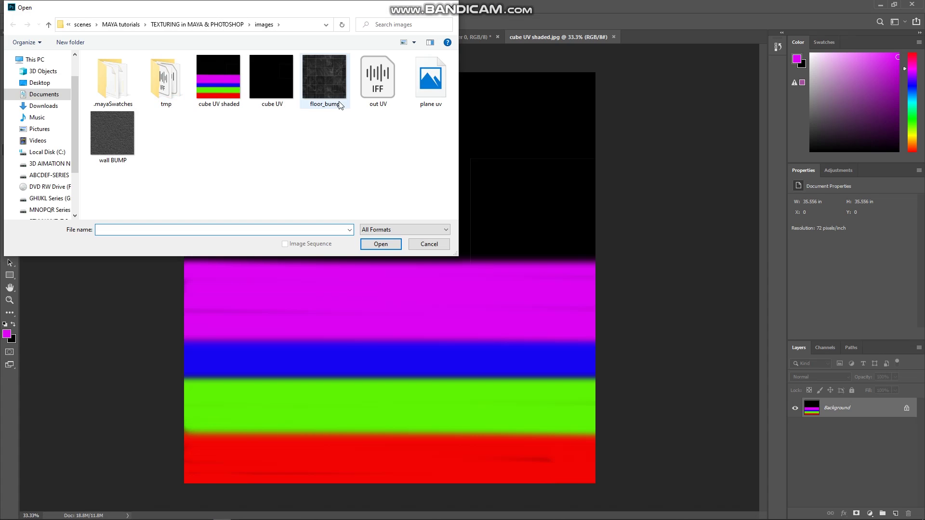
{"action": "left_click", "coordinate": [430, 80]}
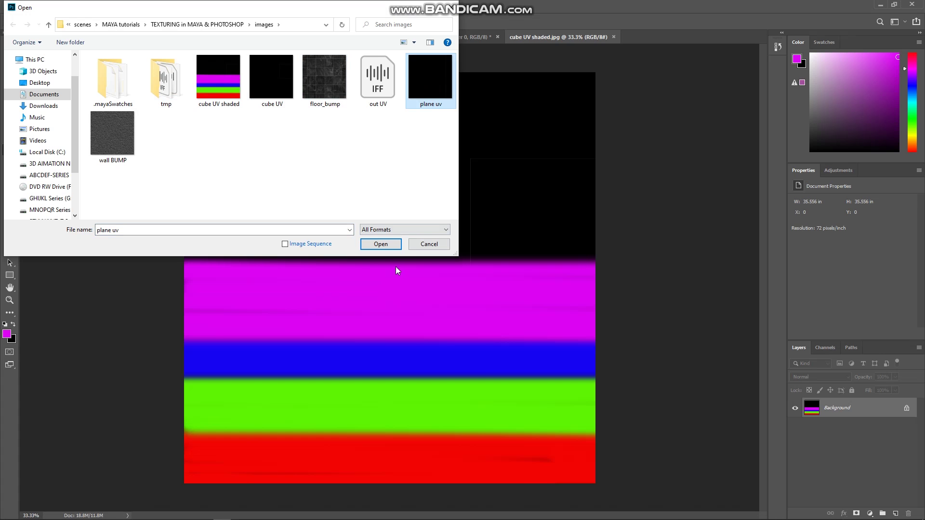
{"action": "left_click", "coordinate": [386, 244]}
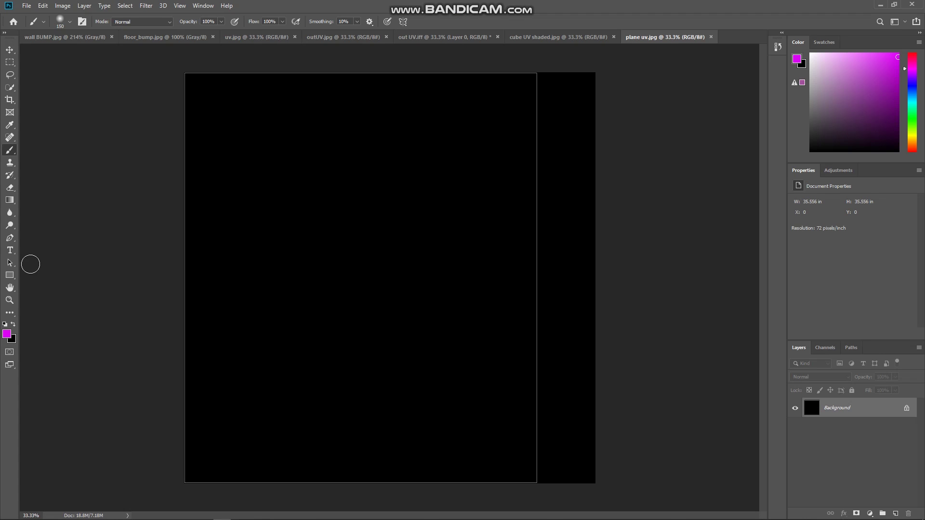
Set the foreground colour to a muted brown, #6d4a30
{"action": "left_click", "coordinate": [7, 336]}
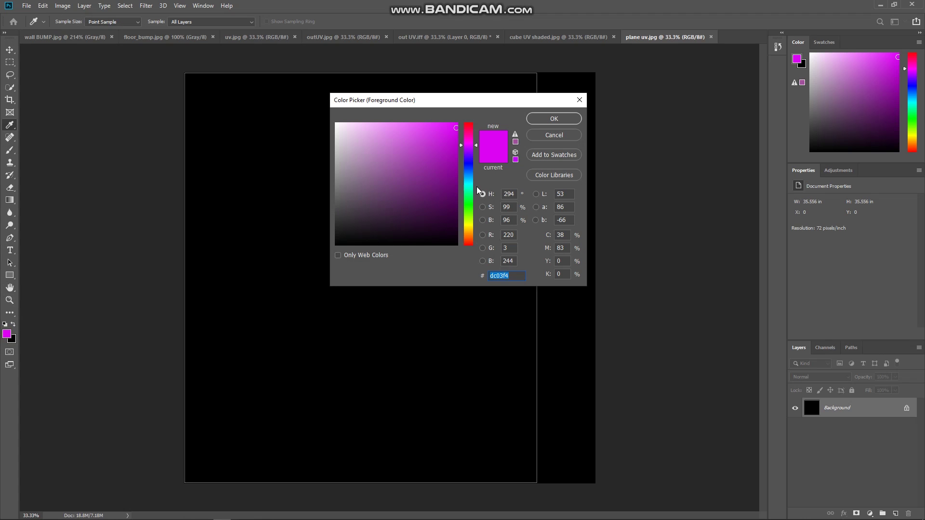
{"action": "left_click_drag", "start_coordinate": [470, 199], "coordinate": [468, 240]}
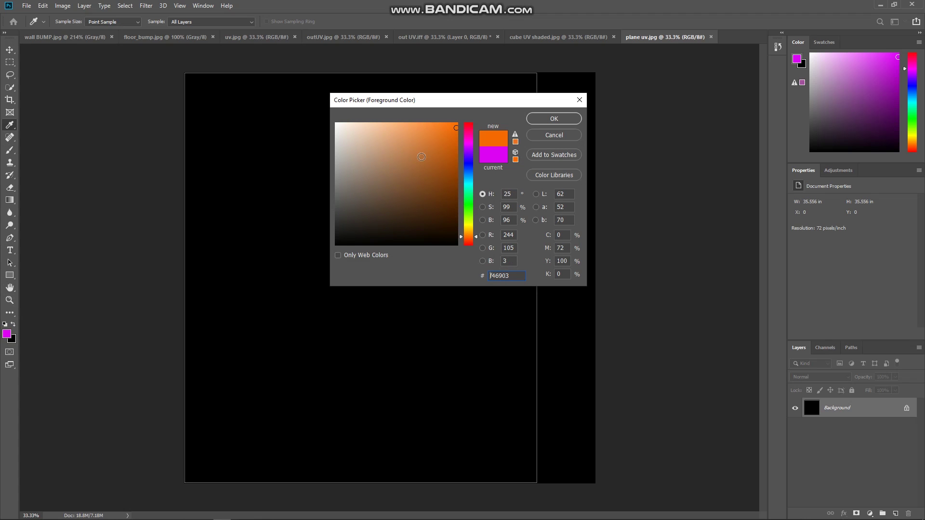
{"action": "mouse_move", "coordinate": [408, 135]}
{"action": "left_mouse_down"}
{"action": "mouse_move", "coordinate": [404, 153]}
{"action": "mouse_move", "coordinate": [423, 194]}
{"action": "mouse_move", "coordinate": [406, 204]}
{"action": "mouse_move", "coordinate": [404, 193]}
{"action": "left_mouse_up"}
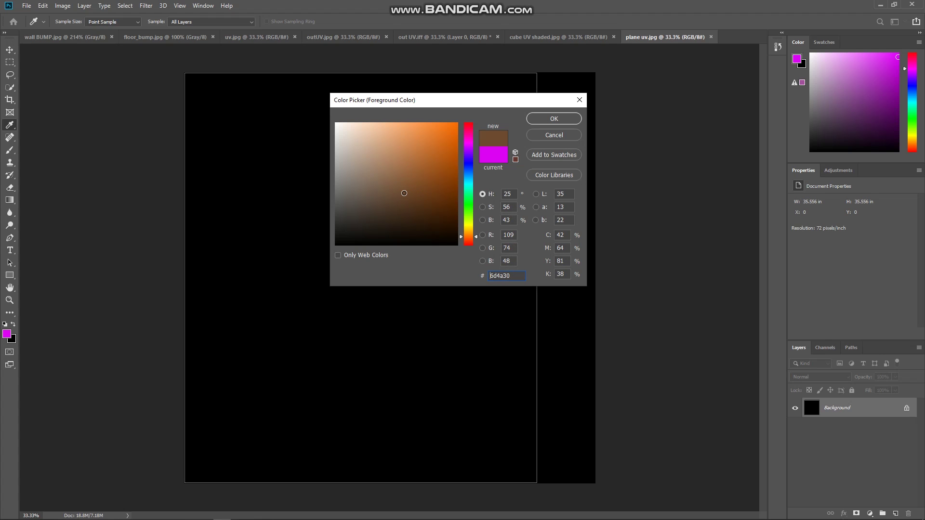
{"action": "left_click", "coordinate": [554, 119]}
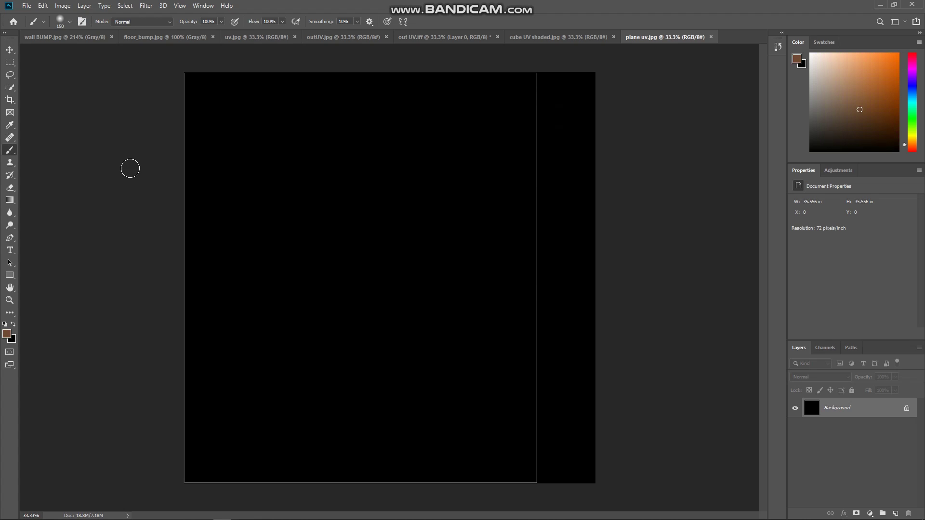
Set the soft brush size to 200 px
{"action": "left_click", "coordinate": [70, 21]}
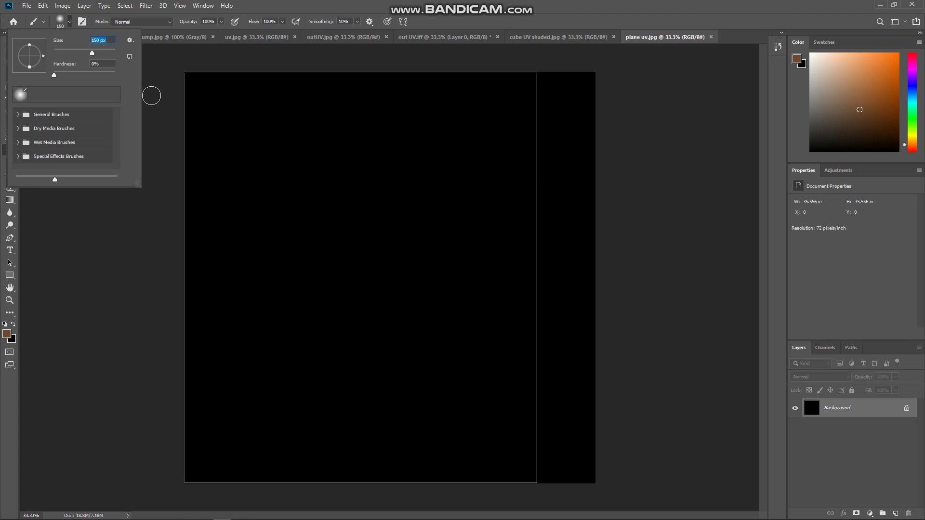
{"action": "type", "text": "20"}
{"action": "type", "text": "0"}
{"action": "key", "text": "Return"}
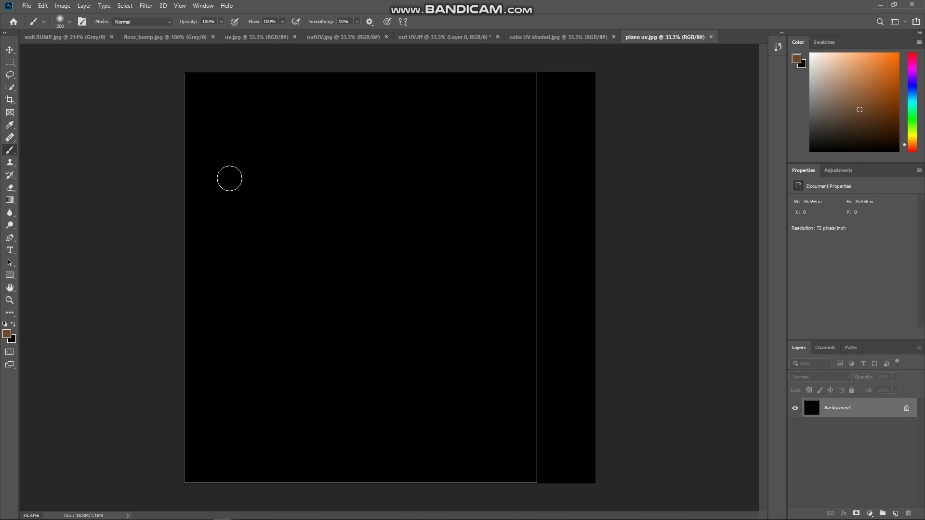
Paint a brown zigzag and a pink zigzag near the top of the canvas
{"action": "left_click_drag", "start_coordinate": [221, 254], "coordinate": [287, 179]}
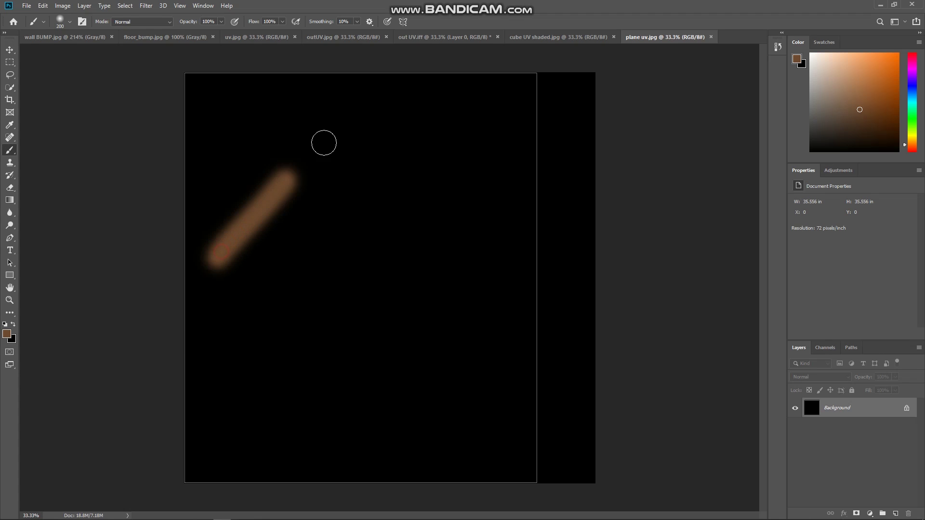
{"action": "left_click_drag", "start_coordinate": [324, 143], "coordinate": [414, 188]}
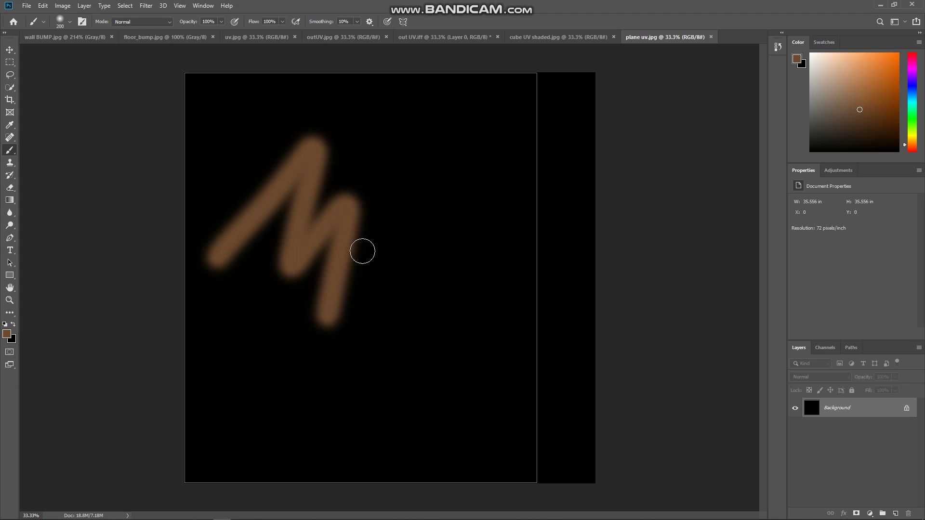
{"action": "left_click", "coordinate": [914, 56]}
{"action": "left_click_drag", "start_coordinate": [355, 144], "coordinate": [504, 163]}
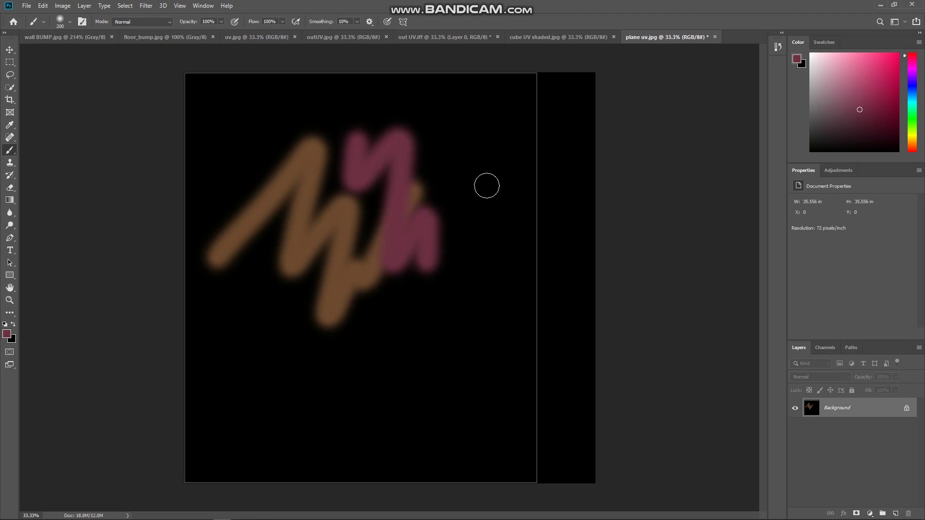
Paint a green zigzag and a bright green stripe down the right side
{"action": "left_click", "coordinate": [912, 112]}
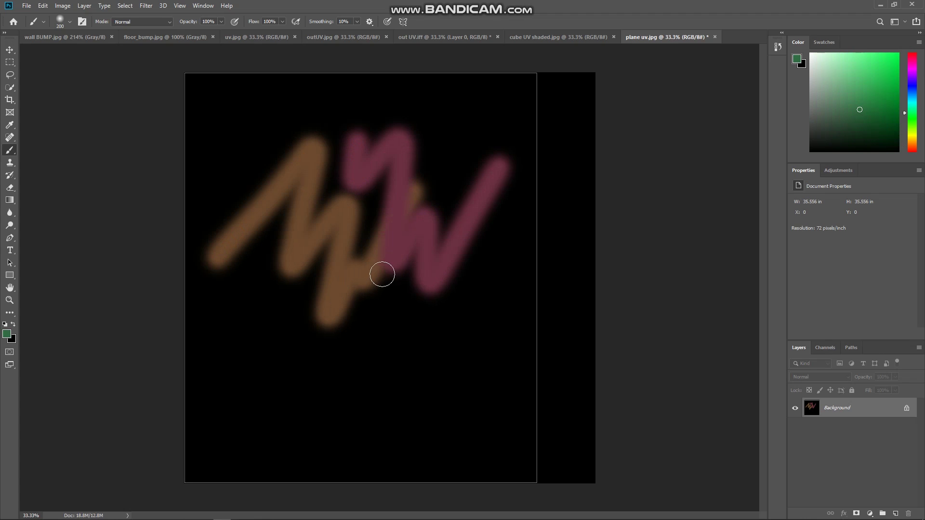
{"action": "left_click_drag", "start_coordinate": [383, 274], "coordinate": [383, 327]}
{"action": "left_click_drag", "start_coordinate": [451, 241], "coordinate": [487, 385]}
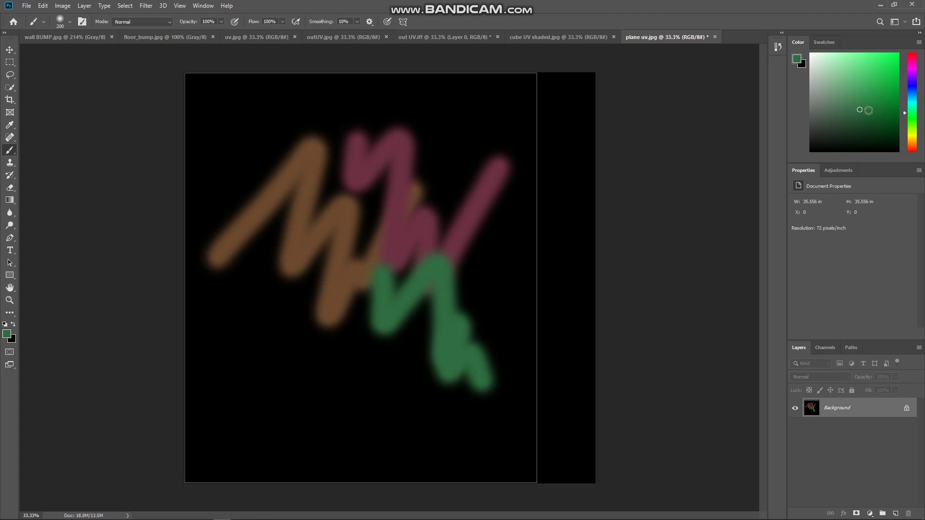
{"action": "left_click", "coordinate": [894, 56]}
{"action": "left_click_drag", "start_coordinate": [534, 75], "coordinate": [535, 482]}
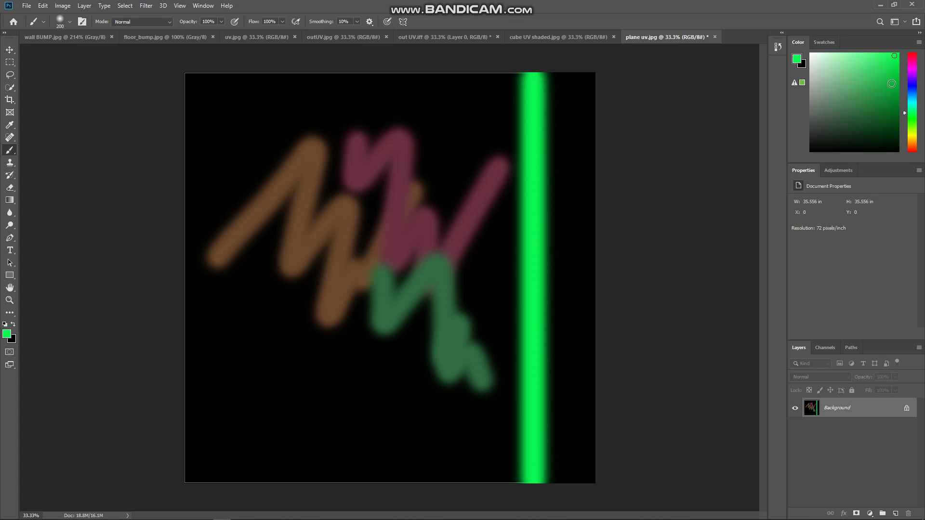
Paint a blue stripe along the bottom and pink stripes along the left and top edges
{"action": "left_click", "coordinate": [910, 86]}
{"action": "left_click_drag", "start_coordinate": [188, 480], "coordinate": [574, 483]}
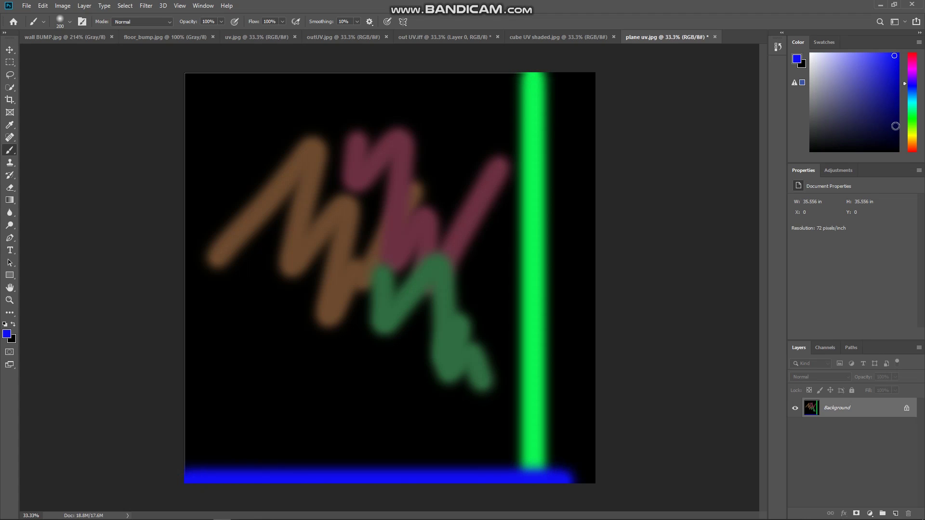
{"action": "left_click", "coordinate": [912, 58]}
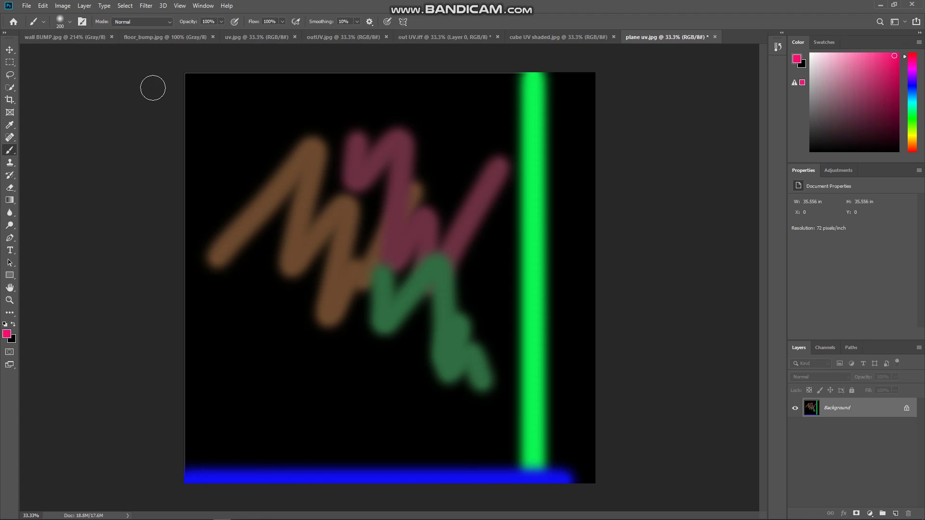
{"action": "left_click", "coordinate": [188, 73]}
{"action": "left_click_drag", "start_coordinate": [186, 107], "coordinate": [182, 480]}
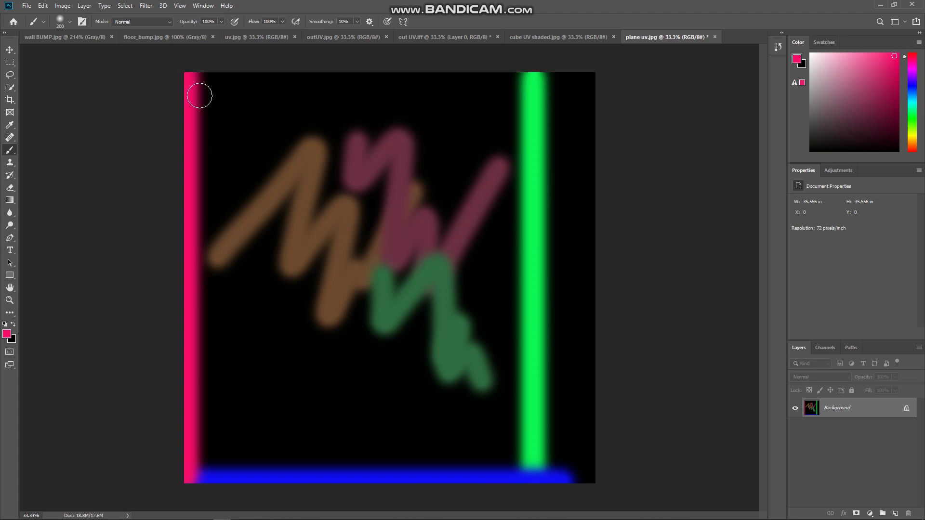
{"action": "left_click_drag", "start_coordinate": [185, 75], "coordinate": [566, 77]}
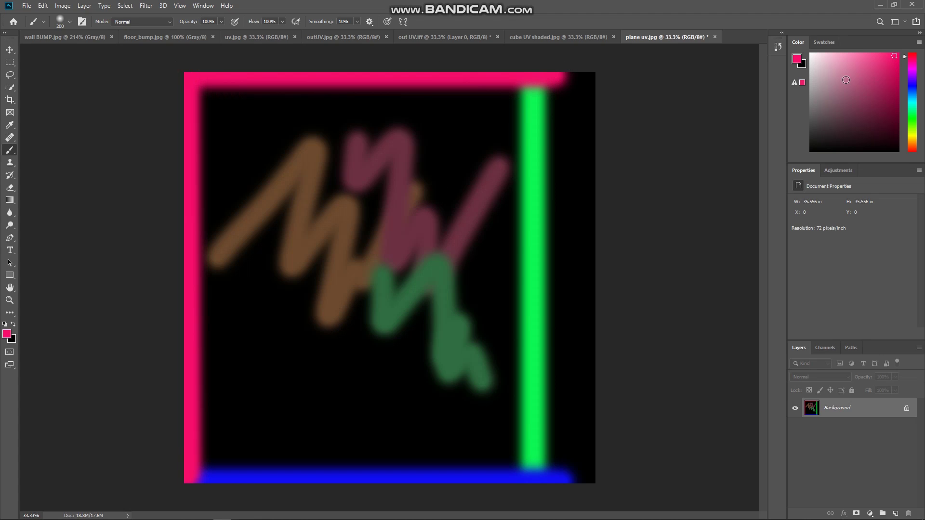
Paint a cyan zigzag in the lower left, harden the brush slightly, and undo a cyan blob
{"action": "left_click", "coordinate": [915, 101]}
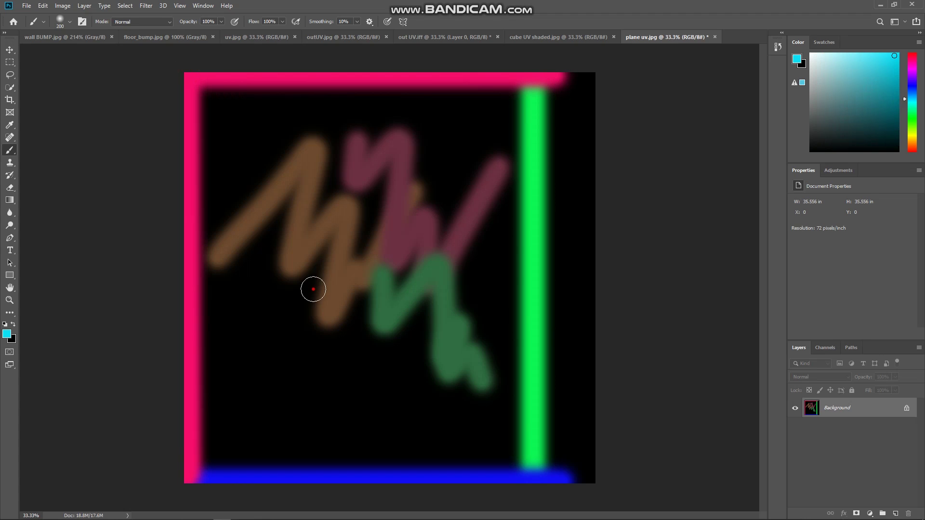
{"action": "mouse_move", "coordinate": [238, 277]}
{"action": "left_mouse_down"}
{"action": "mouse_move", "coordinate": [377, 341]}
{"action": "mouse_move", "coordinate": [396, 406]}
{"action": "left_mouse_up"}
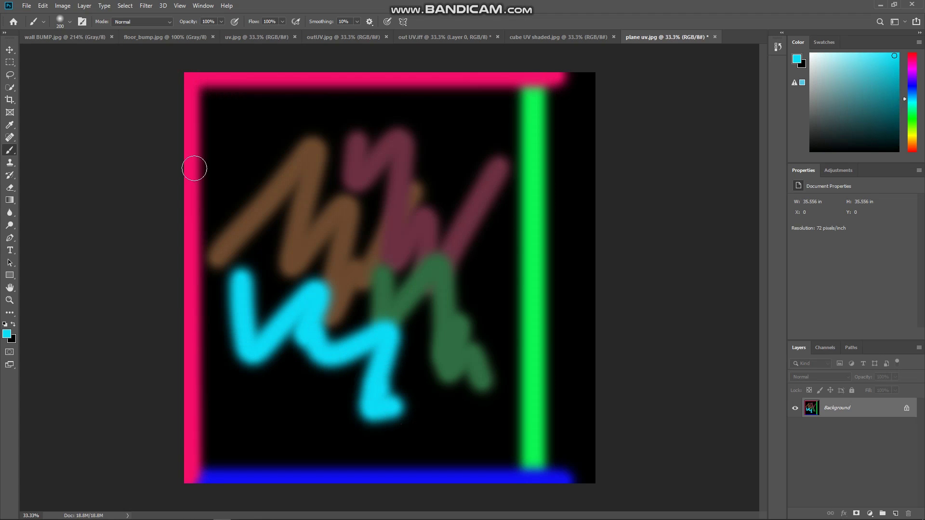
{"action": "left_click", "coordinate": [70, 22]}
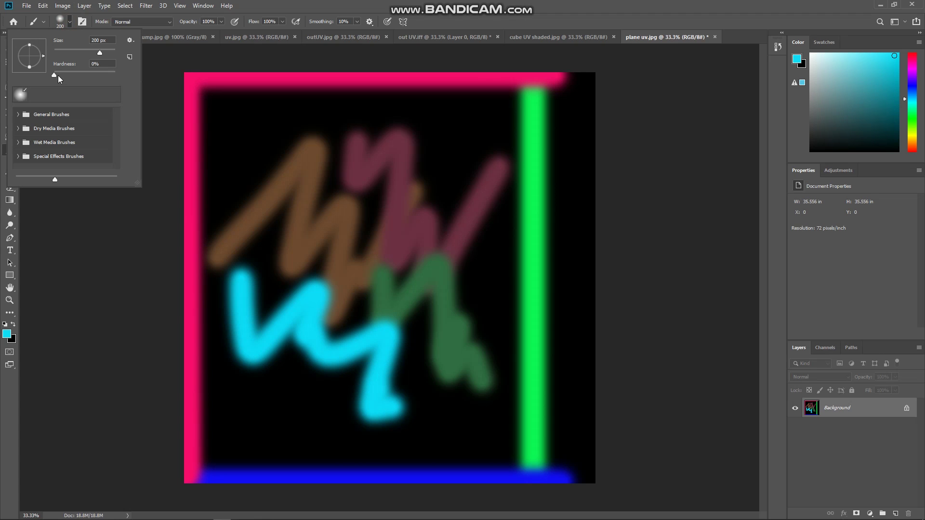
{"action": "left_click_drag", "start_coordinate": [57, 75], "coordinate": [69, 75]}
{"action": "left_click_drag", "start_coordinate": [426, 142], "coordinate": [465, 144]}
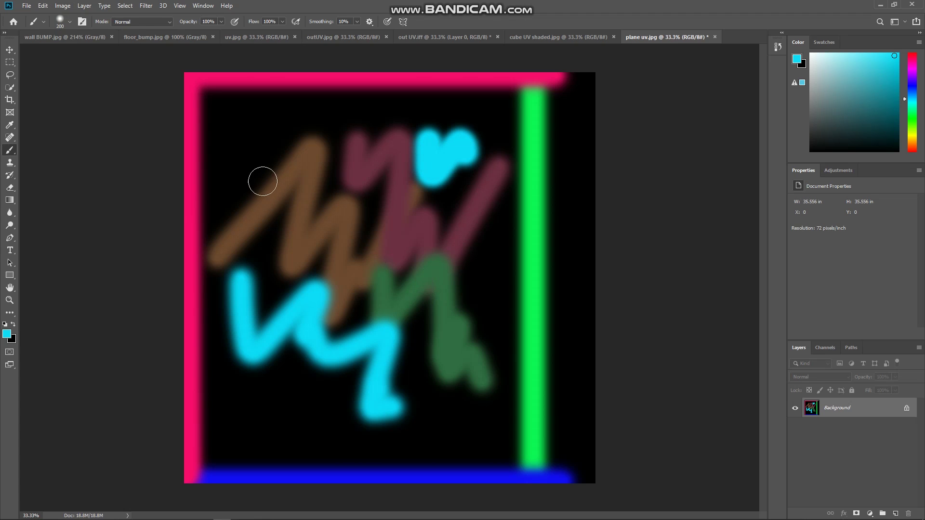
{"action": "key", "text": "ctrl+z"}
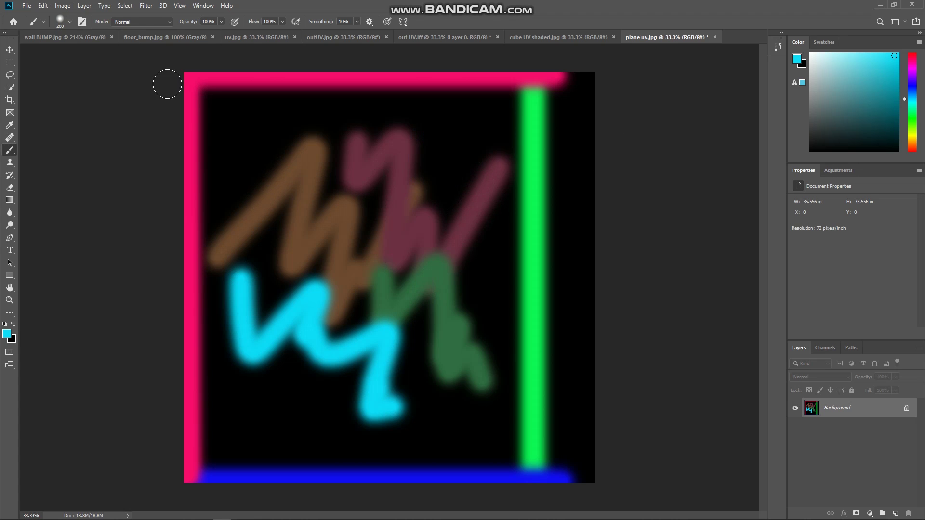
Switch to the Soft Round Pressure Size brush and paint two blue diagonal strokes near the top
{"action": "left_click", "coordinate": [65, 25]}
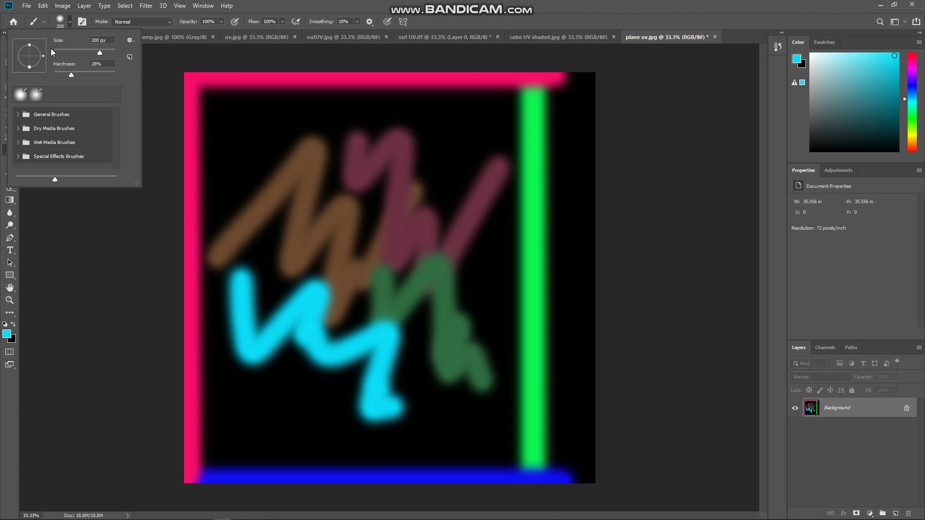
{"action": "left_click", "coordinate": [18, 114]}
{"action": "scroll", "coordinate": [37, 145], "scroll_direction": "down", "scroll_amount": 1}
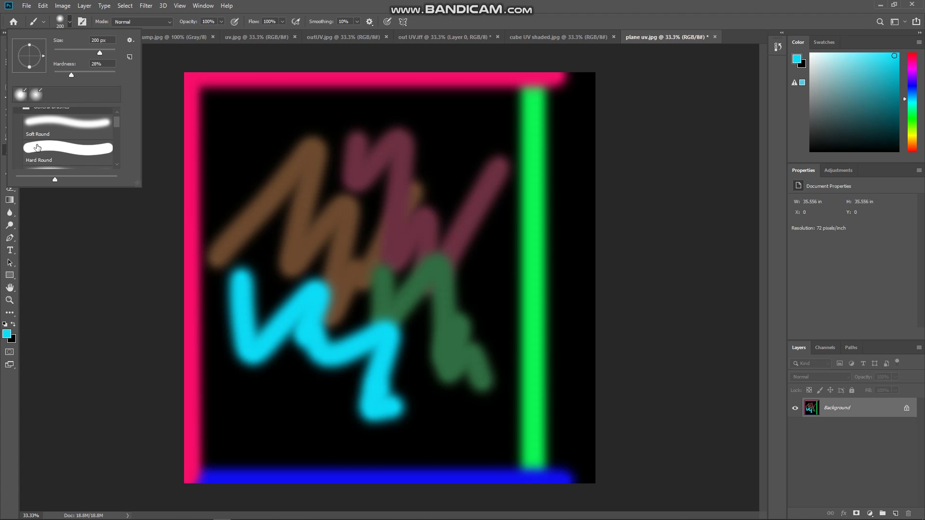
{"action": "scroll", "coordinate": [37, 152], "scroll_direction": "down", "scroll_amount": 1}
{"action": "left_click", "coordinate": [51, 152]}
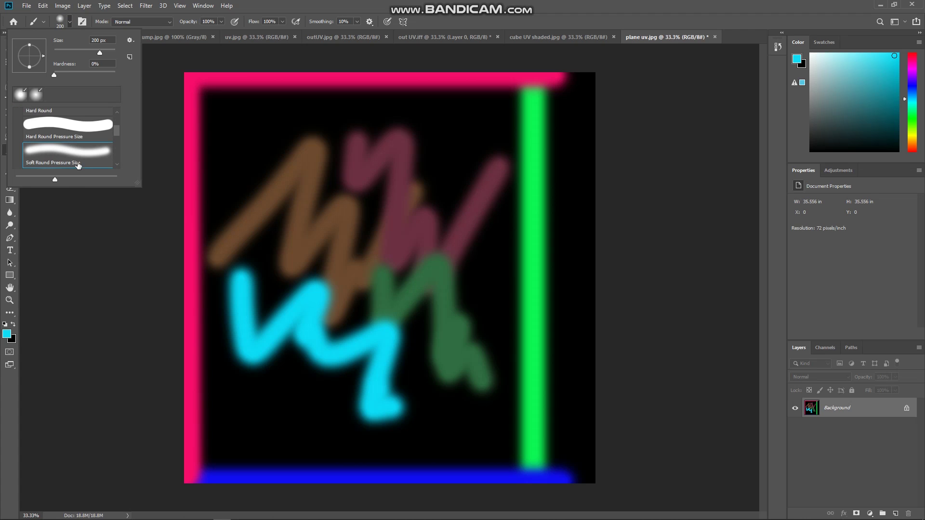
{"action": "left_click_drag", "start_coordinate": [917, 96], "coordinate": [916, 88]}
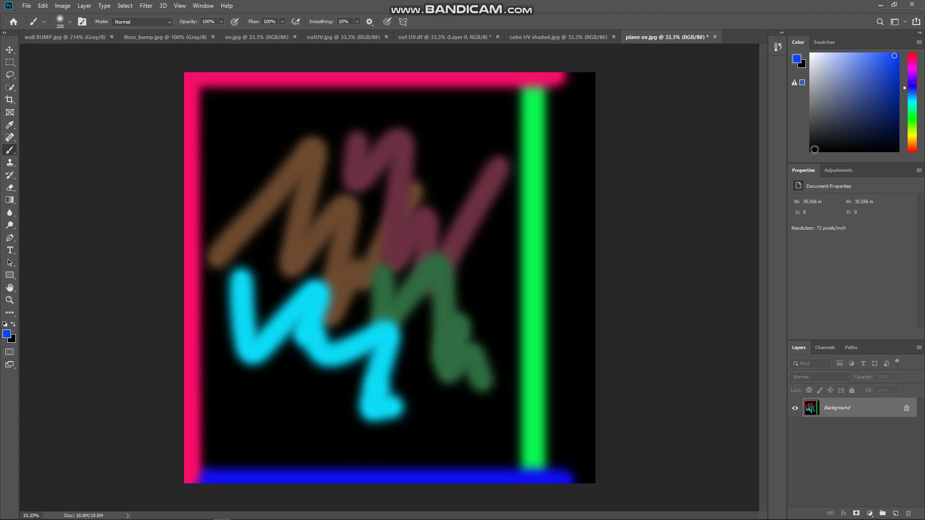
{"action": "left_click_drag", "start_coordinate": [482, 118], "coordinate": [411, 243]}
{"action": "left_click_drag", "start_coordinate": [435, 142], "coordinate": [391, 201]}
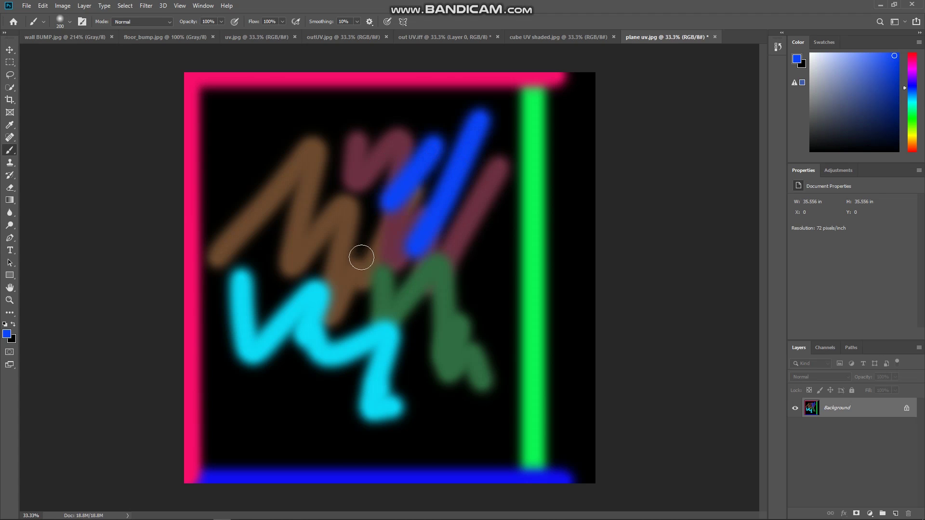
{"action": "left_click", "coordinate": [26, 5]}
Save the painted texture as JPEG 'plane paint' and return to Maya
{"action": "left_click", "coordinate": [66, 113]}
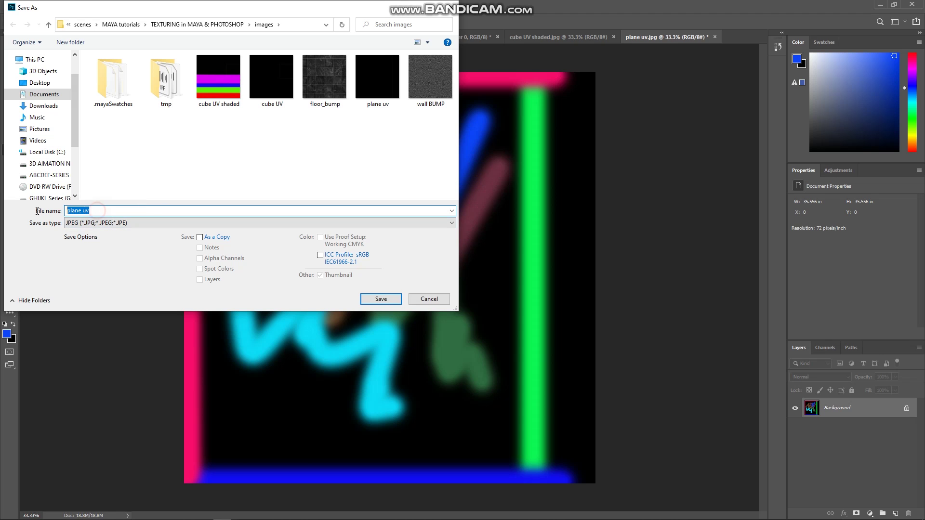
{"action": "type", "text": "plane"}
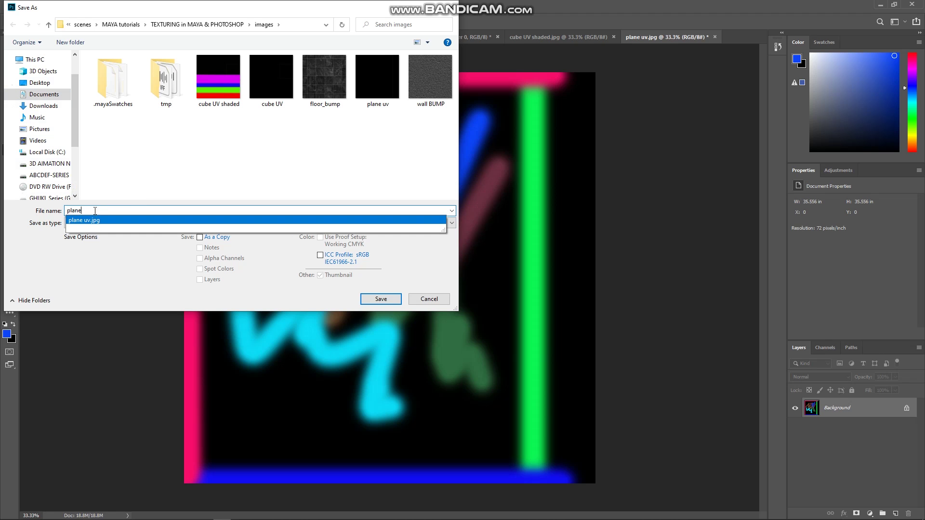
{"action": "type", "text": " paint"}
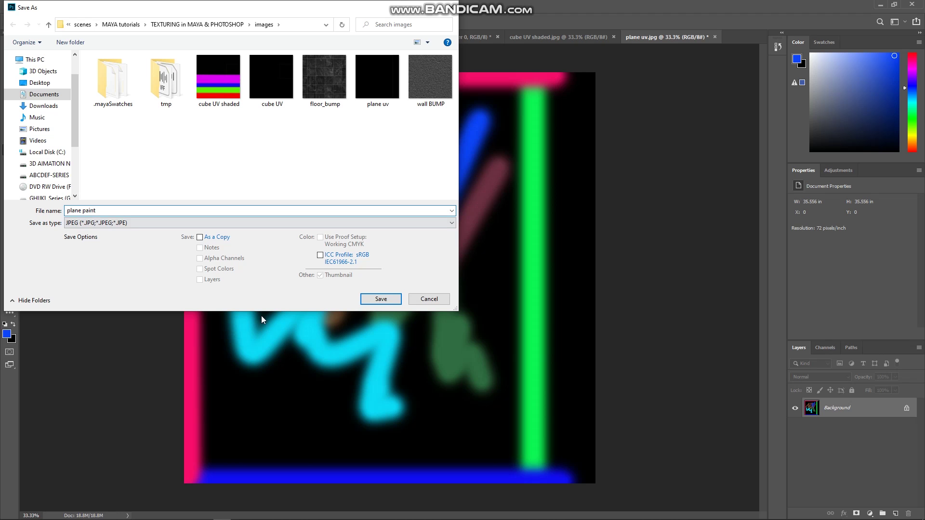
{"action": "left_click", "coordinate": [363, 298]}
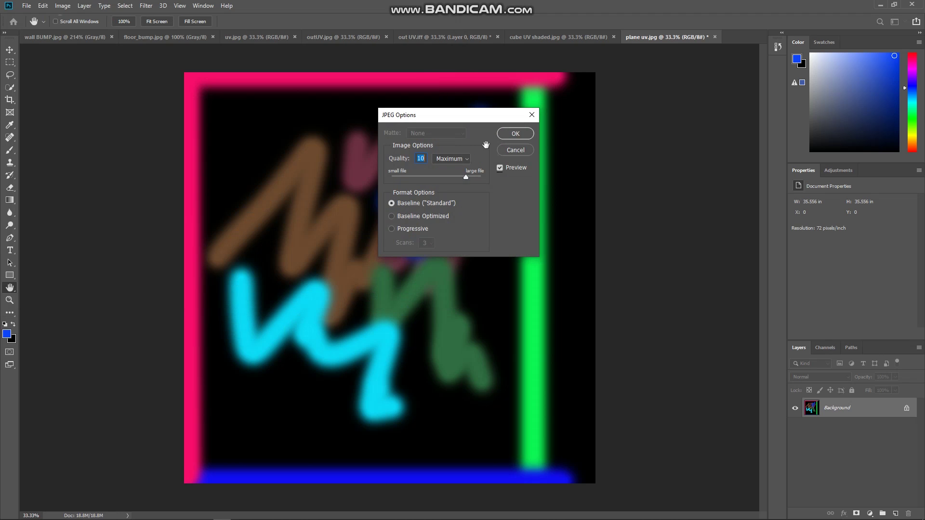
{"action": "left_click", "coordinate": [521, 137]}
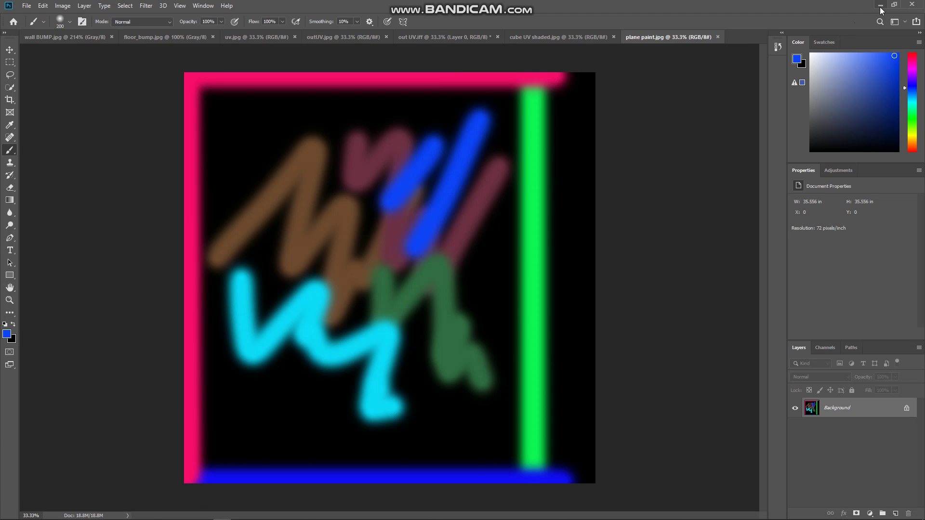
{"action": "key", "text": "alt+Tab"}
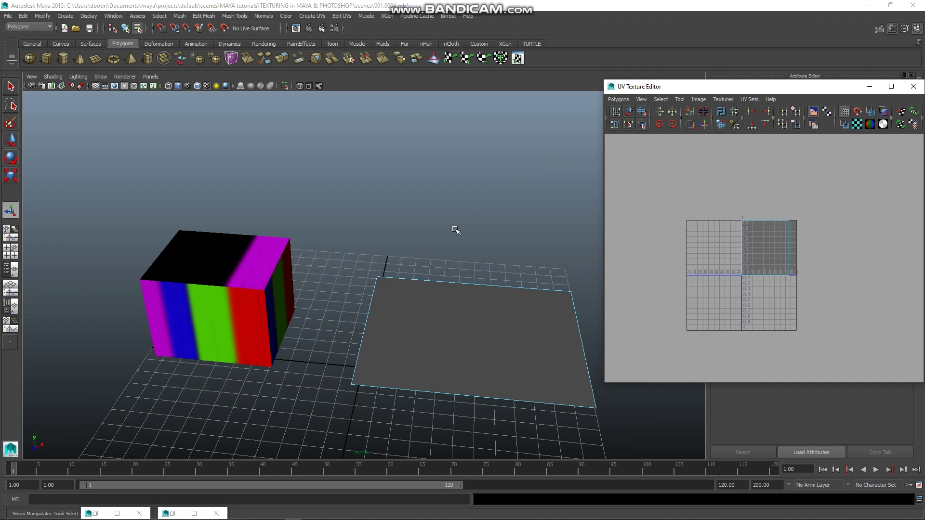
Select the plane, minimise the UV editor, and restore the Hypershade window
{"action": "left_click", "coordinate": [460, 320]}
{"action": "right_click_drag", "start_coordinate": [457, 322], "coordinate": [496, 271]}
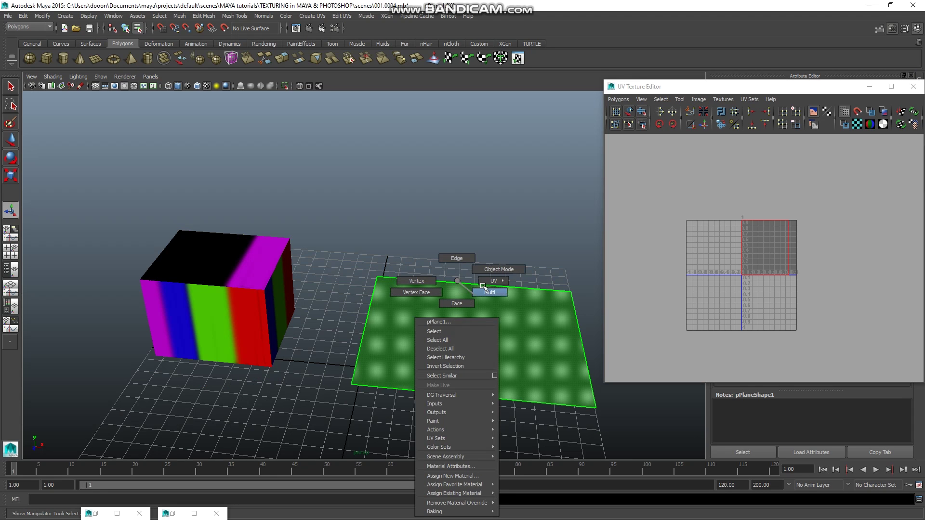
{"action": "left_click", "coordinate": [438, 347]}
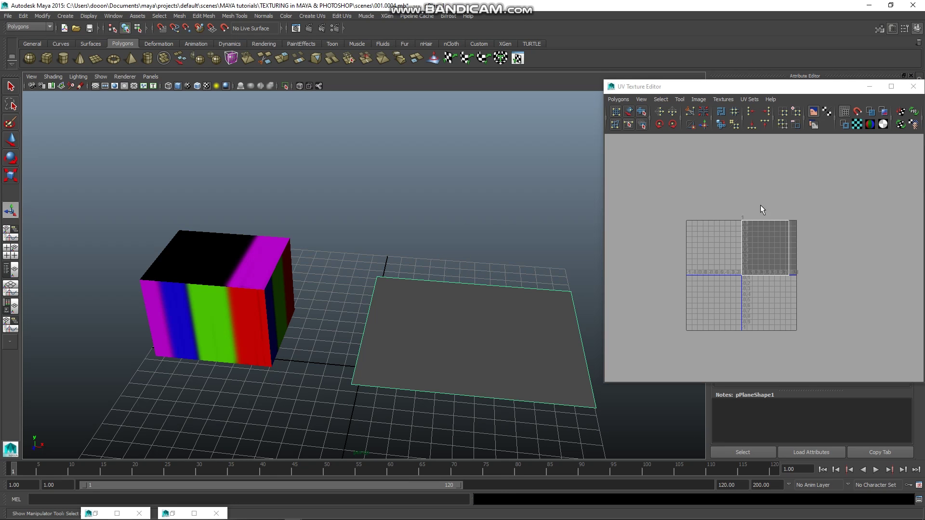
{"action": "left_click", "coordinate": [869, 87]}
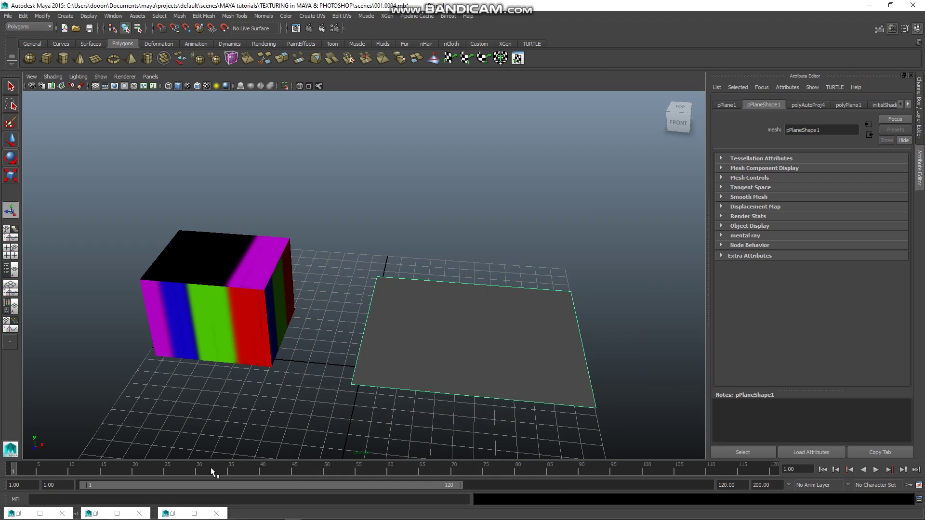
{"action": "left_click", "coordinate": [173, 513]}
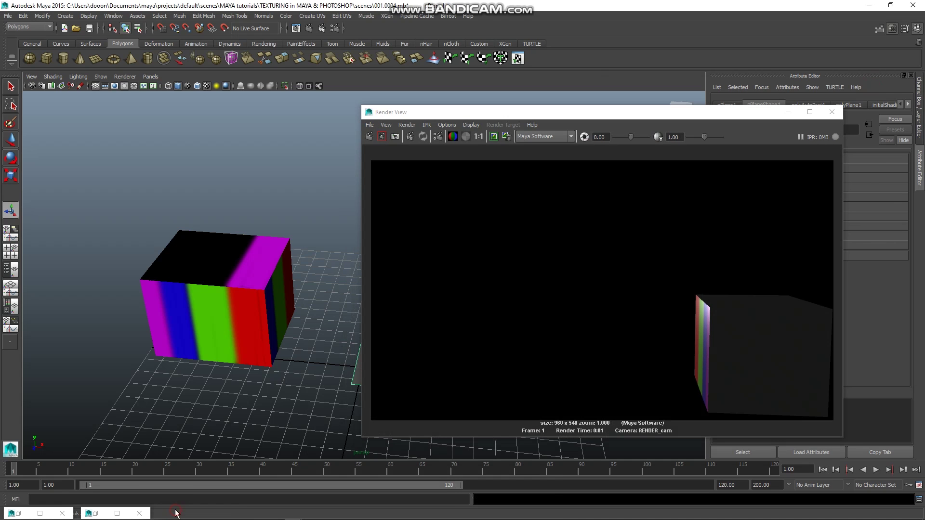
{"action": "left_click", "coordinate": [94, 513]}
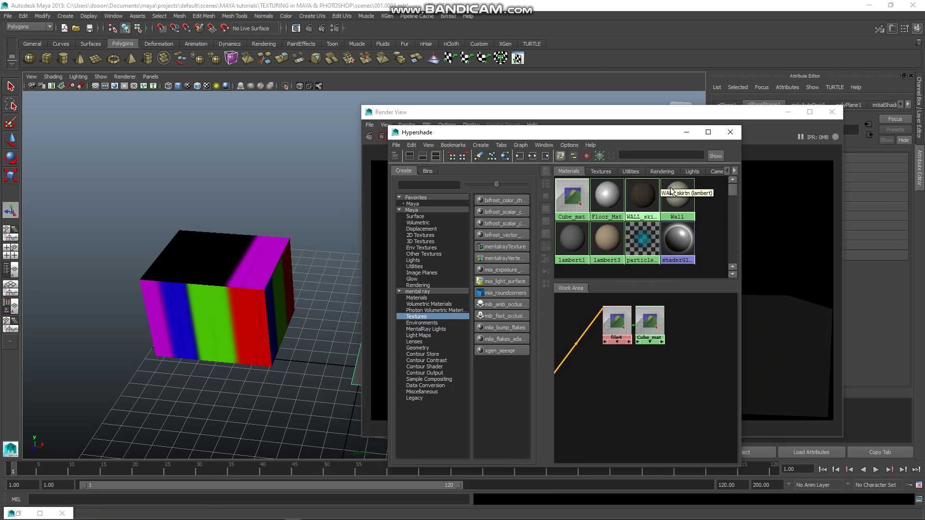
Tidy the Hypershade graph, moving place2dTexture6 beside file4, and minimise Render View
{"action": "scroll", "coordinate": [597, 376], "scroll_direction": "down", "scroll_amount": 3}
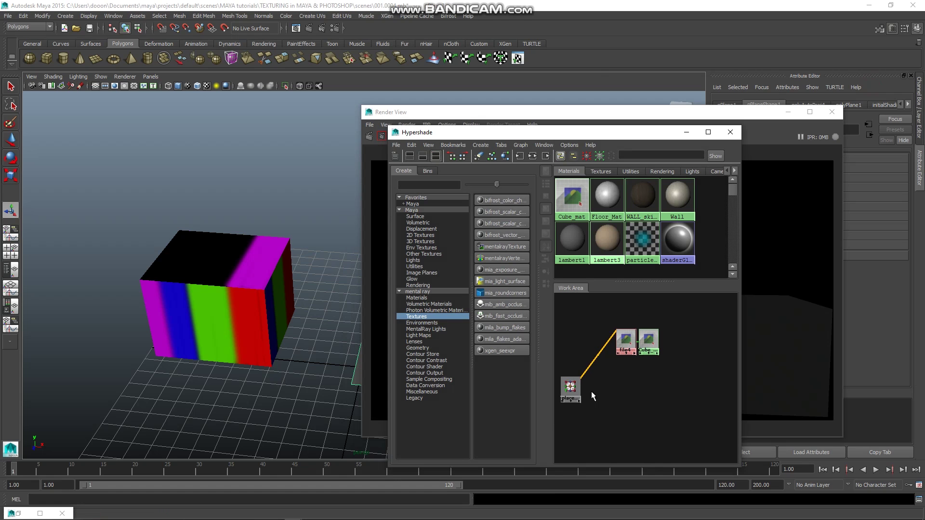
{"action": "mouse_move", "coordinate": [571, 387]}
{"action": "left_mouse_down"}
{"action": "mouse_move", "coordinate": [585, 337]}
{"action": "mouse_move", "coordinate": [667, 343]}
{"action": "left_mouse_up"}
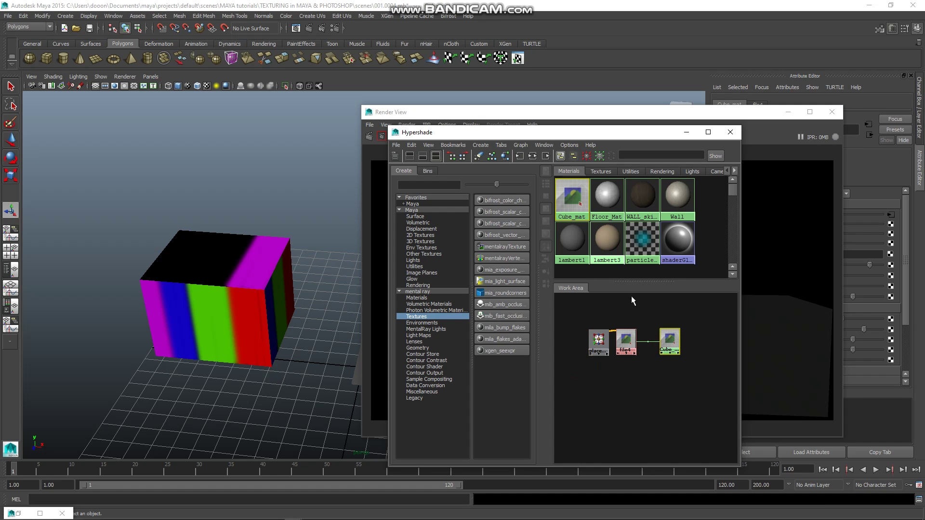
{"action": "left_click", "coordinate": [479, 156]}
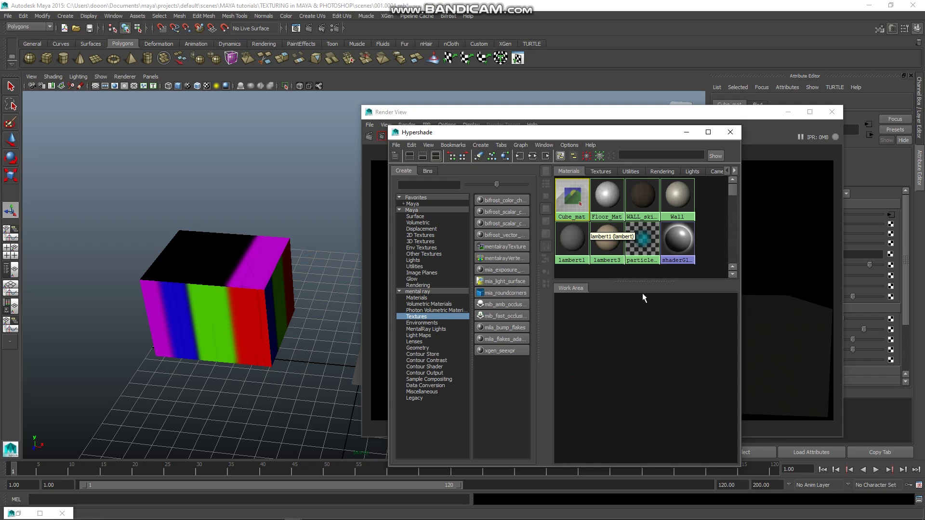
{"action": "left_click_drag", "start_coordinate": [578, 135], "coordinate": [659, 146]}
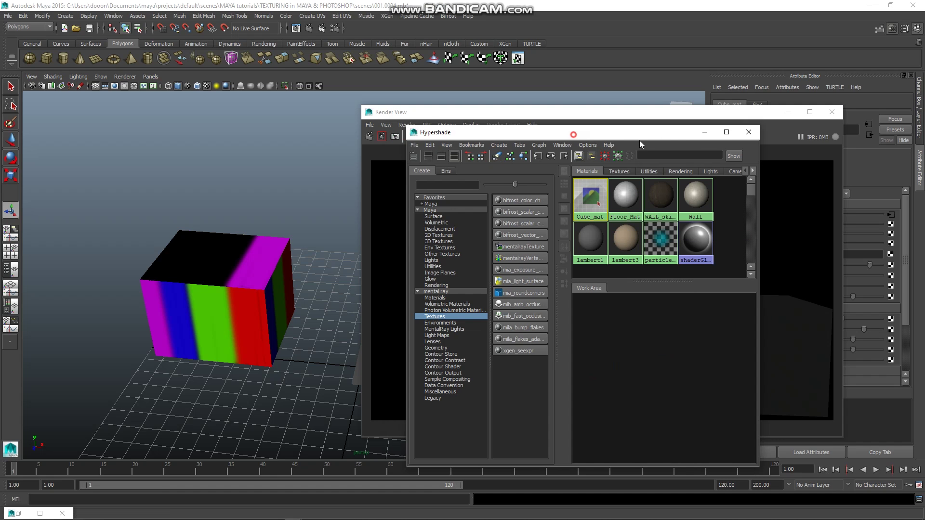
{"action": "left_click", "coordinate": [788, 112]}
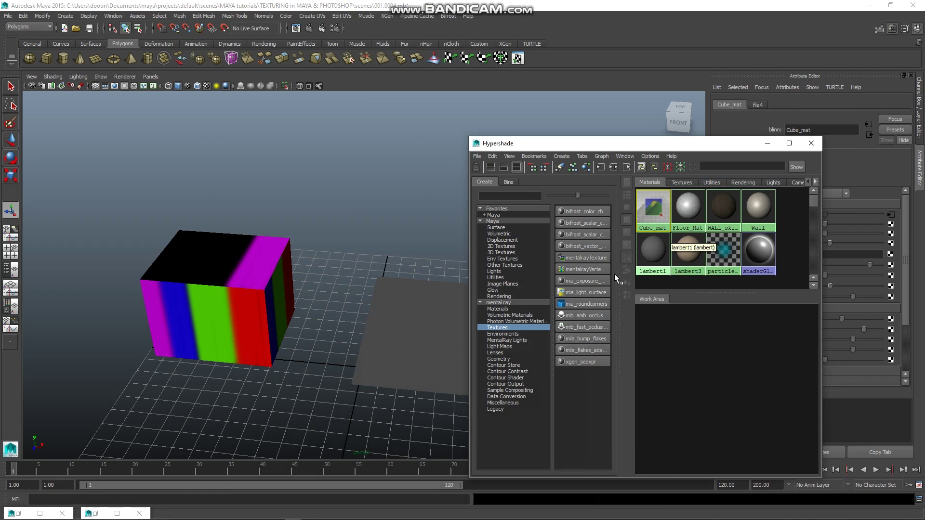
{"action": "left_click_drag", "start_coordinate": [677, 145], "coordinate": [774, 148]}
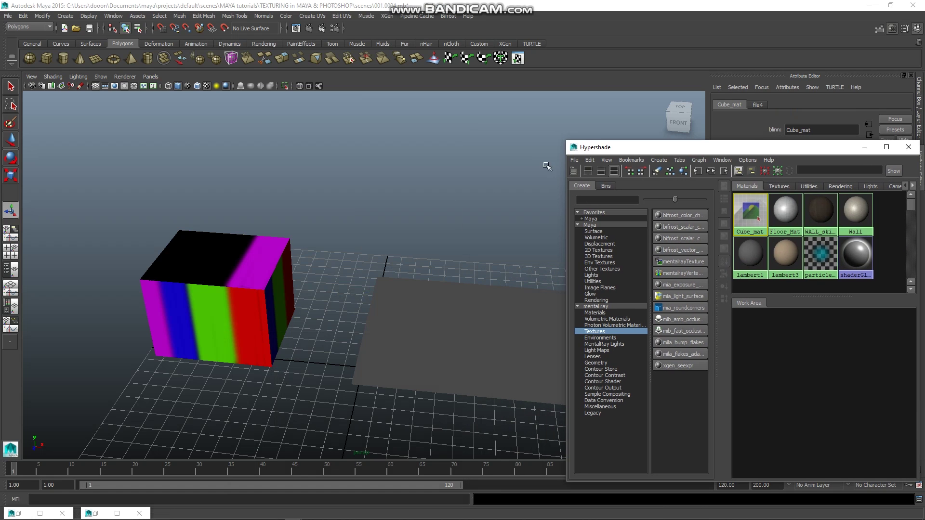
Create a new Lambert material, lambert4, and rename it plane_mat
{"action": "left_click", "coordinate": [659, 160]}
{"action": "mouse_move", "coordinate": [729, 161]}
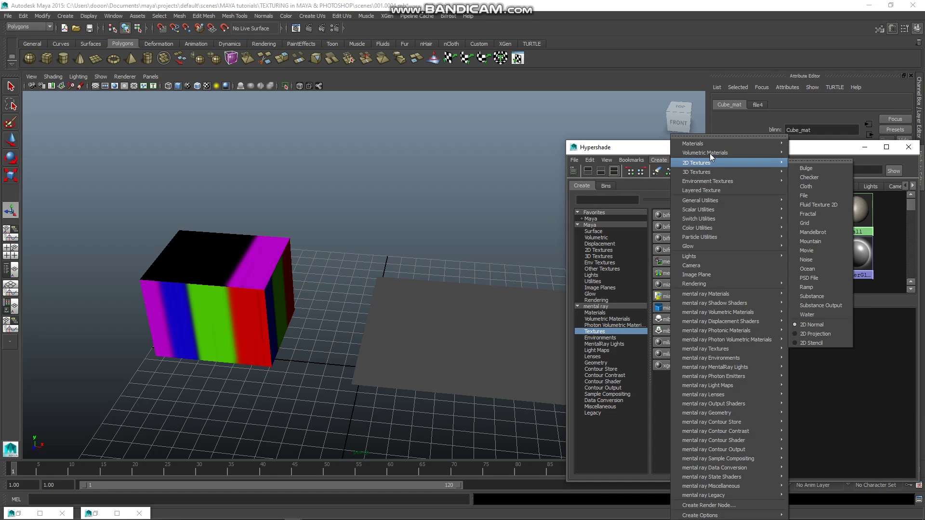
{"action": "left_click", "coordinate": [813, 249]}
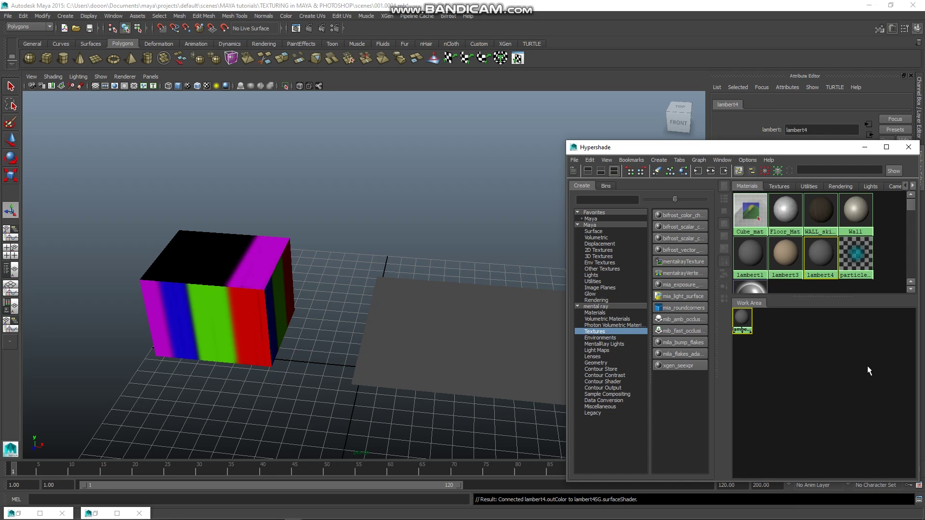
{"action": "left_click_drag", "start_coordinate": [748, 322], "coordinate": [881, 353]}
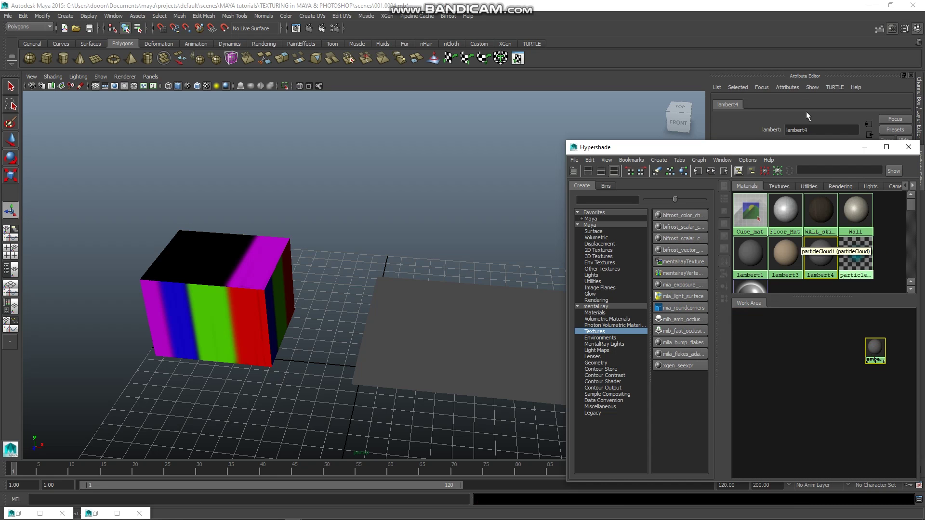
{"action": "double_click", "coordinate": [812, 129]}
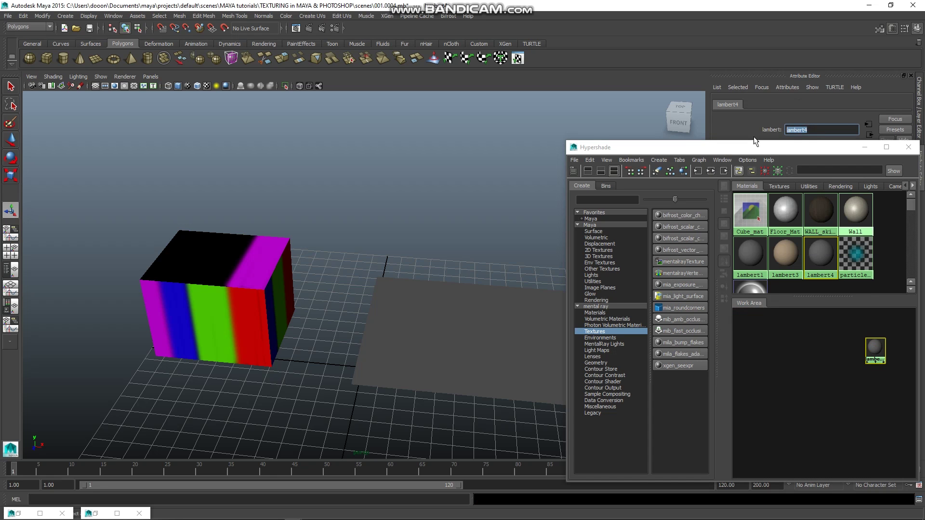
{"action": "type", "text": "plane_"}
{"action": "type", "text": "m"}
{"action": "type", "text": "wy"}
{"action": "key", "text": "BackSpace"}
{"action": "key", "text": "BackSpace"}
{"action": "type", "text": "t"}
{"action": "key", "text": "BackSpace"}
{"action": "type", "text": "a"}
{"action": "type", "text": "t"}
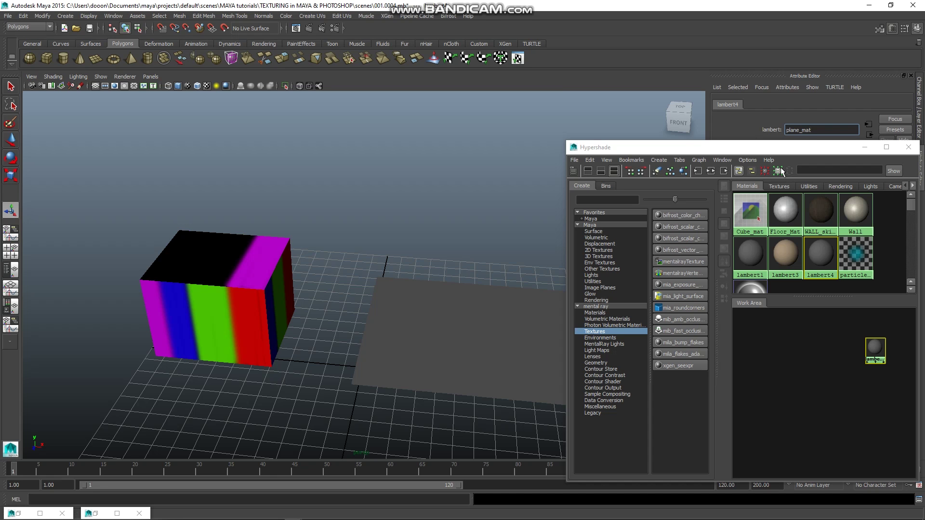
{"action": "key", "text": "Return"}
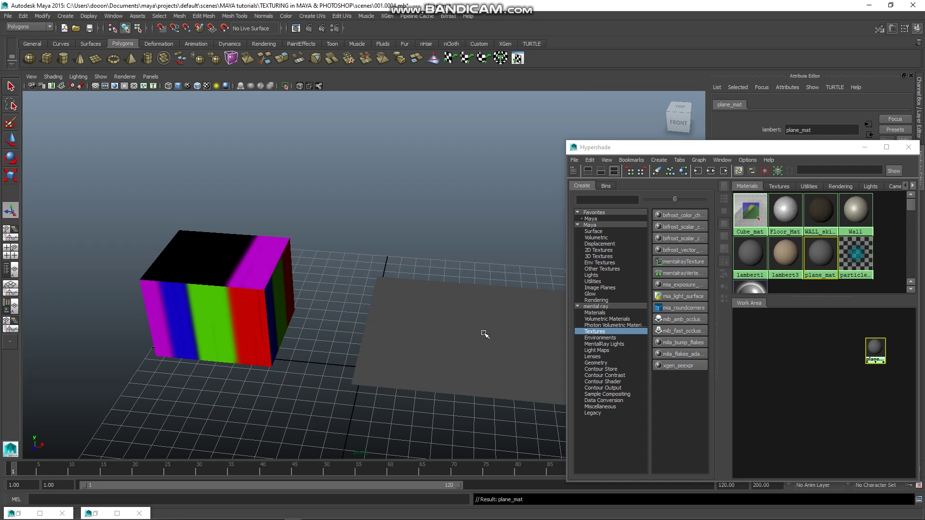
Drag plane_mat onto the floor plane and move the Hypershade aside
{"action": "middle_click_drag", "start_coordinate": [875, 349], "coordinate": [511, 349]}
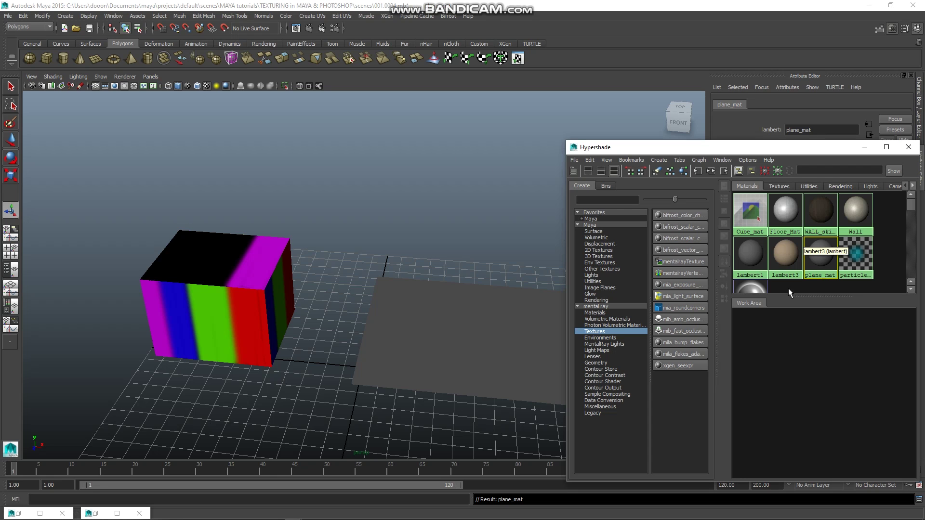
{"action": "middle_click_drag", "start_coordinate": [820, 253], "coordinate": [446, 306]}
{"action": "left_click", "coordinate": [446, 305]}
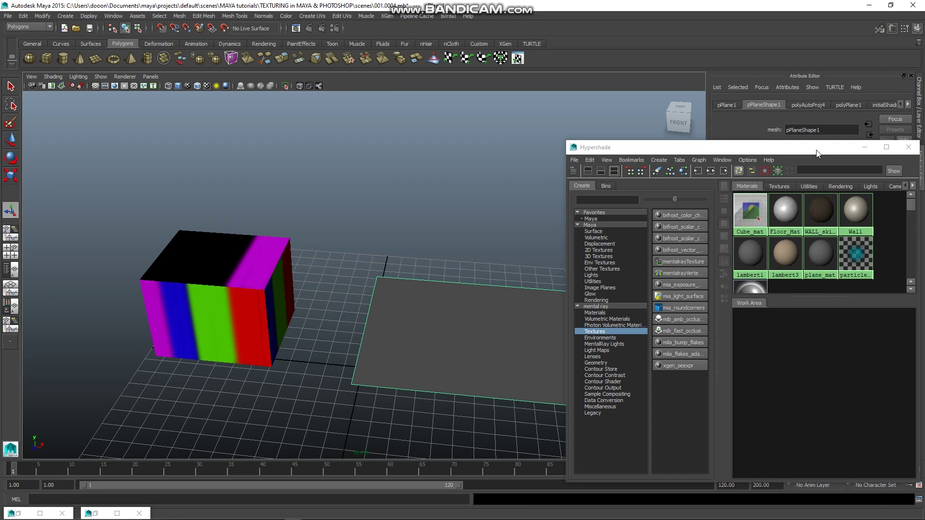
{"action": "left_click_drag", "start_coordinate": [817, 153], "coordinate": [598, 261]}
Assign the floor plane a new Lambert material named plane
{"action": "left_click", "coordinate": [646, 258]}
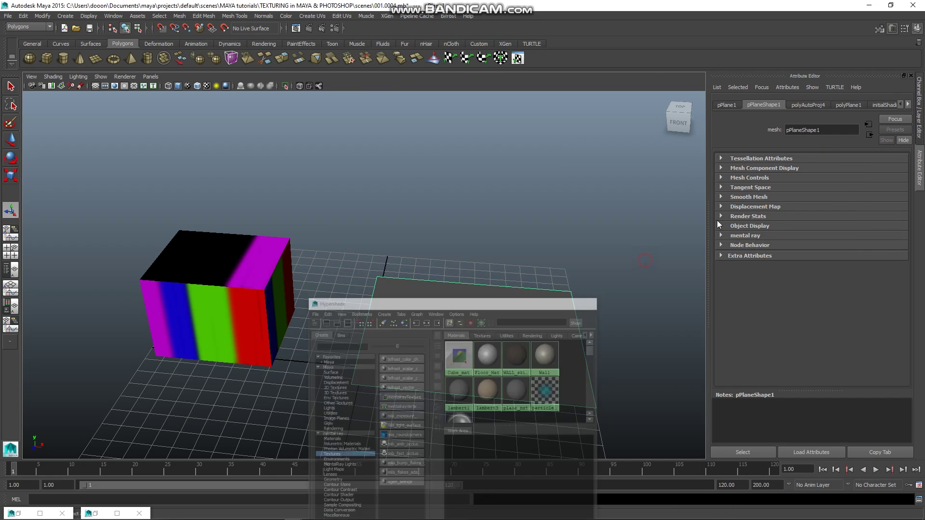
{"action": "left_click", "coordinate": [908, 104]}
{"action": "left_click", "coordinate": [908, 104]}
{"action": "left_click", "coordinate": [880, 105]}
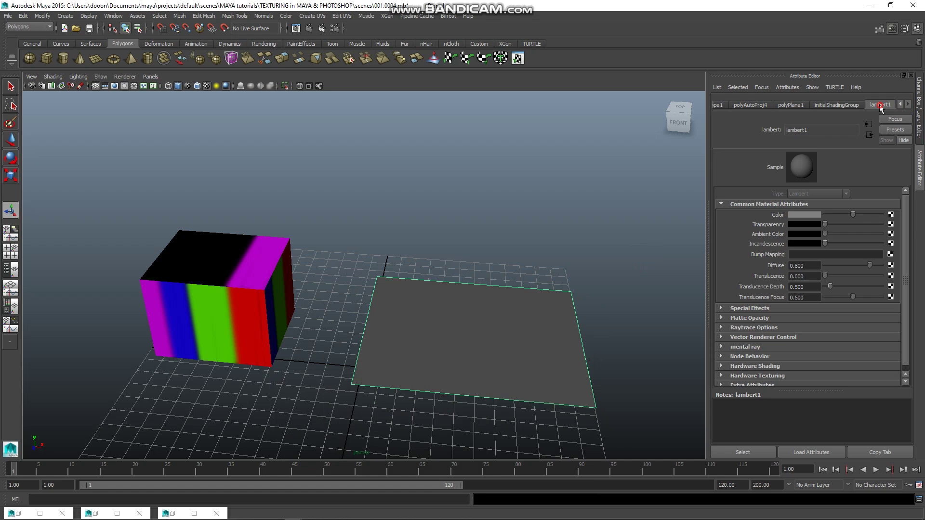
{"action": "right_click_drag", "start_coordinate": [485, 335], "coordinate": [488, 481]}
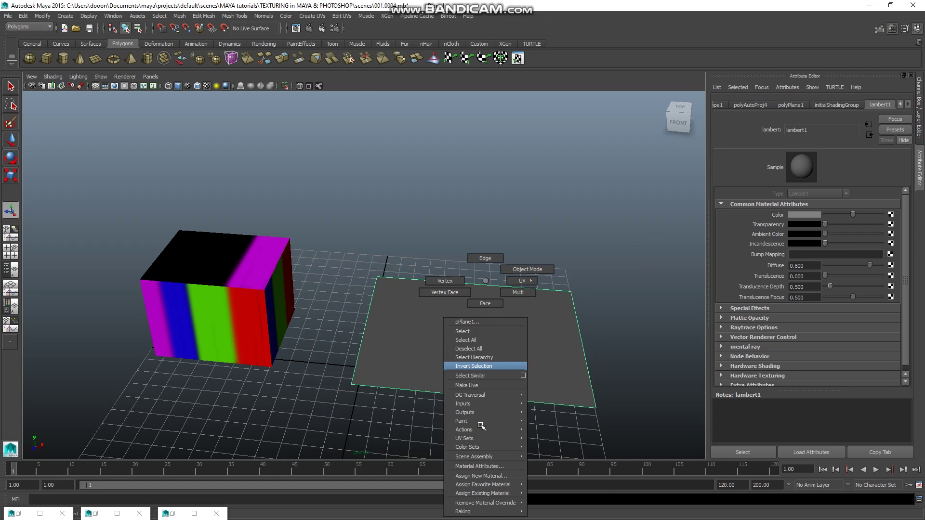
{"action": "left_click", "coordinate": [547, 450]}
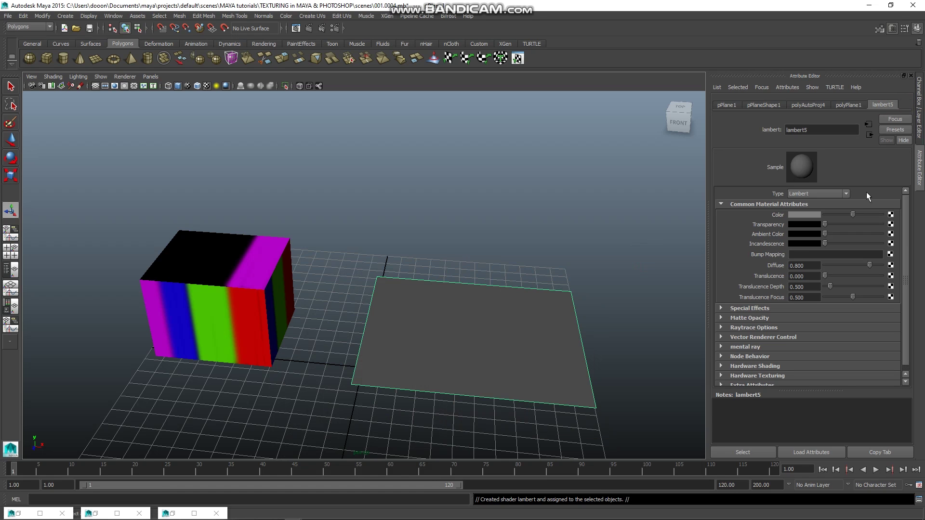
{"action": "double_click", "coordinate": [802, 130]}
{"action": "type", "text": "plane"}
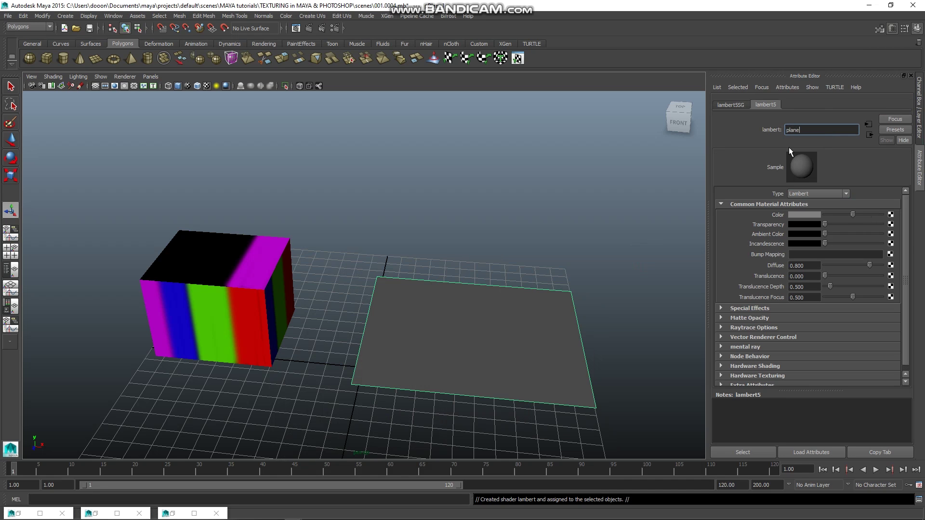
{"action": "key", "text": "Return"}
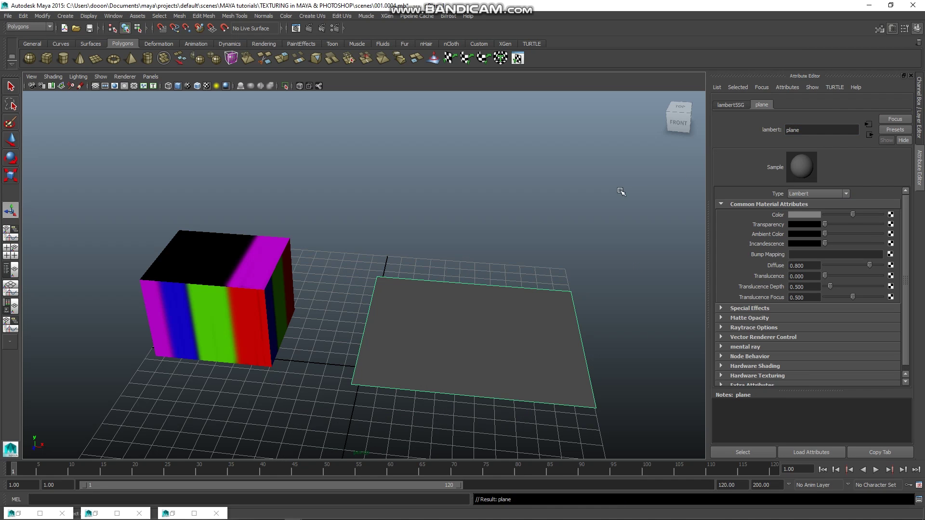
Map the plane paint.jpg image as a file texture into the material's colour
{"action": "left_click", "coordinate": [889, 215]}
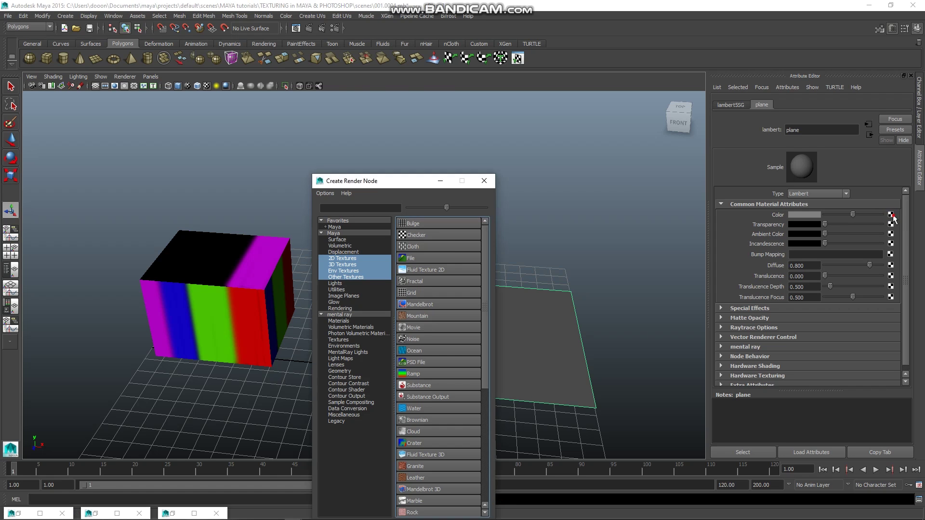
{"action": "left_click", "coordinate": [404, 259]}
{"action": "left_click", "coordinate": [895, 242]}
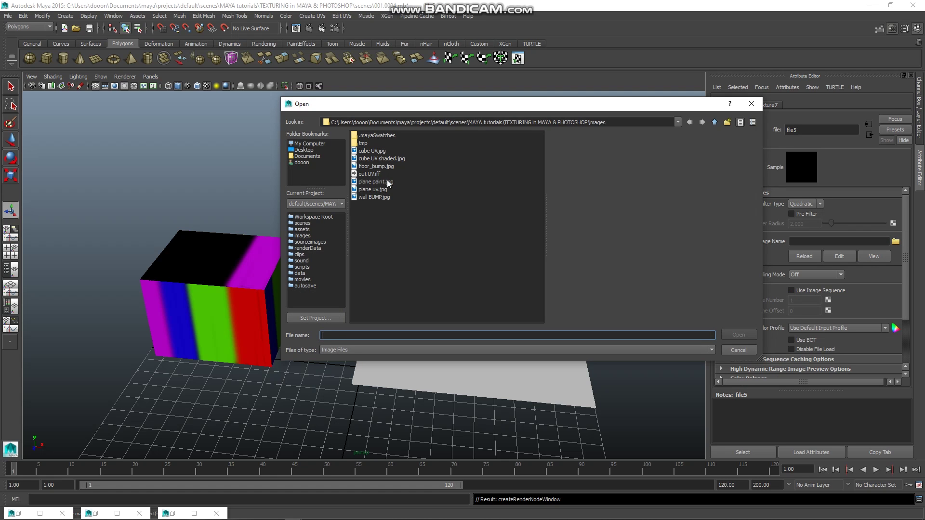
{"action": "left_click", "coordinate": [388, 182]}
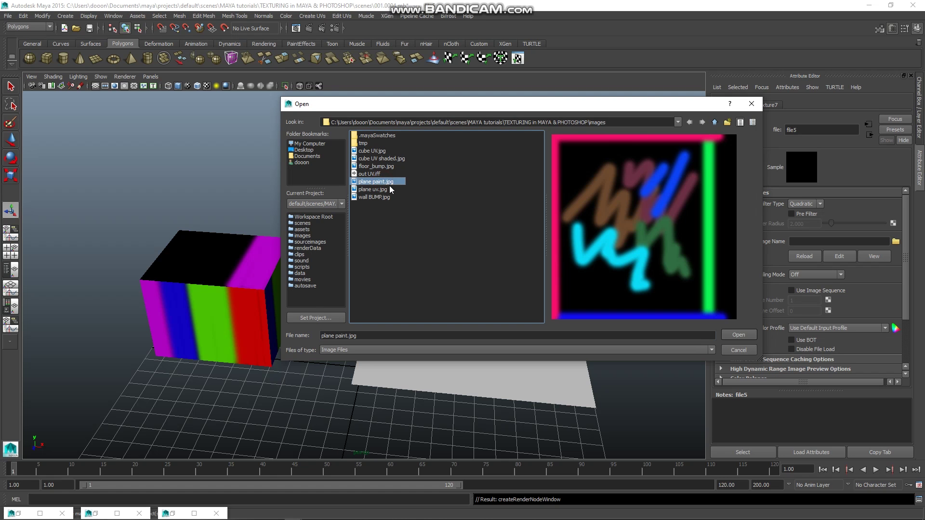
{"action": "left_click", "coordinate": [740, 335]}
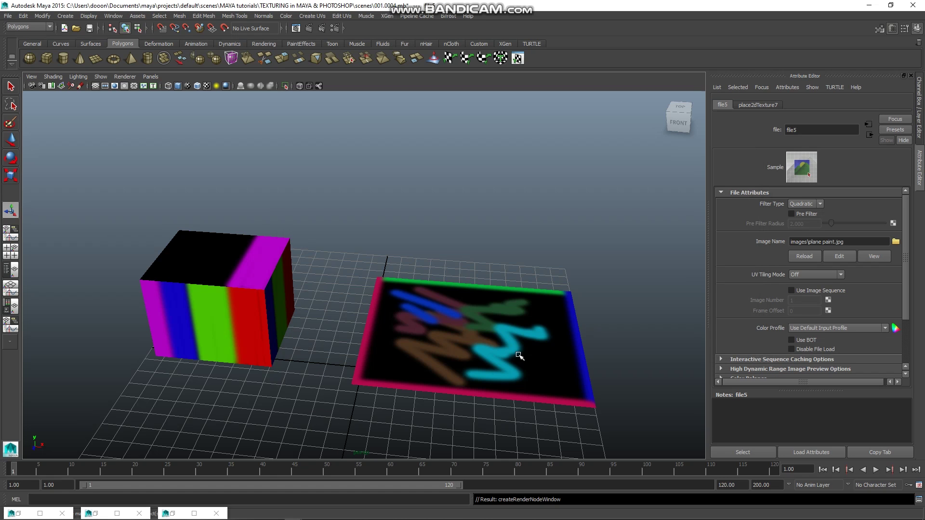
Render the cube and textured plane from the persp camera in Maya Software
{"action": "left_click", "coordinate": [624, 319]}
{"action": "mouse_move", "coordinate": [567, 374]}
{"action": "left_mouse_down", "text": "alt"}
{"action": "mouse_move", "coordinate": [448, 342]}
{"action": "mouse_move", "coordinate": [479, 367]}
{"action": "mouse_move", "coordinate": [555, 355]}
{"action": "mouse_move", "coordinate": [557, 326]}
{"action": "mouse_move", "coordinate": [442, 295]}
{"action": "mouse_move", "coordinate": [432, 306]}
{"action": "mouse_move", "coordinate": [487, 355]}
{"action": "left_mouse_up", "text": "alt"}
{"action": "mouse_move", "coordinate": [462, 326]}
{"action": "left_mouse_down", "text": "alt"}
{"action": "mouse_move", "coordinate": [438, 350]}
{"action": "mouse_move", "coordinate": [446, 359]}
{"action": "mouse_move", "coordinate": [425, 318]}
{"action": "left_mouse_up", "text": "alt"}
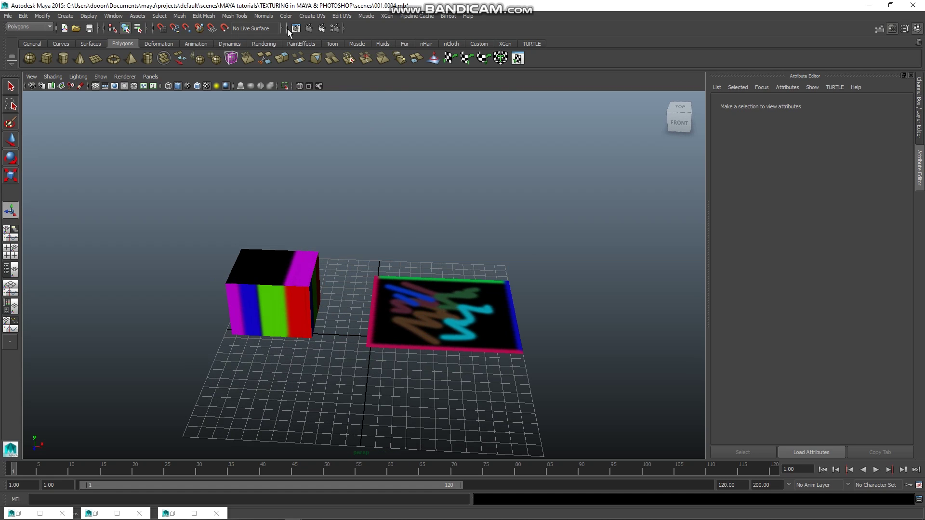
{"action": "left_click", "coordinate": [306, 28]}
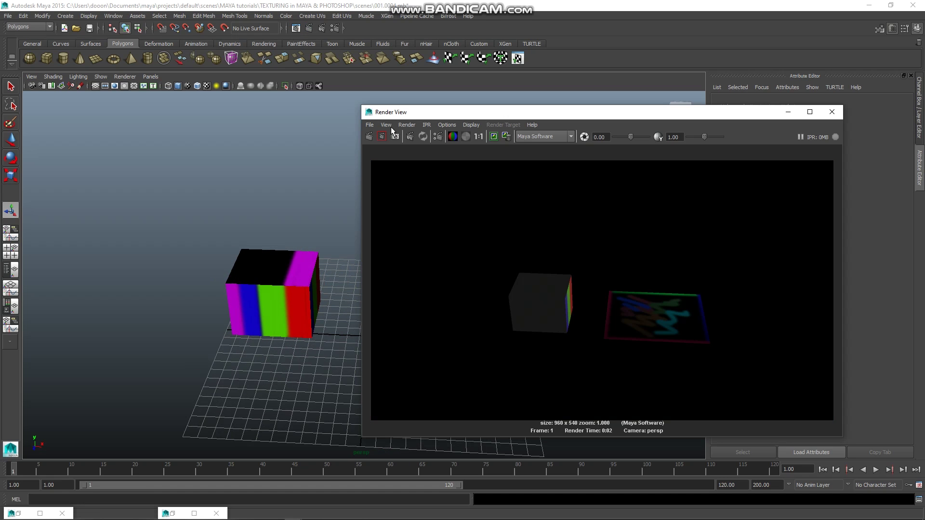
{"action": "left_click", "coordinate": [409, 125]}
{"action": "mouse_move", "coordinate": [418, 177]}
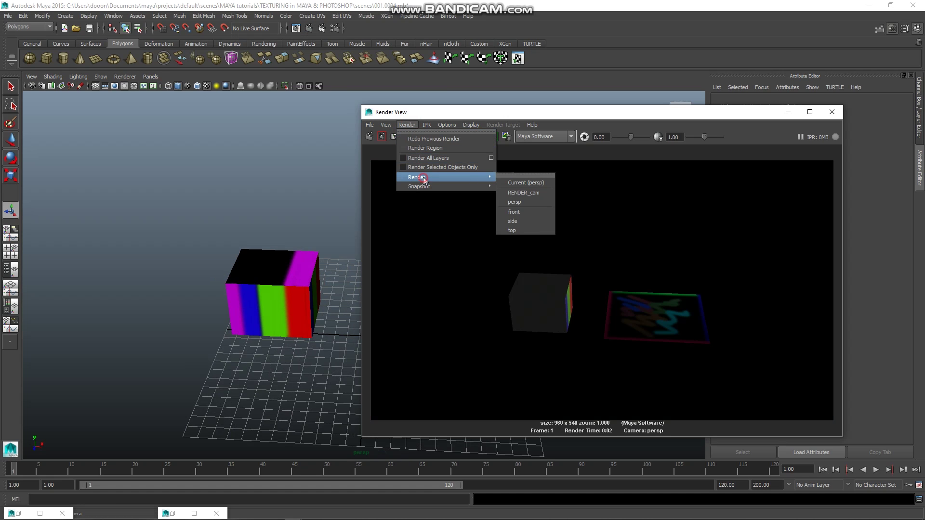
{"action": "left_click", "coordinate": [530, 183]}
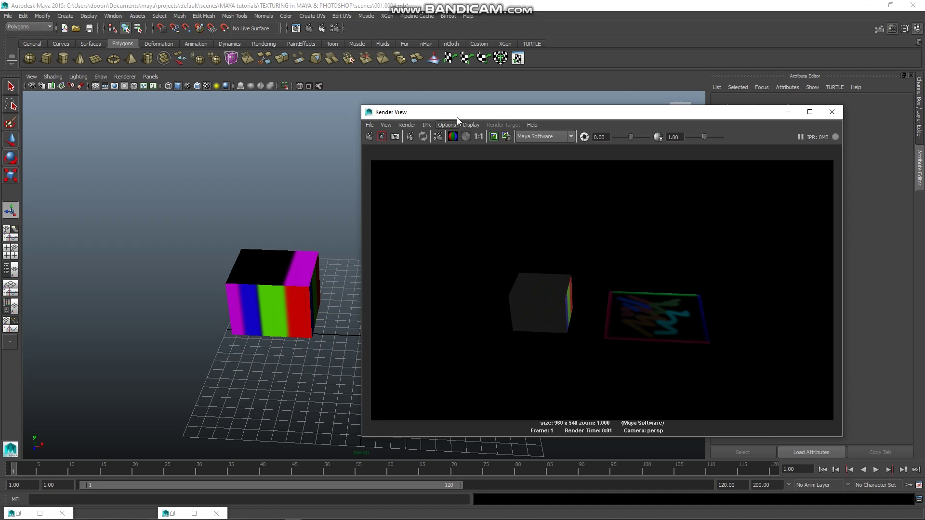
{"action": "left_click_drag", "start_coordinate": [598, 112], "coordinate": [740, 251]}
Light the viewport with all of the scene's lights
{"action": "left_click", "coordinate": [78, 77]}
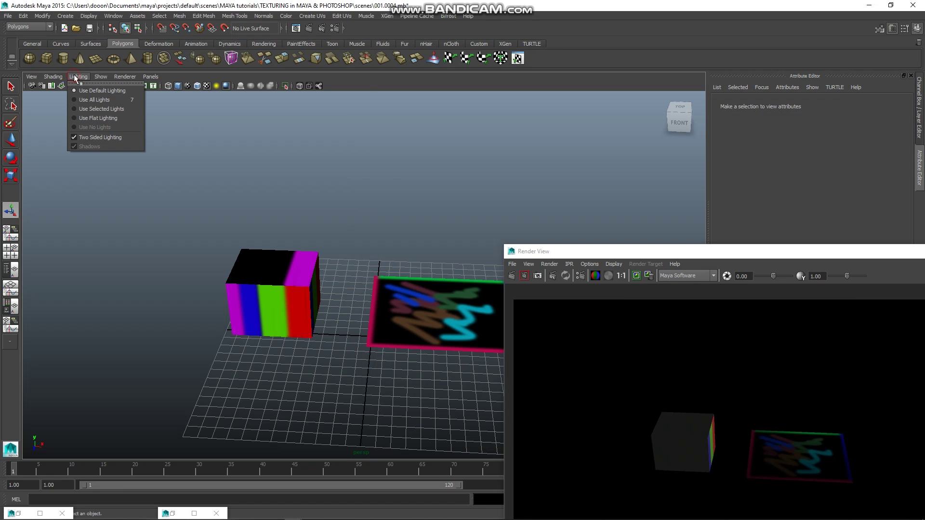
{"action": "left_click", "coordinate": [83, 100]}
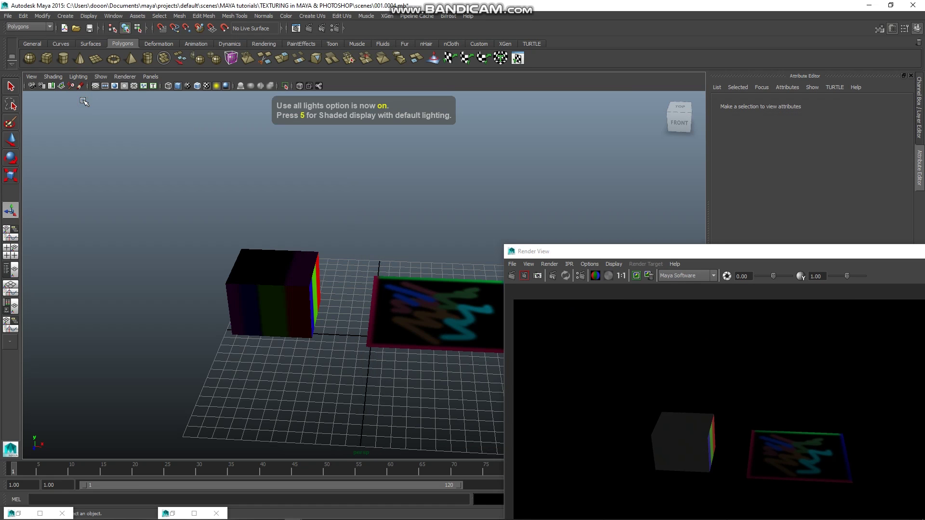
{"action": "scroll", "coordinate": [296, 246], "scroll_direction": "down", "scroll_amount": 4}
{"action": "scroll", "coordinate": [313, 256], "scroll_direction": "down", "scroll_amount": 2}
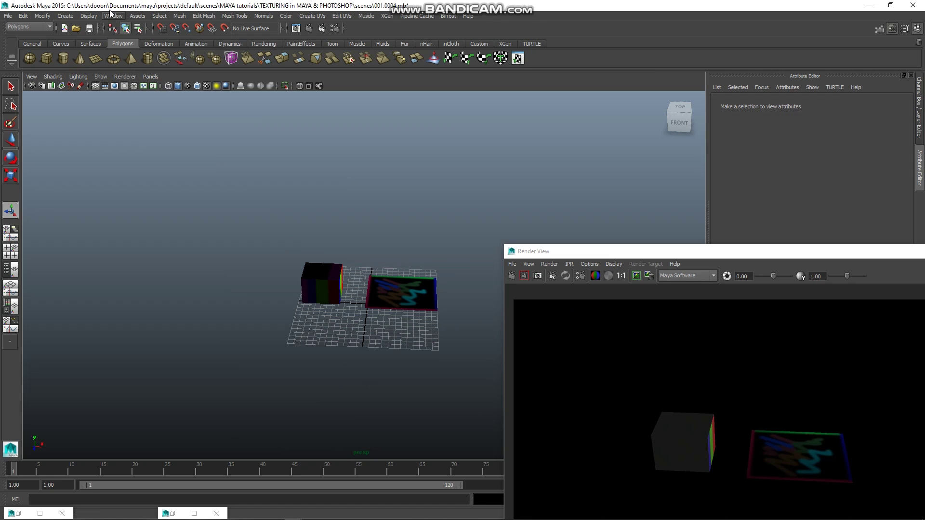
Turn off Illuminates by Default for pointLight1 and re-render the frame
{"action": "left_click", "coordinate": [108, 20]}
{"action": "left_click", "coordinate": [120, 75]}
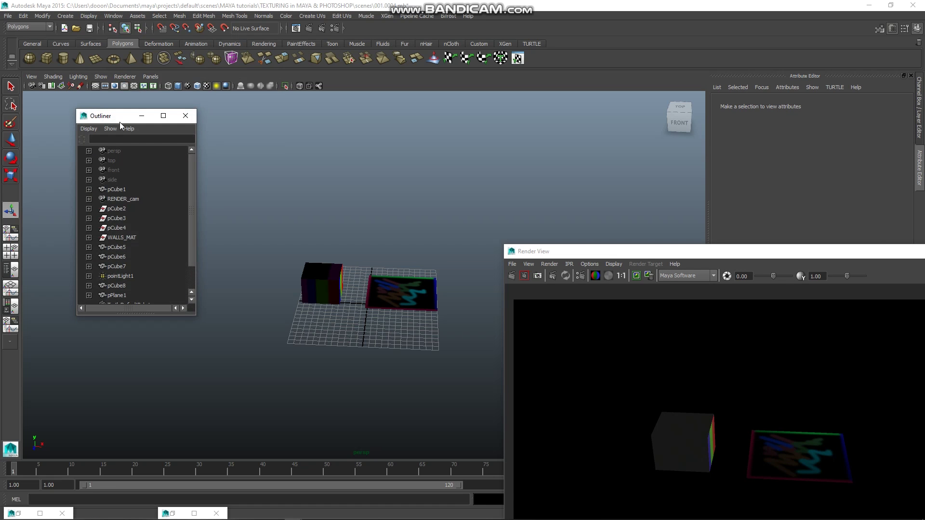
{"action": "left_click", "coordinate": [120, 276]}
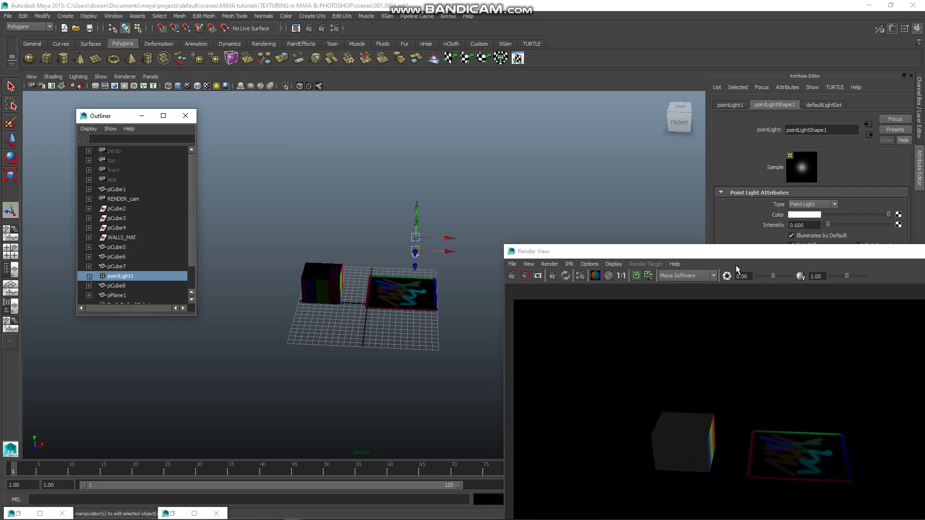
{"action": "left_click", "coordinate": [791, 235]}
{"action": "left_click", "coordinate": [512, 276]}
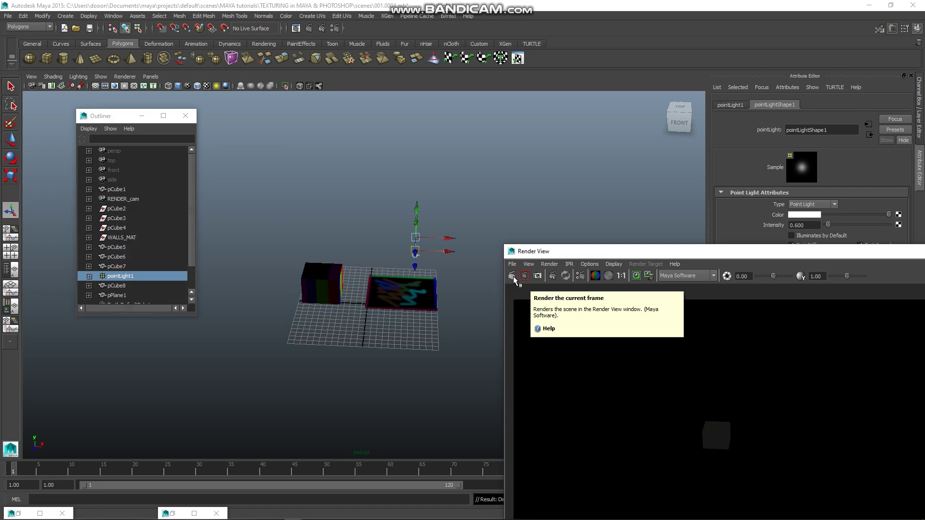
{"action": "scroll", "coordinate": [395, 282], "scroll_direction": "up", "scroll_amount": 2}
{"action": "scroll", "coordinate": [395, 282], "scroll_direction": "up", "scroll_amount": 3}
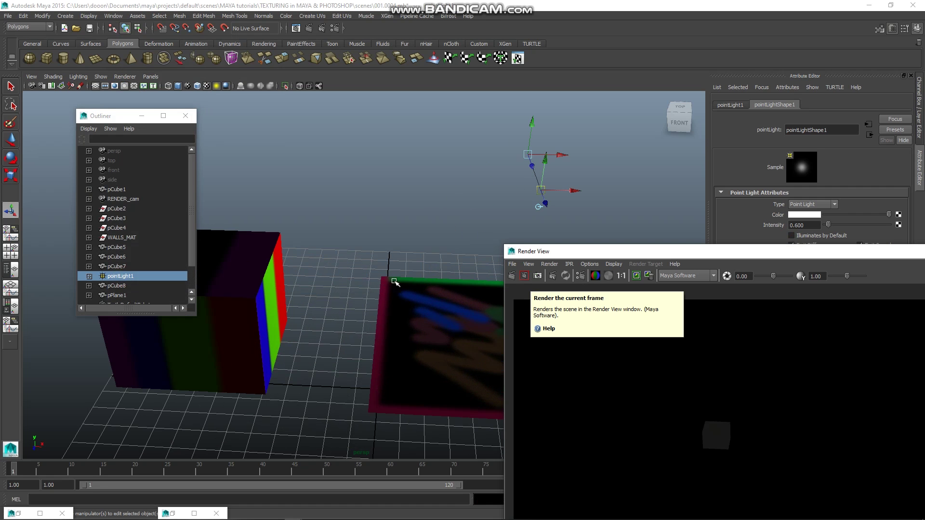
{"action": "left_click", "coordinate": [512, 274]}
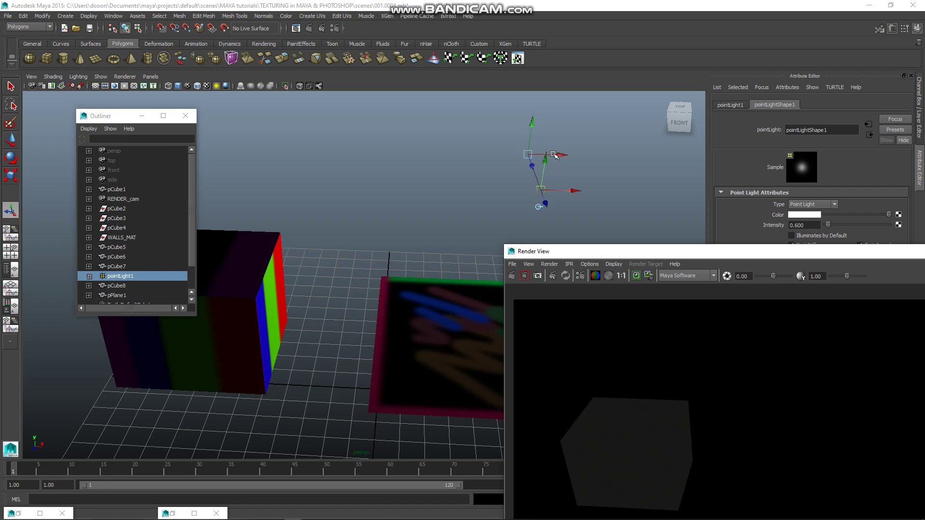
Move then delete the point light, and return the viewport to default lighting
{"action": "left_click_drag", "start_coordinate": [127, 280], "coordinate": [489, 220]}
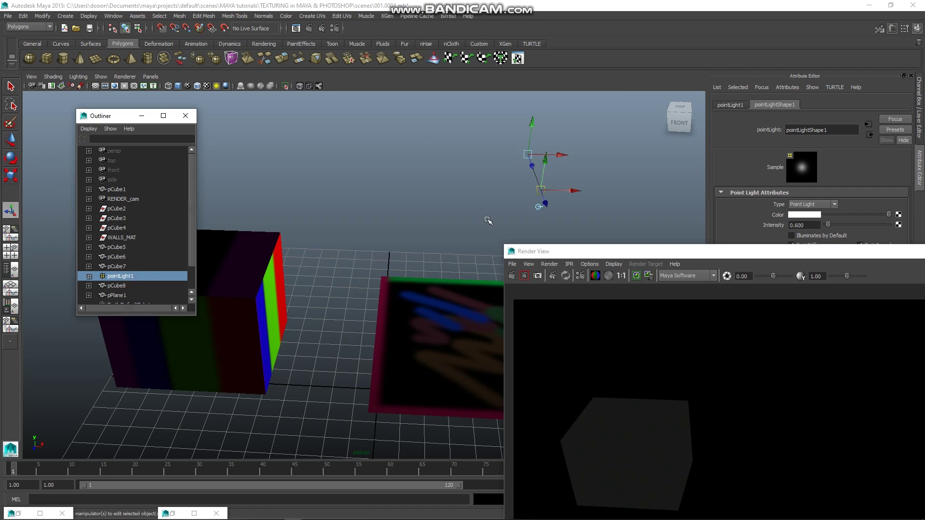
{"action": "left_click_drag", "start_coordinate": [542, 190], "coordinate": [455, 183]}
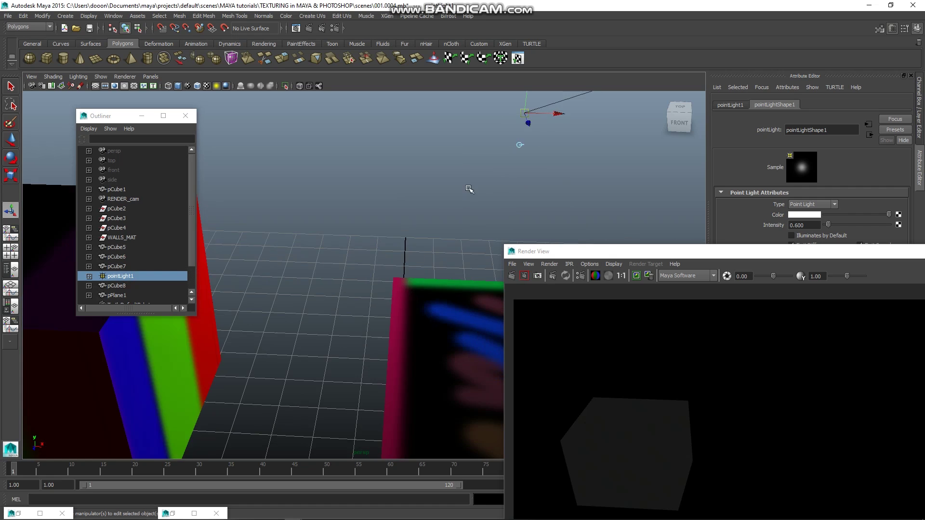
{"action": "key", "text": "Delete"}
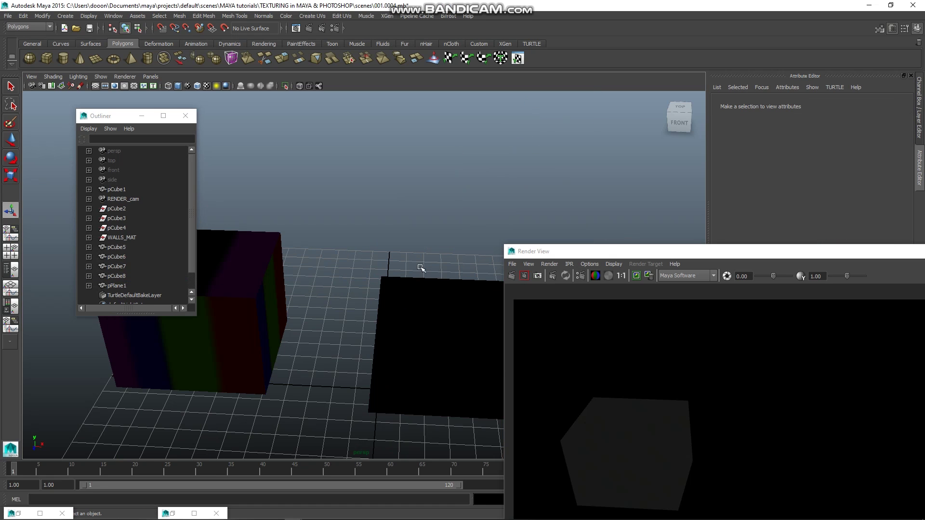
{"action": "left_click", "coordinate": [78, 76]}
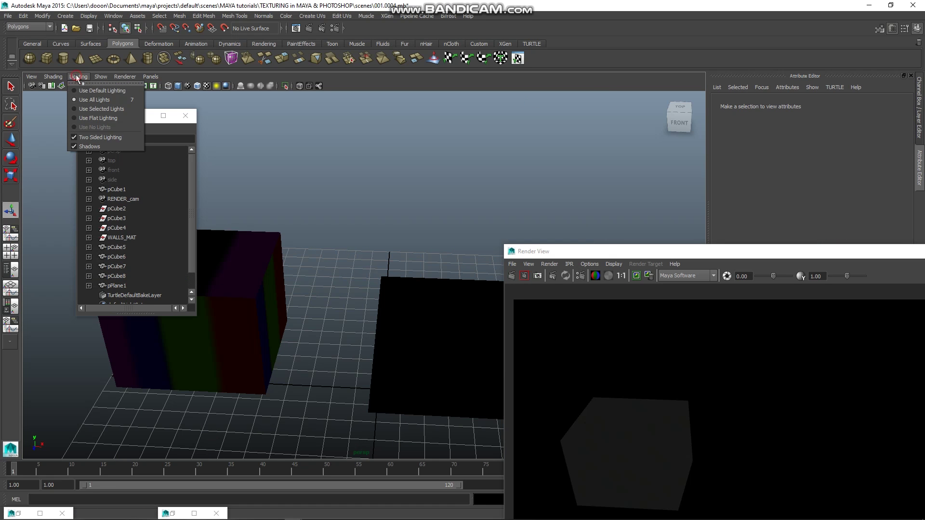
{"action": "left_click", "coordinate": [83, 87]}
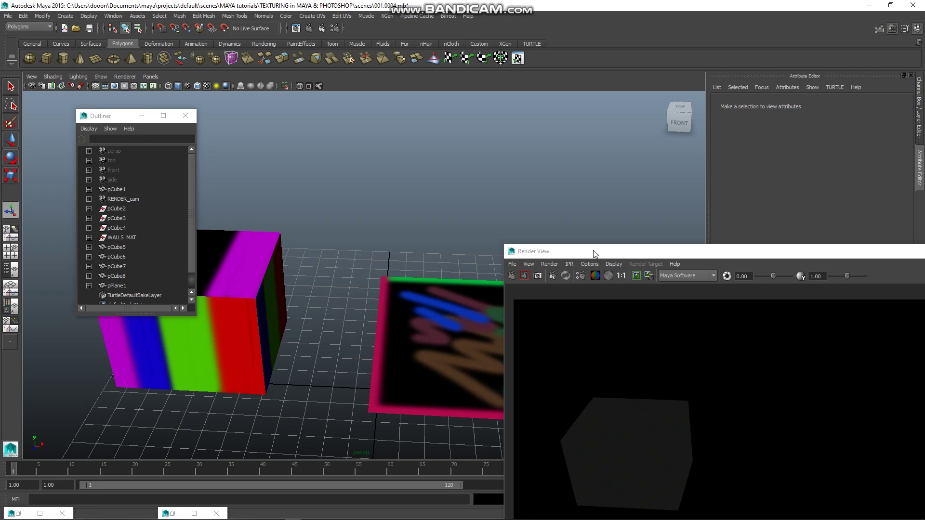
Render the painted cube and plane with mental ray in the Render View
{"action": "left_click_drag", "start_coordinate": [594, 257], "coordinate": [456, 128]}
{"action": "left_click", "coordinate": [539, 147]}
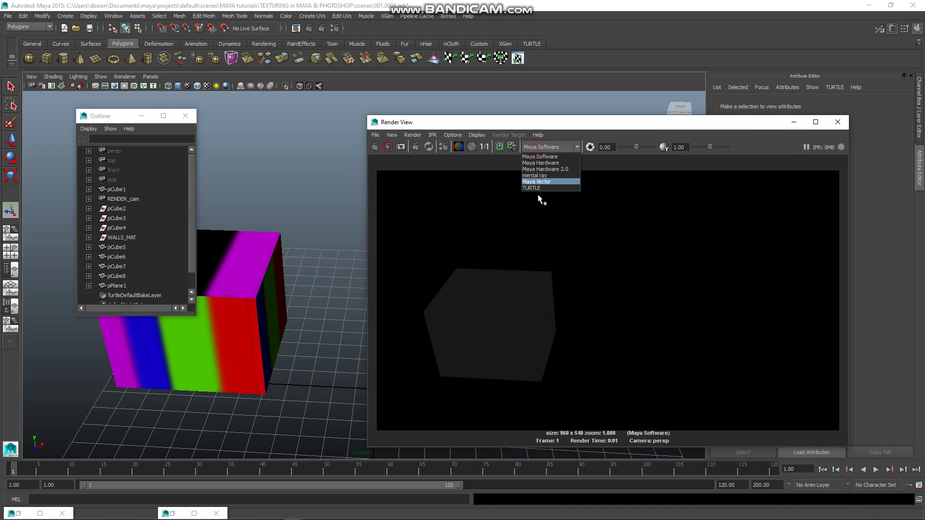
{"action": "left_click", "coordinate": [536, 175]}
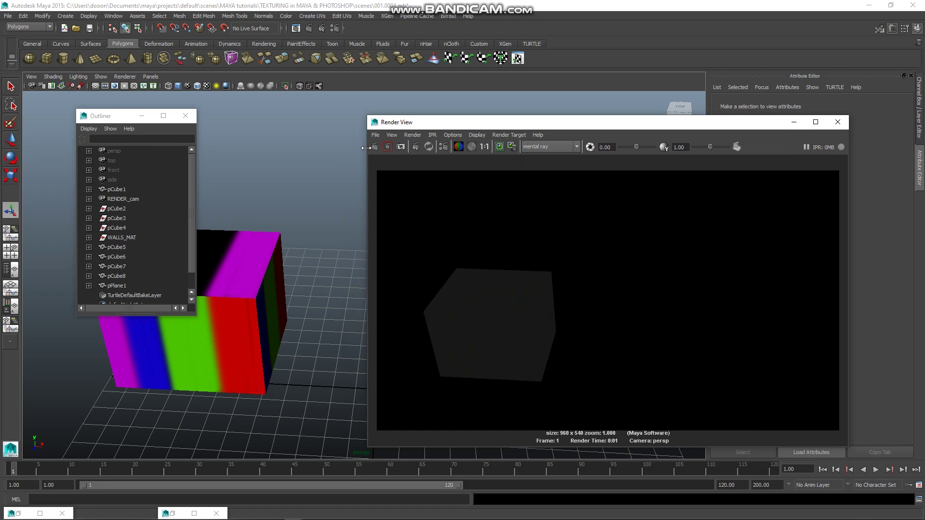
{"action": "left_click", "coordinate": [375, 146]}
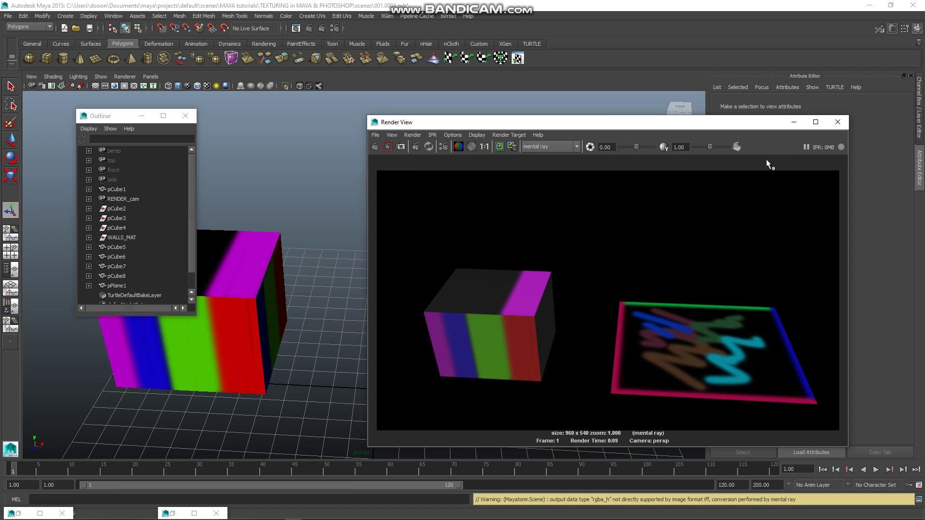
{"action": "left_click", "coordinate": [794, 122]}
Add the cube and painted plane to the paintedcube layer and hide that layer
{"action": "left_click", "coordinate": [918, 129]}
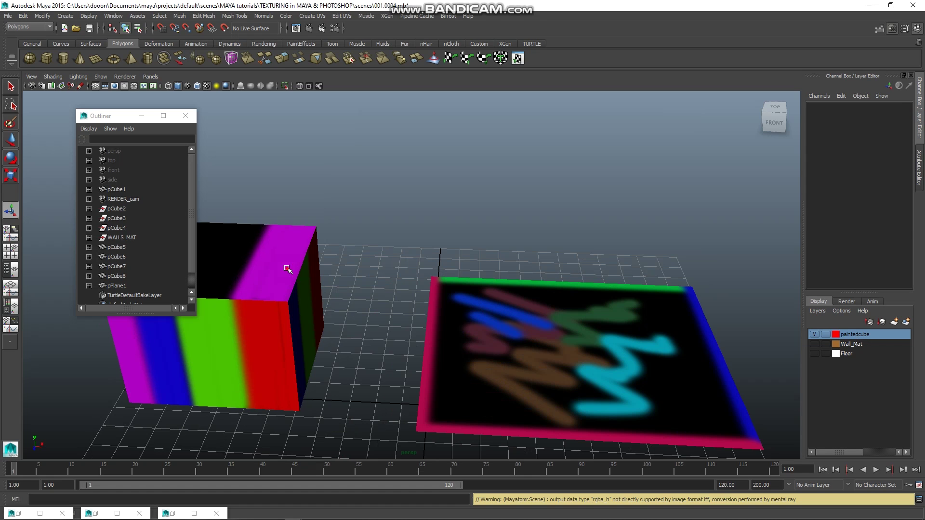
{"action": "left_click", "coordinate": [287, 268]}
{"action": "left_click", "coordinate": [522, 351], "text": "shift"}
{"action": "right_click", "coordinate": [872, 334]}
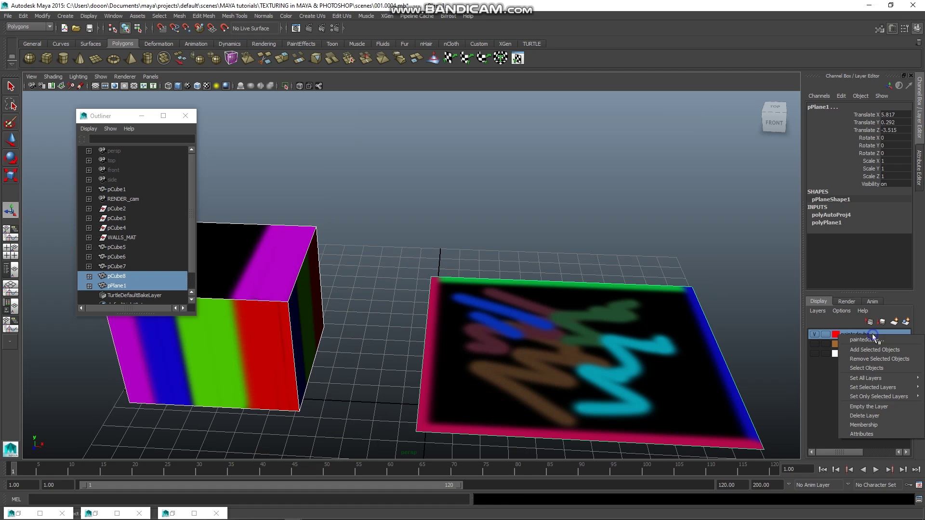
{"action": "left_click", "coordinate": [867, 349]}
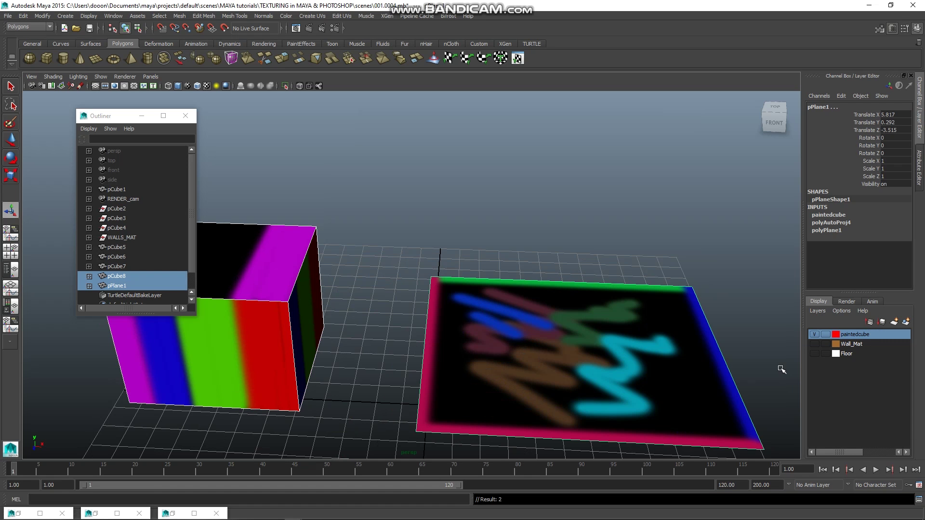
{"action": "left_click", "coordinate": [815, 334]}
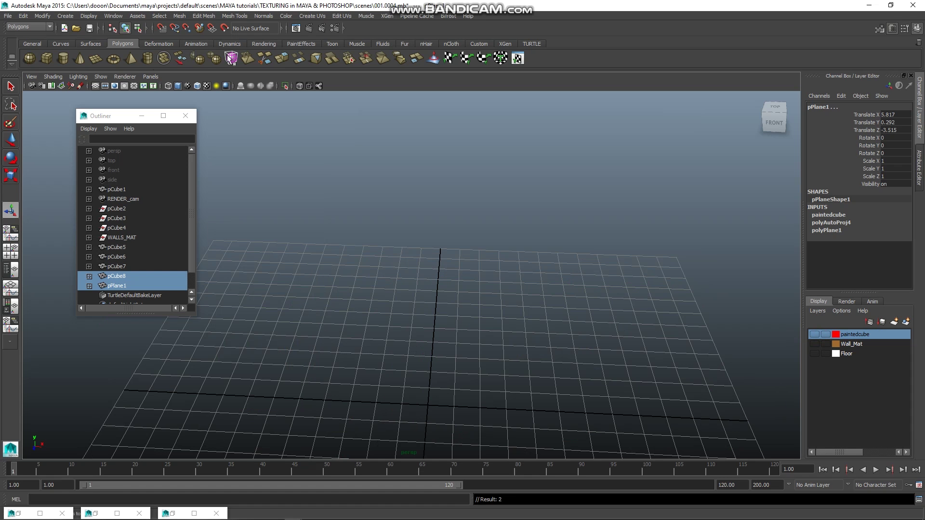
{"action": "left_click", "coordinate": [141, 116]}
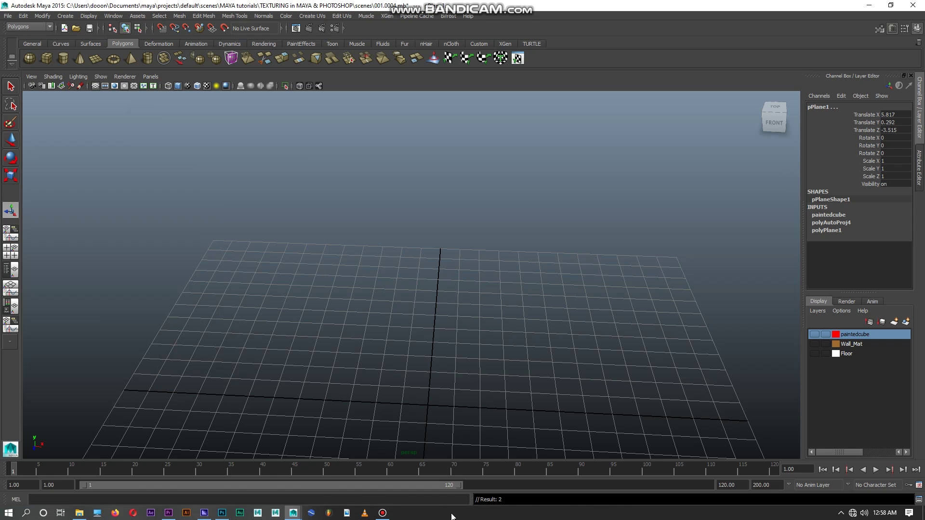
Make the Floor and Wall_Mat display layers visible again
{"action": "left_click", "coordinate": [814, 353]}
{"action": "left_click", "coordinate": [814, 355]}
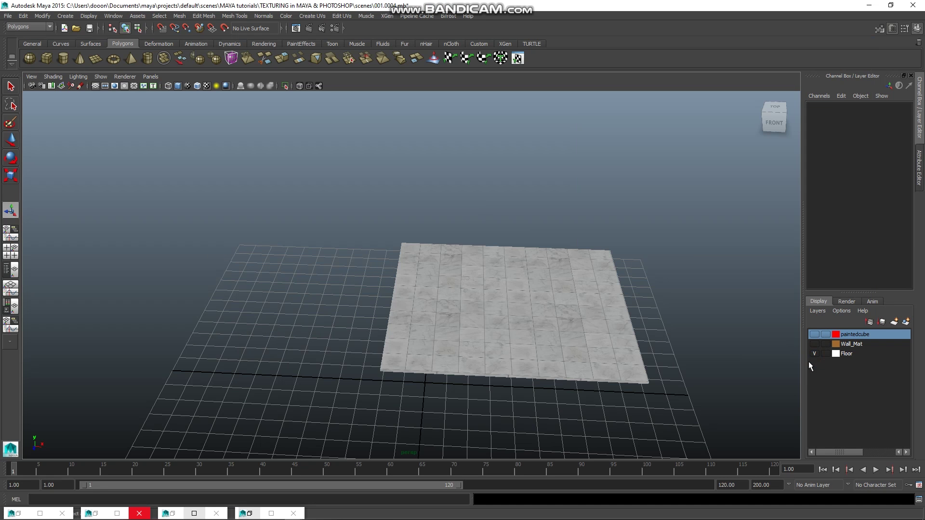
{"action": "left_click", "coordinate": [815, 343]}
{"action": "mouse_move", "coordinate": [491, 333]}
{"action": "left_mouse_down", "text": "alt"}
{"action": "mouse_move", "coordinate": [526, 283]}
{"action": "mouse_move", "coordinate": [526, 262]}
{"action": "mouse_move", "coordinate": [479, 314]}
{"action": "mouse_move", "coordinate": [498, 302]}
{"action": "left_mouse_up", "text": "alt"}
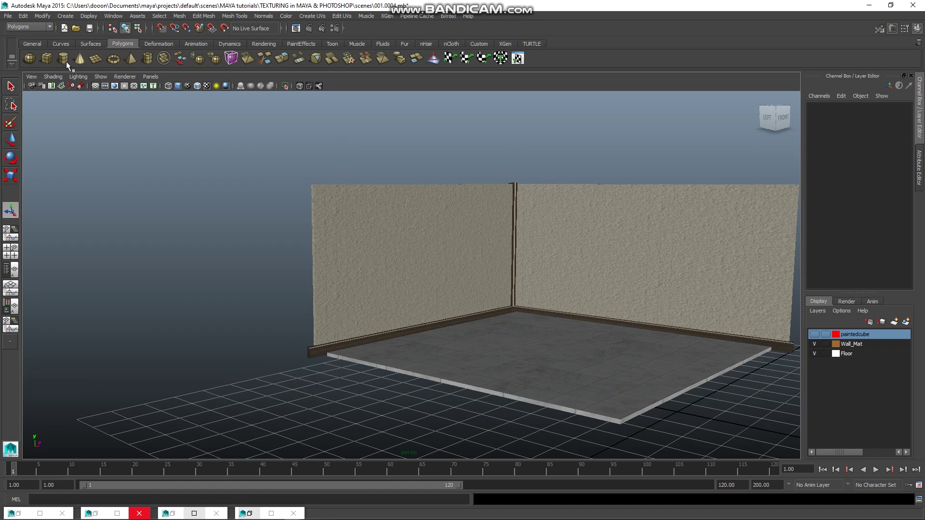
Draw a tall polygon cube on the grid in front of the room
{"action": "left_click", "coordinate": [46, 59]}
{"action": "scroll", "coordinate": [246, 400], "scroll_direction": "down", "scroll_amount": 2}
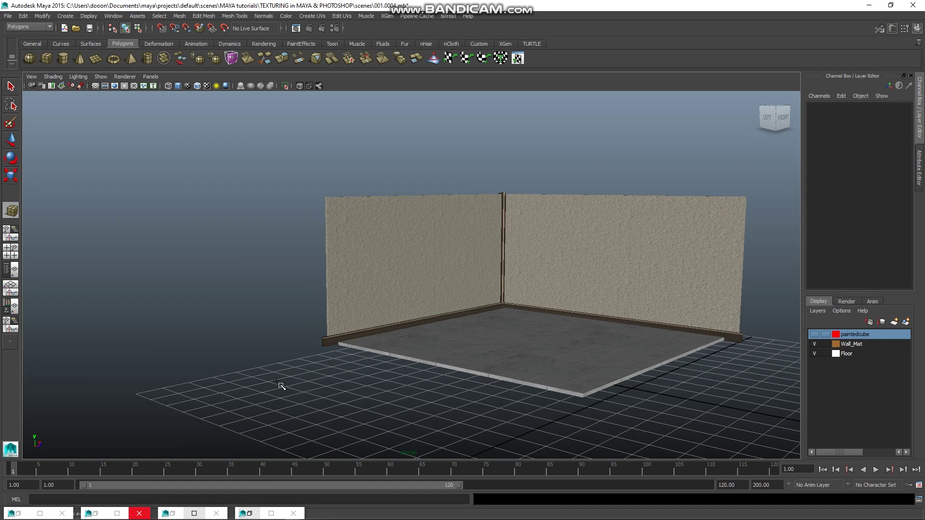
{"action": "mouse_move", "coordinate": [281, 385]}
{"action": "left_mouse_down"}
{"action": "mouse_move", "coordinate": [247, 429]}
{"action": "mouse_move", "coordinate": [531, 482]}
{"action": "left_mouse_up"}
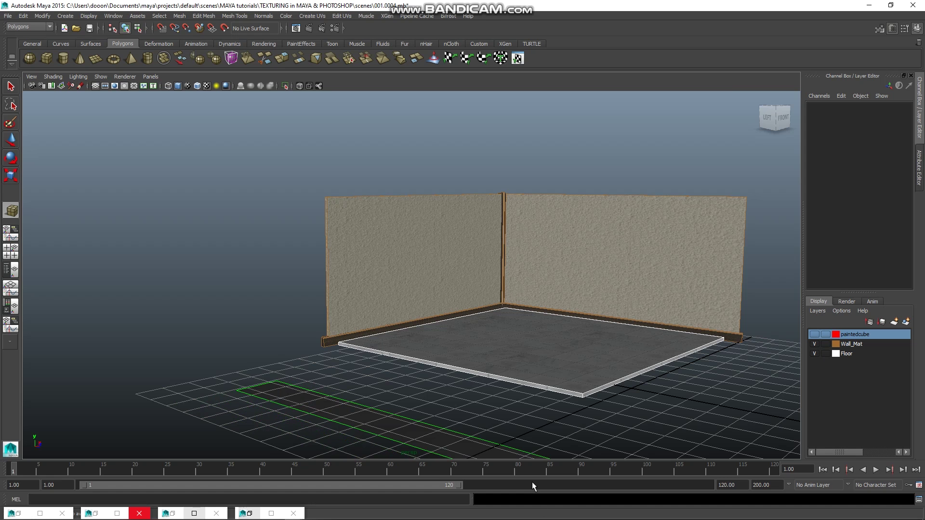
{"action": "scroll", "coordinate": [500, 446], "scroll_direction": "down", "scroll_amount": 2}
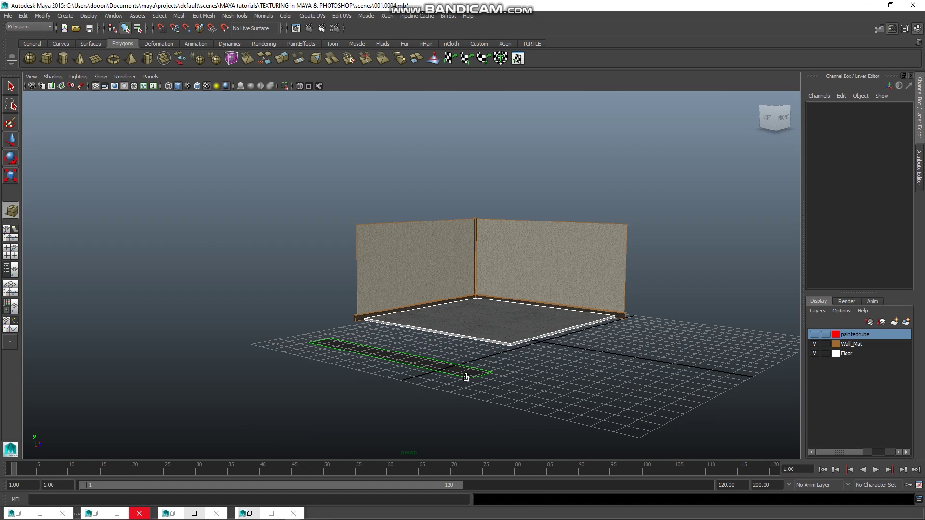
{"action": "left_click_drag", "start_coordinate": [466, 377], "coordinate": [483, 514]}
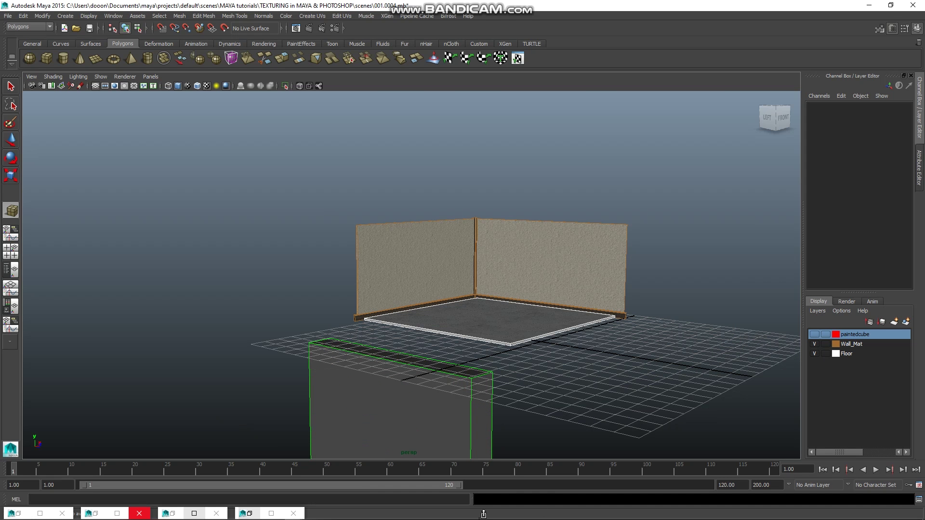
Raise the new box above the room, rotate it flat and scale it up uniformly
{"action": "scroll", "coordinate": [455, 424], "scroll_direction": "down", "scroll_amount": 2}
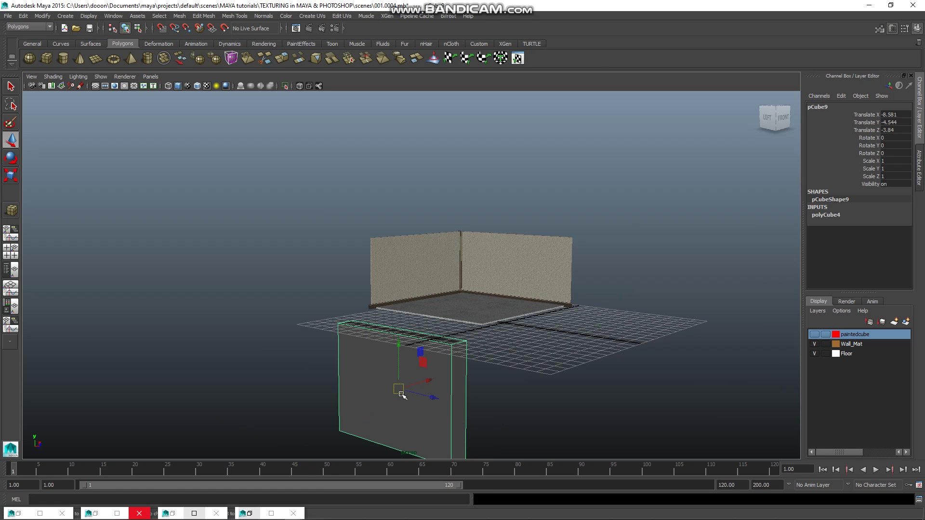
{"action": "left_click_drag", "start_coordinate": [400, 388], "coordinate": [472, 184]}
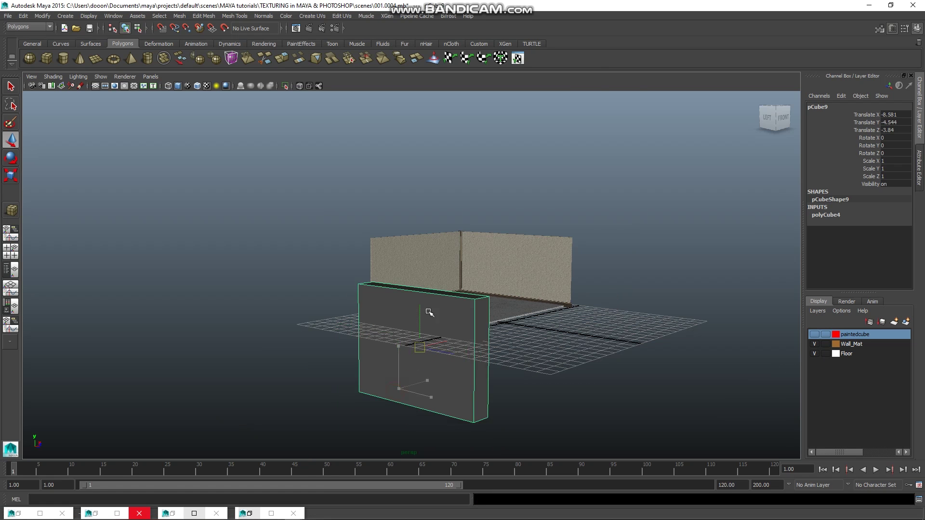
{"action": "key", "text": "e"}
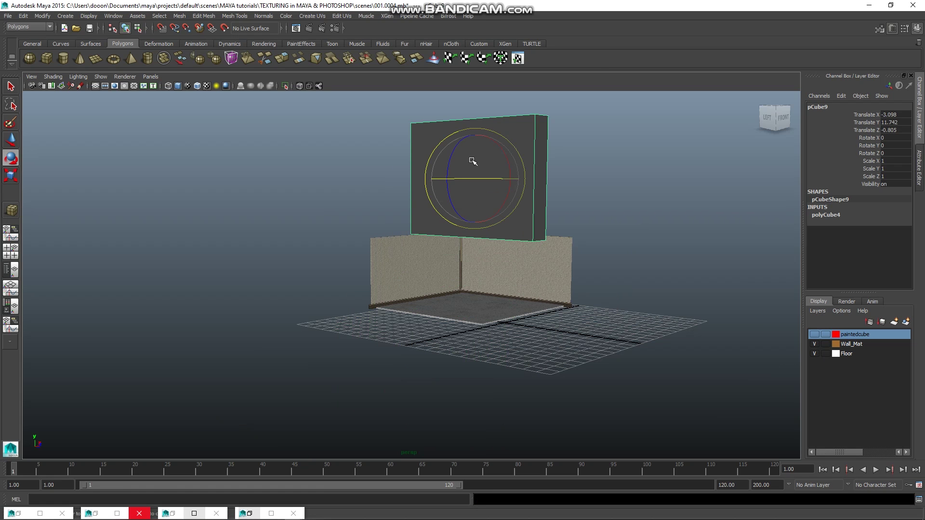
{"action": "left_click_drag", "start_coordinate": [450, 155], "coordinate": [425, 247]}
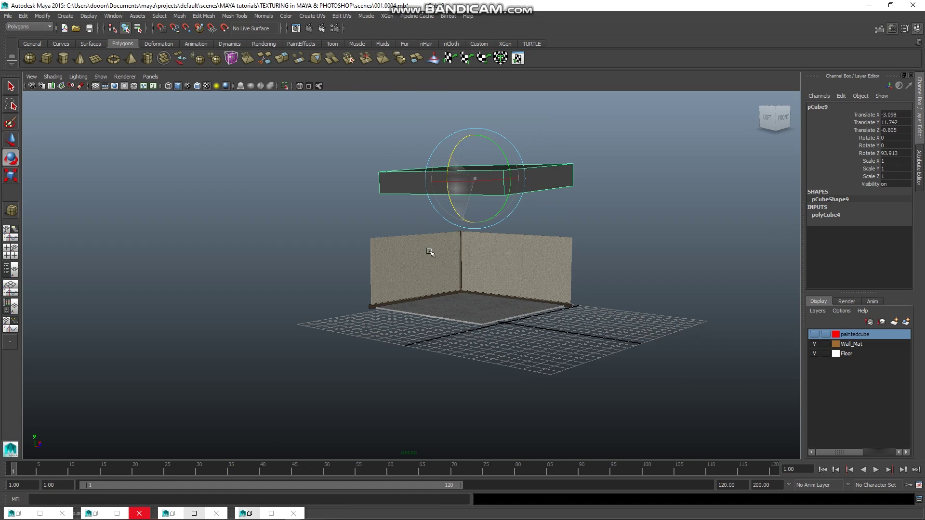
{"action": "key", "text": "r"}
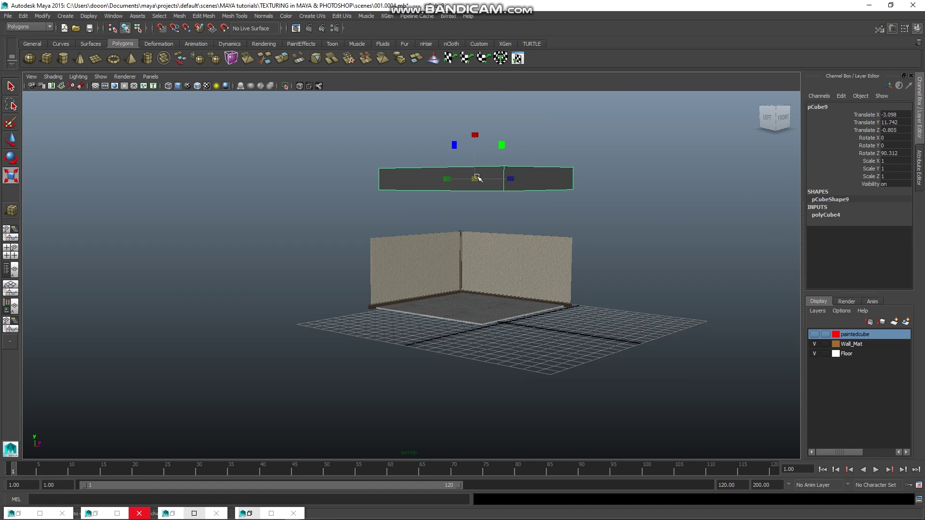
{"action": "left_click_drag", "start_coordinate": [477, 178], "coordinate": [535, 190]}
{"action": "mouse_move", "coordinate": [424, 237]}
{"action": "left_mouse_down", "text": "alt"}
{"action": "mouse_move", "coordinate": [465, 265]}
{"action": "mouse_move", "coordinate": [532, 267]}
{"action": "left_mouse_up", "text": "alt"}
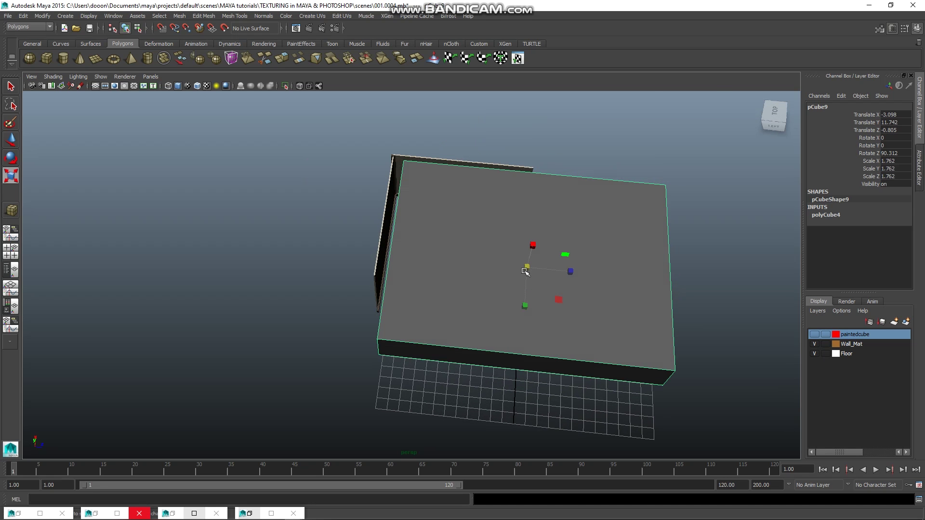
Switch to the four-view layout and maximize the top view
{"action": "key", "text": "space"}
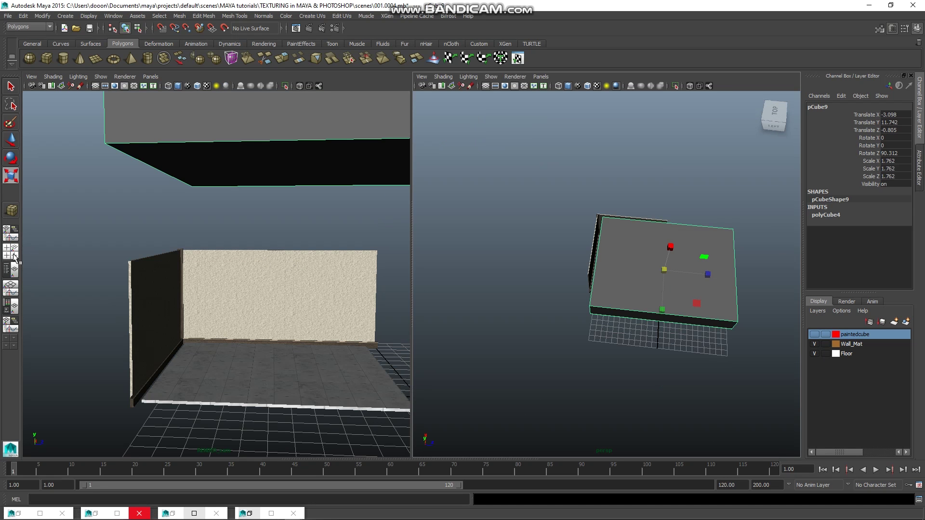
{"action": "left_click", "coordinate": [11, 251]}
{"action": "scroll", "coordinate": [289, 188], "scroll_direction": "down", "scroll_amount": 3}
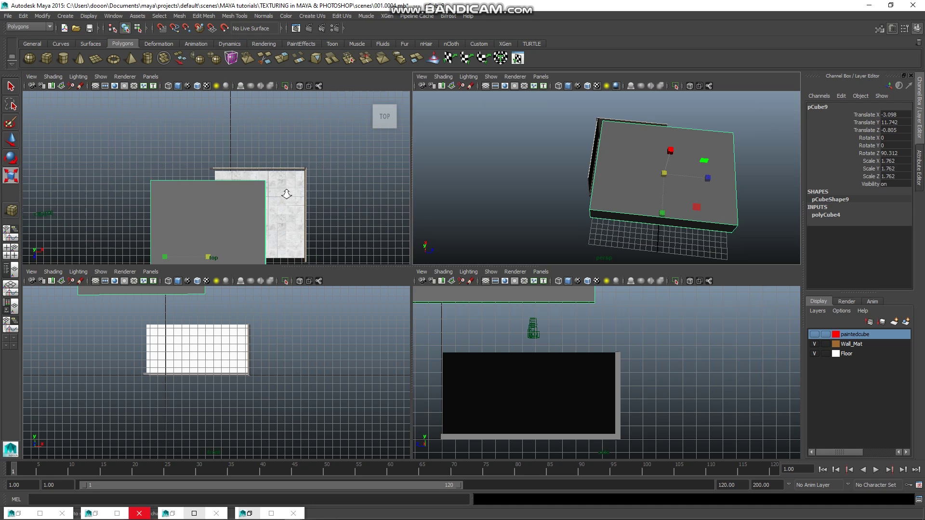
{"action": "scroll", "coordinate": [270, 217], "scroll_direction": "down", "scroll_amount": 3}
{"action": "key", "text": "space"}
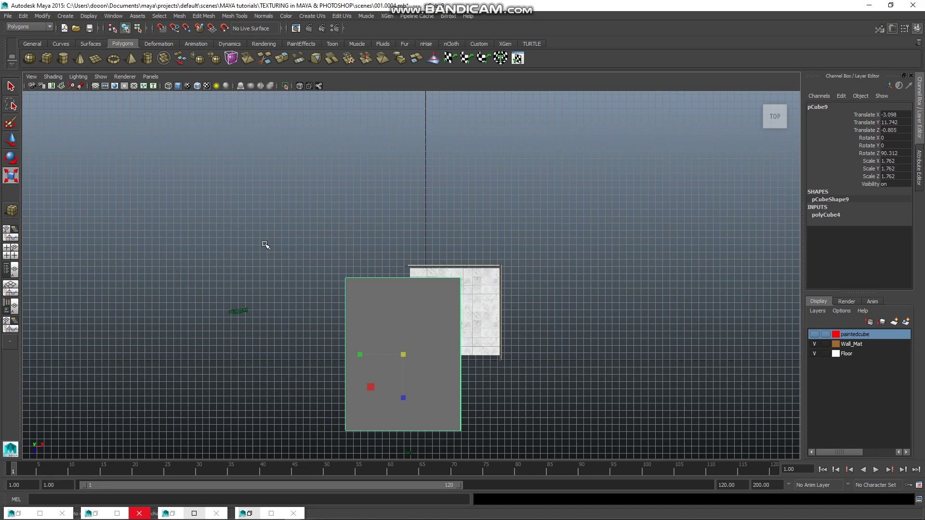
{"action": "scroll", "coordinate": [289, 260], "scroll_direction": "up", "scroll_amount": 2}
{"action": "scroll", "coordinate": [337, 299], "scroll_direction": "up", "scroll_amount": 3}
Position and fit the slab over the room in the top view
{"action": "key", "text": "w"}
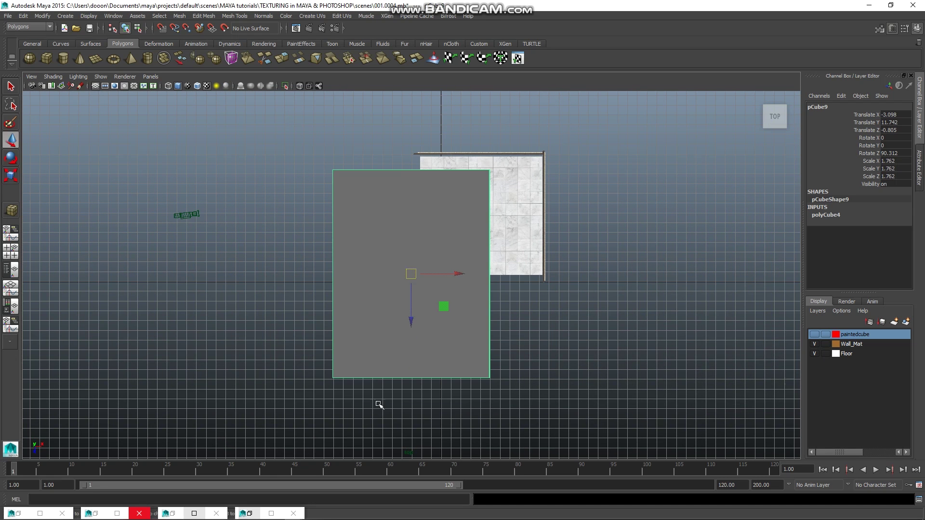
{"action": "mouse_move", "coordinate": [415, 276]}
{"action": "left_mouse_down"}
{"action": "mouse_move", "coordinate": [459, 250]}
{"action": "mouse_move", "coordinate": [469, 256]}
{"action": "left_mouse_up"}
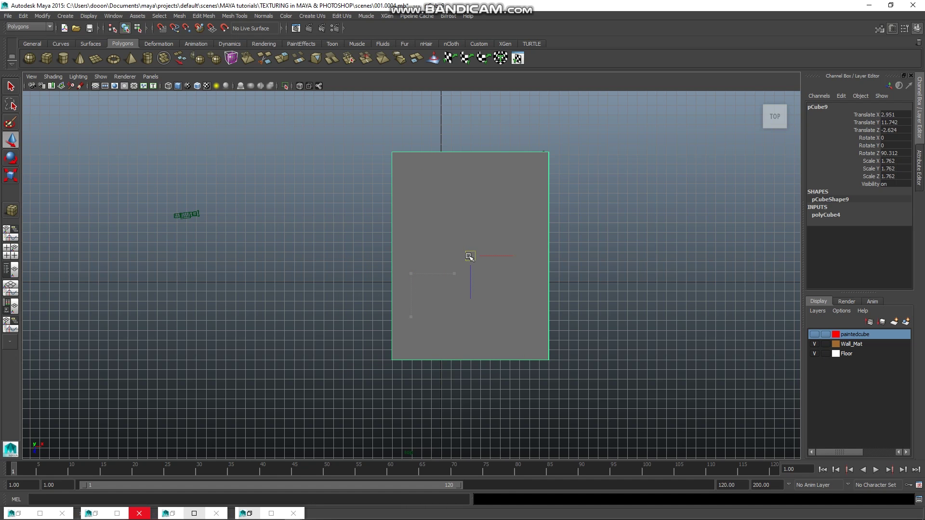
{"action": "right_click_drag", "start_coordinate": [469, 280], "coordinate": [435, 291]}
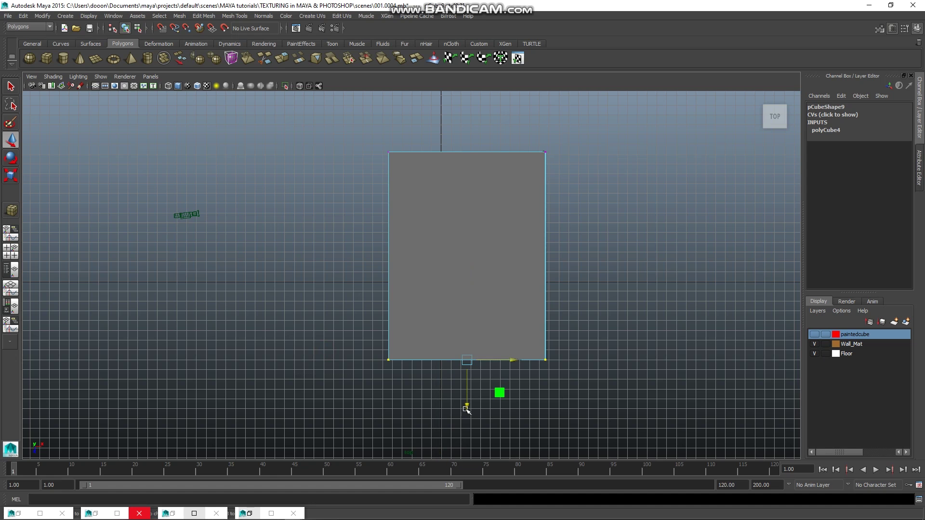
{"action": "left_click_drag", "start_coordinate": [466, 393], "coordinate": [474, 331]}
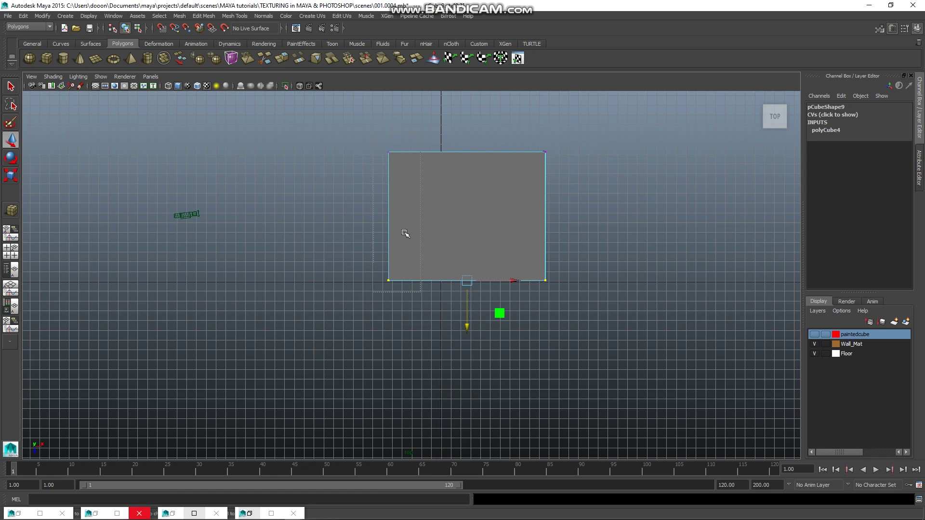
{"action": "left_click", "coordinate": [390, 279]}
{"action": "left_click_drag", "start_coordinate": [437, 217], "coordinate": [460, 217]}
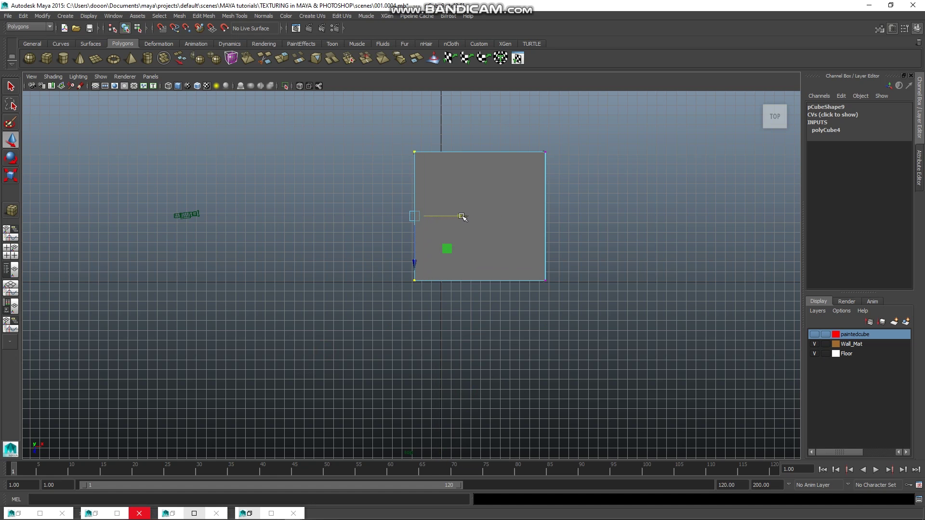
{"action": "key", "text": "4"}
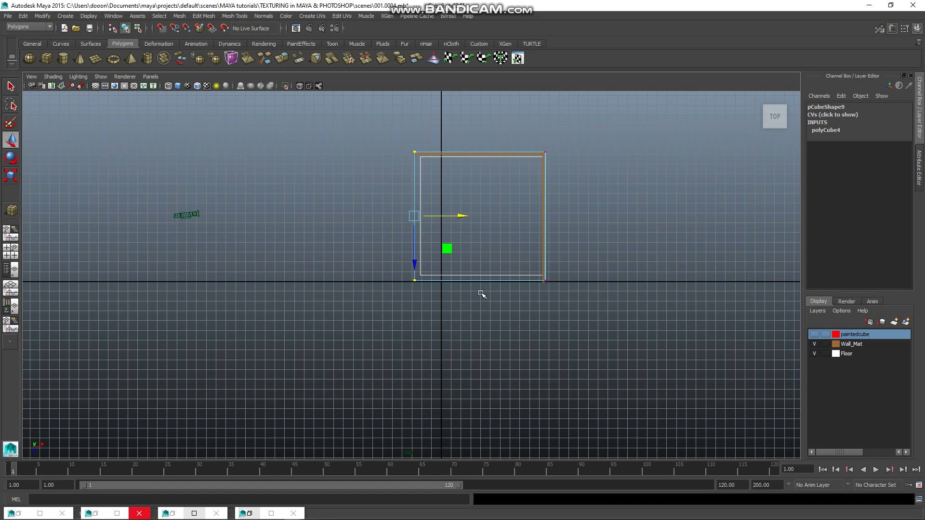
{"action": "key", "text": "space"}
{"action": "key", "text": "space"}
Pull the box's top vertices down in a side view to flatten it
{"action": "scroll", "coordinate": [455, 293], "scroll_direction": "up", "scroll_amount": 2}
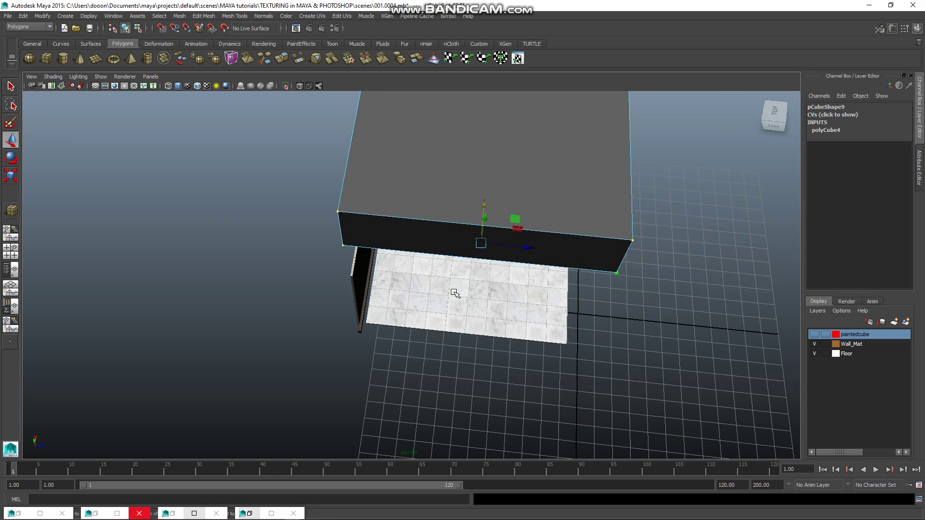
{"action": "mouse_move", "coordinate": [455, 292]}
{"action": "left_mouse_down", "text": "alt"}
{"action": "mouse_move", "coordinate": [473, 250]}
{"action": "mouse_move", "coordinate": [466, 209]}
{"action": "mouse_move", "coordinate": [423, 291]}
{"action": "left_mouse_up", "text": "alt"}
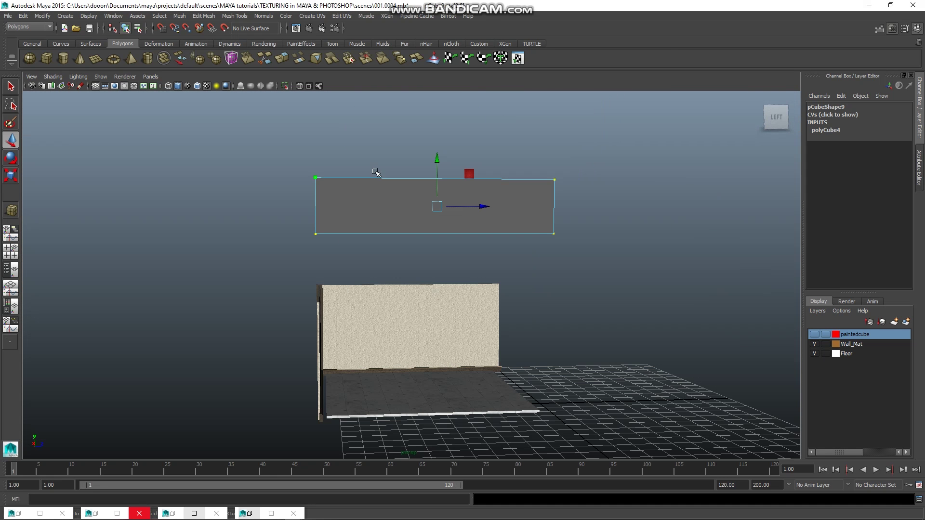
{"action": "mouse_move", "coordinate": [282, 154]}
{"action": "left_mouse_down"}
{"action": "mouse_move", "coordinate": [600, 226]}
{"action": "mouse_move", "coordinate": [630, 221]}
{"action": "left_mouse_up"}
{"action": "left_click", "coordinate": [423, 144]}
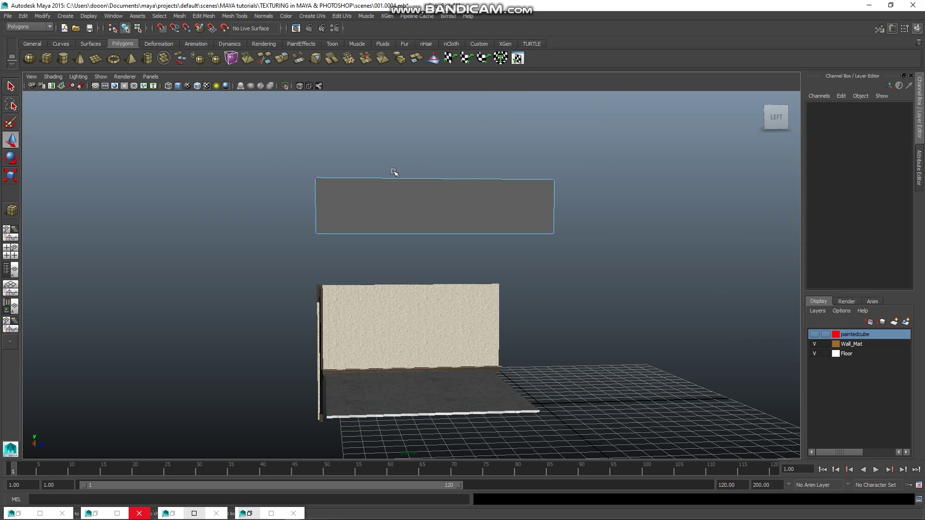
{"action": "key", "text": "ctrl+z"}
{"action": "left_click_drag", "start_coordinate": [423, 137], "coordinate": [421, 237]}
{"action": "key", "text": "ctrl+z"}
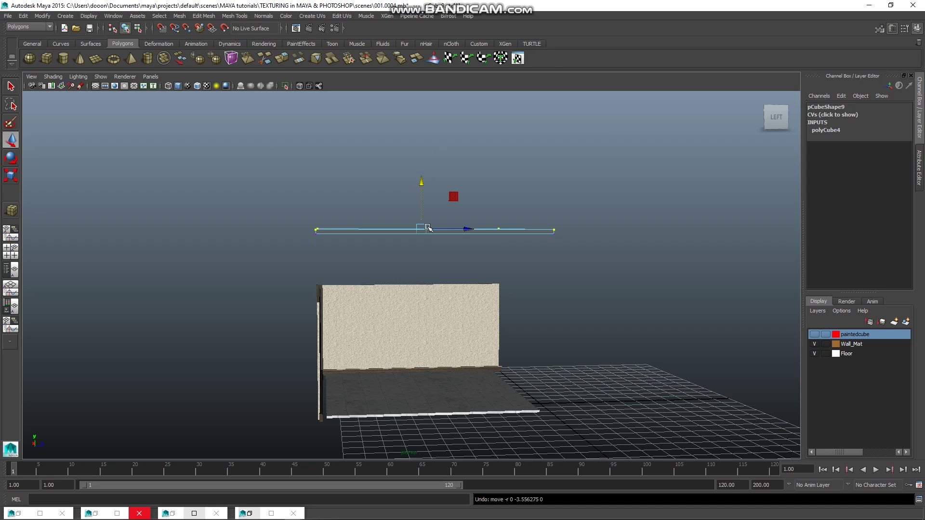
Return to object mode and lower the roof slab onto the walls at Y 8.016
{"action": "right_click", "coordinate": [427, 229]}
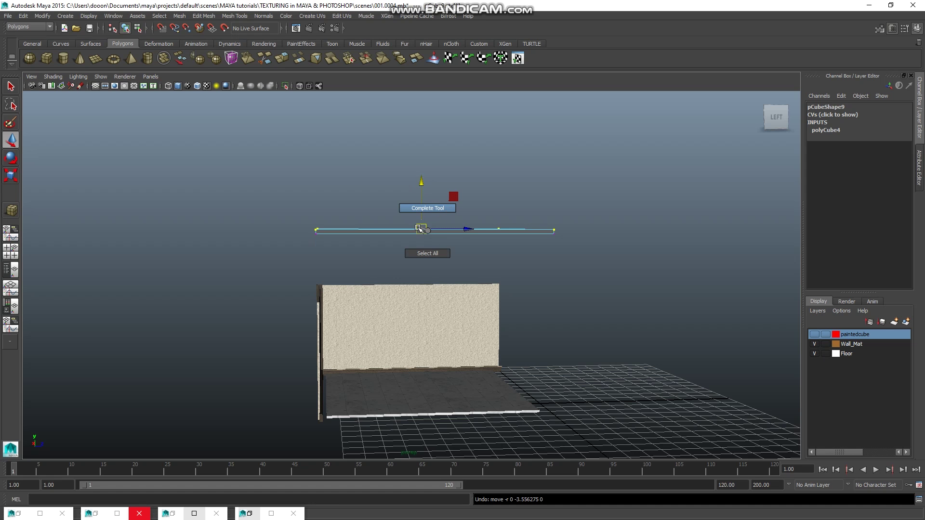
{"action": "key", "text": "q"}
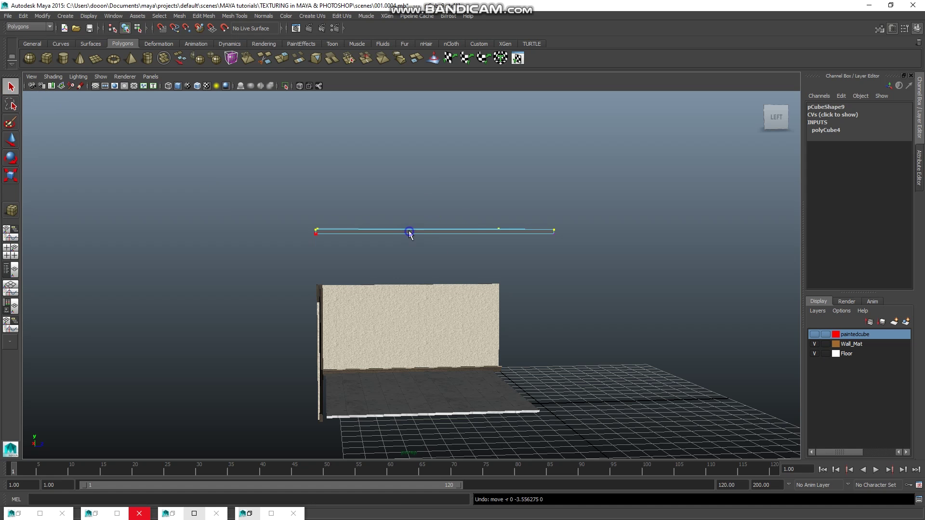
{"action": "right_click_drag", "start_coordinate": [409, 221], "coordinate": [420, 229]}
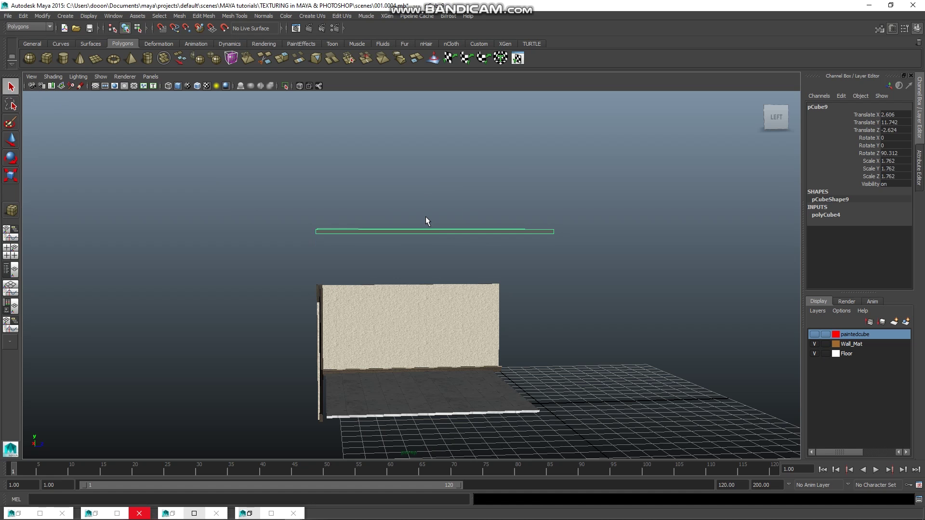
{"action": "key", "text": "w"}
{"action": "mouse_move", "coordinate": [488, 183]}
{"action": "left_mouse_down"}
{"action": "mouse_move", "coordinate": [471, 366]}
{"action": "mouse_move", "coordinate": [429, 355]}
{"action": "mouse_move", "coordinate": [434, 371]}
{"action": "mouse_move", "coordinate": [435, 353]}
{"action": "left_mouse_up"}
Nudge the tiled floor (pCube1) slightly along Z to line up under the walls
{"action": "right_click_drag", "start_coordinate": [435, 353], "coordinate": [395, 294], "text": "alt"}
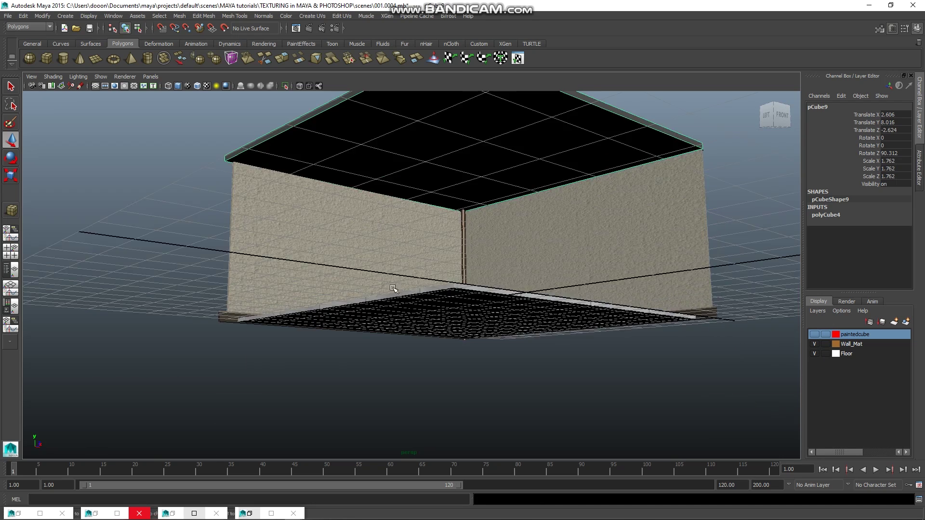
{"action": "left_click_drag", "start_coordinate": [395, 294], "coordinate": [437, 311], "text": "alt"}
{"action": "scroll", "coordinate": [437, 311], "scroll_direction": "up", "scroll_amount": 3}
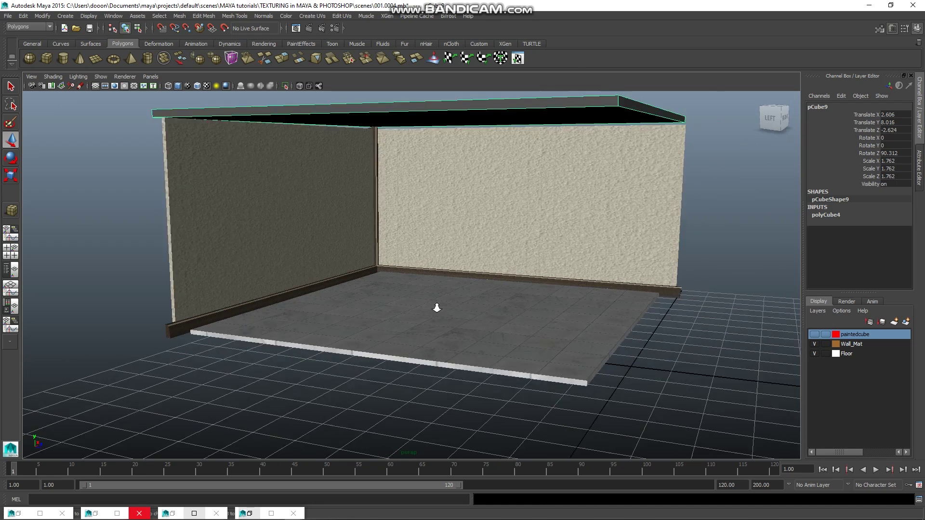
{"action": "scroll", "coordinate": [436, 308], "scroll_direction": "up", "scroll_amount": 3}
{"action": "scroll", "coordinate": [453, 337], "scroll_direction": "up", "scroll_amount": 2}
{"action": "scroll", "coordinate": [407, 339], "scroll_direction": "up", "scroll_amount": 2}
{"action": "mouse_move", "coordinate": [407, 339]}
{"action": "left_mouse_down", "text": "alt"}
{"action": "mouse_move", "coordinate": [386, 326]}
{"action": "mouse_move", "coordinate": [436, 350]}
{"action": "left_mouse_up", "text": "alt"}
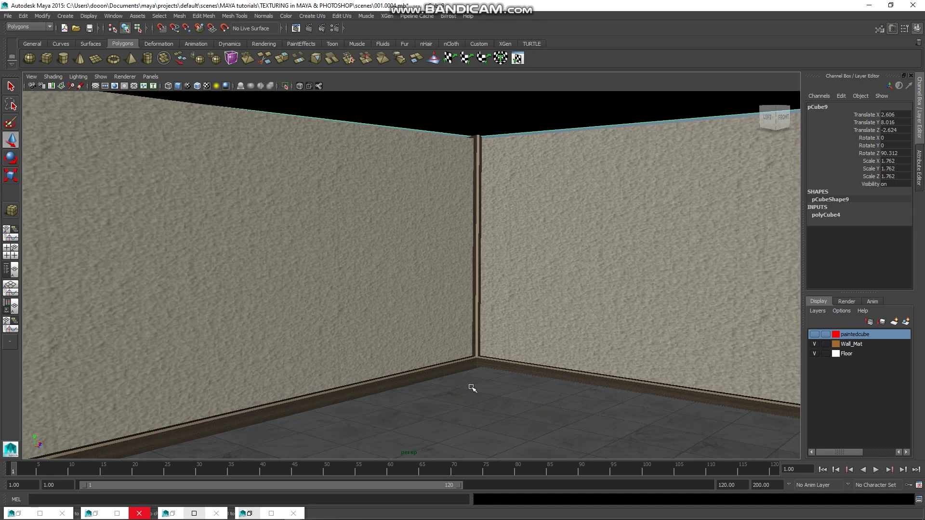
{"action": "mouse_move", "coordinate": [475, 388]}
{"action": "left_mouse_down", "text": "alt"}
{"action": "mouse_move", "coordinate": [469, 365]}
{"action": "mouse_move", "coordinate": [502, 378]}
{"action": "mouse_move", "coordinate": [491, 360]}
{"action": "mouse_move", "coordinate": [448, 351]}
{"action": "mouse_move", "coordinate": [442, 340]}
{"action": "mouse_move", "coordinate": [413, 357]}
{"action": "mouse_move", "coordinate": [407, 324]}
{"action": "left_mouse_up", "text": "alt"}
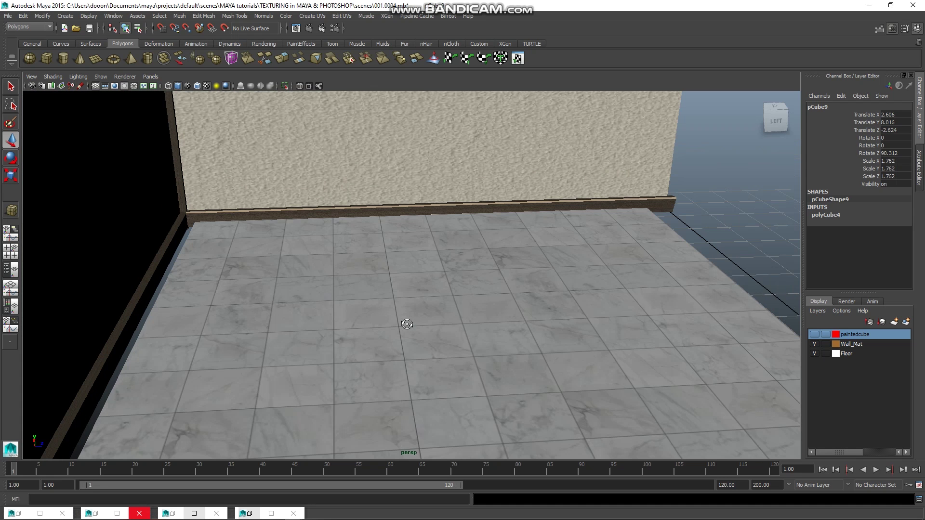
{"action": "left_click", "coordinate": [395, 365]}
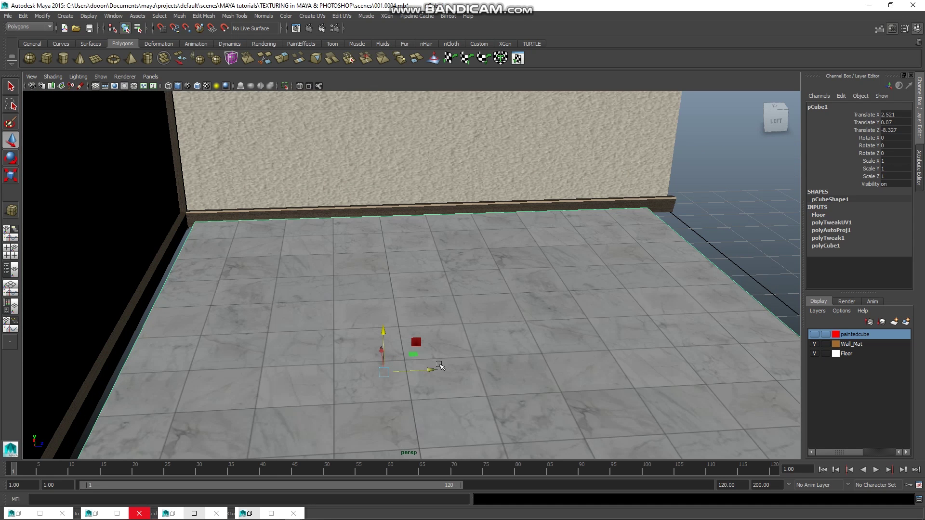
{"action": "left_click_drag", "start_coordinate": [432, 371], "coordinate": [421, 373]}
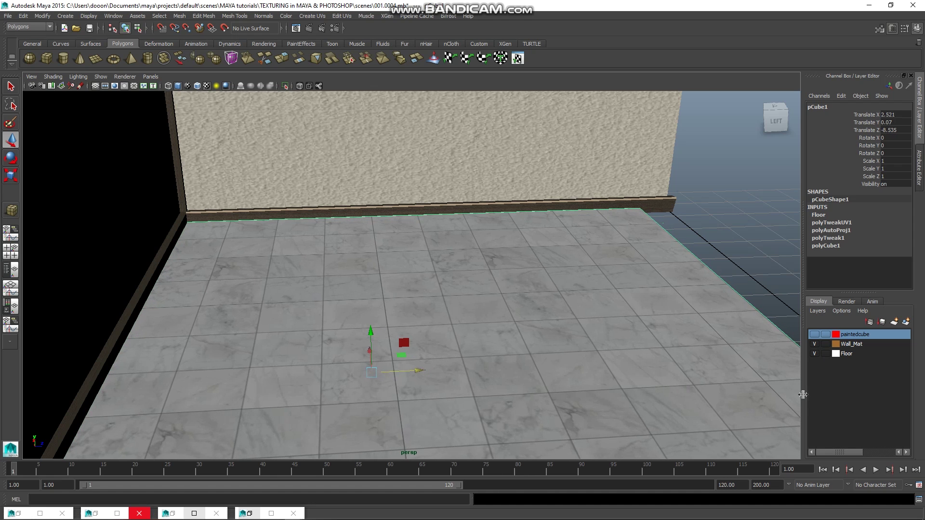
Reselect the roof slab from a view of the left wall
{"action": "left_click_drag", "start_coordinate": [648, 235], "coordinate": [580, 169], "text": "alt"}
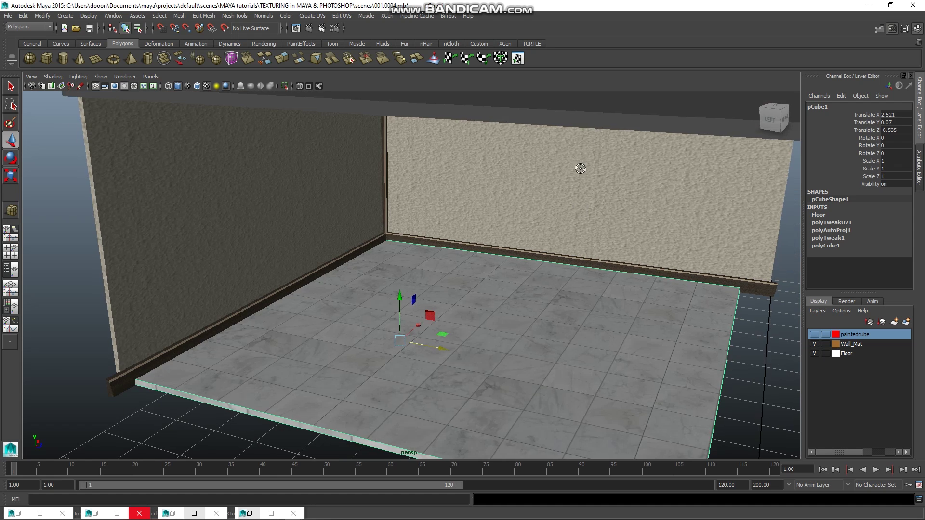
{"action": "scroll", "coordinate": [580, 168], "scroll_direction": "down", "scroll_amount": 3}
{"action": "left_click", "coordinate": [600, 109]}
{"action": "scroll", "coordinate": [599, 193], "scroll_direction": "down", "scroll_amount": 2}
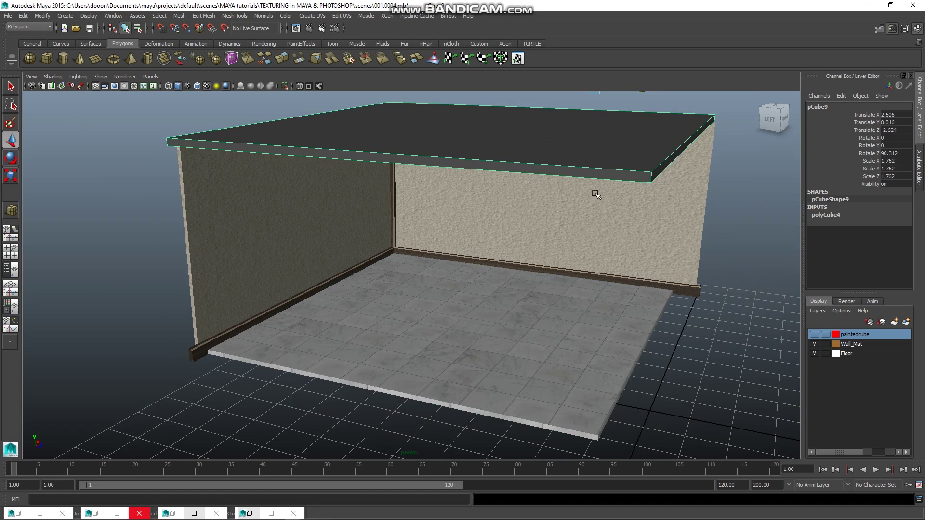
{"action": "scroll", "coordinate": [599, 193], "scroll_direction": "down", "scroll_amount": 1}
Put the roof slab on a new layer1 and open its settings to rename it Roof
{"action": "left_click", "coordinate": [905, 321]}
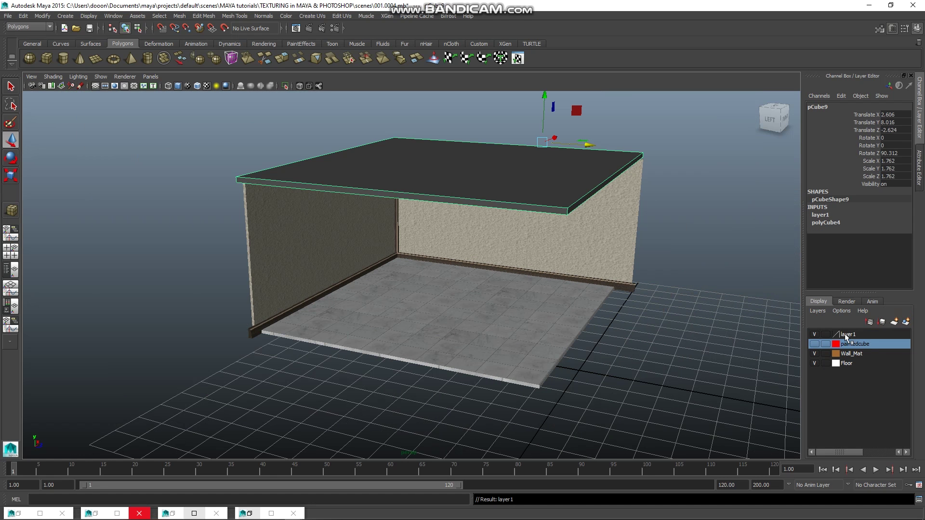
{"action": "double_click", "coordinate": [850, 334]}
{"action": "type", "text": "Roof"}
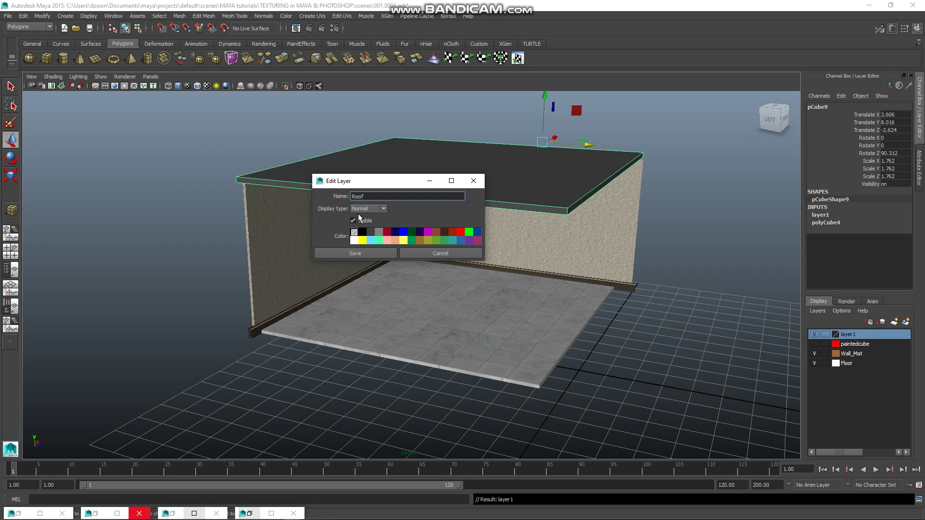
Save the display layer under the name Roof
{"action": "left_click", "coordinate": [367, 252]}
{"action": "left_click_drag", "start_coordinate": [606, 288], "coordinate": [606, 271], "text": "alt"}
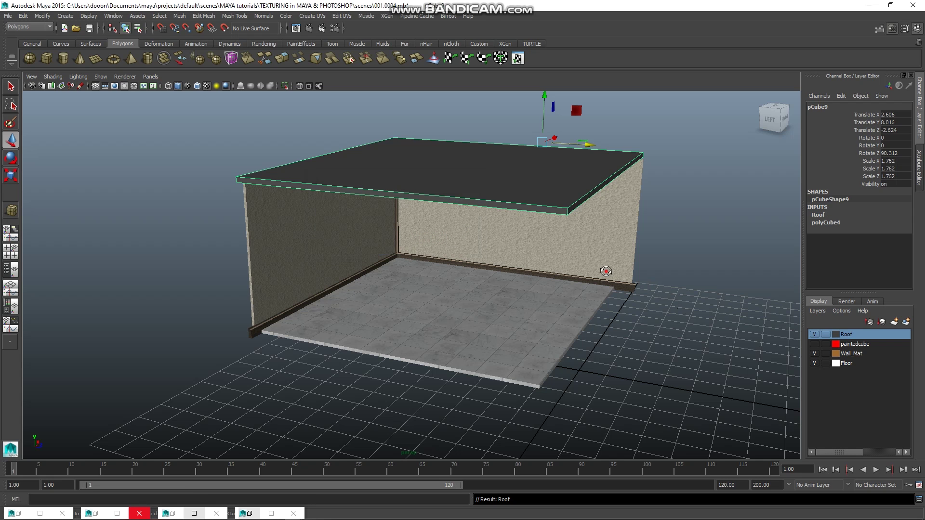
{"action": "left_click", "coordinate": [676, 256]}
{"action": "scroll", "coordinate": [625, 268], "scroll_direction": "up", "scroll_amount": 1}
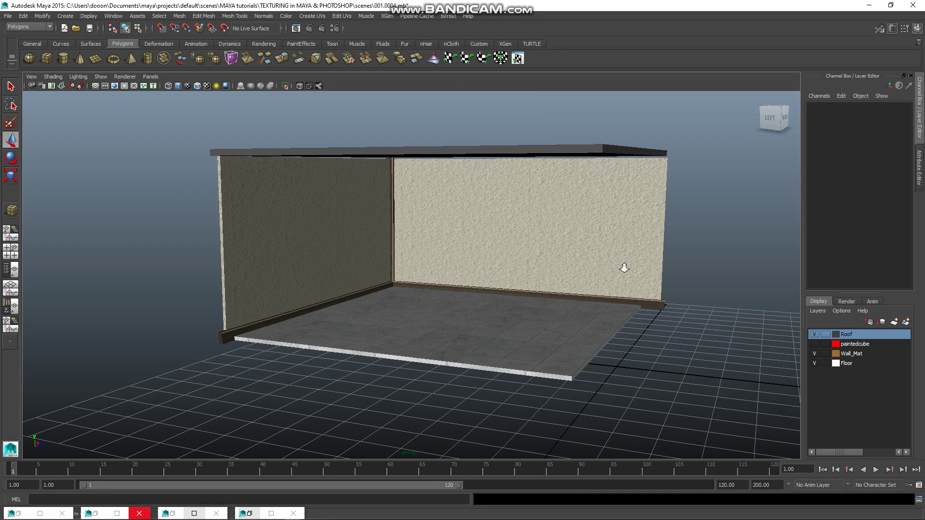
{"action": "scroll", "coordinate": [624, 264], "scroll_direction": "up", "scroll_amount": 1}
{"action": "scroll", "coordinate": [618, 258], "scroll_direction": "up", "scroll_amount": 1}
{"action": "scroll", "coordinate": [621, 254], "scroll_direction": "up", "scroll_amount": 2}
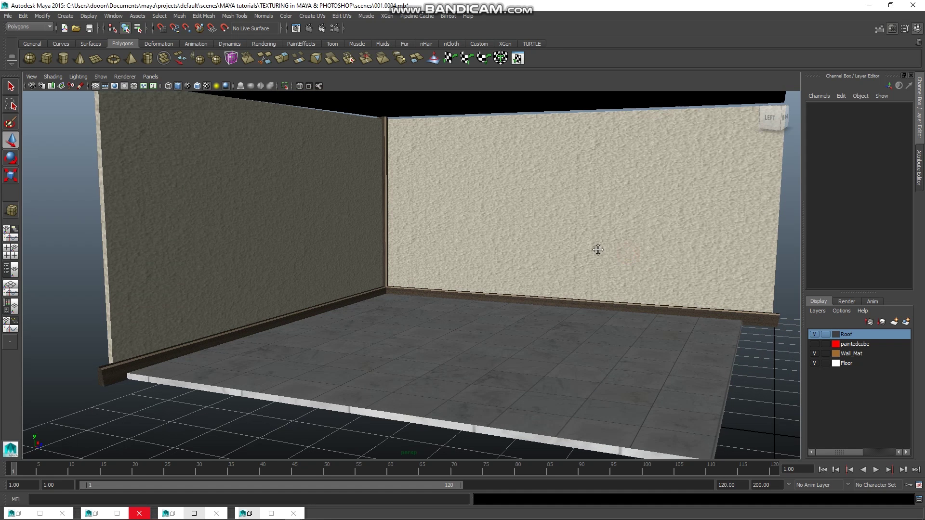
Orbit and zoom to inspect the enclosed room and the roof's underside
{"action": "mouse_move", "coordinate": [596, 248]}
{"action": "left_mouse_down", "text": "alt"}
{"action": "mouse_move", "coordinate": [553, 275]}
{"action": "mouse_move", "coordinate": [479, 120]}
{"action": "left_mouse_up", "text": "alt"}
{"action": "left_click", "coordinate": [477, 145]}
{"action": "scroll", "coordinate": [477, 145], "scroll_direction": "down", "scroll_amount": 1}
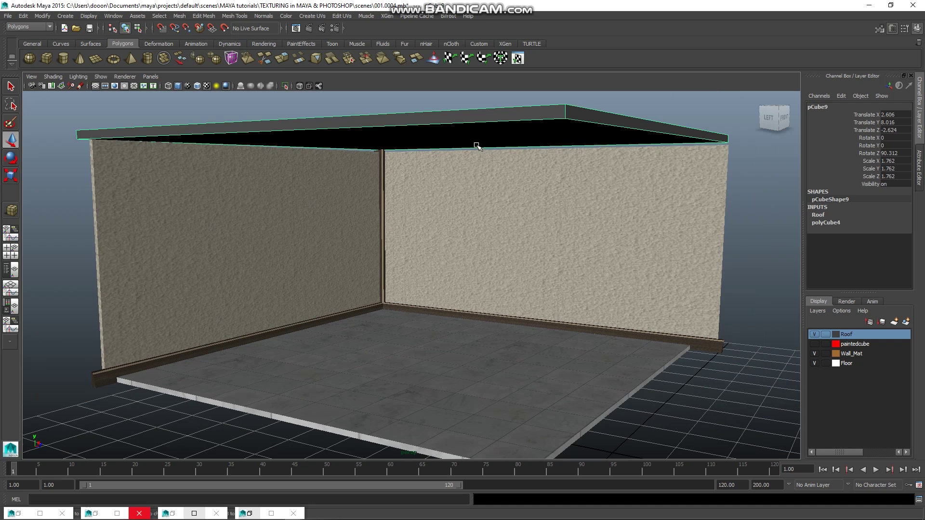
{"action": "scroll", "coordinate": [473, 152], "scroll_direction": "down", "scroll_amount": 2}
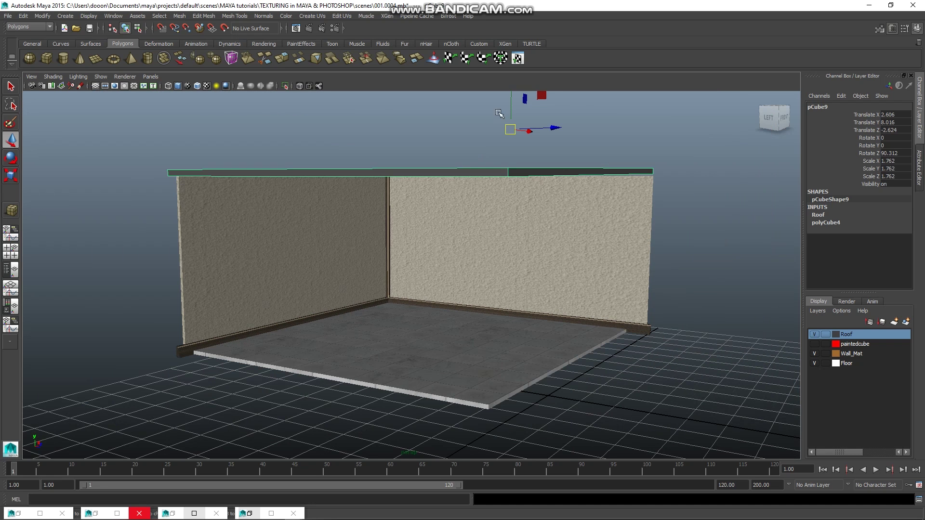
{"action": "left_click", "coordinate": [509, 110]}
{"action": "scroll", "coordinate": [478, 196], "scroll_direction": "up", "scroll_amount": 1}
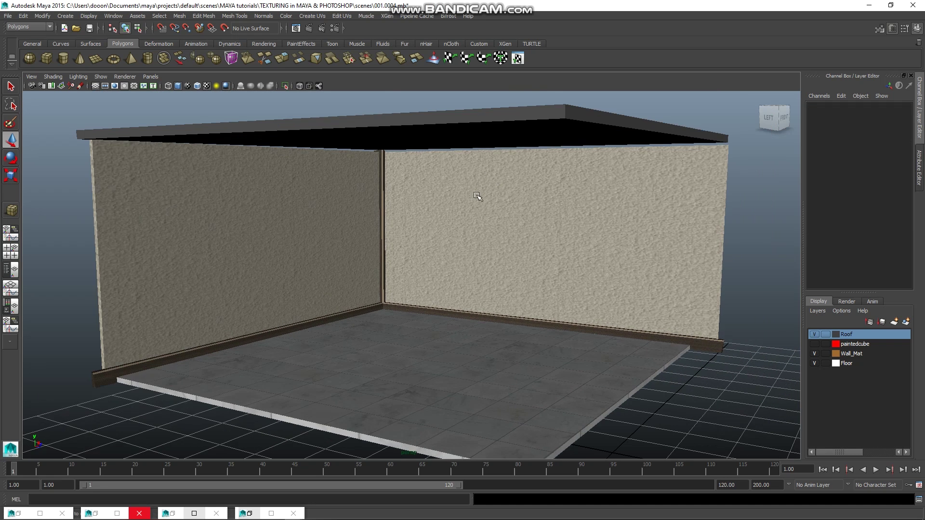
{"action": "scroll", "coordinate": [478, 196], "scroll_direction": "up", "scroll_amount": 2}
{"action": "scroll", "coordinate": [478, 183], "scroll_direction": "up", "scroll_amount": 1}
{"action": "mouse_move", "coordinate": [478, 183]}
{"action": "left_mouse_down", "text": "alt"}
{"action": "mouse_move", "coordinate": [479, 227]}
{"action": "mouse_move", "coordinate": [488, 229]}
{"action": "left_mouse_up", "text": "alt"}
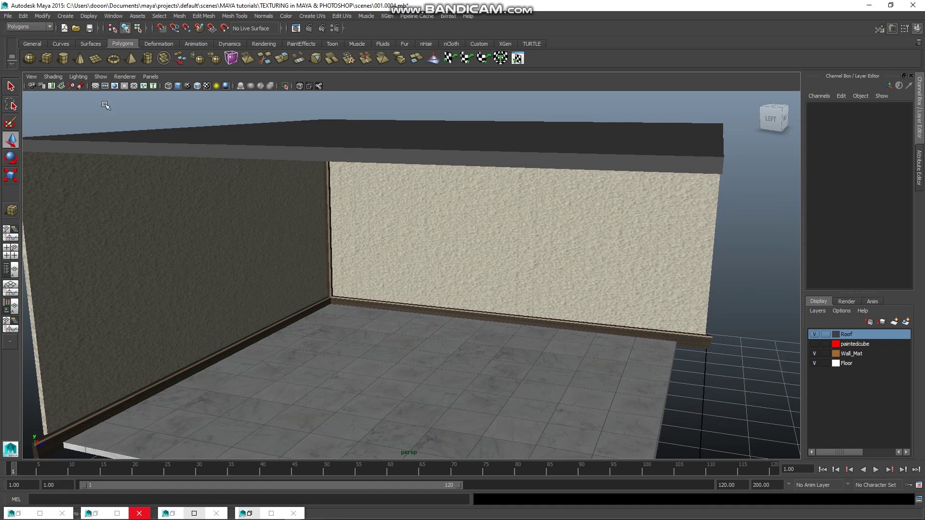
Switch the viewport to scene lighting only and add a point light
{"action": "left_click", "coordinate": [78, 76]}
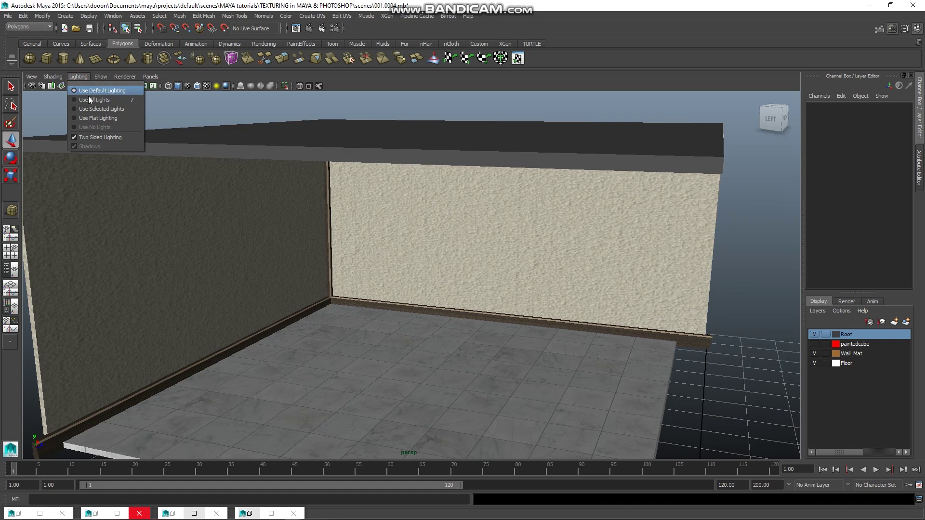
{"action": "left_click", "coordinate": [89, 99]}
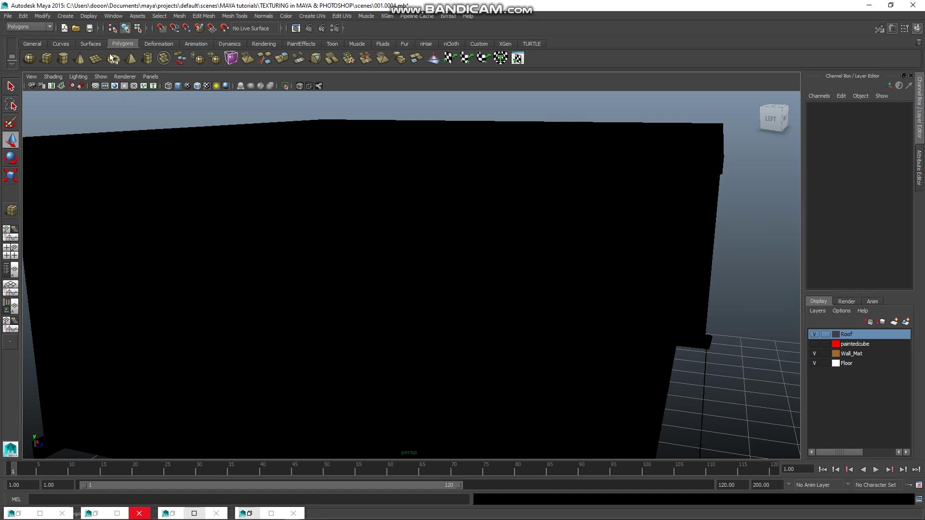
{"action": "left_click", "coordinate": [68, 16]}
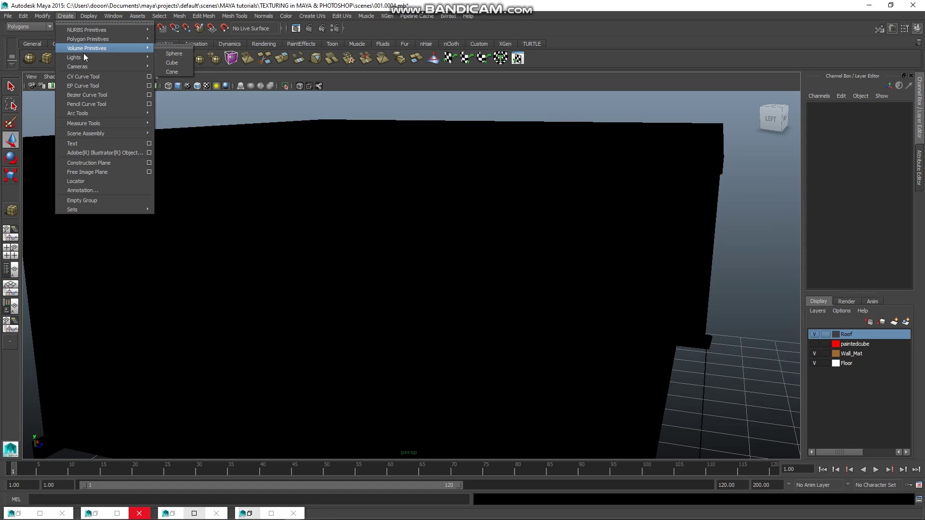
{"action": "mouse_move", "coordinate": [74, 57]}
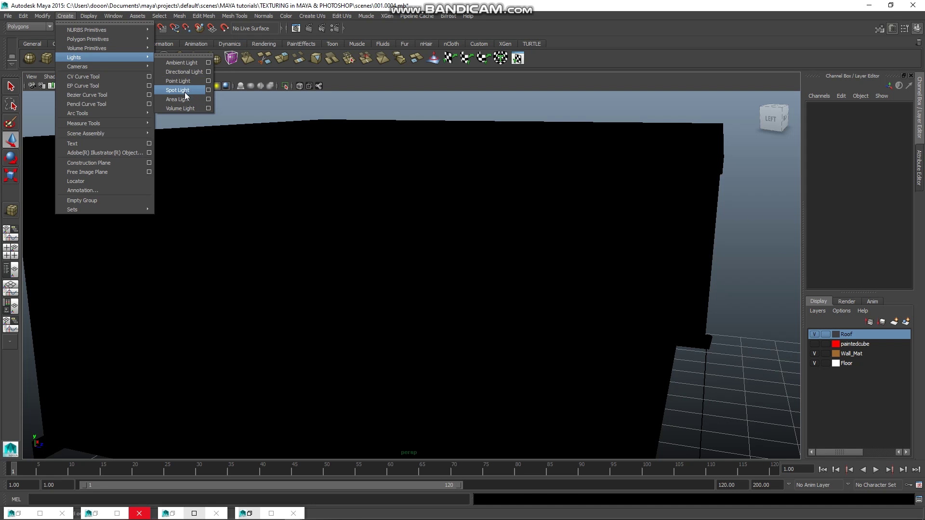
{"action": "left_click", "coordinate": [187, 82]}
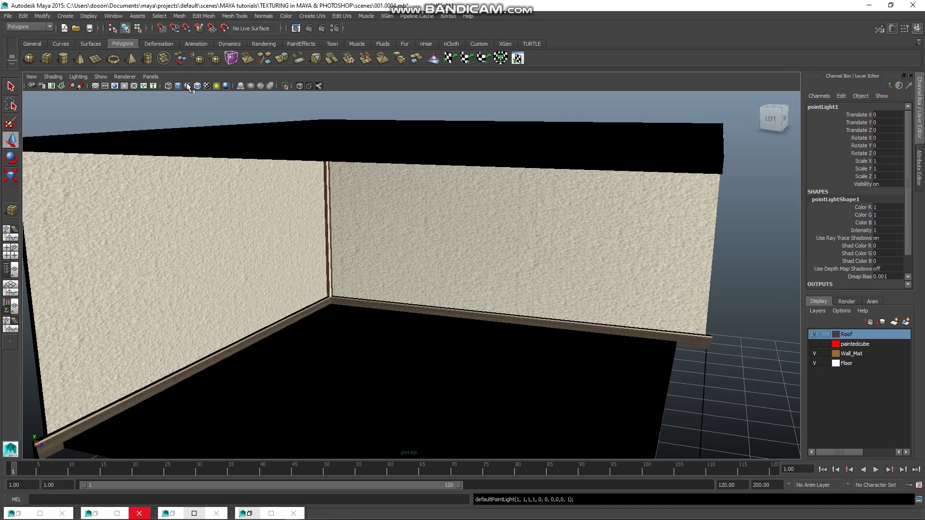
Raise the point light into the middle of the room and set its intensity to 0.5
{"action": "scroll", "coordinate": [331, 188], "scroll_direction": "down", "scroll_amount": 5}
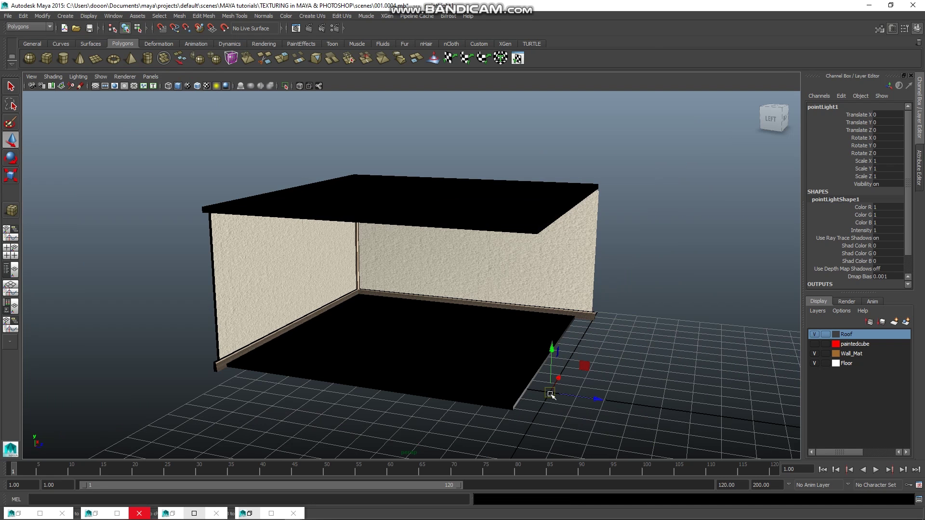
{"action": "mouse_move", "coordinate": [551, 395]}
{"action": "left_mouse_down"}
{"action": "mouse_move", "coordinate": [386, 263]}
{"action": "mouse_move", "coordinate": [346, 254]}
{"action": "left_mouse_up"}
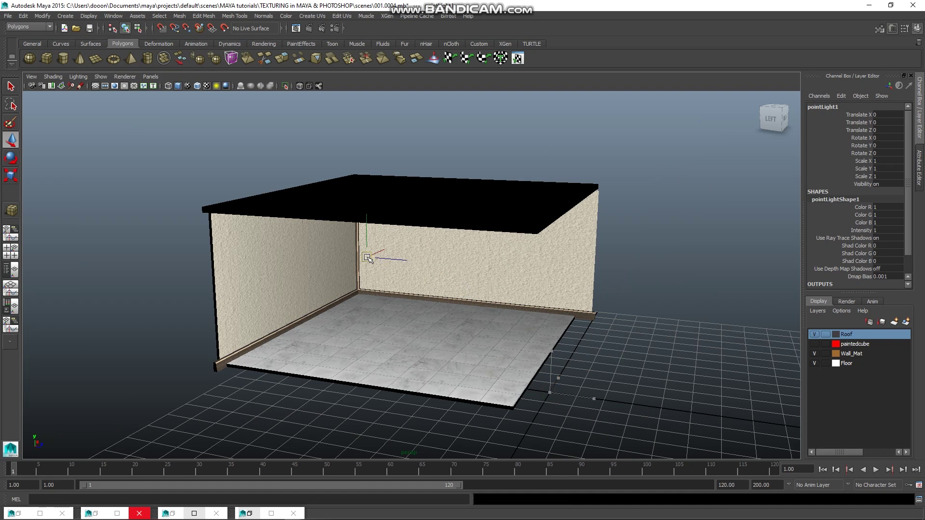
{"action": "left_click", "coordinate": [918, 162]}
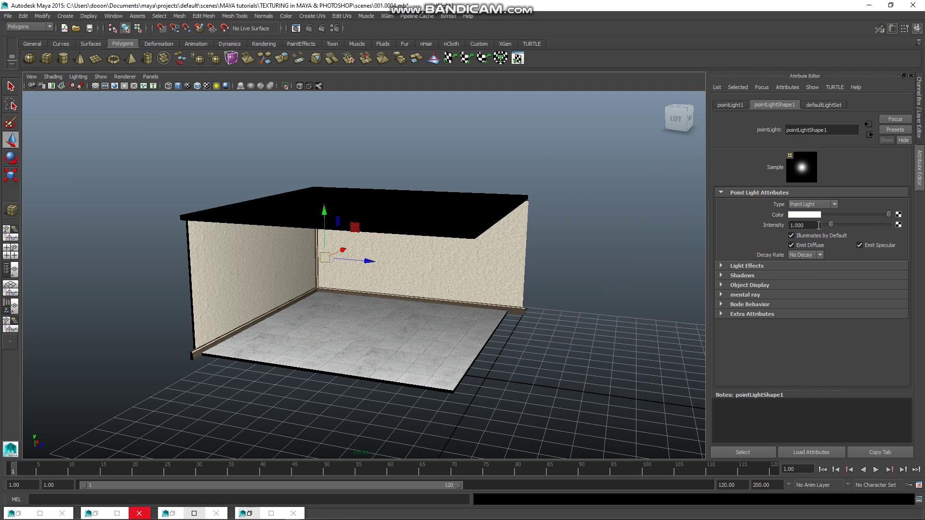
{"action": "left_click_drag", "start_coordinate": [818, 225], "coordinate": [769, 231]}
{"action": "type", "text": "0.5"}
{"action": "key", "text": "Return"}
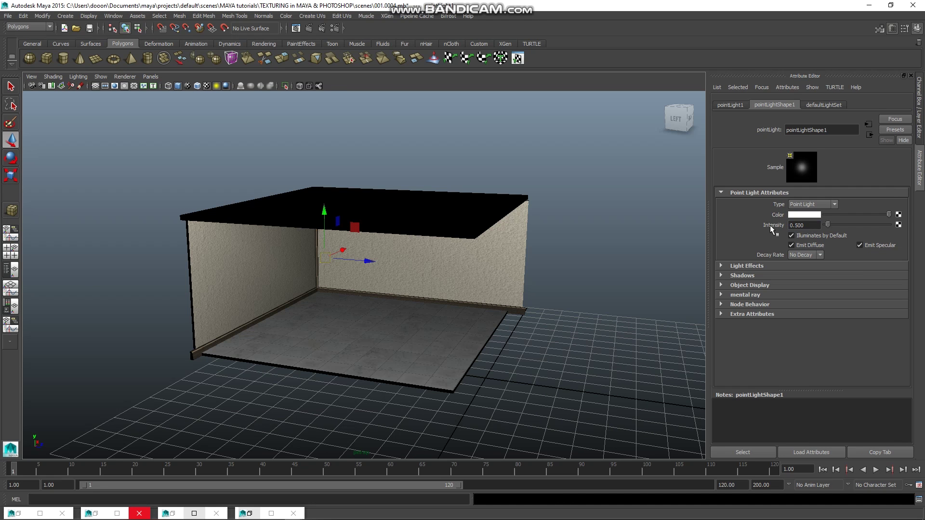
Zoom, orbit and pan to a closer frontal view into the room
{"action": "scroll", "coordinate": [402, 311], "scroll_direction": "up", "scroll_amount": 1}
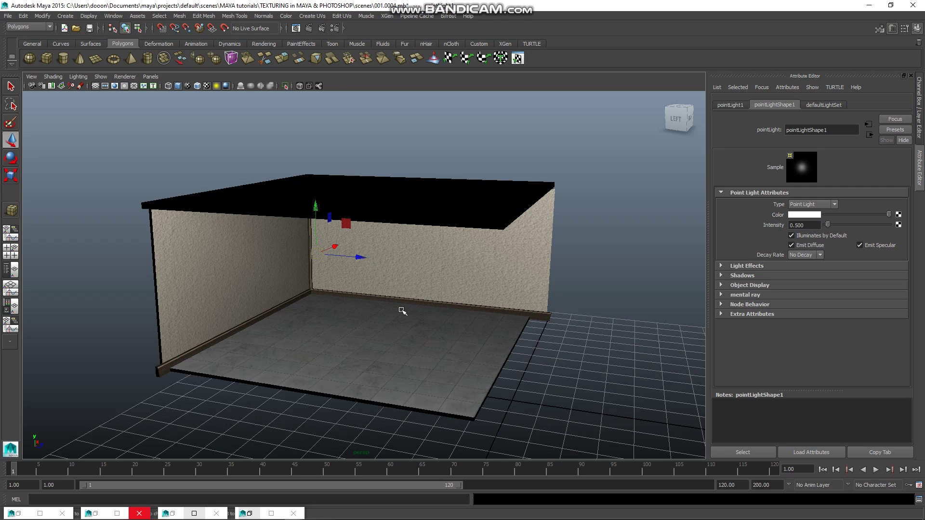
{"action": "scroll", "coordinate": [403, 312], "scroll_direction": "up", "scroll_amount": 1}
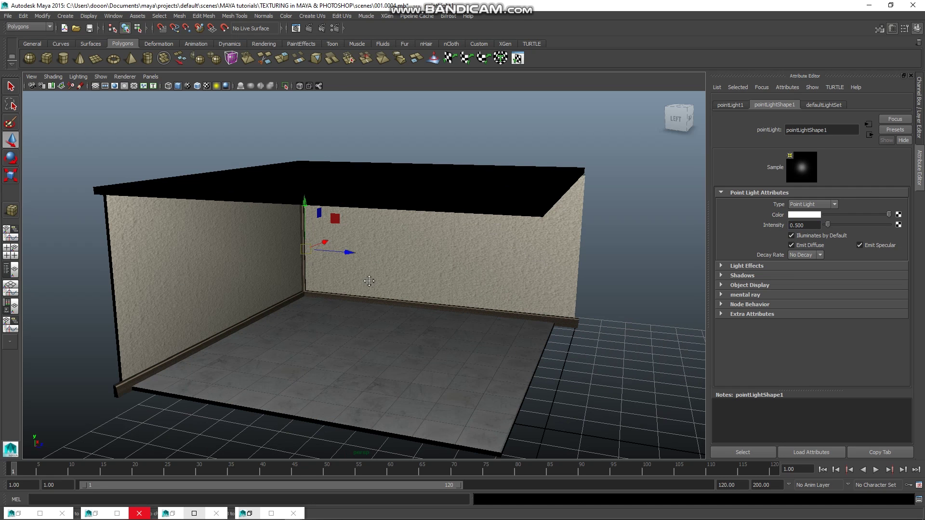
{"action": "left_click_drag", "start_coordinate": [369, 281], "coordinate": [446, 288], "text": "alt"}
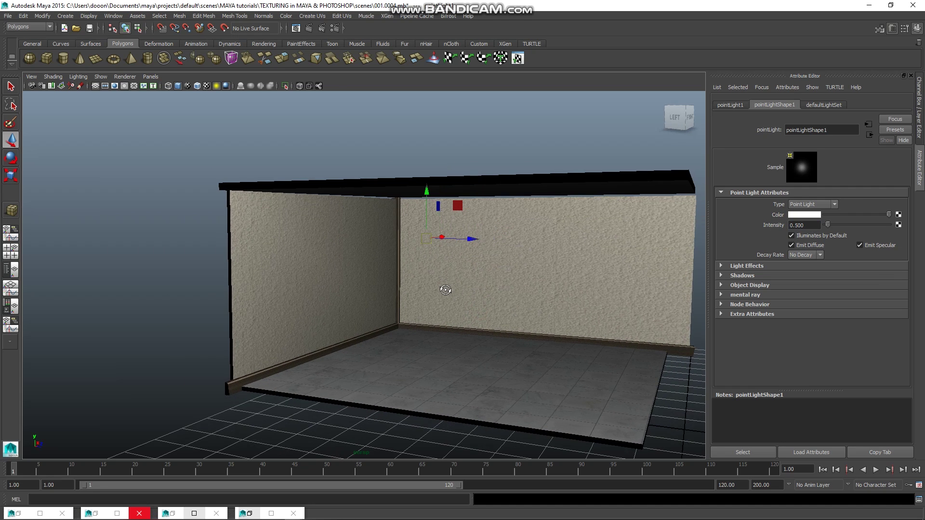
{"action": "middle_click_drag", "start_coordinate": [446, 289], "coordinate": [376, 302], "text": "alt"}
{"action": "scroll", "coordinate": [376, 303], "scroll_direction": "up", "scroll_amount": 1}
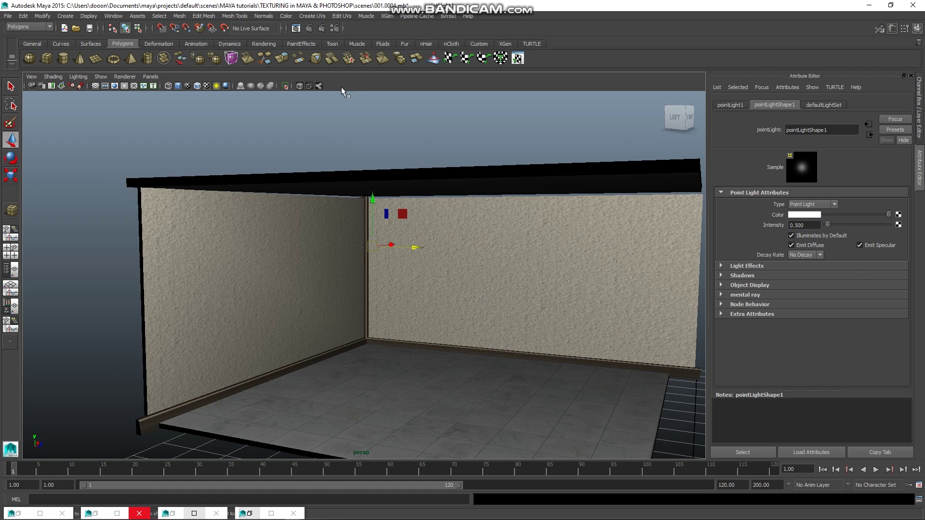
Render the current frame, switching the renderer from mental ray to Maya Software
{"action": "left_click", "coordinate": [309, 28]}
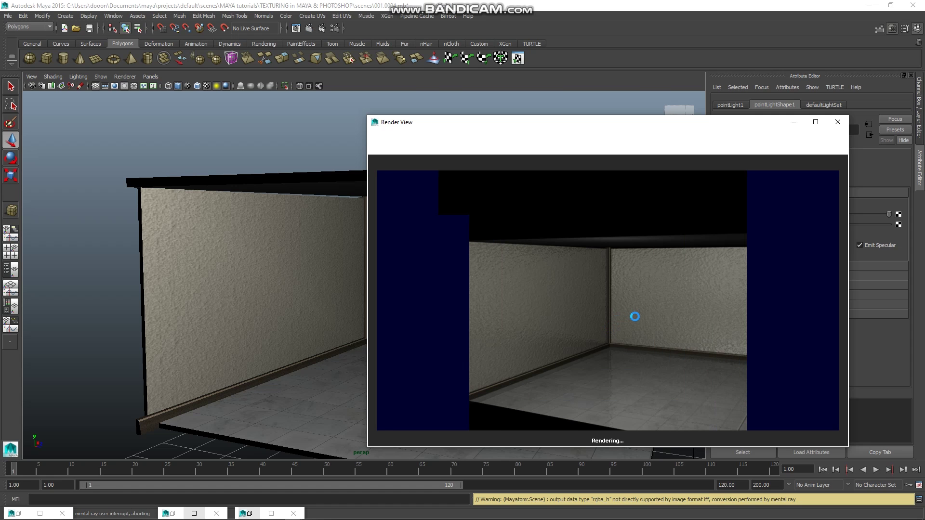
{"action": "left_click", "coordinate": [562, 147]}
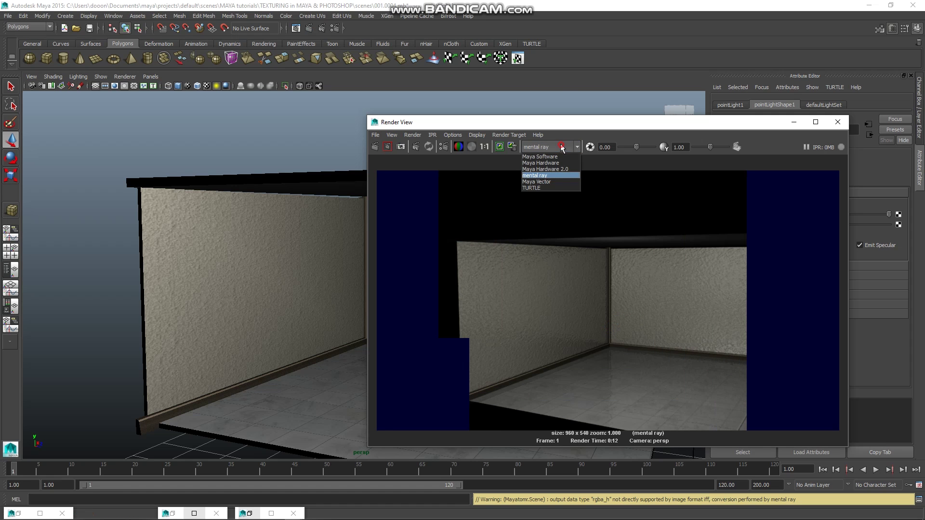
{"action": "left_click", "coordinate": [539, 157]}
{"action": "left_click", "coordinate": [376, 146]}
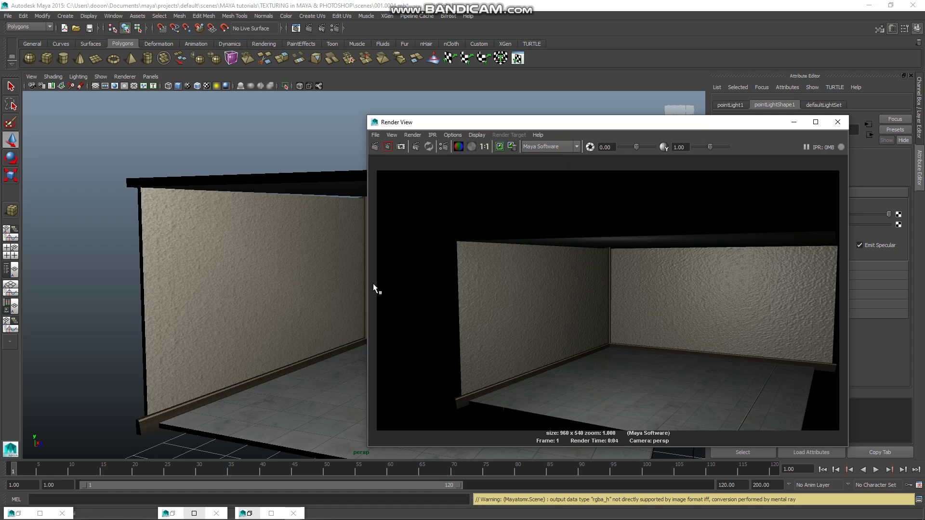
Re-render the frame and move the Render View window to the lower right
{"action": "scroll", "coordinate": [280, 294], "scroll_direction": "up", "scroll_amount": 2}
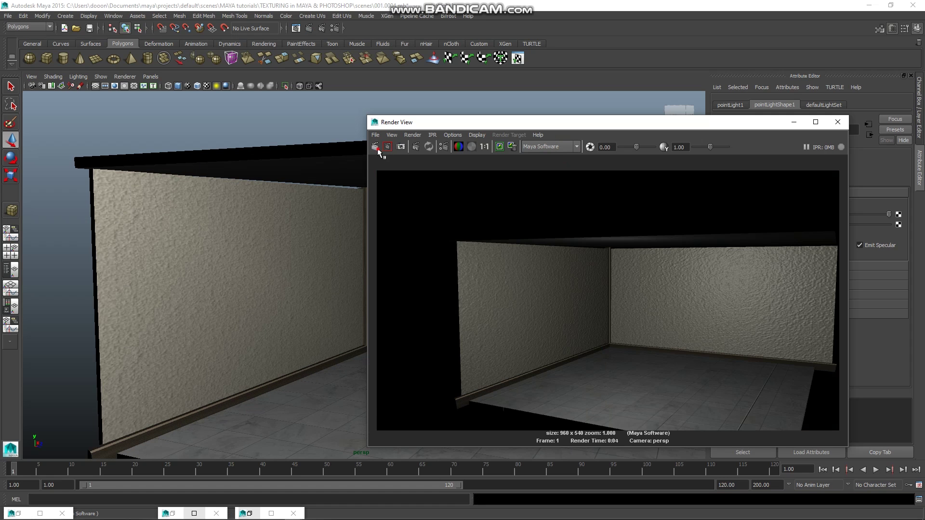
{"action": "left_click", "coordinate": [376, 147]}
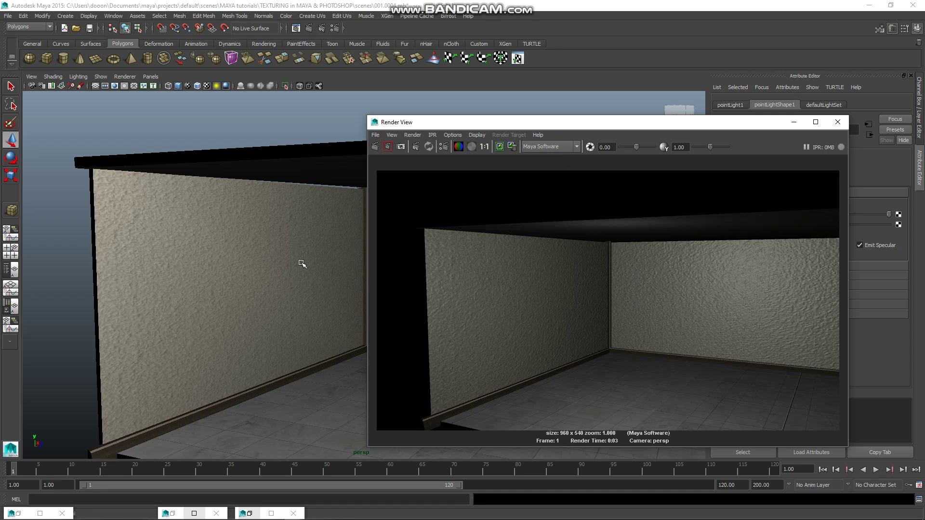
{"action": "scroll", "coordinate": [302, 263], "scroll_direction": "up", "scroll_amount": 2}
{"action": "left_click_drag", "start_coordinate": [462, 121], "coordinate": [623, 278]}
Select the ceiling slab and lower it slightly
{"action": "left_click", "coordinate": [409, 155]}
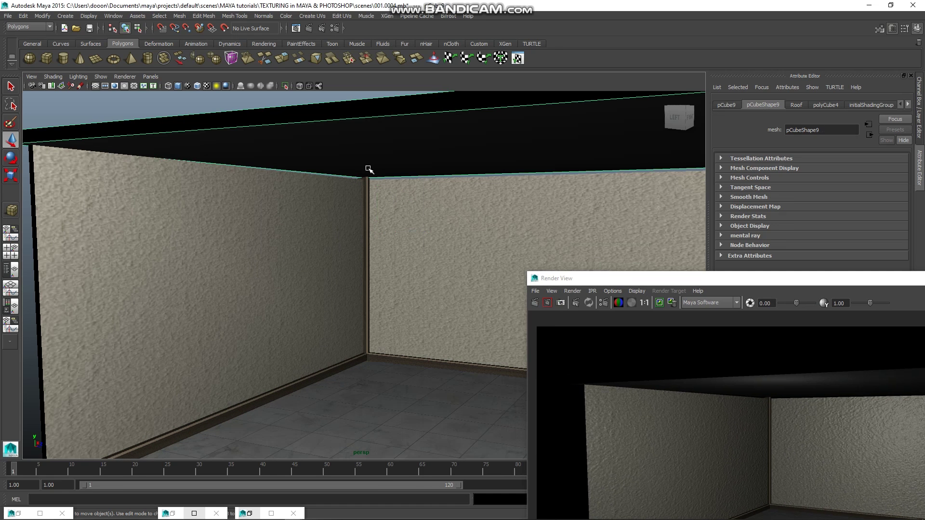
{"action": "scroll", "coordinate": [368, 169], "scroll_direction": "down", "scroll_amount": 2}
{"action": "scroll", "coordinate": [369, 169], "scroll_direction": "down", "scroll_amount": 3}
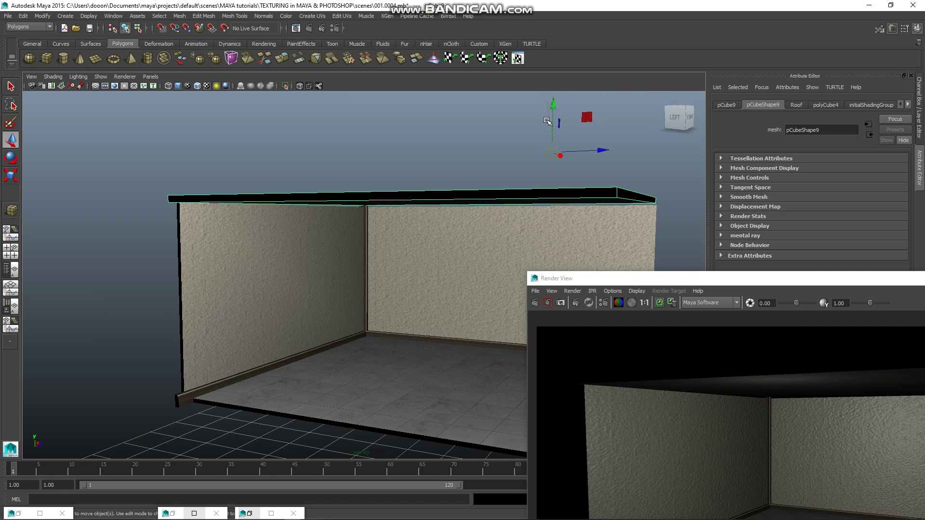
{"action": "left_click", "coordinate": [547, 121]}
{"action": "left_click", "coordinate": [470, 200]}
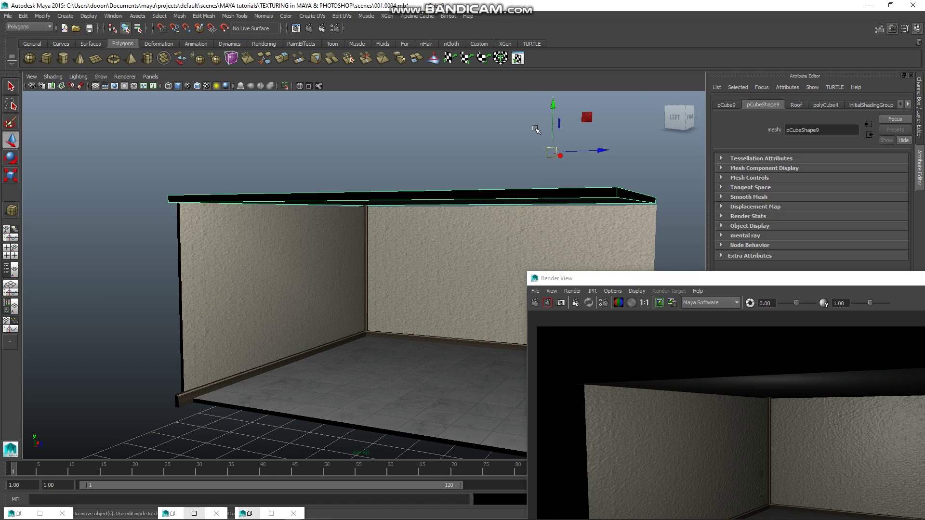
{"action": "left_click", "coordinate": [553, 109]}
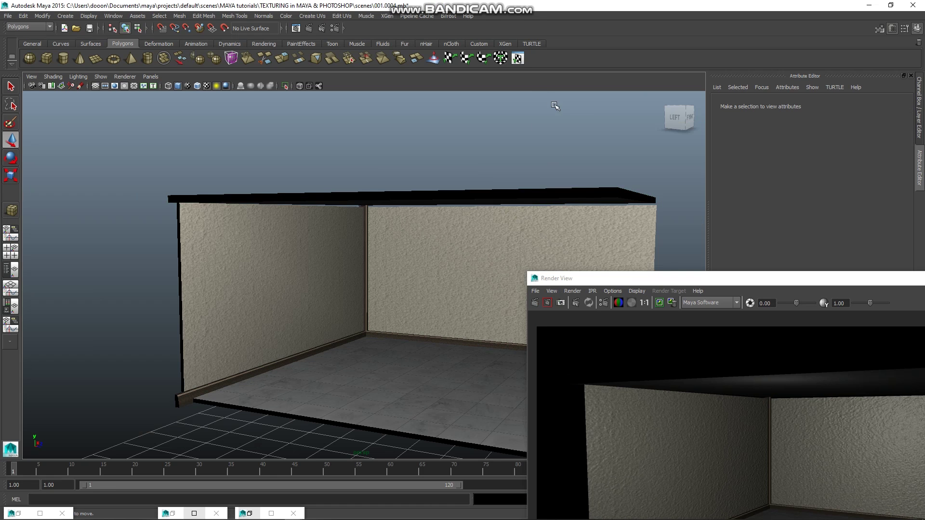
{"action": "left_click", "coordinate": [438, 200]}
{"action": "left_click_drag", "start_coordinate": [553, 107], "coordinate": [553, 117]}
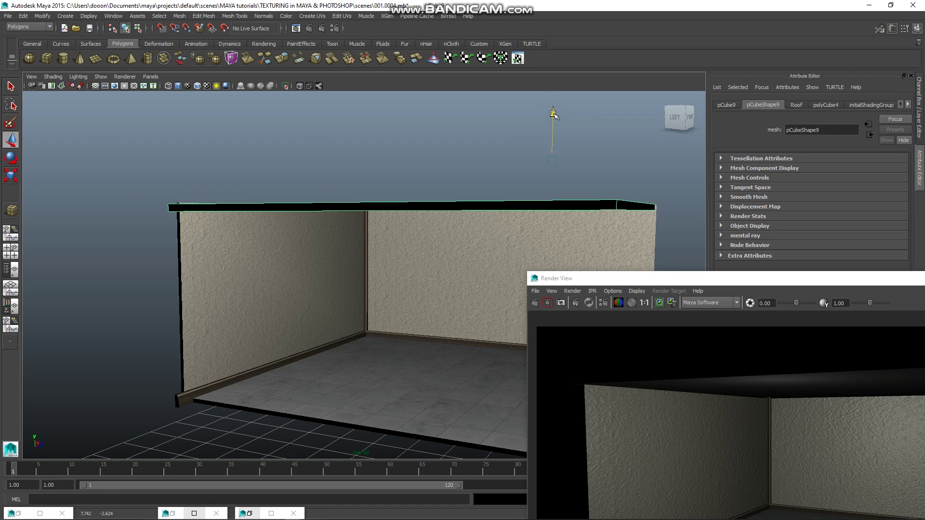
{"action": "scroll", "coordinate": [430, 278], "scroll_direction": "up", "scroll_amount": 1}
{"action": "scroll", "coordinate": [429, 279], "scroll_direction": "up", "scroll_amount": 1}
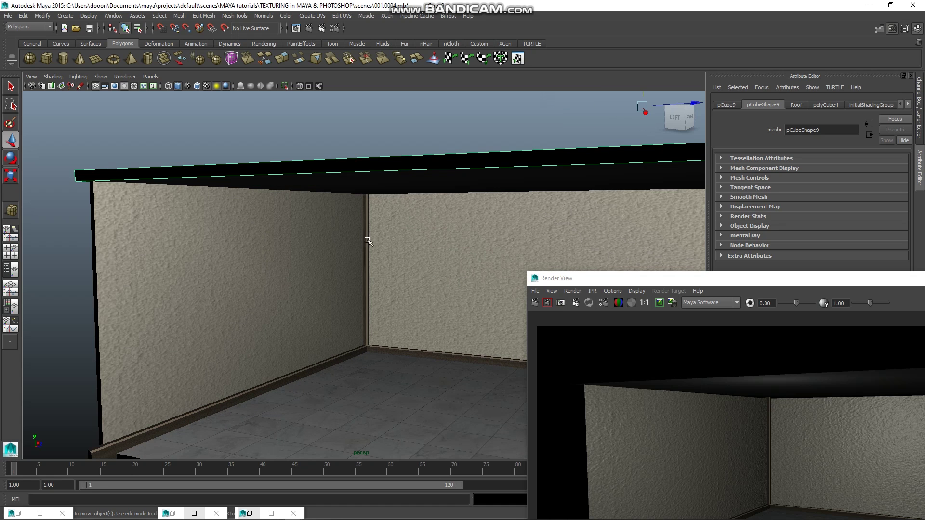
Show lights in the viewport and move the point light down the room corner
{"action": "left_click", "coordinate": [113, 16]}
{"action": "left_click", "coordinate": [154, 115]}
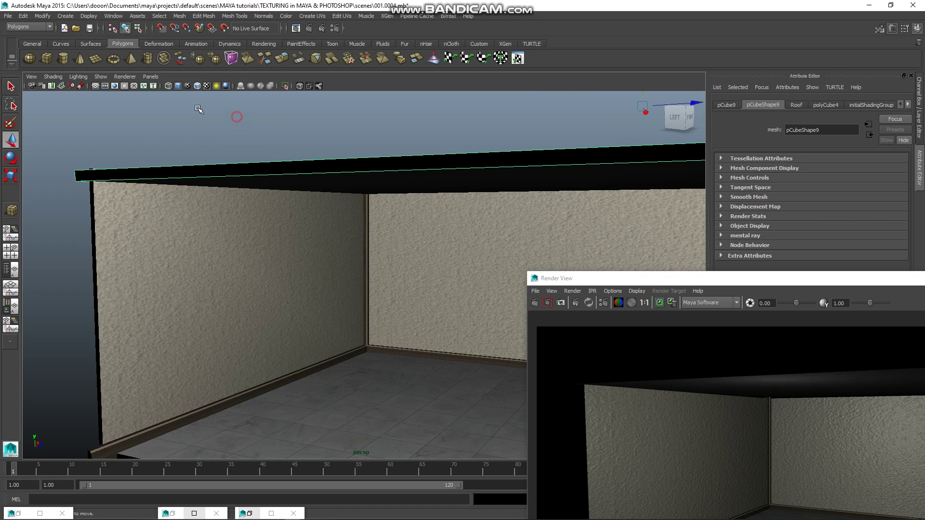
{"action": "left_click", "coordinate": [101, 76]}
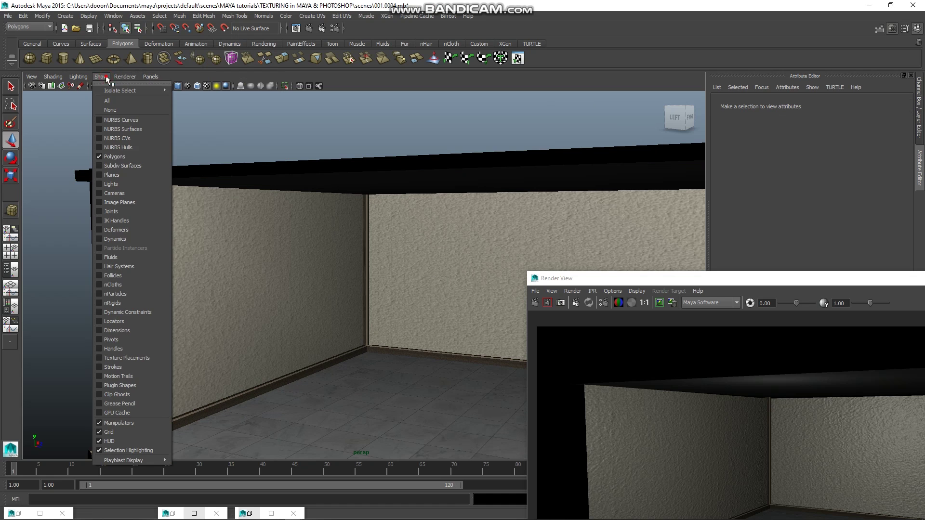
{"action": "left_click", "coordinate": [128, 183]}
{"action": "left_click", "coordinate": [376, 242]}
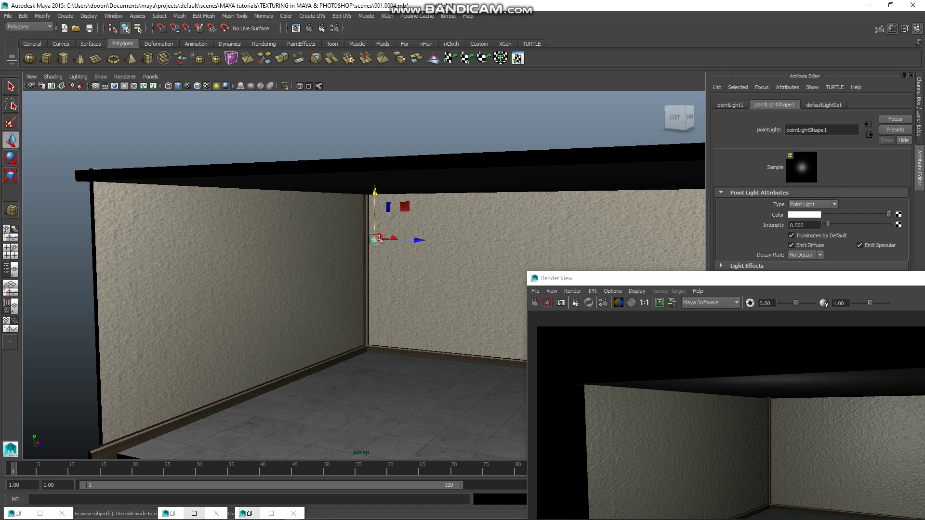
{"action": "left_click_drag", "start_coordinate": [376, 246], "coordinate": [370, 277]}
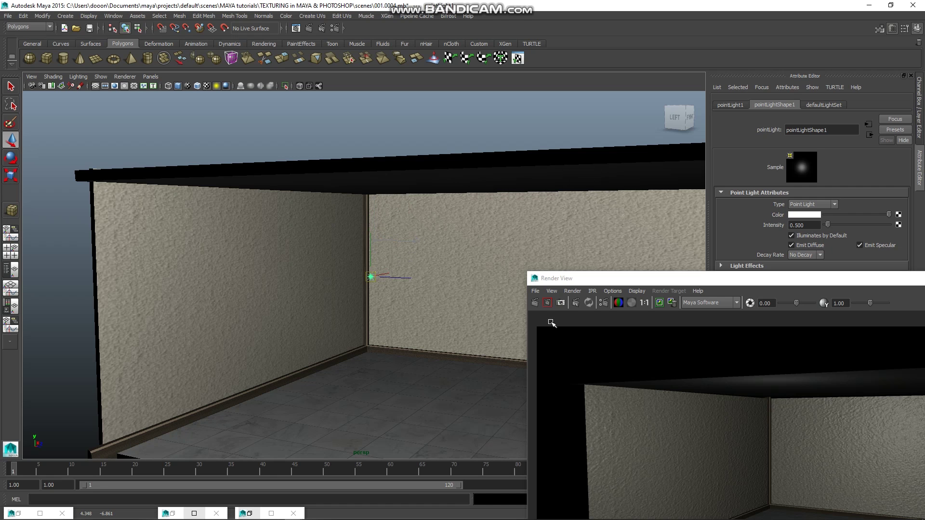
Render a test frame and nudge the point light slightly lower
{"action": "left_click", "coordinate": [535, 303]}
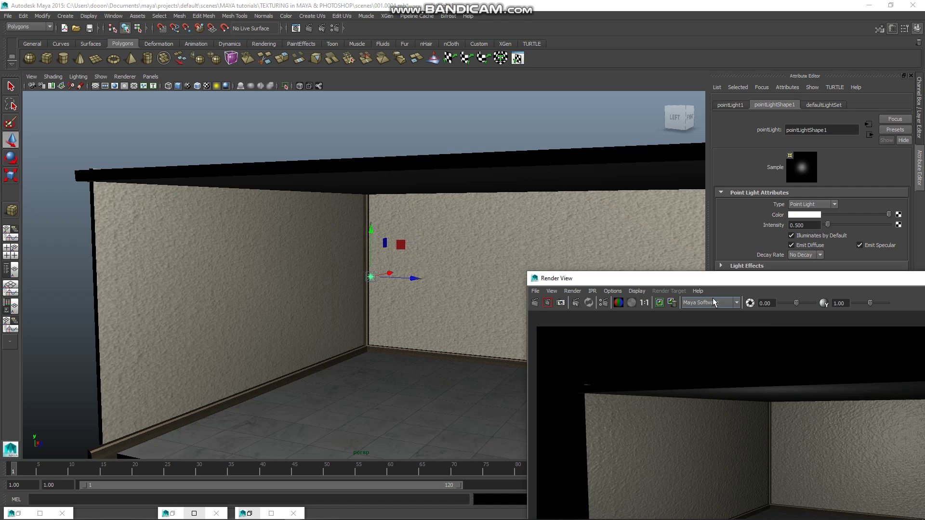
{"action": "left_click_drag", "start_coordinate": [716, 283], "coordinate": [588, 145]}
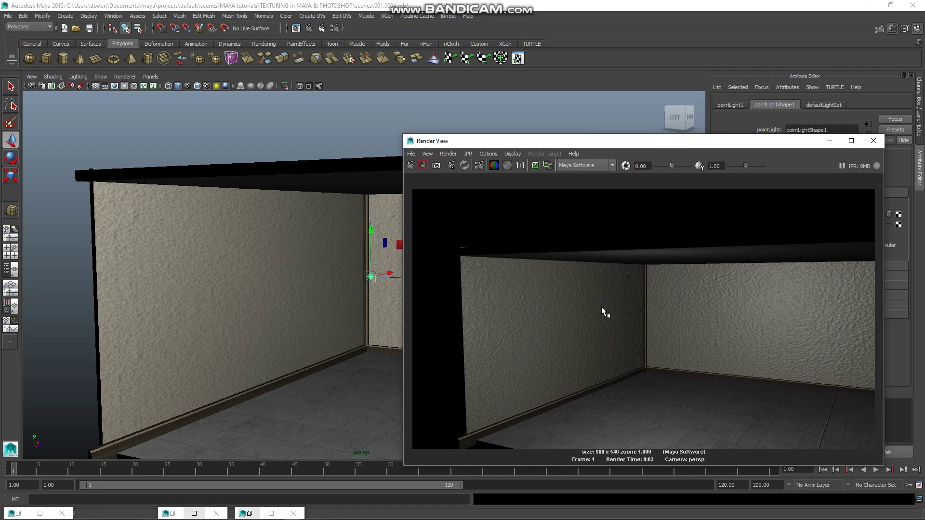
{"action": "left_click_drag", "start_coordinate": [374, 278], "coordinate": [371, 285]}
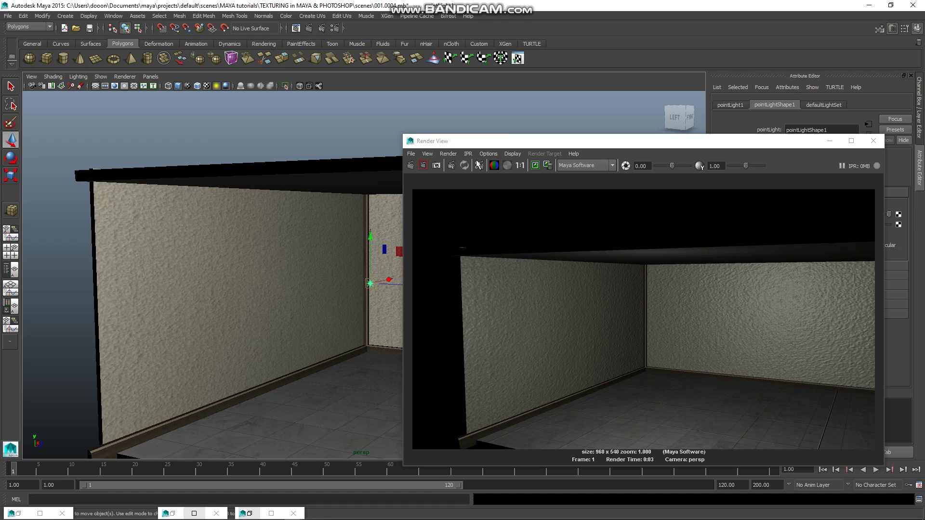
{"action": "left_click_drag", "start_coordinate": [617, 147], "coordinate": [631, 93]}
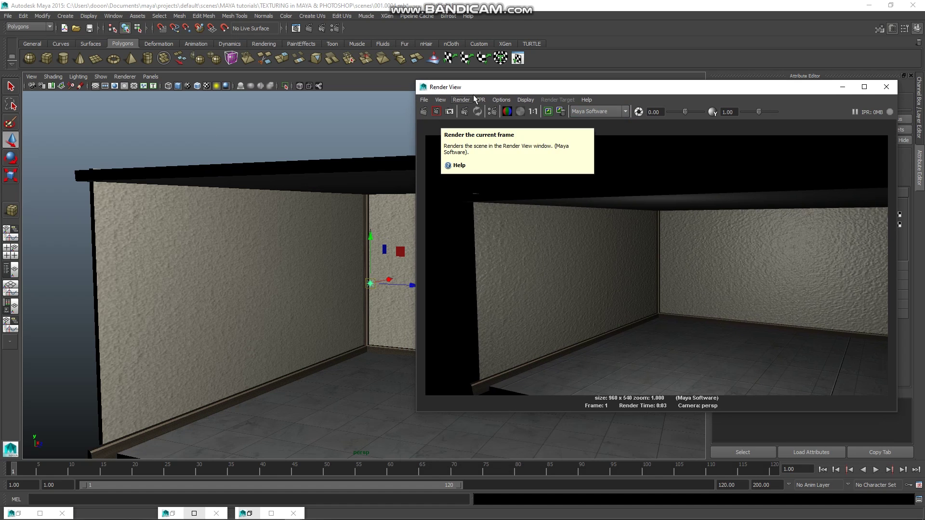
Set the point light intensity to 0.6 and re-render the room
{"action": "mouse_move", "coordinate": [759, 83]}
{"action": "left_mouse_down"}
{"action": "mouse_move", "coordinate": [730, 218]}
{"action": "mouse_move", "coordinate": [757, 246]}
{"action": "left_mouse_up"}
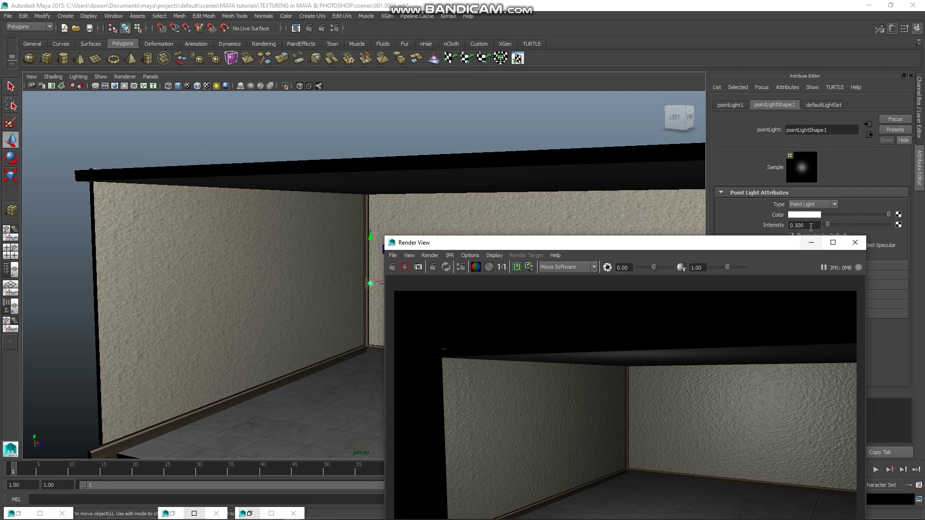
{"action": "left_click", "coordinate": [797, 225]}
{"action": "type", "text": "0."}
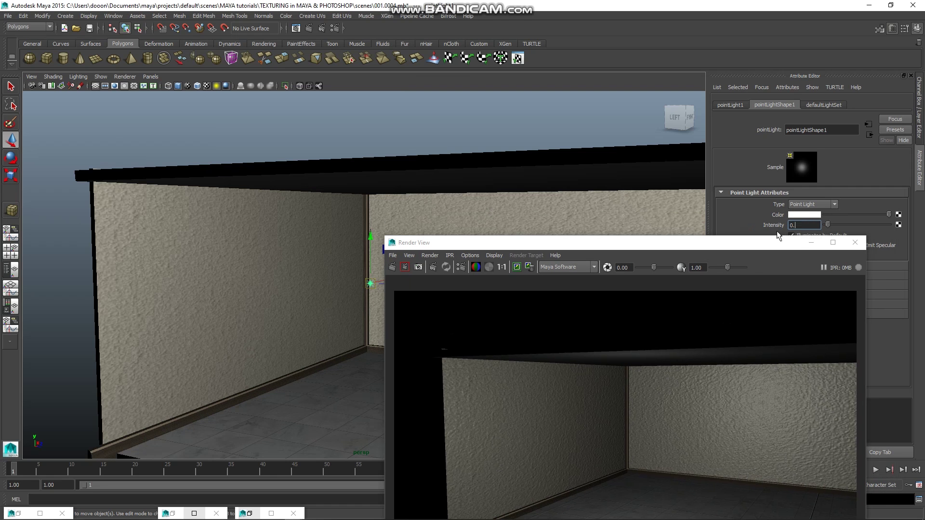
{"action": "type", "text": "6"}
{"action": "key", "text": "Return"}
{"action": "left_click", "coordinate": [392, 267]}
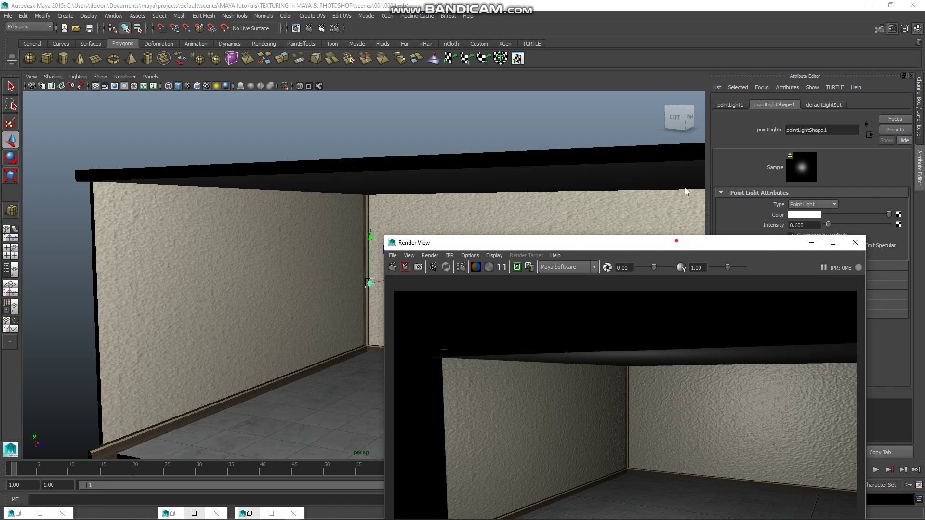
{"action": "left_click_drag", "start_coordinate": [678, 243], "coordinate": [687, 140]}
Save the rendered image as a JPEG, entering House as the file name
{"action": "left_click", "coordinate": [401, 151]}
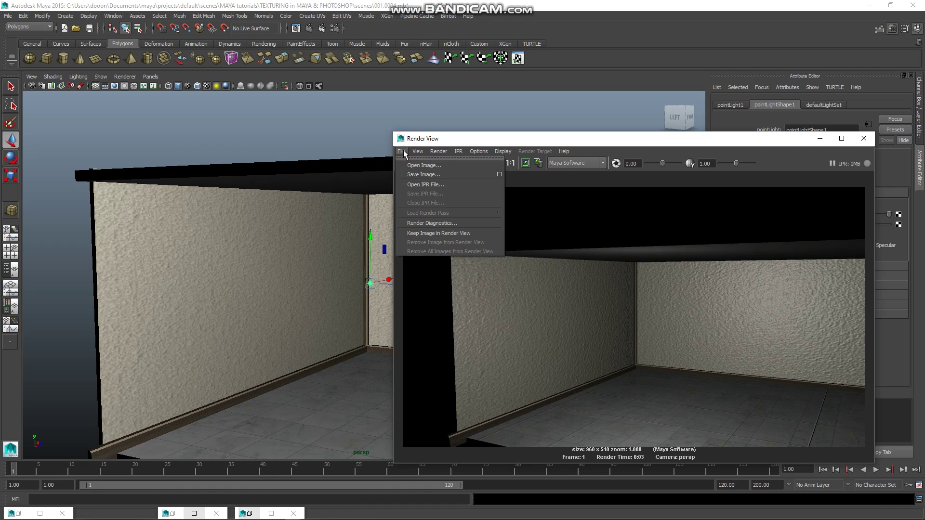
{"action": "left_click", "coordinate": [420, 176]}
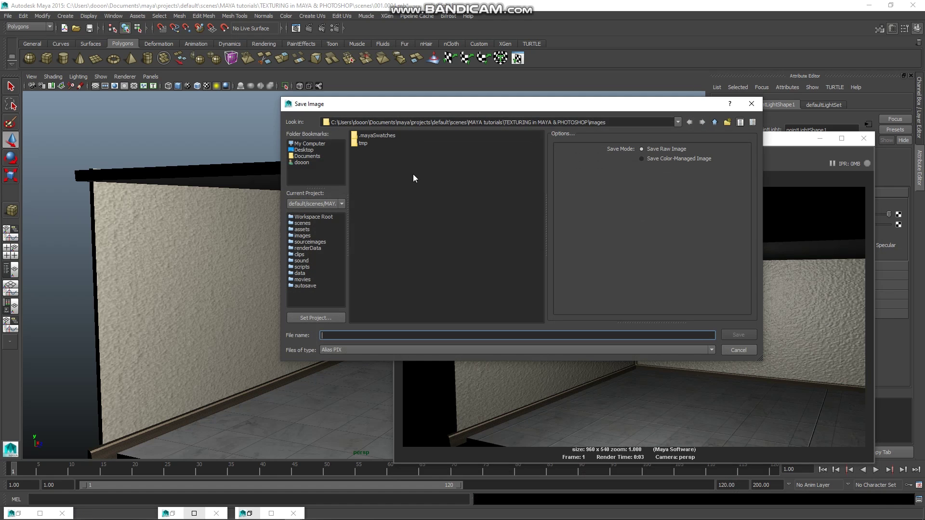
{"action": "left_click", "coordinate": [348, 349]}
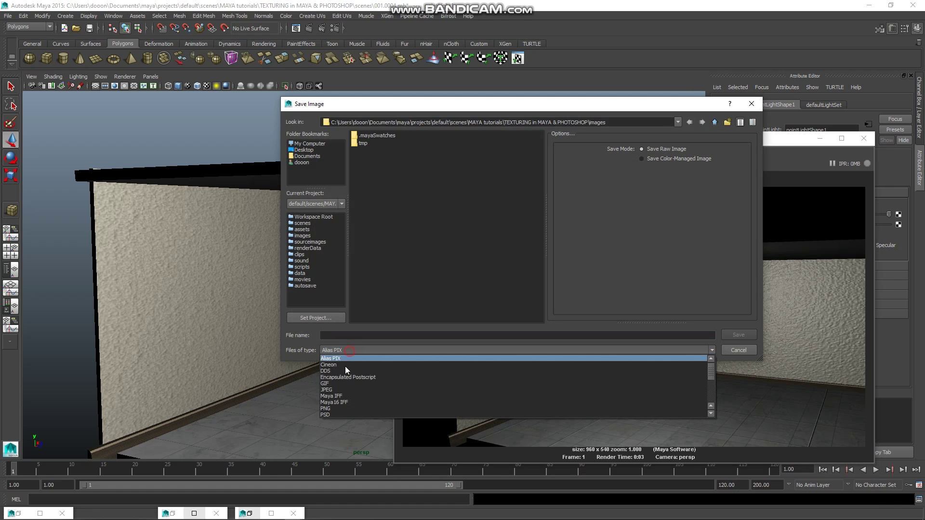
{"action": "left_click", "coordinate": [344, 390]}
{"action": "left_click", "coordinate": [350, 336]}
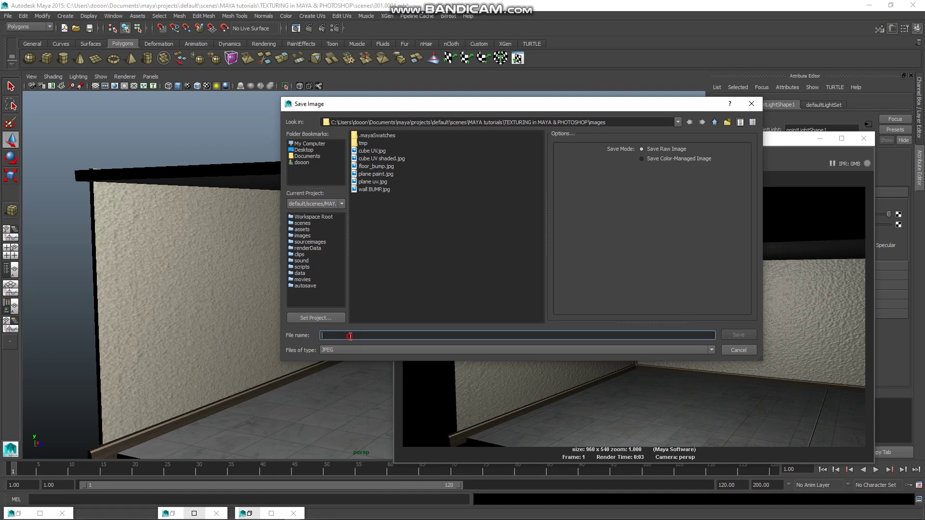
{"action": "type", "text": "te"}
{"action": "key", "text": "BackSpace"}
{"action": "key", "text": "BackSpace"}
{"action": "type", "text": "House texture image 01"}
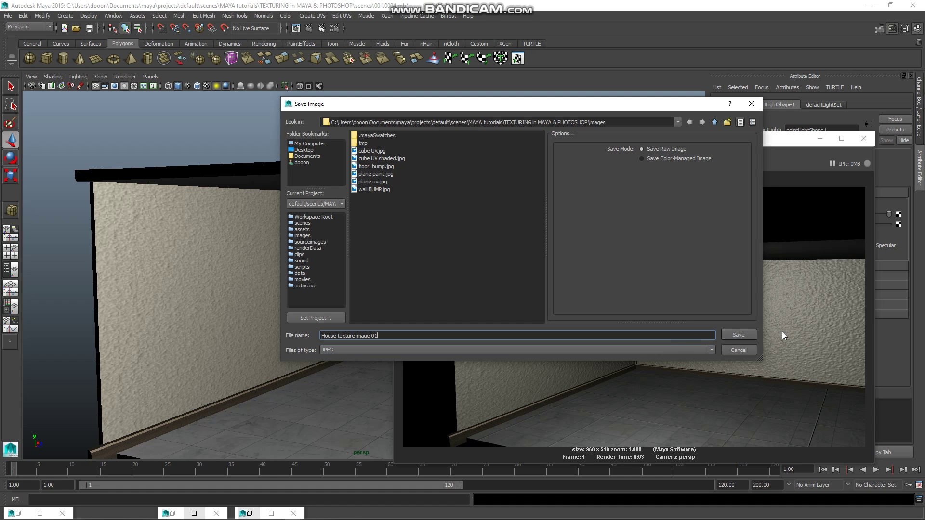
Dismiss the image-save window, save the scene as 001.0005.mb, and start a new empty scene
{"action": "left_click", "coordinate": [755, 333]}
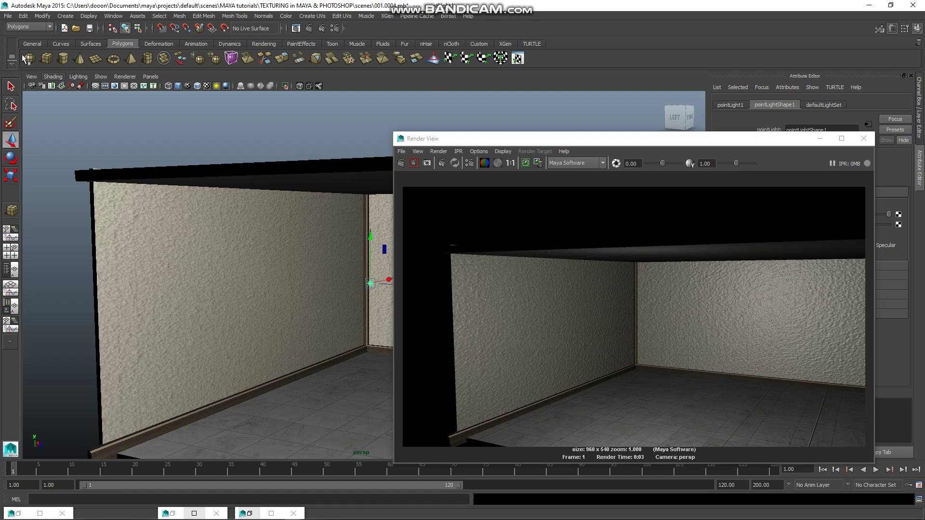
{"action": "left_click", "coordinate": [8, 15]}
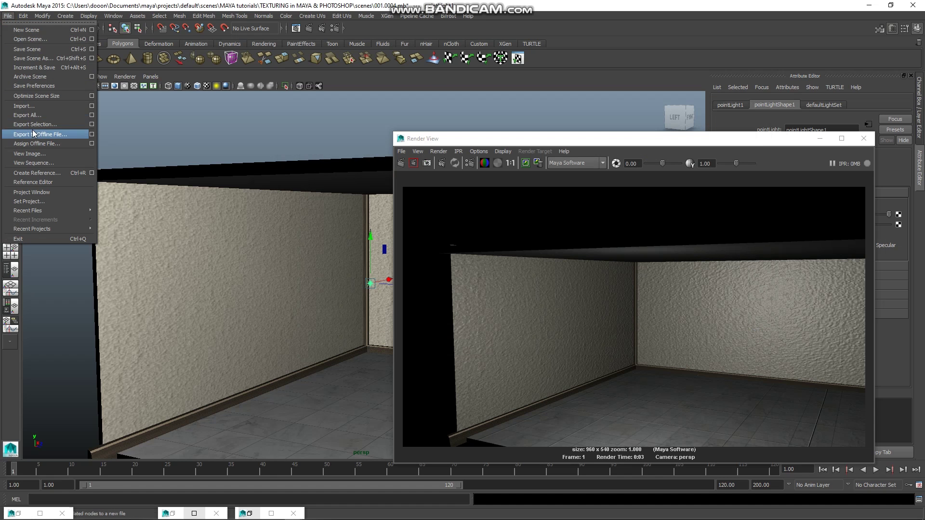
{"action": "left_click", "coordinate": [34, 68]}
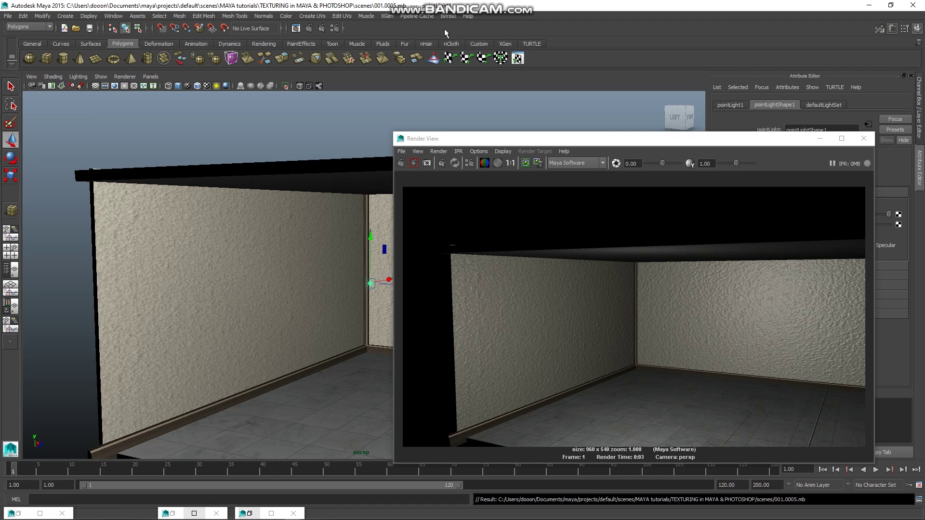
{"action": "left_click", "coordinate": [303, 143]}
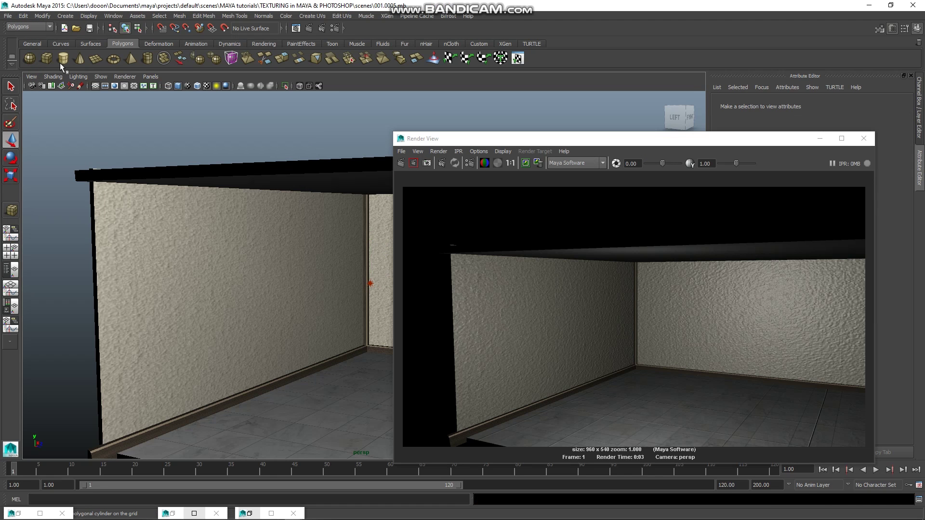
{"action": "left_click", "coordinate": [8, 17]}
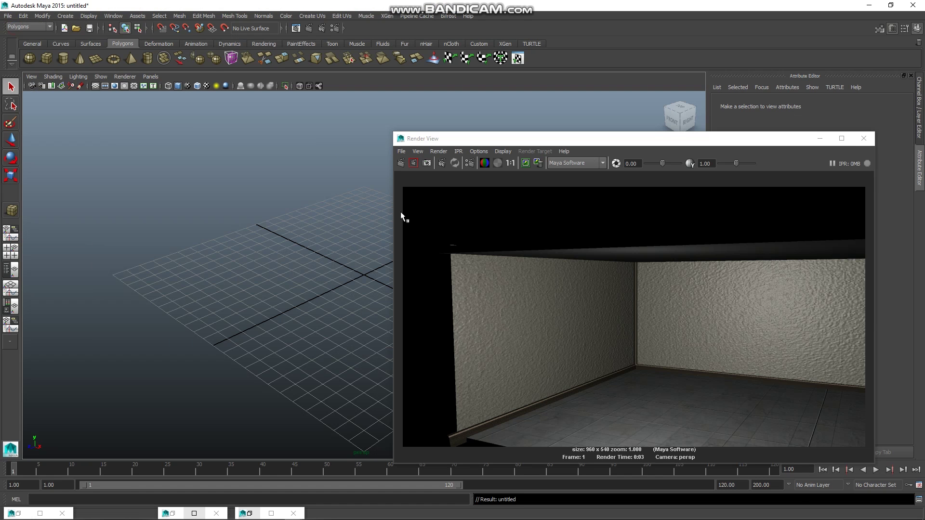
Close the leftover Render View and the minimized editor windows
{"action": "left_click", "coordinate": [863, 139]}
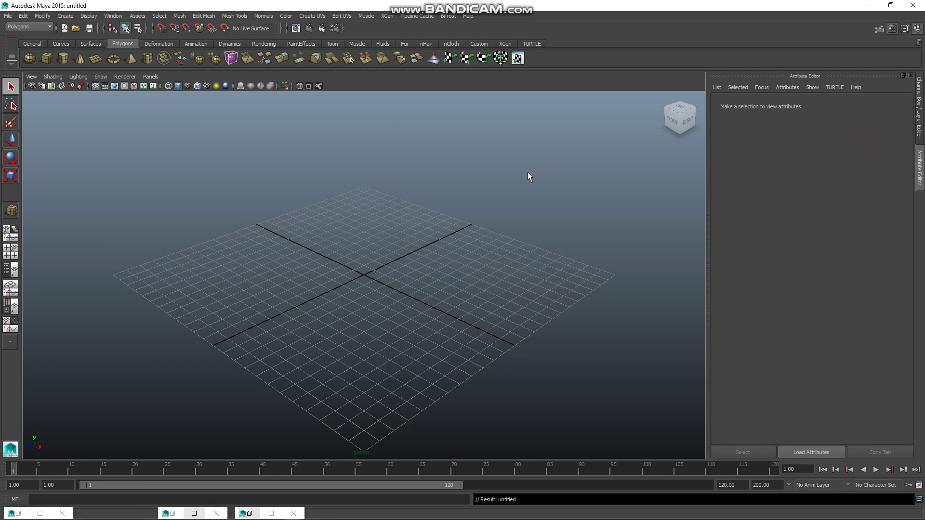
{"action": "left_click", "coordinate": [501, 168]}
{"action": "left_click", "coordinate": [293, 513]}
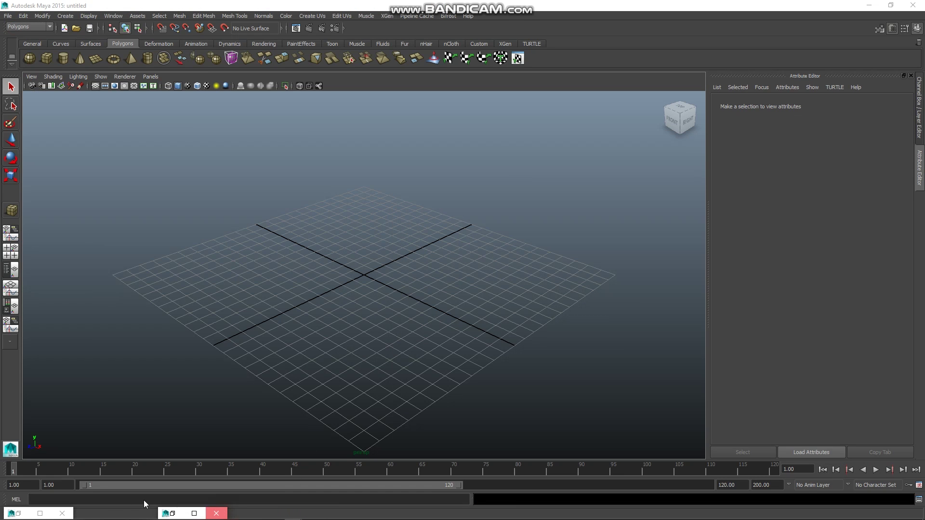
{"action": "left_click", "coordinate": [217, 513]}
{"action": "left_click", "coordinate": [62, 513]}
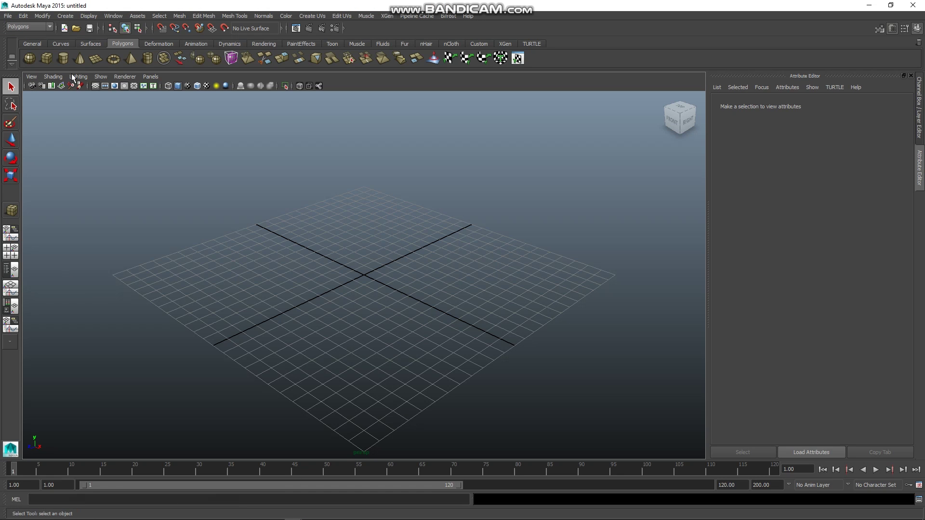
Reopen the saved scene 001.0005.mb with File > Open Scene
{"action": "left_click", "coordinate": [7, 16]}
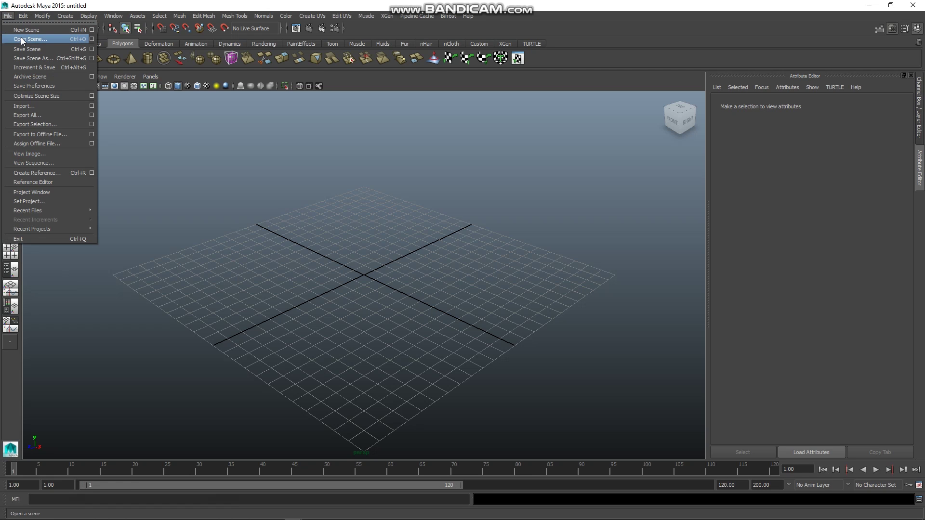
{"action": "left_click", "coordinate": [22, 40]}
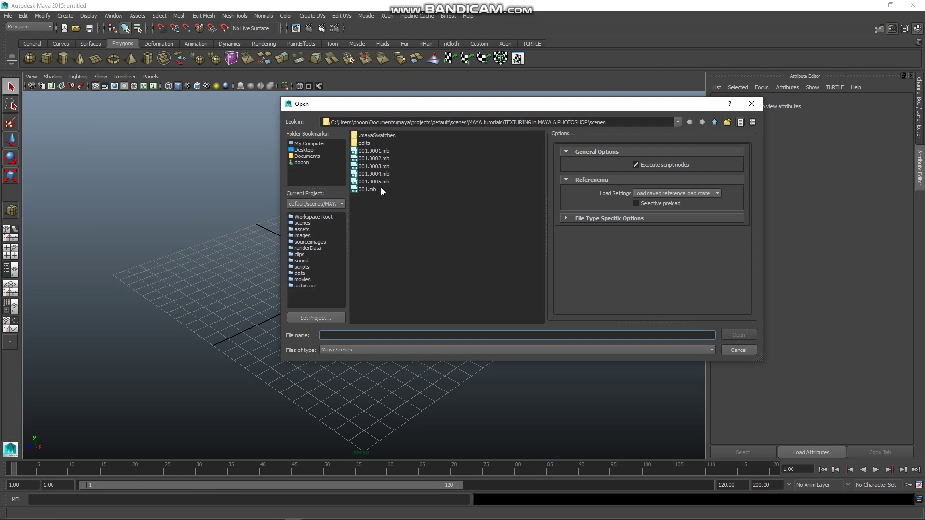
{"action": "left_click", "coordinate": [381, 182]}
{"action": "left_click", "coordinate": [736, 338]}
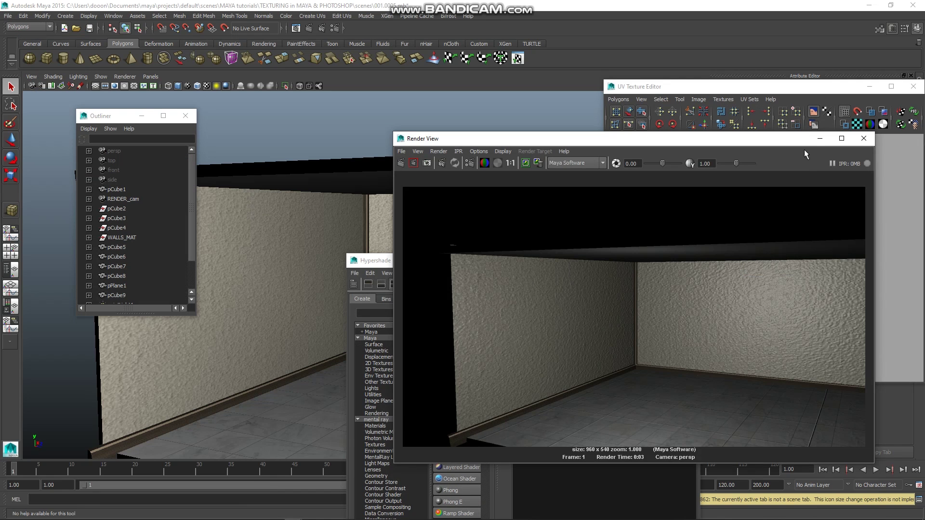
Minimize the render, UV editor, Hypershade and Outliner windows and reframe the room view
{"action": "left_click", "coordinate": [819, 138]}
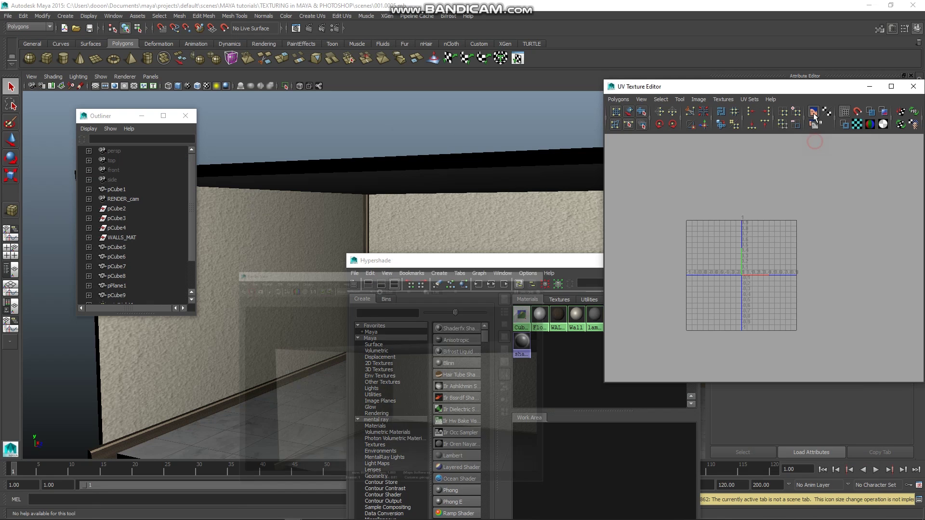
{"action": "left_click", "coordinate": [869, 87]}
{"action": "left_click", "coordinate": [645, 261]}
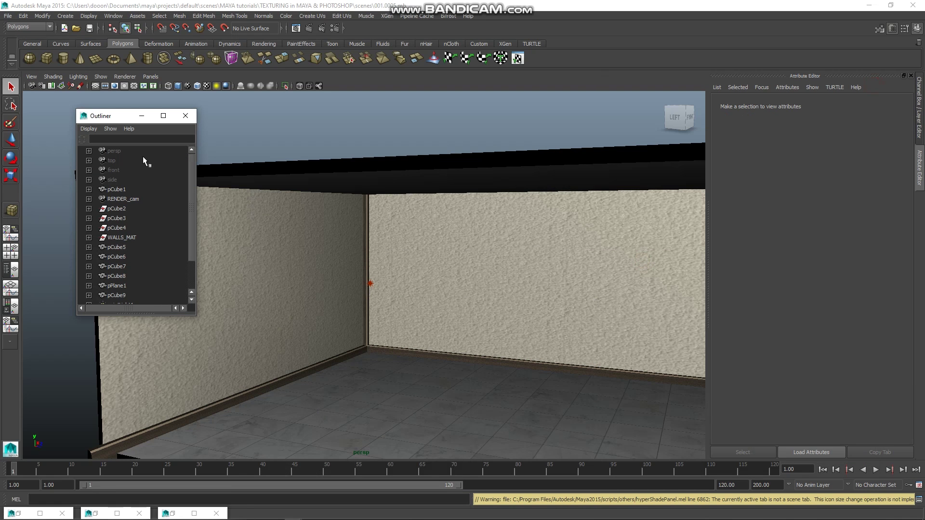
{"action": "left_click", "coordinate": [142, 116]}
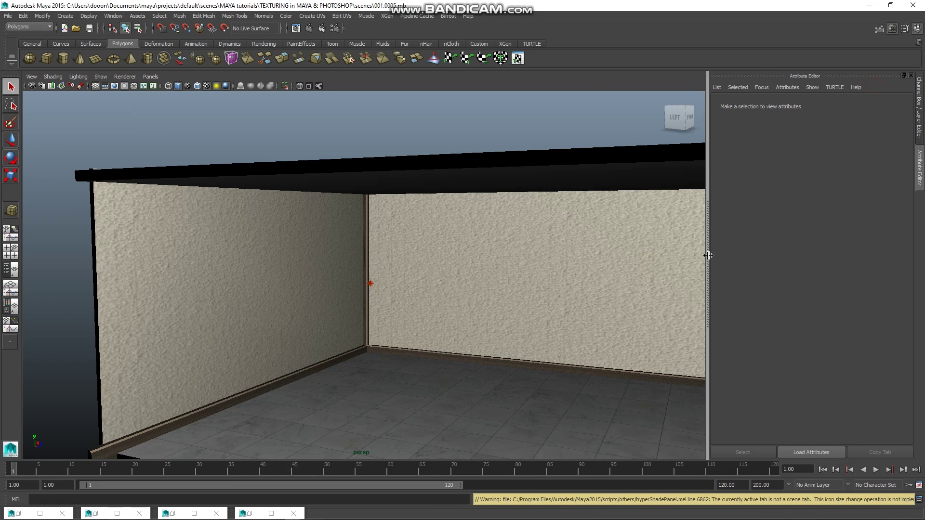
{"action": "key", "text": "ctrl+a"}
{"action": "mouse_move", "coordinate": [444, 326]}
{"action": "left_mouse_down", "text": "alt"}
{"action": "mouse_move", "coordinate": [382, 314]}
{"action": "mouse_move", "coordinate": [403, 312]}
{"action": "left_mouse_up", "text": "alt"}
{"action": "scroll", "coordinate": [404, 316], "scroll_direction": "down", "scroll_amount": 2}
{"action": "scroll", "coordinate": [405, 316], "scroll_direction": "down", "scroll_amount": 1}
{"action": "scroll", "coordinate": [405, 316], "scroll_direction": "down", "scroll_amount": 1}
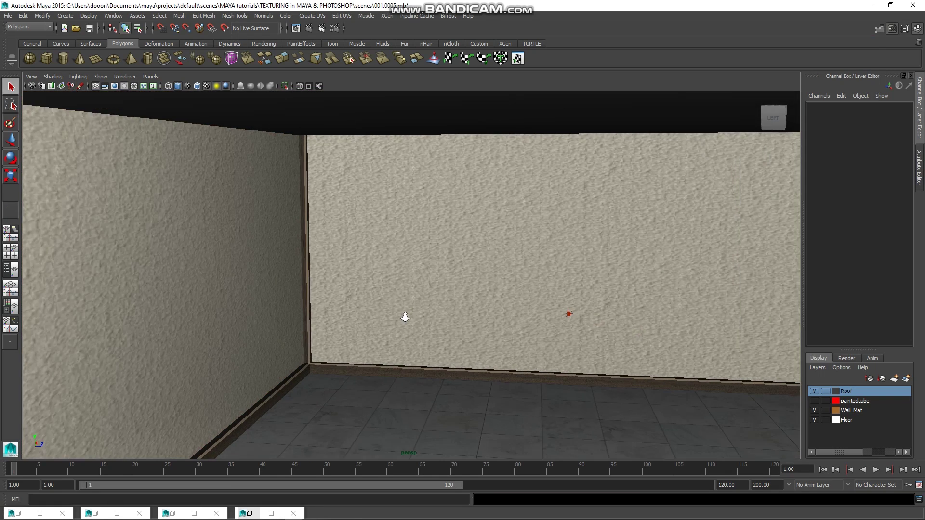
{"action": "scroll", "coordinate": [405, 316], "scroll_direction": "down", "scroll_amount": 3}
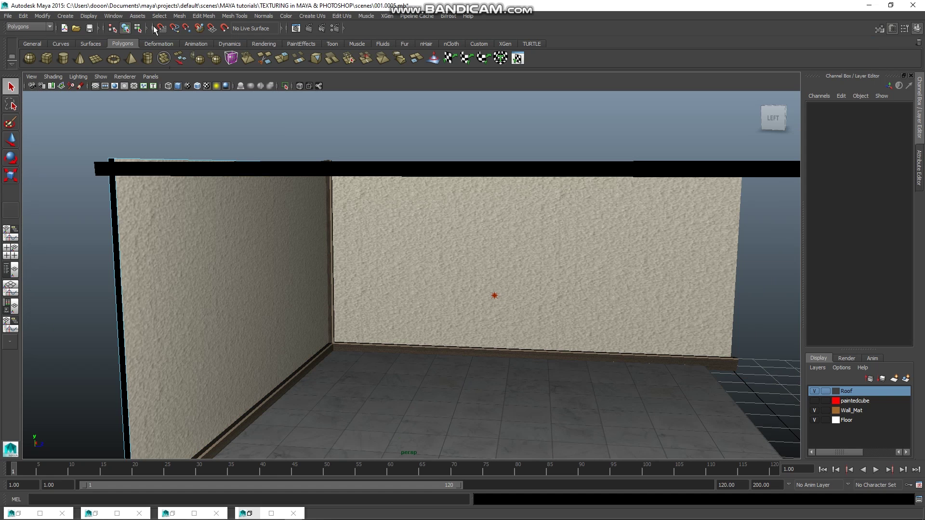
Select pointLight1 in a fresh Outliner, show its attributes, and render the current frame
{"action": "left_click", "coordinate": [113, 16]}
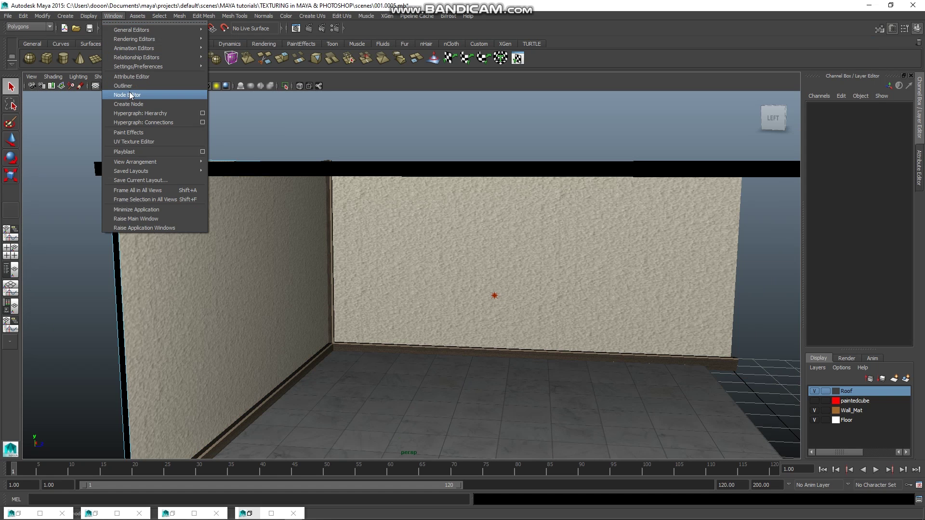
{"action": "left_click", "coordinate": [131, 85]}
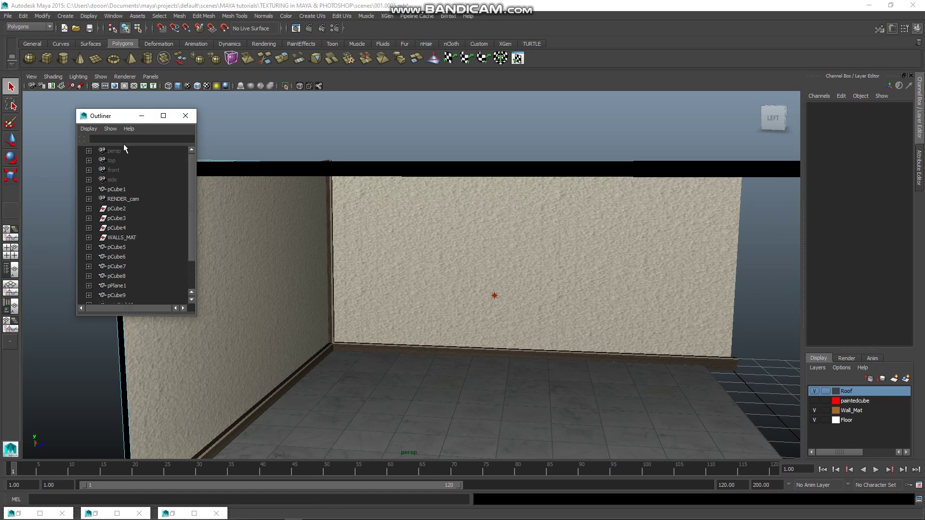
{"action": "left_click", "coordinate": [111, 129]}
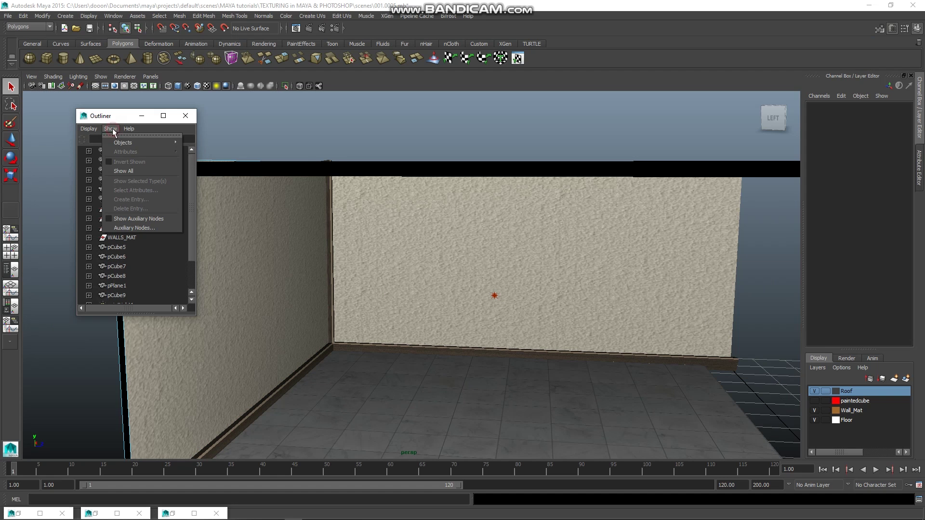
{"action": "left_click", "coordinate": [129, 167]}
{"action": "scroll", "coordinate": [121, 215], "scroll_direction": "down", "scroll_amount": 2}
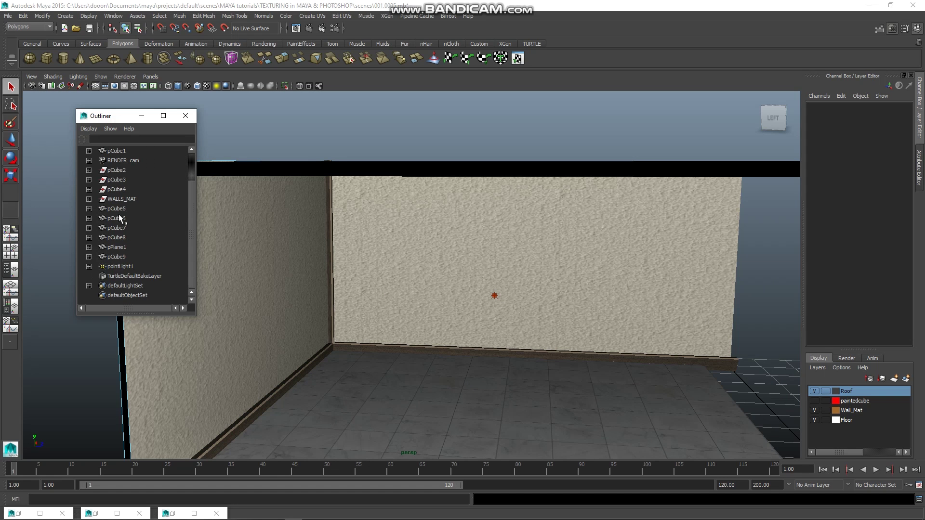
{"action": "left_click", "coordinate": [120, 267]}
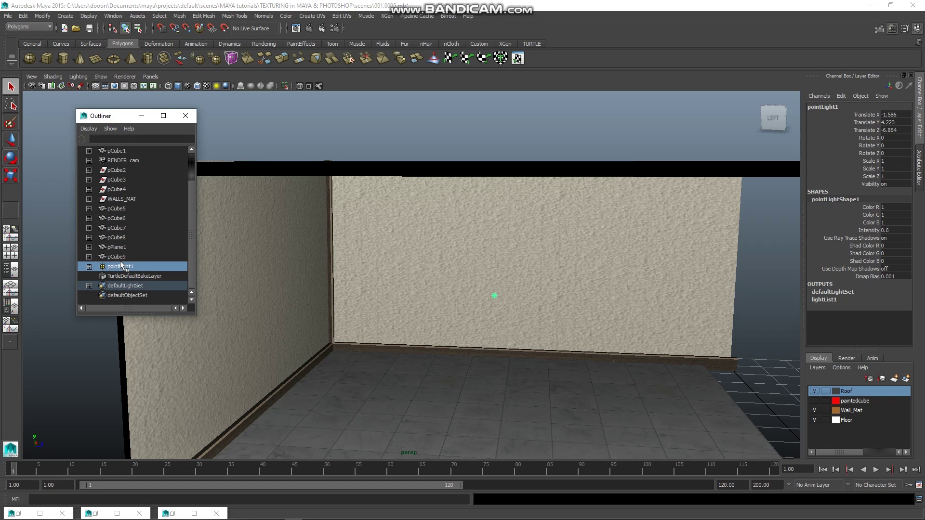
{"action": "left_click", "coordinate": [920, 161]}
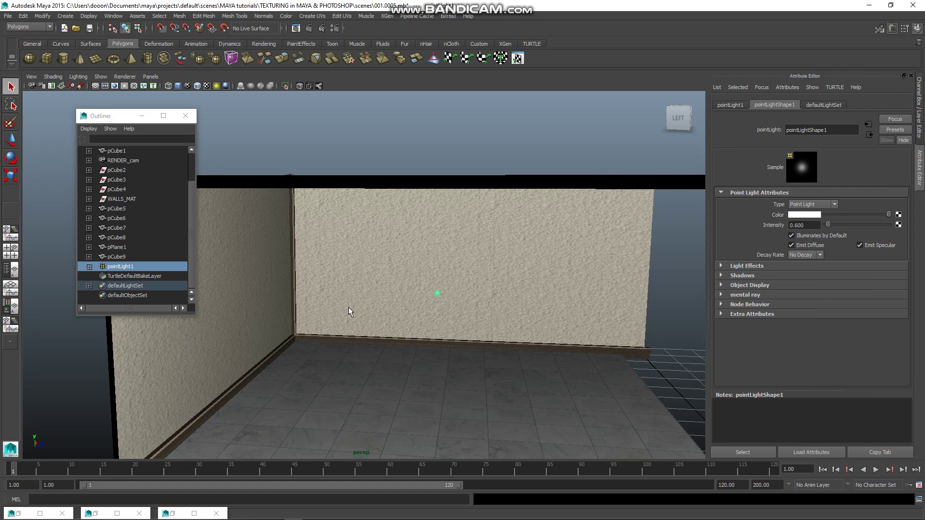
{"action": "right_click_drag", "start_coordinate": [349, 308], "coordinate": [375, 293], "text": "alt"}
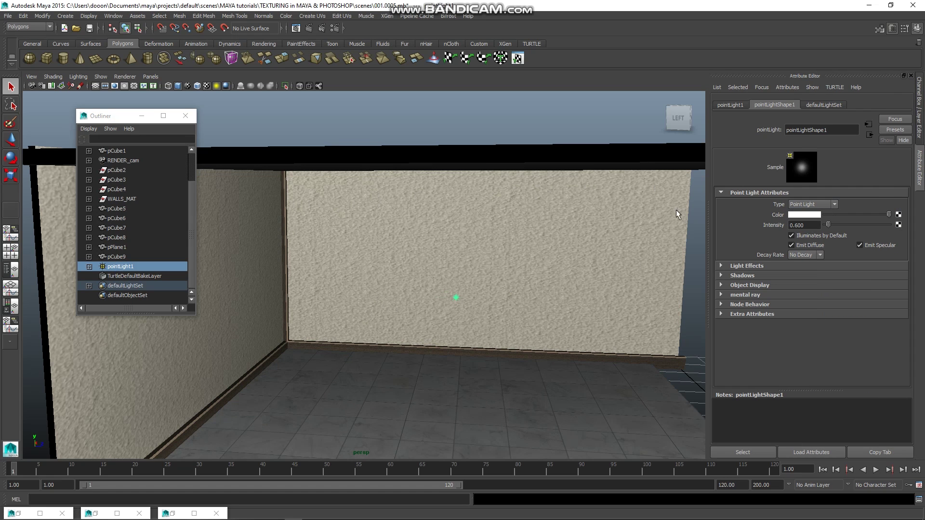
{"action": "left_click", "coordinate": [309, 27]}
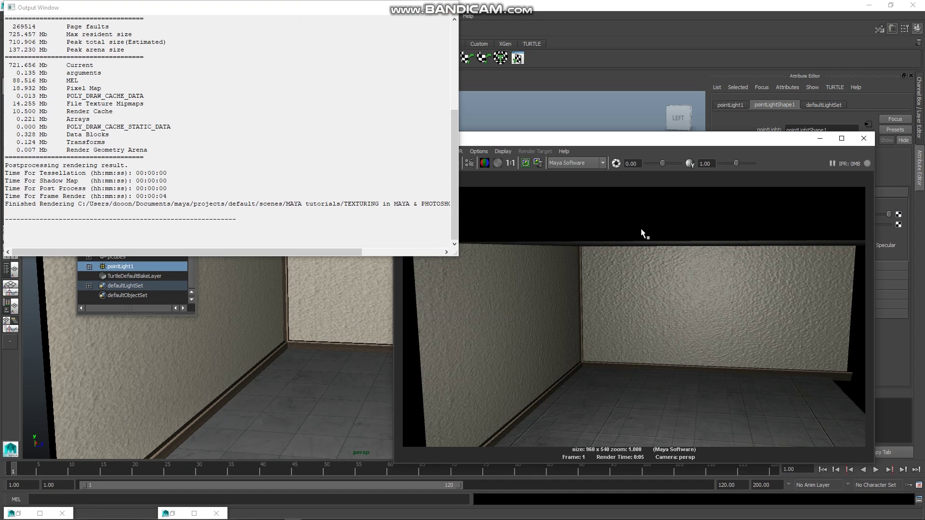
Tint the point light a pale warm cream colour in its colour picker
{"action": "left_click", "coordinate": [631, 224]}
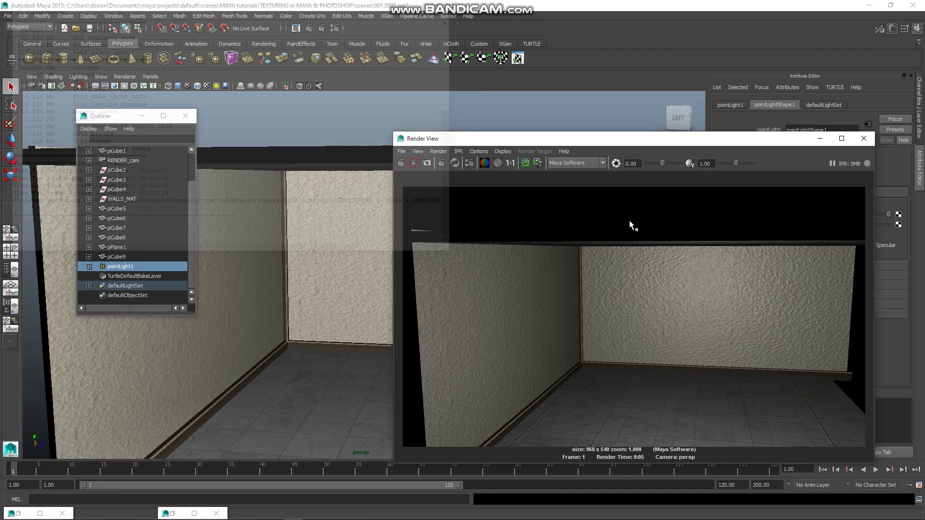
{"action": "left_click_drag", "start_coordinate": [644, 140], "coordinate": [709, 272]}
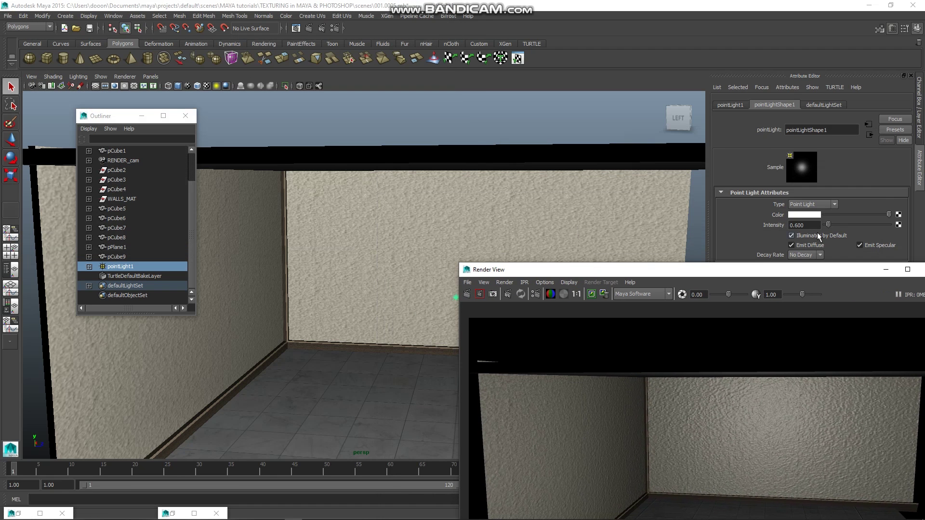
{"action": "left_click", "coordinate": [805, 214]}
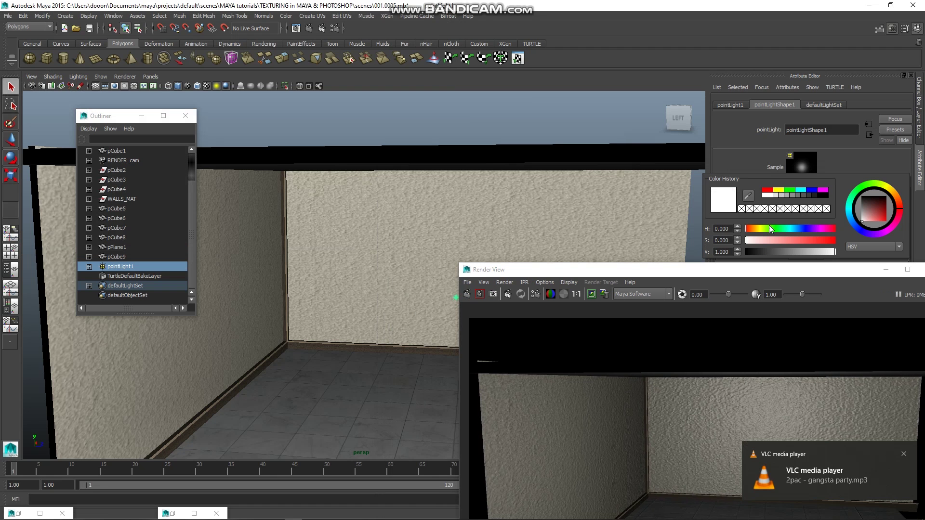
{"action": "left_click", "coordinate": [758, 232]}
{"action": "left_click", "coordinate": [786, 242]}
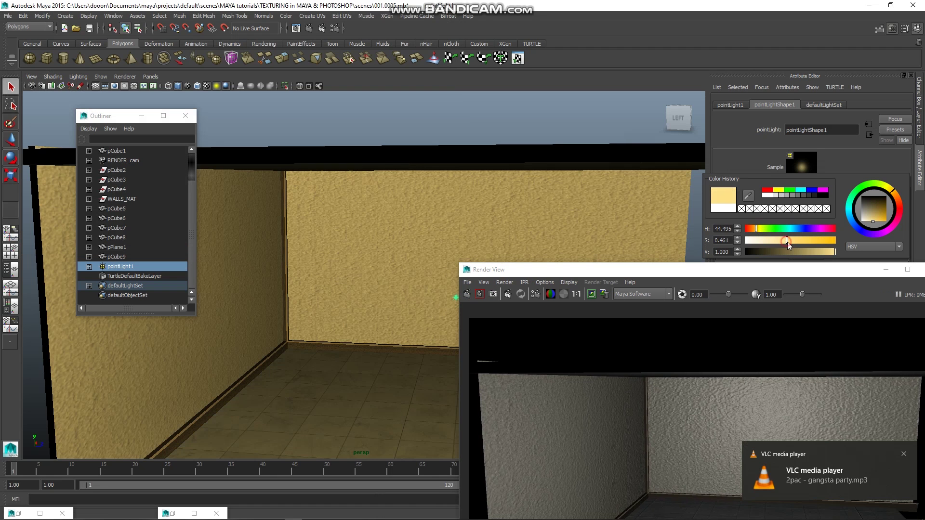
{"action": "left_click_drag", "start_coordinate": [787, 242], "coordinate": [769, 247]}
{"action": "left_click_drag", "start_coordinate": [762, 248], "coordinate": [759, 252]}
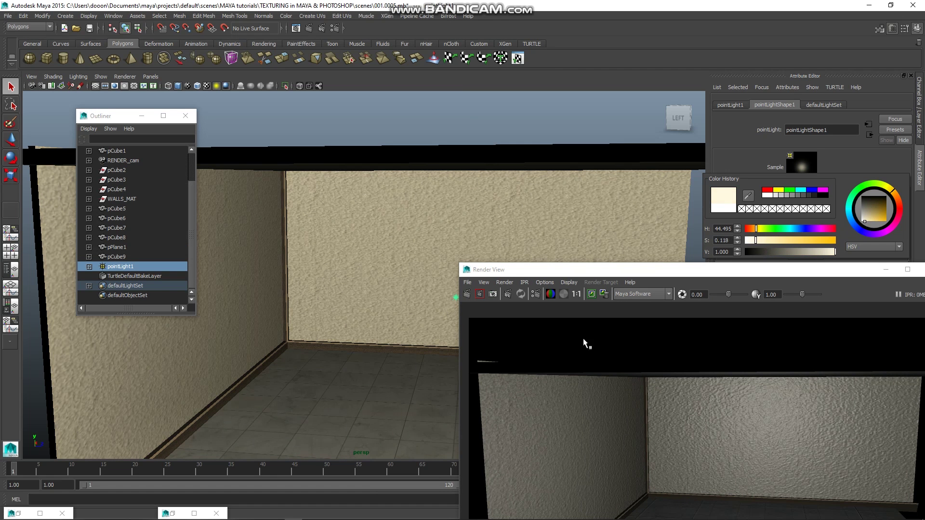
Re-render the room with the warm light and close the render windows
{"action": "left_click", "coordinate": [467, 293]}
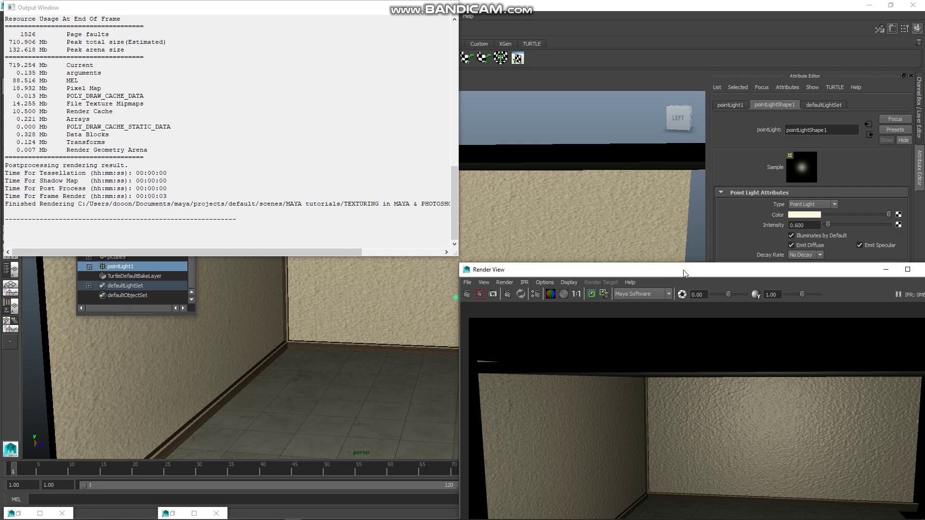
{"action": "left_click_drag", "start_coordinate": [684, 273], "coordinate": [657, 147]}
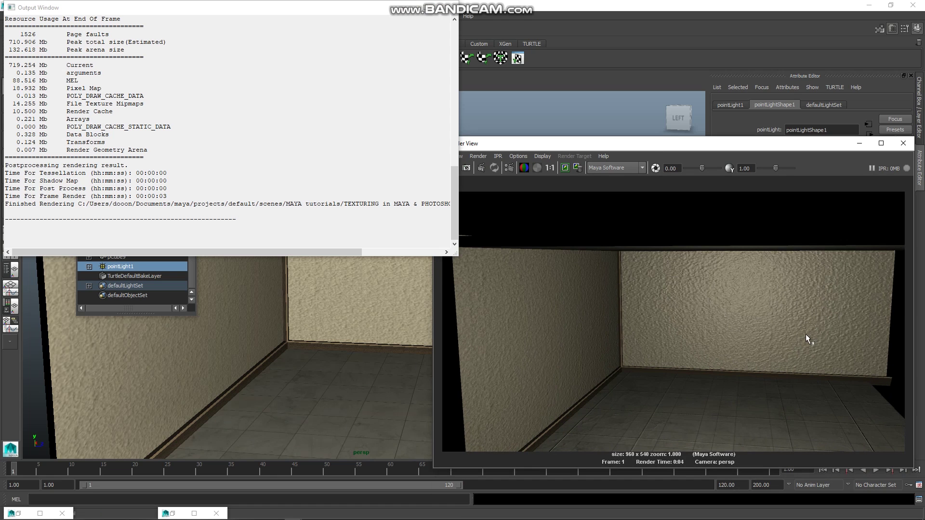
{"action": "left_click", "coordinate": [857, 144]}
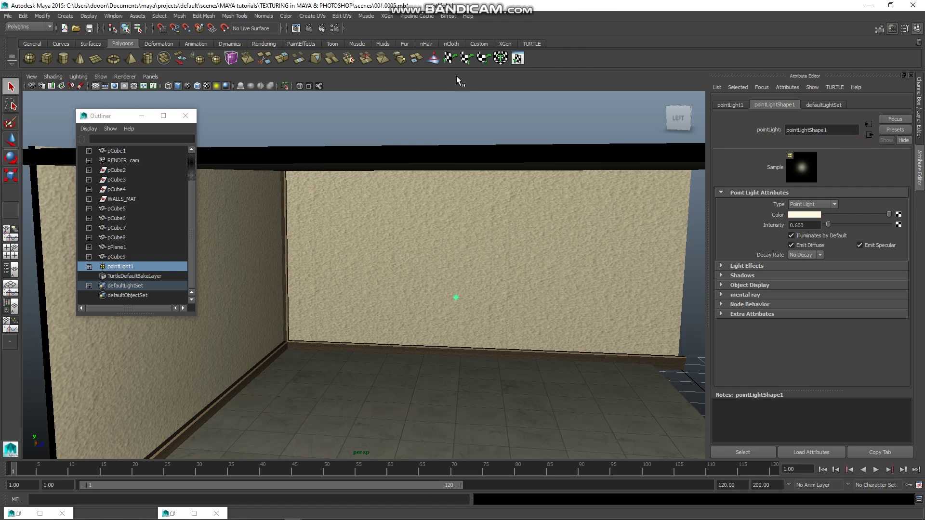
Put away the Outliner, deselect the light, and select the left wall
{"action": "left_click", "coordinate": [141, 116]}
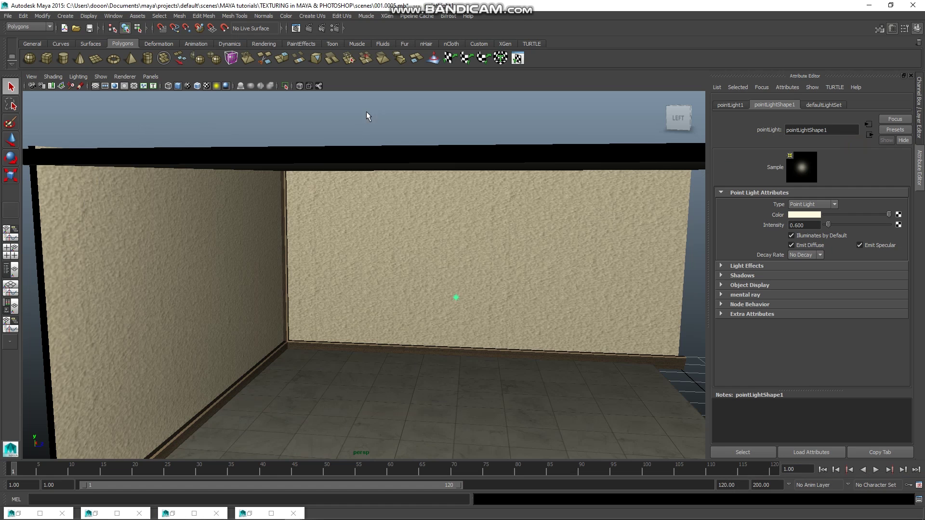
{"action": "left_click", "coordinate": [370, 109]}
{"action": "scroll", "coordinate": [447, 287], "scroll_direction": "down", "scroll_amount": 3}
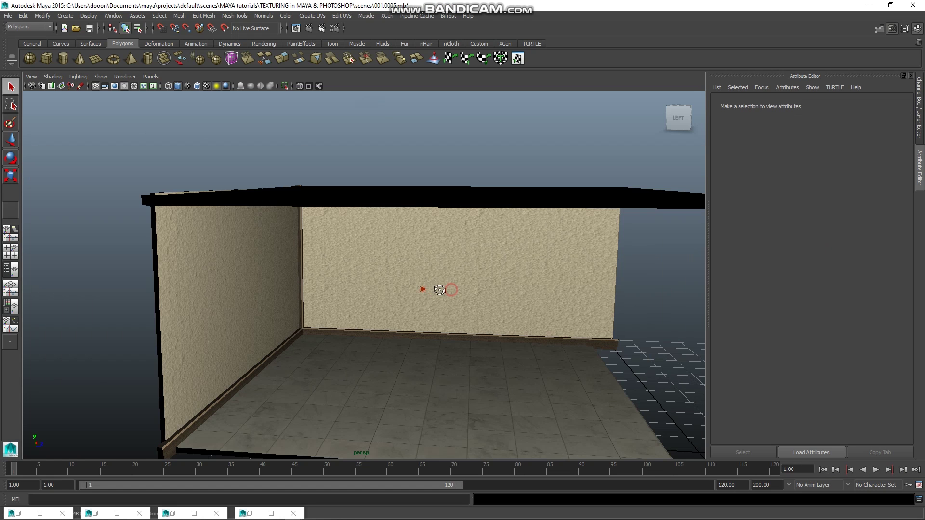
{"action": "mouse_move", "coordinate": [446, 285]}
{"action": "left_mouse_down", "text": "alt"}
{"action": "mouse_move", "coordinate": [393, 286]}
{"action": "mouse_move", "coordinate": [354, 302]}
{"action": "left_mouse_up", "text": "alt"}
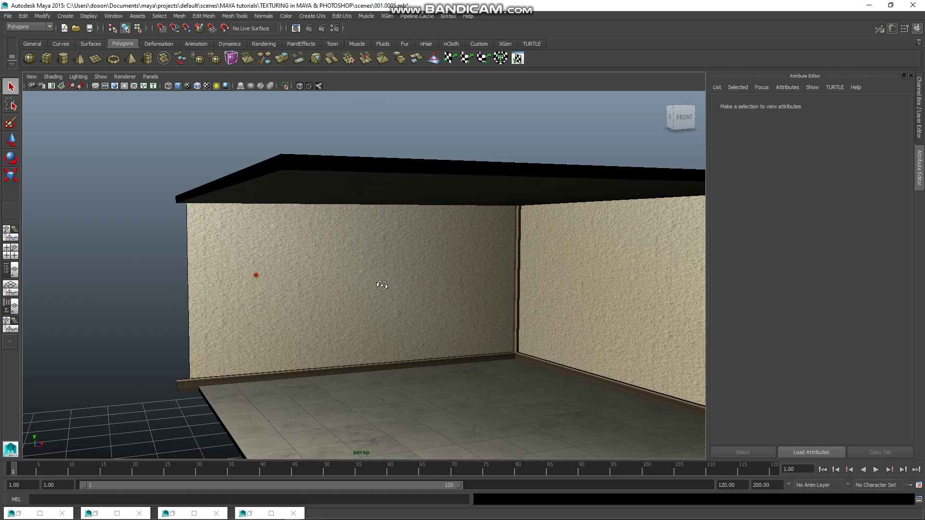
{"action": "left_click", "coordinate": [354, 294]}
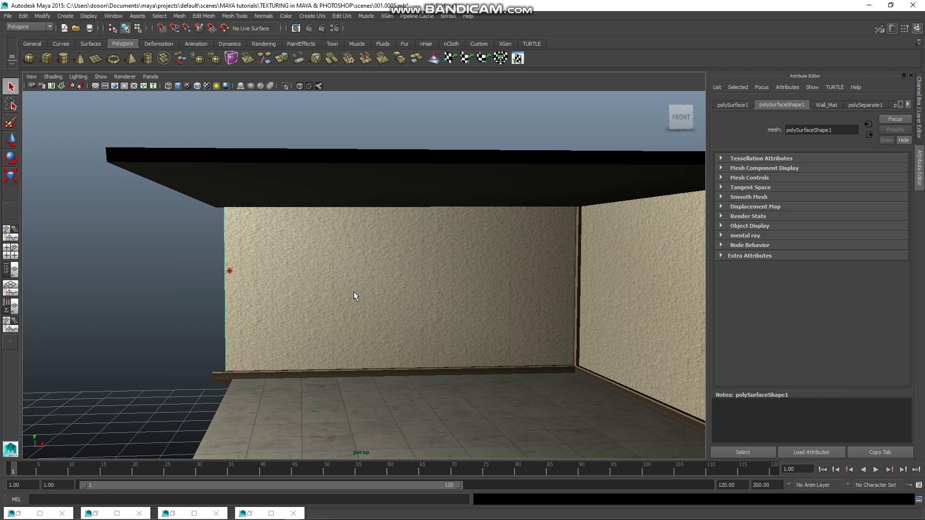
{"action": "left_click", "coordinate": [354, 290]}
{"action": "scroll", "coordinate": [355, 293], "scroll_direction": "down", "scroll_amount": 1}
Center the left wall's pivot with Modify > Center Pivot
{"action": "key", "text": "e"}
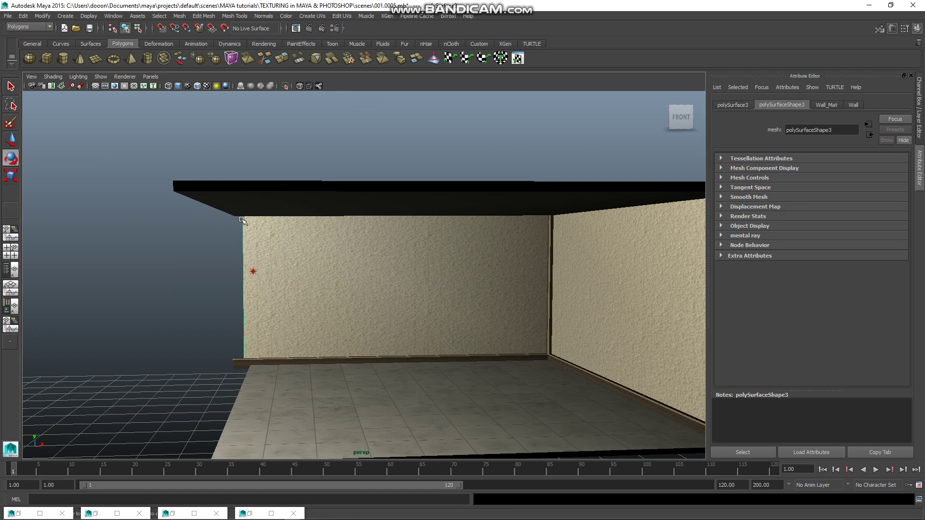
{"action": "scroll", "coordinate": [318, 333], "scroll_direction": "down", "scroll_amount": 3}
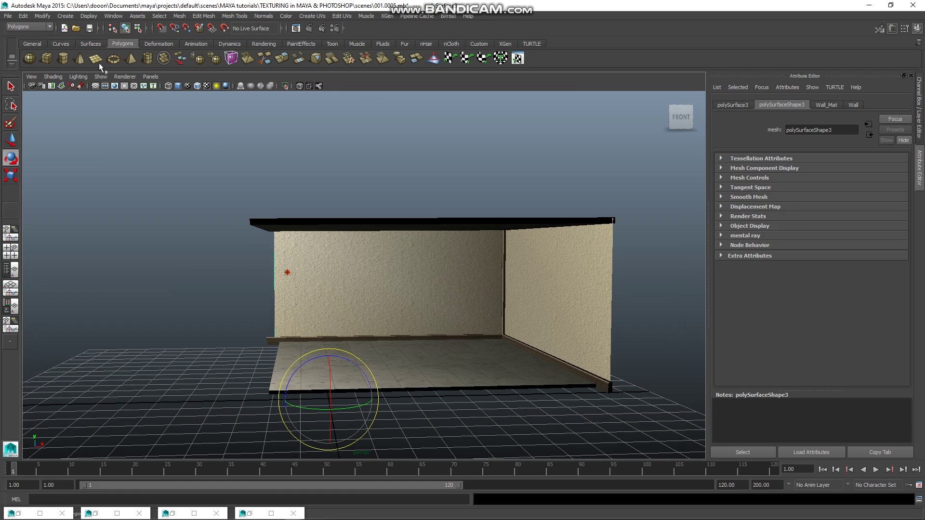
{"action": "left_click", "coordinate": [112, 16]}
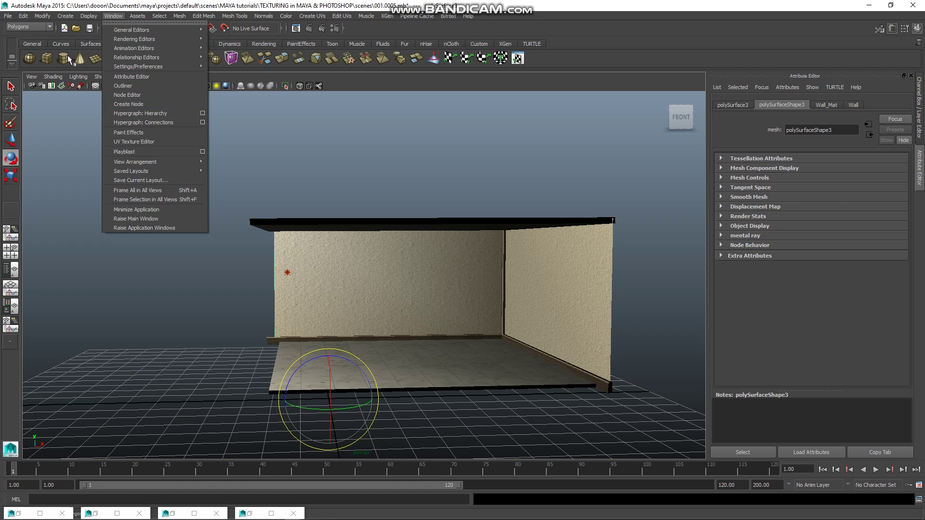
{"action": "left_click", "coordinate": [24, 16]}
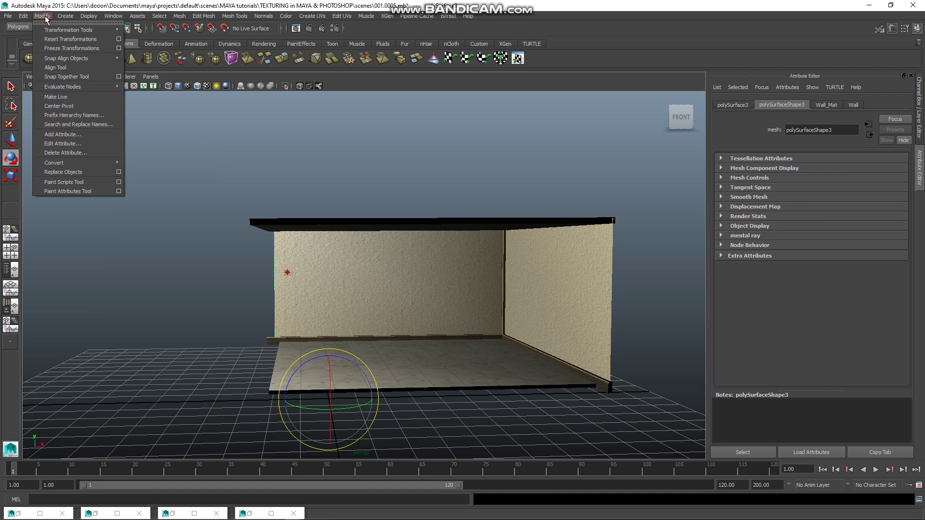
{"action": "left_click", "coordinate": [60, 106]}
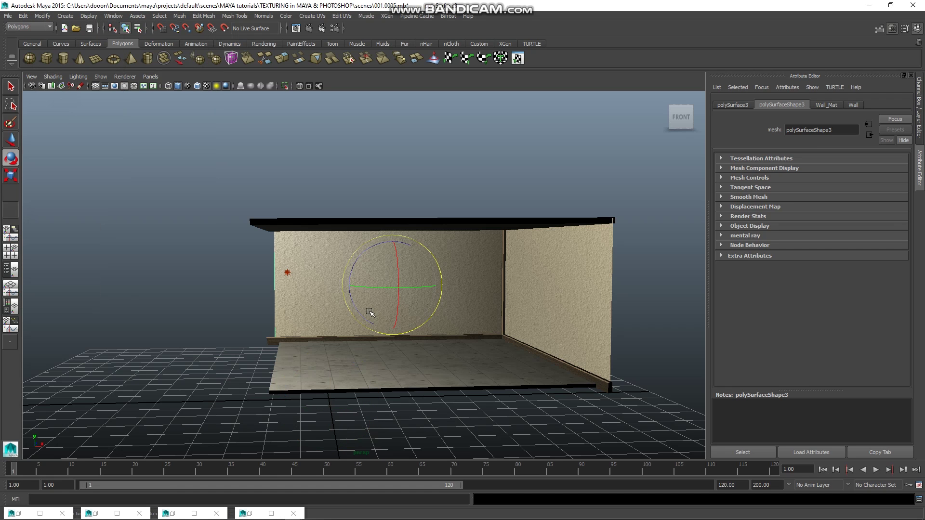
Rotate the left wall to exactly 90 degrees in Rotate Y via the Channel Box
{"action": "key", "text": "w"}
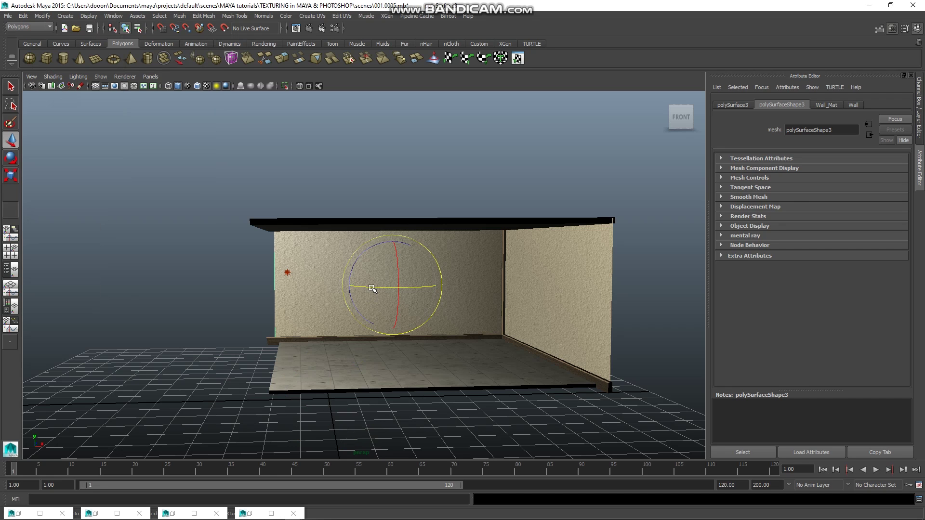
{"action": "left_click_drag", "start_coordinate": [416, 290], "coordinate": [354, 294]}
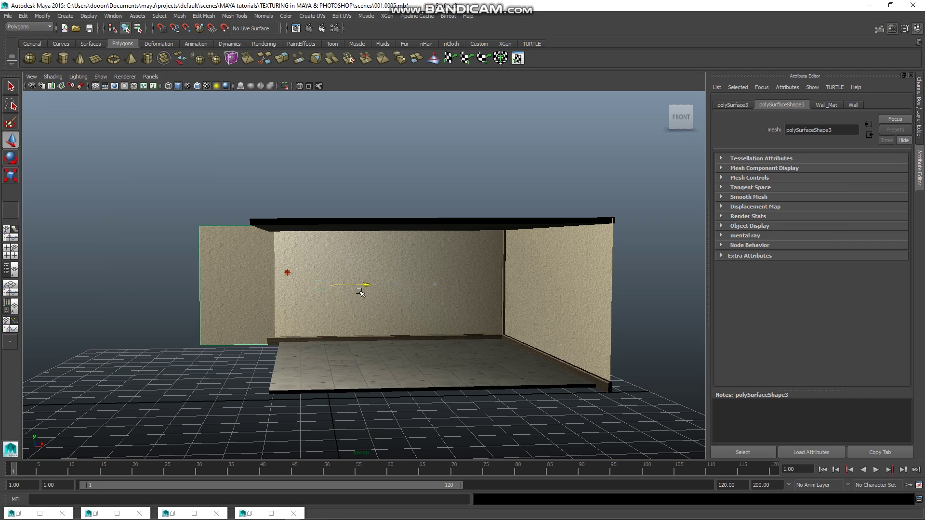
{"action": "key", "text": "e"}
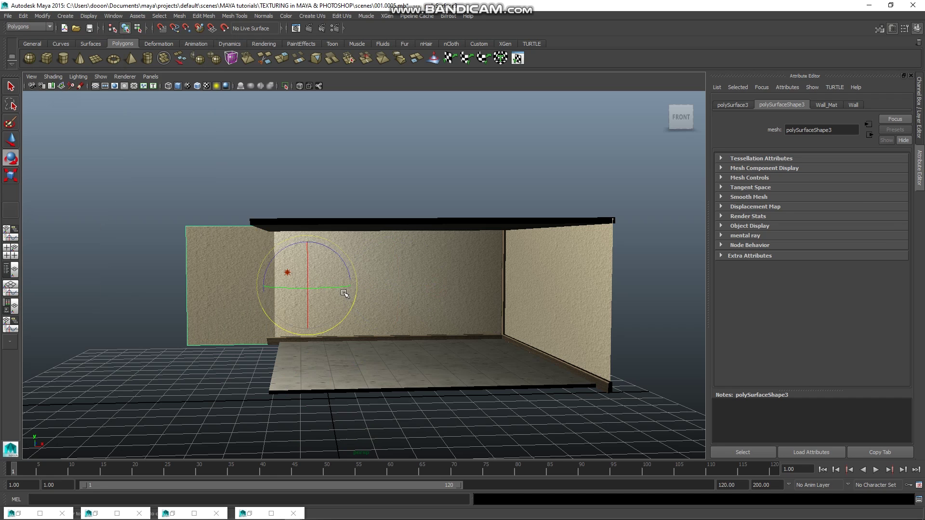
{"action": "left_click_drag", "start_coordinate": [291, 289], "coordinate": [354, 302]}
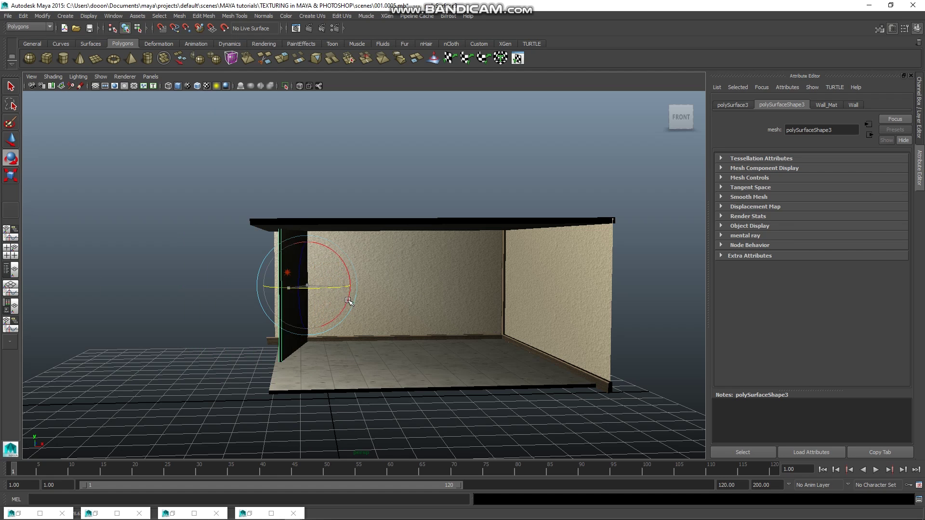
{"action": "left_click", "coordinate": [918, 129]}
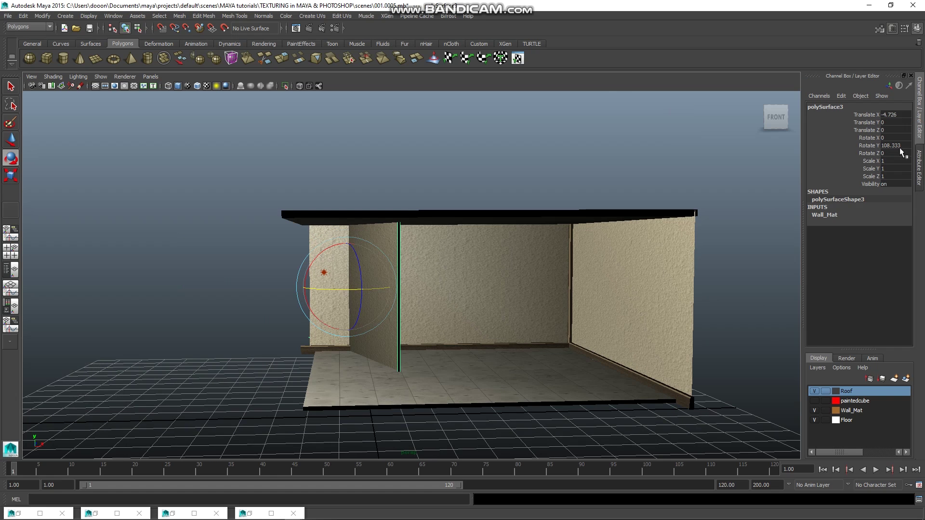
{"action": "left_click_drag", "start_coordinate": [338, 294], "coordinate": [330, 295]}
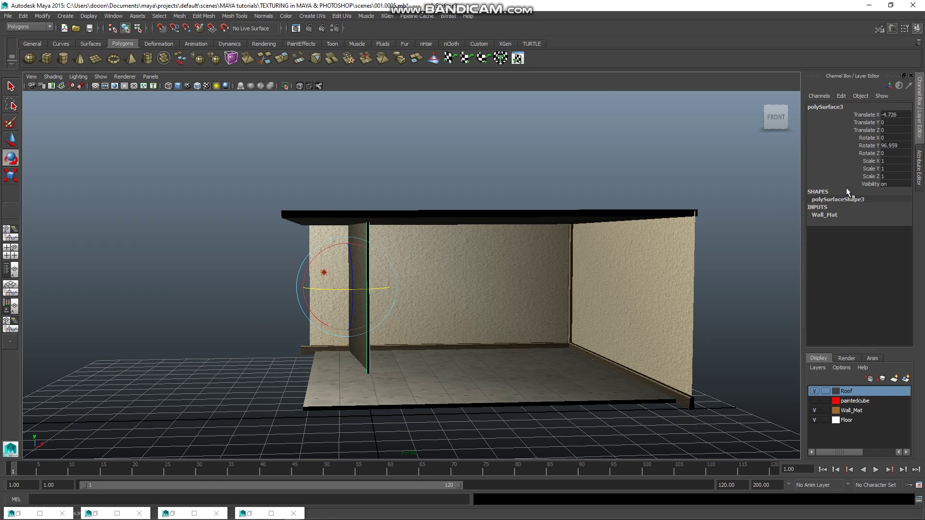
{"action": "double_click", "coordinate": [897, 144]}
{"action": "type", "text": "90"}
{"action": "key", "text": "Return"}
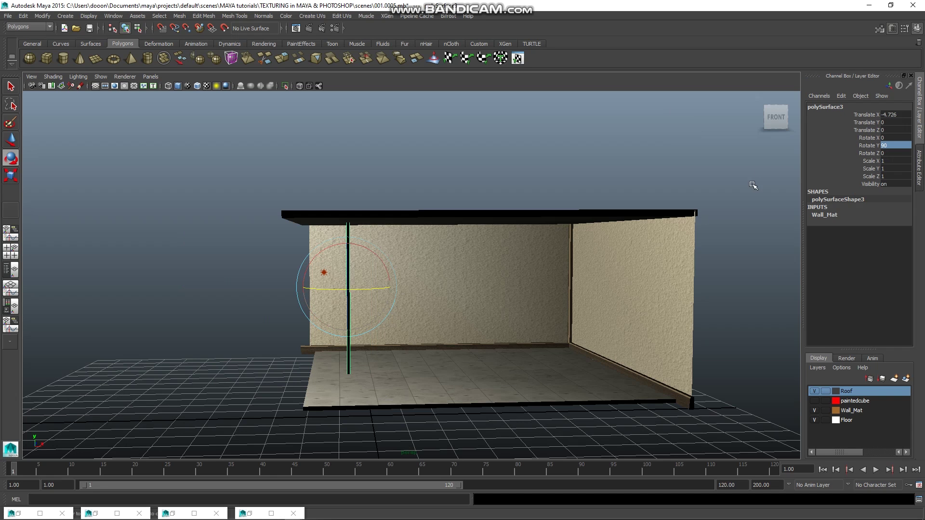
Slide the left wall along X to about -6.345, in line with the room edge
{"action": "key", "text": "w"}
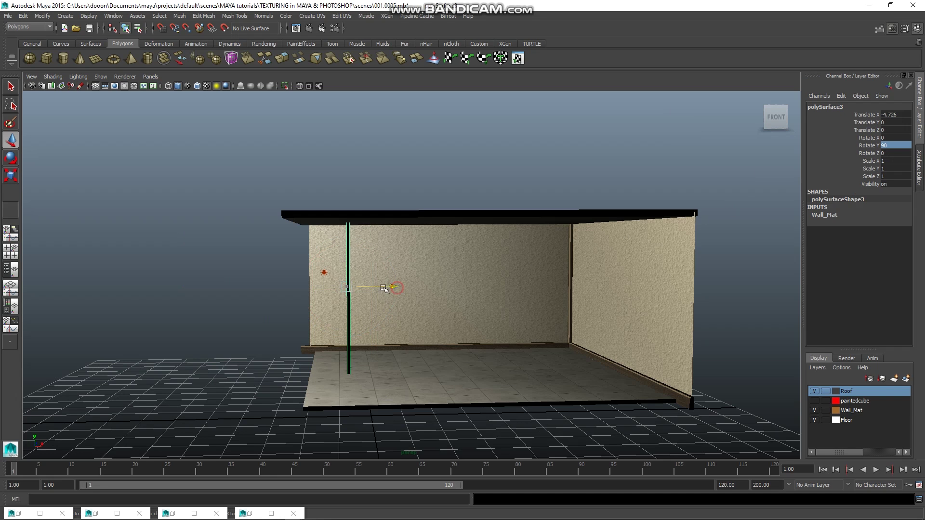
{"action": "left_click_drag", "start_coordinate": [401, 292], "coordinate": [366, 291]}
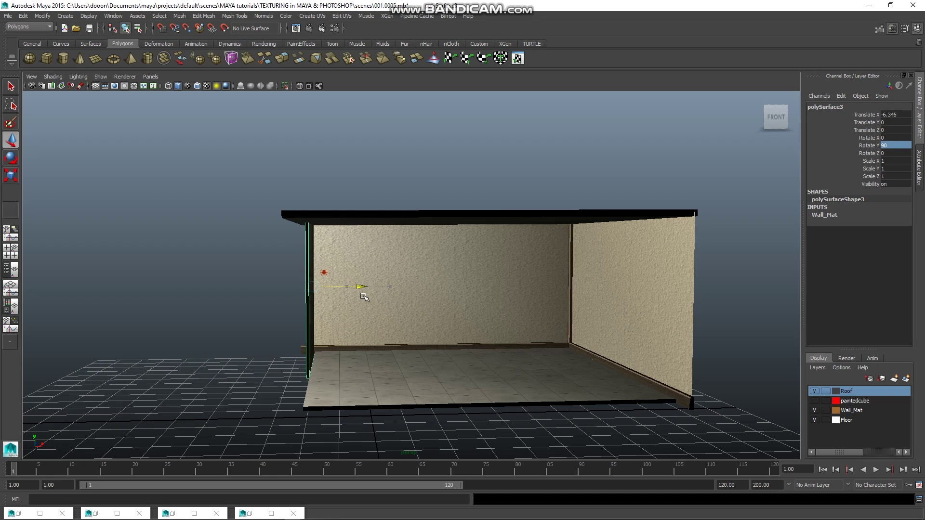
{"action": "mouse_move", "coordinate": [345, 254]}
{"action": "left_mouse_down", "text": "alt"}
{"action": "mouse_move", "coordinate": [399, 295]}
{"action": "mouse_move", "coordinate": [320, 324]}
{"action": "mouse_move", "coordinate": [495, 336]}
{"action": "mouse_move", "coordinate": [520, 351]}
{"action": "left_mouse_up", "text": "alt"}
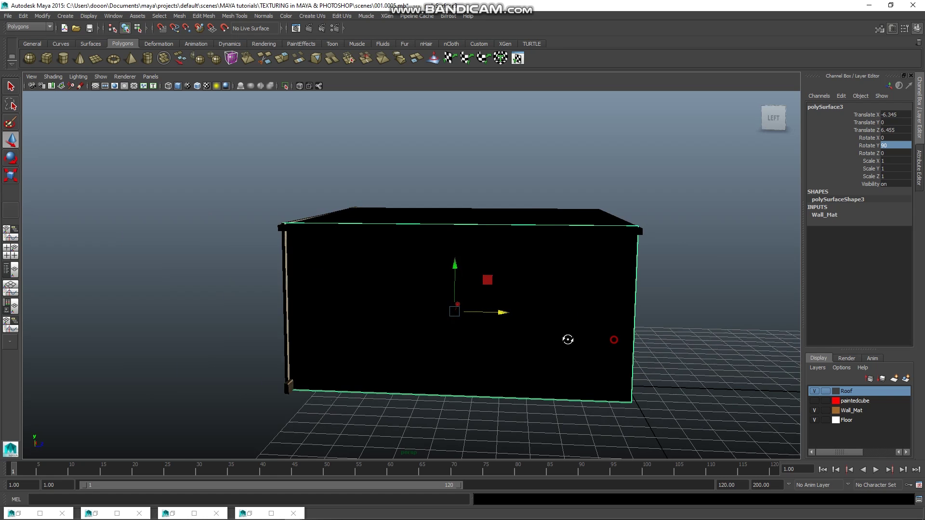
{"action": "left_click_drag", "start_coordinate": [570, 336], "coordinate": [481, 324], "text": "alt"}
{"action": "scroll", "coordinate": [294, 278], "scroll_direction": "up", "scroll_amount": 3}
{"action": "scroll", "coordinate": [294, 278], "scroll_direction": "down", "scroll_amount": 5}
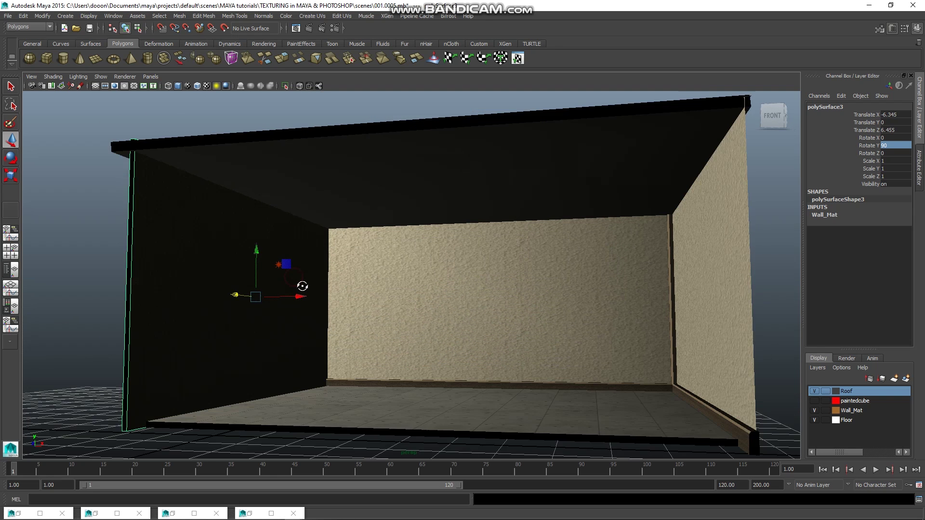
{"action": "left_click_drag", "start_coordinate": [302, 284], "coordinate": [301, 298], "text": "alt"}
Change the viewport lighting mode and select the baseboard plank pCube7
{"action": "left_click", "coordinate": [78, 77]}
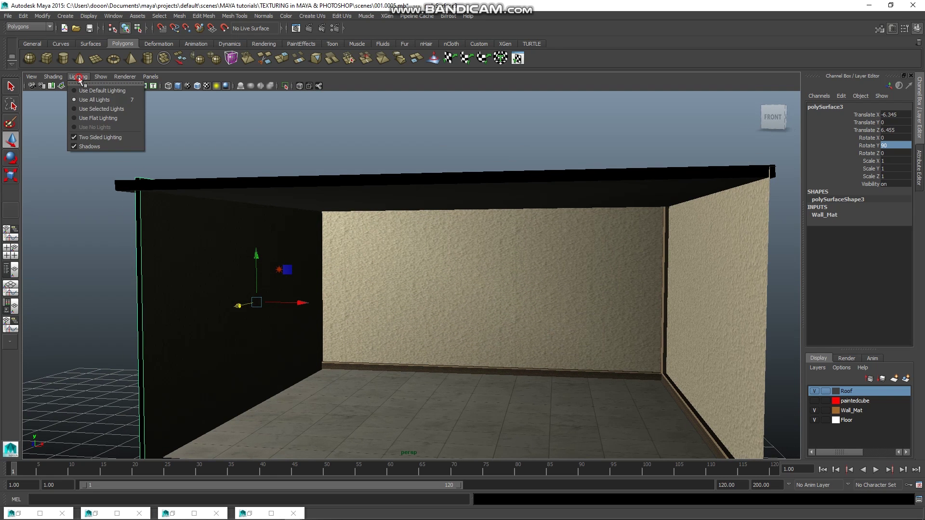
{"action": "left_click", "coordinate": [99, 93]}
{"action": "scroll", "coordinate": [398, 334], "scroll_direction": "up", "scroll_amount": 3}
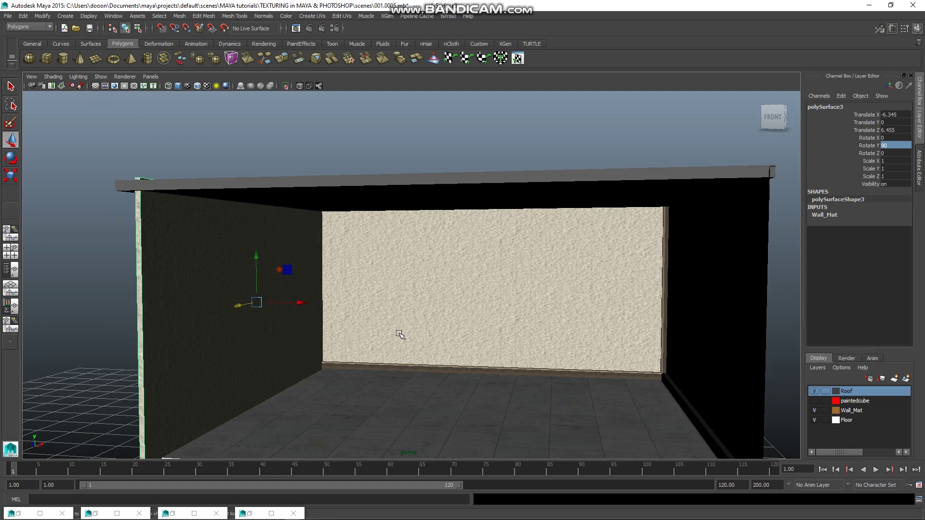
{"action": "mouse_move", "coordinate": [398, 334]}
{"action": "left_mouse_down", "text": "alt"}
{"action": "mouse_move", "coordinate": [350, 322]}
{"action": "mouse_move", "coordinate": [364, 318]}
{"action": "left_mouse_up", "text": "alt"}
{"action": "scroll", "coordinate": [400, 330], "scroll_direction": "up", "scroll_amount": 3}
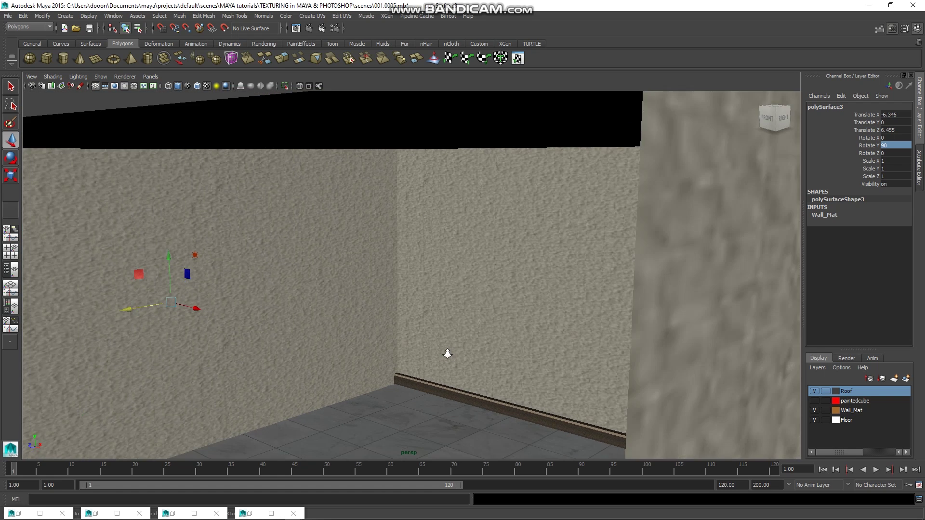
{"action": "scroll", "coordinate": [446, 351], "scroll_direction": "down", "scroll_amount": 3}
{"action": "scroll", "coordinate": [405, 355], "scroll_direction": "down", "scroll_amount": 2}
{"action": "scroll", "coordinate": [417, 354], "scroll_direction": "down", "scroll_amount": 1}
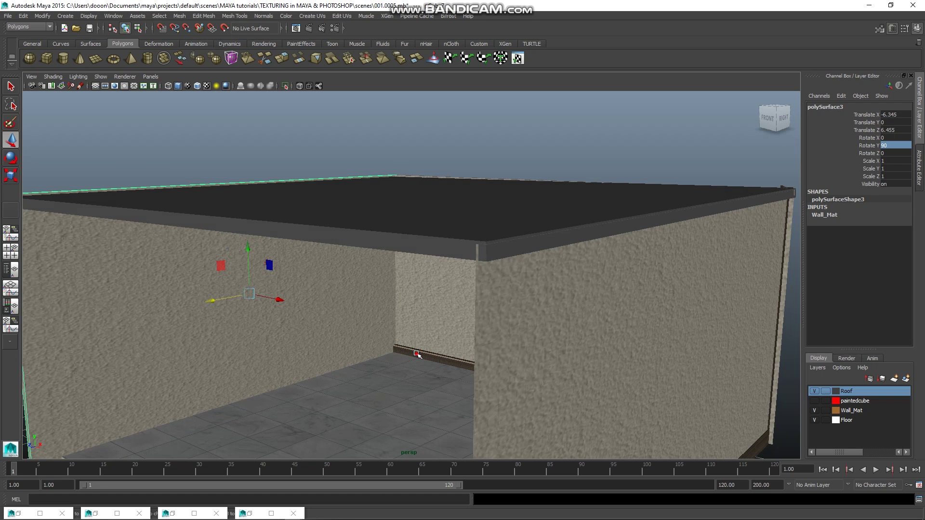
{"action": "left_click", "coordinate": [418, 354]}
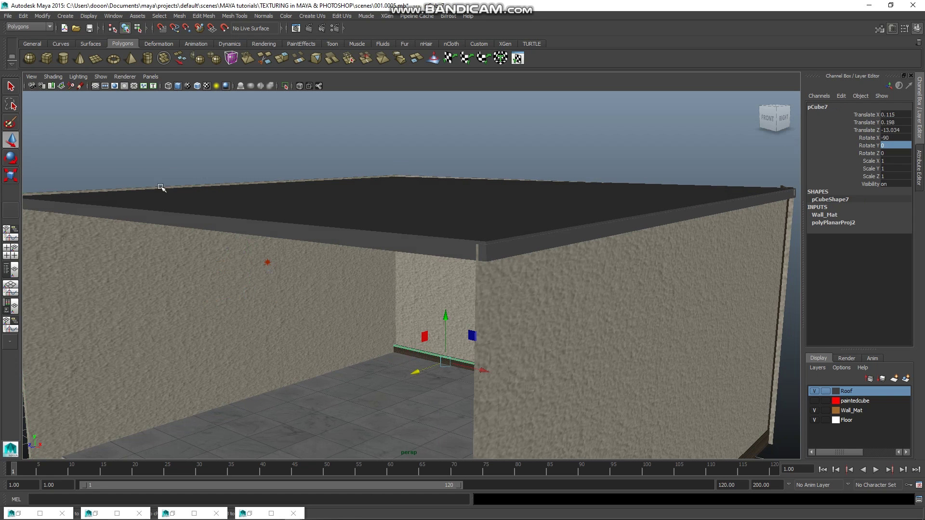
Duplicate the baseboard plank and rotate the copy 90 degrees in Y
{"action": "left_click", "coordinate": [30, 18]}
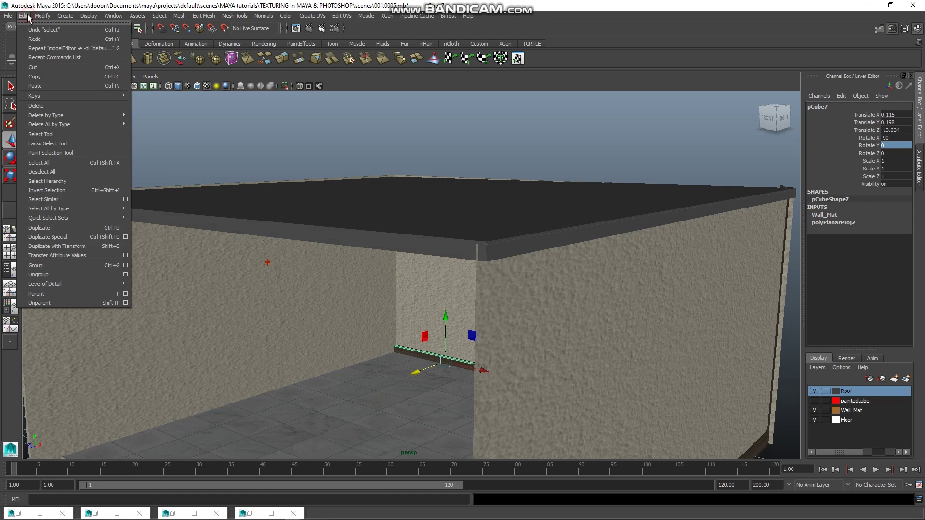
{"action": "left_click", "coordinate": [97, 230]}
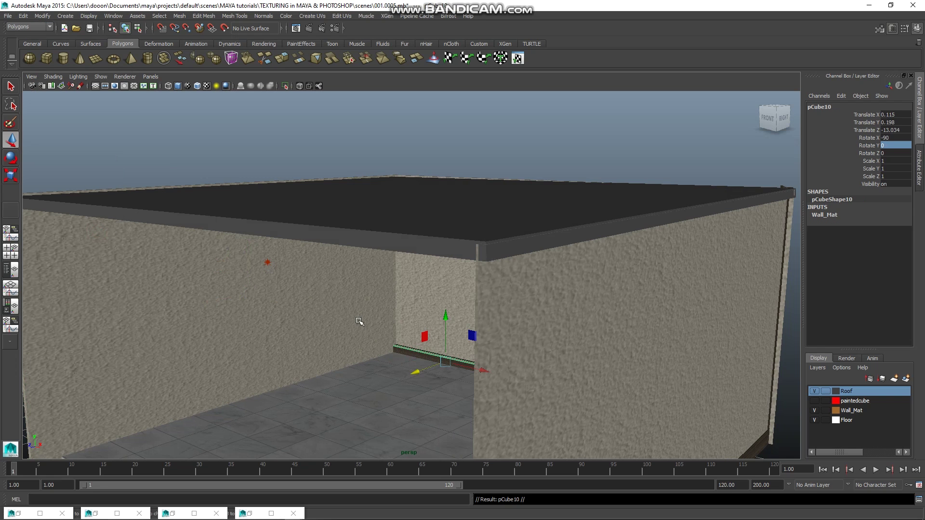
{"action": "key", "text": "e"}
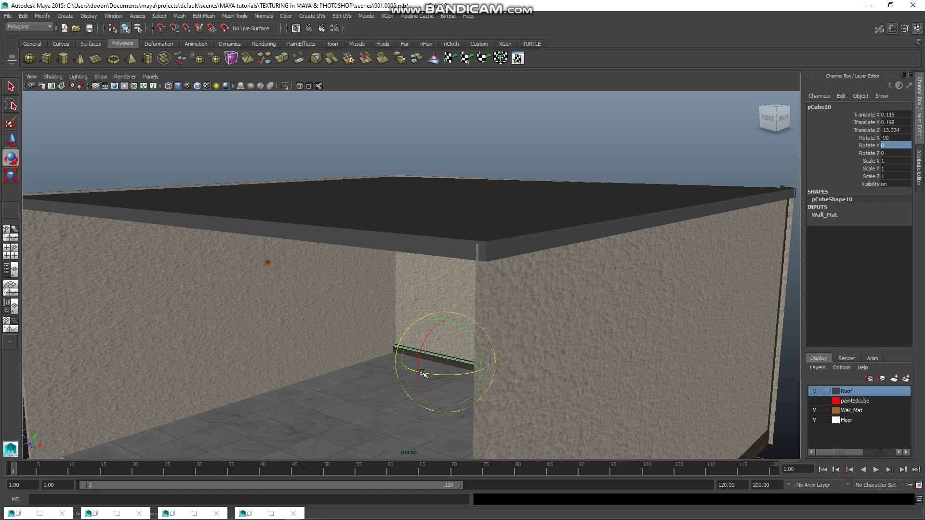
{"action": "left_click_drag", "start_coordinate": [426, 374], "coordinate": [443, 374]}
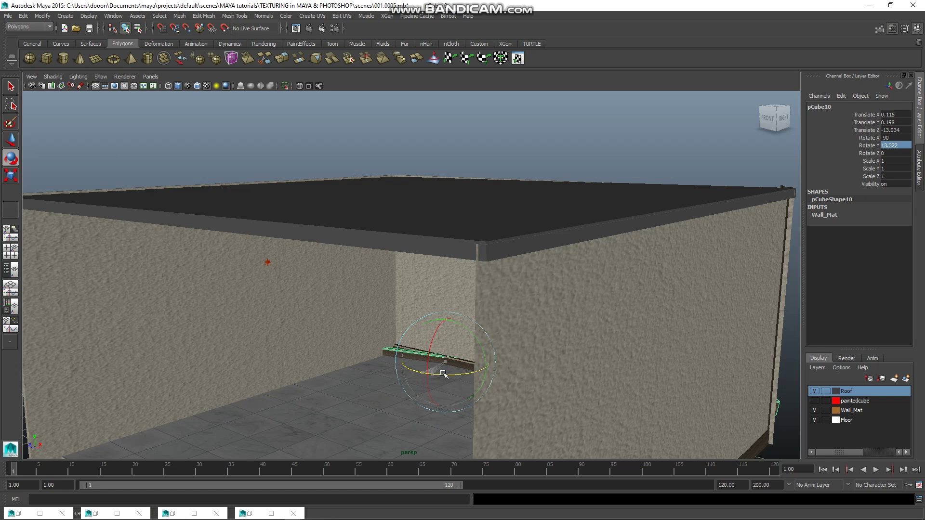
{"action": "double_click", "coordinate": [904, 145]}
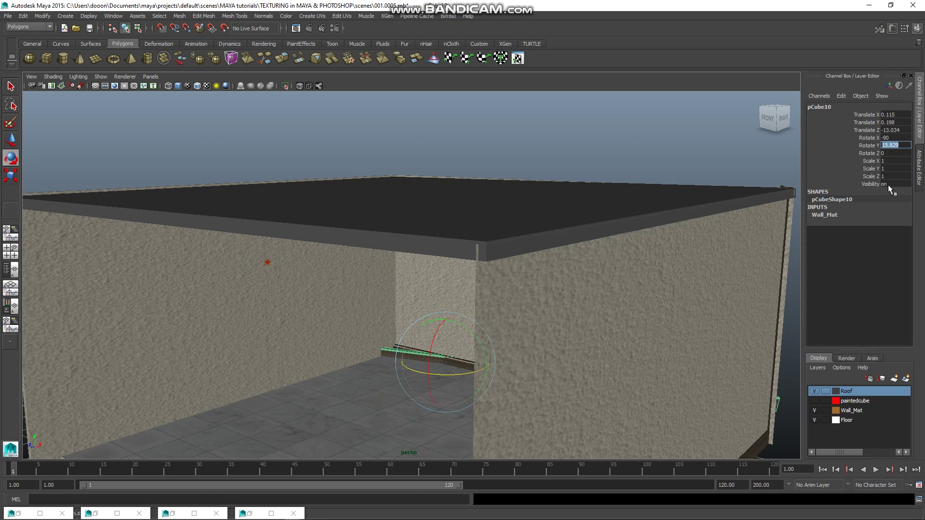
{"action": "type", "text": "90"}
{"action": "key", "text": "Return"}
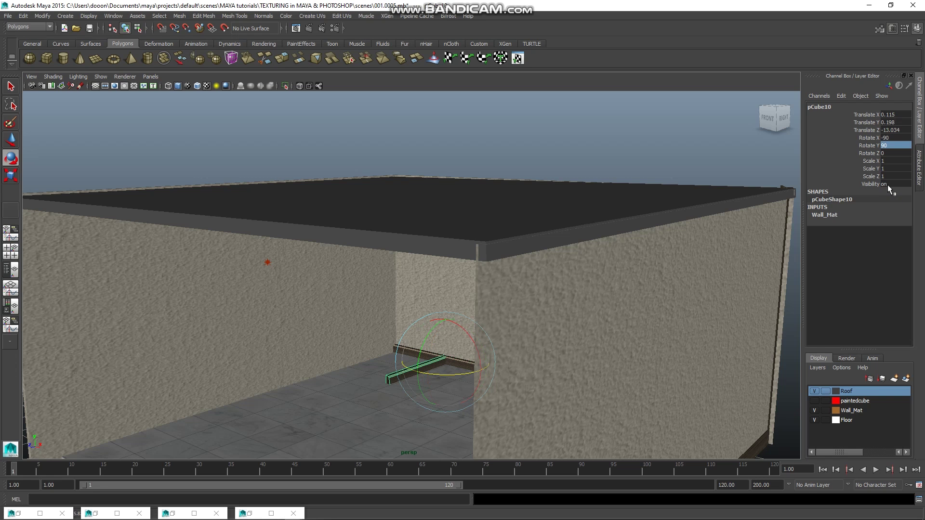
Move the copied plank toward the left wall and frame it in top view
{"action": "key", "text": "w"}
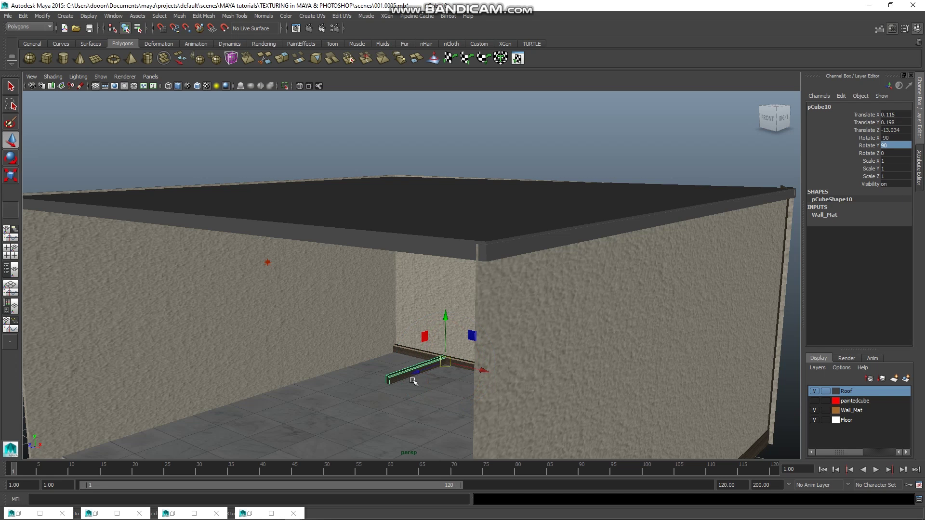
{"action": "mouse_move", "coordinate": [419, 372]}
{"action": "left_mouse_down"}
{"action": "mouse_move", "coordinate": [168, 453]}
{"action": "mouse_move", "coordinate": [200, 423]}
{"action": "mouse_move", "coordinate": [324, 389]}
{"action": "mouse_move", "coordinate": [279, 376]}
{"action": "mouse_move", "coordinate": [217, 380]}
{"action": "left_mouse_up"}
{"action": "scroll", "coordinate": [202, 422], "scroll_direction": "down", "scroll_amount": 4}
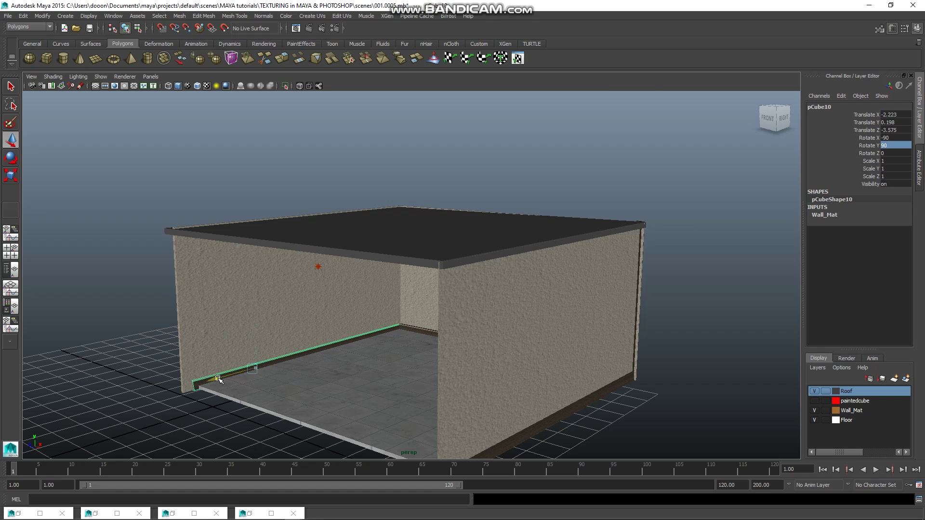
{"action": "key", "text": "space"}
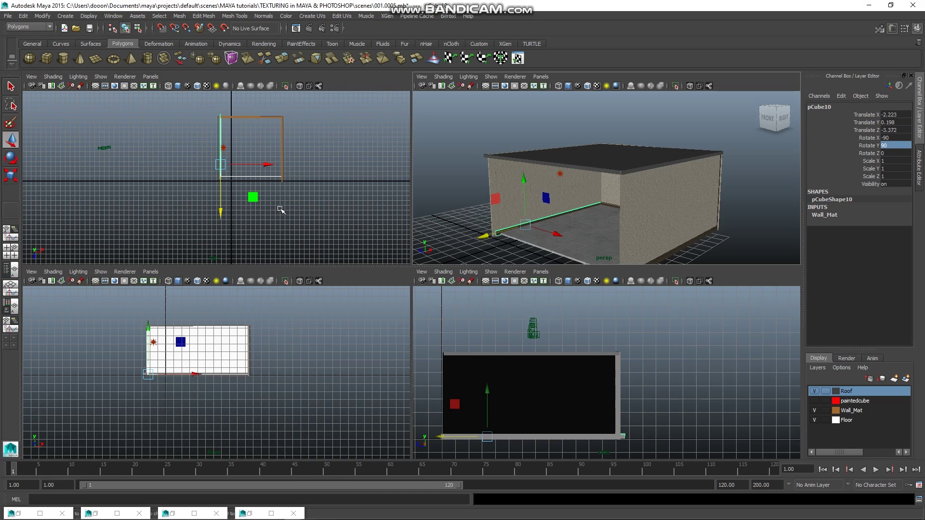
{"action": "key", "text": "space"}
{"action": "mouse_move", "coordinate": [258, 220]}
{"action": "right_mouse_down", "text": "alt"}
{"action": "mouse_move", "coordinate": [268, 217]}
{"action": "mouse_move", "coordinate": [330, 275]}
{"action": "mouse_move", "coordinate": [367, 262]}
{"action": "mouse_move", "coordinate": [378, 230]}
{"action": "right_mouse_up", "text": "alt"}
{"action": "middle_click_drag", "start_coordinate": [378, 230], "coordinate": [394, 302], "text": "alt"}
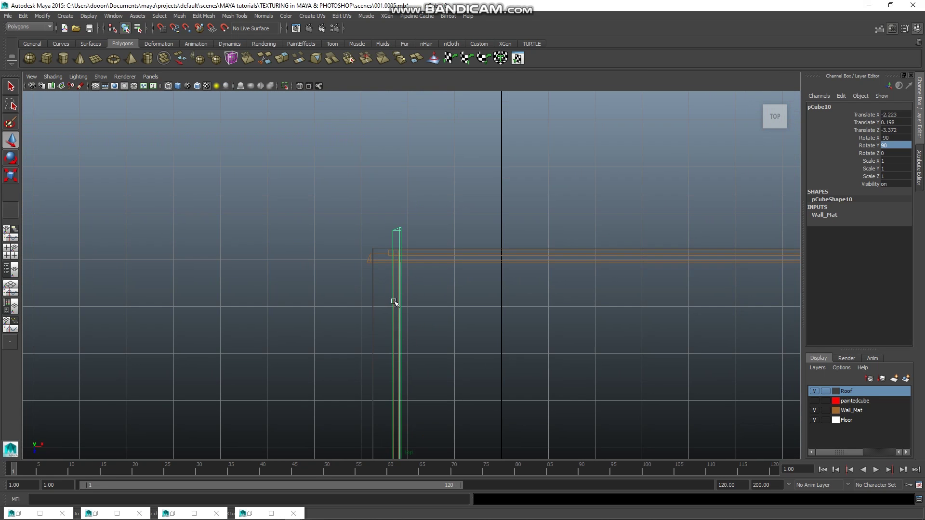
Nudge the plank in top view so it lines up with the left wall
{"action": "scroll", "coordinate": [413, 407], "scroll_direction": "down", "scroll_amount": 1}
{"action": "scroll", "coordinate": [415, 425], "scroll_direction": "down", "scroll_amount": 1}
{"action": "scroll", "coordinate": [409, 421], "scroll_direction": "down", "scroll_amount": 1}
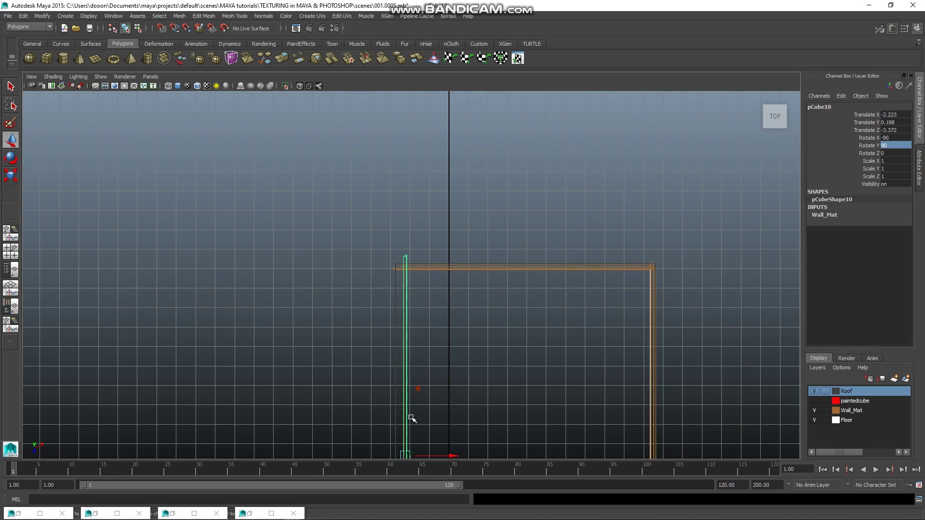
{"action": "scroll", "coordinate": [410, 429], "scroll_direction": "down", "scroll_amount": 1}
{"action": "scroll", "coordinate": [410, 439], "scroll_direction": "down", "scroll_amount": 1}
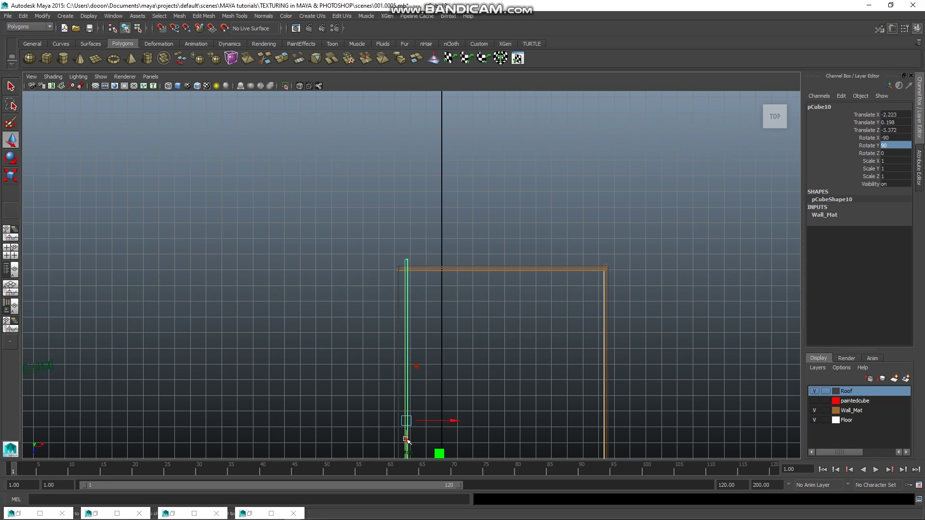
{"action": "left_click_drag", "start_coordinate": [406, 440], "coordinate": [406, 449]}
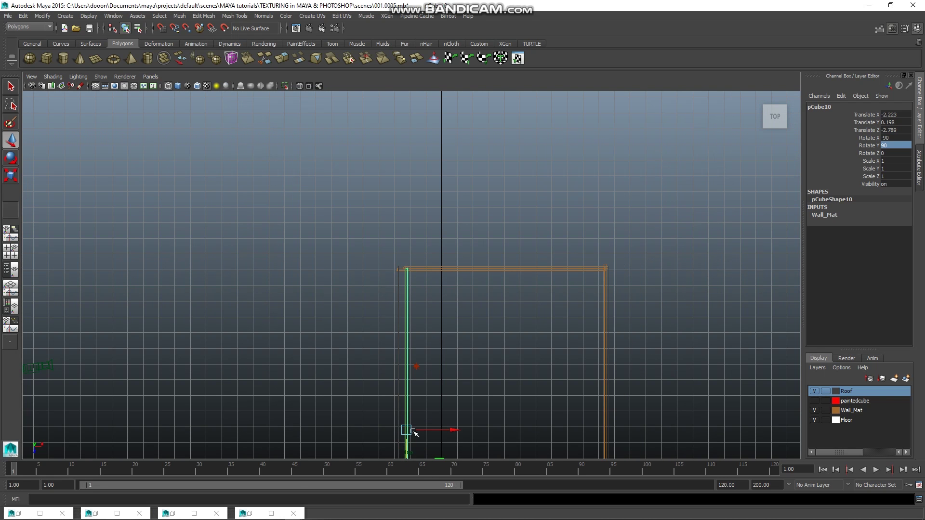
Check the plank's placement in wireframe side and front views, then return to perspective
{"action": "key", "text": "space"}
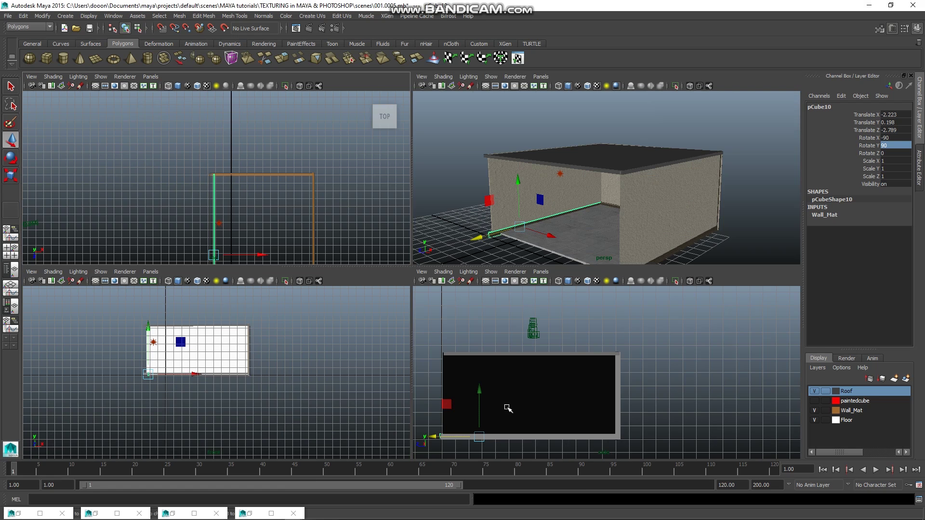
{"action": "key", "text": "space"}
{"action": "scroll", "coordinate": [460, 395], "scroll_direction": "up", "scroll_amount": 2}
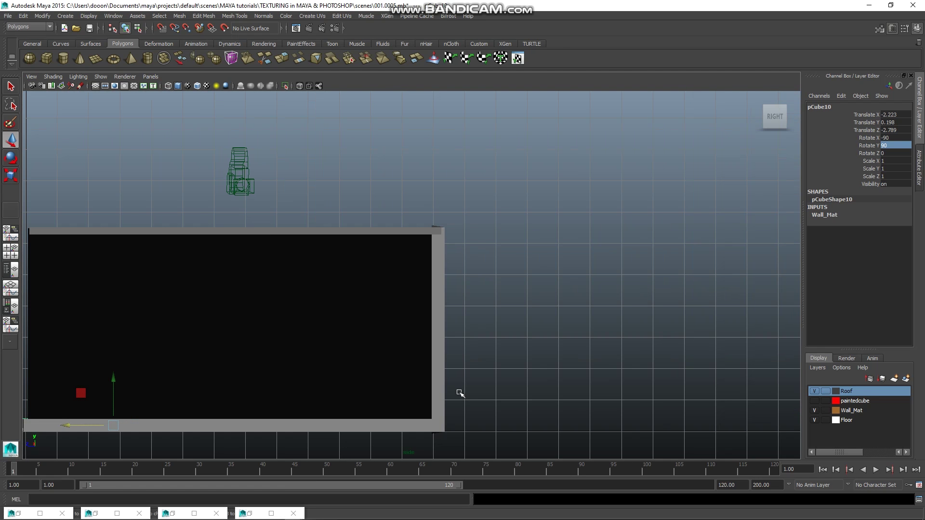
{"action": "key", "text": "4"}
{"action": "middle_click_drag", "start_coordinate": [396, 389], "coordinate": [513, 318], "text": "alt"}
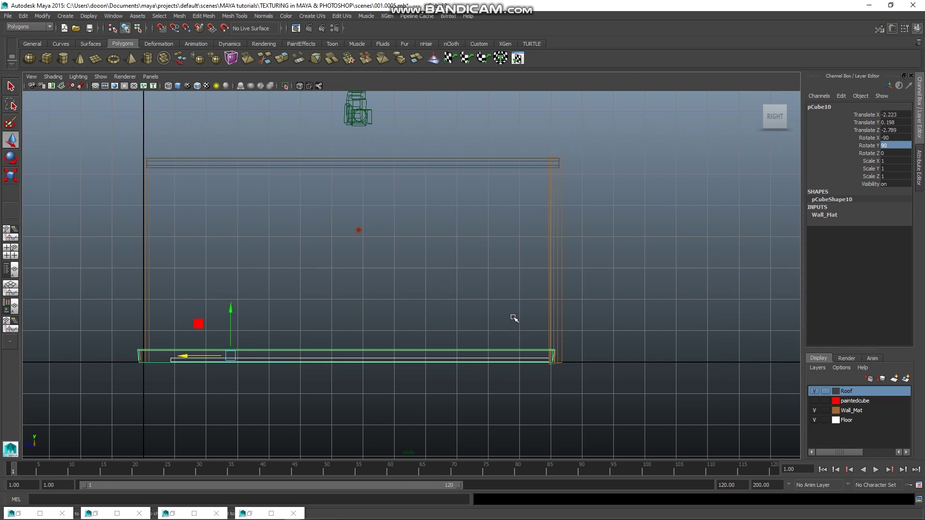
{"action": "key", "text": "space"}
{"action": "key", "text": "space"}
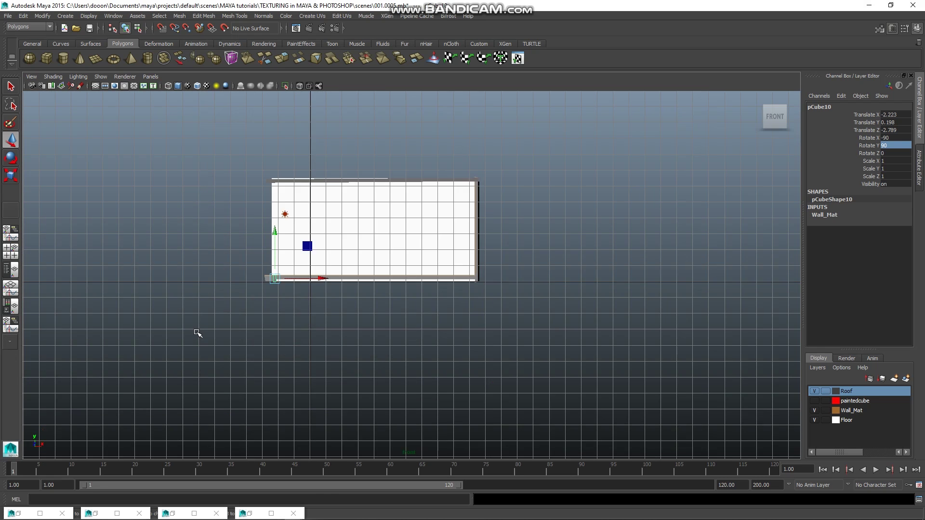
{"action": "key", "text": "4"}
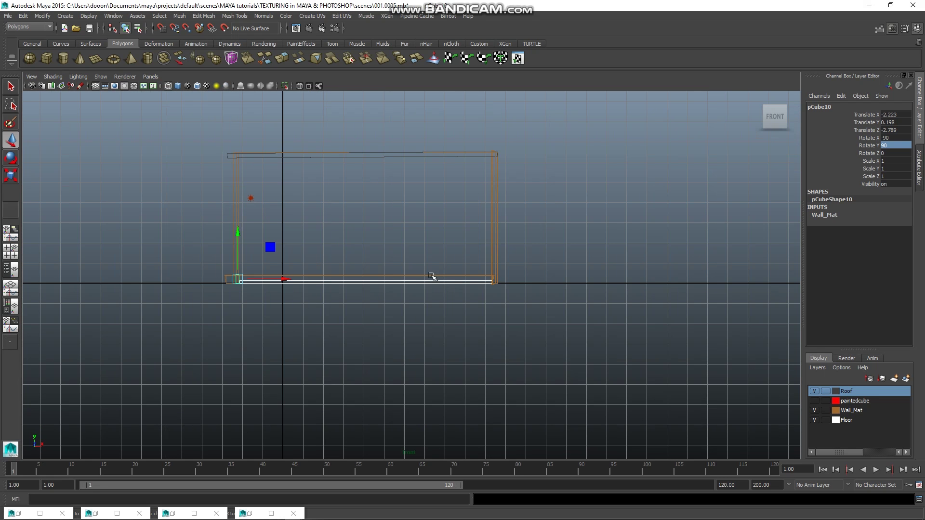
{"action": "key", "text": "space"}
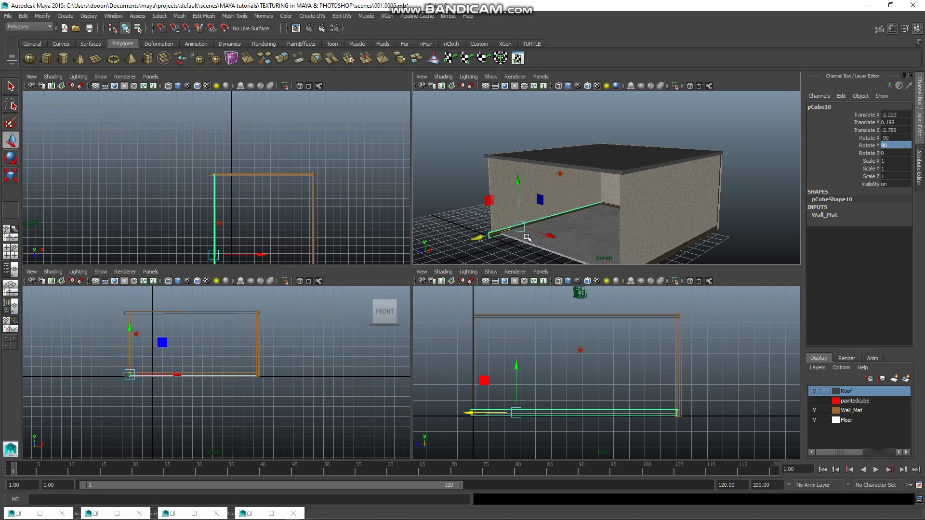
{"action": "key", "text": "space"}
{"action": "scroll", "coordinate": [527, 242], "scroll_direction": "up", "scroll_amount": 5}
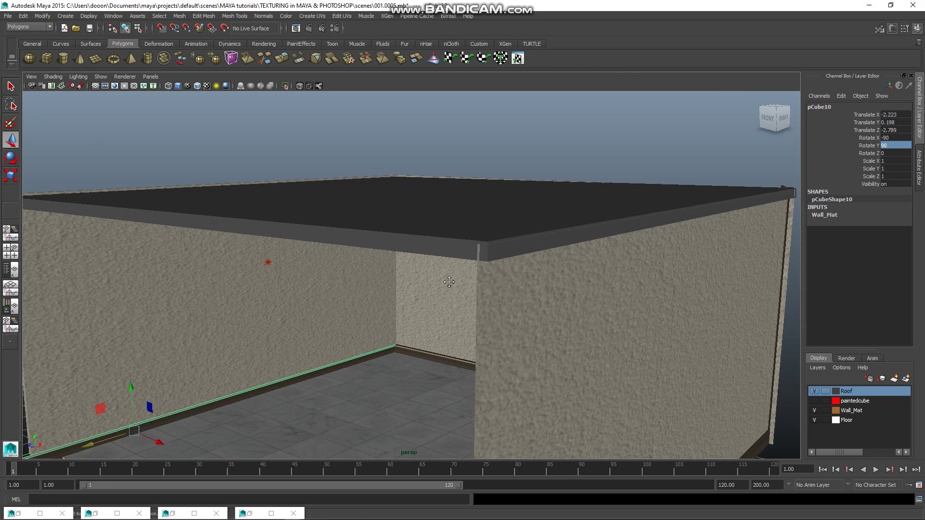
Move the camera in to the room corner and select the left baseboard's front face
{"action": "left_click_drag", "start_coordinate": [587, 239], "coordinate": [249, 330], "text": "alt"}
{"action": "left_click", "coordinate": [506, 305]}
{"action": "mouse_move", "coordinate": [506, 306]}
{"action": "right_mouse_down", "text": "alt"}
{"action": "mouse_move", "coordinate": [562, 289]}
{"action": "mouse_move", "coordinate": [488, 294]}
{"action": "right_mouse_up", "text": "alt"}
{"action": "left_click_drag", "start_coordinate": [489, 294], "coordinate": [524, 292], "text": "alt"}
{"action": "mouse_move", "coordinate": [523, 292]}
{"action": "right_mouse_down", "text": "alt"}
{"action": "mouse_move", "coordinate": [588, 299]}
{"action": "mouse_move", "coordinate": [597, 283]}
{"action": "mouse_move", "coordinate": [452, 181]}
{"action": "mouse_move", "coordinate": [468, 190]}
{"action": "right_mouse_up", "text": "alt"}
{"action": "mouse_move", "coordinate": [467, 190]}
{"action": "left_mouse_down", "text": "alt"}
{"action": "mouse_move", "coordinate": [560, 228]}
{"action": "mouse_move", "coordinate": [530, 212]}
{"action": "left_mouse_up", "text": "alt"}
{"action": "mouse_move", "coordinate": [535, 268]}
{"action": "left_mouse_down", "text": "alt"}
{"action": "mouse_move", "coordinate": [496, 324]}
{"action": "mouse_move", "coordinate": [489, 316]}
{"action": "left_mouse_up", "text": "alt"}
{"action": "left_click", "coordinate": [472, 295]}
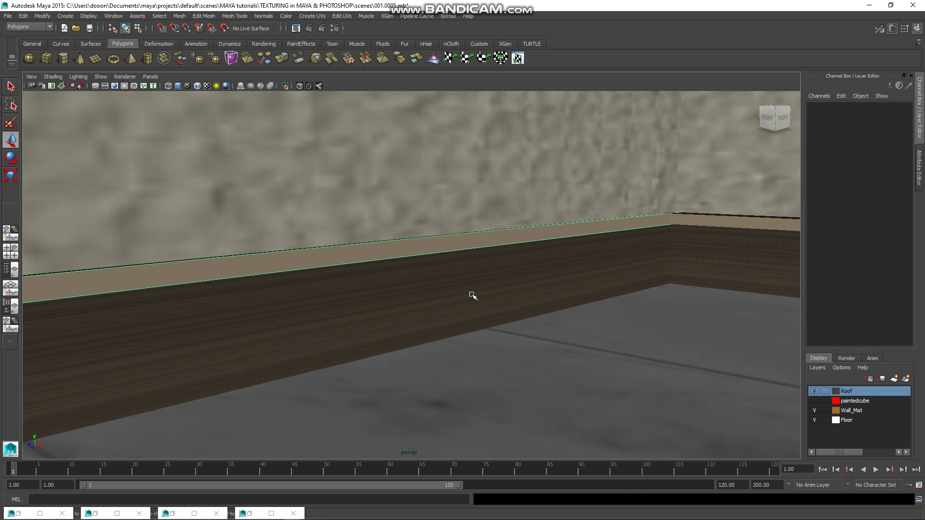
{"action": "right_click_drag", "start_coordinate": [472, 295], "coordinate": [424, 310]}
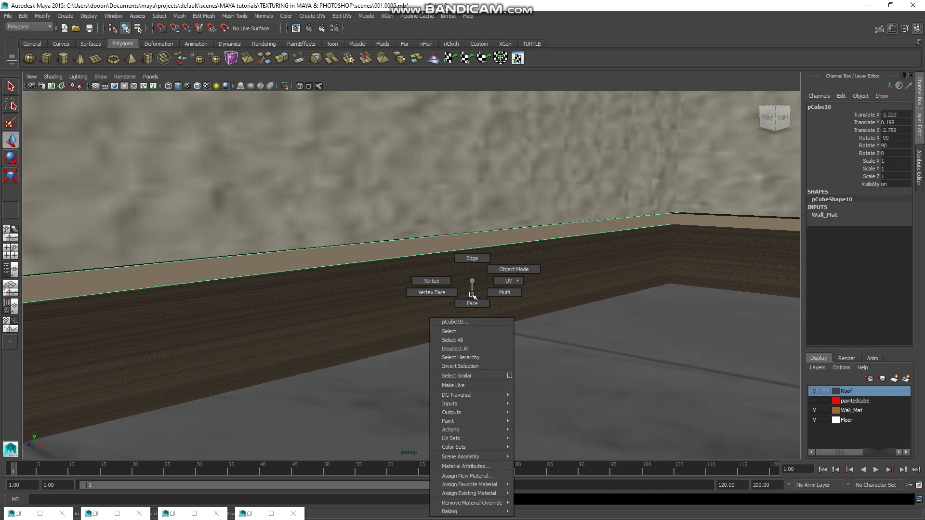
{"action": "left_click", "coordinate": [422, 304]}
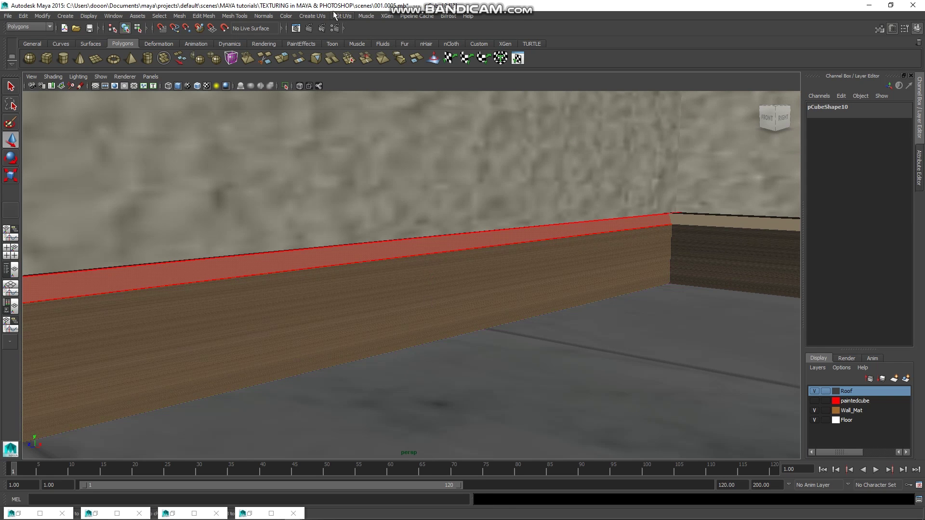
Apply automatic, then planar UV mapping to the left baseboard face
{"action": "left_click", "coordinate": [314, 17]}
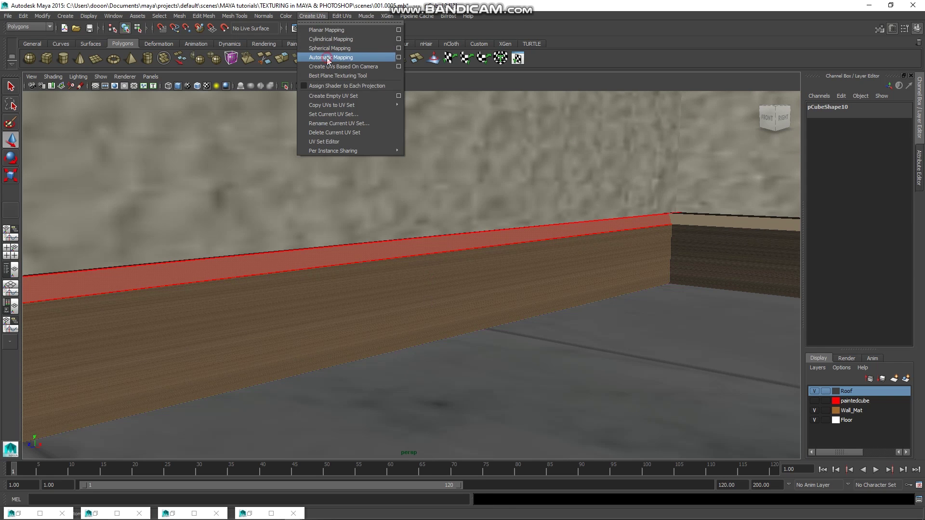
{"action": "left_click", "coordinate": [326, 56]}
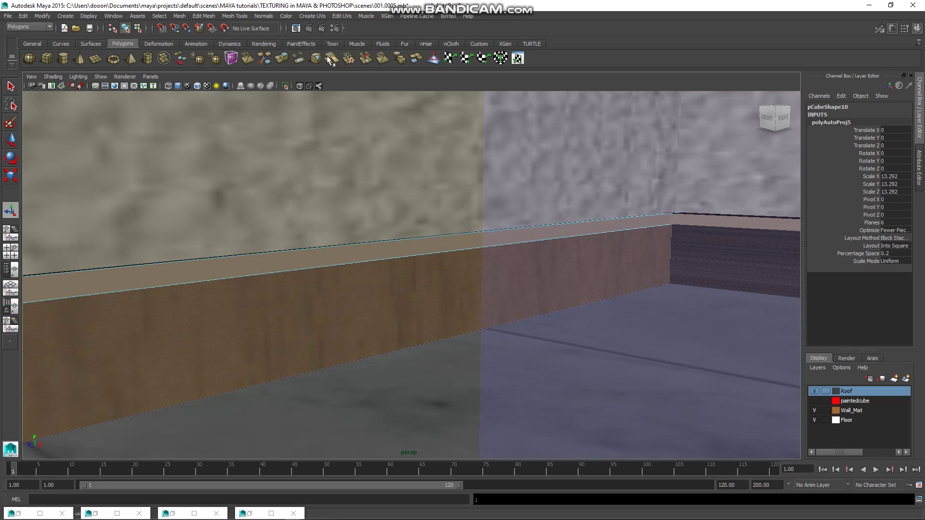
{"action": "left_click", "coordinate": [318, 18]}
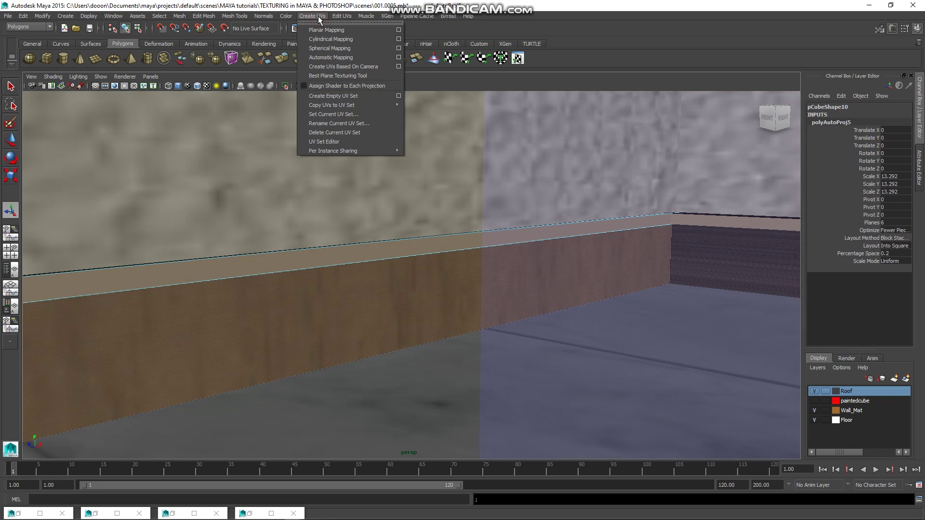
{"action": "left_click", "coordinate": [326, 31]}
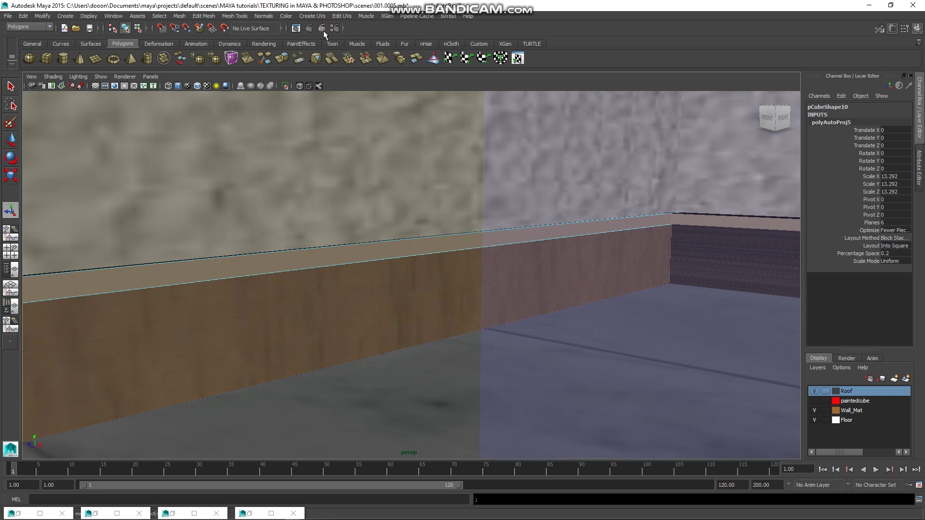
Select the right baseboard's face and give it planar UV mapping
{"action": "left_click", "coordinate": [753, 266]}
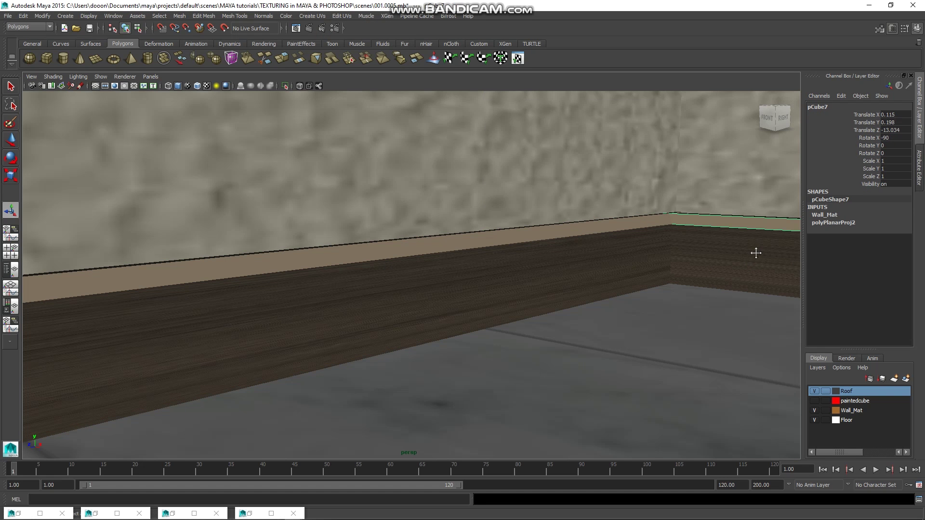
{"action": "mouse_move", "coordinate": [522, 247]}
{"action": "left_mouse_down", "text": "alt"}
{"action": "mouse_move", "coordinate": [462, 246]}
{"action": "mouse_move", "coordinate": [515, 250]}
{"action": "left_mouse_up", "text": "alt"}
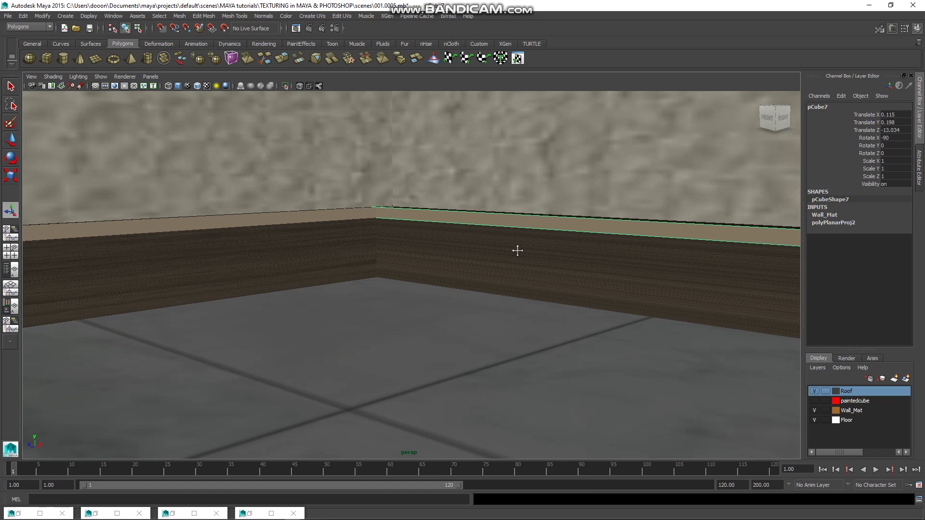
{"action": "right_click", "coordinate": [550, 259]}
{"action": "left_click", "coordinate": [551, 280]}
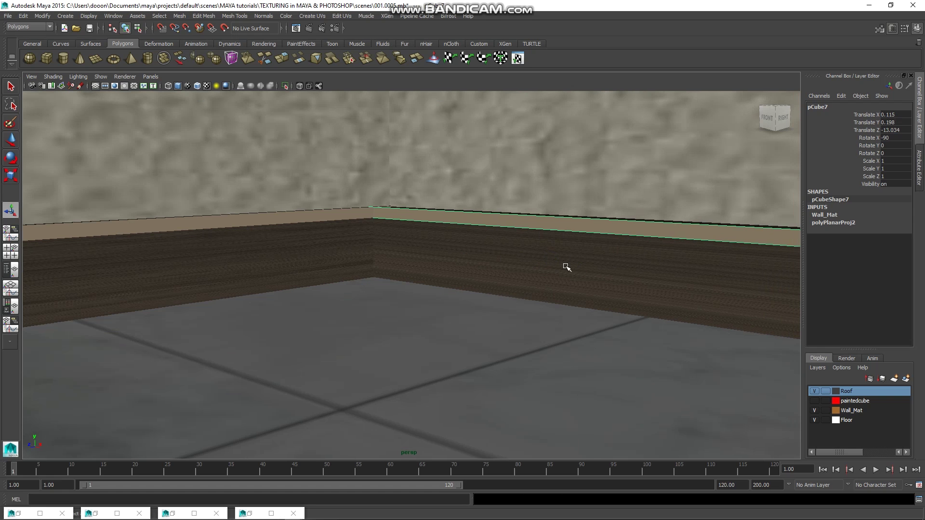
{"action": "left_click", "coordinate": [231, 59]}
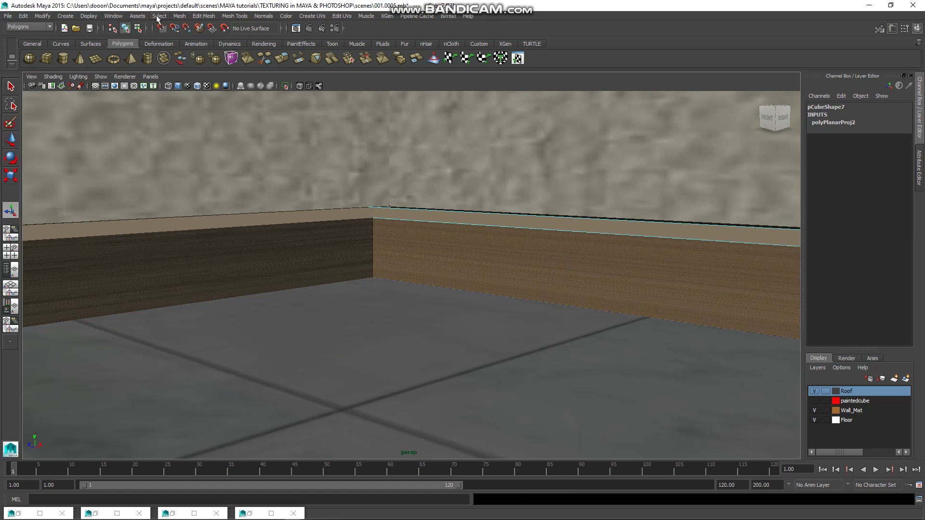
{"action": "left_click", "coordinate": [324, 16]}
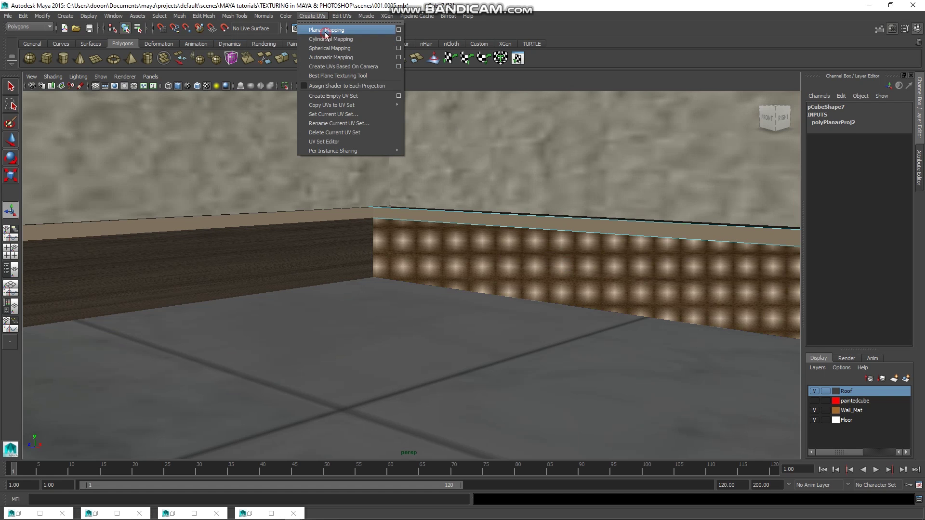
{"action": "left_click", "coordinate": [326, 31]}
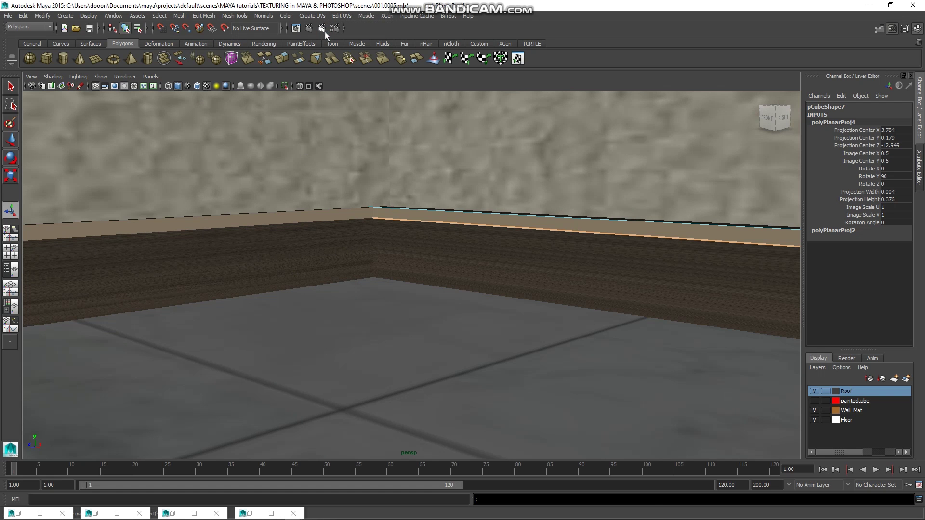
Zoom around and reselect the right baseboard's face
{"action": "scroll", "coordinate": [352, 212], "scroll_direction": "down", "scroll_amount": 2}
{"action": "scroll", "coordinate": [350, 215], "scroll_direction": "down", "scroll_amount": 3}
{"action": "scroll", "coordinate": [351, 214], "scroll_direction": "up", "scroll_amount": 1}
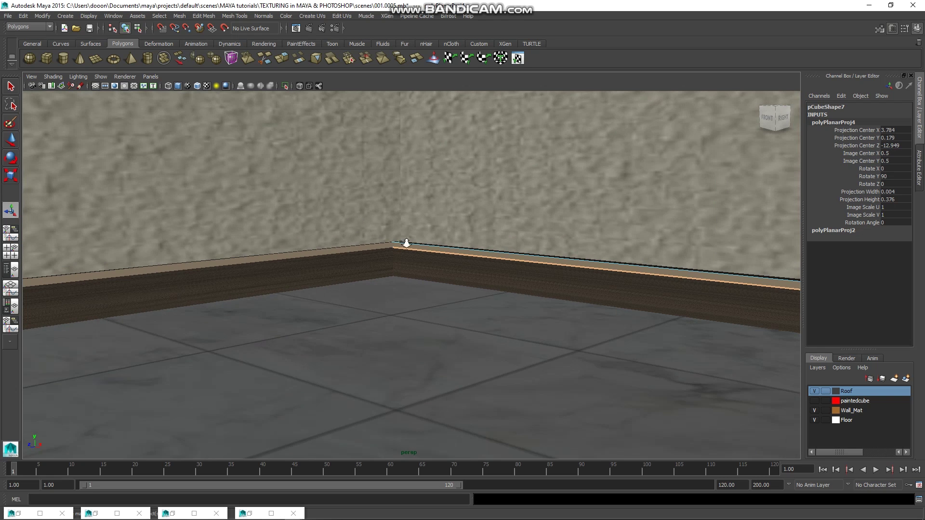
{"action": "left_click", "coordinate": [501, 234]}
{"action": "scroll", "coordinate": [451, 222], "scroll_direction": "up", "scroll_amount": 1}
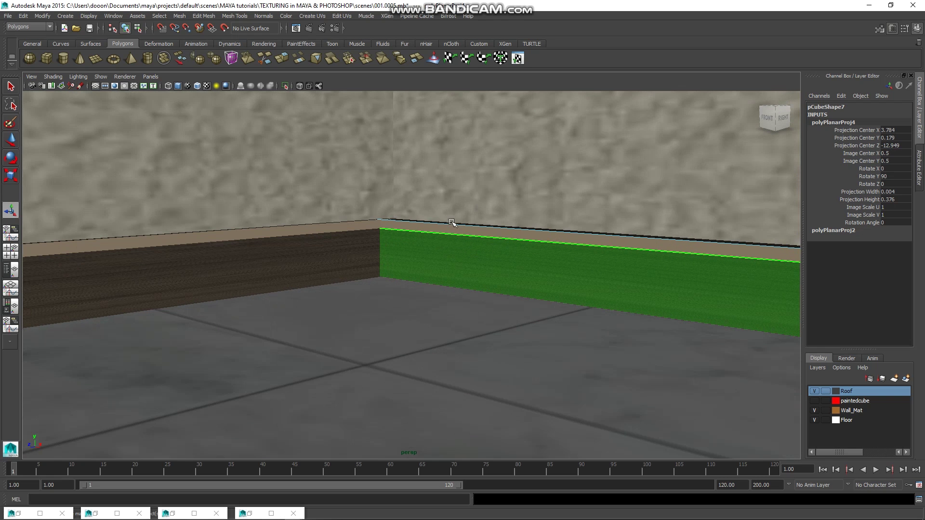
{"action": "scroll", "coordinate": [342, 220], "scroll_direction": "up", "scroll_amount": 1}
{"action": "scroll", "coordinate": [371, 350], "scroll_direction": "up", "scroll_amount": 2}
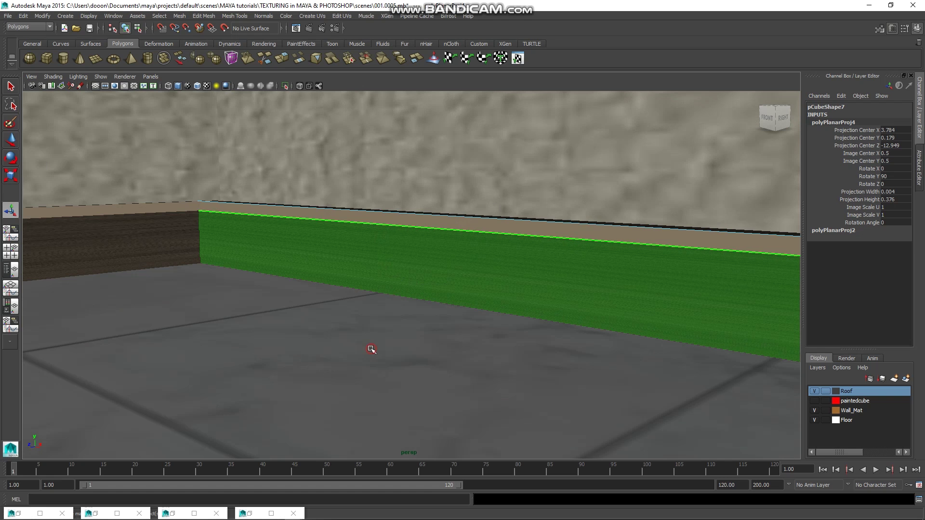
{"action": "left_click", "coordinate": [371, 349]}
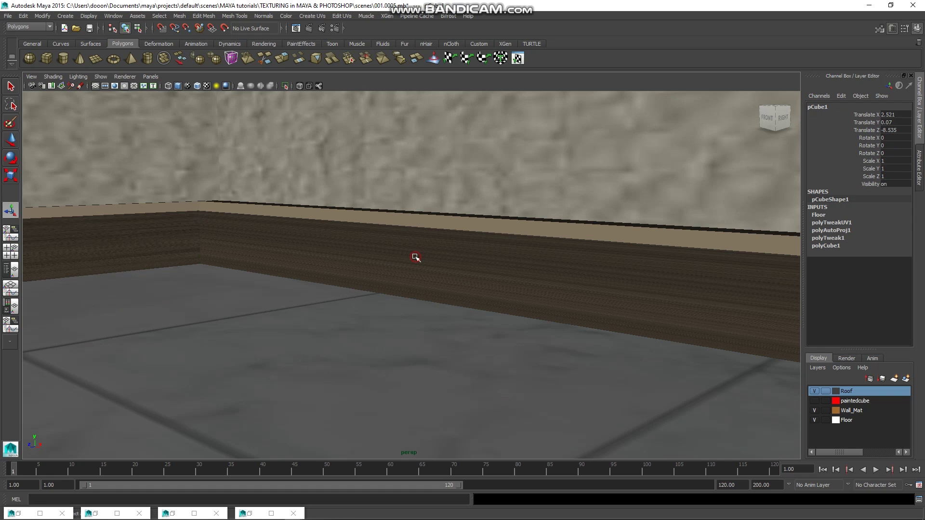
{"action": "right_click_drag", "start_coordinate": [416, 257], "coordinate": [416, 264]}
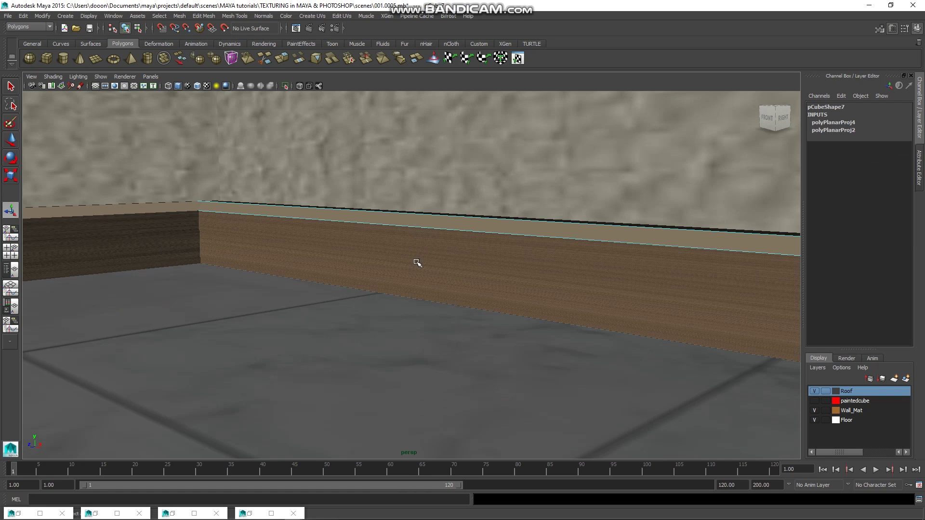
{"action": "left_click", "coordinate": [416, 261]}
Check the baseboard's lambert3 material, then assign the dark wood material to the long baseboard
{"action": "left_click", "coordinate": [918, 167]}
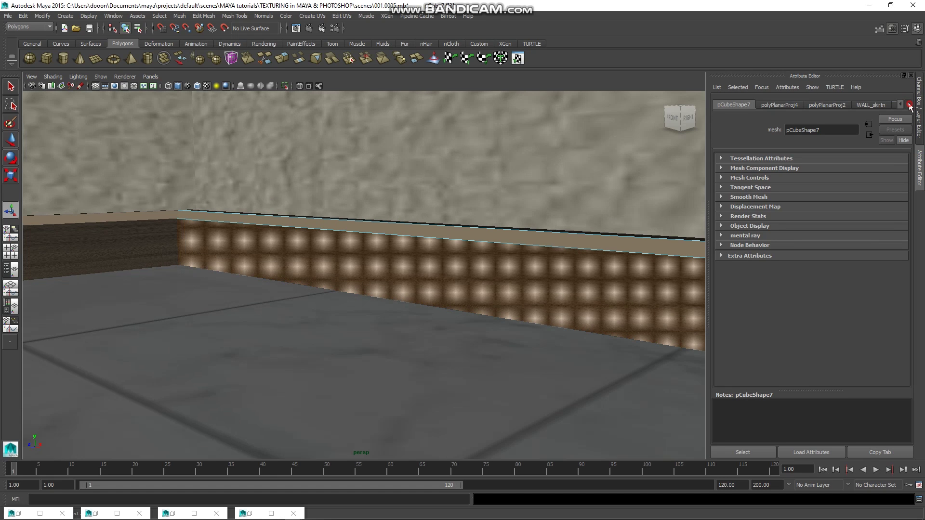
{"action": "left_click", "coordinate": [908, 105]}
{"action": "left_click", "coordinate": [880, 104]}
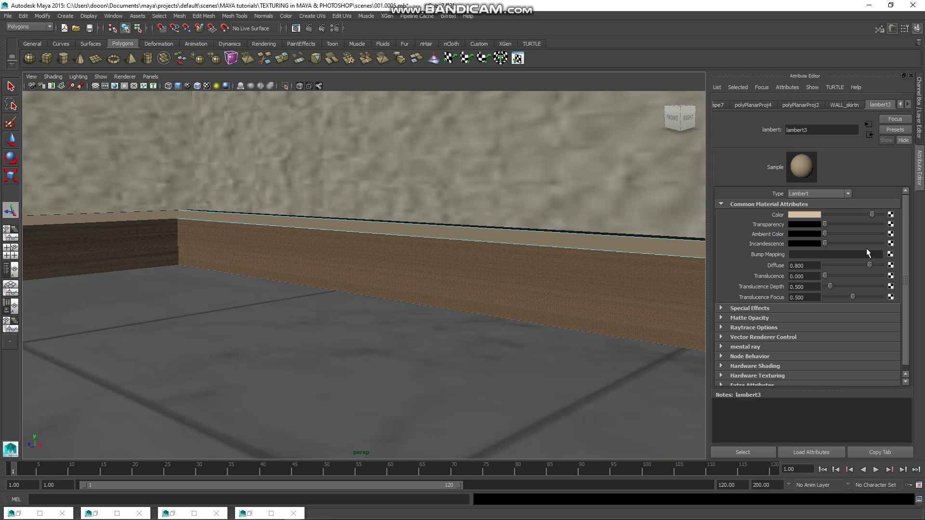
{"action": "left_click", "coordinate": [577, 289]}
{"action": "right_click_drag", "start_coordinate": [577, 289], "coordinate": [522, 285]}
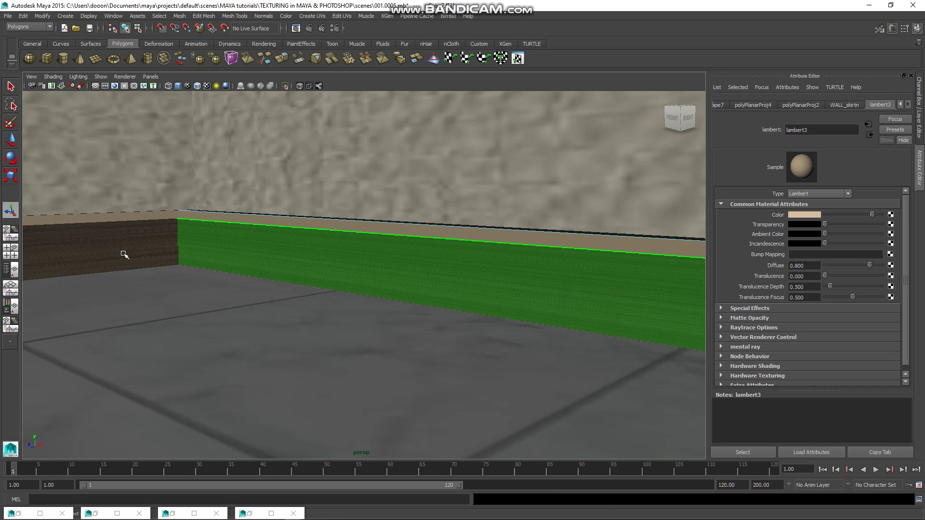
{"action": "right_click_drag", "start_coordinate": [130, 250], "coordinate": [161, 240]}
Orbit toward the wall corner and select the left baseboard's front face
{"action": "left_click", "coordinate": [385, 248]}
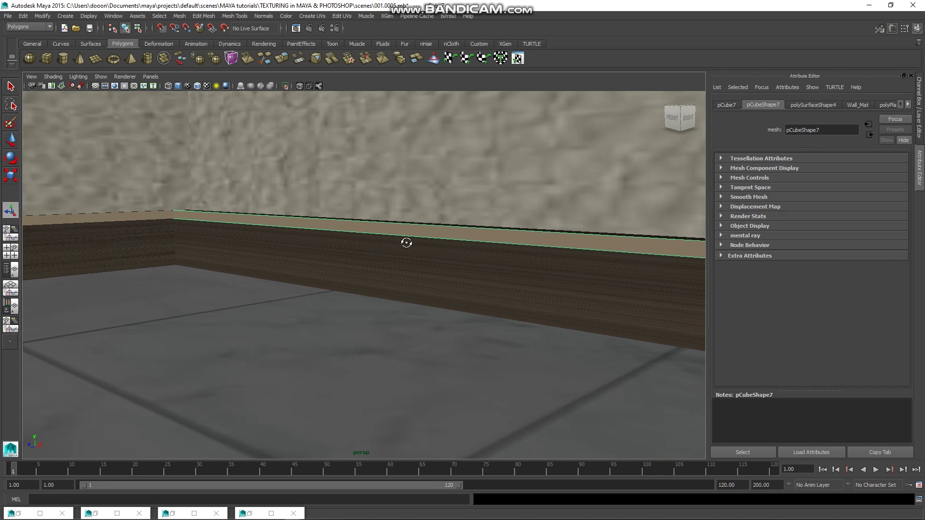
{"action": "left_click_drag", "start_coordinate": [406, 239], "coordinate": [467, 251], "text": "alt"}
{"action": "left_click_drag", "start_coordinate": [467, 243], "coordinate": [463, 233], "text": "alt"}
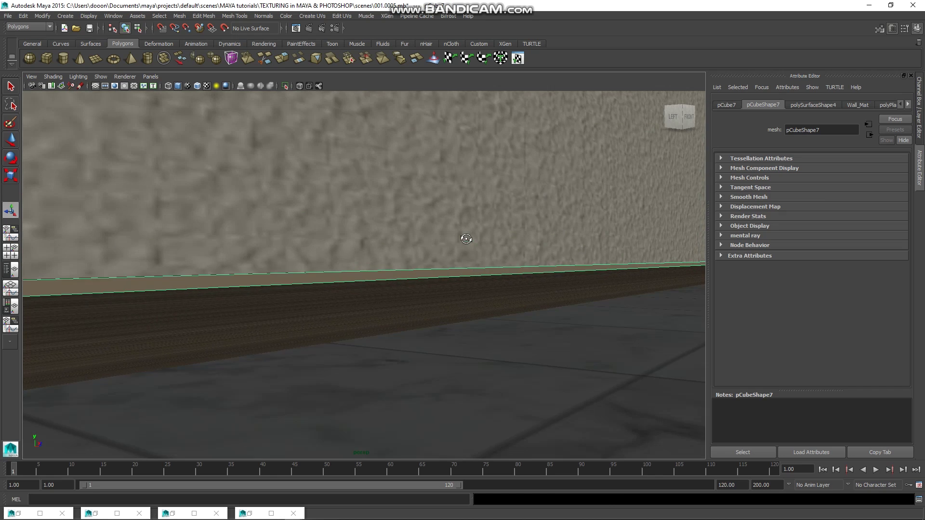
{"action": "middle_click_drag", "start_coordinate": [463, 233], "coordinate": [491, 237], "text": "alt"}
{"action": "middle_click_drag", "start_coordinate": [126, 260], "coordinate": [112, 260], "text": "alt"}
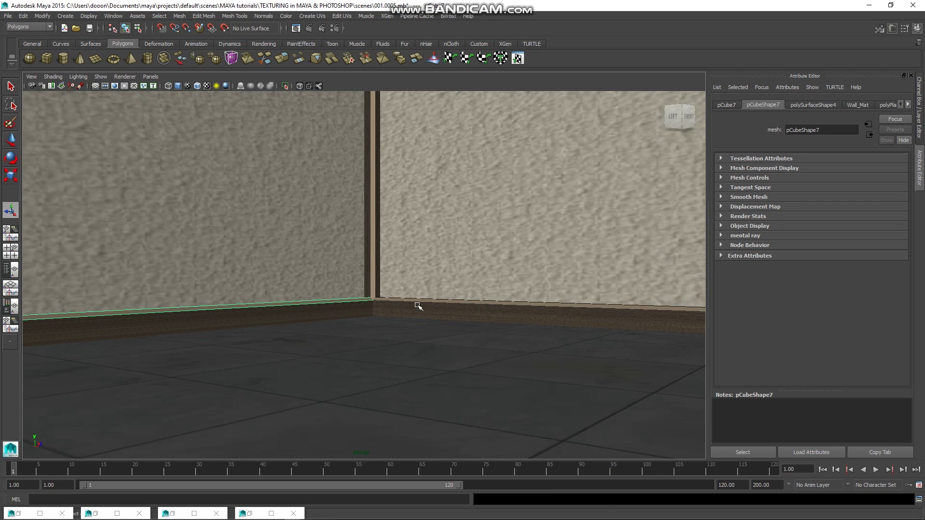
{"action": "scroll", "coordinate": [417, 299], "scroll_direction": "up", "scroll_amount": 5}
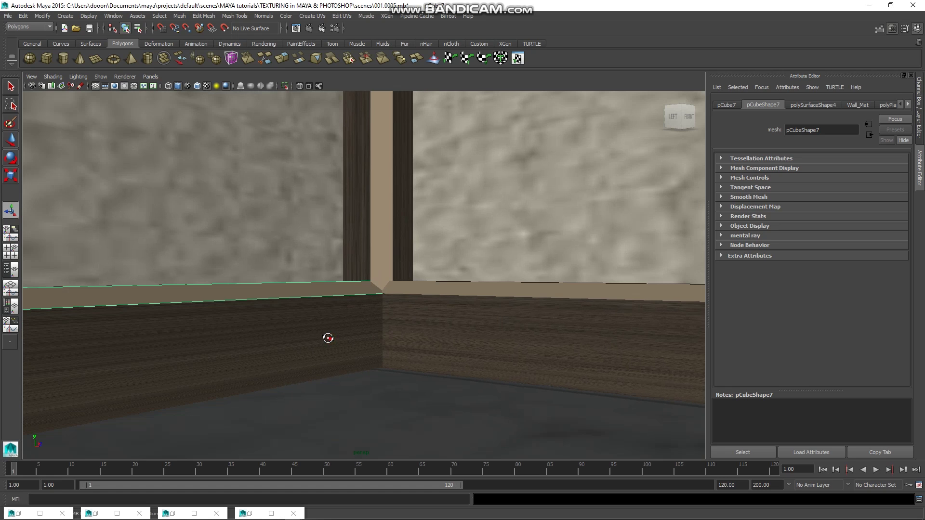
{"action": "left_click_drag", "start_coordinate": [331, 337], "coordinate": [327, 337], "text": "alt"}
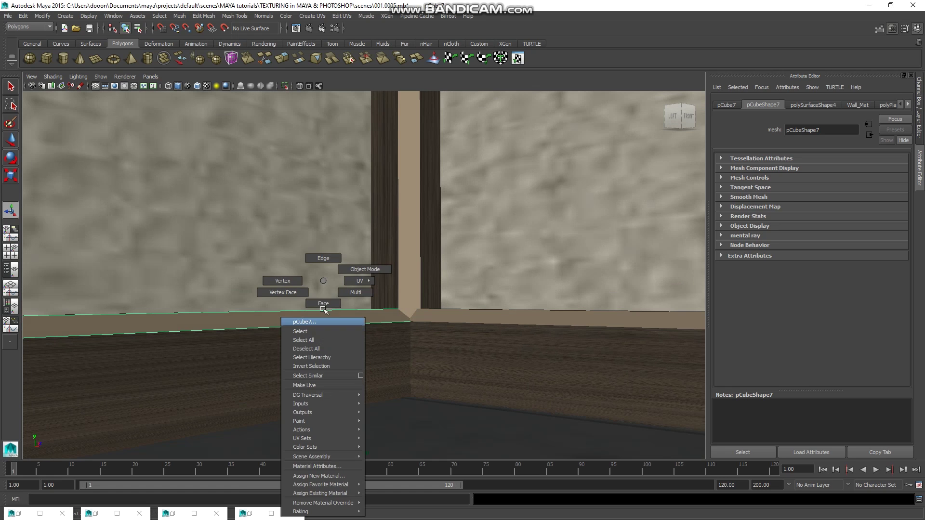
{"action": "right_click_drag", "start_coordinate": [323, 341], "coordinate": [324, 310]}
{"action": "left_click", "coordinate": [292, 347]}
{"action": "key", "text": "F8"}
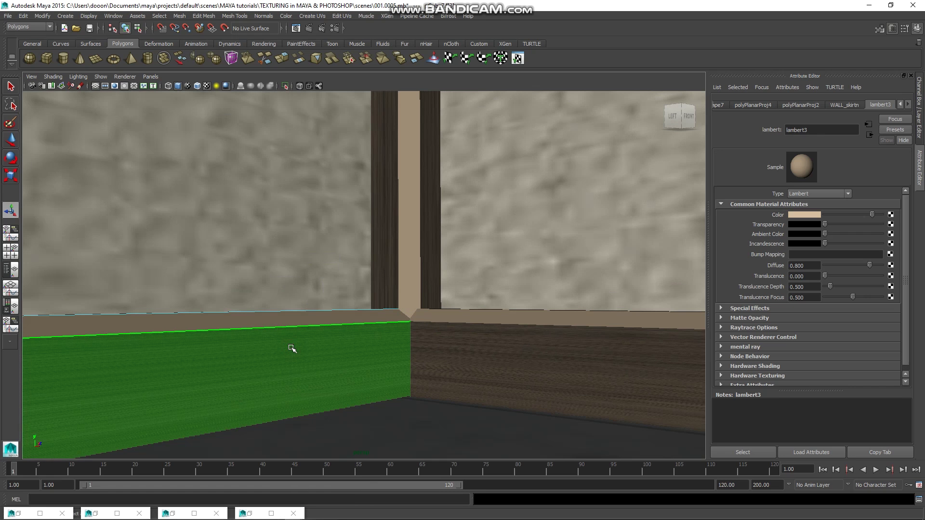
{"action": "key", "text": "F8"}
Open the UV Texture Editor beside the scene and select the left baseboard
{"action": "left_click", "coordinate": [345, 16]}
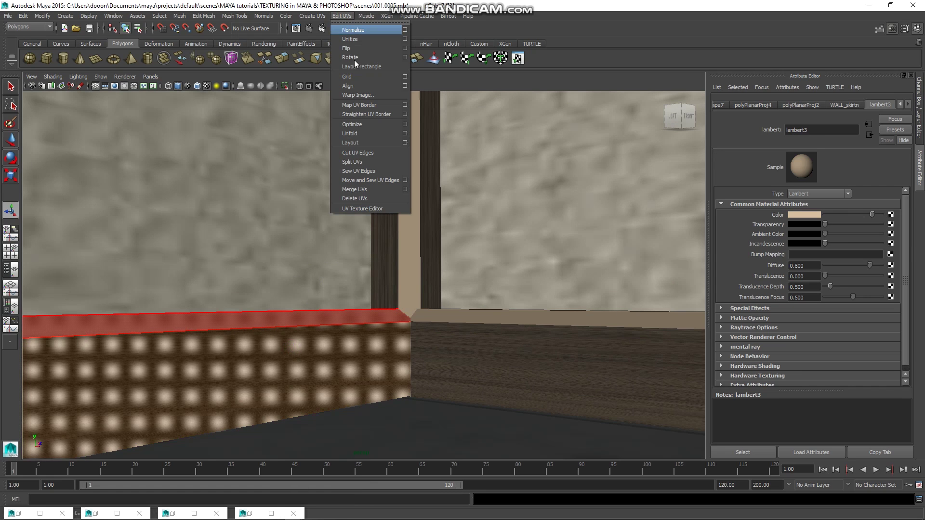
{"action": "key", "text": "Return"}
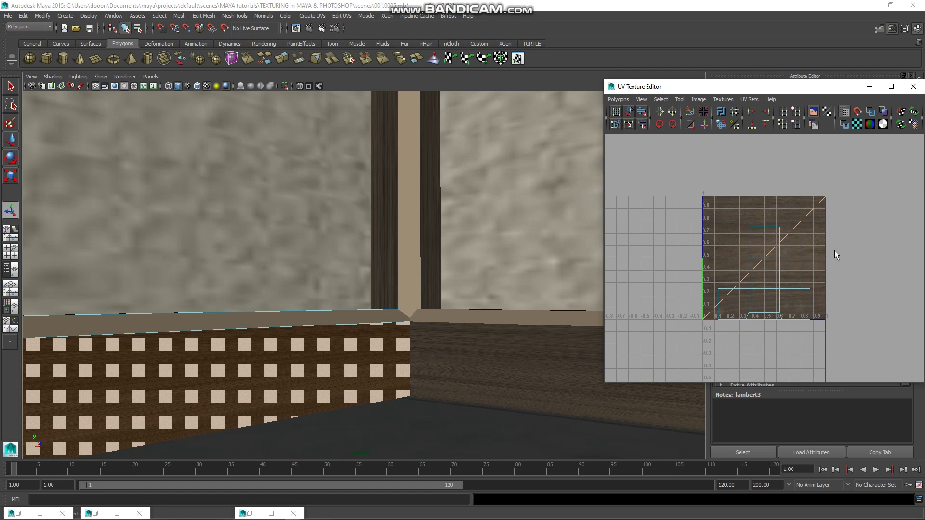
{"action": "scroll", "coordinate": [757, 295], "scroll_direction": "up", "scroll_amount": 1}
{"action": "scroll", "coordinate": [757, 295], "scroll_direction": "up", "scroll_amount": 1}
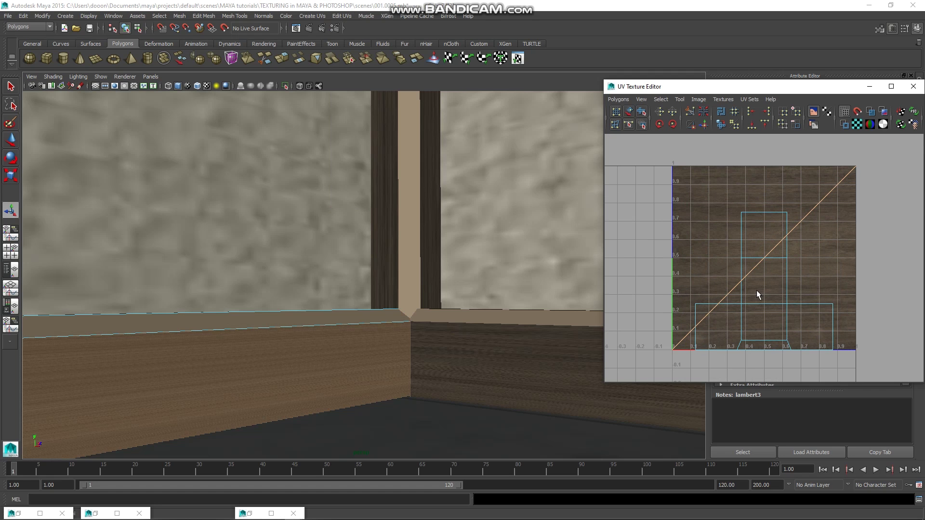
{"action": "left_click", "coordinate": [250, 371]}
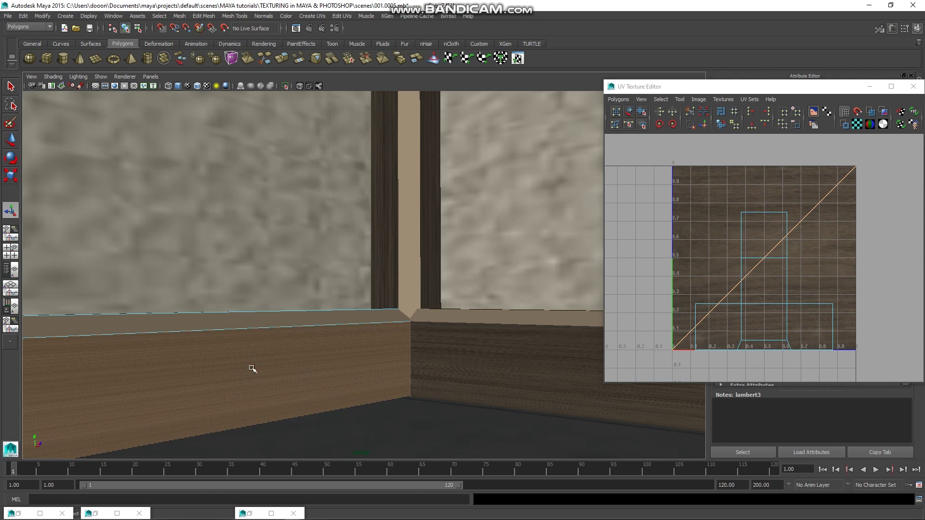
{"action": "left_click", "coordinate": [253, 369]}
Apply Automatic Mapping to the left baseboard, then return to object selection
{"action": "left_click", "coordinate": [342, 16]}
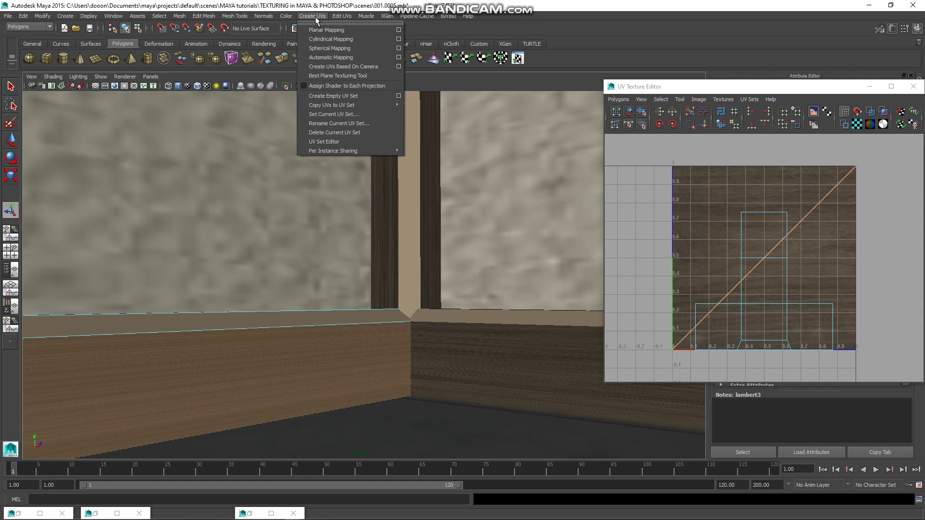
{"action": "left_click", "coordinate": [320, 57]}
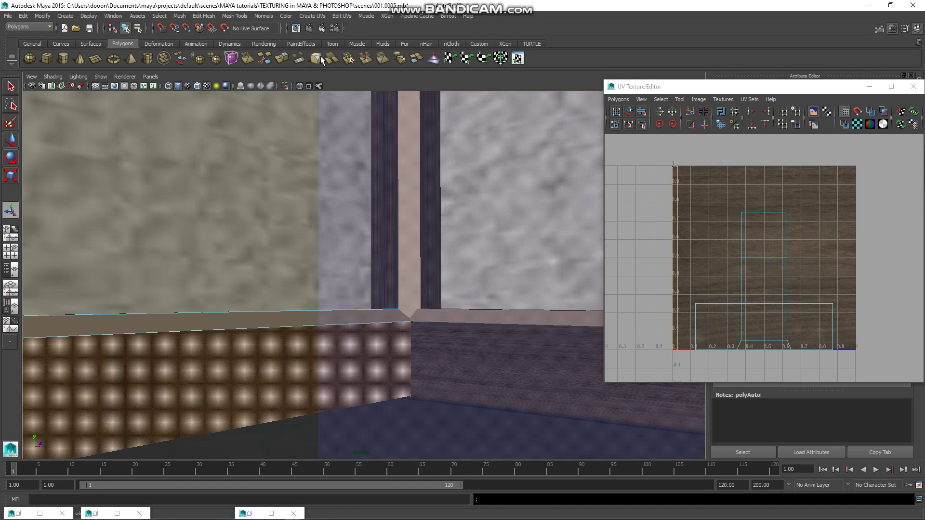
{"action": "left_click", "coordinate": [241, 402]}
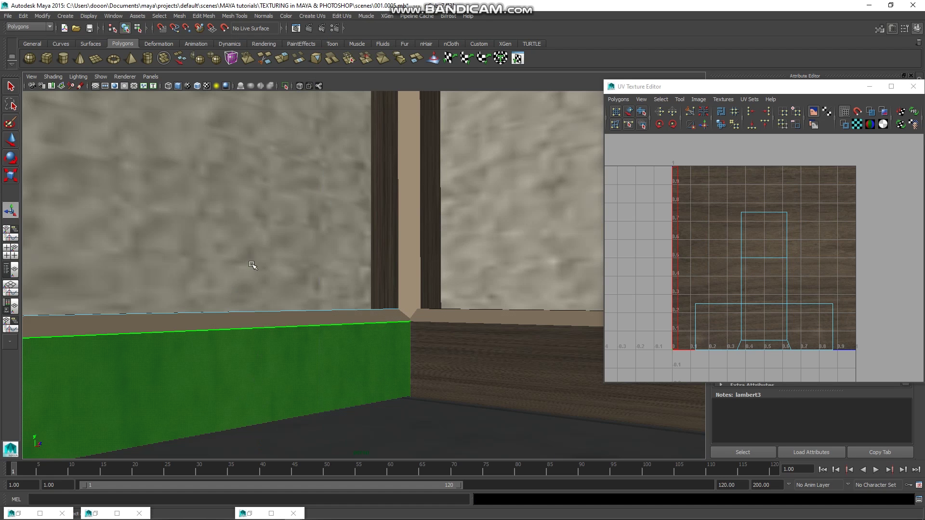
{"action": "mouse_move", "coordinate": [273, 281]}
{"action": "right_mouse_down"}
{"action": "mouse_move", "coordinate": [273, 357]}
{"action": "mouse_move", "coordinate": [310, 269]}
{"action": "right_mouse_up"}
{"action": "left_click", "coordinate": [356, 407]}
{"action": "left_click", "coordinate": [358, 422]}
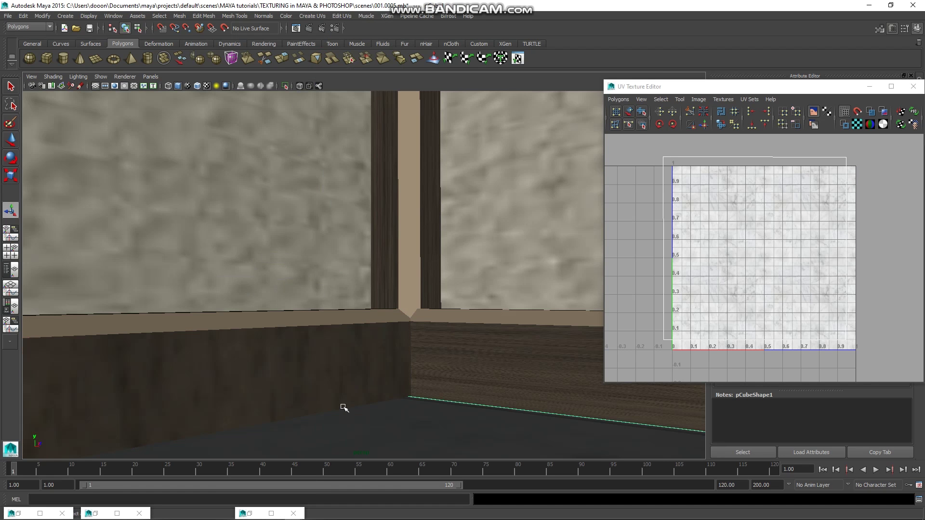
{"action": "scroll", "coordinate": [343, 407], "scroll_direction": "down", "scroll_amount": 2}
{"action": "scroll", "coordinate": [342, 405], "scroll_direction": "down", "scroll_amount": 2}
{"action": "scroll", "coordinate": [342, 404], "scroll_direction": "down", "scroll_amount": 1}
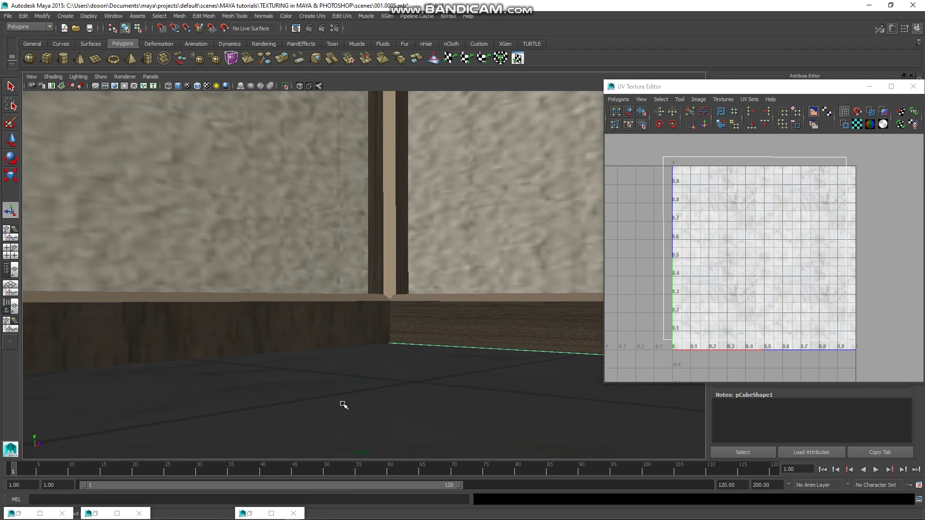
Select the right baseboard's faces, test-move their UVs, and undo the shift
{"action": "left_click", "coordinate": [465, 332]}
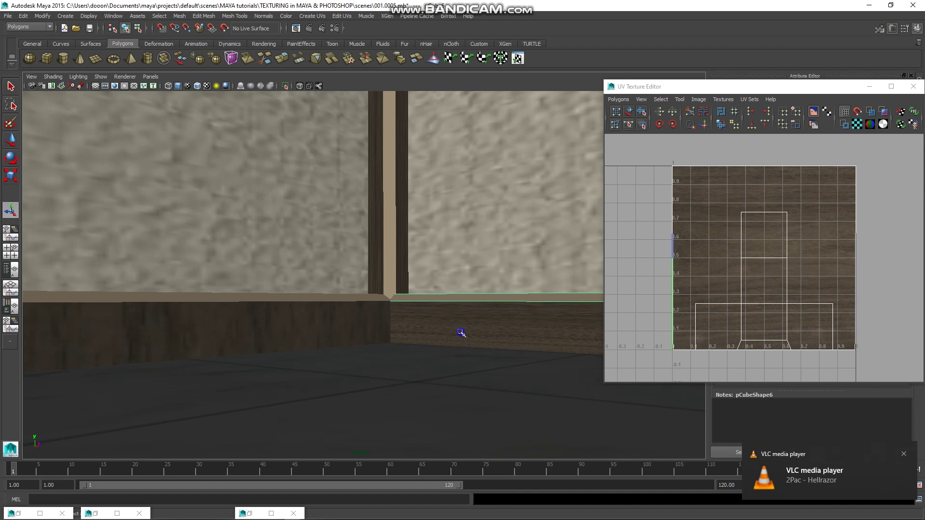
{"action": "right_click_drag", "start_coordinate": [461, 332], "coordinate": [477, 332]}
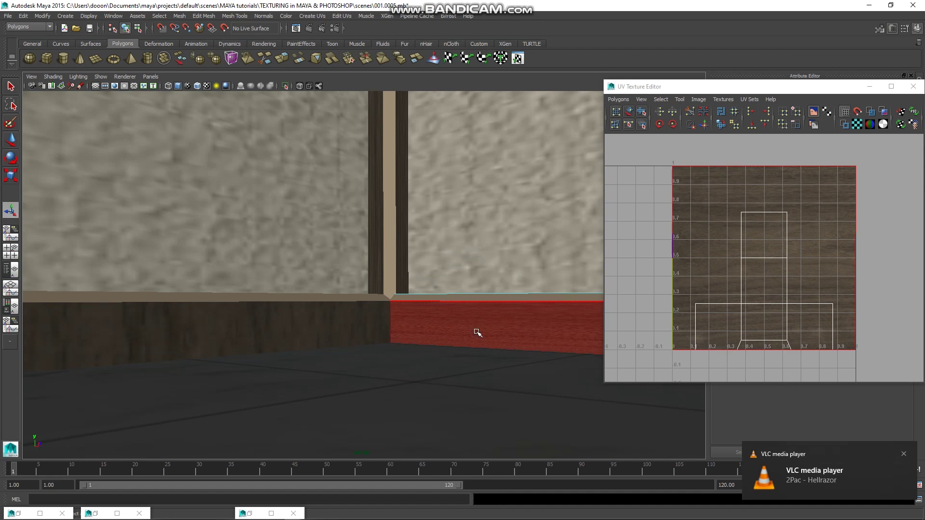
{"action": "left_click_drag", "start_coordinate": [475, 334], "coordinate": [614, 319]}
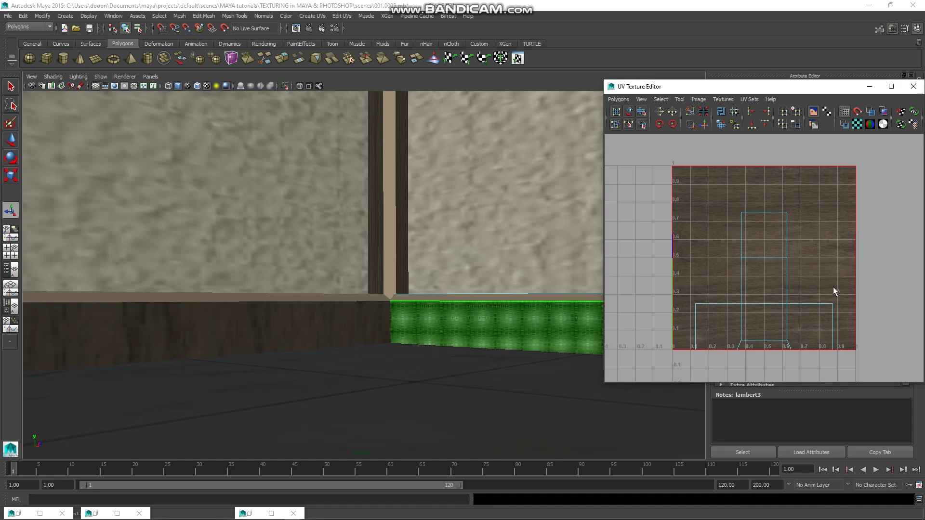
{"action": "key", "text": "w"}
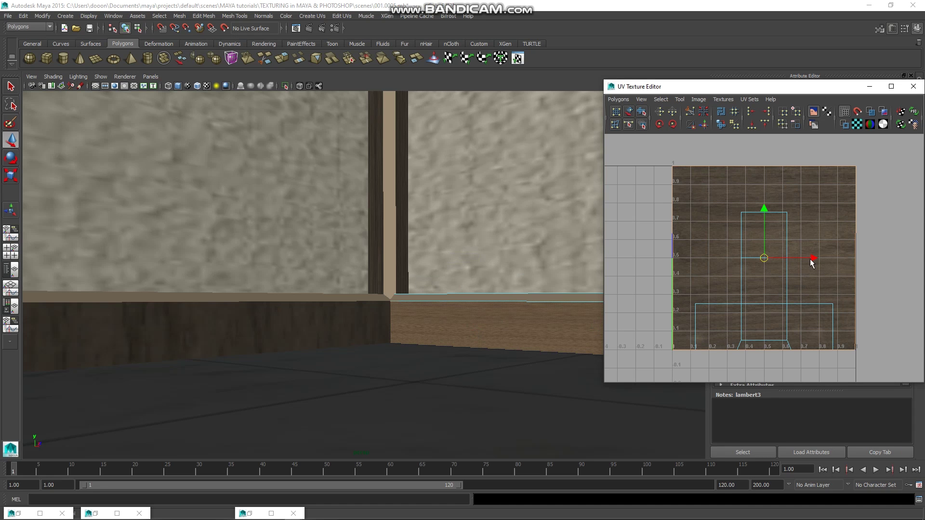
{"action": "left_click_drag", "start_coordinate": [809, 259], "coordinate": [806, 261]}
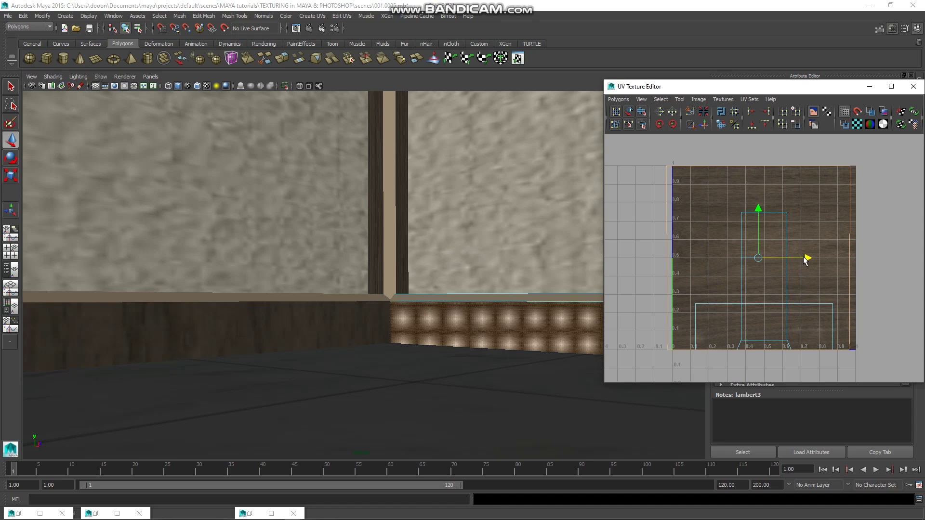
{"action": "key", "text": "ctrl+z"}
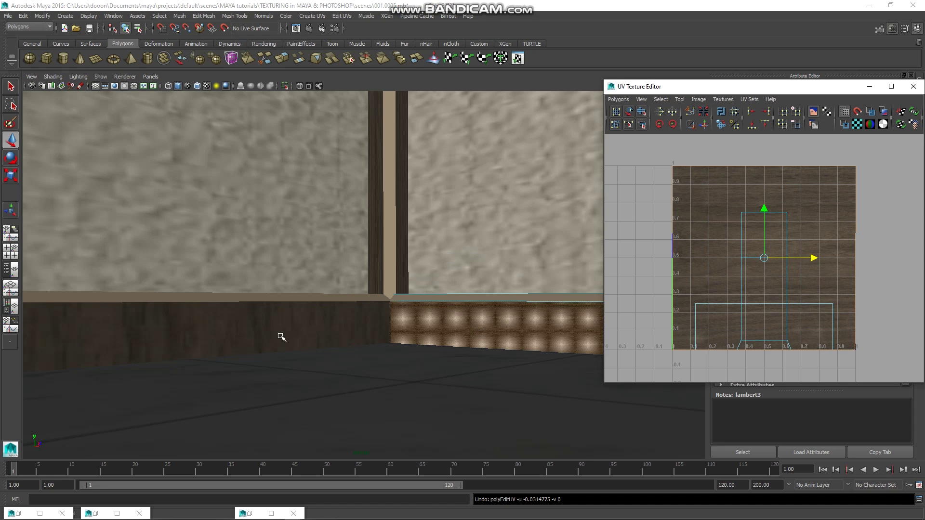
Clear the UV selection and select the left baseboard's face
{"action": "left_click", "coordinate": [275, 342]}
{"action": "right_click_drag", "start_coordinate": [277, 311], "coordinate": [278, 325]}
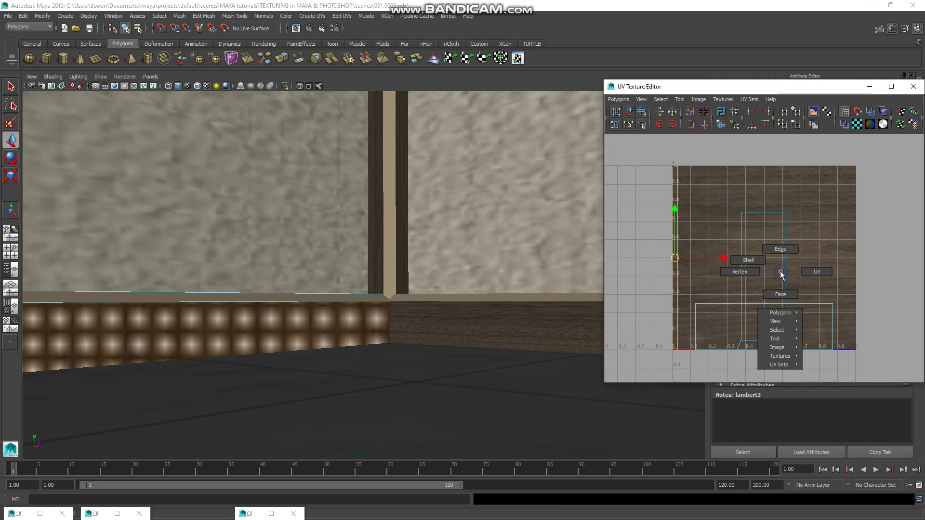
{"action": "right_click_drag", "start_coordinate": [780, 275], "coordinate": [810, 275]}
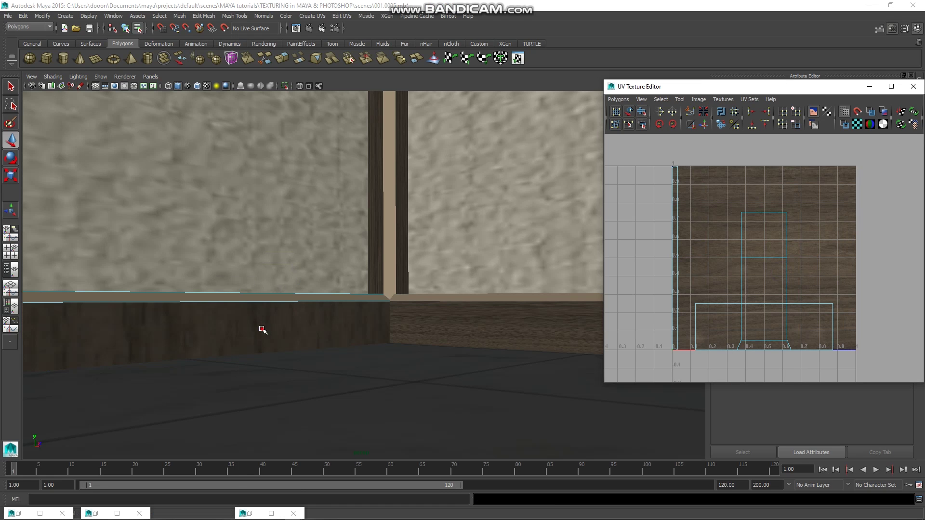
{"action": "right_click_drag", "start_coordinate": [262, 318], "coordinate": [256, 318]}
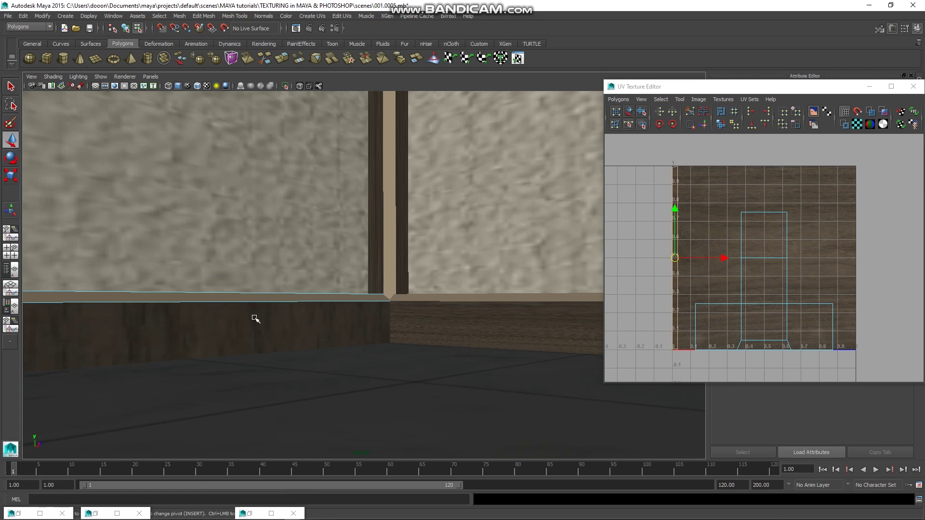
{"action": "left_click", "coordinate": [255, 319]}
Apply automatic mapping, then a cylindrical UV projection to the left baseboard face
{"action": "left_click", "coordinate": [312, 15]}
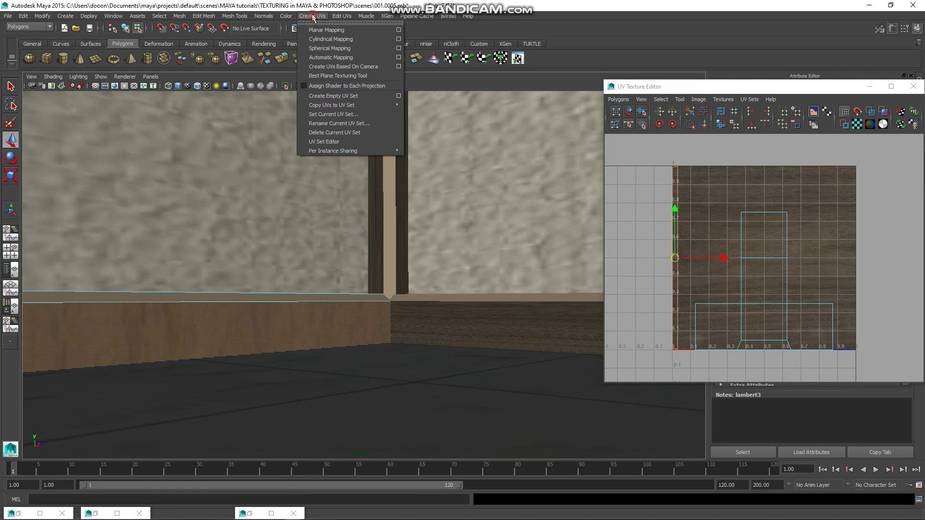
{"action": "left_click", "coordinate": [320, 60]}
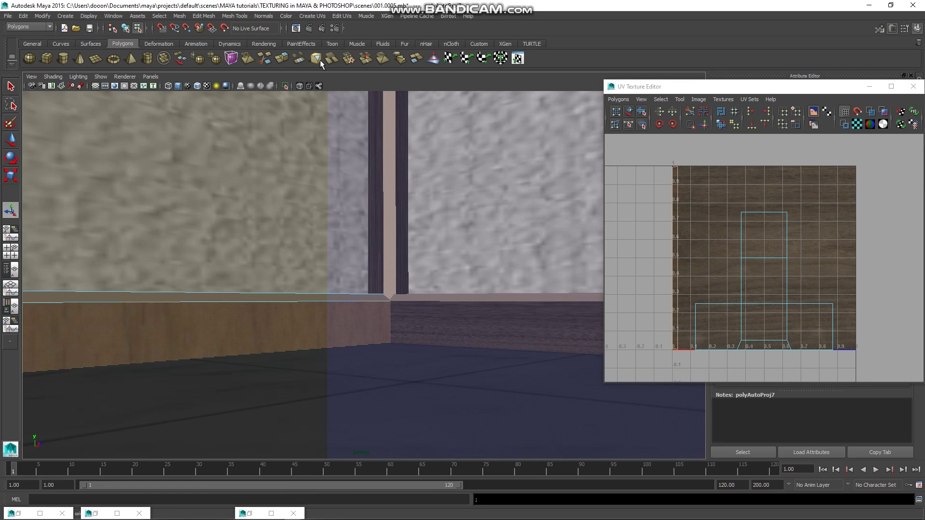
{"action": "left_click", "coordinate": [312, 16]}
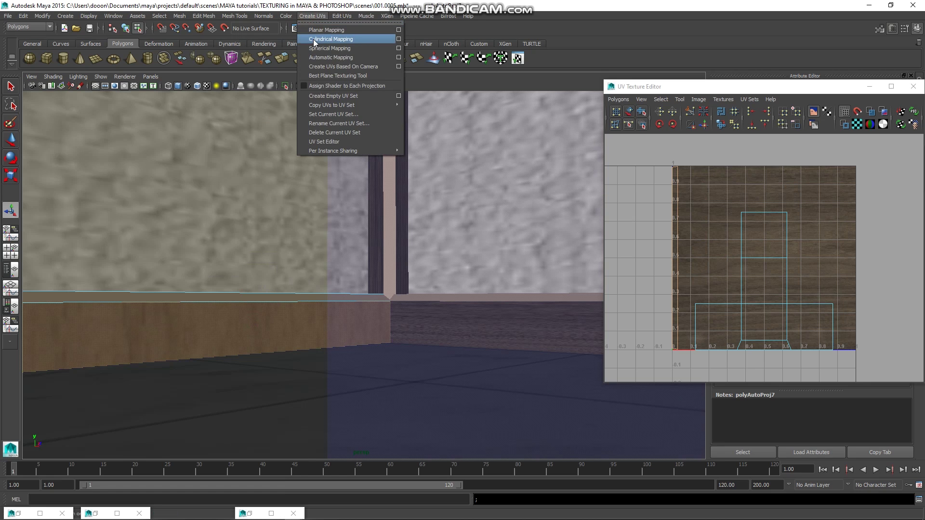
{"action": "left_click", "coordinate": [314, 39]}
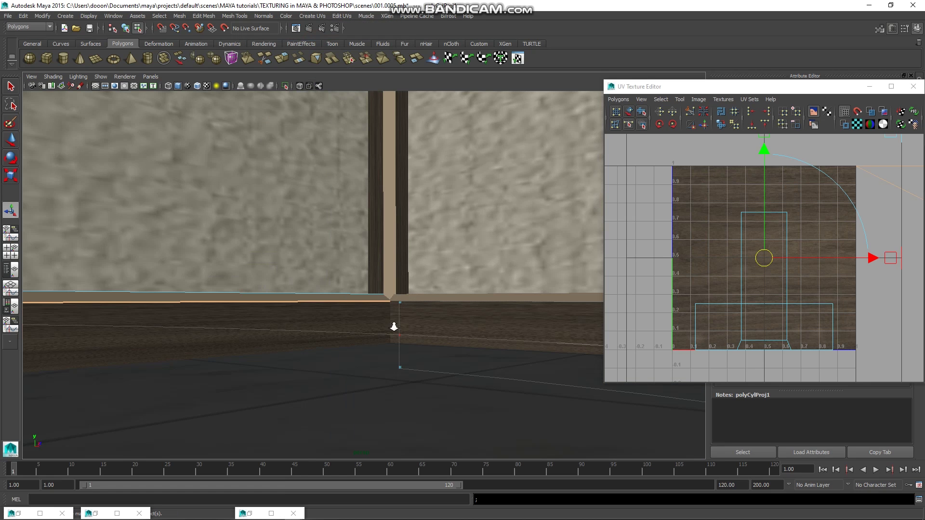
Zoom out over the room and finish the cylindrical projection with Complete Tool
{"action": "scroll", "coordinate": [380, 353], "scroll_direction": "down", "scroll_amount": 3}
{"action": "scroll", "coordinate": [378, 351], "scroll_direction": "down", "scroll_amount": 3}
{"action": "scroll", "coordinate": [374, 347], "scroll_direction": "down", "scroll_amount": 3}
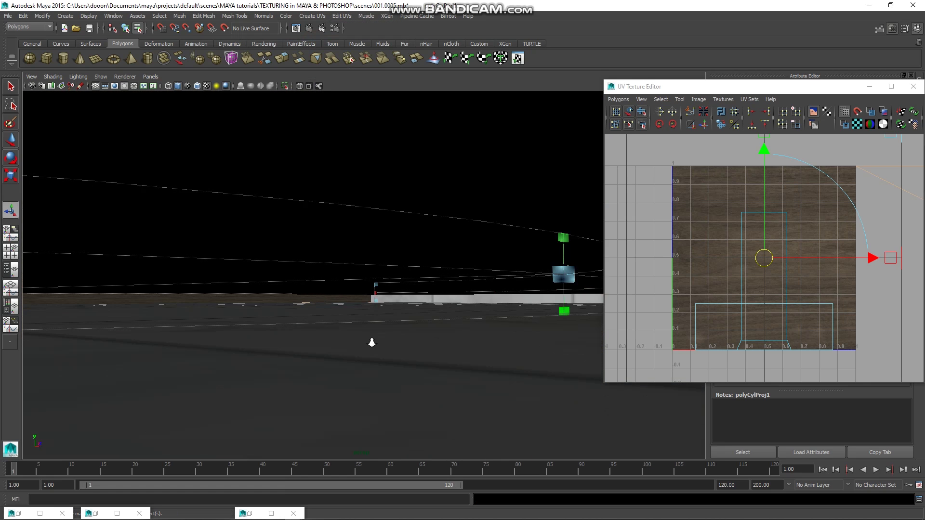
{"action": "scroll", "coordinate": [372, 341], "scroll_direction": "down", "scroll_amount": 5}
{"action": "left_click_drag", "start_coordinate": [376, 303], "coordinate": [516, 265], "text": "alt"}
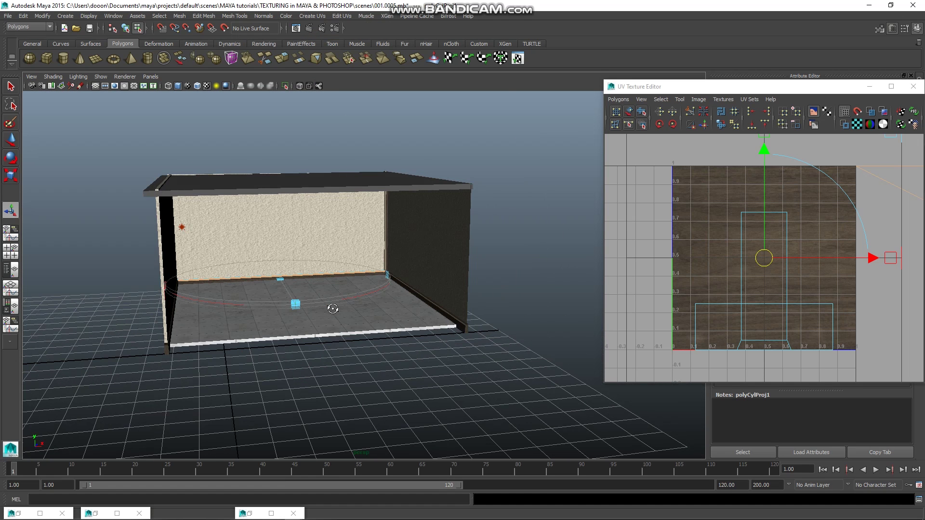
{"action": "right_click", "coordinate": [493, 258]}
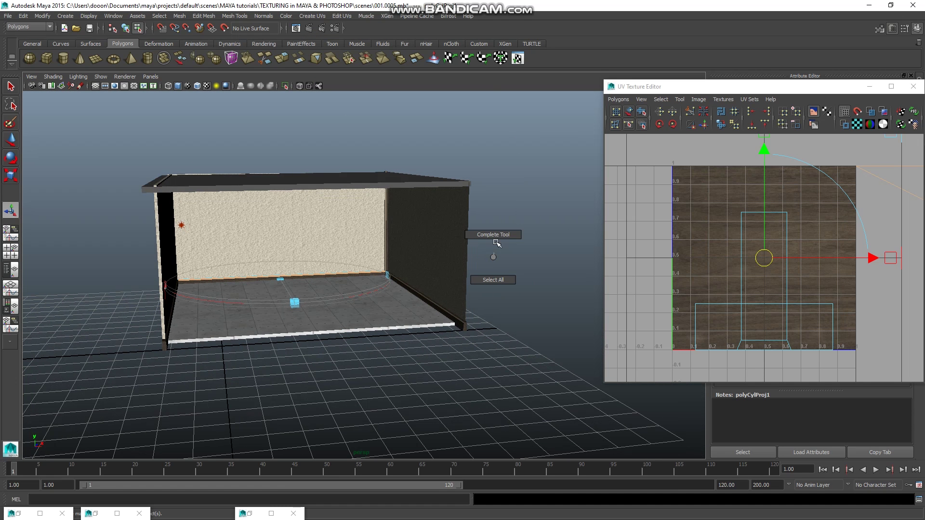
{"action": "left_click", "coordinate": [492, 254]}
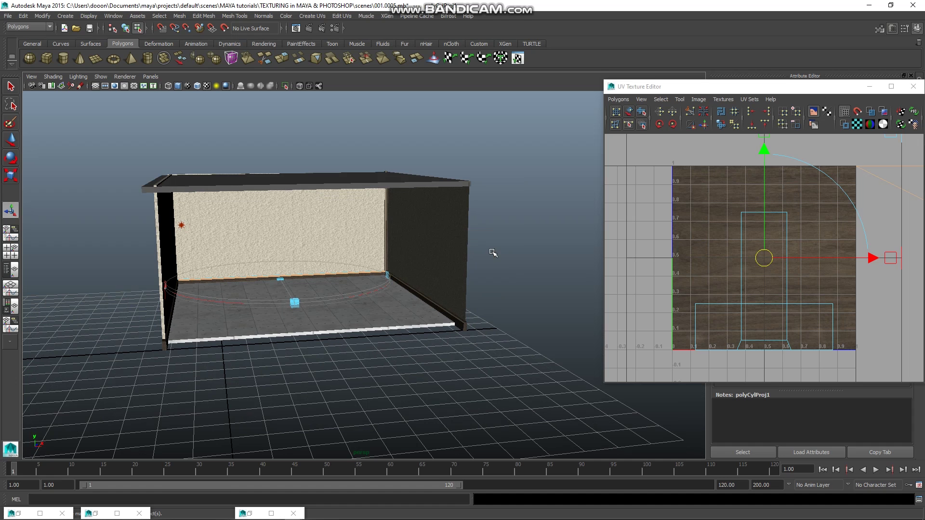
Return to object mode and tumble in to face the room frontally
{"action": "scroll", "coordinate": [502, 265], "scroll_direction": "up", "scroll_amount": 2}
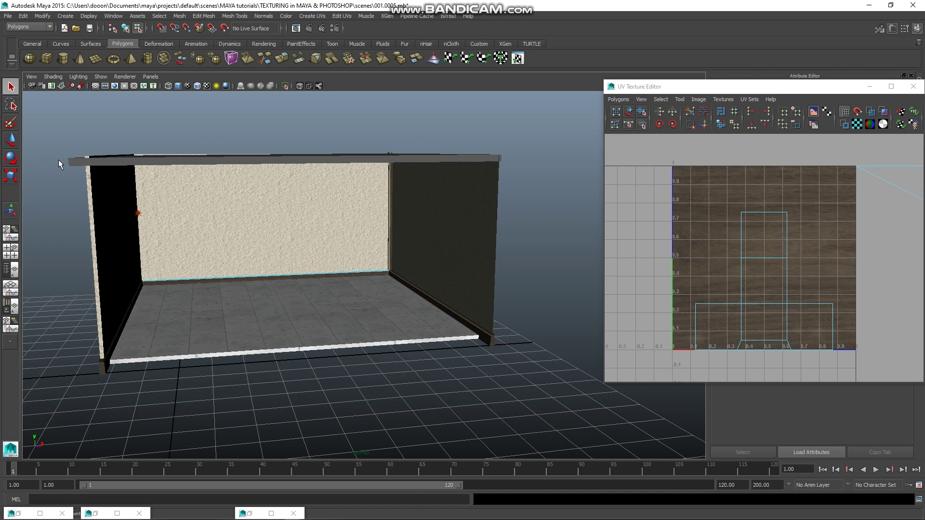
{"action": "right_click_drag", "start_coordinate": [211, 284], "coordinate": [240, 267]}
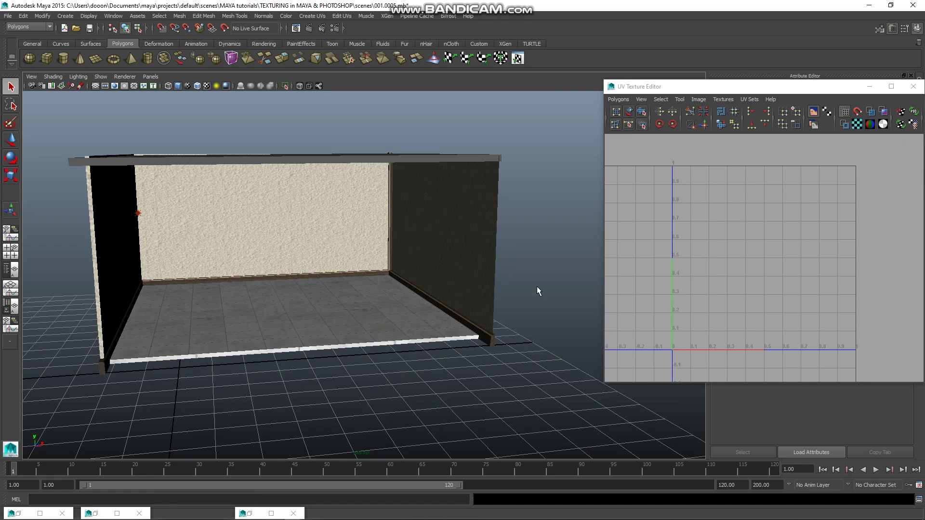
{"action": "left_click_drag", "start_coordinate": [537, 286], "coordinate": [258, 297], "text": "alt"}
{"action": "scroll", "coordinate": [263, 292], "scroll_direction": "up", "scroll_amount": 3}
{"action": "middle_click_drag", "start_coordinate": [269, 285], "coordinate": [293, 311], "text": "alt"}
{"action": "scroll", "coordinate": [261, 314], "scroll_direction": "up", "scroll_amount": 4}
{"action": "scroll", "coordinate": [266, 314], "scroll_direction": "up", "scroll_amount": 1}
Orbit and zoom into the room to bring the near wall's edge pillar into view
{"action": "left_click_drag", "start_coordinate": [266, 314], "coordinate": [277, 315], "text": "alt"}
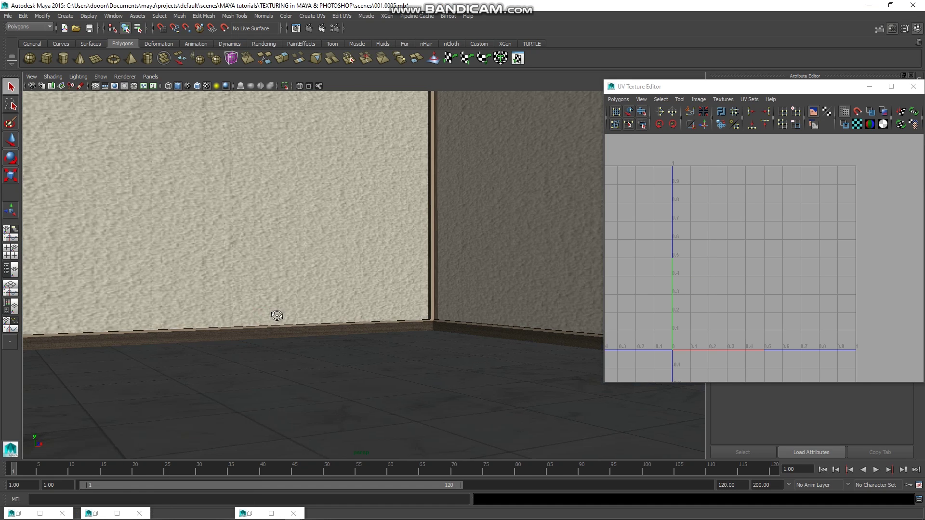
{"action": "scroll", "coordinate": [277, 315], "scroll_direction": "down", "scroll_amount": 2}
{"action": "scroll", "coordinate": [281, 316], "scroll_direction": "down", "scroll_amount": 5}
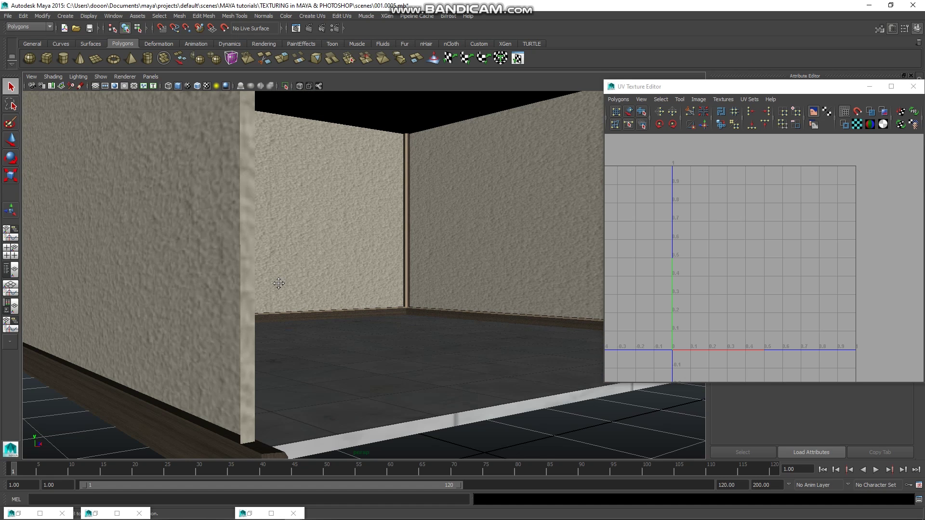
{"action": "middle_click_drag", "start_coordinate": [279, 283], "coordinate": [270, 283], "text": "alt"}
{"action": "scroll", "coordinate": [270, 283], "scroll_direction": "up", "scroll_amount": 2}
{"action": "mouse_move", "coordinate": [270, 283]}
{"action": "left_mouse_down", "text": "alt"}
{"action": "mouse_move", "coordinate": [312, 277]}
{"action": "mouse_move", "coordinate": [373, 291]}
{"action": "mouse_move", "coordinate": [239, 264]}
{"action": "left_mouse_up", "text": "alt"}
{"action": "scroll", "coordinate": [297, 272], "scroll_direction": "up", "scroll_amount": 2}
{"action": "scroll", "coordinate": [421, 282], "scroll_direction": "down", "scroll_amount": 2}
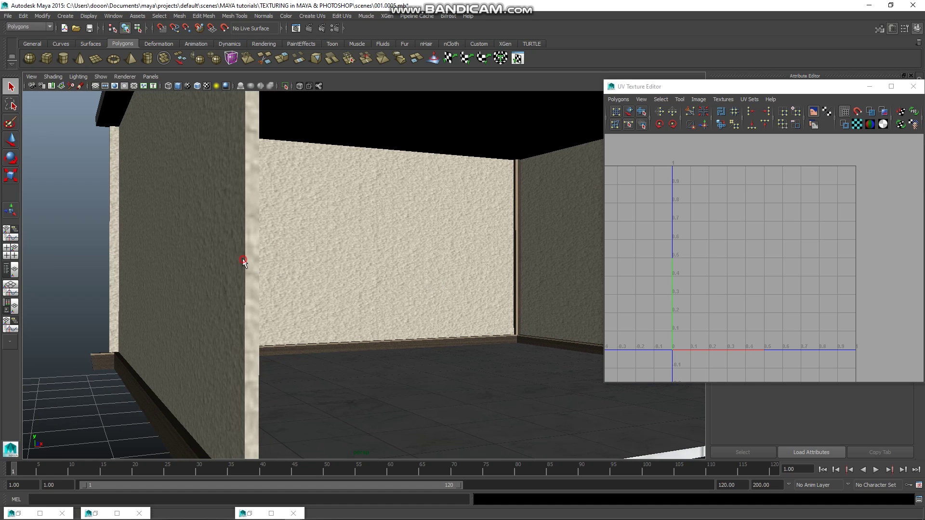
Select the pillar's faces in Face mode and delete them
{"action": "left_click", "coordinate": [244, 261]}
{"action": "right_click", "coordinate": [249, 256]}
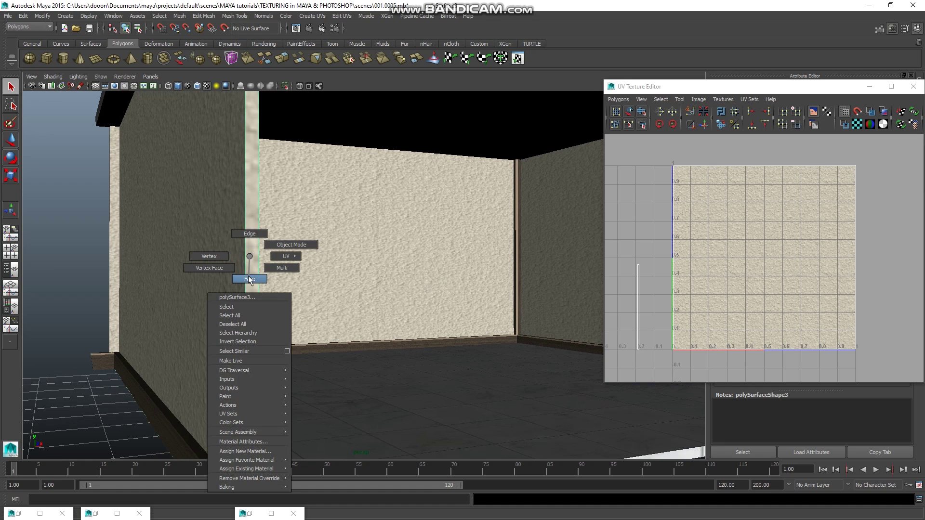
{"action": "left_click", "coordinate": [249, 278]}
{"action": "left_click", "coordinate": [253, 276]}
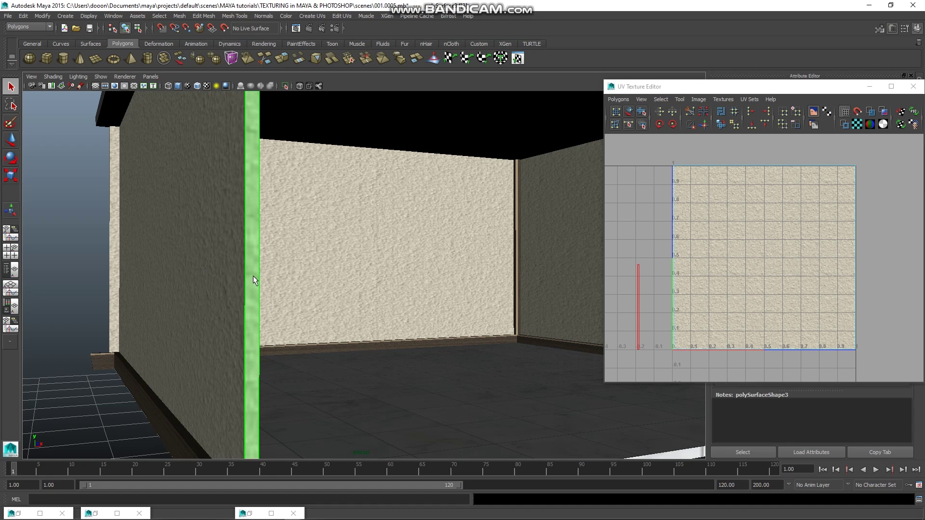
{"action": "key", "text": "Delete"}
{"action": "scroll", "coordinate": [289, 289], "scroll_direction": "down", "scroll_amount": 3}
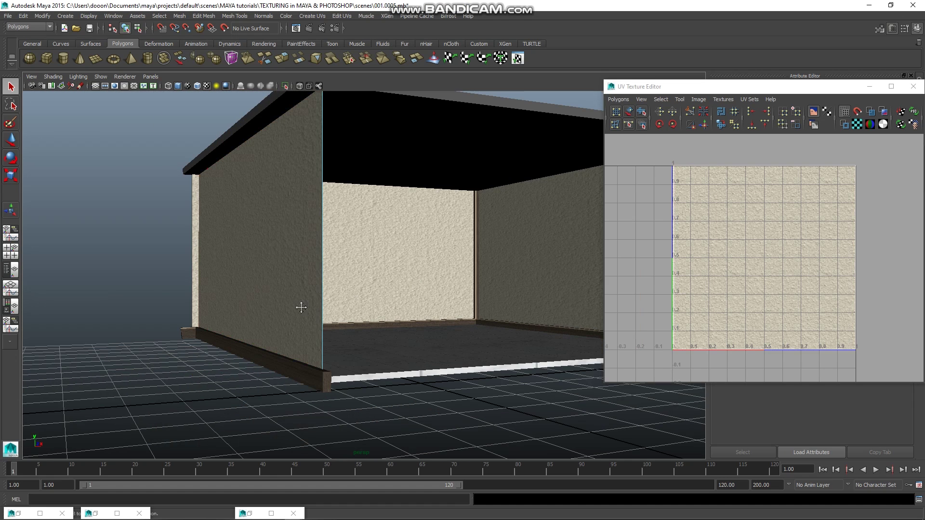
{"action": "mouse_move", "coordinate": [301, 308]}
{"action": "left_mouse_down", "text": "alt"}
{"action": "mouse_move", "coordinate": [258, 305]}
{"action": "mouse_move", "coordinate": [332, 368]}
{"action": "mouse_move", "coordinate": [277, 333]}
{"action": "mouse_move", "coordinate": [256, 333]}
{"action": "mouse_move", "coordinate": [274, 404]}
{"action": "left_mouse_up", "text": "alt"}
{"action": "left_click", "coordinate": [275, 405]}
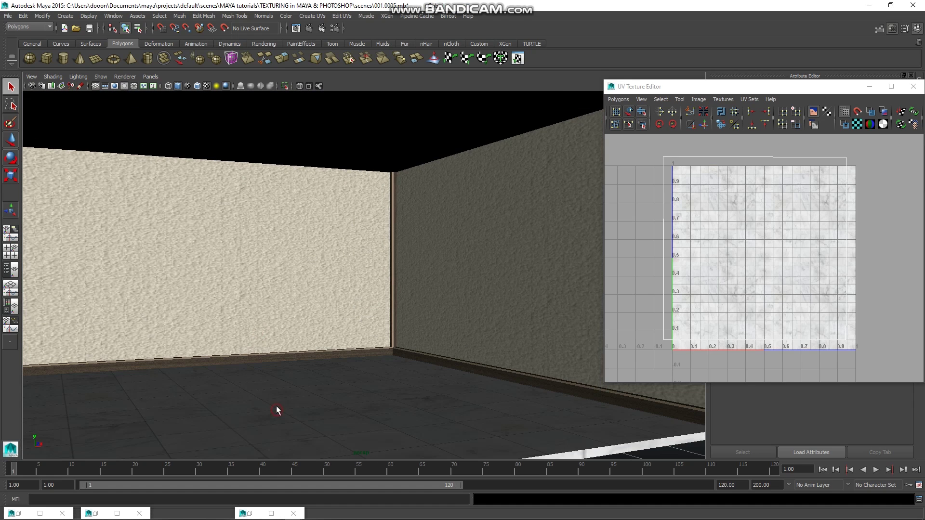
{"action": "middle_click_drag", "start_coordinate": [294, 340], "coordinate": [296, 328], "text": "alt"}
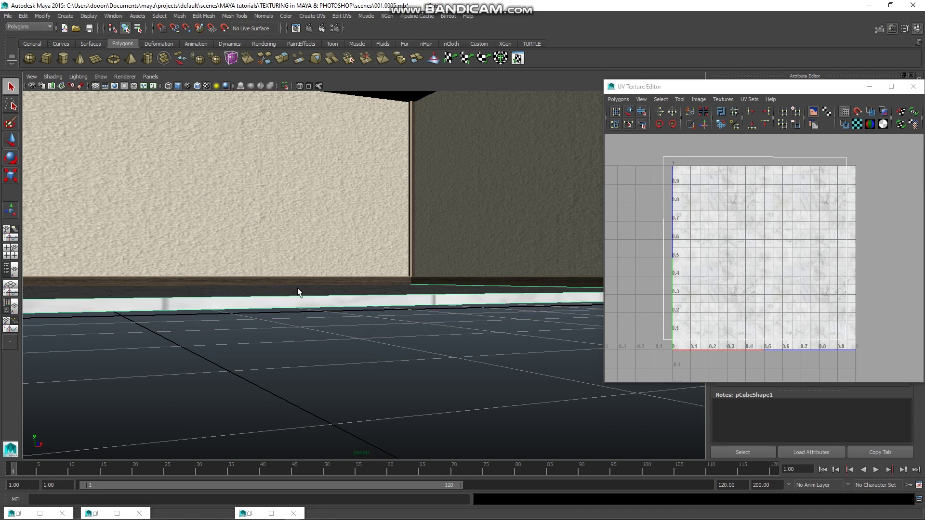
{"action": "right_click", "coordinate": [296, 300]}
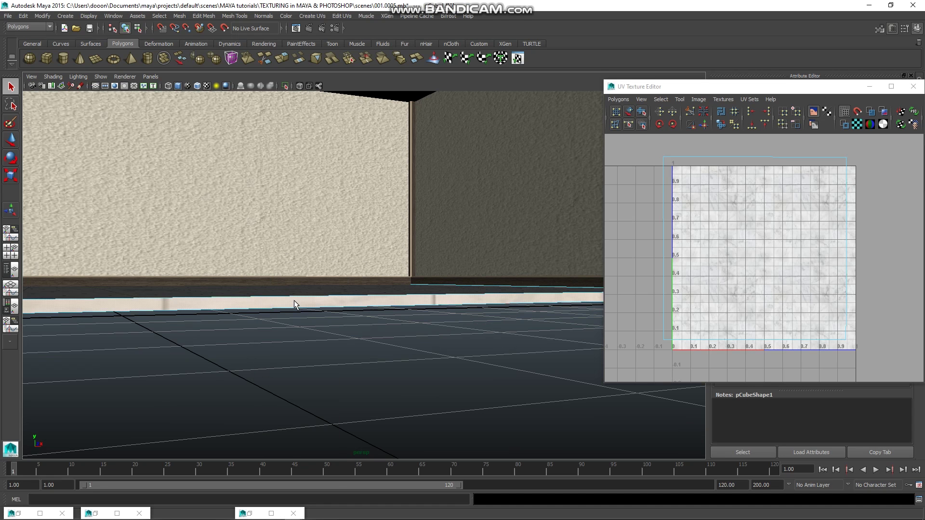
{"action": "left_click", "coordinate": [293, 301]}
{"action": "right_click_drag", "start_coordinate": [294, 300], "coordinate": [316, 271]}
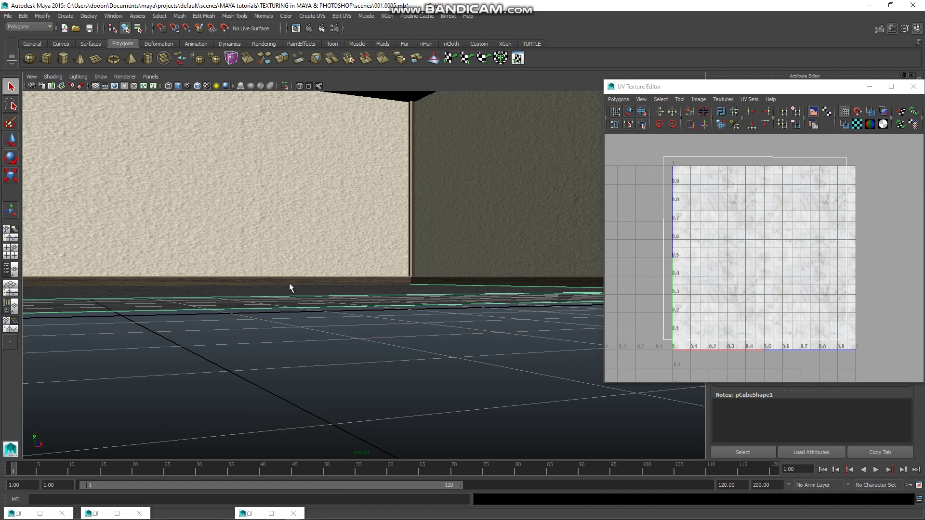
{"action": "left_click", "coordinate": [285, 87]}
{"action": "mouse_move", "coordinate": [310, 252]}
{"action": "left_mouse_down", "text": "alt"}
{"action": "mouse_move", "coordinate": [295, 263]}
{"action": "mouse_move", "coordinate": [374, 114]}
{"action": "mouse_move", "coordinate": [208, 331]}
{"action": "mouse_move", "coordinate": [232, 319]}
{"action": "left_mouse_up", "text": "alt"}
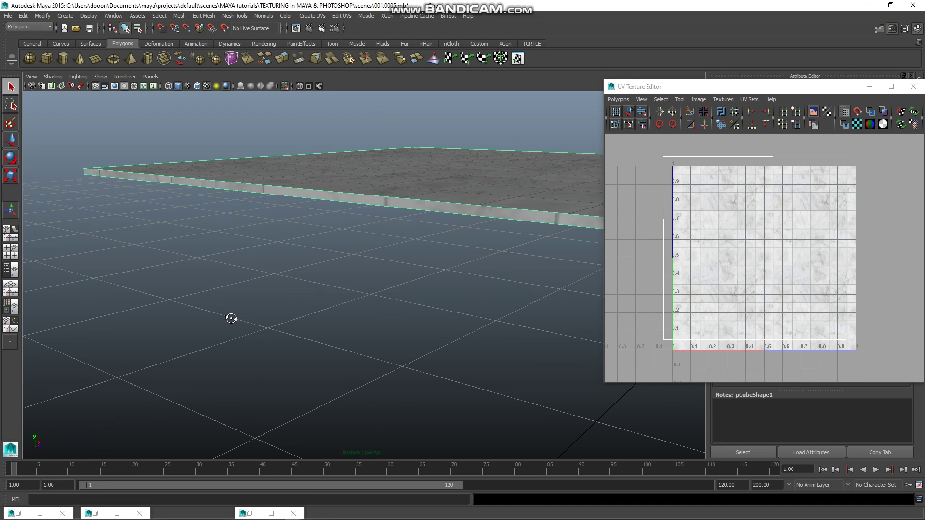
{"action": "right_click", "coordinate": [333, 198]}
{"action": "left_click", "coordinate": [341, 197]}
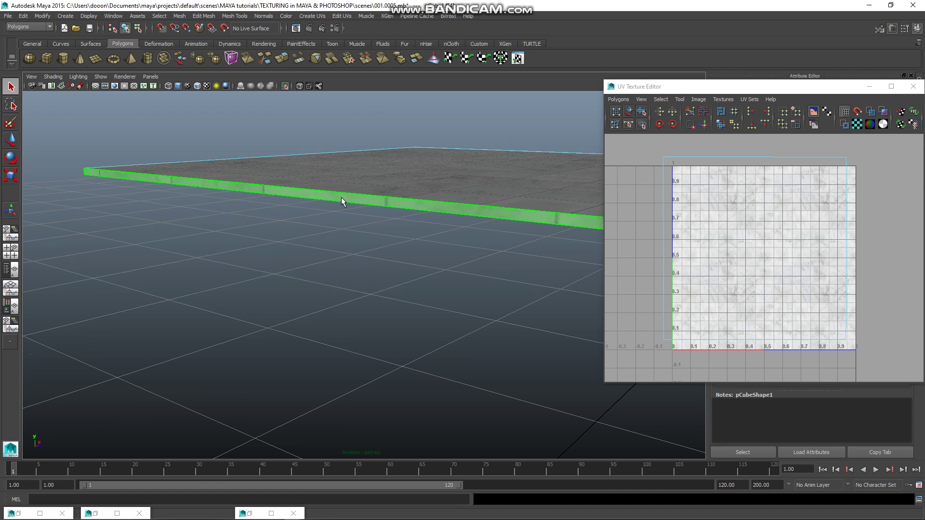
{"action": "left_click", "coordinate": [366, 215]}
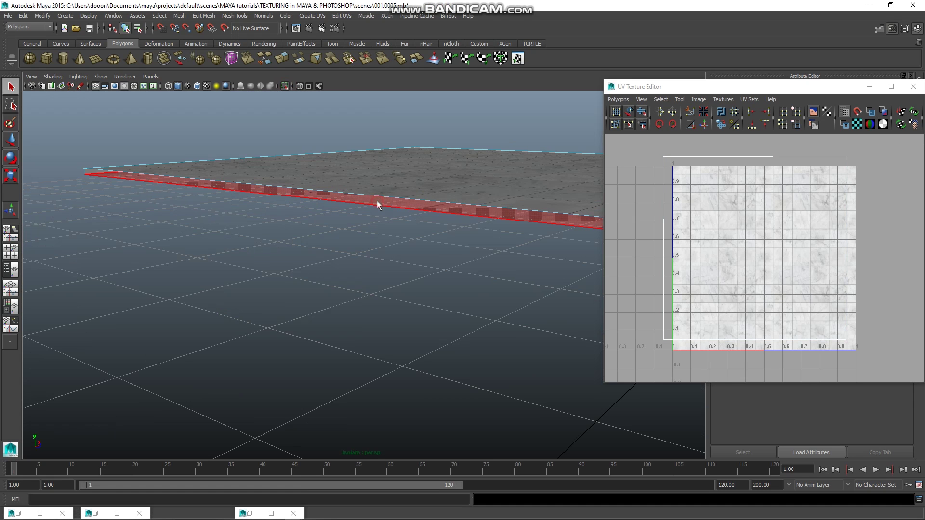
{"action": "left_click", "coordinate": [377, 200]}
{"action": "left_click", "coordinate": [231, 228]}
{"action": "left_click", "coordinate": [90, 169]}
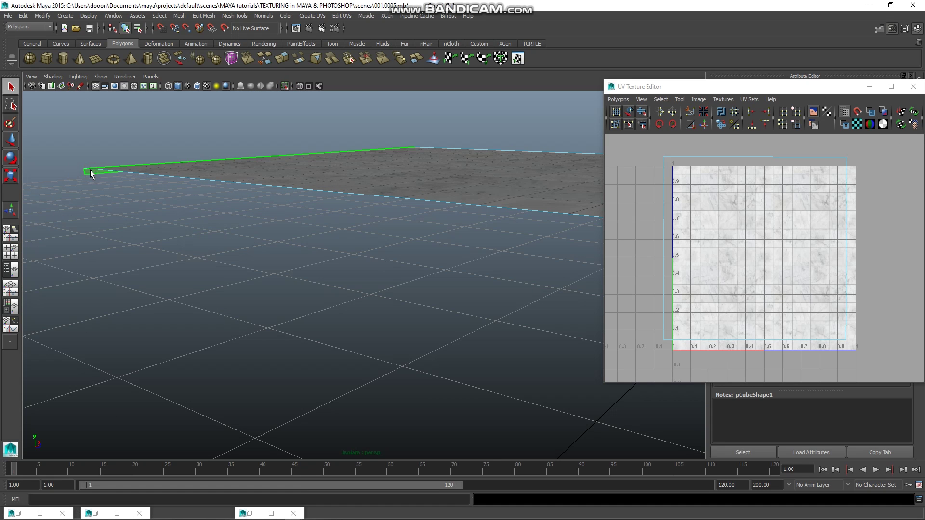
{"action": "left_click", "coordinate": [207, 198]}
{"action": "mouse_move", "coordinate": [146, 198]}
{"action": "left_mouse_down", "text": "alt"}
{"action": "mouse_move", "coordinate": [41, 199]}
{"action": "mouse_move", "coordinate": [385, 195]}
{"action": "mouse_move", "coordinate": [429, 229]}
{"action": "mouse_move", "coordinate": [355, 233]}
{"action": "left_mouse_up", "text": "alt"}
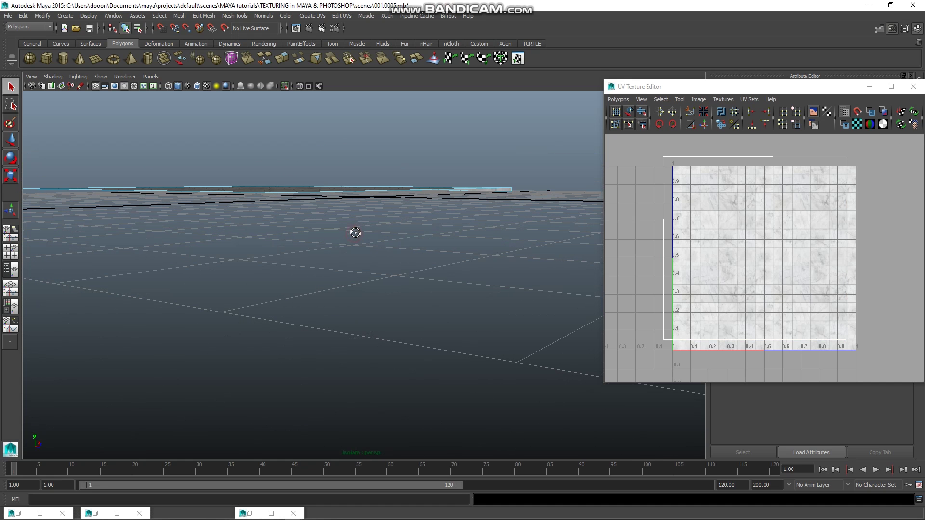
{"action": "left_click", "coordinate": [500, 188]}
{"action": "left_click", "coordinate": [487, 187]}
{"action": "left_click_drag", "start_coordinate": [281, 216], "coordinate": [312, 224], "text": "alt"}
{"action": "left_click", "coordinate": [269, 95]}
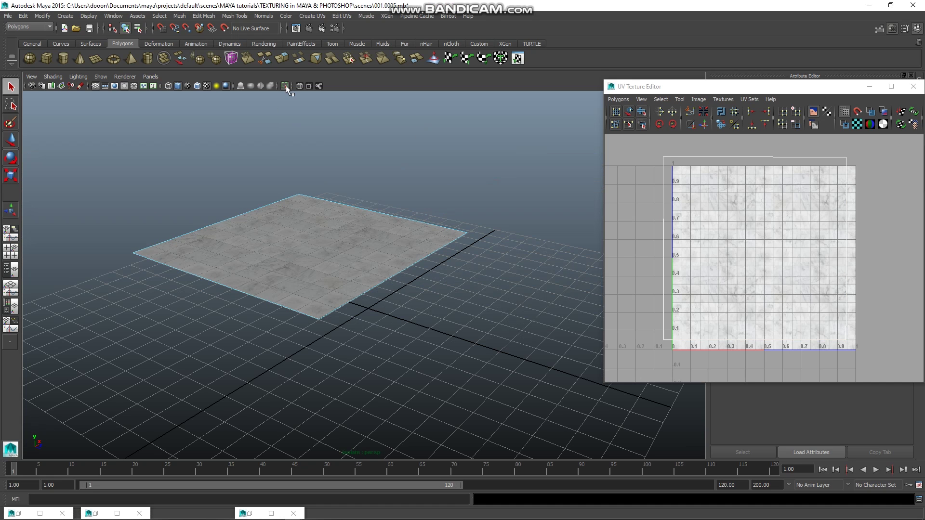
{"action": "left_click", "coordinate": [285, 85]}
{"action": "left_click", "coordinate": [482, 161]}
Switch the viewport to look through RENDER_cam
{"action": "scroll", "coordinate": [501, 229], "scroll_direction": "up", "scroll_amount": 3}
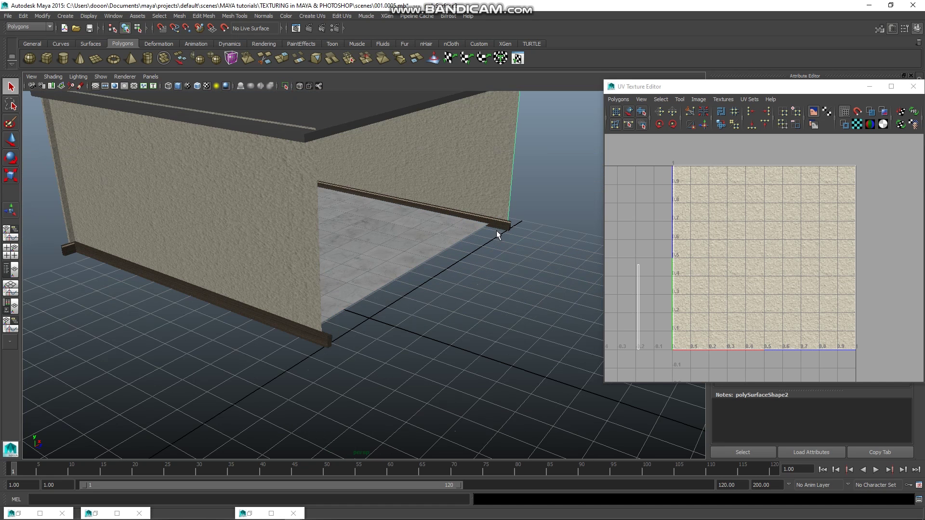
{"action": "scroll", "coordinate": [496, 231], "scroll_direction": "up", "scroll_amount": 3}
{"action": "scroll", "coordinate": [450, 217], "scroll_direction": "down", "scroll_amount": 3}
{"action": "scroll", "coordinate": [450, 226], "scroll_direction": "up", "scroll_amount": 3}
{"action": "middle_click_drag", "start_coordinate": [450, 227], "coordinate": [500, 250], "text": "alt"}
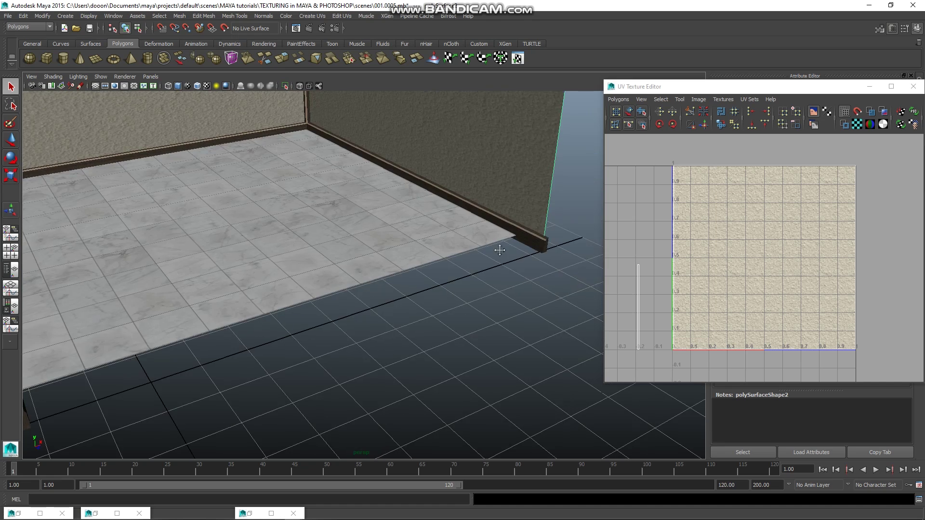
{"action": "mouse_move", "coordinate": [500, 250]}
{"action": "left_mouse_down", "text": "alt"}
{"action": "mouse_move", "coordinate": [498, 277]}
{"action": "mouse_move", "coordinate": [479, 252]}
{"action": "mouse_move", "coordinate": [473, 328]}
{"action": "mouse_move", "coordinate": [436, 285]}
{"action": "left_mouse_up", "text": "alt"}
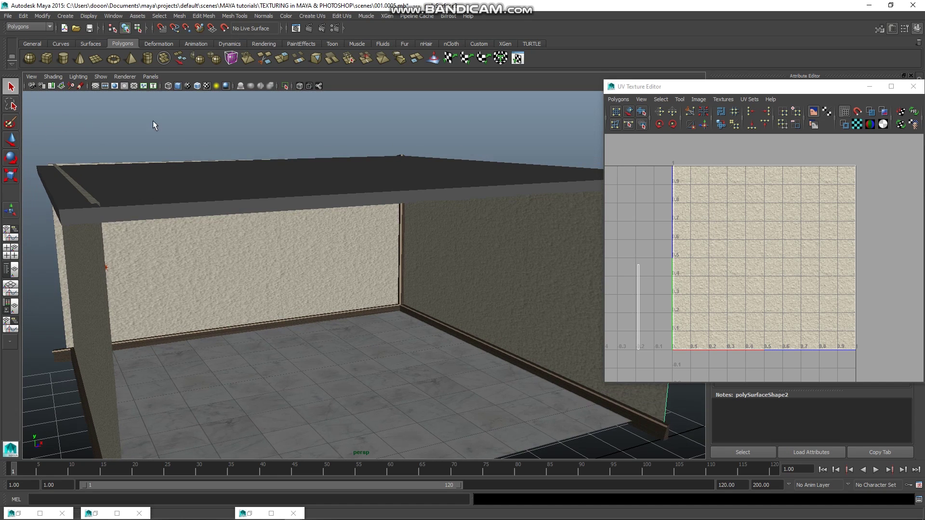
{"action": "left_click", "coordinate": [150, 76]}
{"action": "mouse_move", "coordinate": [167, 86]}
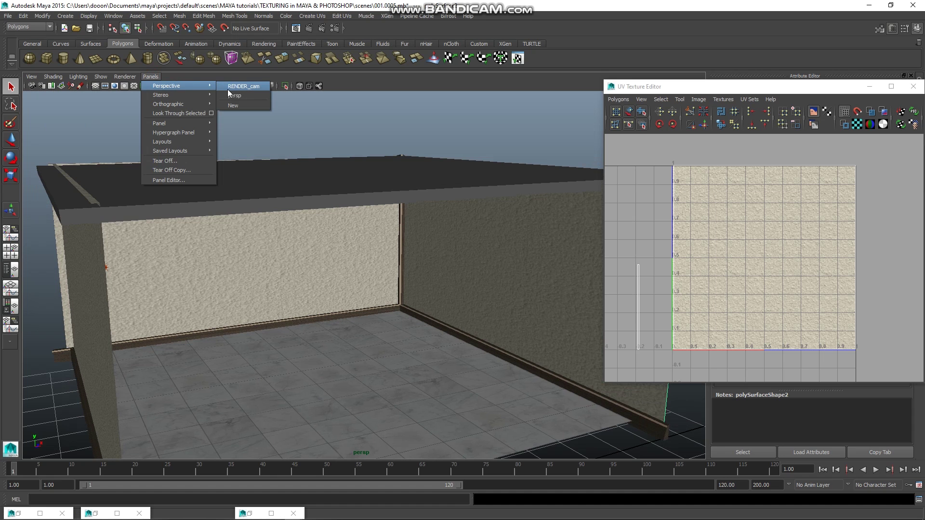
{"action": "left_click", "coordinate": [236, 86]}
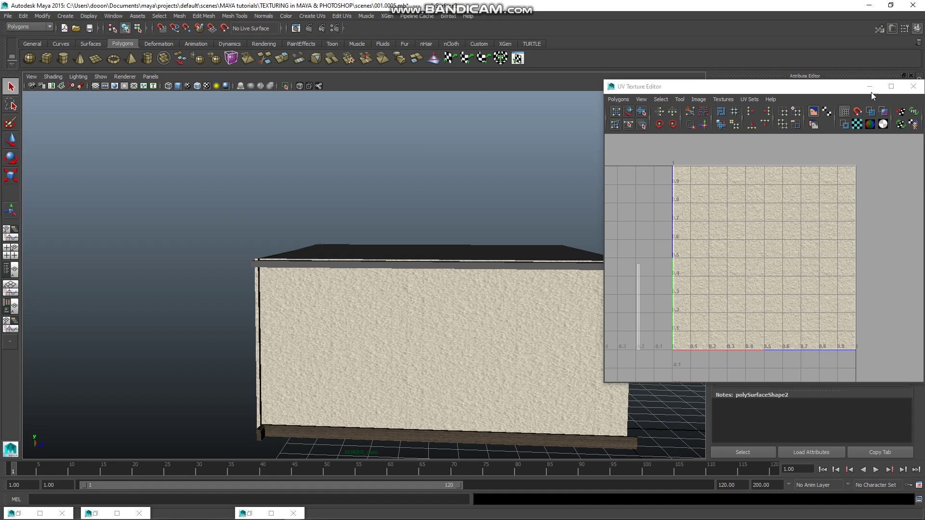
Minimize the UV Texture Editor and frame the whole room in the view
{"action": "left_click", "coordinate": [870, 86]}
{"action": "left_click_drag", "start_coordinate": [509, 352], "coordinate": [458, 346], "text": "alt"}
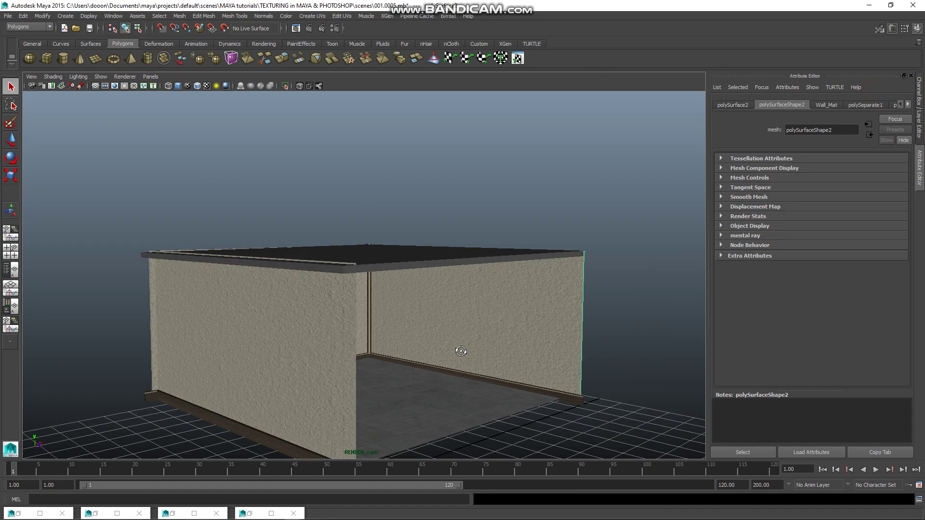
{"action": "scroll", "coordinate": [458, 347], "scroll_direction": "up", "scroll_amount": 5}
{"action": "scroll", "coordinate": [447, 312], "scroll_direction": "down", "scroll_amount": 5}
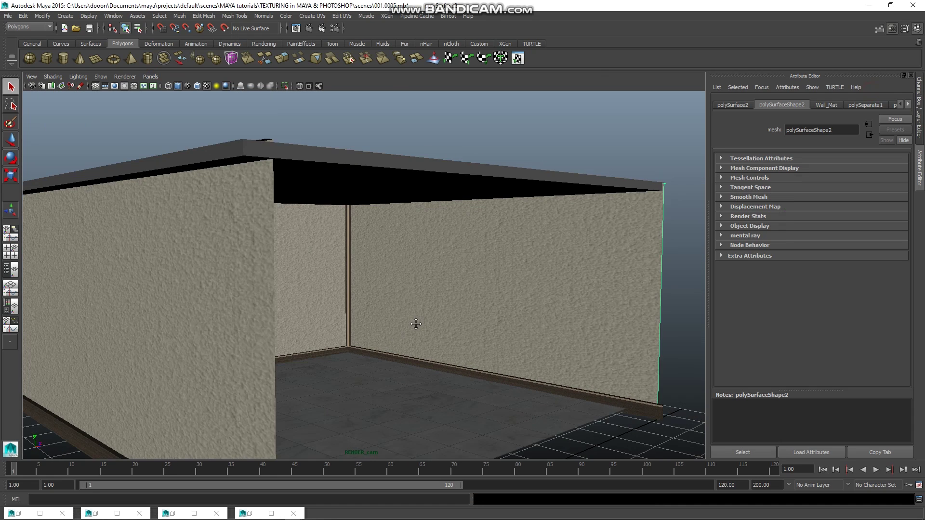
{"action": "left_click_drag", "start_coordinate": [419, 309], "coordinate": [345, 324], "text": "alt"}
{"action": "scroll", "coordinate": [347, 325], "scroll_direction": "down", "scroll_amount": 3}
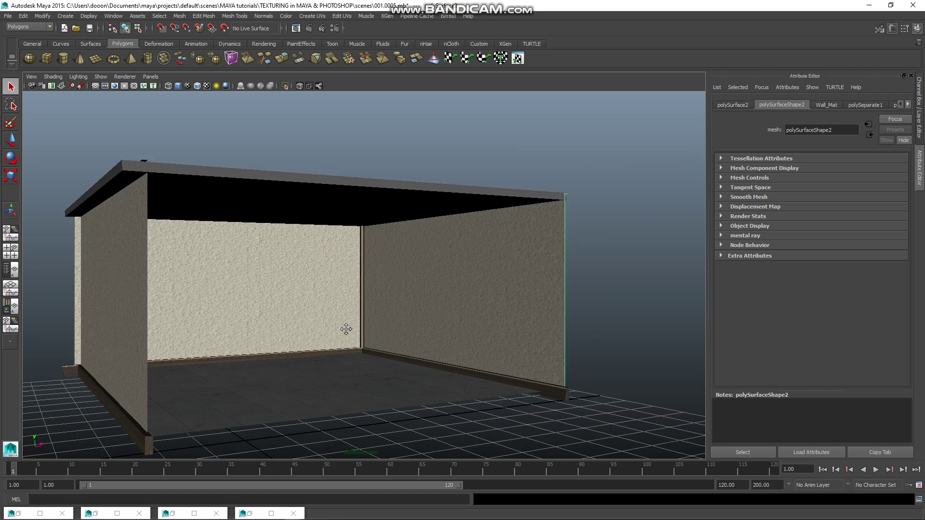
{"action": "mouse_move", "coordinate": [347, 324]}
{"action": "middle_mouse_down", "text": "alt"}
{"action": "mouse_move", "coordinate": [317, 336]}
{"action": "mouse_move", "coordinate": [333, 331]}
{"action": "middle_mouse_up", "text": "alt"}
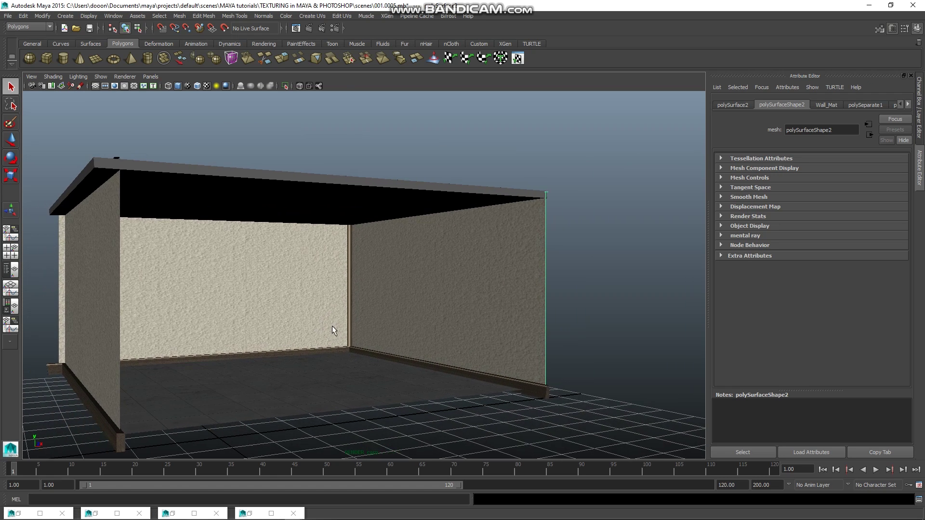
Render the room, switch viewport lighting to scene lights, and re-render from RENDER_cam
{"action": "left_click", "coordinate": [308, 28]}
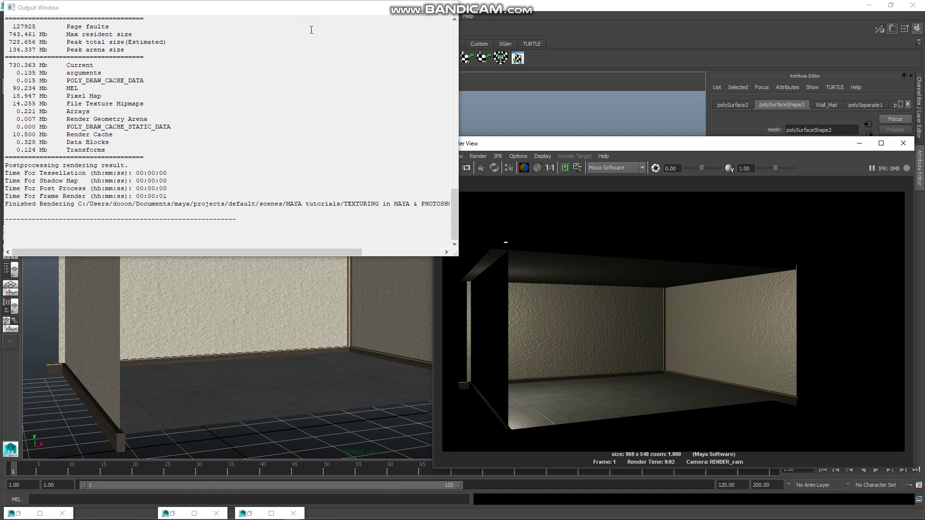
{"action": "left_click", "coordinate": [452, 7]}
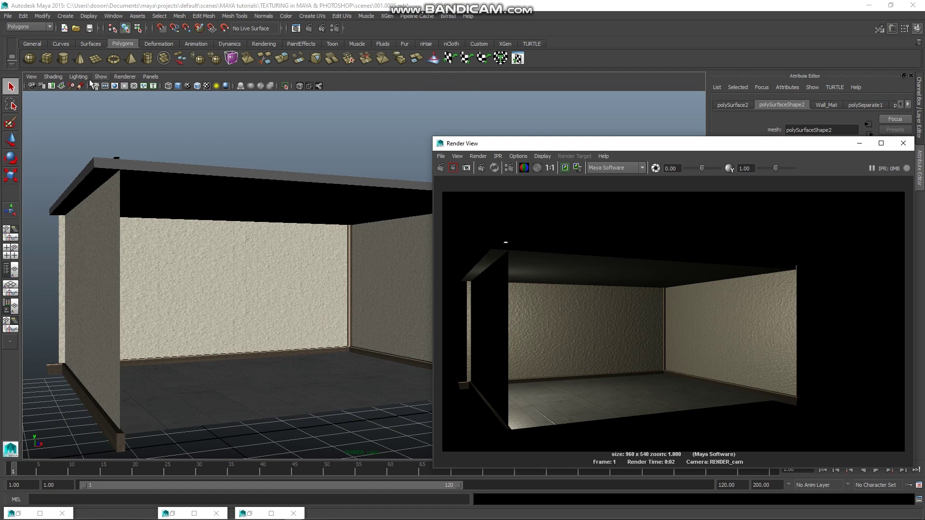
{"action": "left_click", "coordinate": [82, 77]}
{"action": "left_click", "coordinate": [92, 103]}
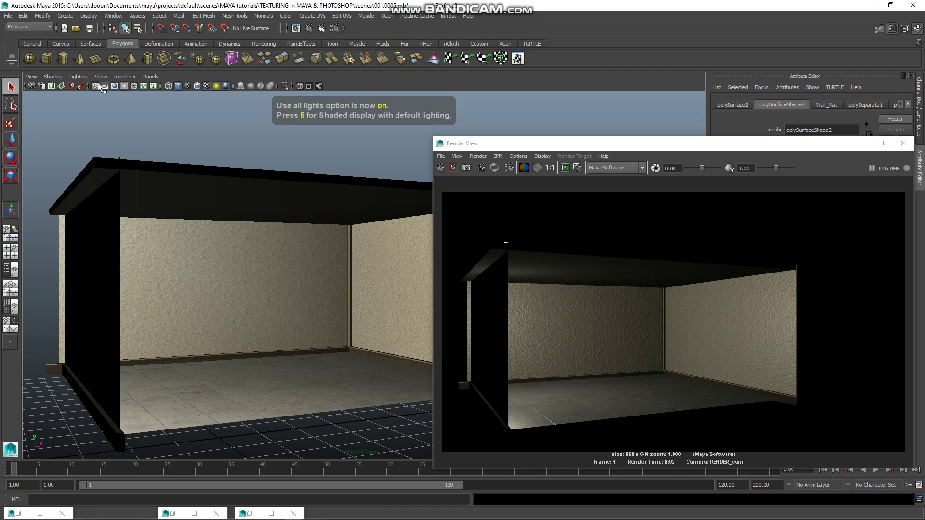
{"action": "left_click", "coordinate": [79, 77]}
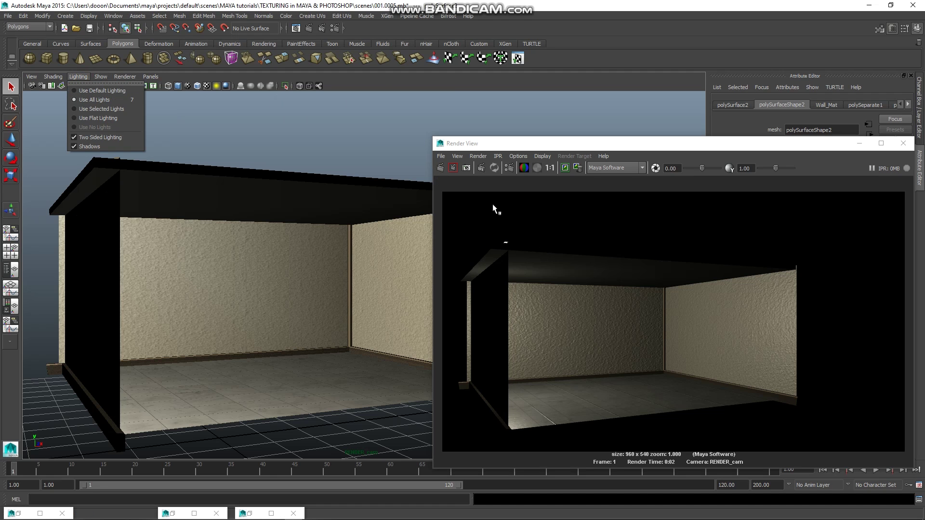
{"action": "left_click", "coordinate": [446, 166]}
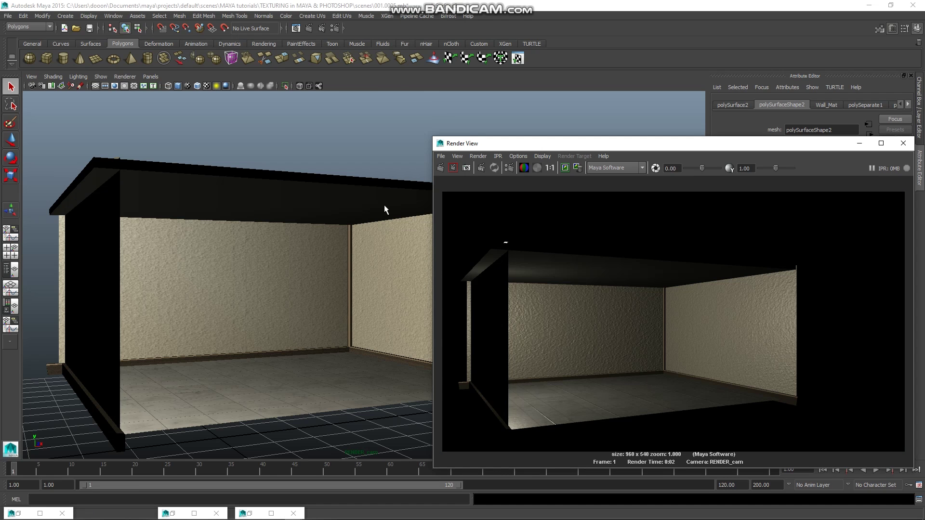
Select pointLight1 in the Outliner, then close the Outliner
{"action": "left_click", "coordinate": [110, 18]}
{"action": "left_click", "coordinate": [120, 92]}
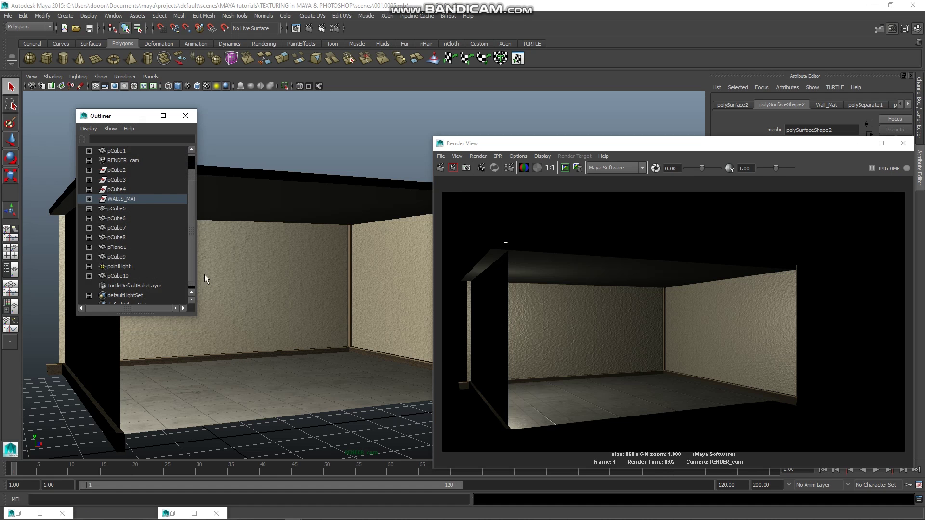
{"action": "left_click", "coordinate": [117, 268]}
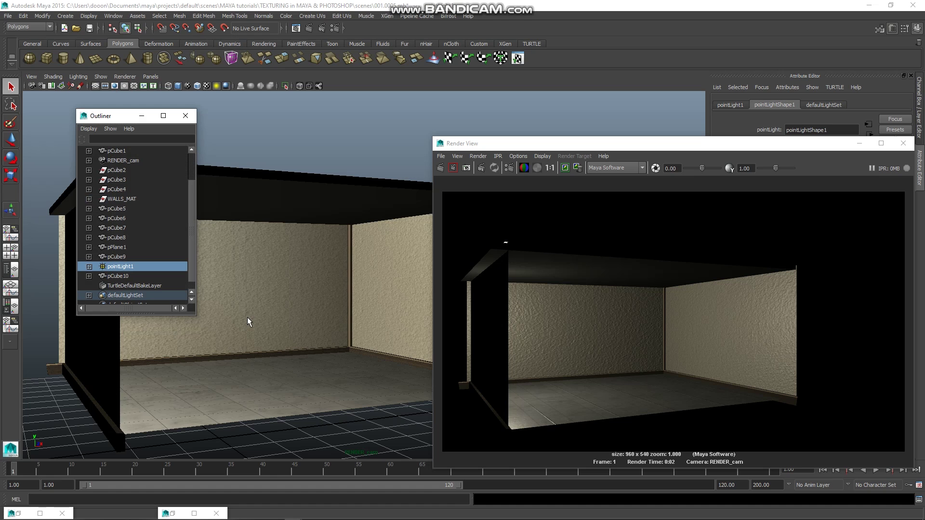
{"action": "scroll", "coordinate": [248, 317], "scroll_direction": "down", "scroll_amount": 2}
{"action": "scroll", "coordinate": [250, 317], "scroll_direction": "down", "scroll_amount": 2}
{"action": "scroll", "coordinate": [253, 317], "scroll_direction": "down", "scroll_amount": 2}
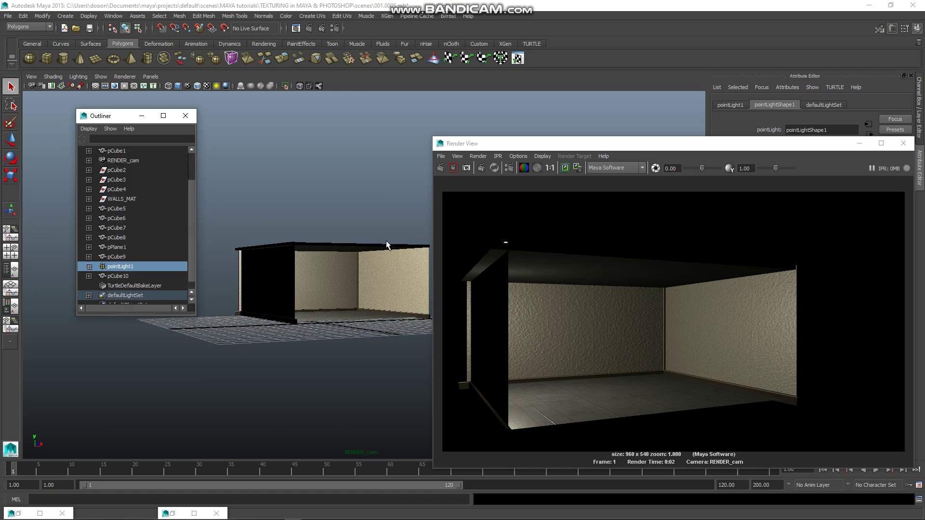
{"action": "left_click", "coordinate": [102, 77]}
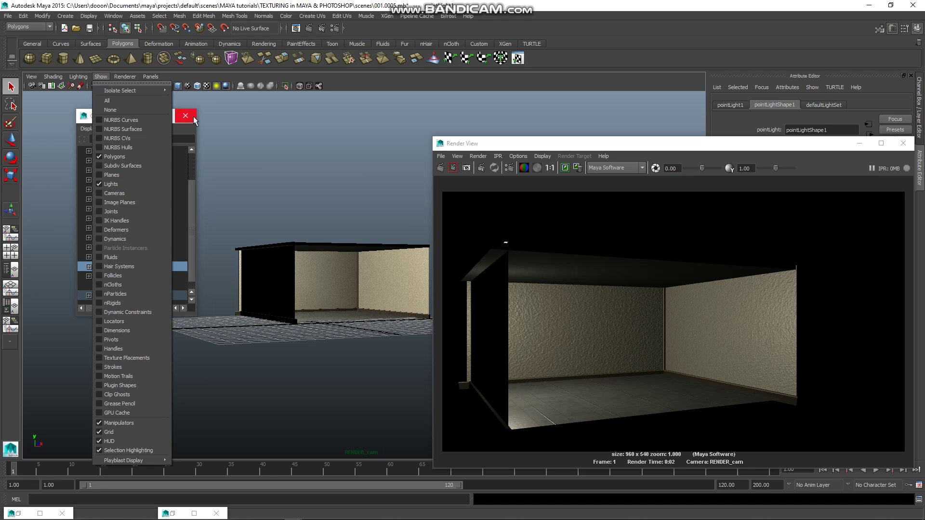
{"action": "left_click", "coordinate": [216, 126]}
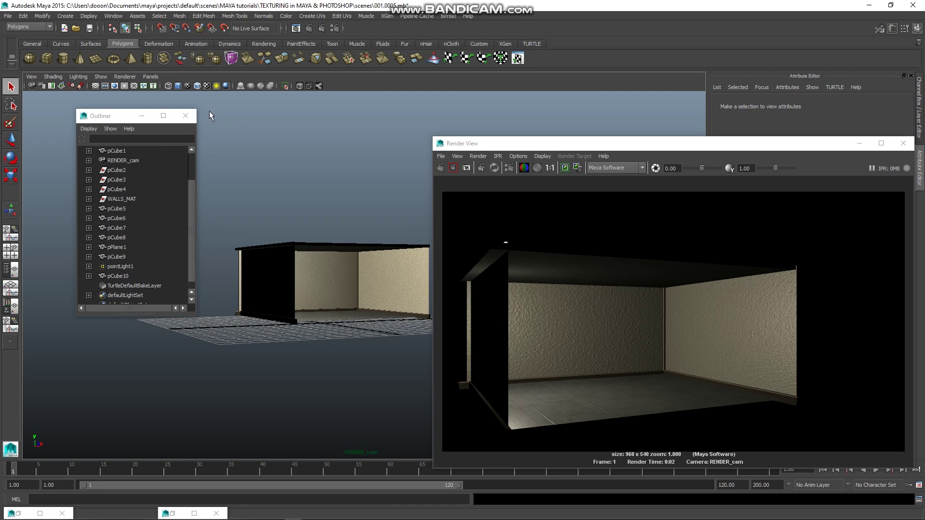
{"action": "left_click", "coordinate": [186, 115]}
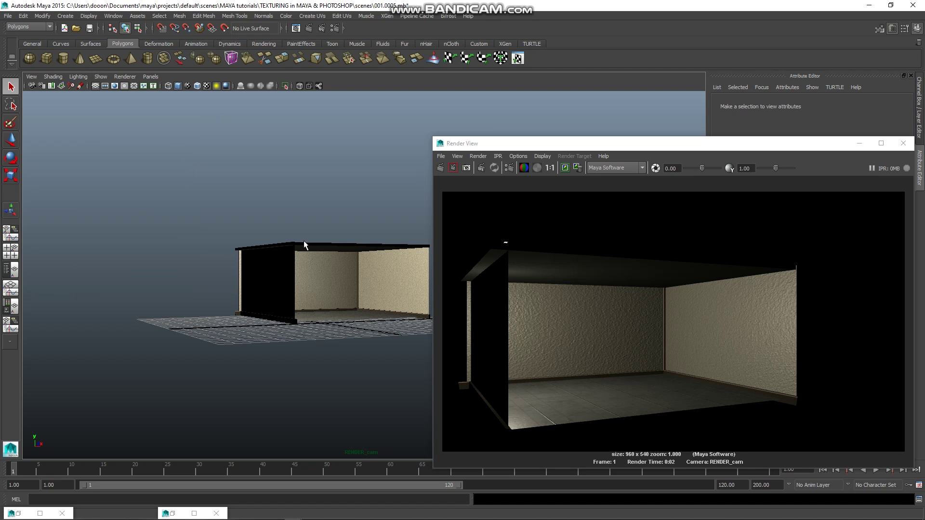
Switch the viewport to Use Default Lighting and render the room from RENDER_cam
{"action": "left_click", "coordinate": [78, 77]}
{"action": "left_click", "coordinate": [92, 99]}
{"action": "left_click_drag", "start_coordinate": [142, 151], "coordinate": [224, 260], "text": "alt"}
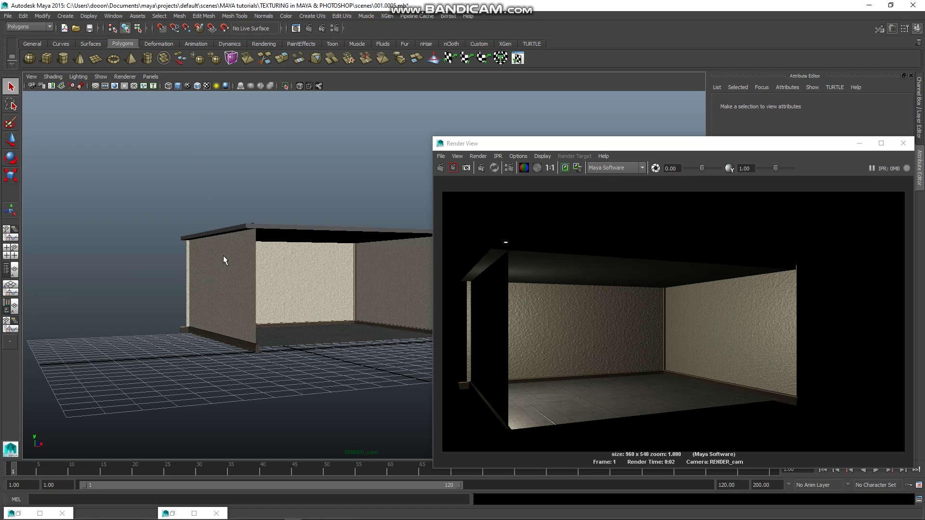
{"action": "scroll", "coordinate": [232, 255], "scroll_direction": "up", "scroll_amount": 2}
{"action": "scroll", "coordinate": [241, 241], "scroll_direction": "up", "scroll_amount": 3}
{"action": "scroll", "coordinate": [227, 244], "scroll_direction": "up", "scroll_amount": 2}
{"action": "scroll", "coordinate": [227, 249], "scroll_direction": "up", "scroll_amount": 2}
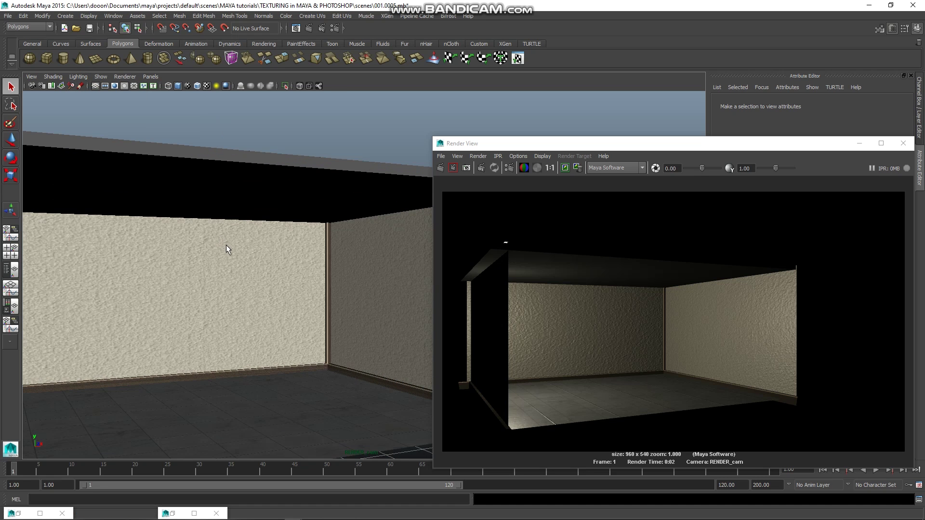
{"action": "scroll", "coordinate": [207, 234], "scroll_direction": "down", "scroll_amount": 2}
{"action": "scroll", "coordinate": [197, 235], "scroll_direction": "down", "scroll_amount": 2}
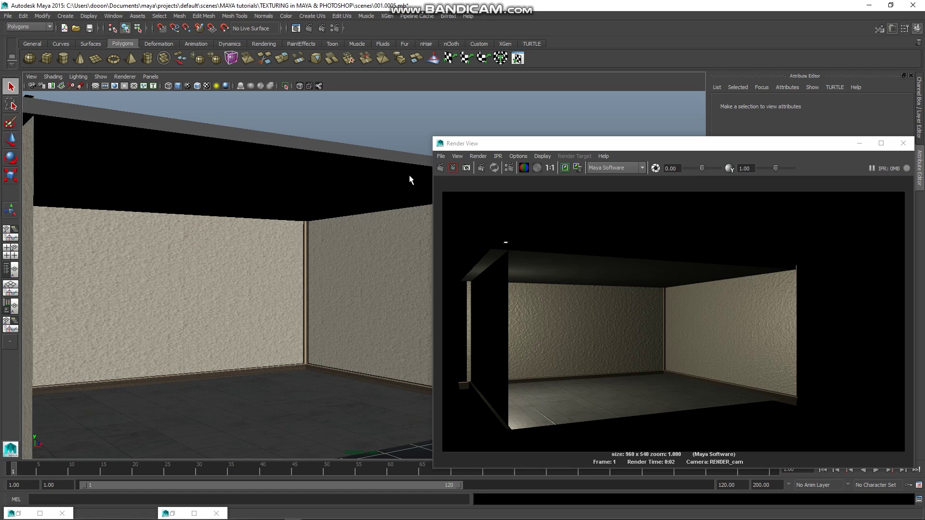
{"action": "left_click", "coordinate": [440, 168]}
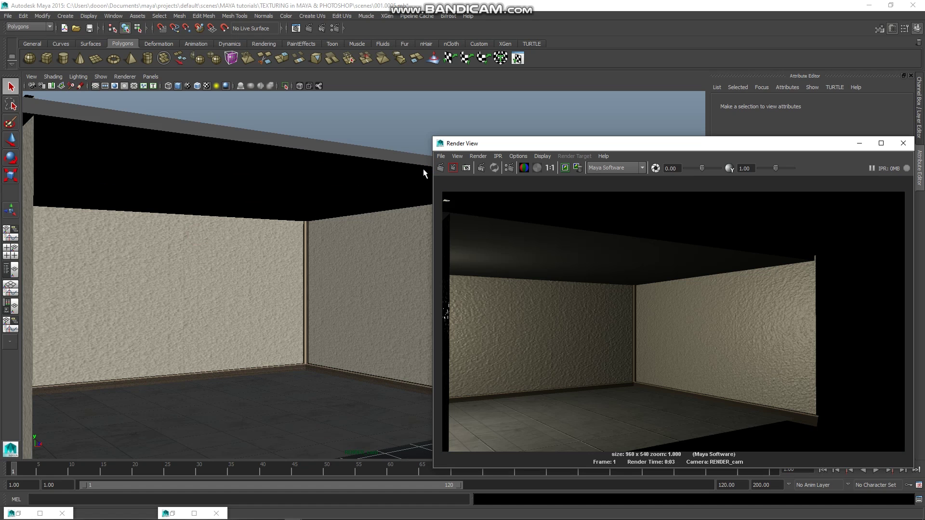
Select pointLight1 from the Outliner
{"action": "left_click", "coordinate": [78, 76]}
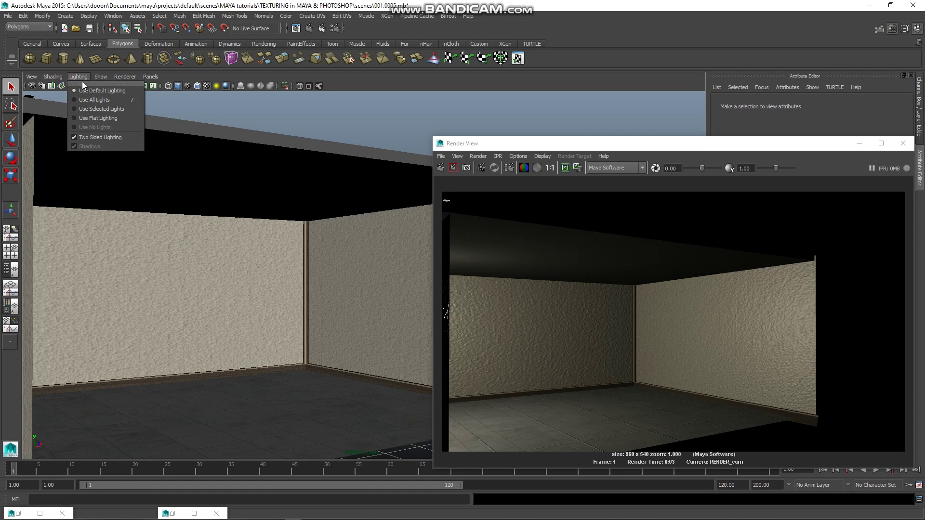
{"action": "left_click", "coordinate": [114, 16]}
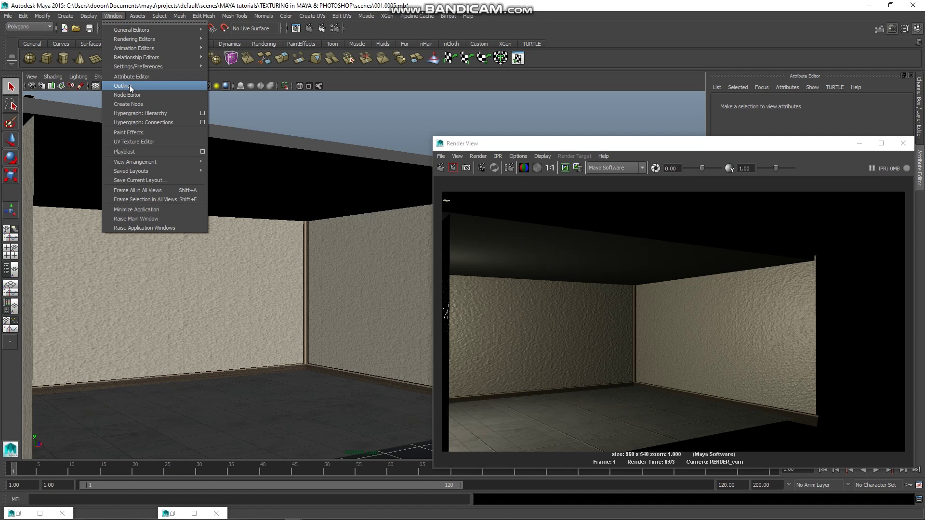
{"action": "left_click", "coordinate": [126, 85]}
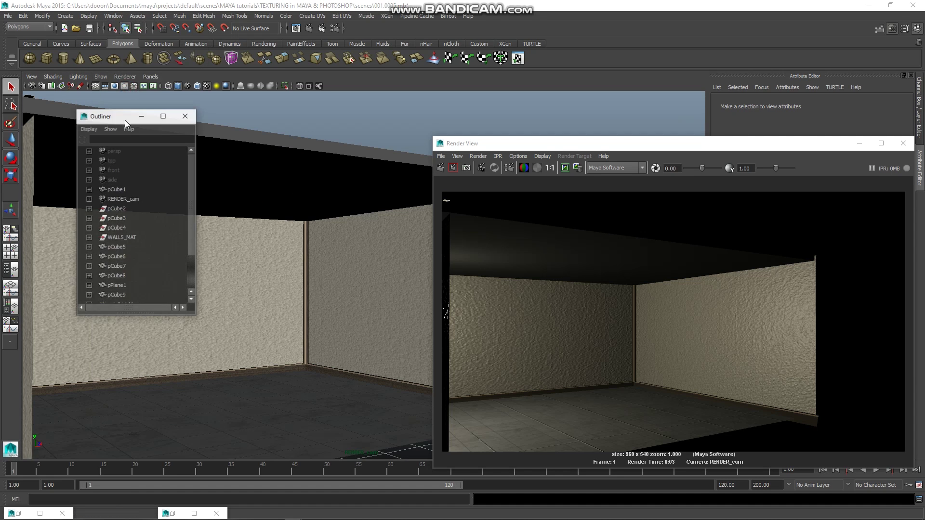
{"action": "scroll", "coordinate": [123, 250], "scroll_direction": "down", "scroll_amount": 2}
{"action": "left_click", "coordinate": [120, 257]}
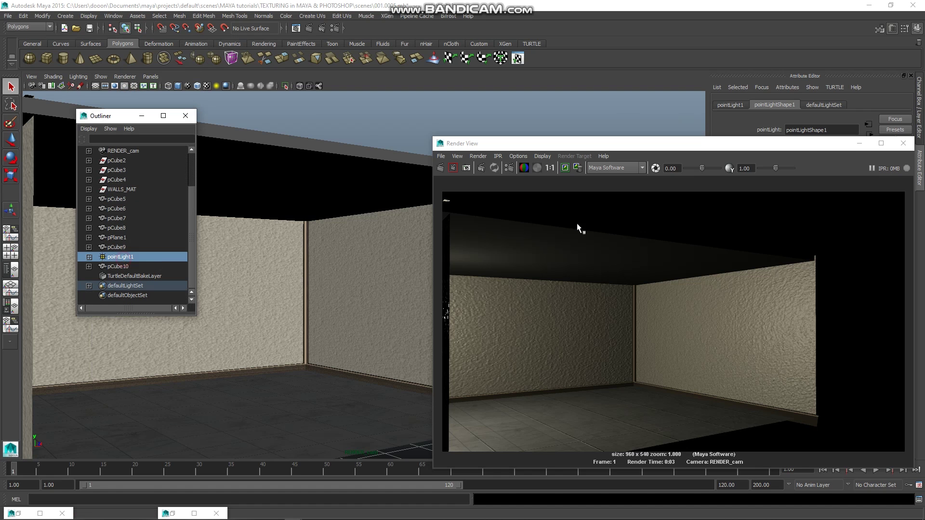
Uncheck Illuminates by Default on pointLight1 and re-render, giving a black image
{"action": "left_click_drag", "start_coordinate": [806, 148], "coordinate": [786, 260]}
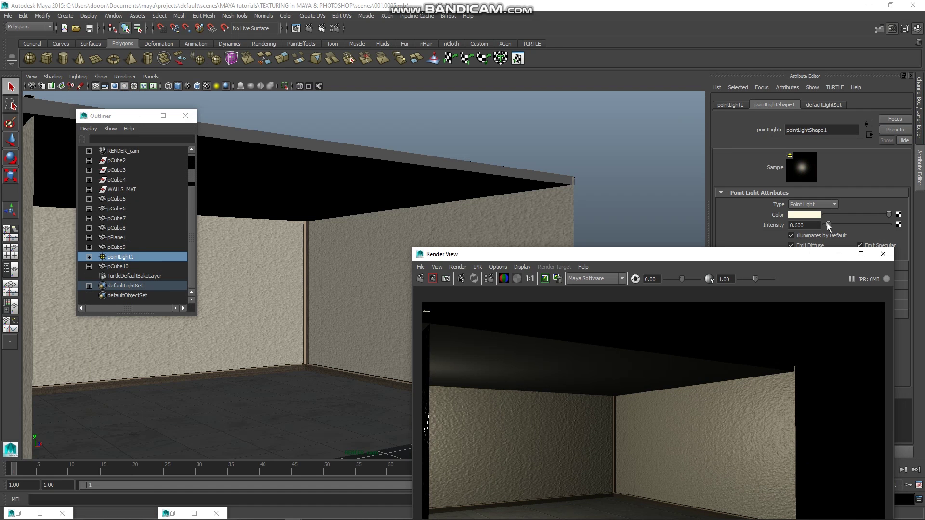
{"action": "left_click", "coordinate": [791, 235]}
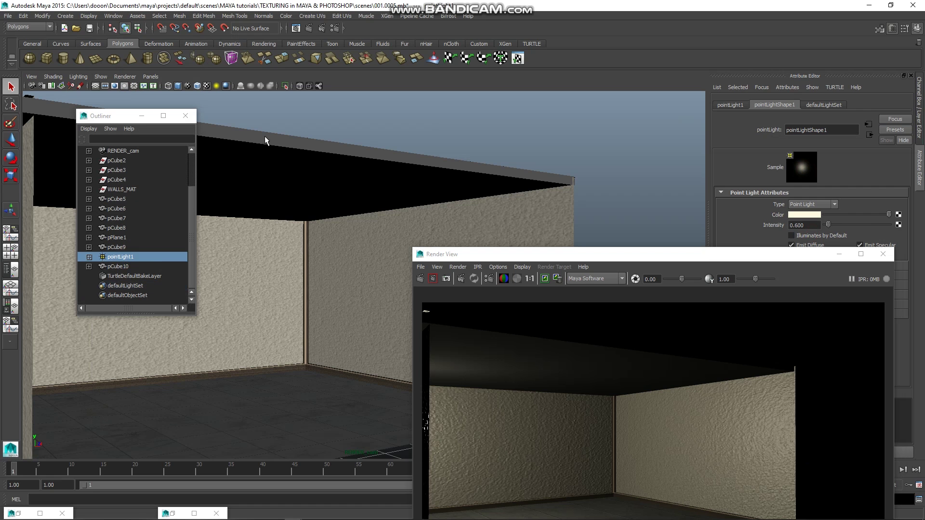
{"action": "left_click", "coordinate": [417, 278]}
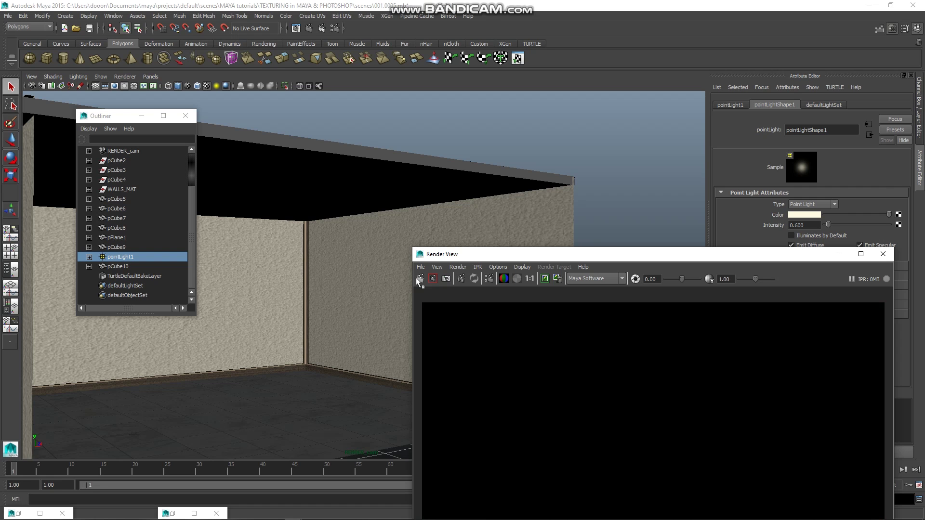
{"action": "left_click_drag", "start_coordinate": [585, 195], "coordinate": [578, 176]}
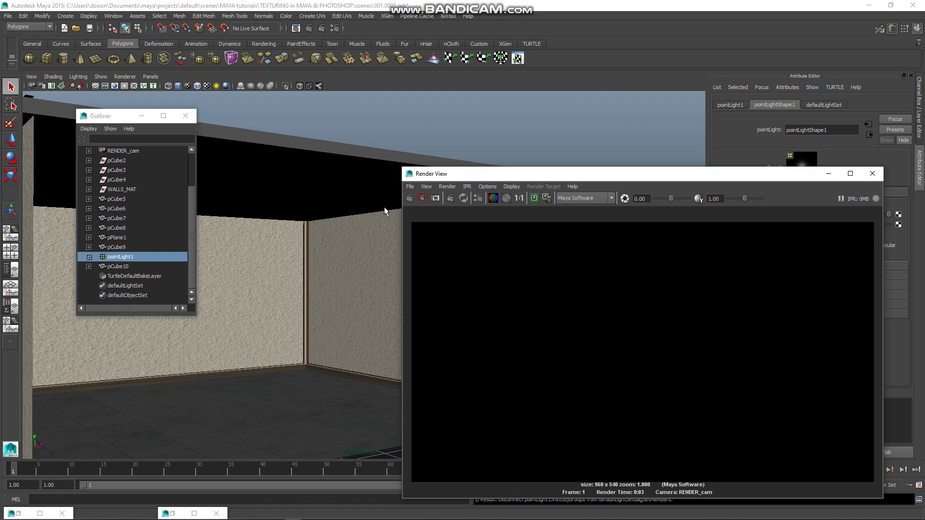
{"action": "left_click", "coordinate": [79, 77]}
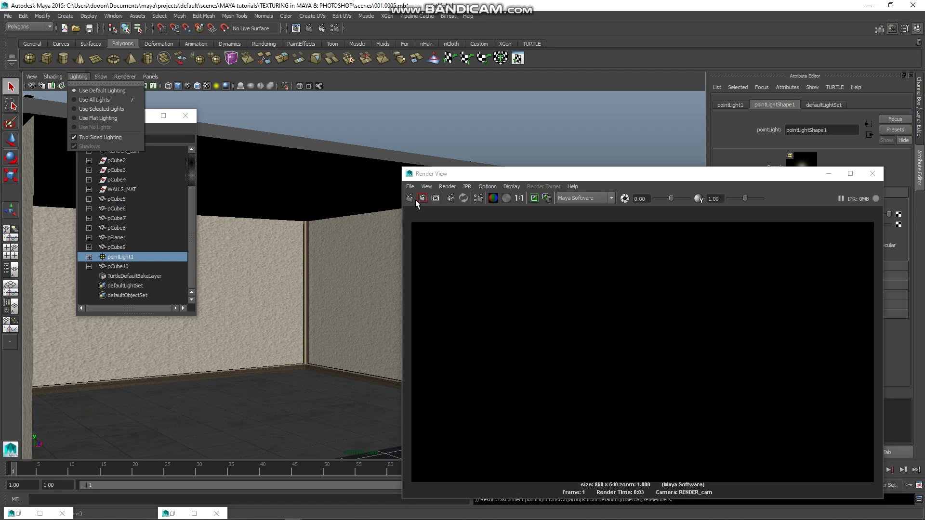
Switch the Render View renderer to mental ray and render RENDER_cam
{"action": "left_click", "coordinate": [591, 196]}
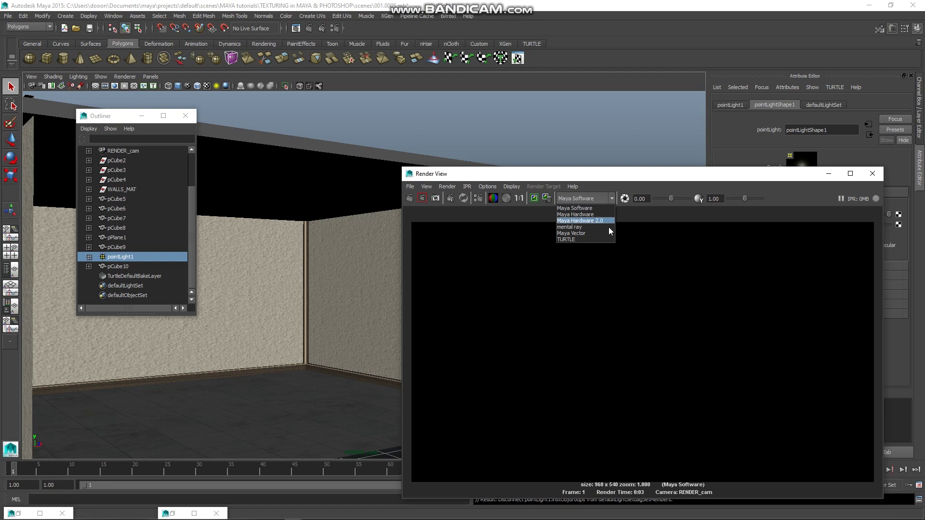
{"action": "left_click", "coordinate": [585, 227]}
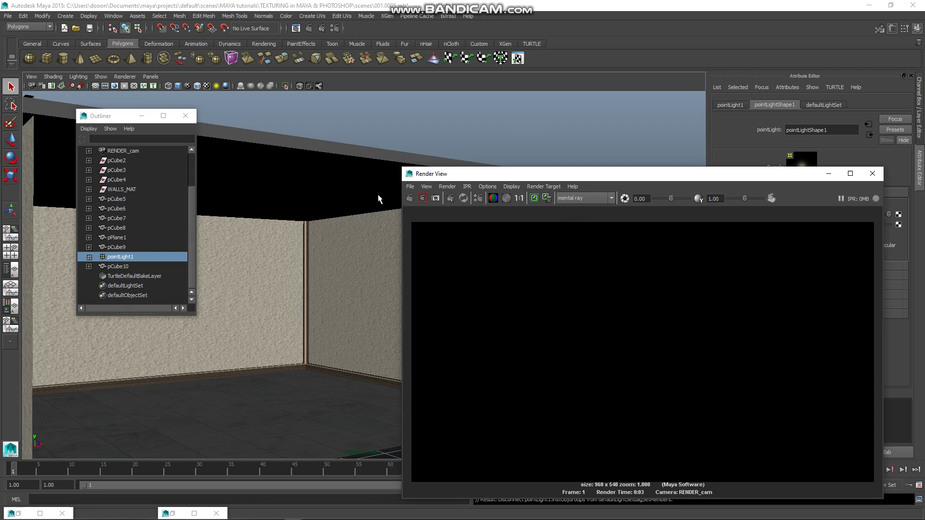
{"action": "left_click", "coordinate": [409, 198]}
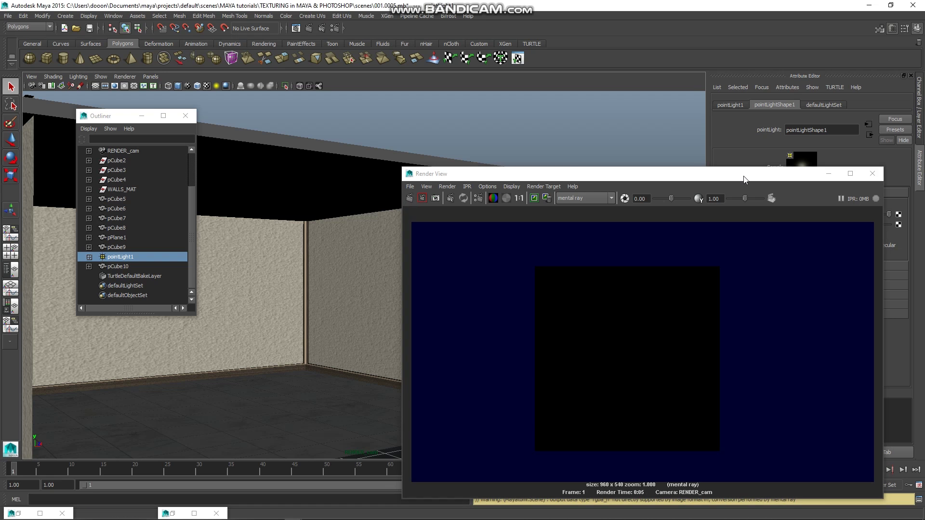
Re-enable Illuminates by Default on pointLight1 and re-render with mental ray
{"action": "left_click_drag", "start_coordinate": [743, 180], "coordinate": [747, 259]}
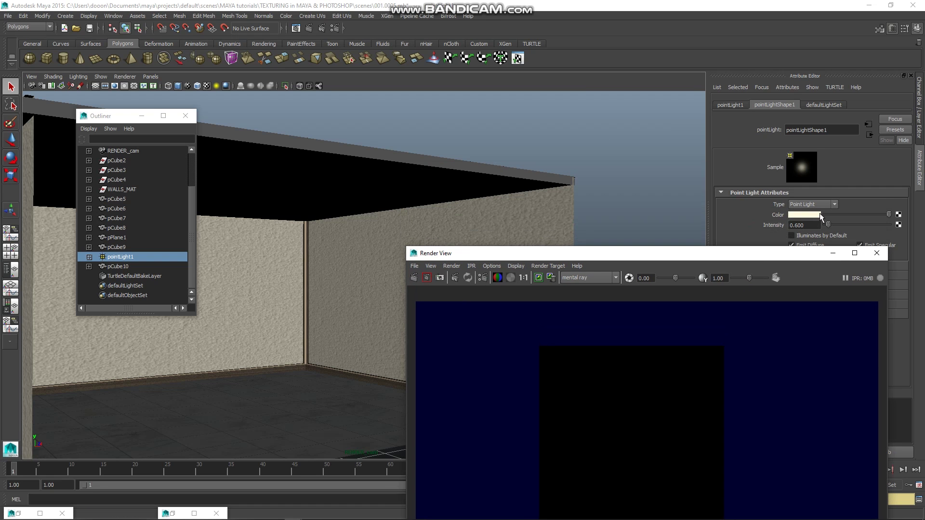
{"action": "left_click", "coordinate": [791, 235]}
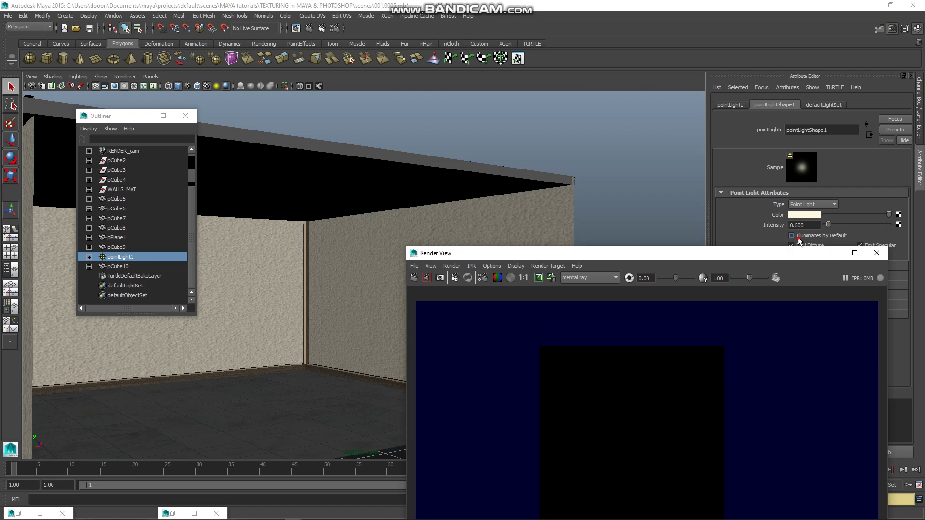
{"action": "left_click", "coordinate": [415, 278]}
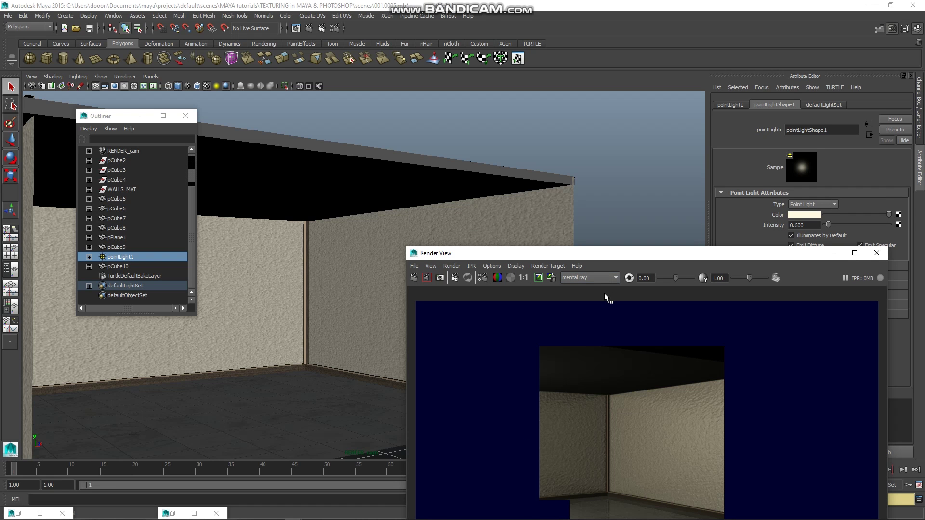
{"action": "left_click_drag", "start_coordinate": [619, 253], "coordinate": [619, 188]}
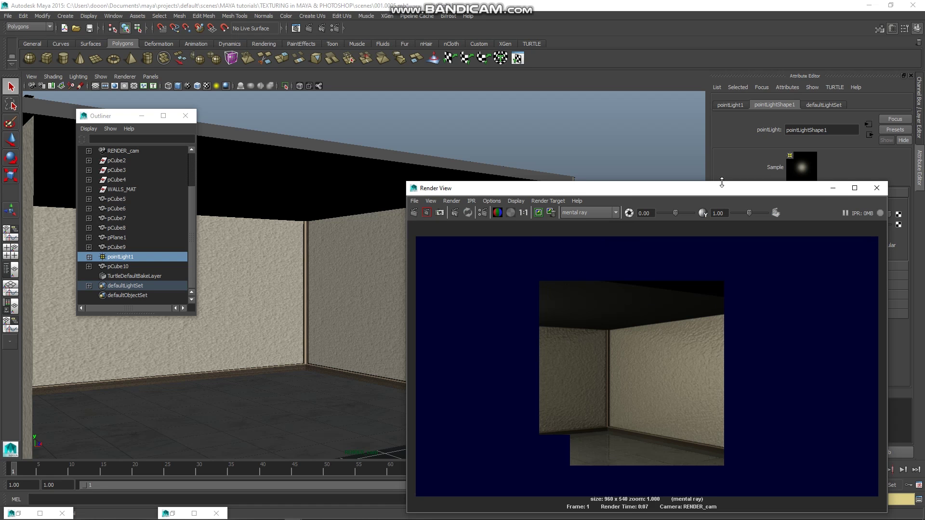
{"action": "left_click_drag", "start_coordinate": [702, 188], "coordinate": [703, 167]}
{"action": "left_click", "coordinate": [417, 191]}
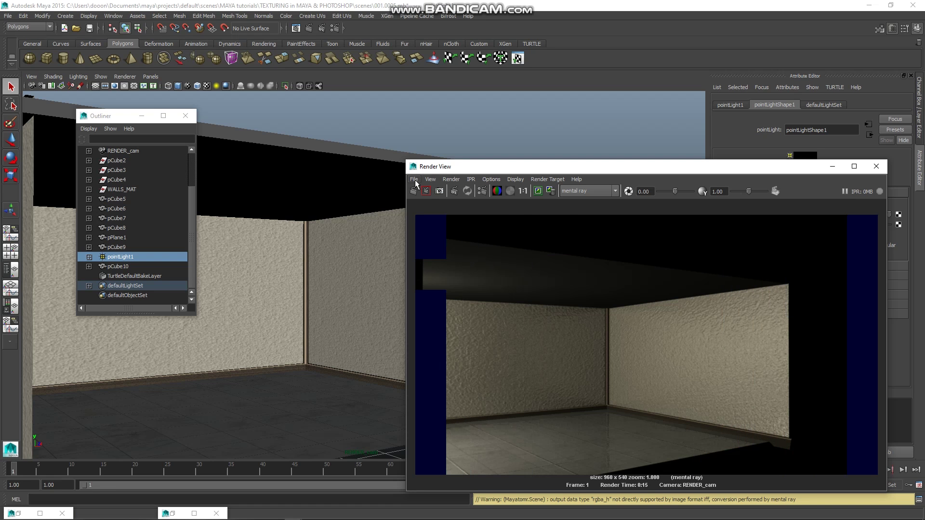
Switch the renderer back to Maya Software and render again
{"action": "left_click", "coordinate": [585, 191]}
{"action": "left_click", "coordinate": [578, 199]}
{"action": "left_click", "coordinate": [410, 192]}
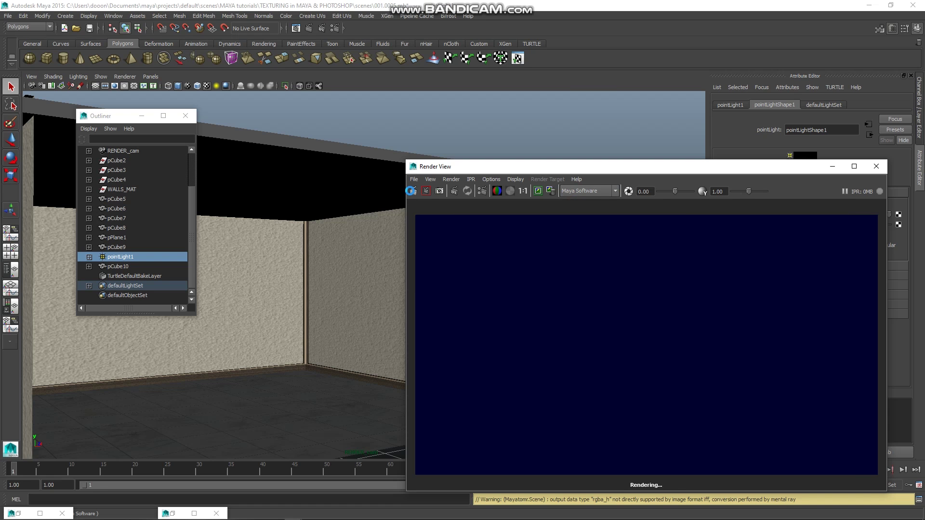